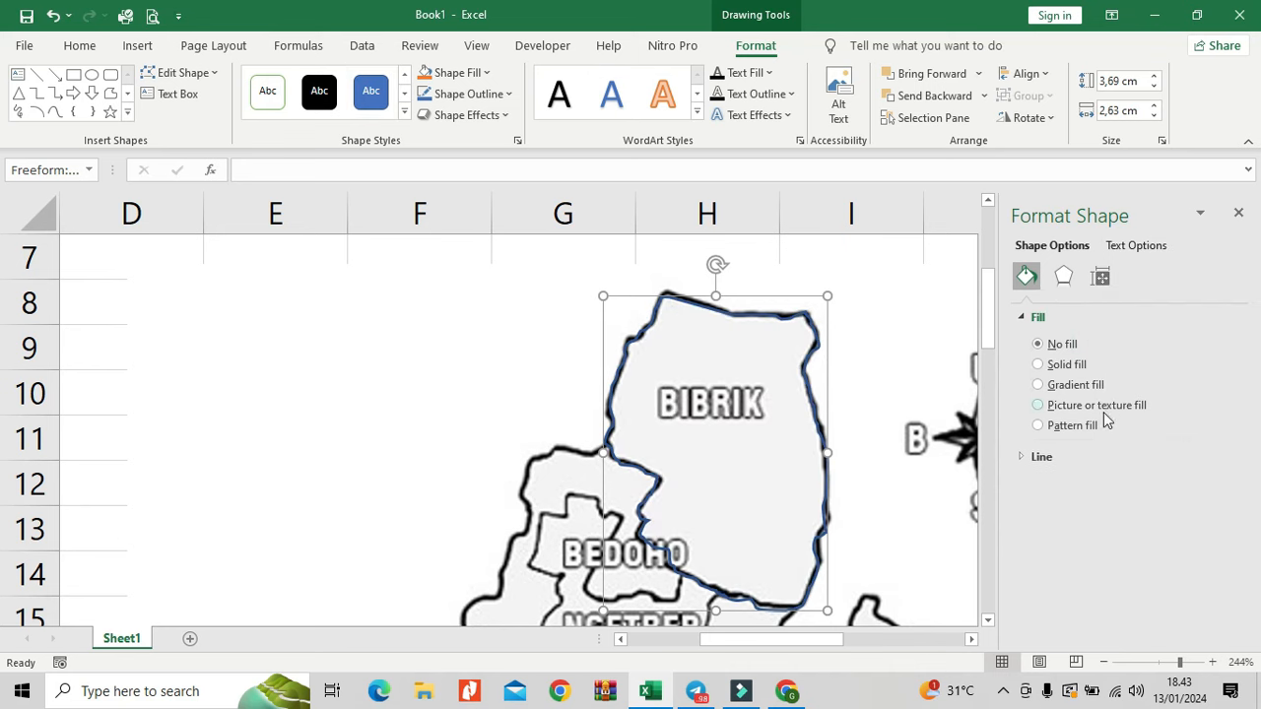
Step: Format the traced BIBRIK shape's outline as a solid yellow line 0,25 pt wide
click(1044, 456)
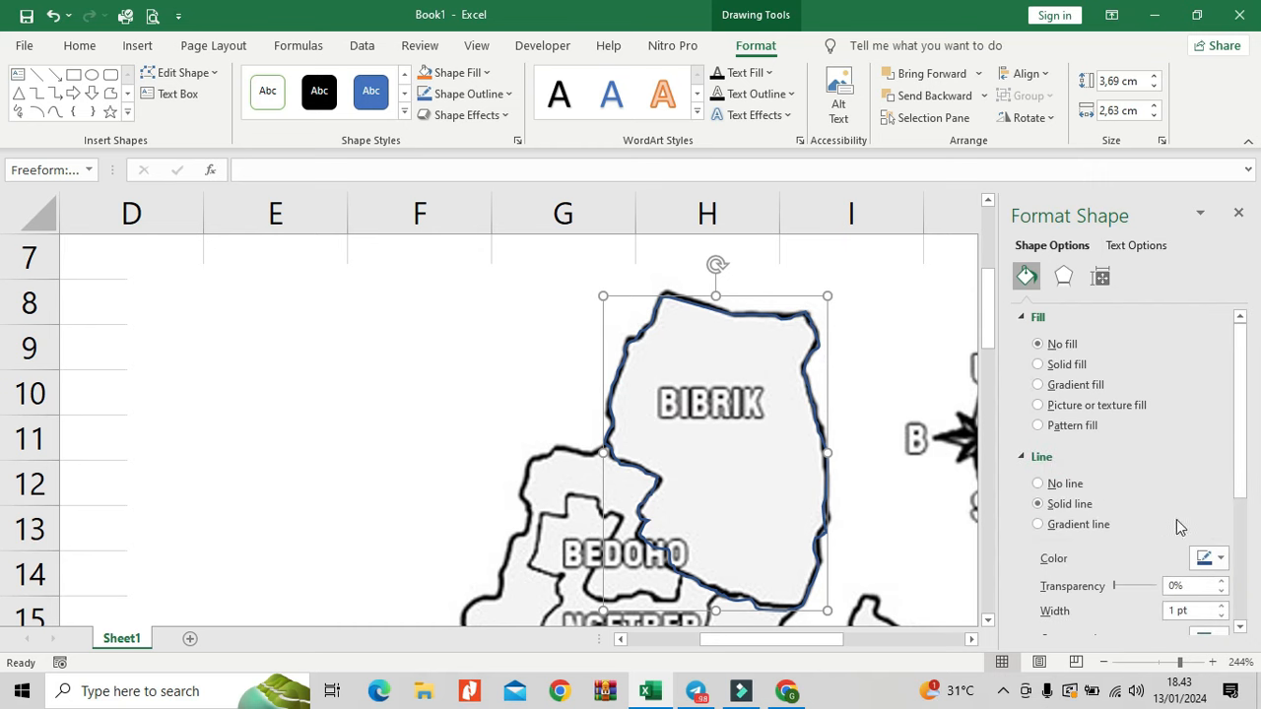
click(1221, 615)
click(1221, 616)
click(1222, 615)
click(1221, 559)
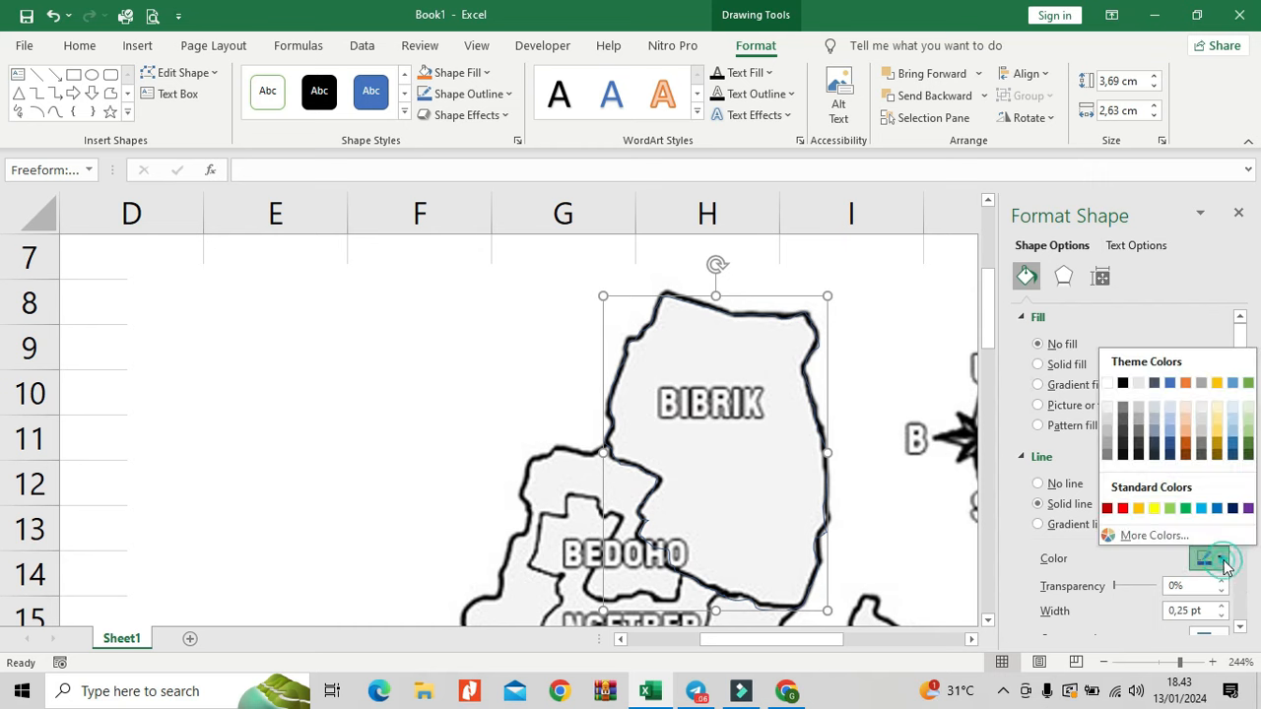
click(1155, 509)
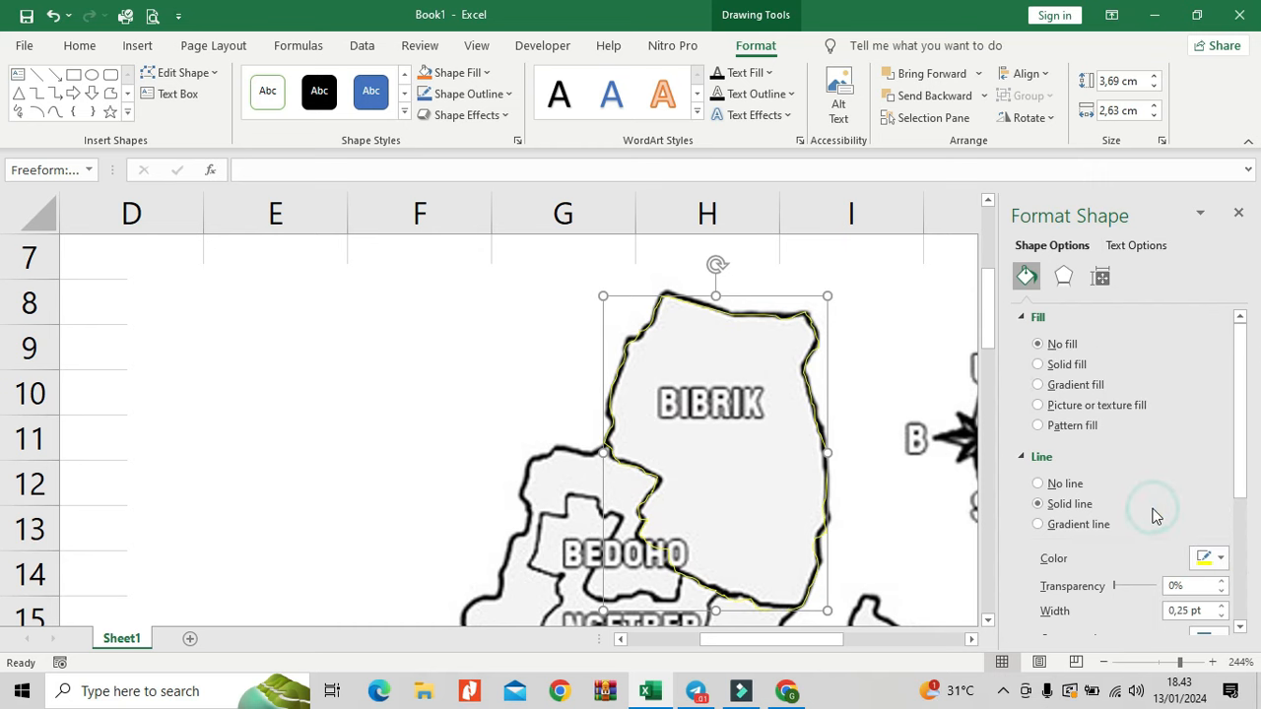
click(903, 545)
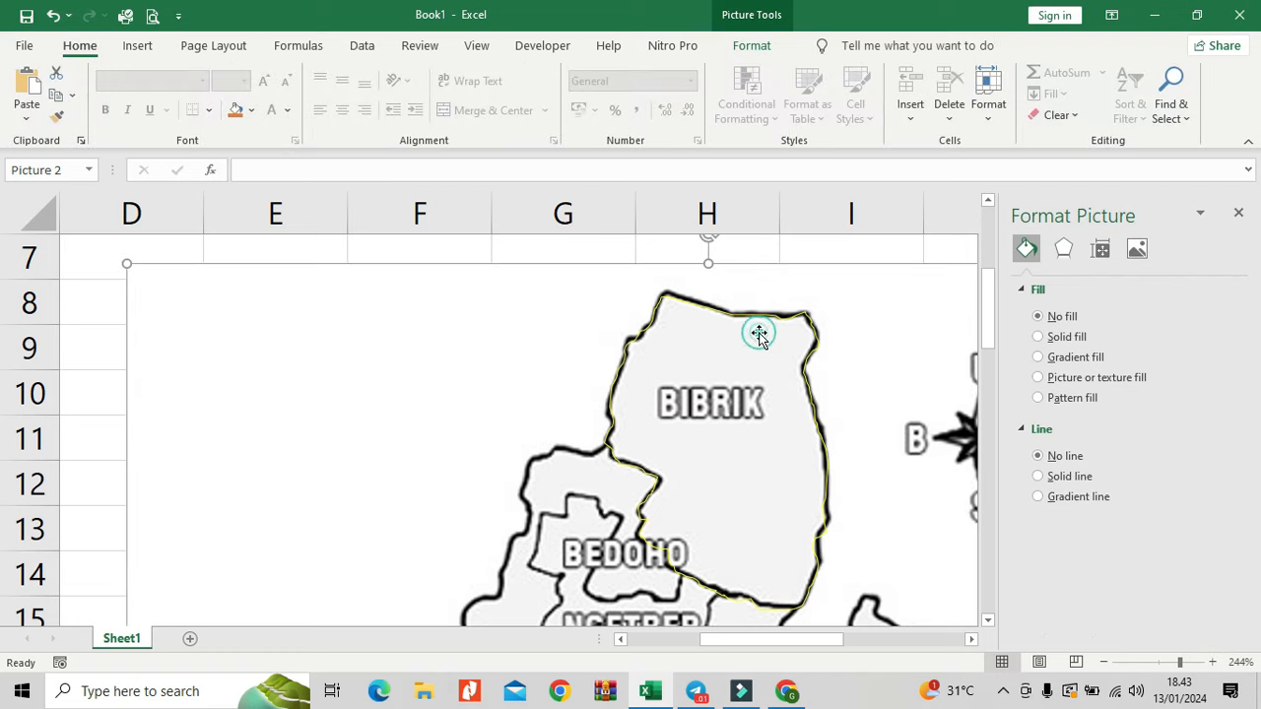
Step: Edit the BIBRIK shape's points, fitting its west edge and the southern boundary above KLAGEN SERUT to the map line
click(783, 317)
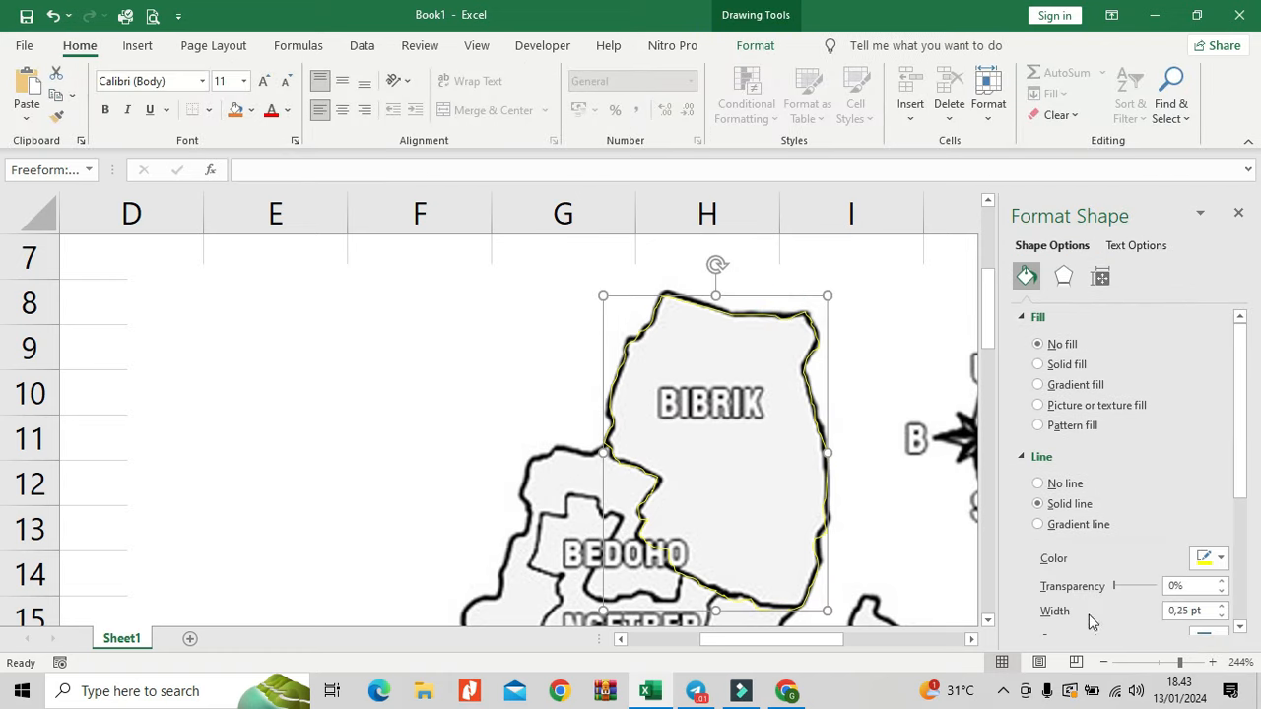
click(1243, 663)
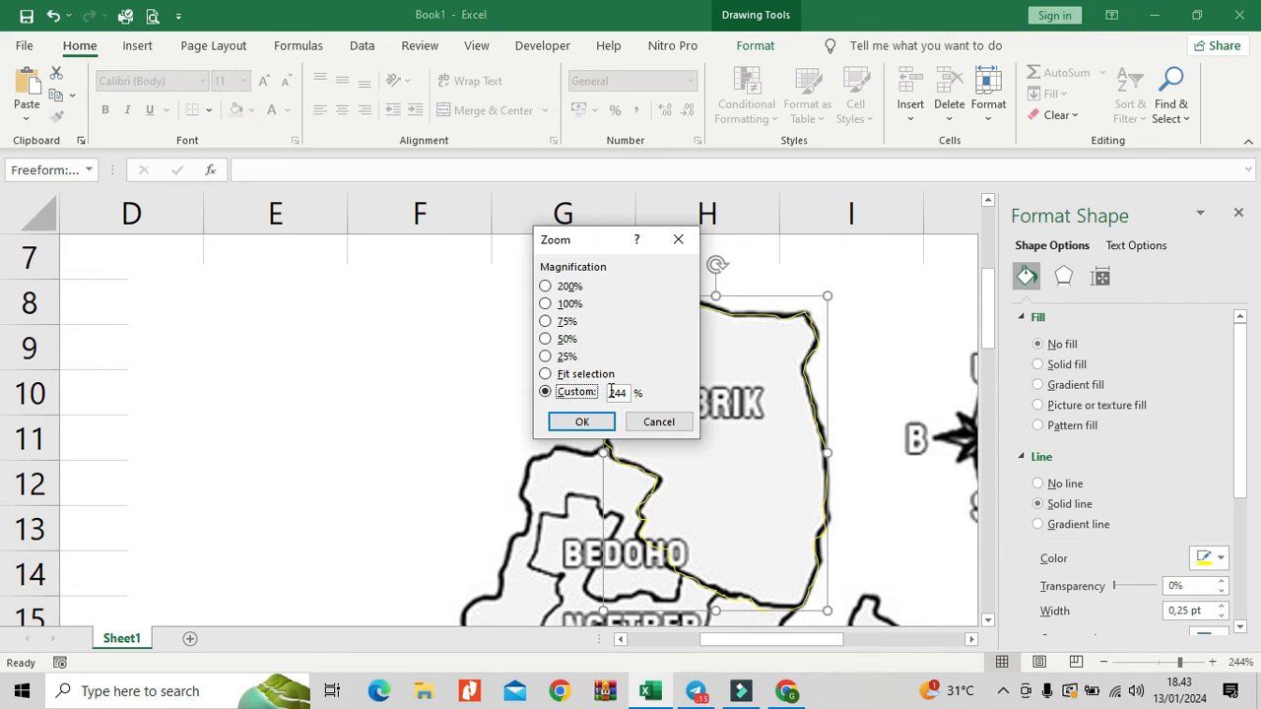
double_click(616, 393)
key(Return)
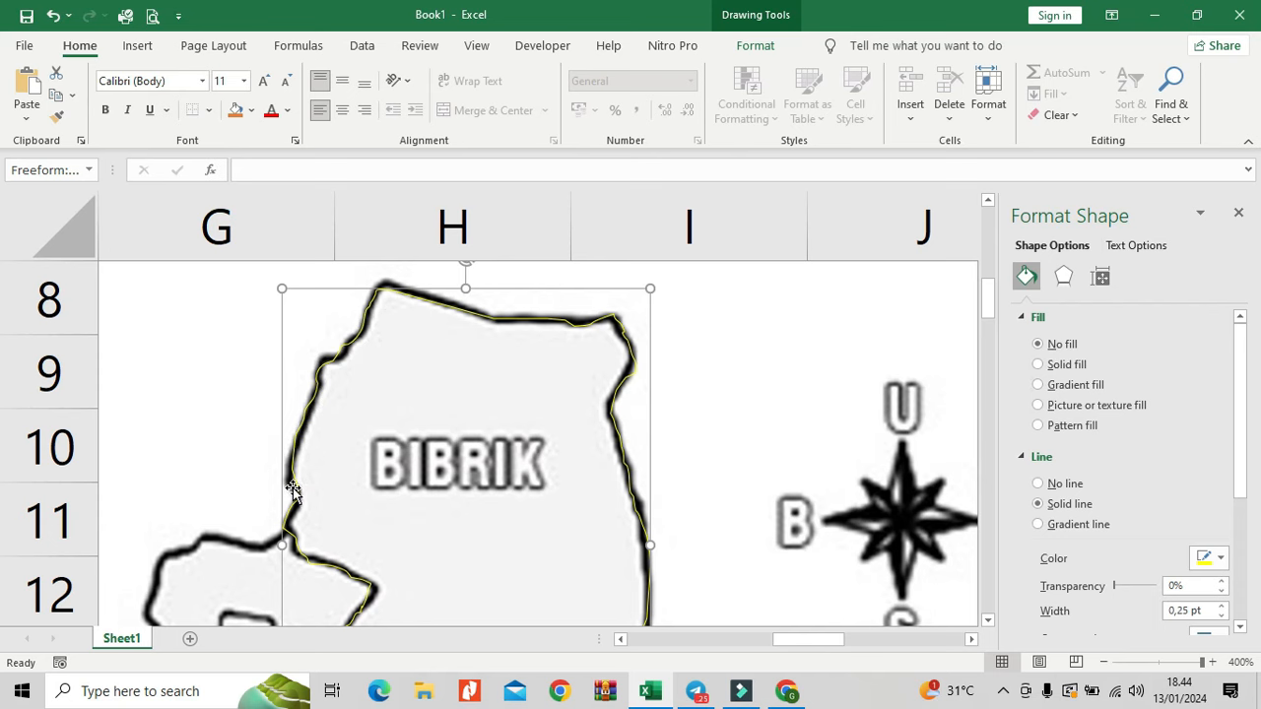
right_click(490, 318)
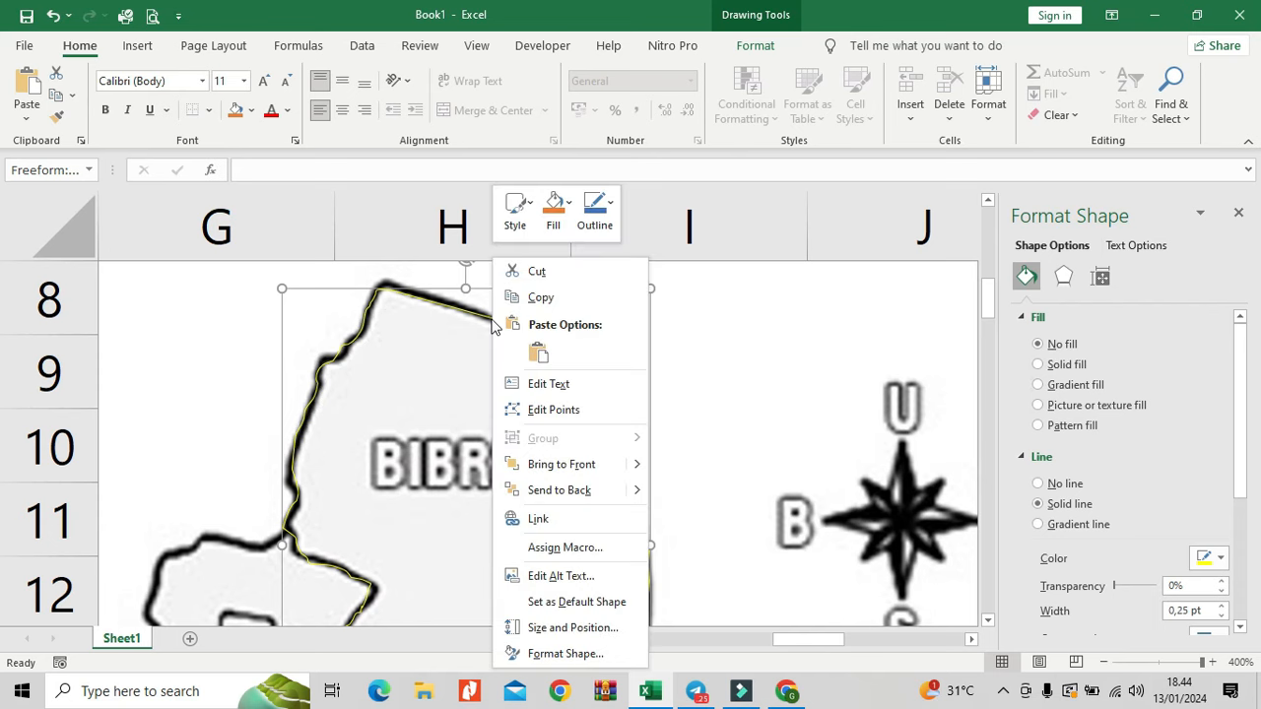
click(560, 406)
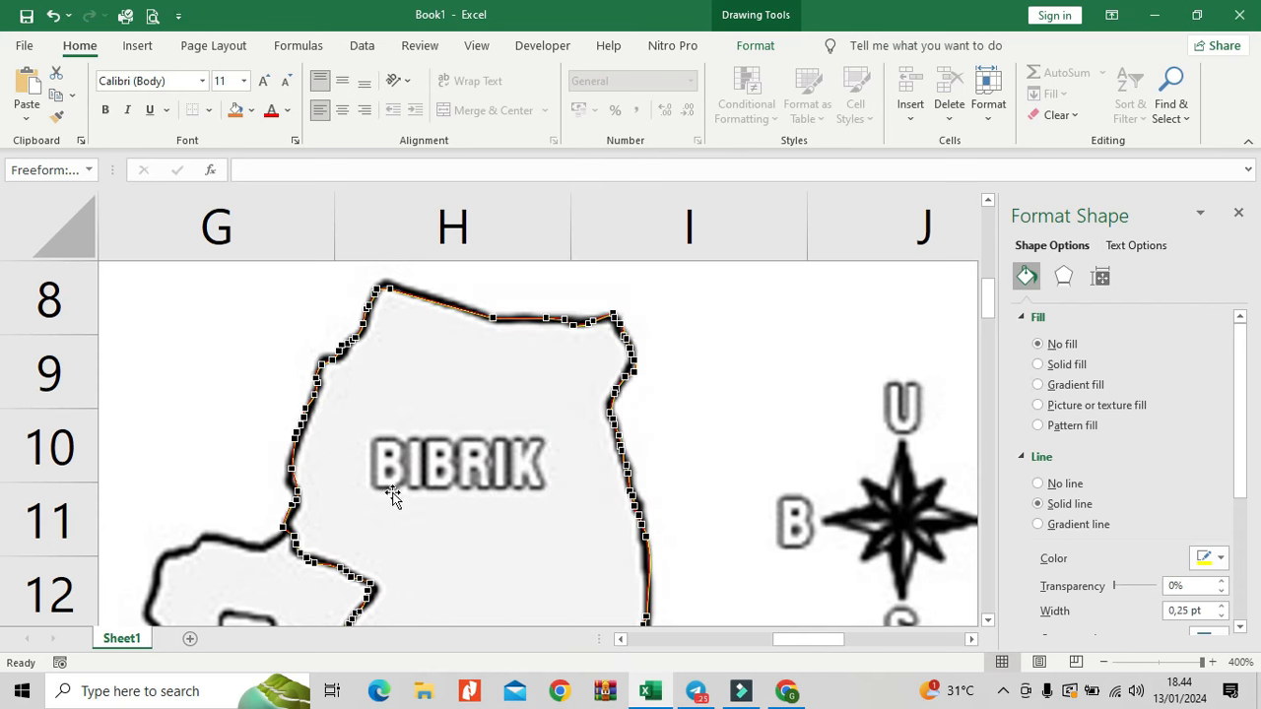
click(291, 469)
scroll(623, 524, down, 2)
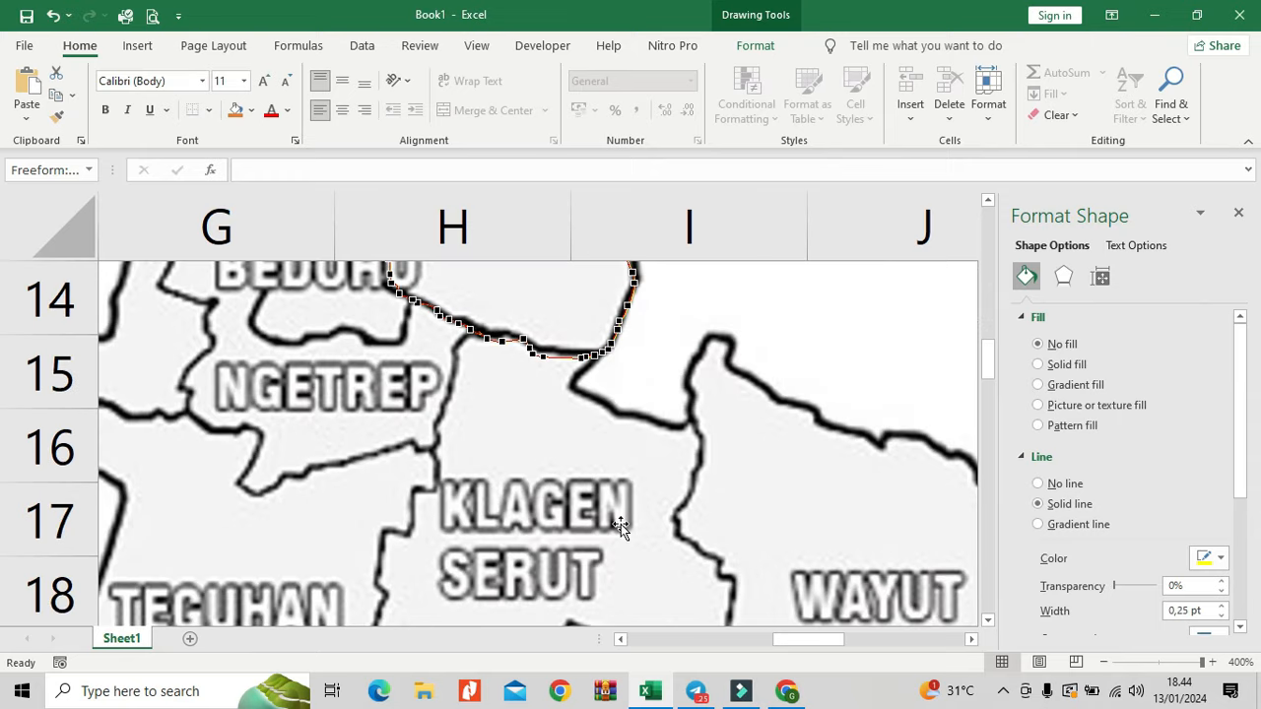
click(500, 339)
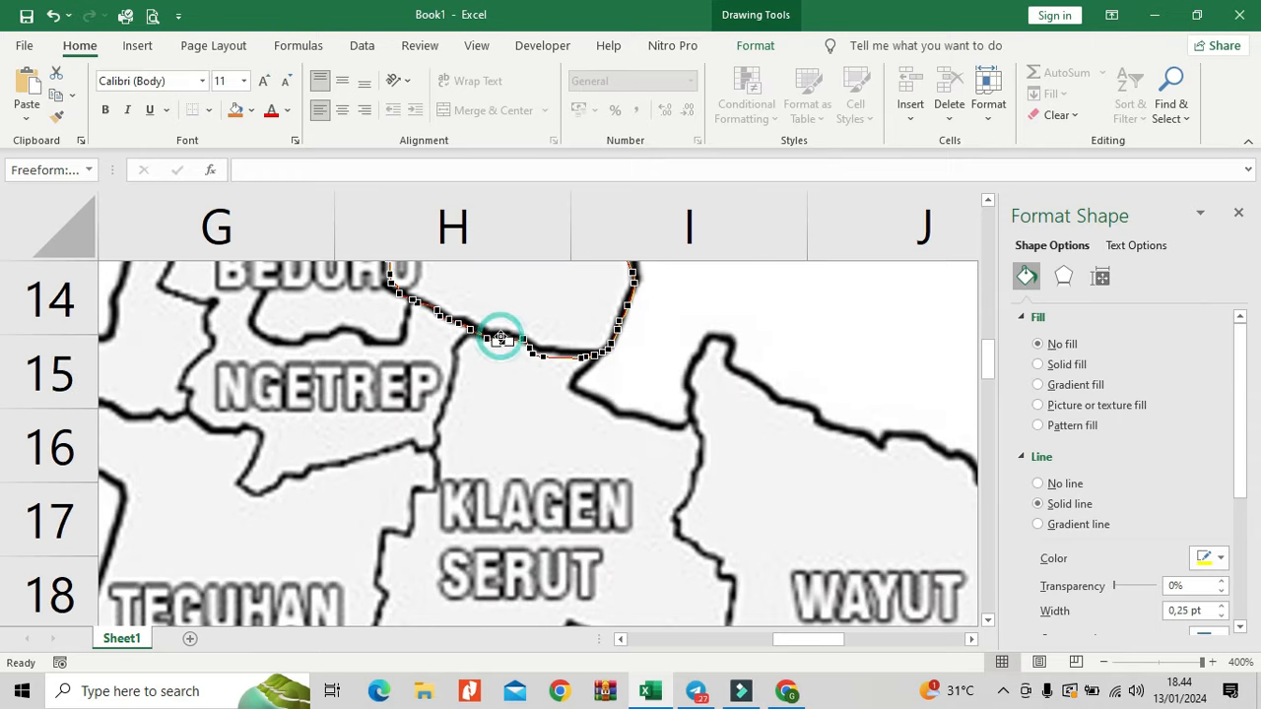
click(544, 353)
Step: Adjust BIBRIK outline points on the lower east edge, beside BEDOHO and at the southern boundary to follow the map border
scroll(612, 369, up, 1)
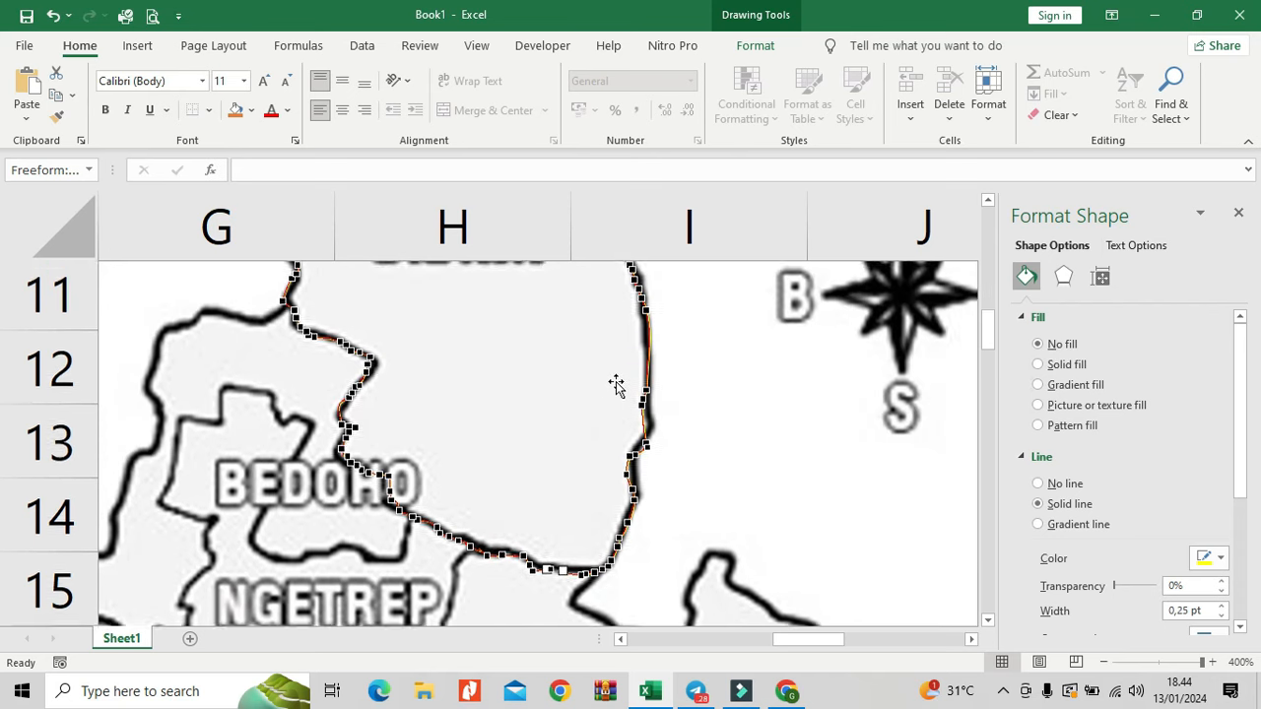
click(645, 424)
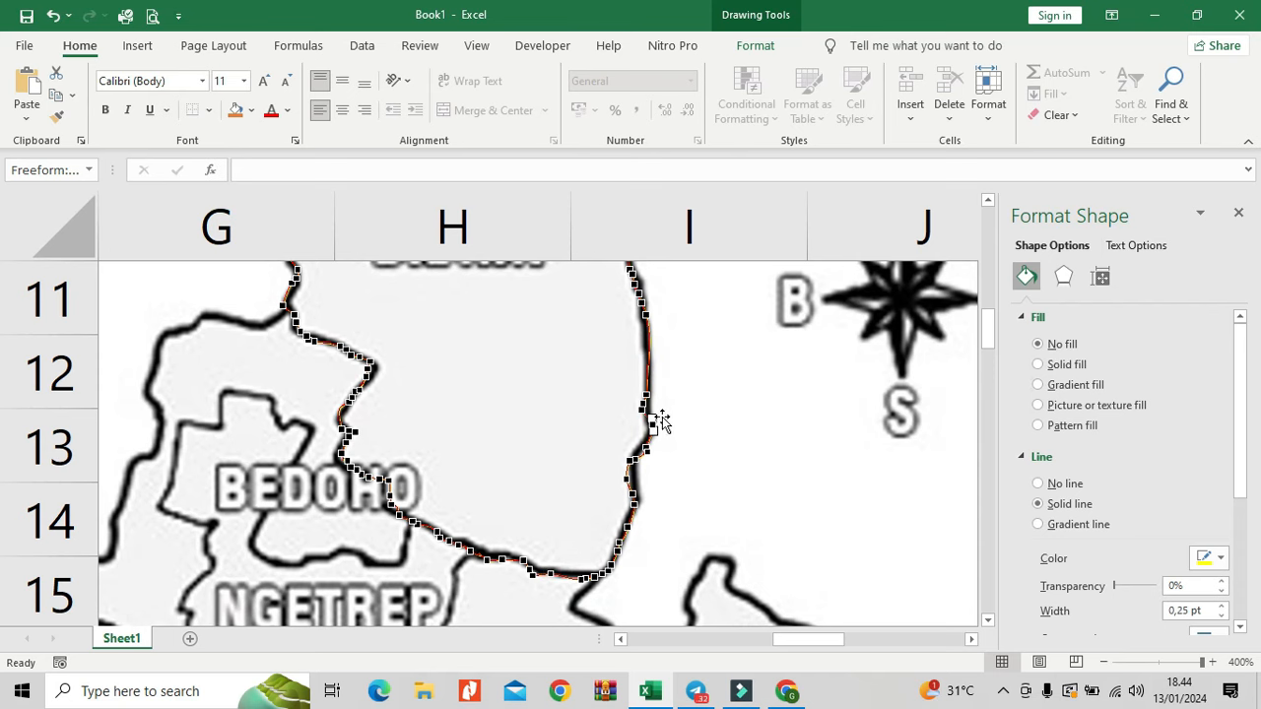
scroll(660, 422, up, 1)
scroll(660, 418, down, 1)
click(343, 451)
click(531, 571)
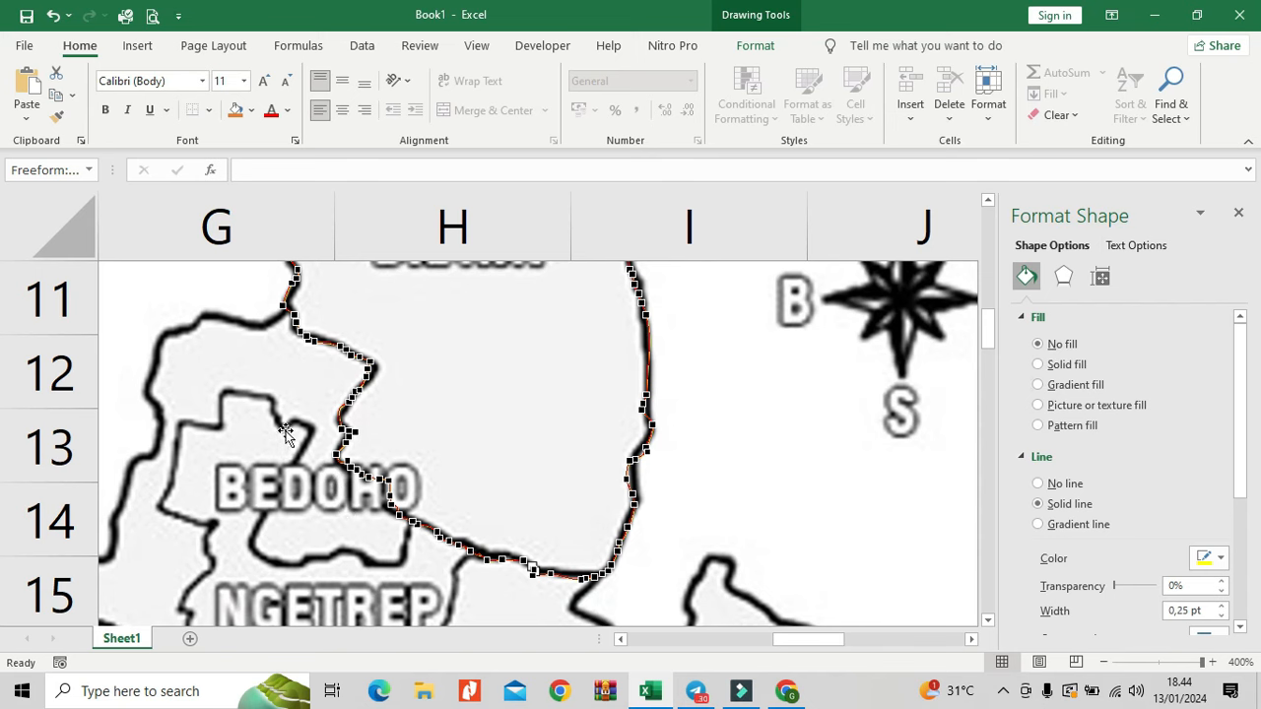
Step: Close the Format Shape pane and reduce the sheet zoom to 360% around the BEDOHO area
scroll(295, 438, down, 1)
scroll(306, 446, up, 1)
drag(786, 645, 760, 645)
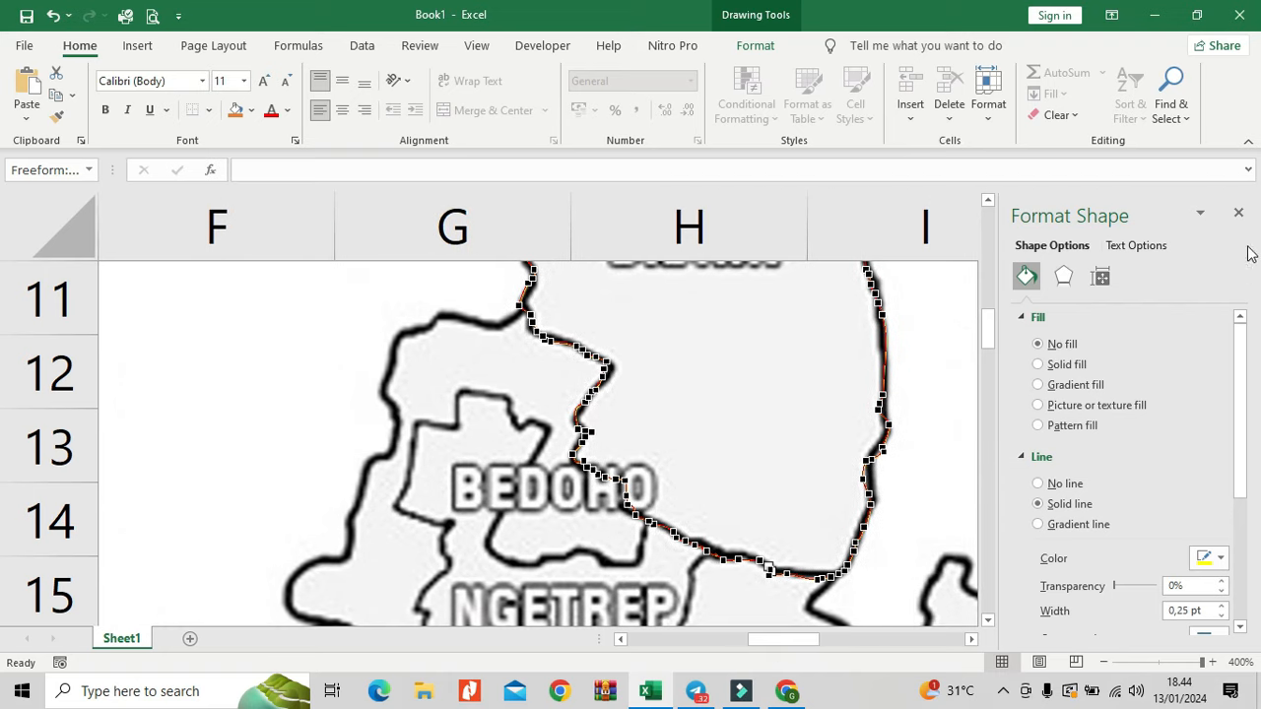
click(1239, 215)
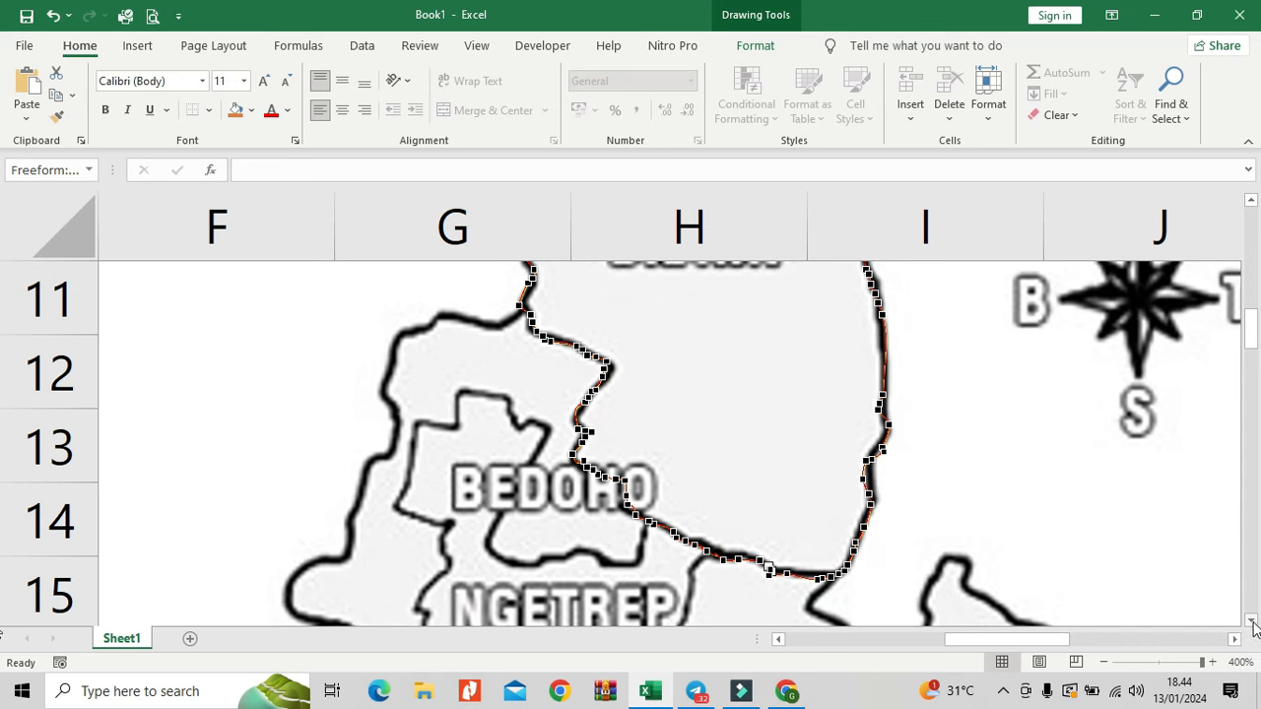
click(1103, 661)
click(1104, 662)
click(1103, 662)
click(1104, 661)
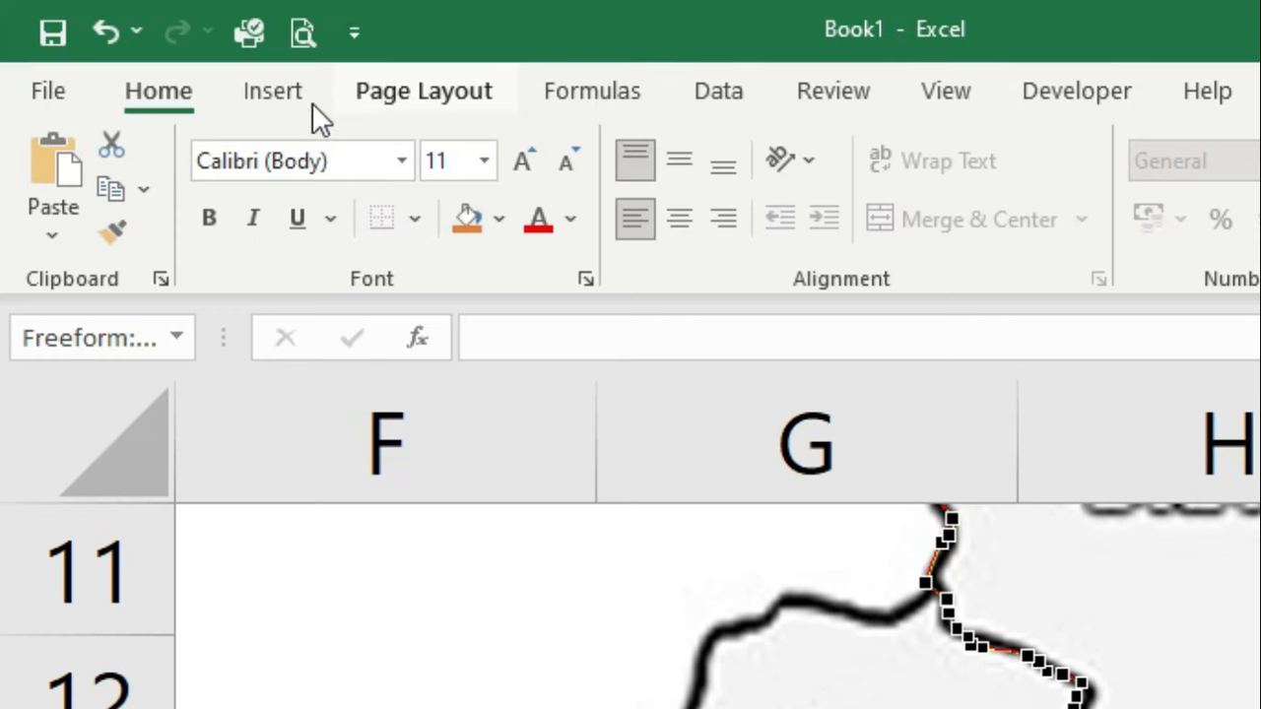
Step: Trace the BEDOHO region's full border with the Freeform: Shape tool as a closed shape about 2,37 cm high and 2,57 cm wide
click(293, 84)
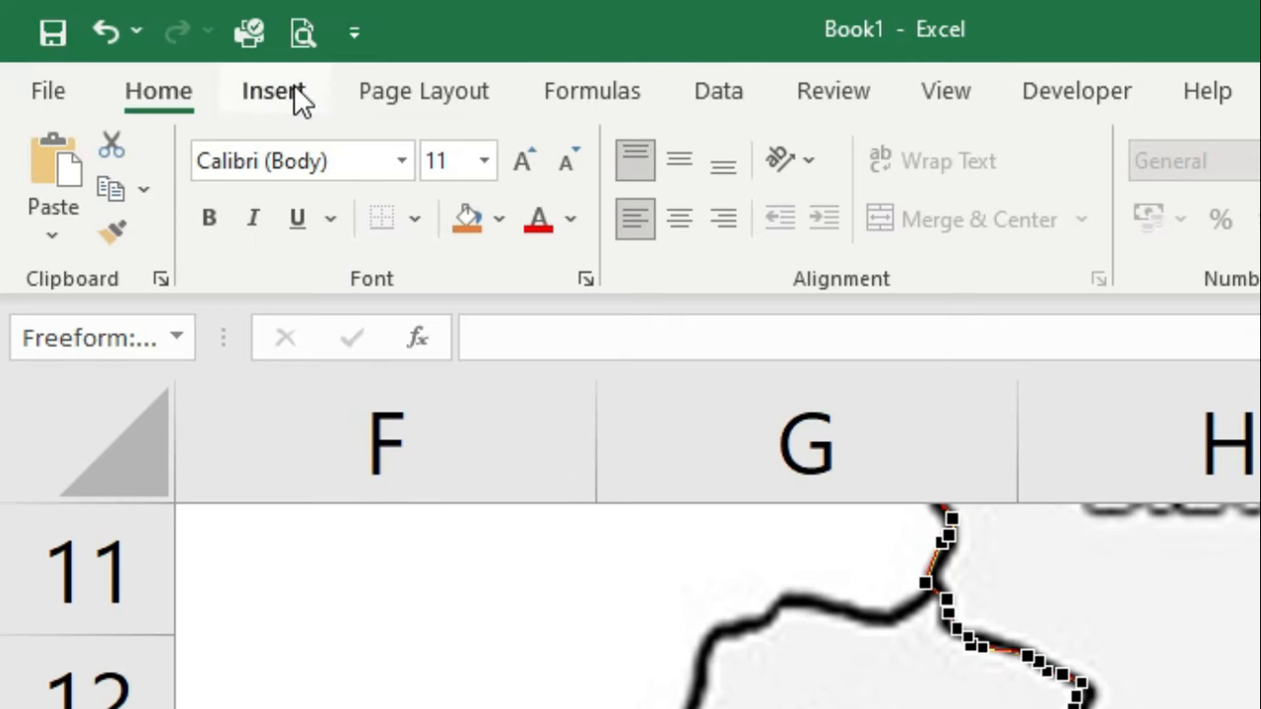
click(275, 87)
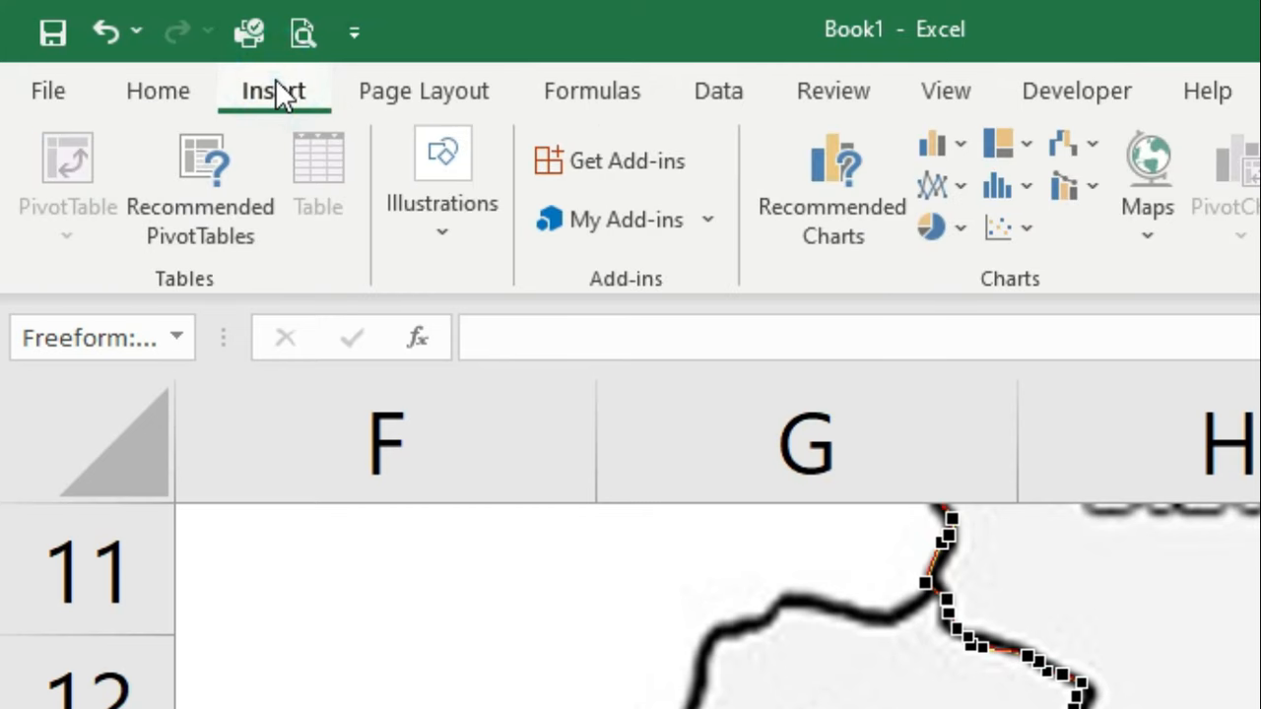
click(440, 156)
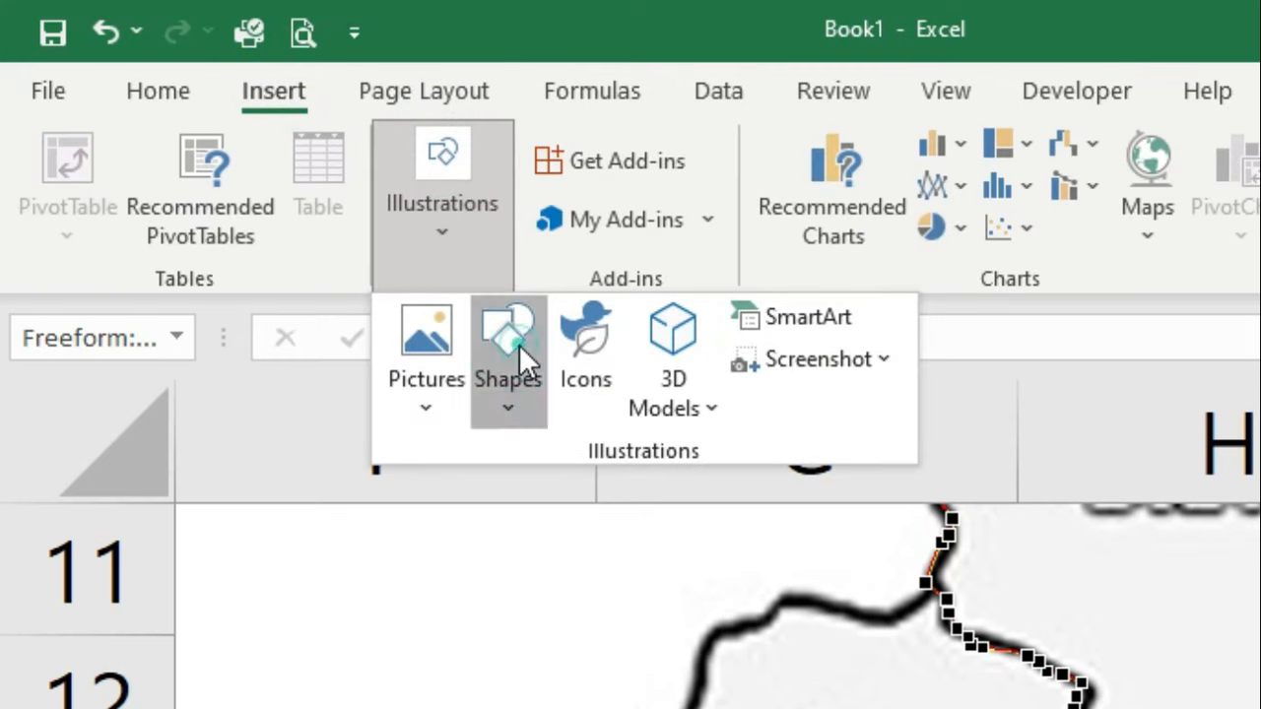
click(519, 347)
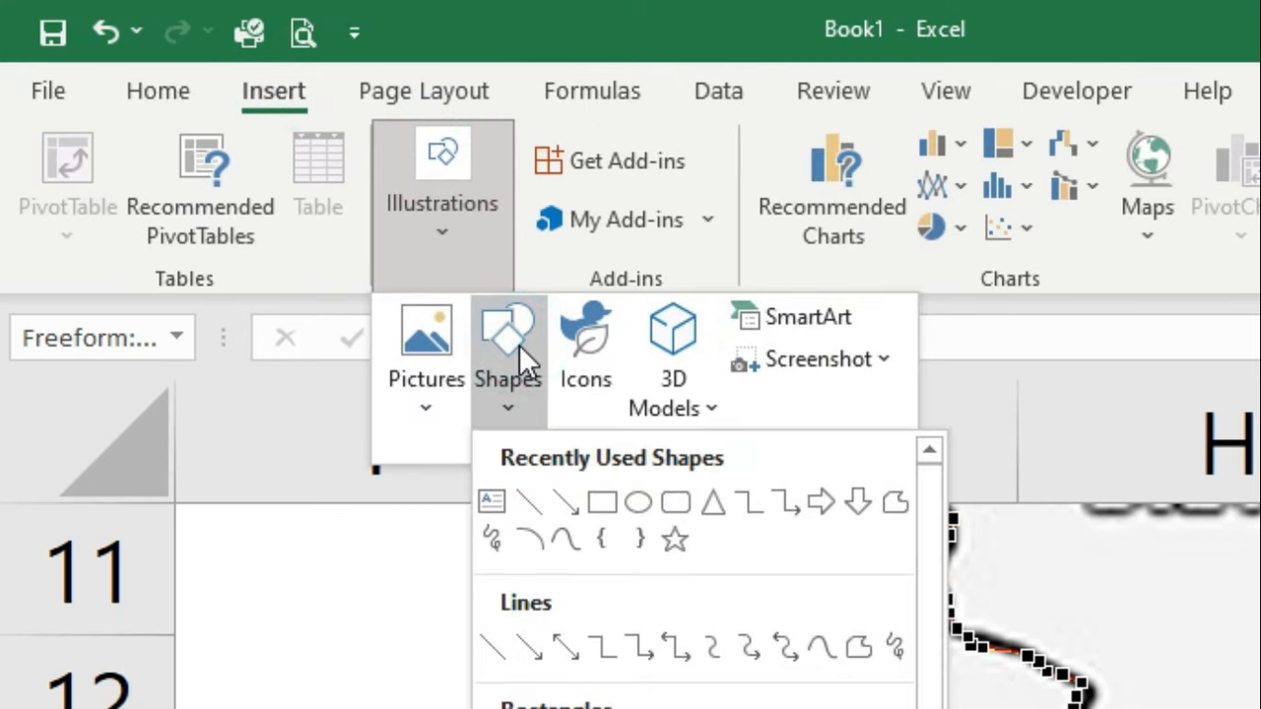
click(896, 503)
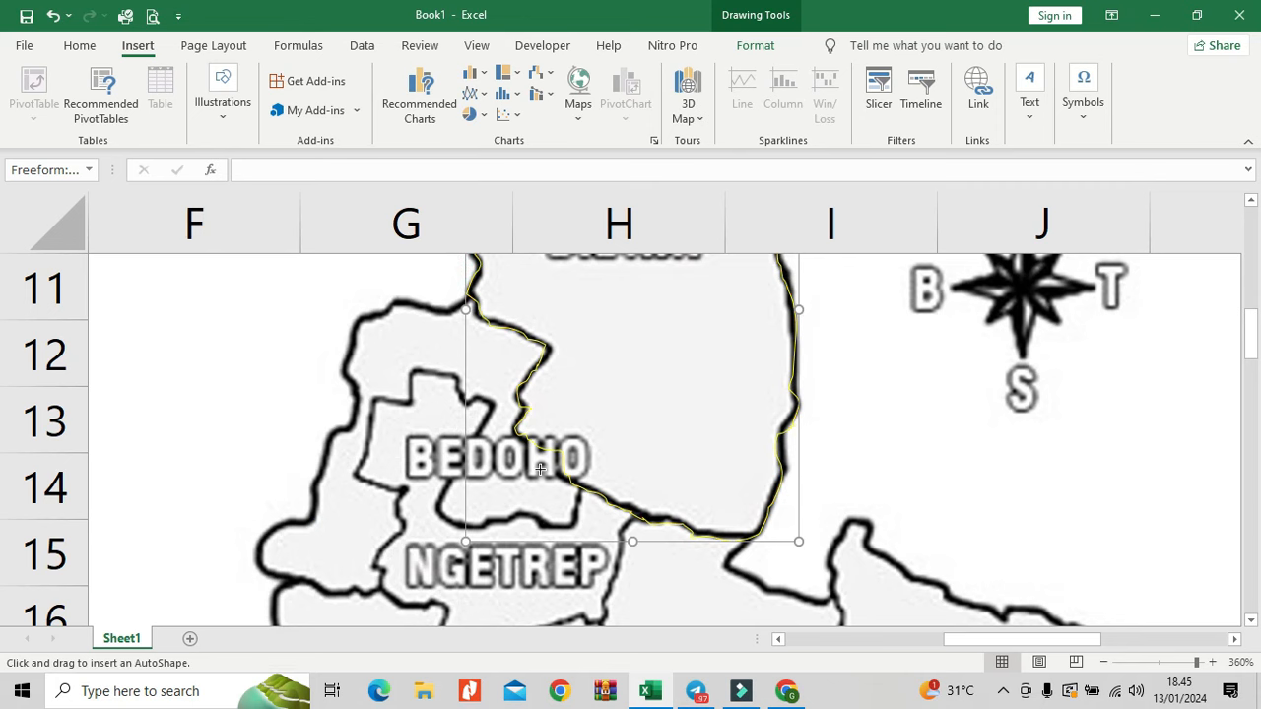
click(581, 490)
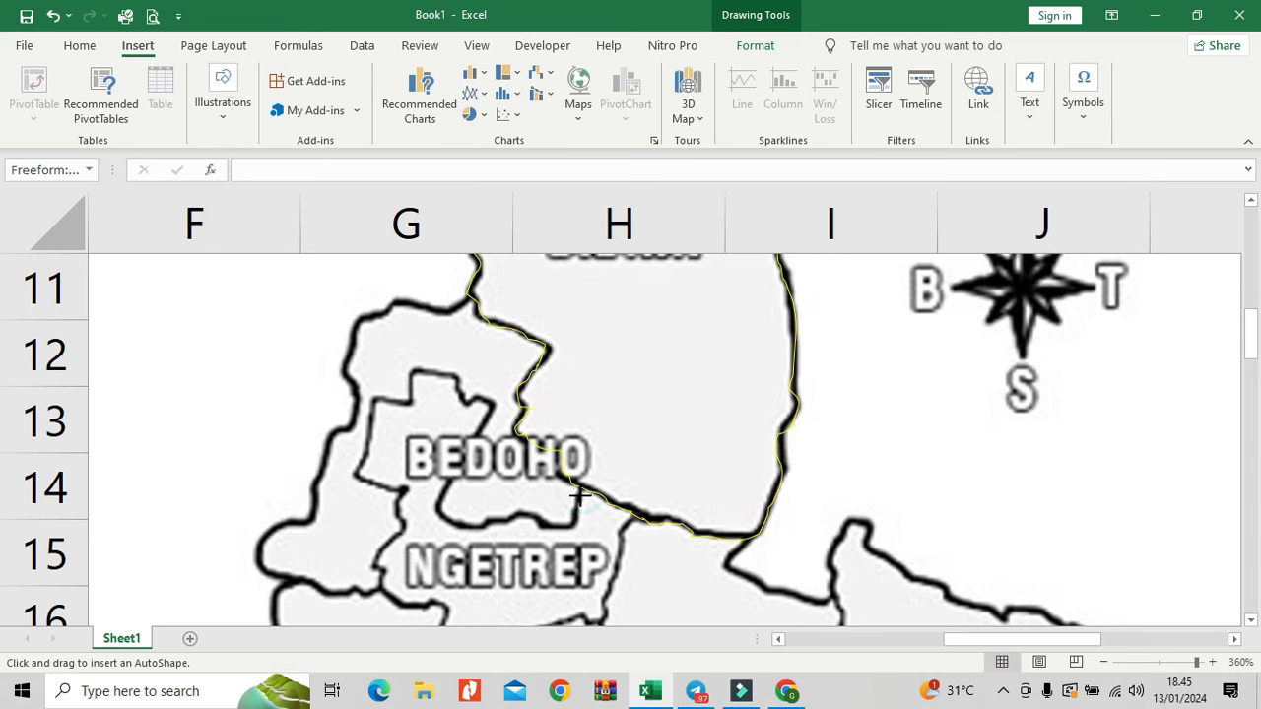
click(574, 507)
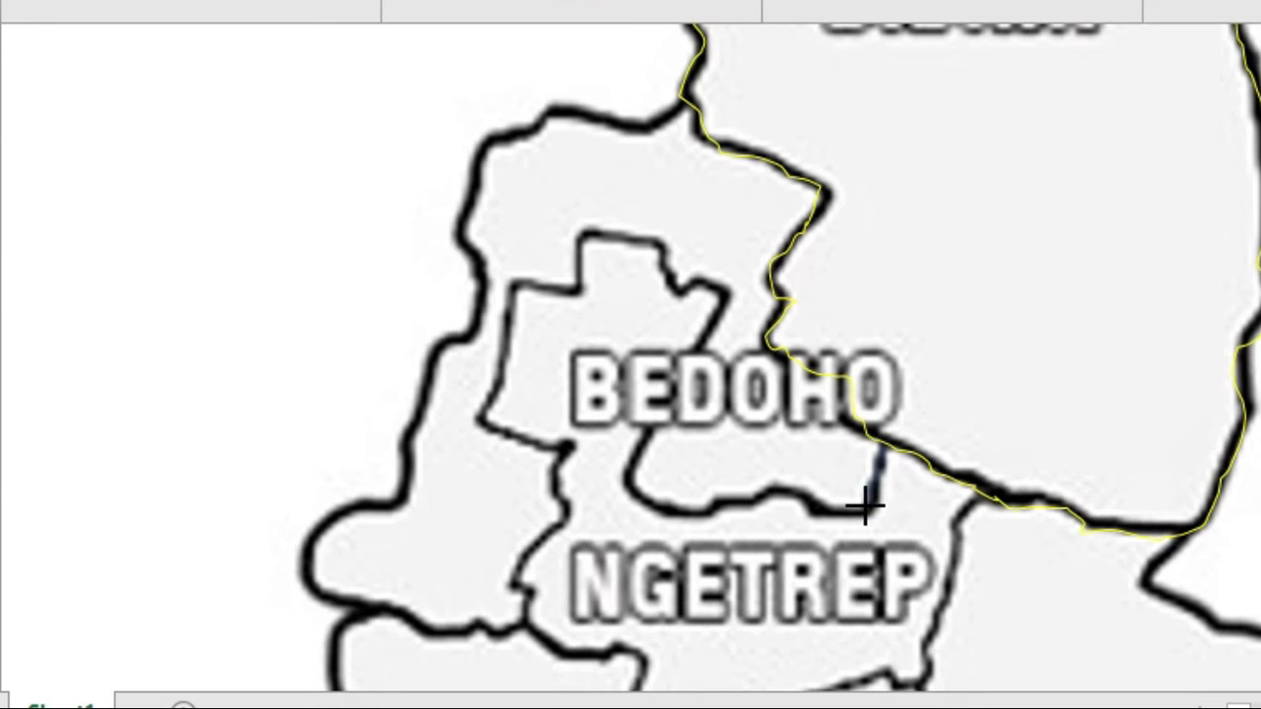
click(872, 506)
click(822, 508)
click(809, 492)
click(795, 488)
click(756, 498)
click(719, 501)
click(702, 510)
click(684, 516)
click(663, 512)
click(636, 500)
click(627, 481)
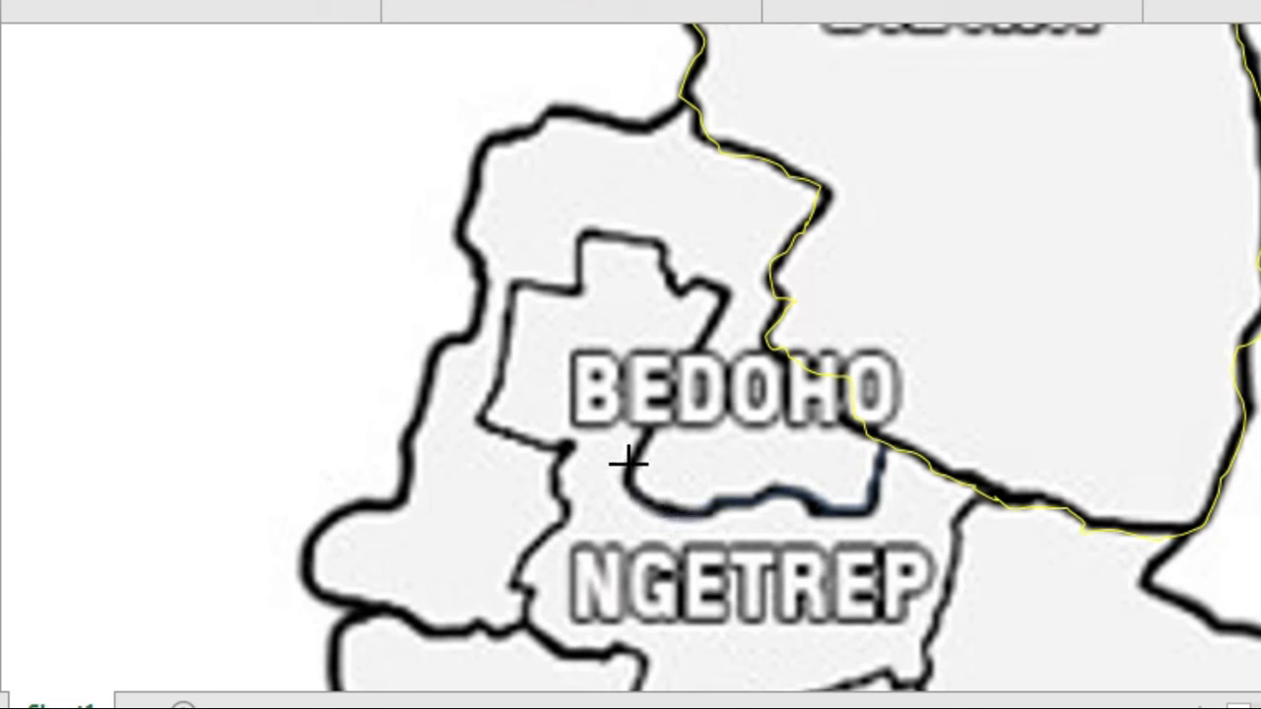
click(650, 423)
click(667, 392)
click(725, 291)
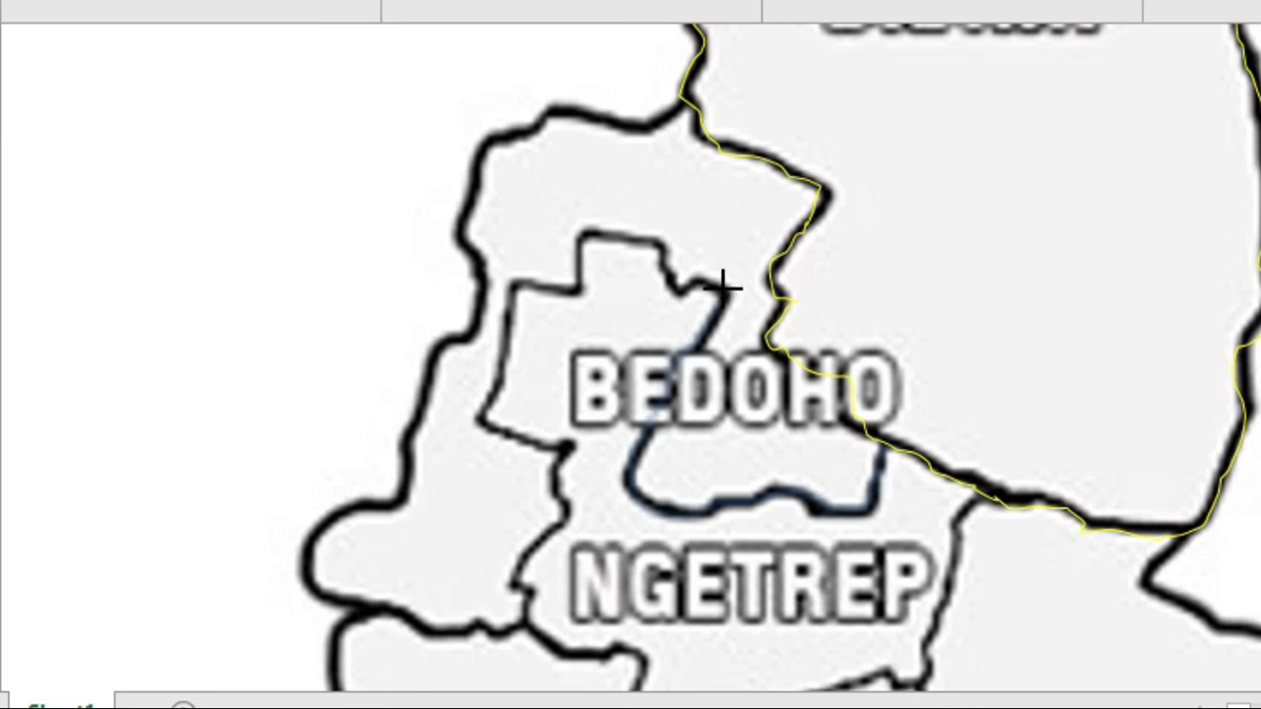
click(705, 283)
click(680, 288)
click(667, 275)
click(657, 244)
click(582, 233)
click(580, 285)
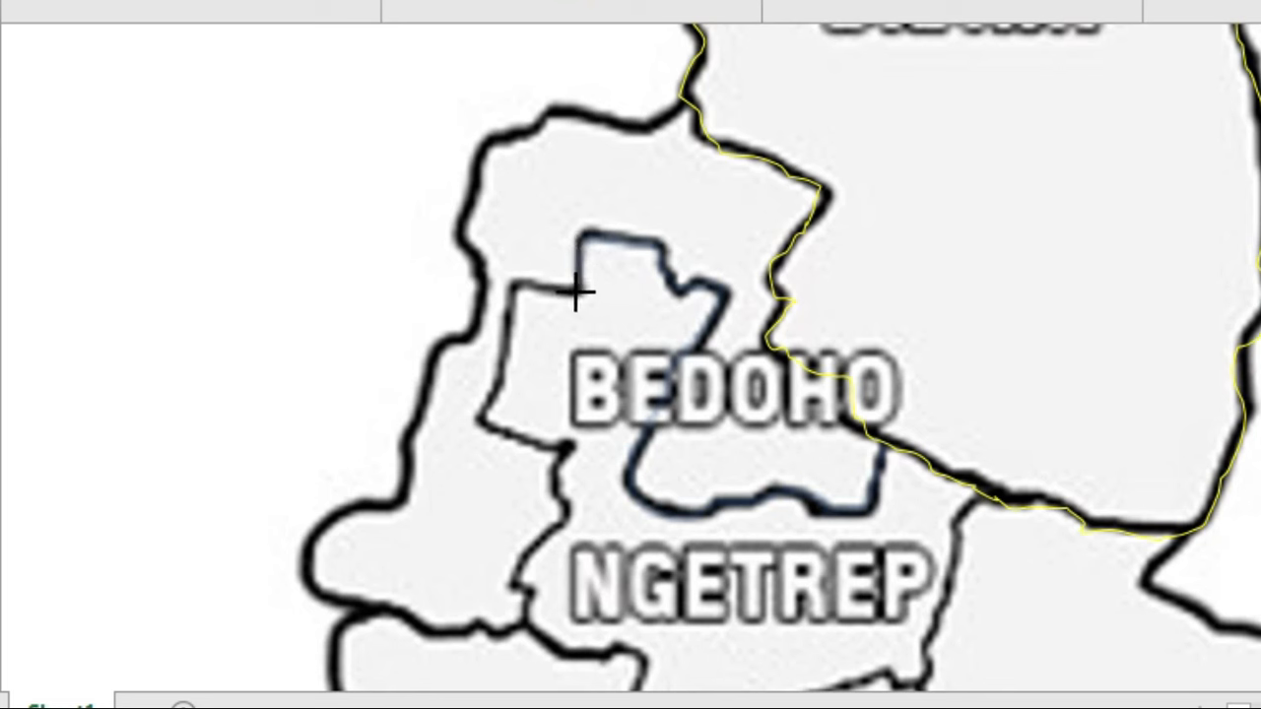
click(520, 283)
click(502, 379)
click(477, 419)
click(548, 446)
click(567, 443)
click(568, 443)
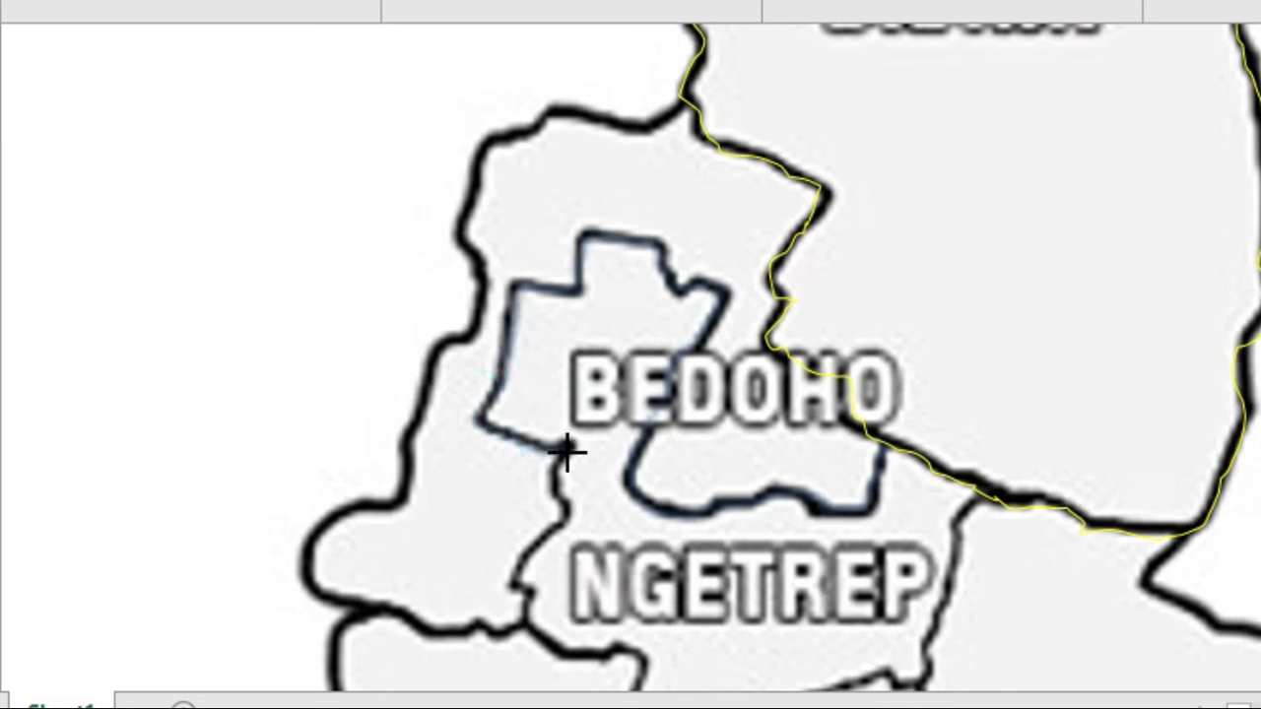
mouse_move(559, 468)
mouse_down()
mouse_move(564, 506)
mouse_move(512, 574)
mouse_move(526, 596)
mouse_move(510, 633)
mouse_move(428, 636)
mouse_move(321, 594)
mouse_move(311, 567)
mouse_move(322, 523)
mouse_move(391, 499)
mouse_move(422, 352)
mouse_move(473, 313)
mouse_move(467, 210)
mouse_move(482, 135)
mouse_move(560, 107)
mouse_move(666, 122)
mouse_move(696, 104)
mouse_move(697, 126)
mouse_move(729, 147)
mouse_move(810, 169)
mouse_move(825, 186)
mouse_move(814, 223)
mouse_move(771, 270)
mouse_move(781, 302)
mouse_move(768, 332)
mouse_move(833, 362)
mouse_move(887, 446)
mouse_up()
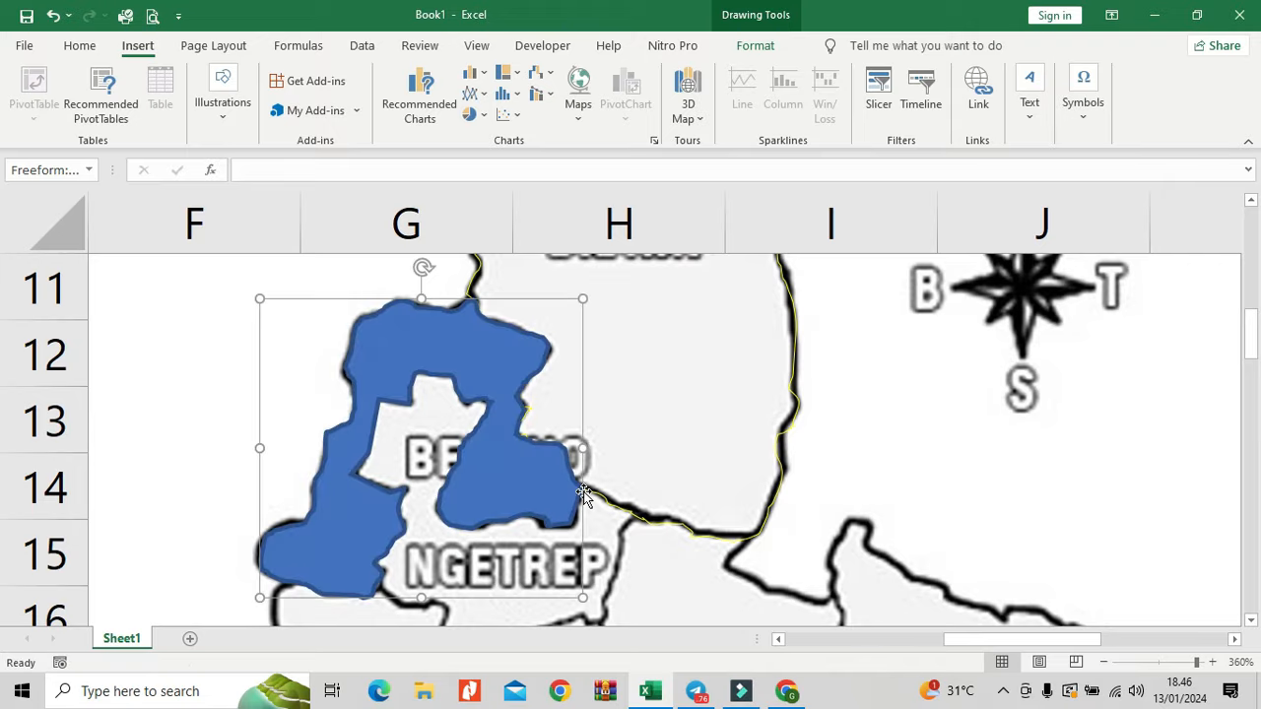
Step: Trace the NGETREP region's full border with the Freeform: Shape tool as a closed shape about 2,32 cm high and 2,3 cm wide
scroll(586, 489, down, 1)
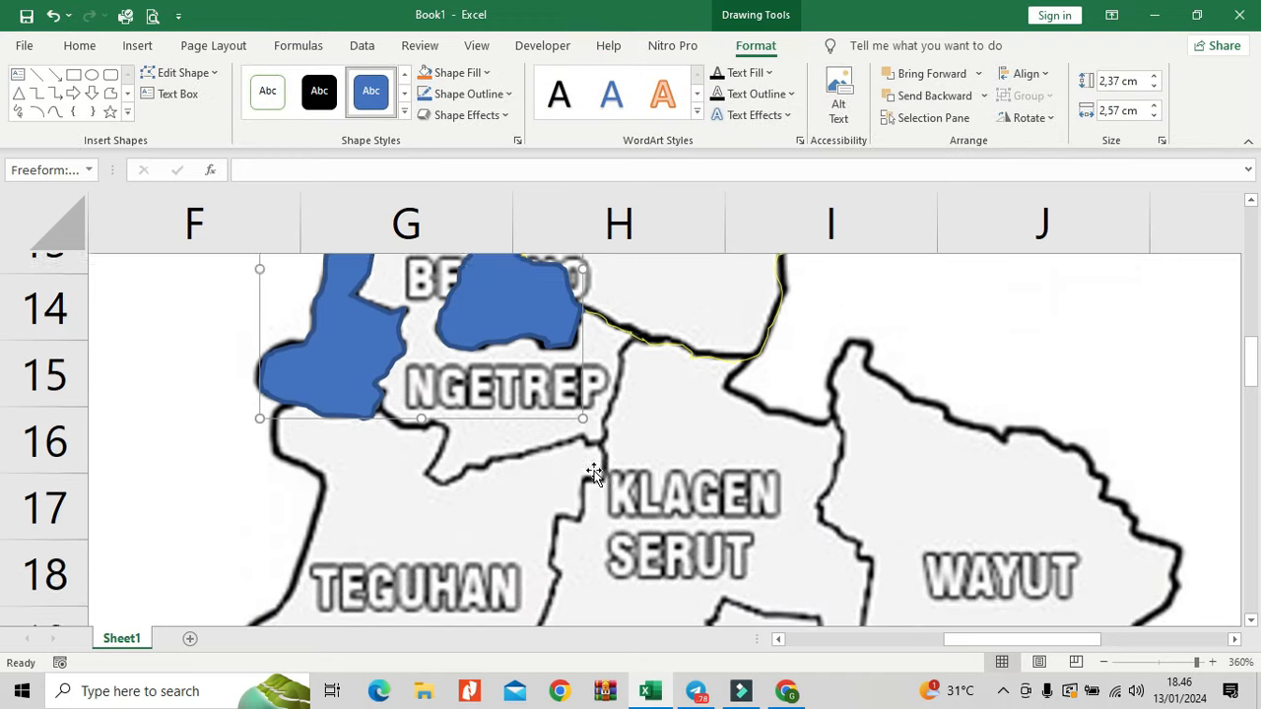
scroll(591, 484, up, 1)
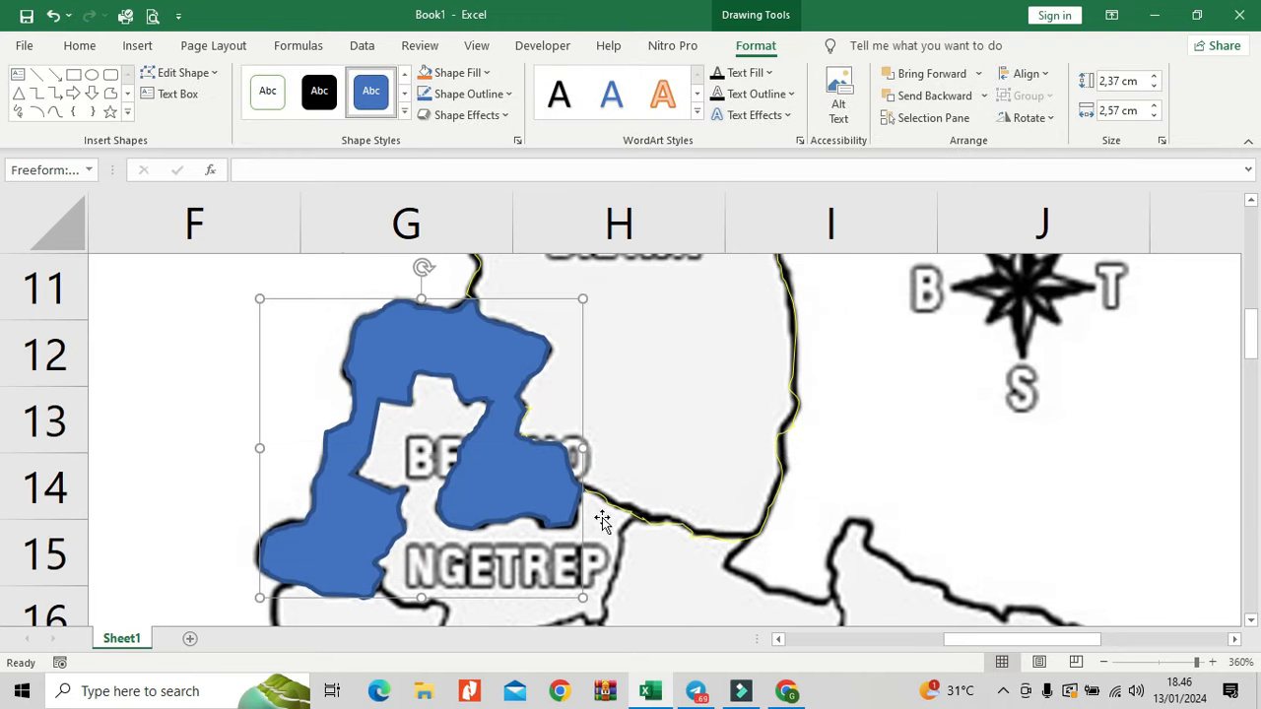
scroll(650, 532, down, 1)
scroll(652, 534, up, 1)
click(1250, 621)
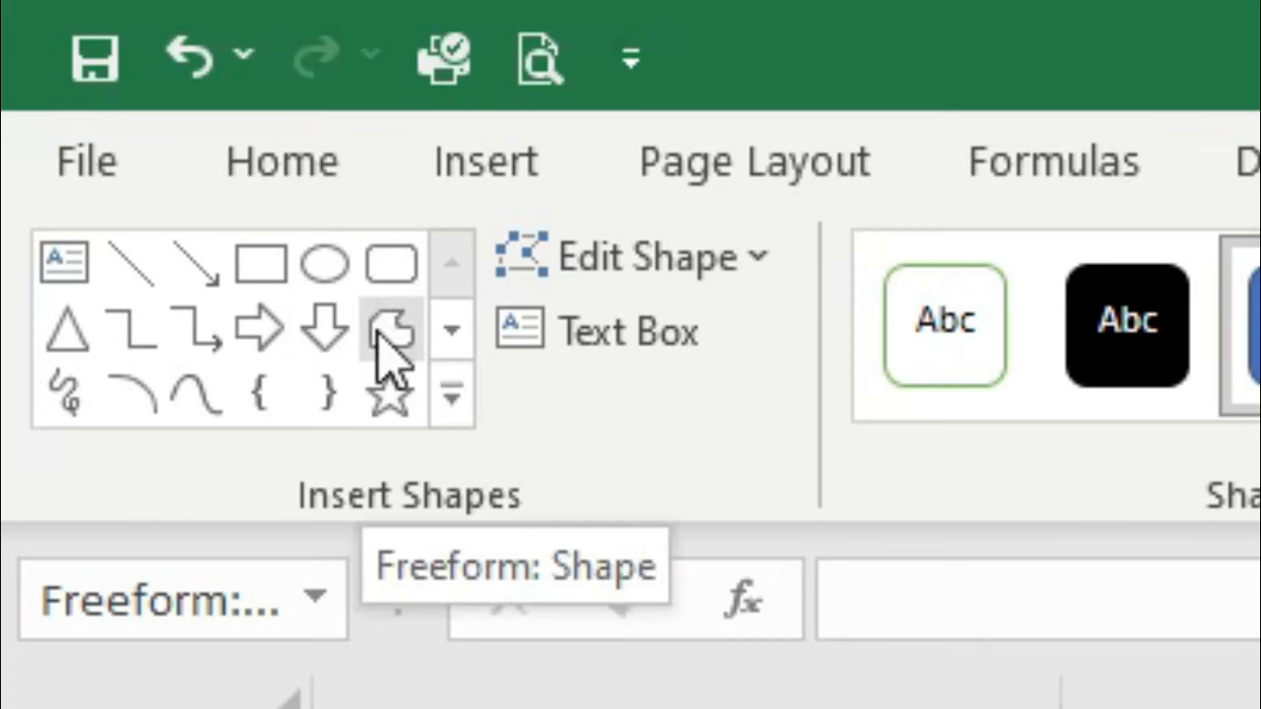
click(380, 333)
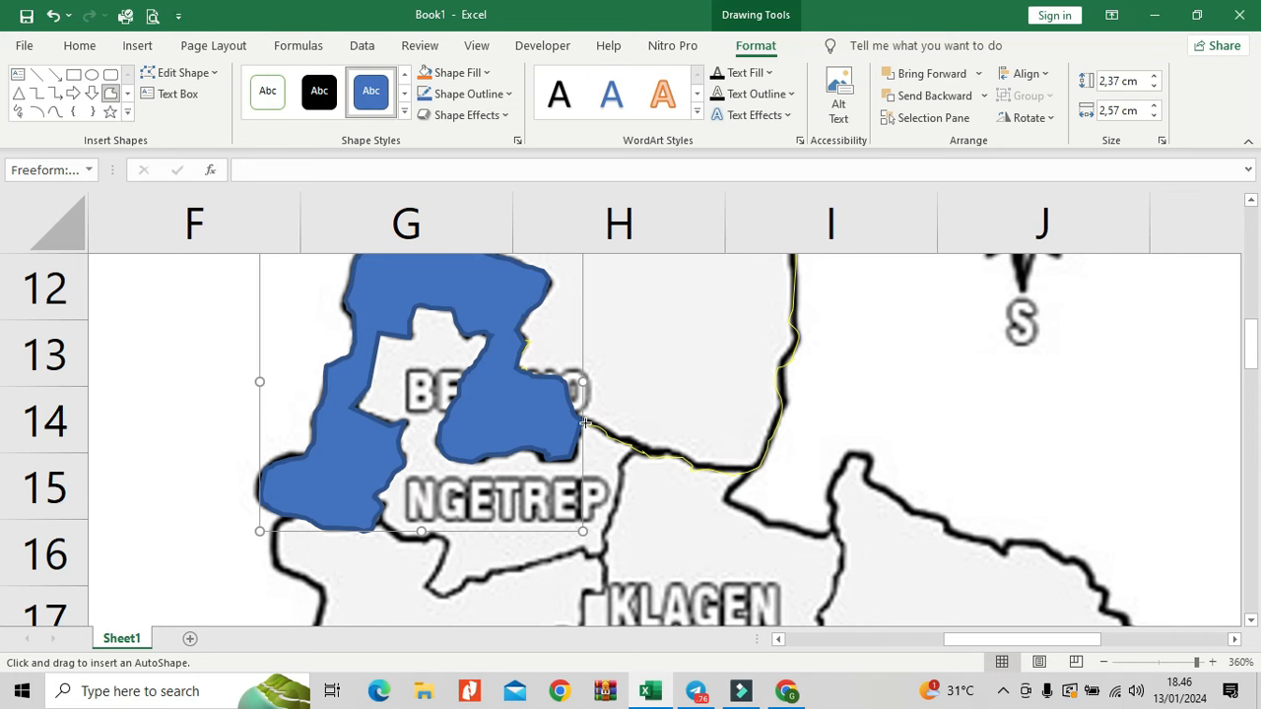
click(582, 418)
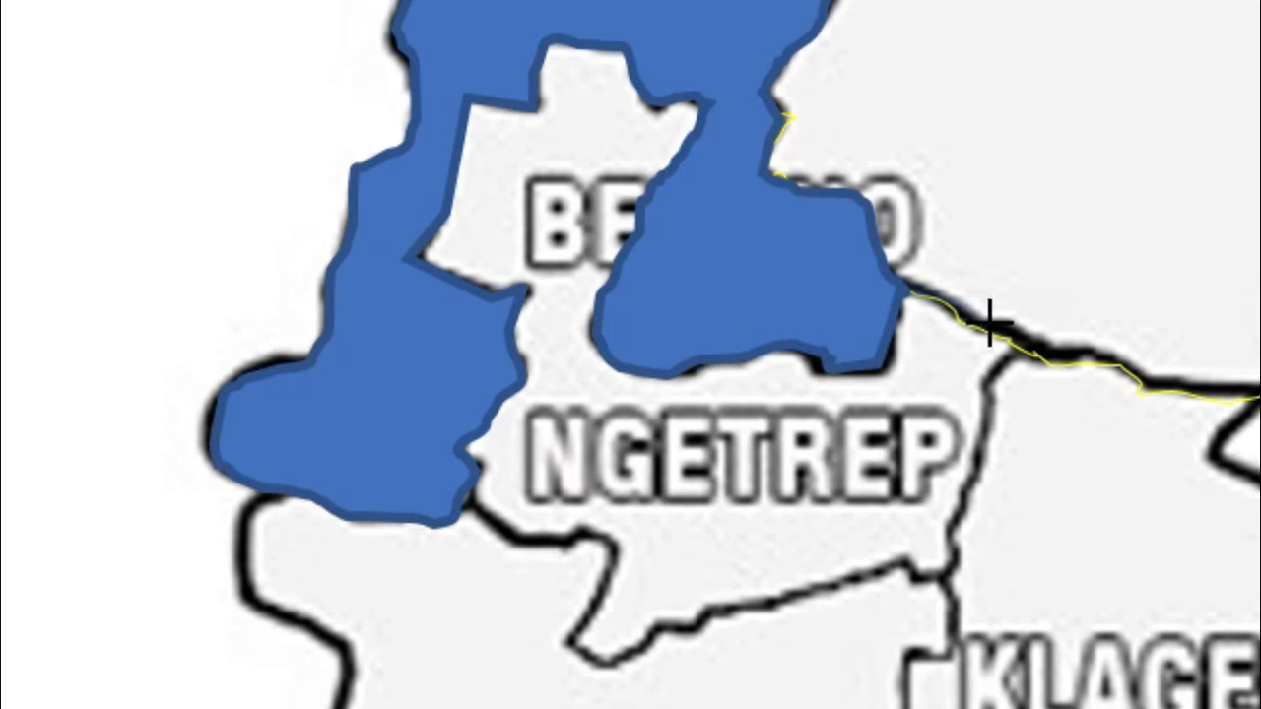
click(640, 450)
mouse_move(995, 366)
mouse_down()
mouse_move(945, 582)
mouse_move(898, 569)
mouse_move(567, 666)
mouse_up()
click(594, 608)
click(606, 562)
click(598, 538)
click(580, 536)
click(520, 538)
click(479, 507)
click(478, 481)
click(469, 460)
click(491, 431)
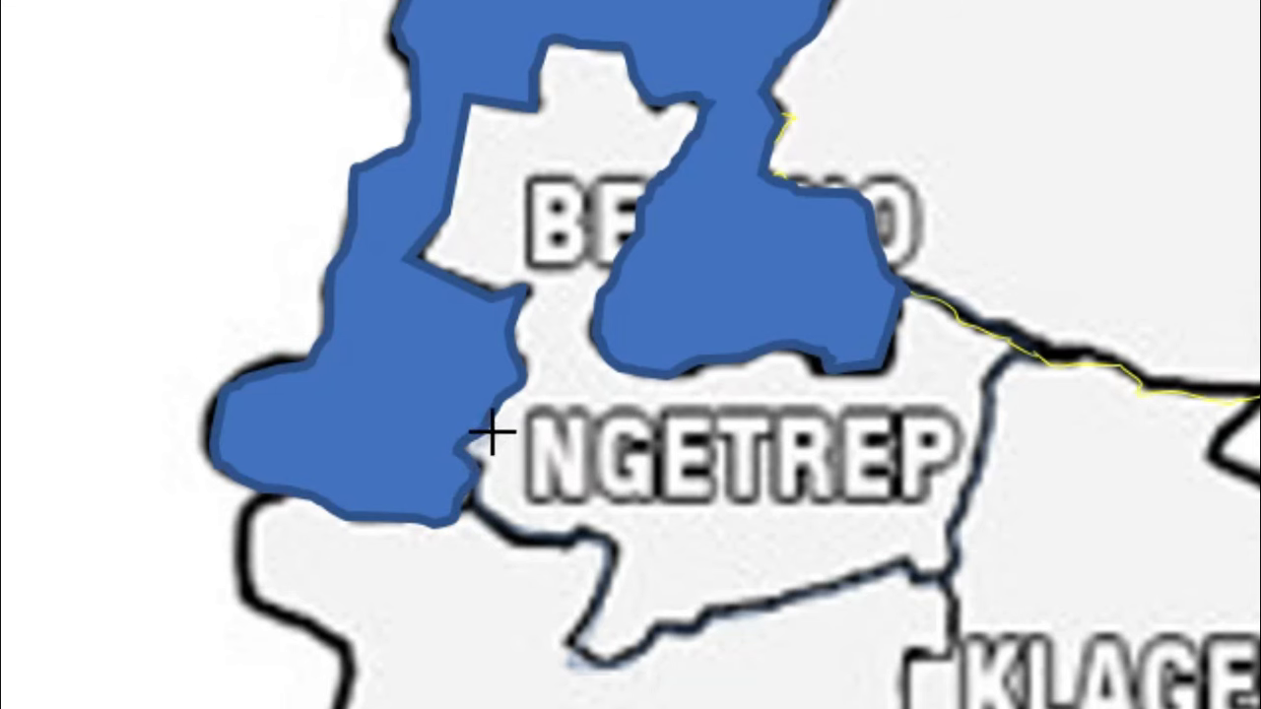
click(509, 389)
click(518, 354)
click(520, 287)
click(490, 286)
click(412, 259)
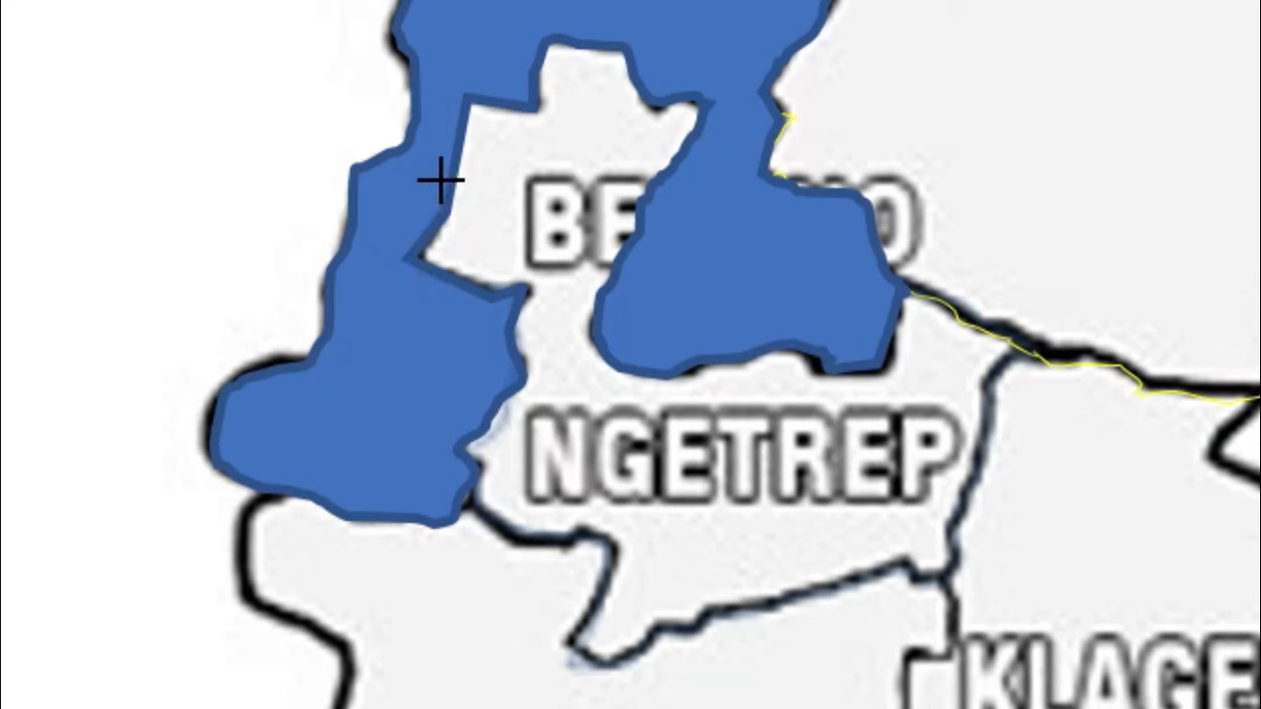
click(465, 99)
click(539, 98)
click(547, 43)
click(633, 45)
click(658, 111)
click(709, 103)
click(647, 196)
click(639, 232)
click(599, 331)
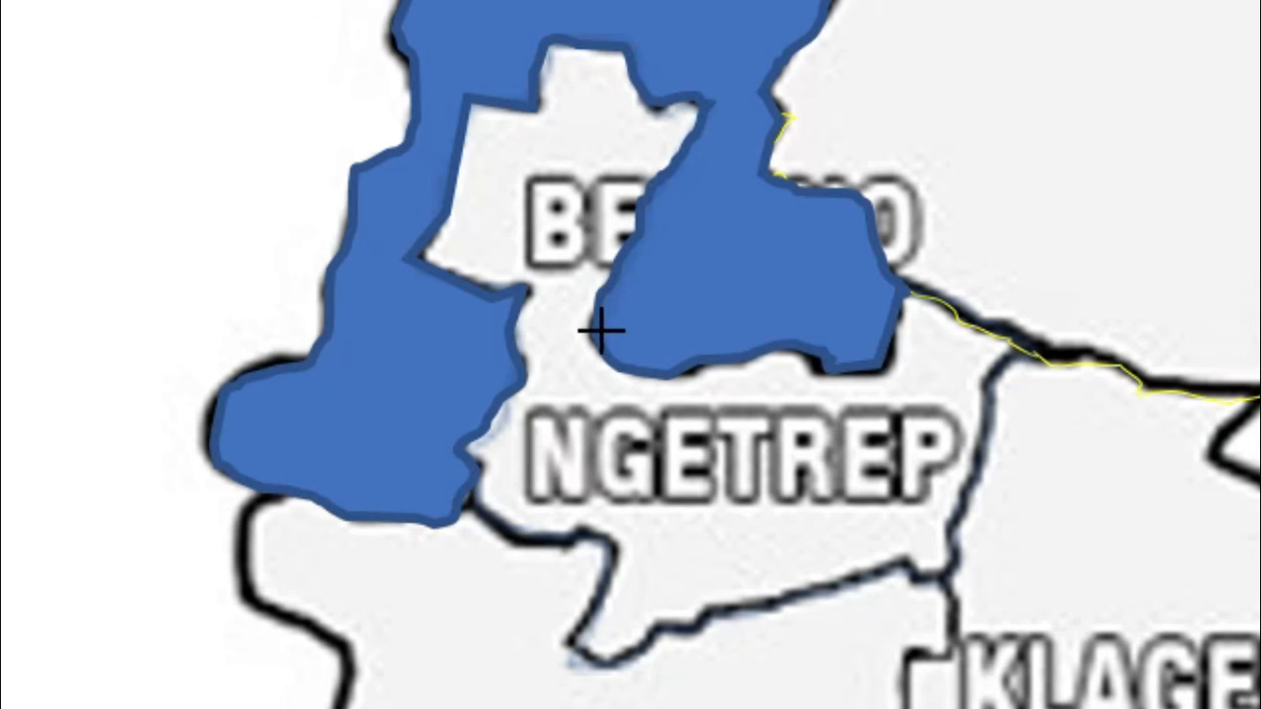
click(670, 369)
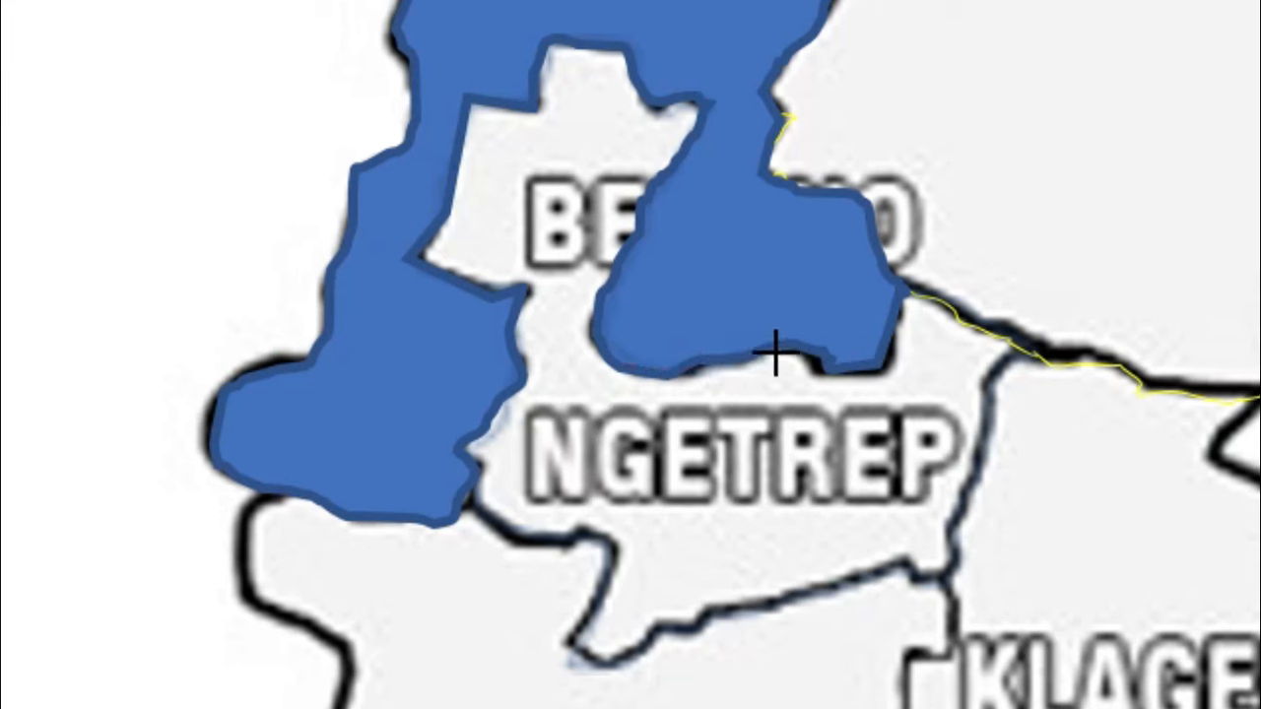
click(813, 348)
click(840, 373)
click(901, 315)
click(896, 291)
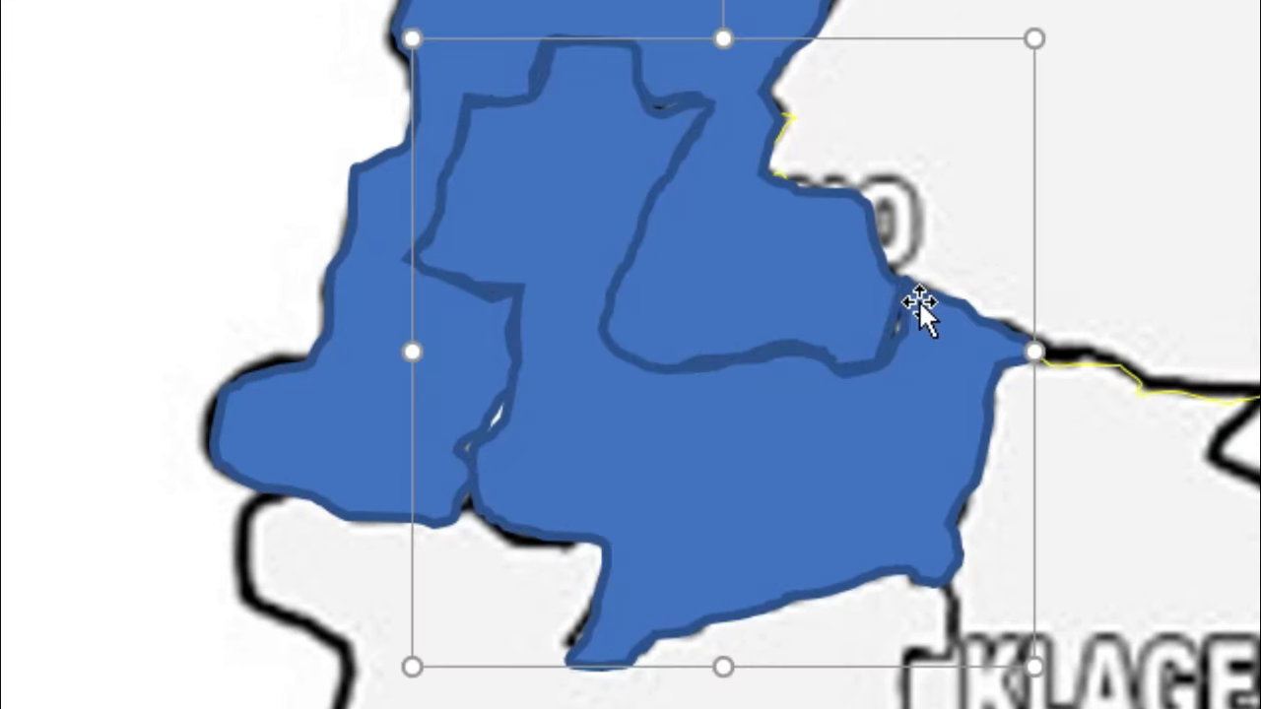
Step: Trace the KLAGEN SERUT region as a closed freeform shape, starting at its northern border beside NGETREP
scroll(918, 299, down, 5)
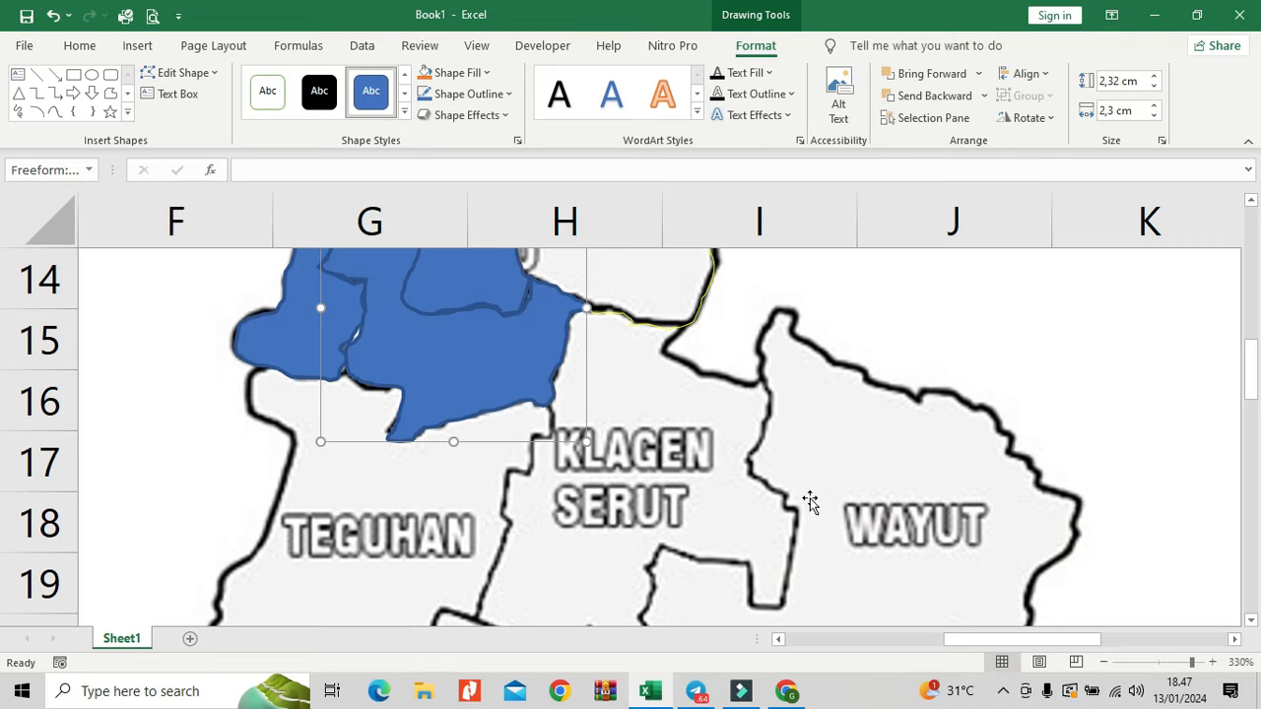
scroll(757, 453, up, 2)
scroll(756, 463, down, 4)
scroll(756, 463, up, 1)
click(1250, 622)
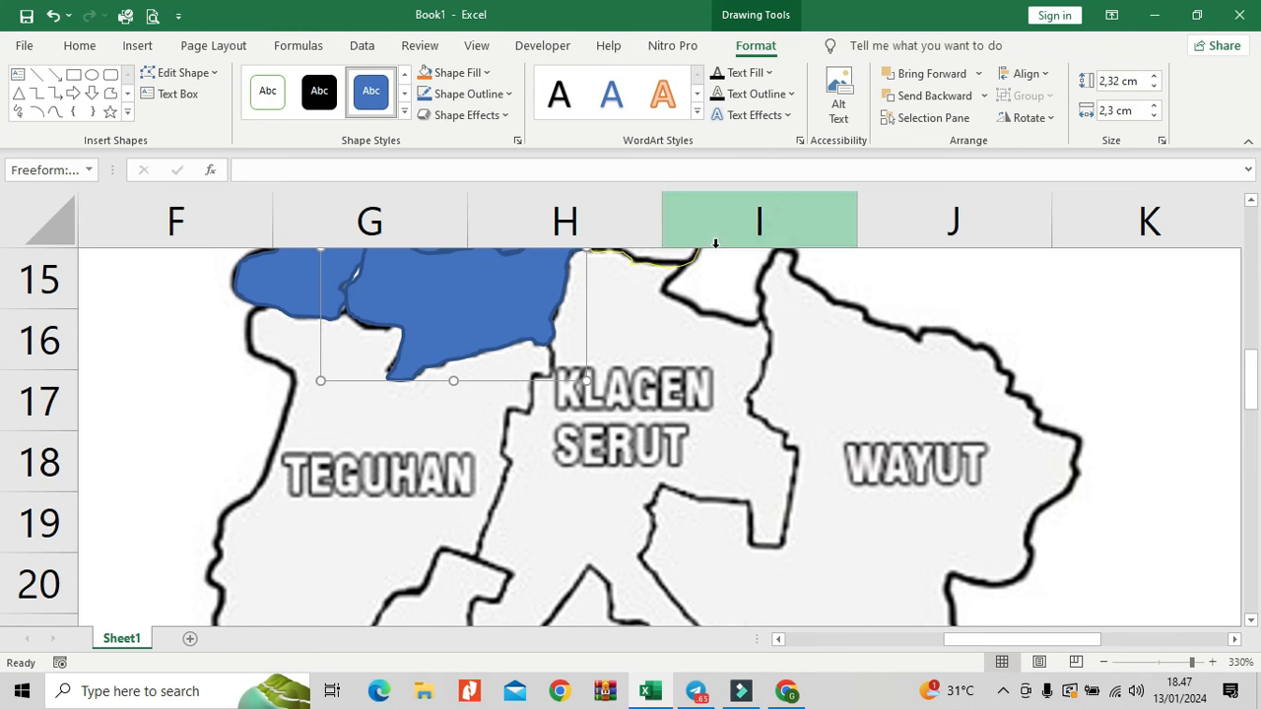
click(1104, 662)
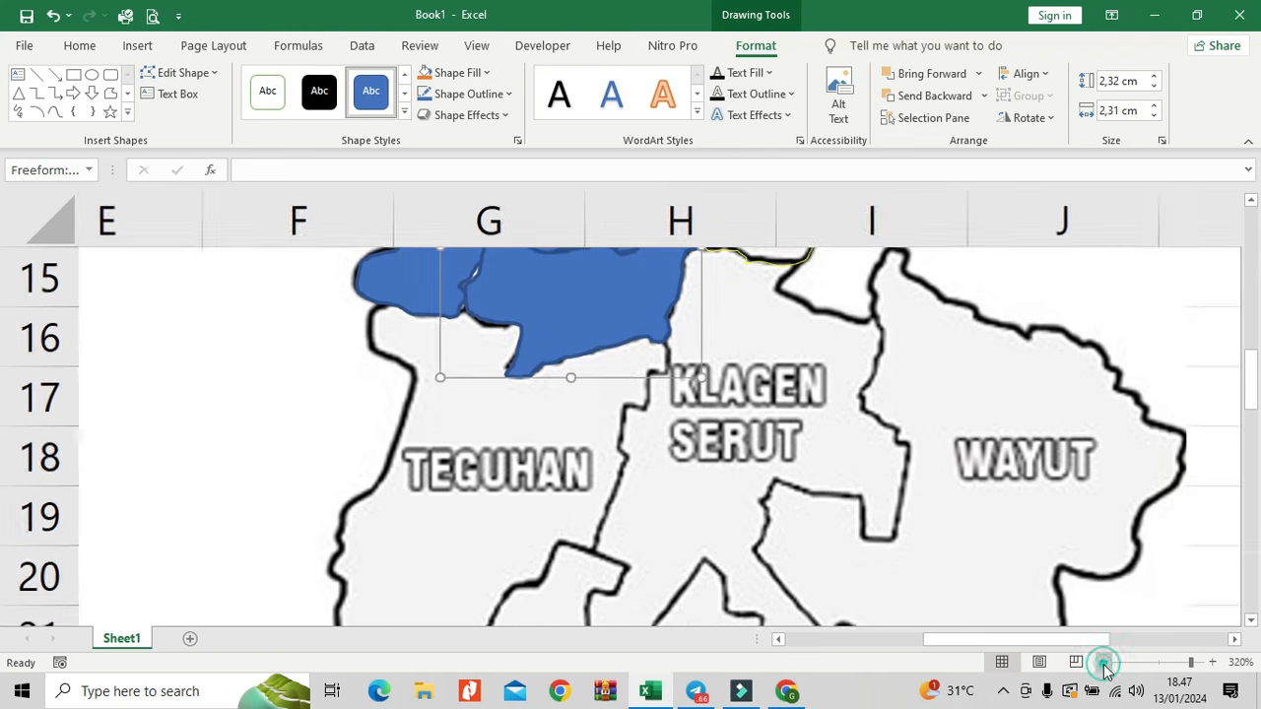
click(1104, 662)
click(1104, 662)
click(1104, 662)
click(1104, 662)
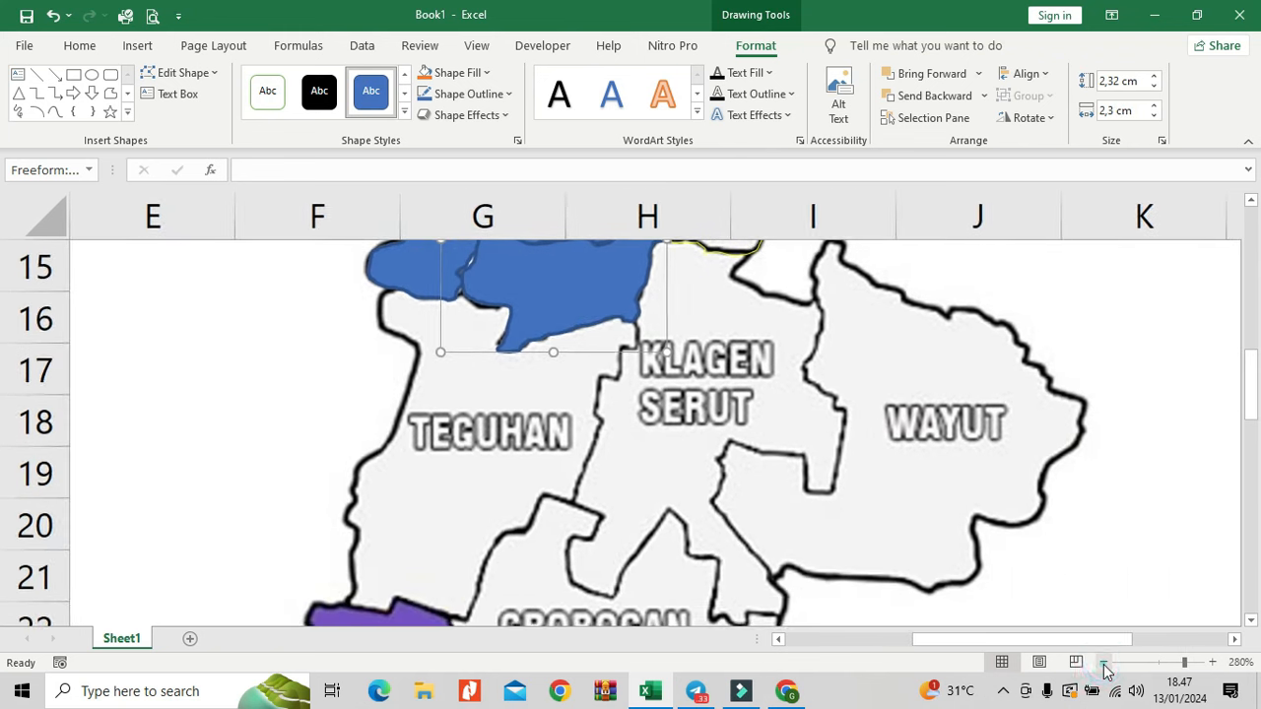
click(1104, 662)
click(1104, 662)
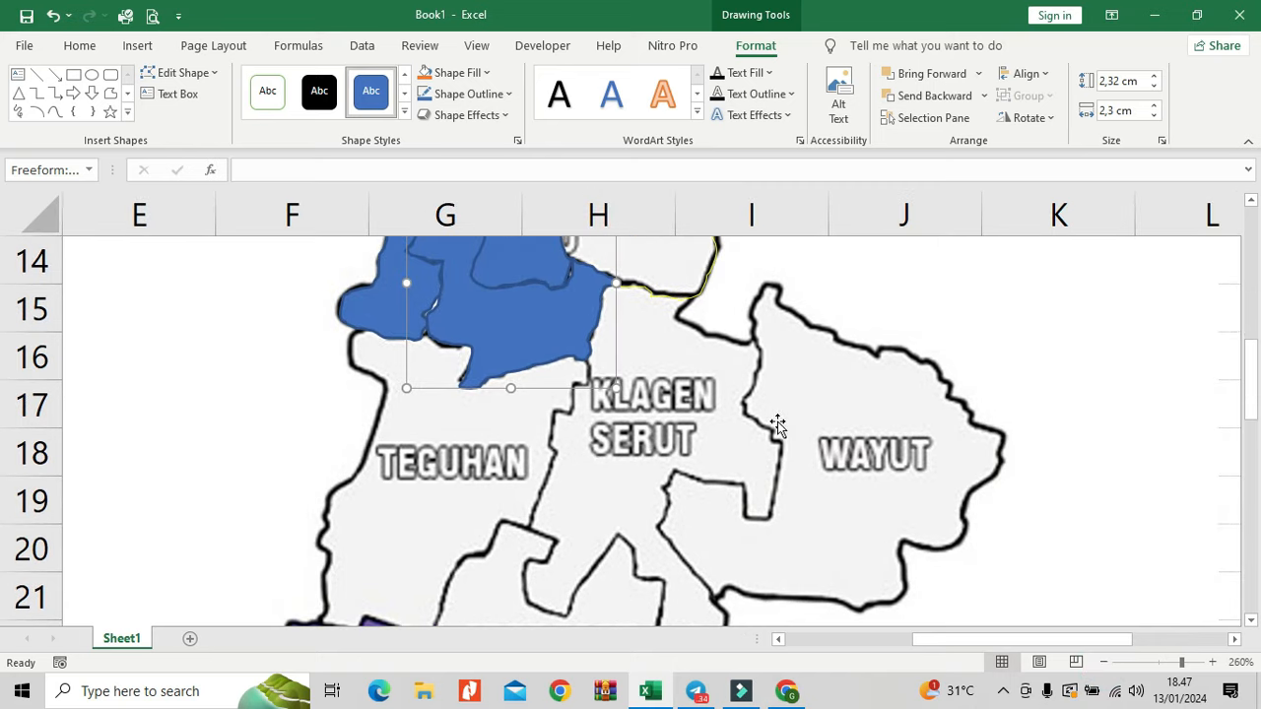
click(1104, 662)
click(1104, 662)
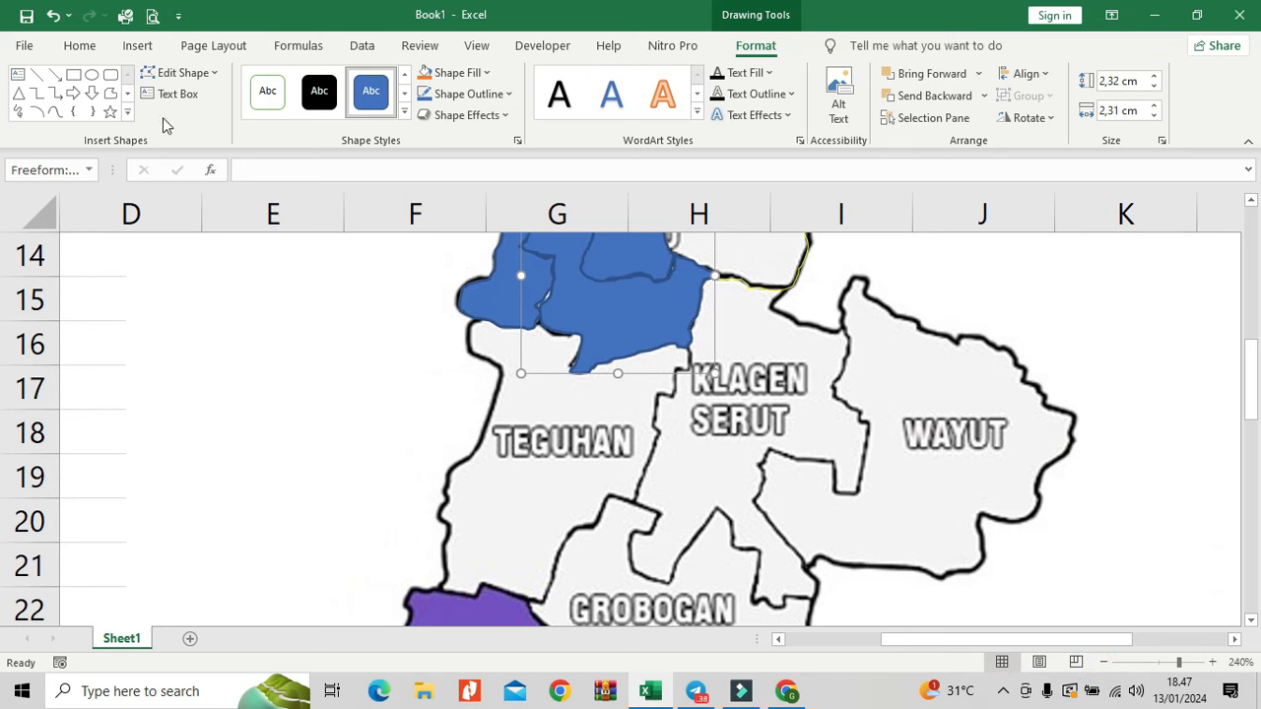
click(111, 94)
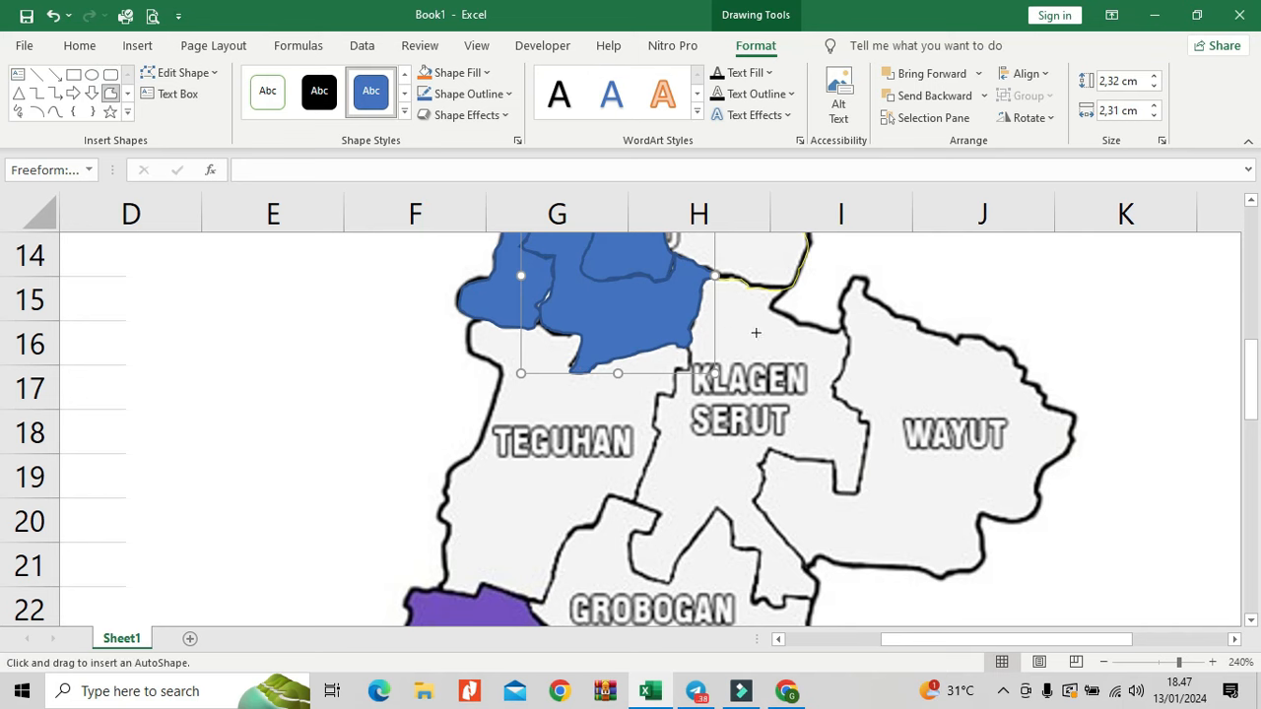
click(784, 284)
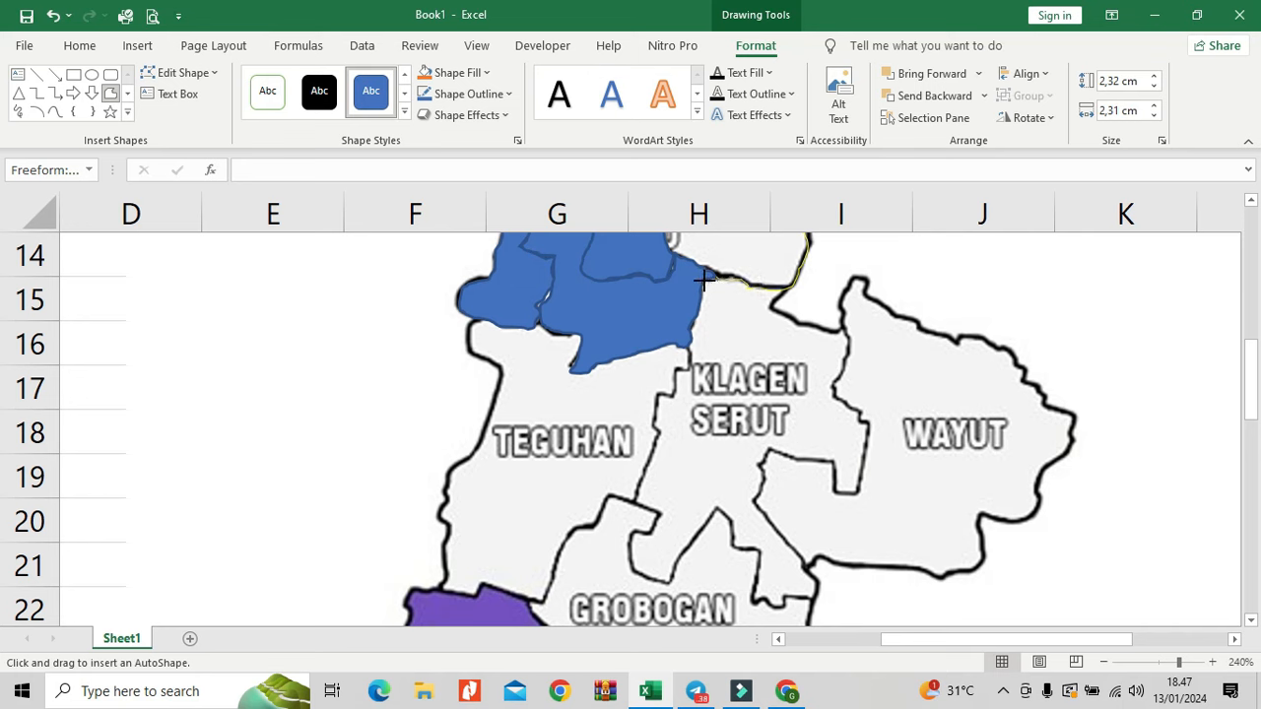
mouse_move(690, 327)
mouse_down()
mouse_move(655, 401)
mouse_move(658, 583)
mouse_move(752, 588)
mouse_move(766, 460)
mouse_move(862, 424)
mouse_move(786, 286)
mouse_up()
Step: Trace TEGUHAN and WAYUT as separate closed freeforms, with WAYUT about 3,63 cm high and 3,76 cm wide
mouse_move(470, 325)
mouse_down()
mouse_move(449, 591)
mouse_move(567, 536)
mouse_move(675, 387)
mouse_move(542, 322)
mouse_up()
mouse_move(842, 321)
mouse_down()
mouse_move(916, 325)
mouse_move(1069, 414)
mouse_move(930, 579)
mouse_move(759, 475)
mouse_move(873, 423)
mouse_move(842, 365)
mouse_move(842, 323)
mouse_up()
Step: Trace GROBOGAN and the white enclave inside it as separate freeforms, the enclave about 0,99 cm high and 1,72 cm wide
scroll(846, 382, down, 2)
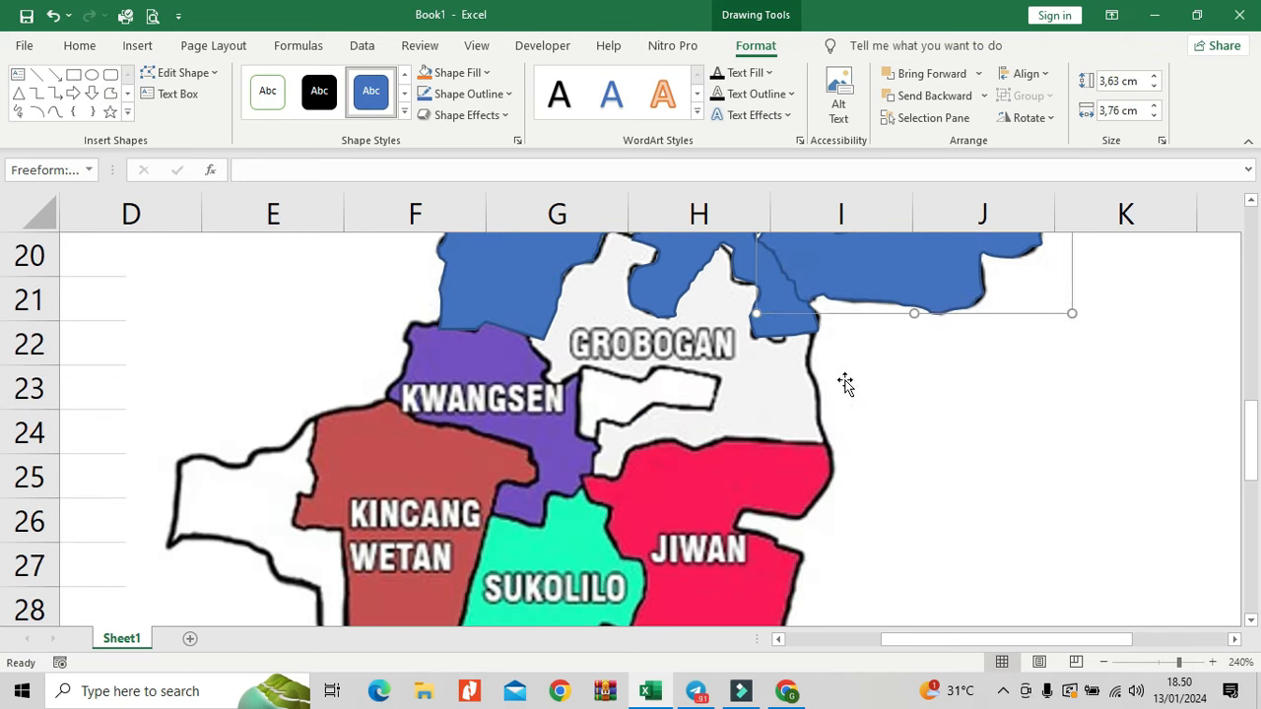
scroll(625, 408, up, 1)
mouse_move(715, 453)
mouse_down()
mouse_move(530, 378)
mouse_move(693, 335)
mouse_move(813, 377)
mouse_up()
scroll(778, 399, down, 1)
right_click(741, 330)
click(786, 381)
click(110, 93)
drag(599, 337, 597, 340)
Step: Trace the purple KWANGSEN region below GROBOGAN as a closed freeform shape
scroll(422, 356, up, 1)
click(110, 94)
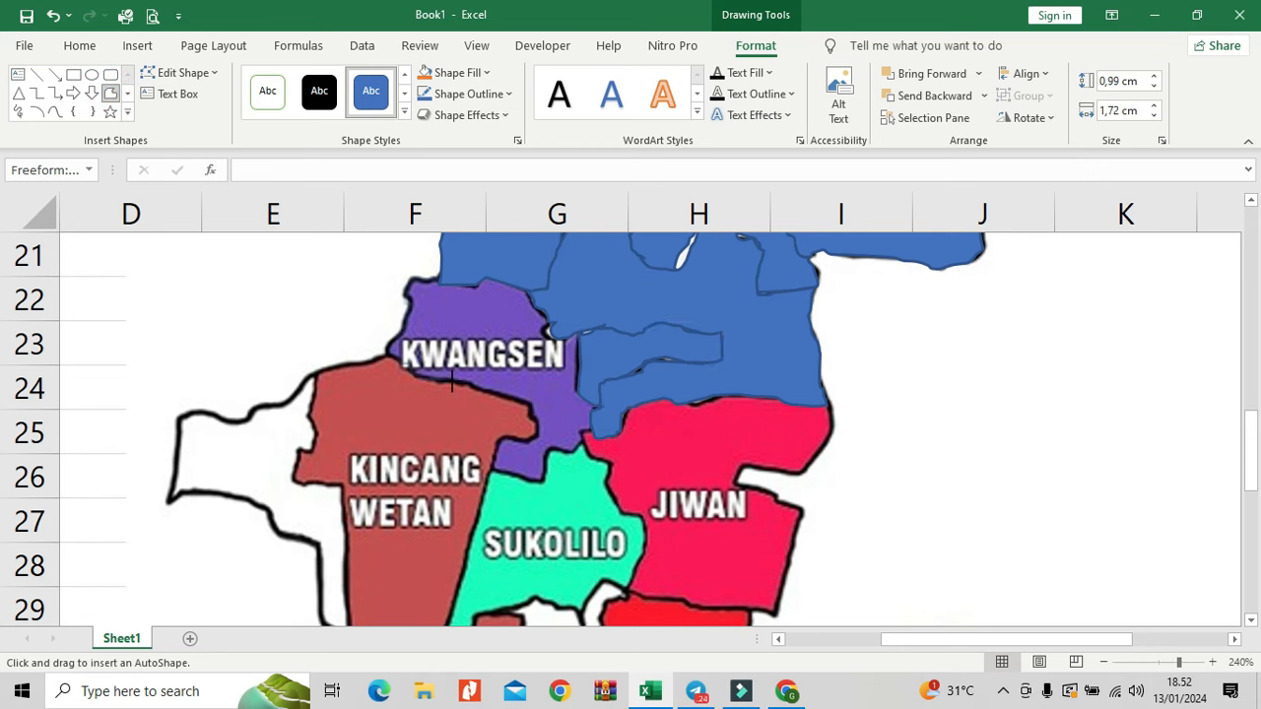
drag(521, 283, 539, 478)
Step: Trace KINCANG WETAN and the unlabelled white region west of it as freeforms, the white one about 3,33 cm high and 2,22 cm wide
scroll(493, 394, down, 2)
click(110, 93)
mouse_move(390, 269)
mouse_down()
mouse_move(348, 274)
mouse_move(297, 381)
mouse_move(340, 508)
mouse_move(532, 591)
mouse_move(493, 399)
mouse_move(544, 325)
mouse_up()
mouse_move(312, 284)
mouse_down()
mouse_move(325, 399)
mouse_move(298, 439)
mouse_move(260, 330)
mouse_move(305, 287)
mouse_up()
Step: Trace the green SUKOLILO region and the adjoining pink JIWAN region as separate closed freeform shapes
drag(573, 358, 464, 464)
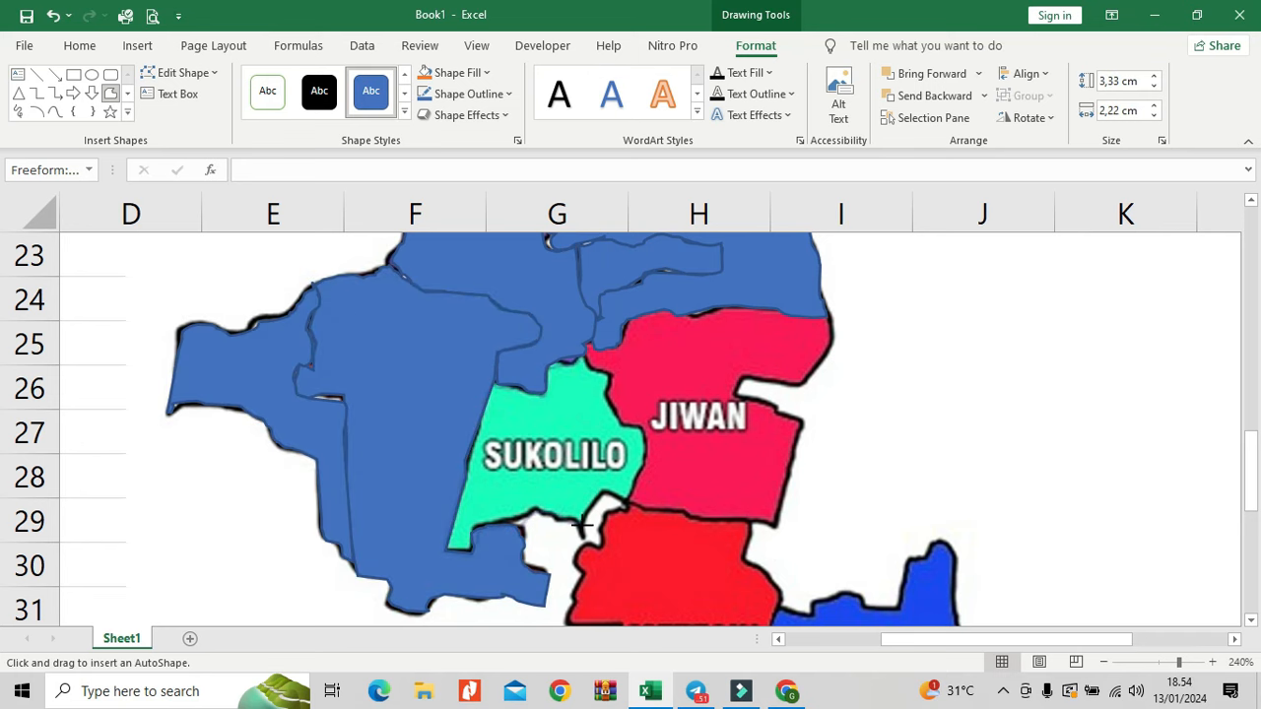
drag(572, 359, 574, 357)
mouse_move(637, 487)
mouse_down()
mouse_move(783, 414)
mouse_move(827, 317)
mouse_up()
Step: Trace the red region south of JIWAN, about 3,15 cm high and 2,65 cm wide, and the blue SAMBIREJO region as separate freeforms
scroll(837, 378, down, 2)
click(110, 93)
mouse_move(628, 245)
mouse_down()
mouse_move(757, 300)
mouse_move(729, 503)
mouse_move(576, 320)
mouse_move(627, 246)
mouse_up()
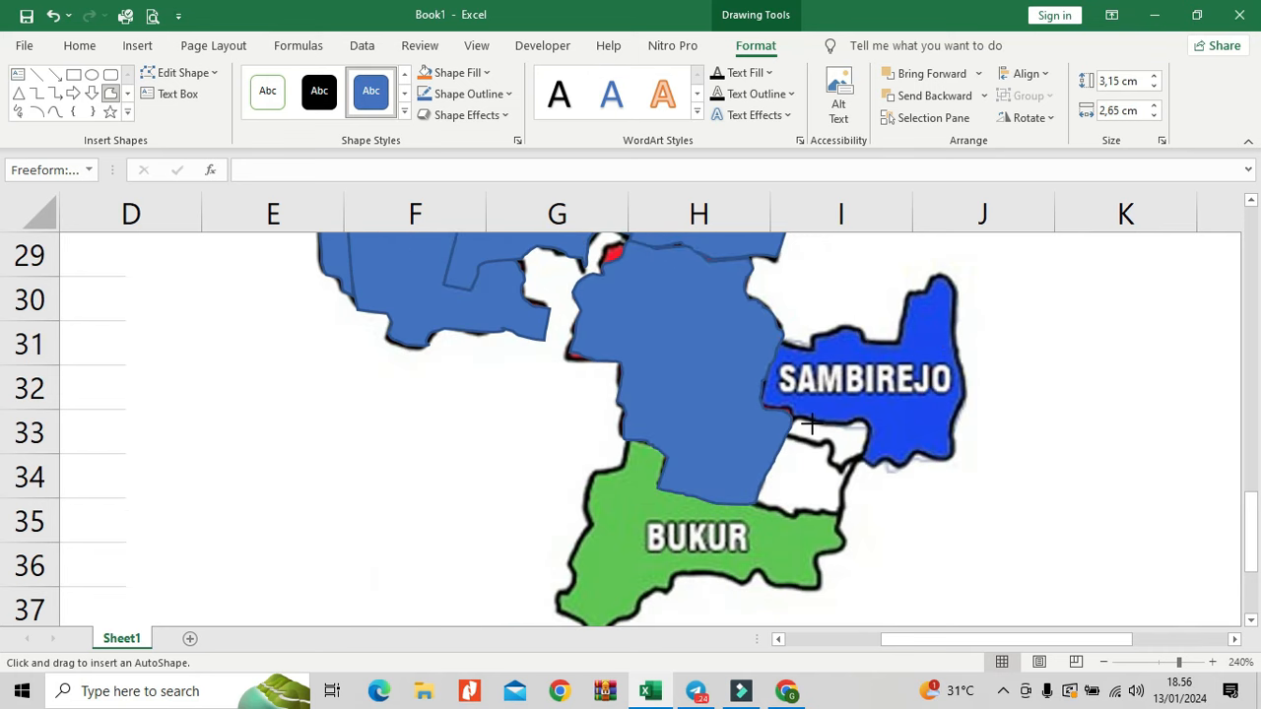
drag(811, 424, 783, 344)
Step: Trace the small white region between SAMBIREJO and BUKUR as a closed freeform shape
scroll(808, 394, down, 1)
click(110, 93)
mouse_move(796, 285)
mouse_down()
mouse_move(842, 331)
mouse_move(796, 287)
mouse_move(767, 359)
mouse_move(794, 308)
mouse_up()
Step: Trace the green BUKUR region at the map's southern end as a closed freeform about 2,47 cm high and 3,39 cm wide
click(110, 92)
click(1212, 663)
click(1213, 662)
click(1212, 663)
click(1212, 663)
click(110, 93)
mouse_move(810, 413)
mouse_down()
mouse_move(732, 513)
mouse_move(417, 513)
mouse_move(603, 381)
mouse_move(810, 414)
mouse_up()
Step: Reduce the sheet zoom to 70% and review the whole traced map
scroll(807, 414, up, 2)
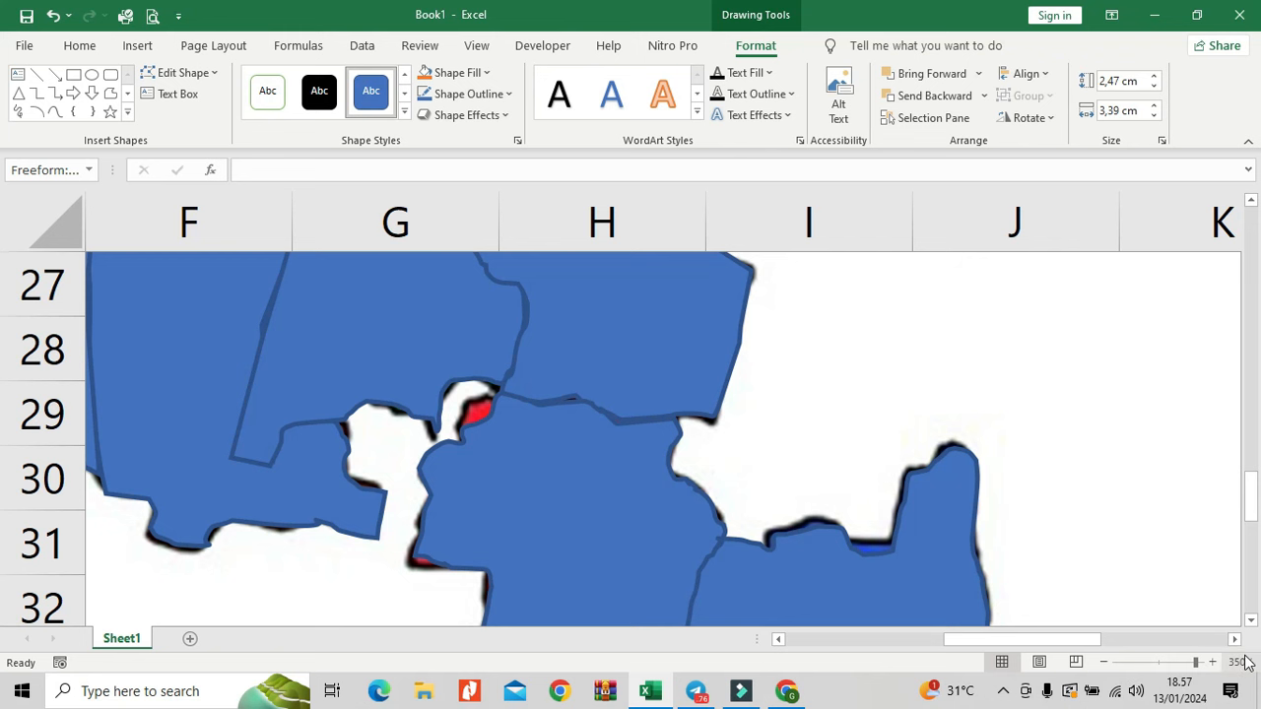
click(1242, 661)
click(572, 305)
click(575, 424)
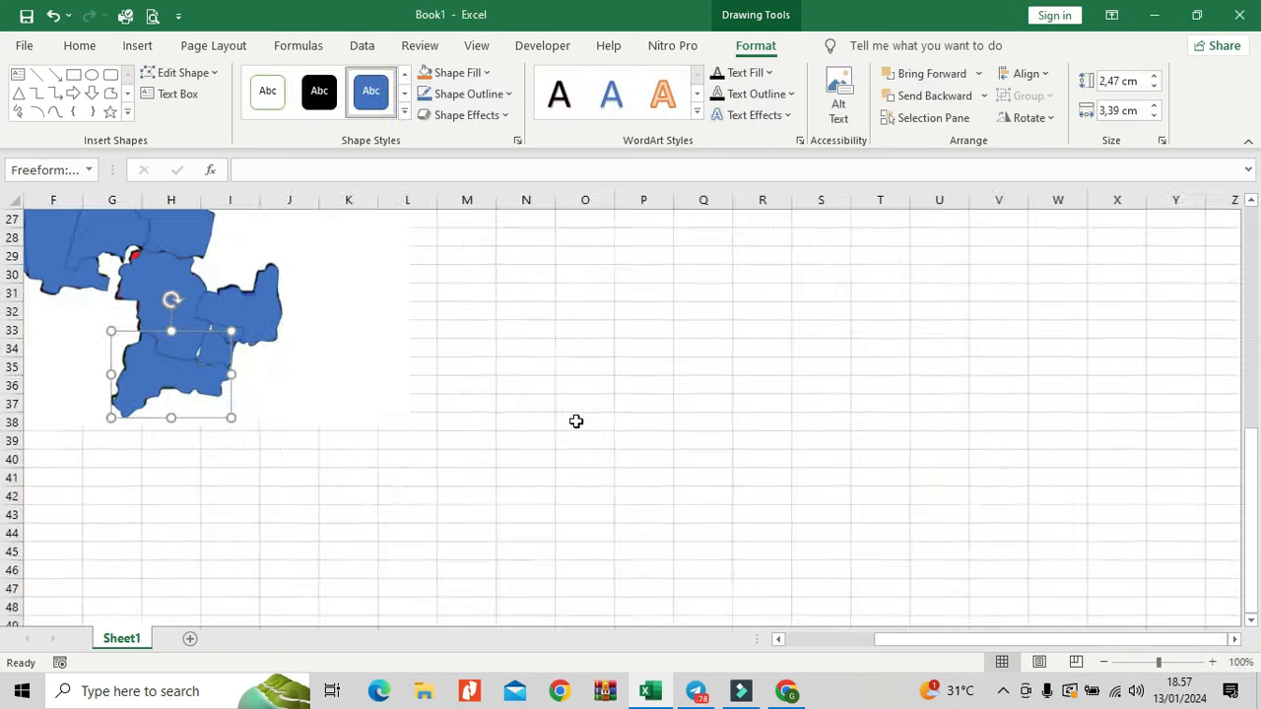
scroll(575, 420, up, 2)
drag(1041, 639, 987, 650)
scroll(684, 509, up, 3)
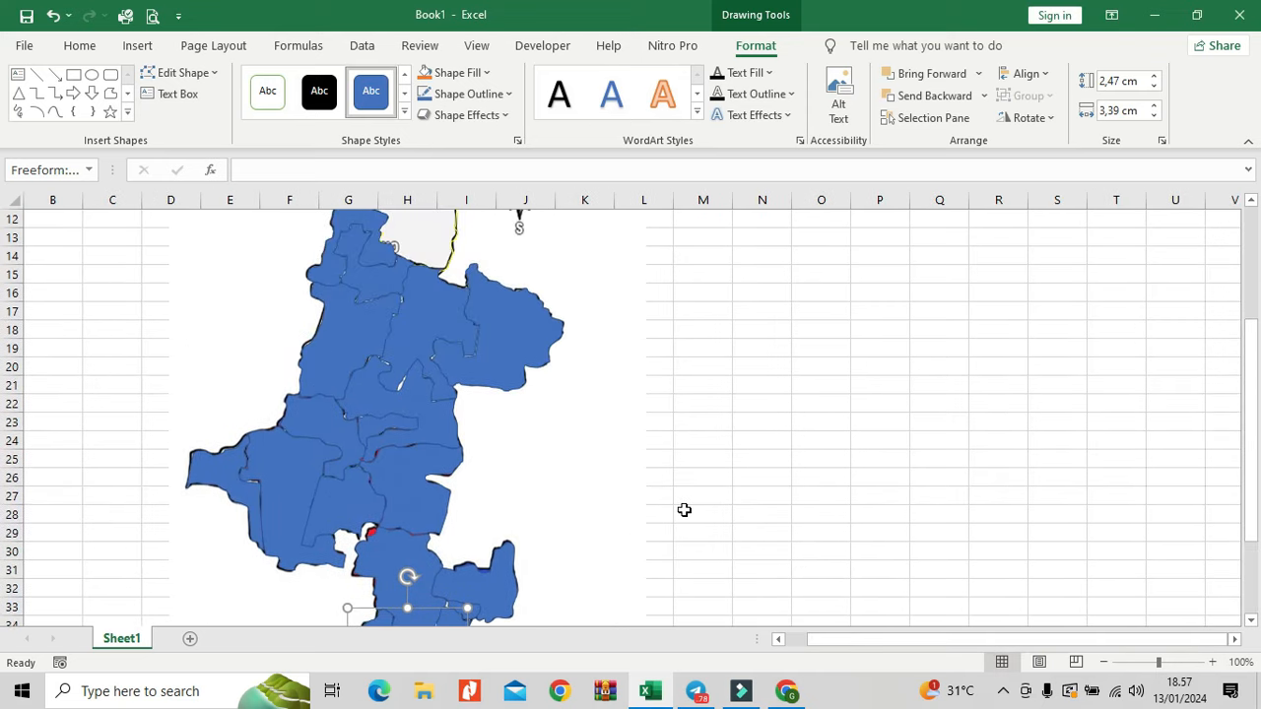
scroll(683, 509, up, 1)
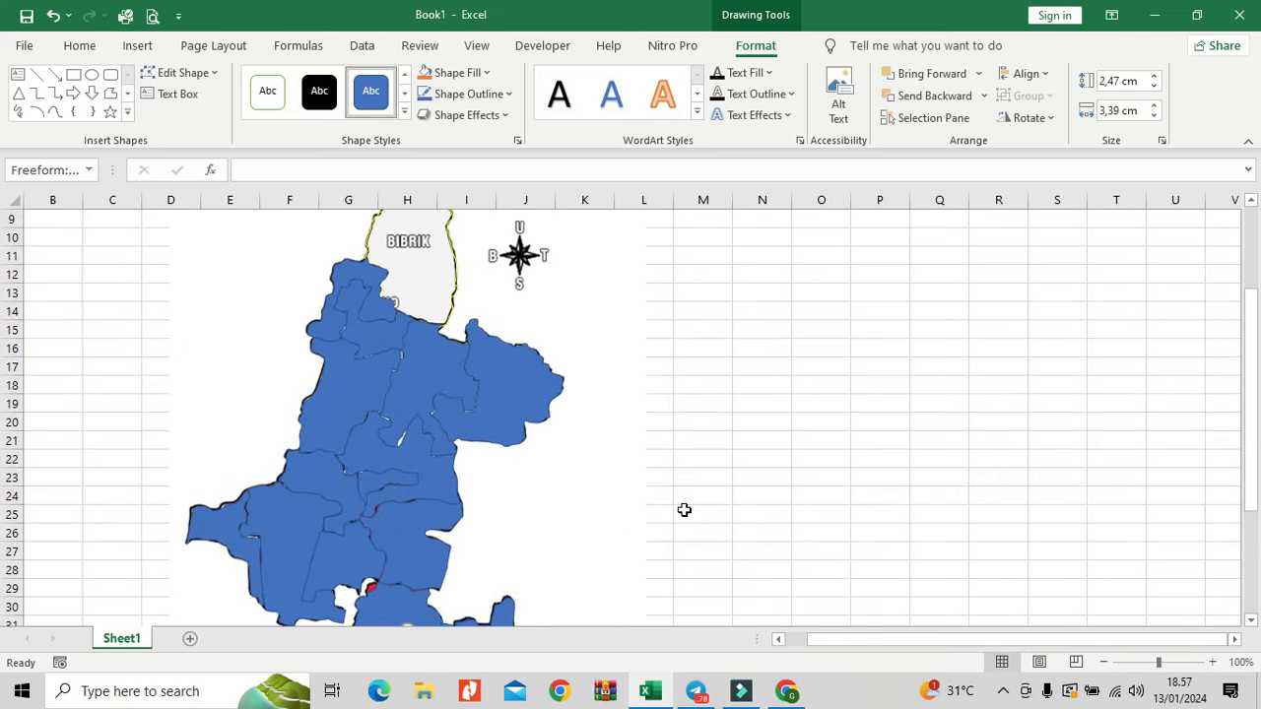
click(1137, 663)
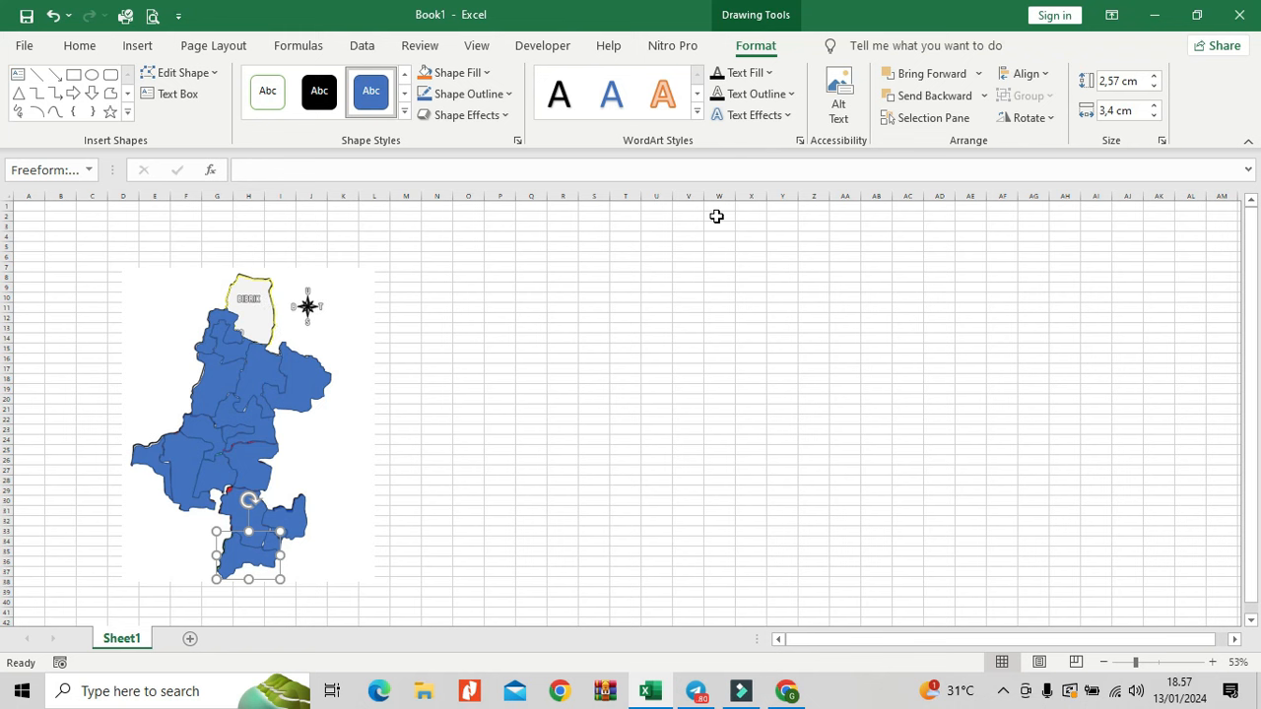
click(1213, 662)
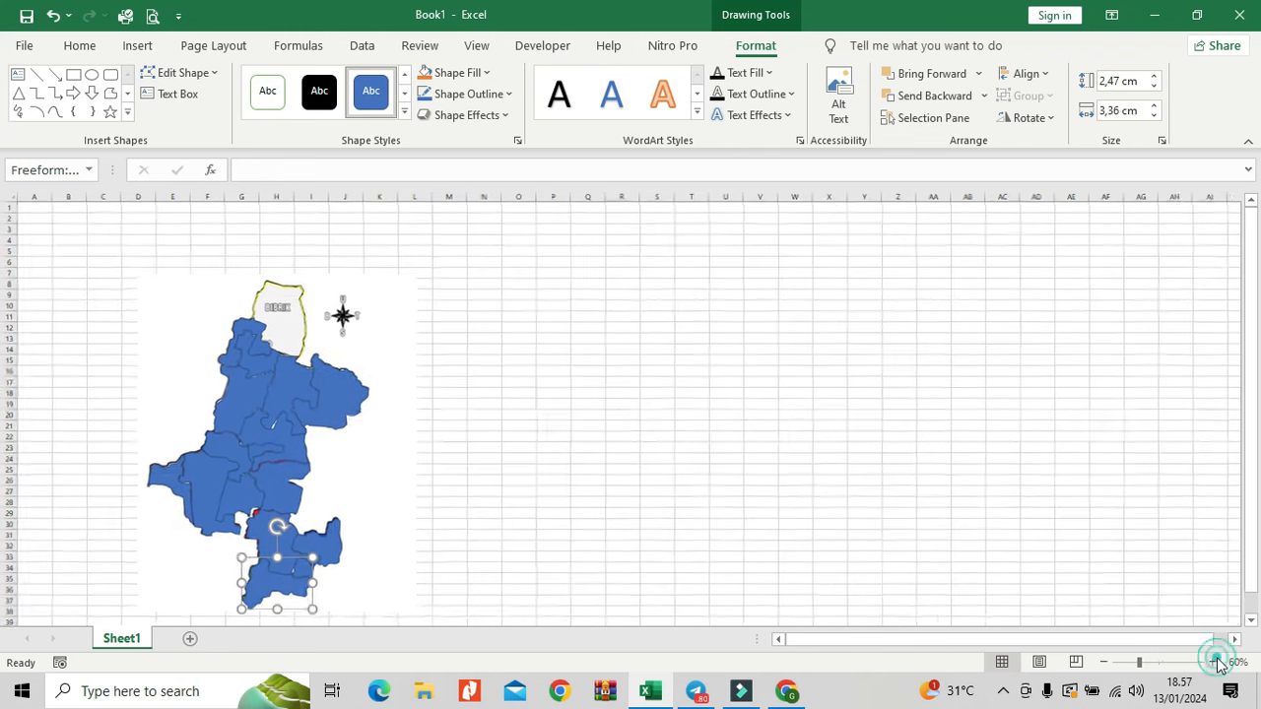
click(1213, 662)
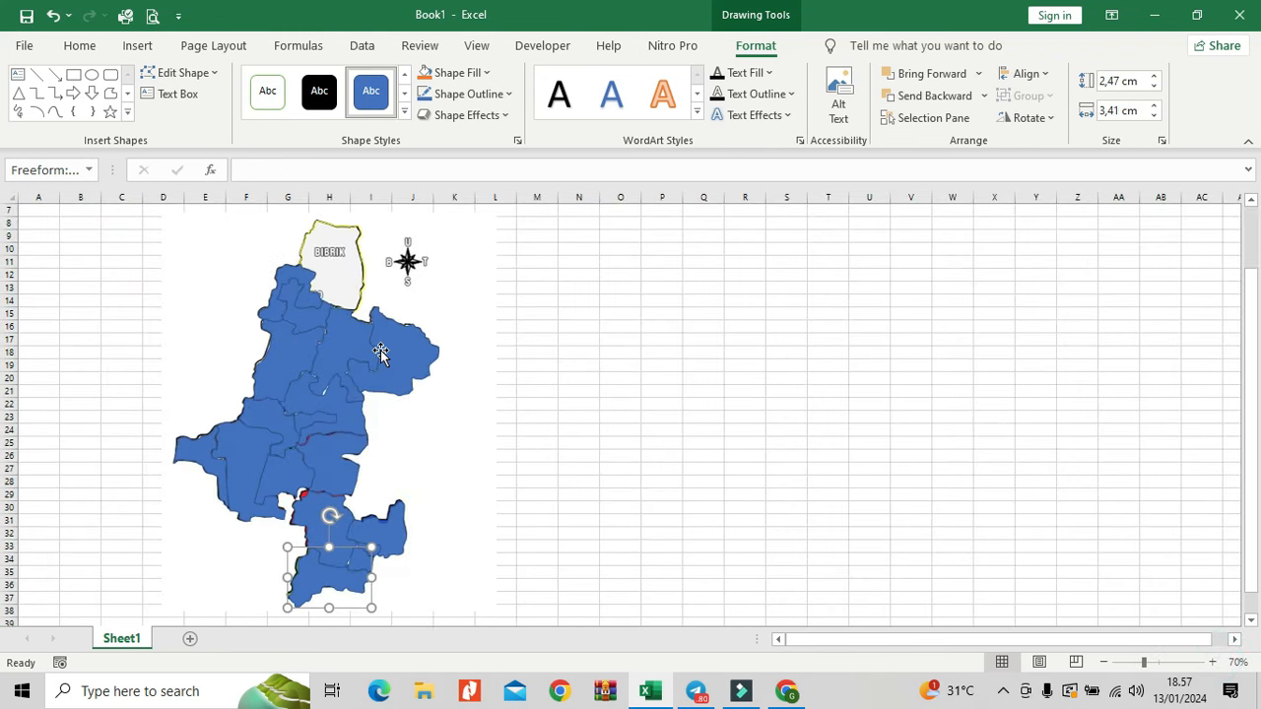
Step: Check by selecting whether the BIBRIK area and the WAYUT region are traced shapes or part of the background picture
click(328, 233)
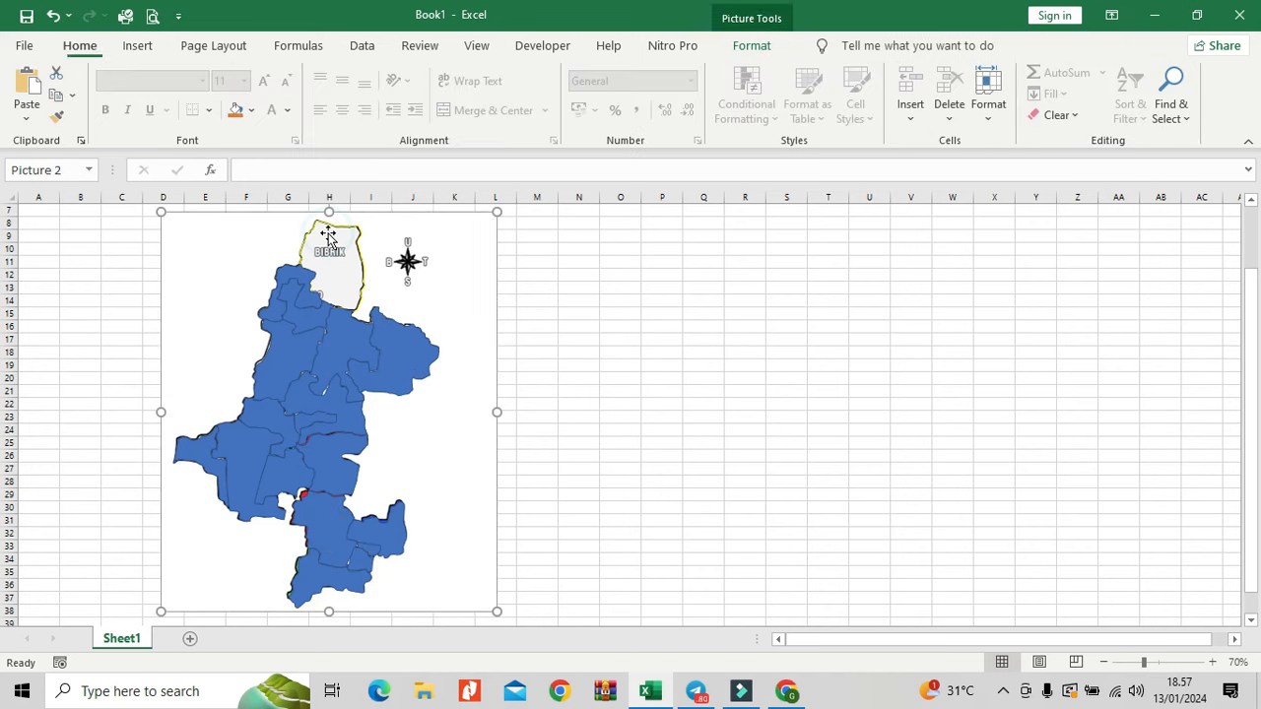
click(341, 232)
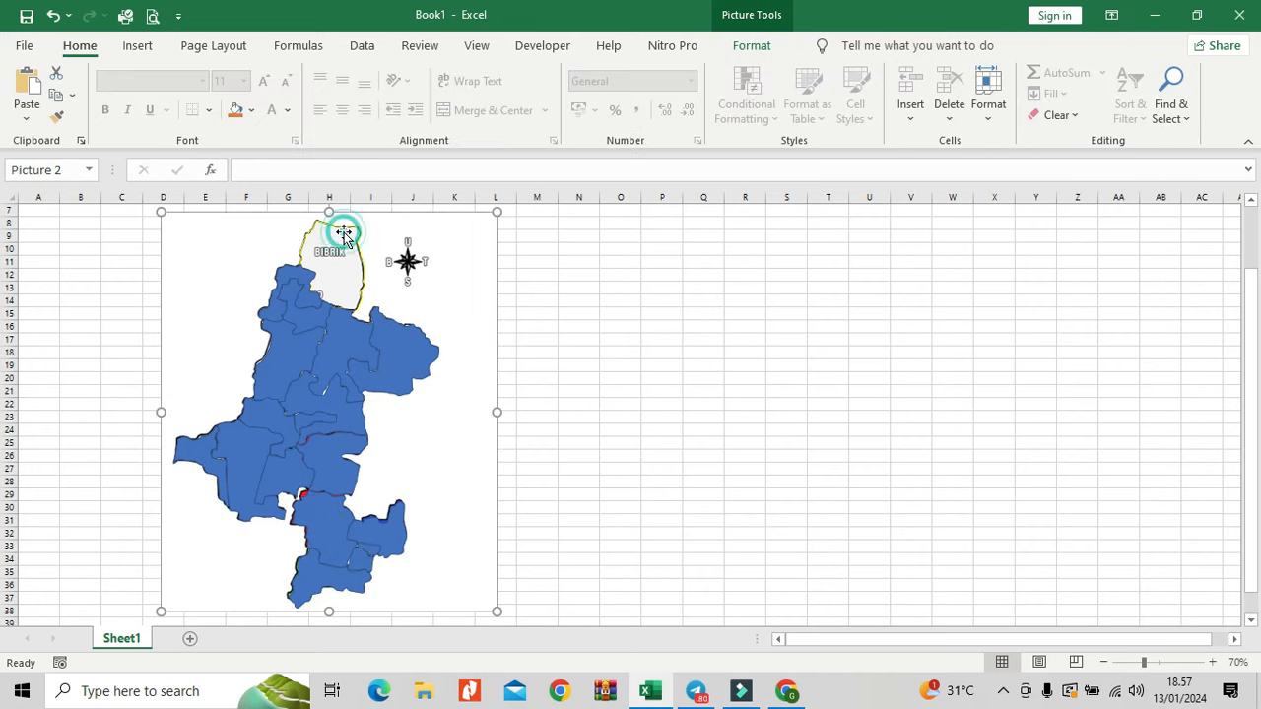
click(666, 305)
click(403, 335)
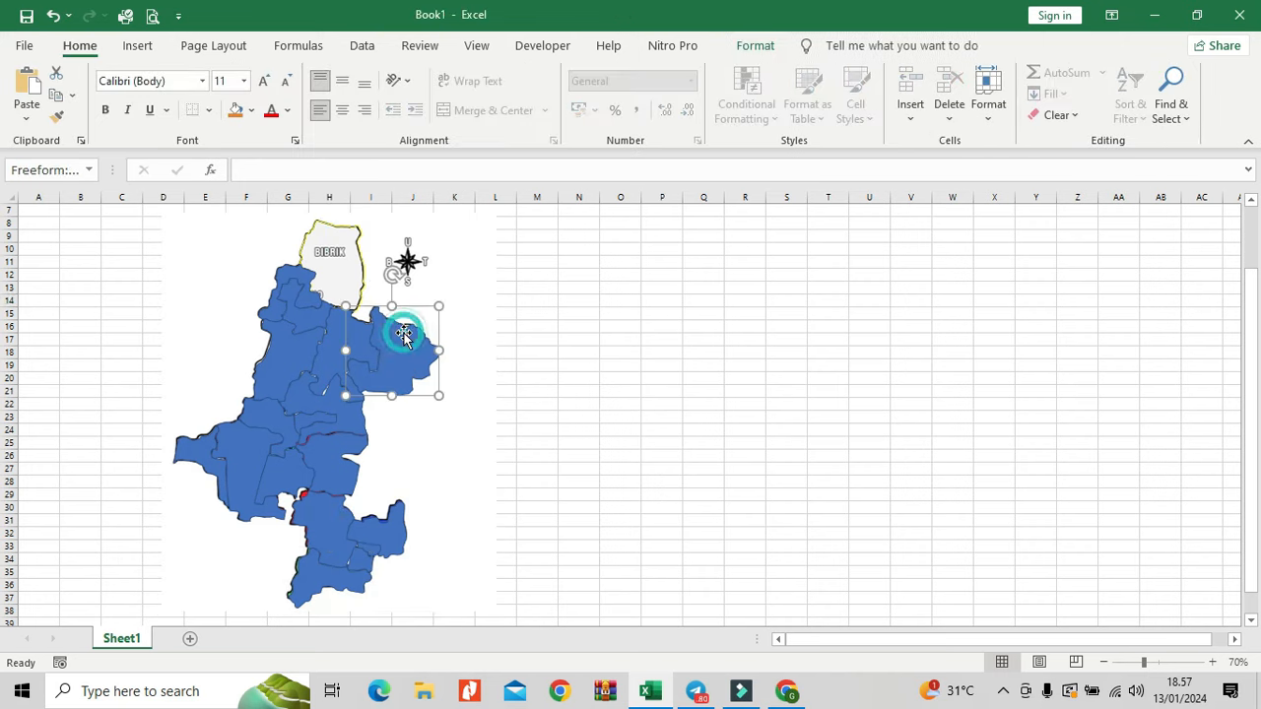
click(473, 278)
click(661, 310)
click(478, 260)
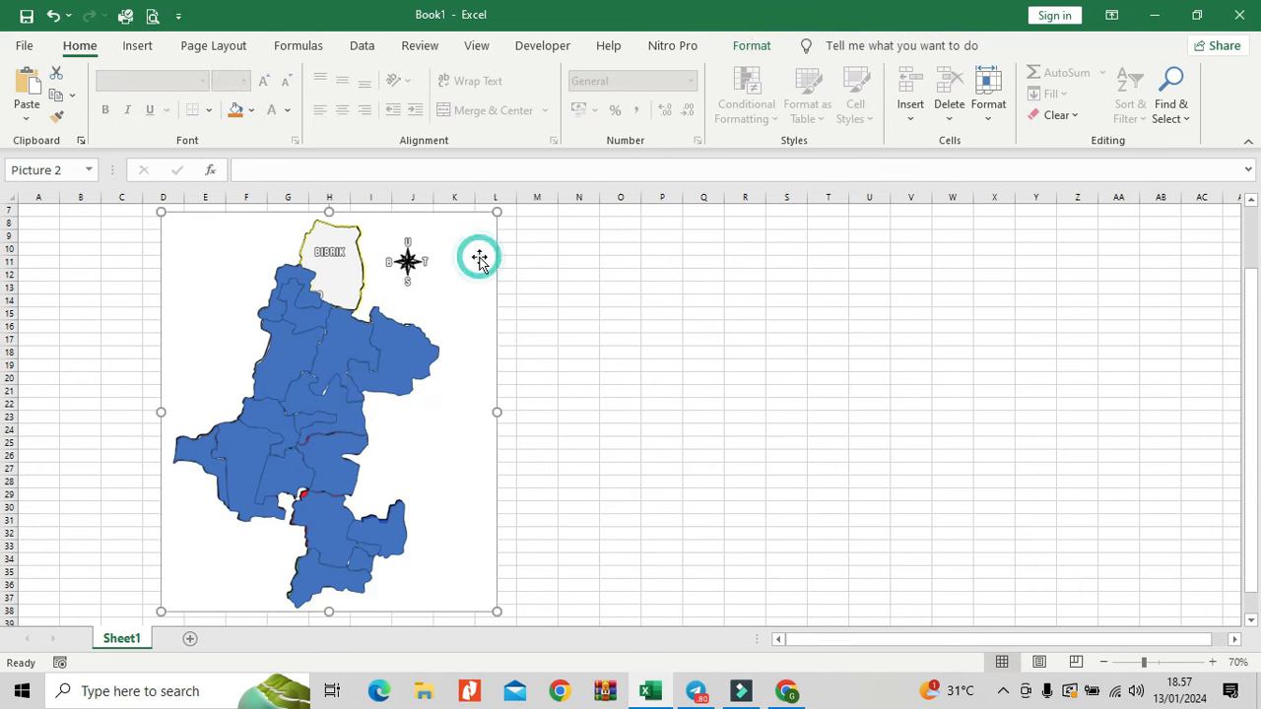
click(602, 303)
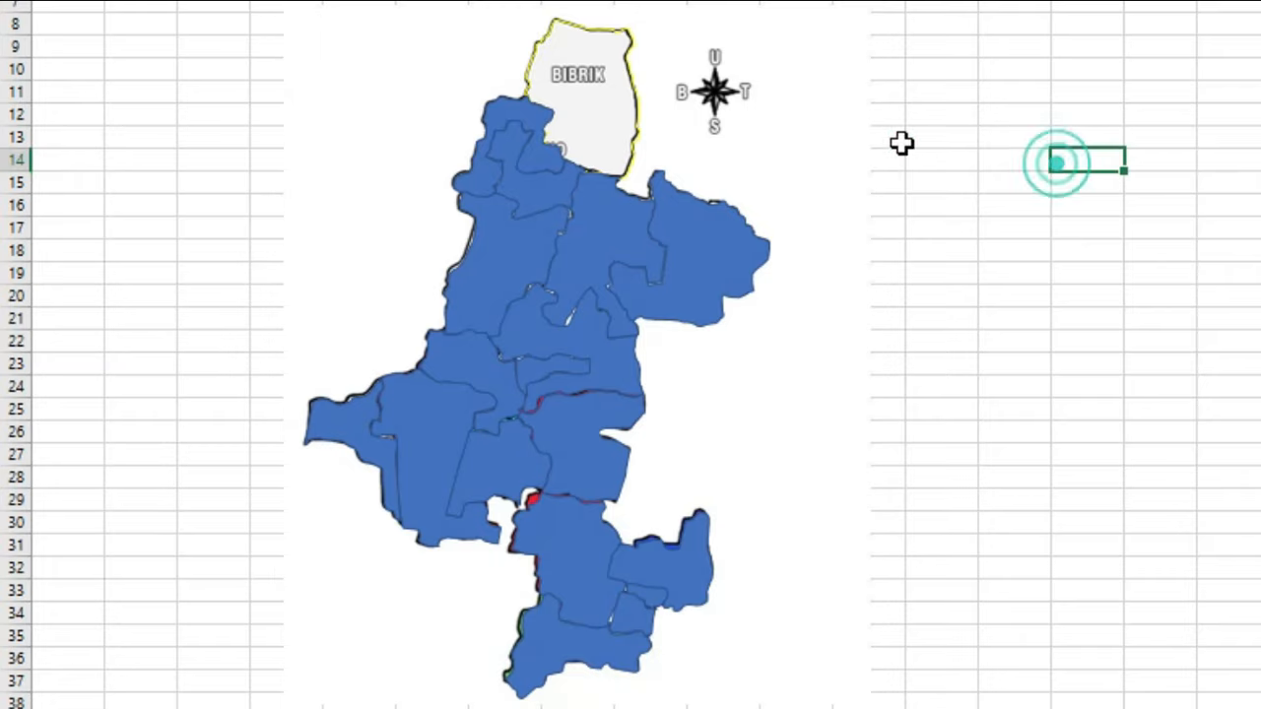
click(347, 235)
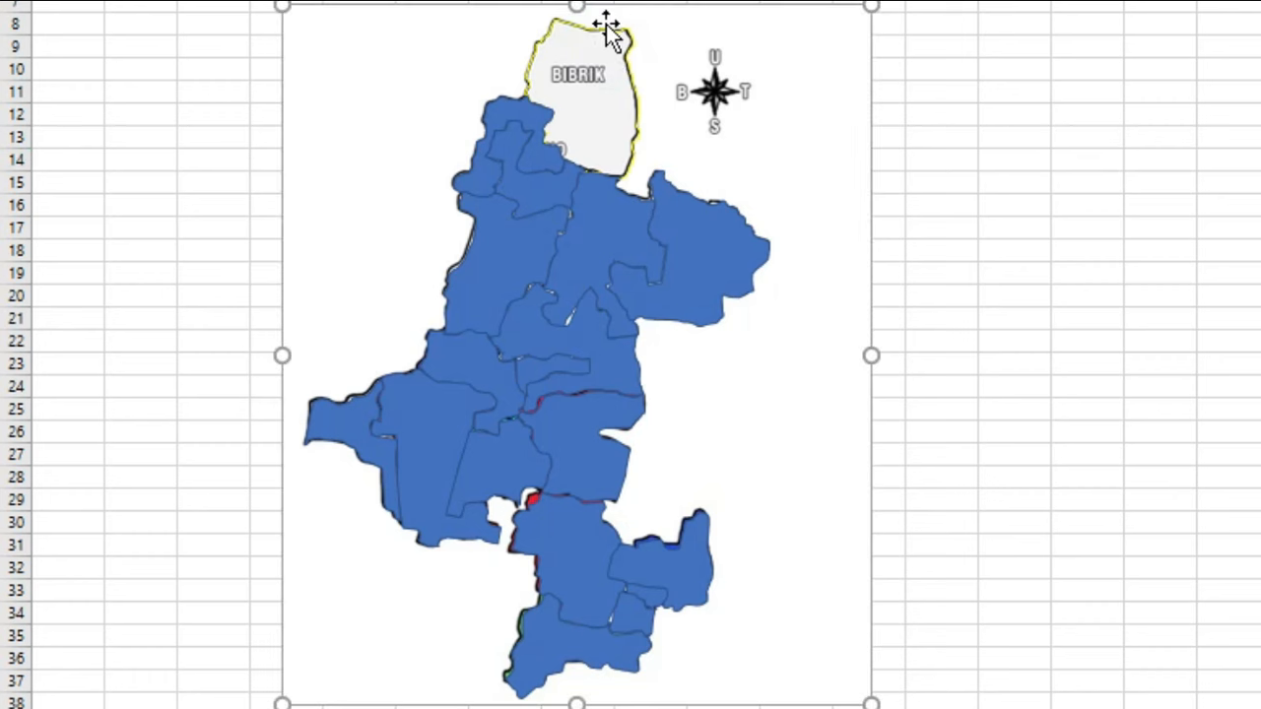
Step: Select the traced region shapes together across the whole map, from BIBRIK to BUKUR, and remove their fill
click(607, 40)
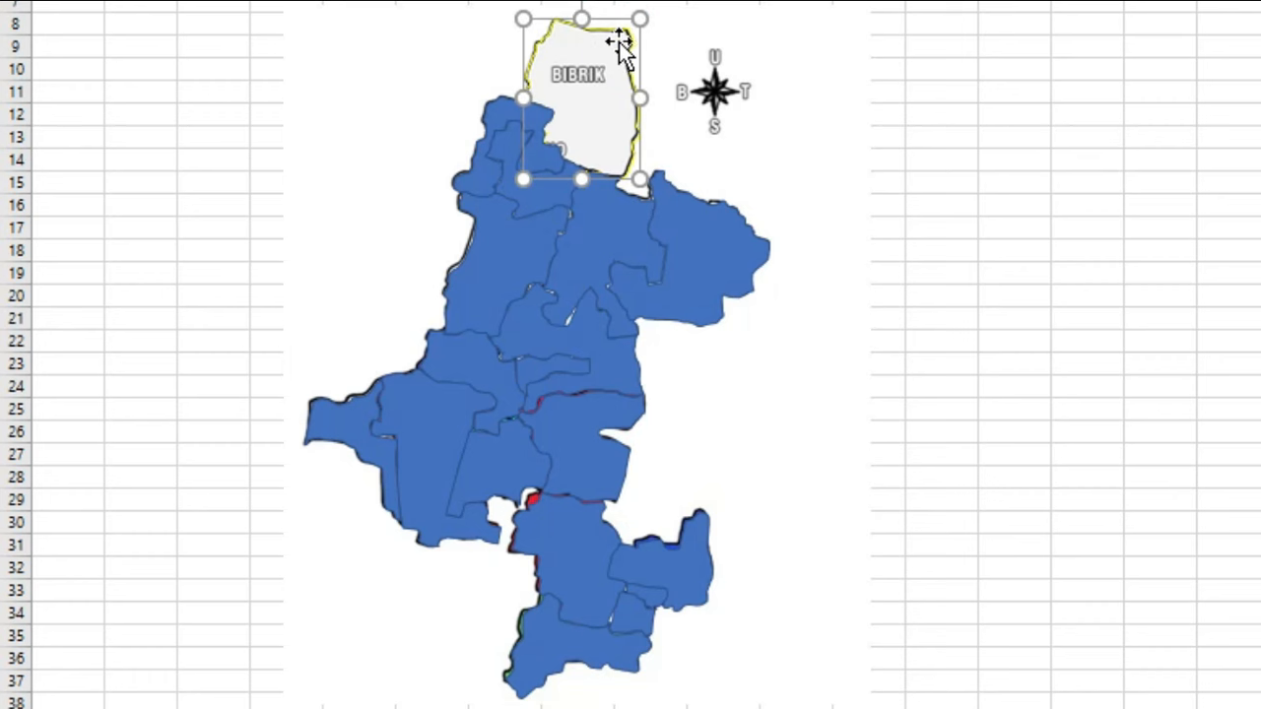
ctrl+click(493, 118)
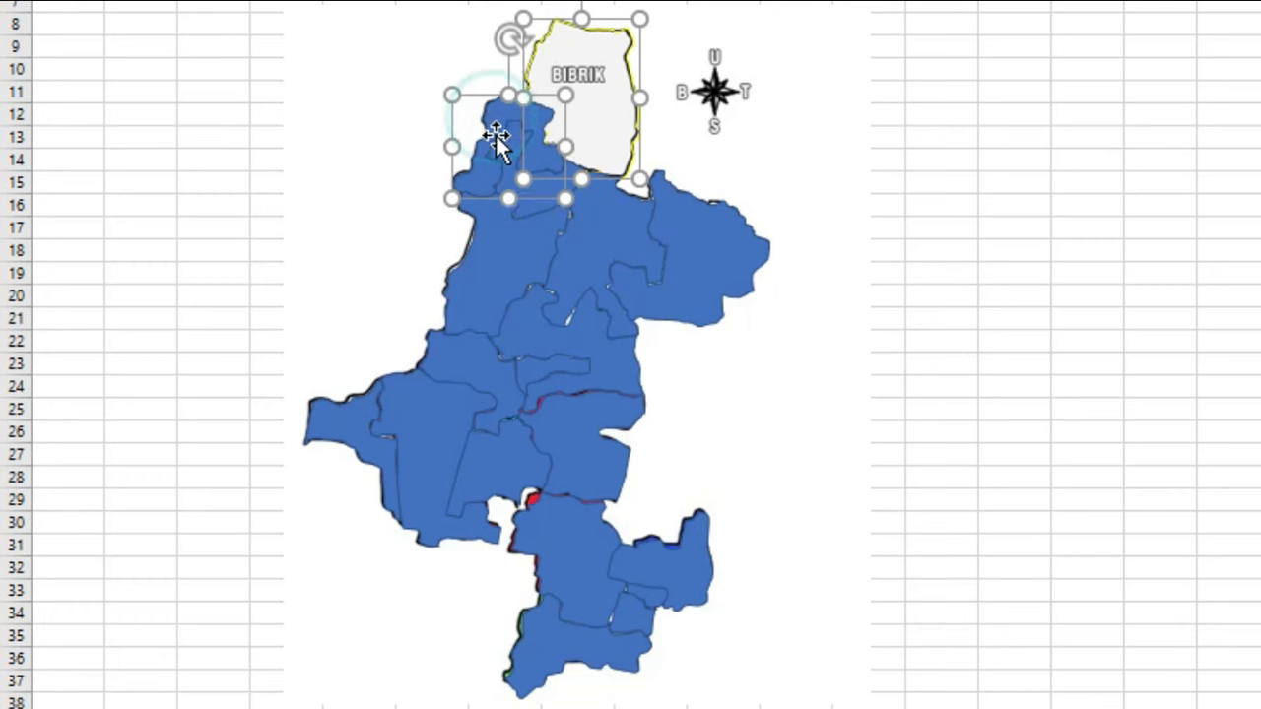
ctrl+click(532, 202)
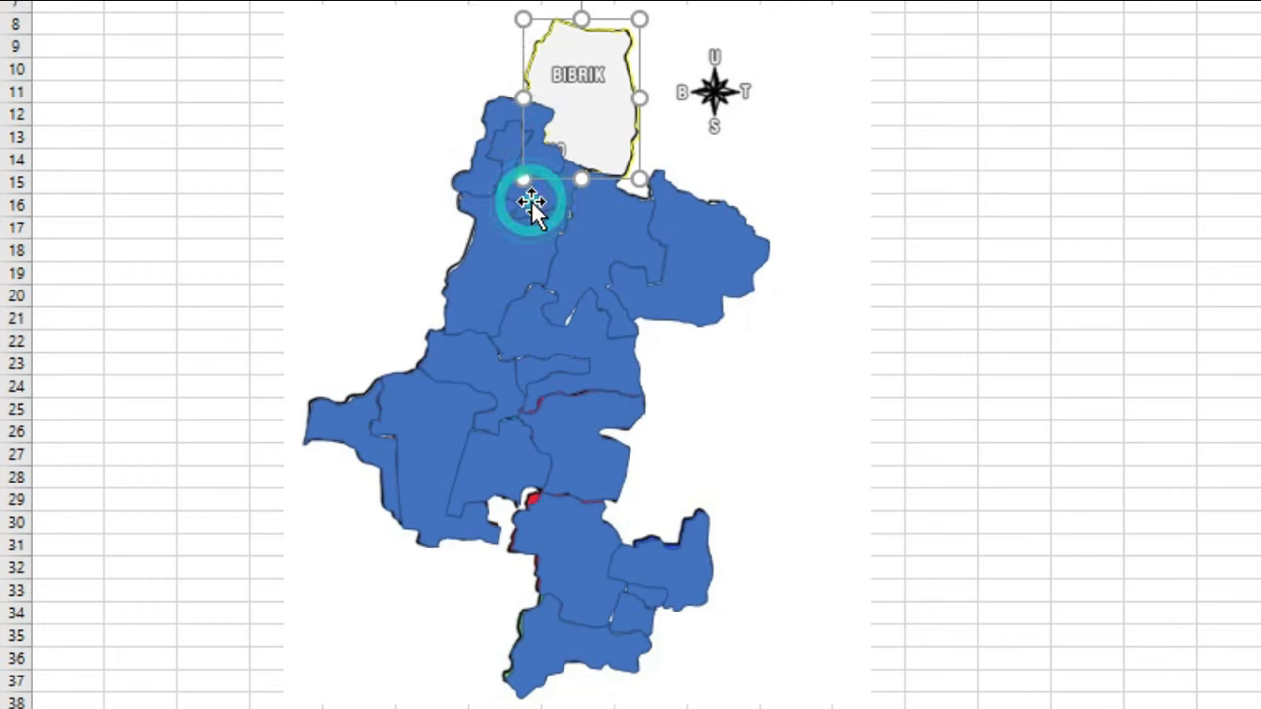
ctrl+click(472, 189)
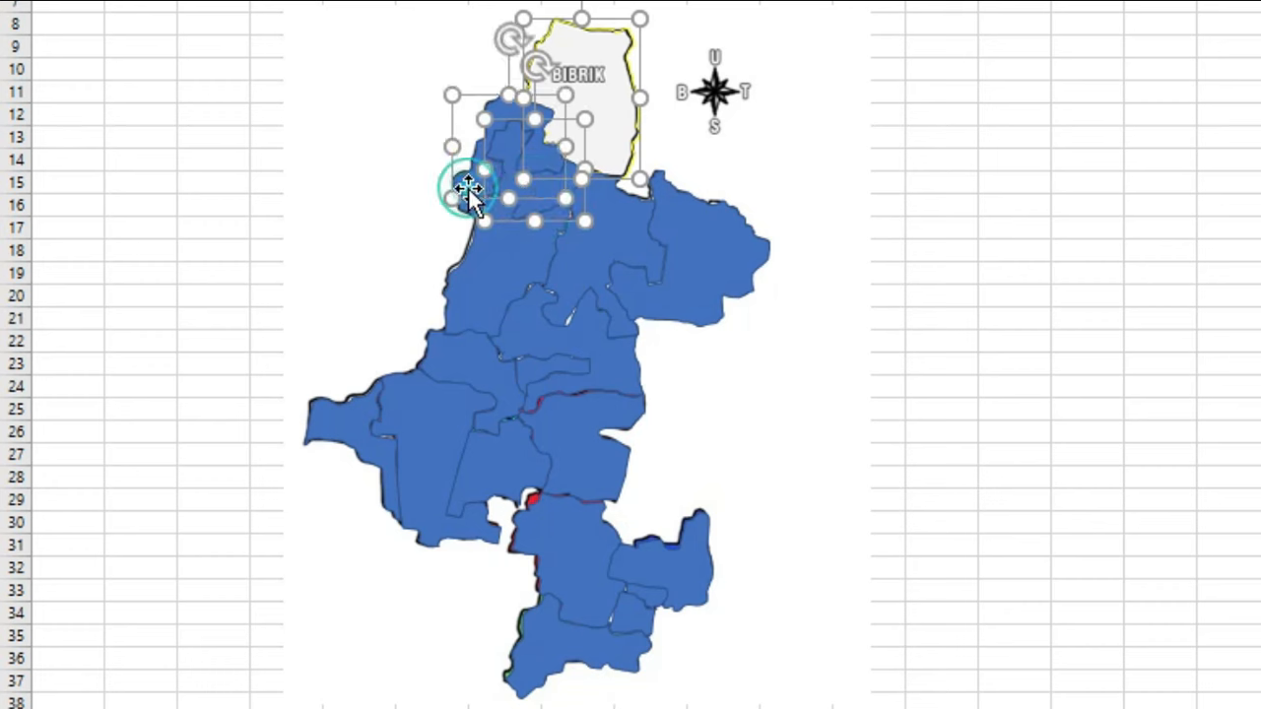
ctrl+click(639, 231)
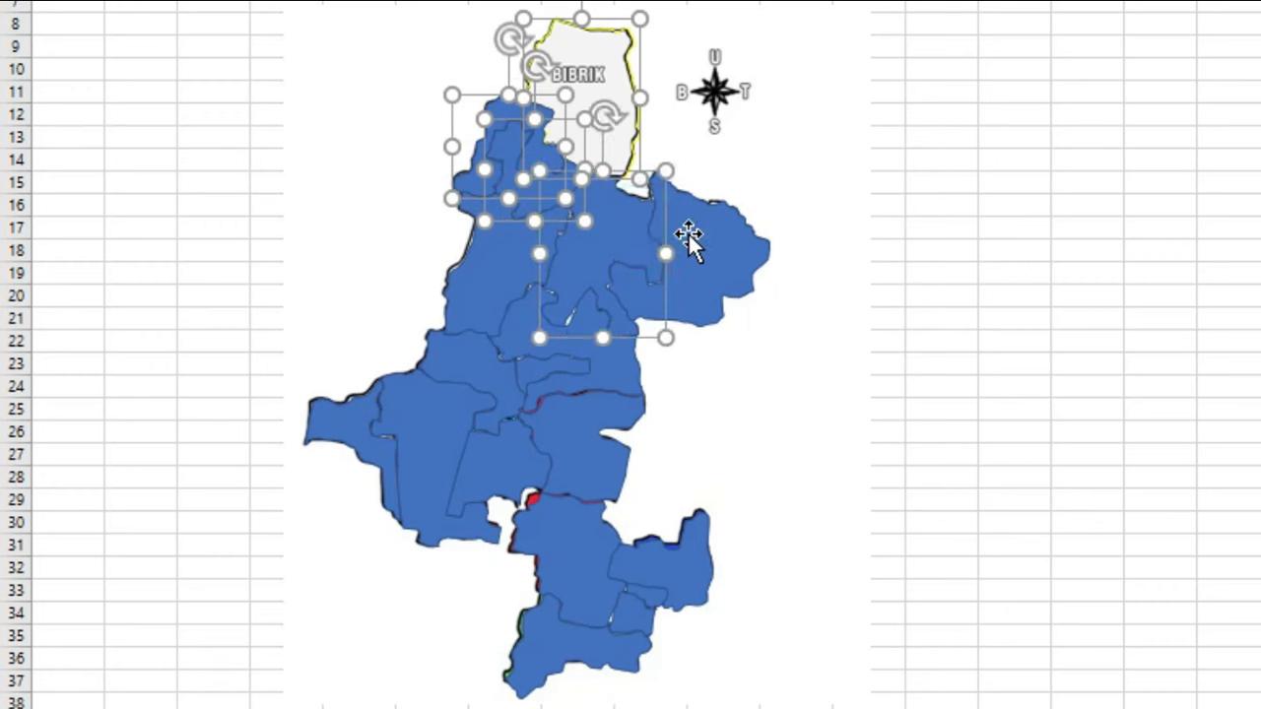
ctrl+click(686, 242)
ctrl+click(496, 266)
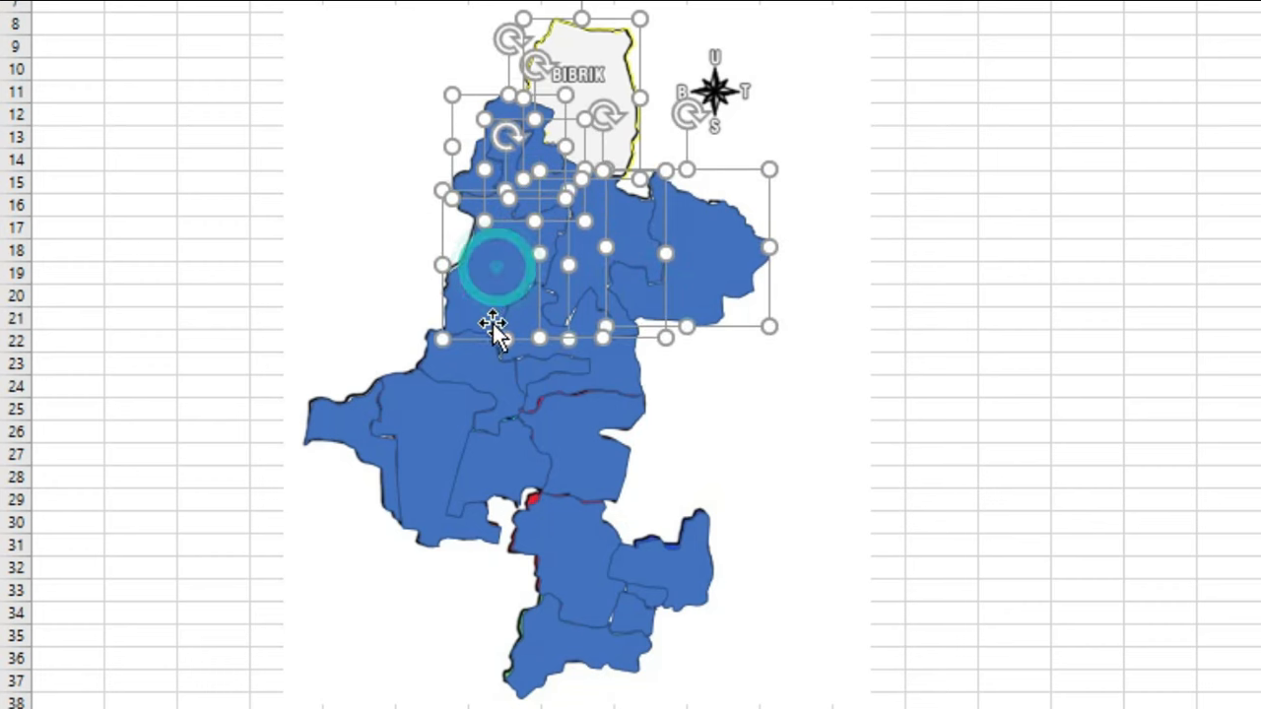
ctrl+click(478, 374)
ctrl+click(613, 380)
ctrl+click(599, 455)
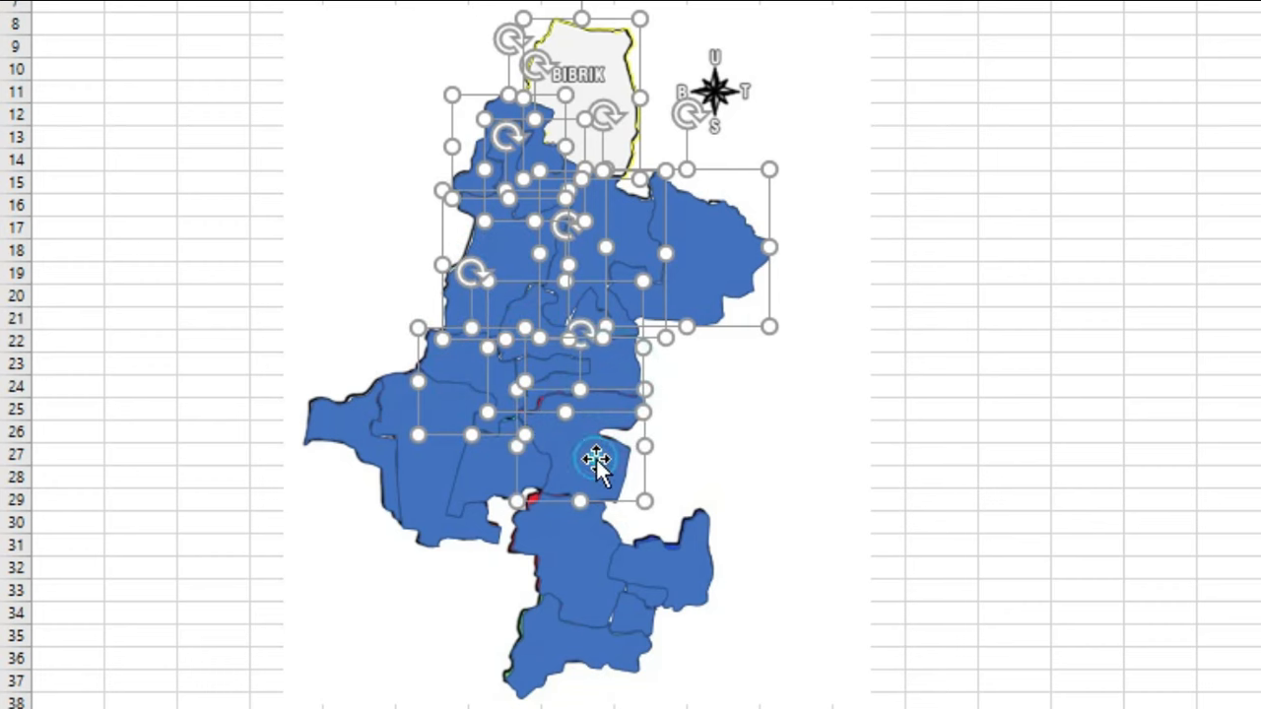
ctrl+click(591, 569)
ctrl+click(660, 566)
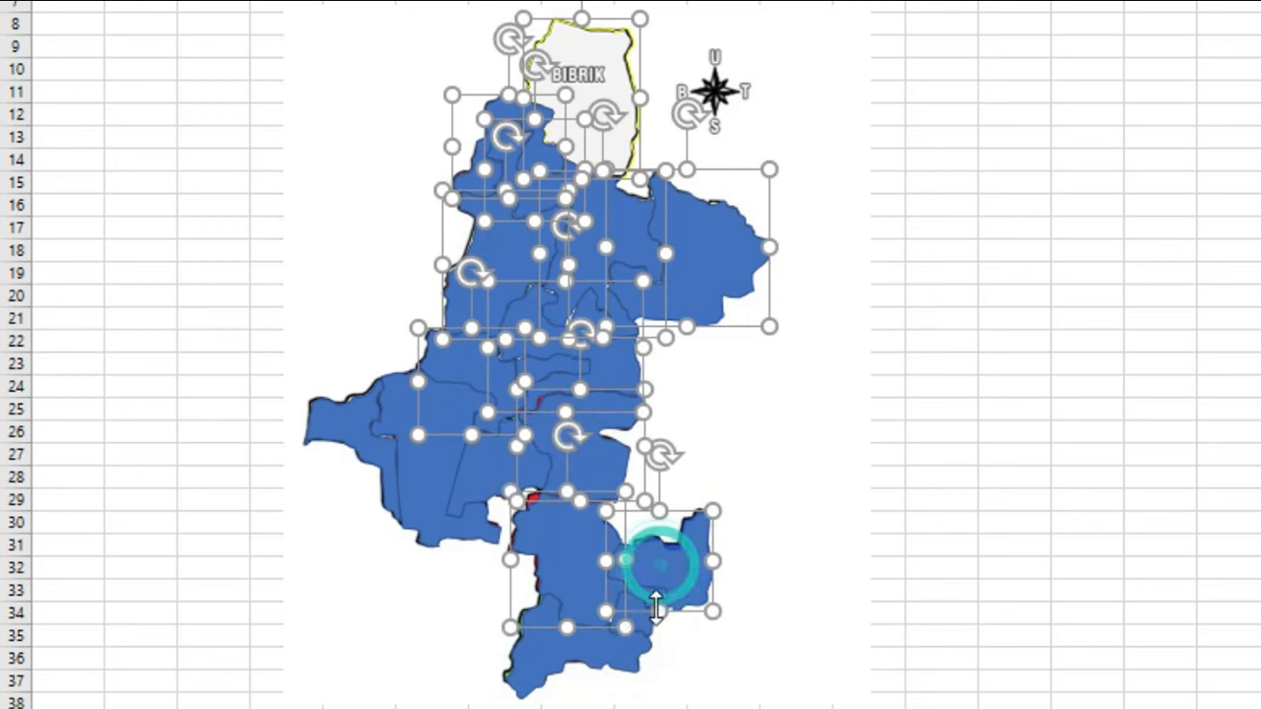
ctrl+click(587, 666)
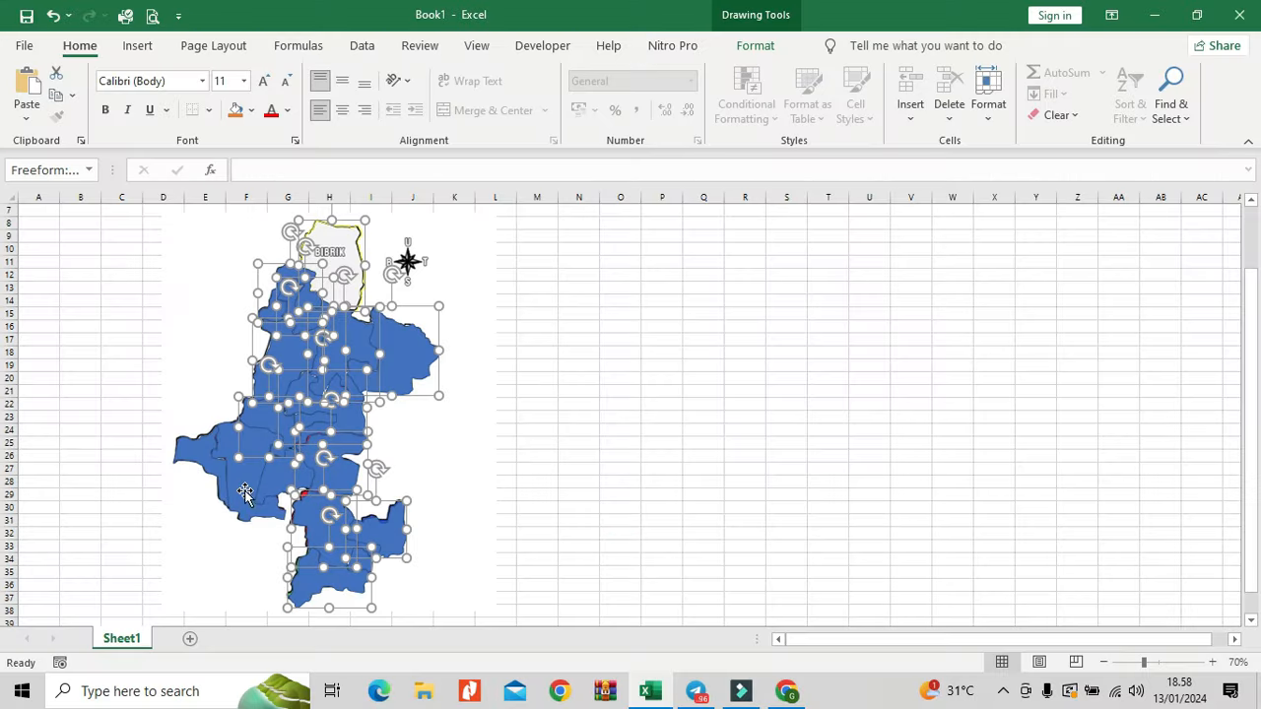
ctrl+click(430, 493)
ctrl+click(192, 453)
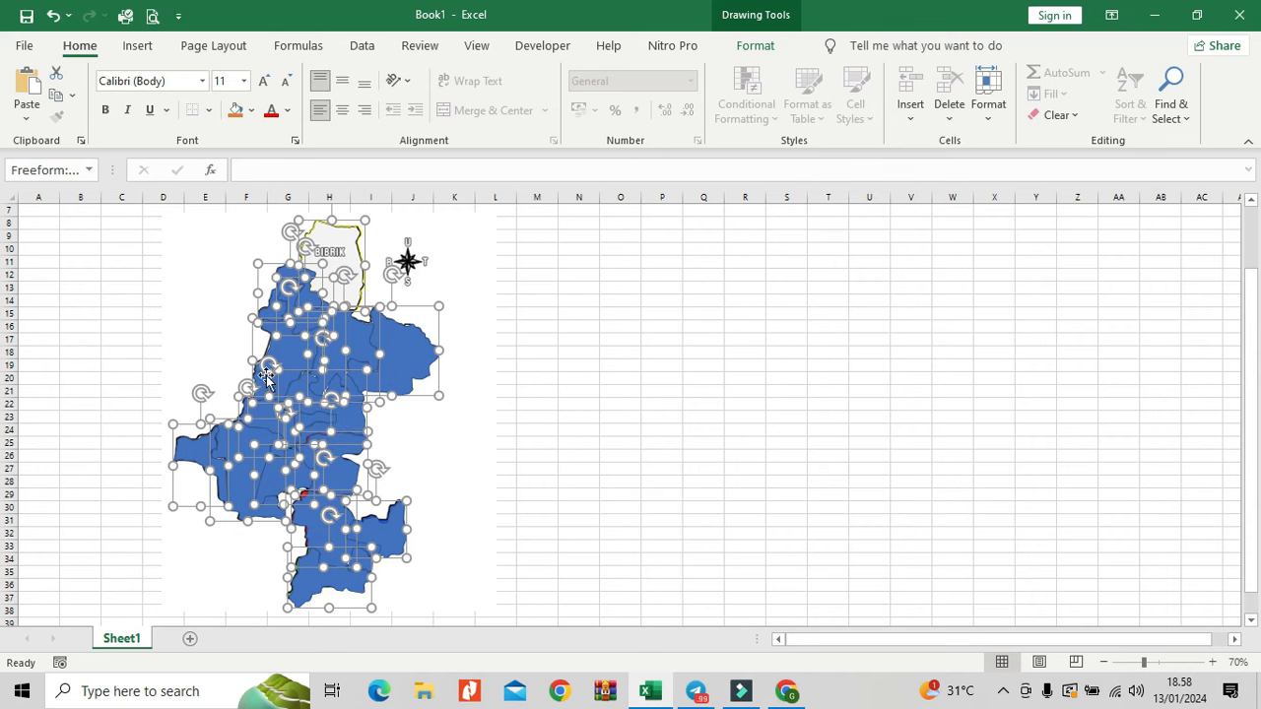
right_click(410, 343)
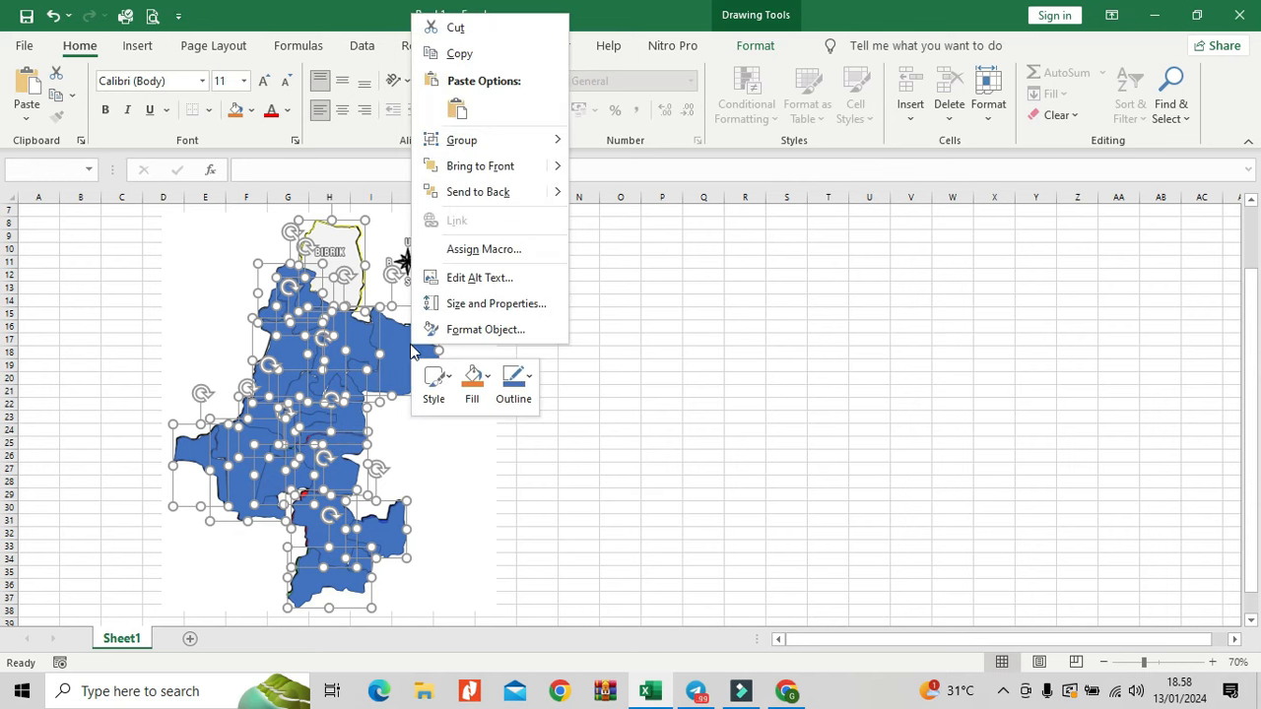
click(481, 332)
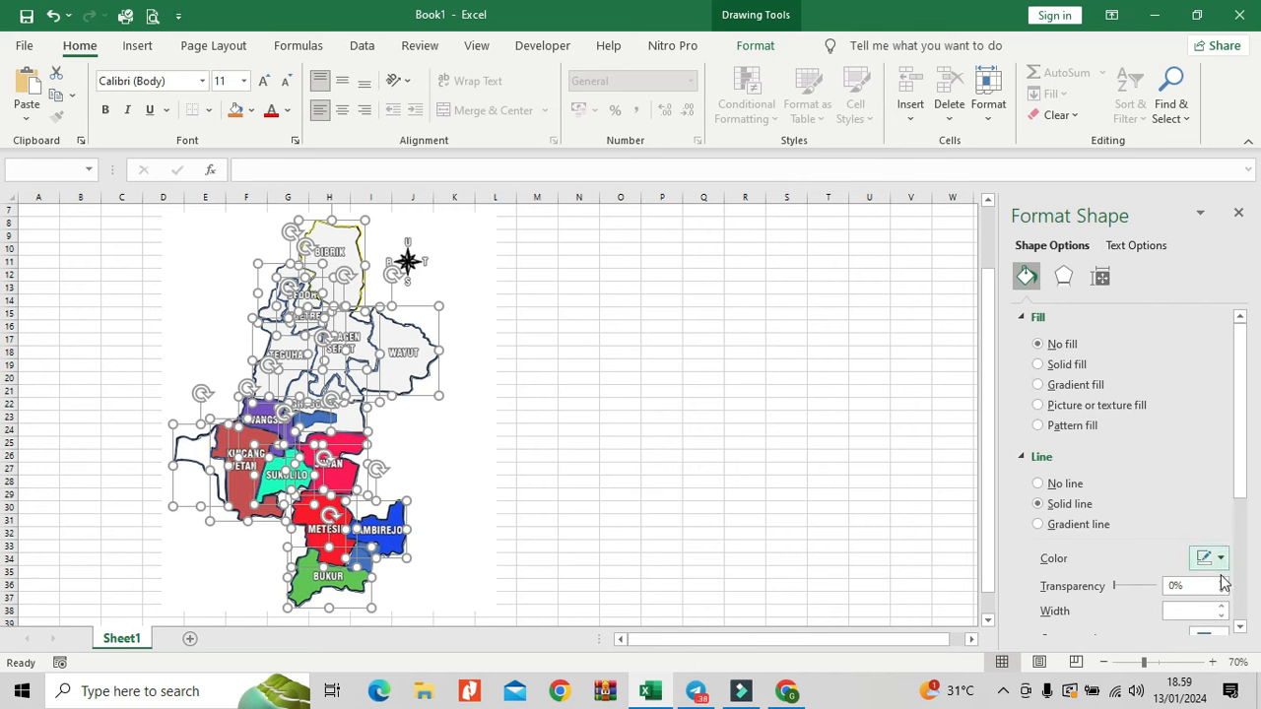
Step: Give the selected region shapes a solid yellow outline 0,25 pt wide and deselect them
click(1221, 618)
click(1222, 617)
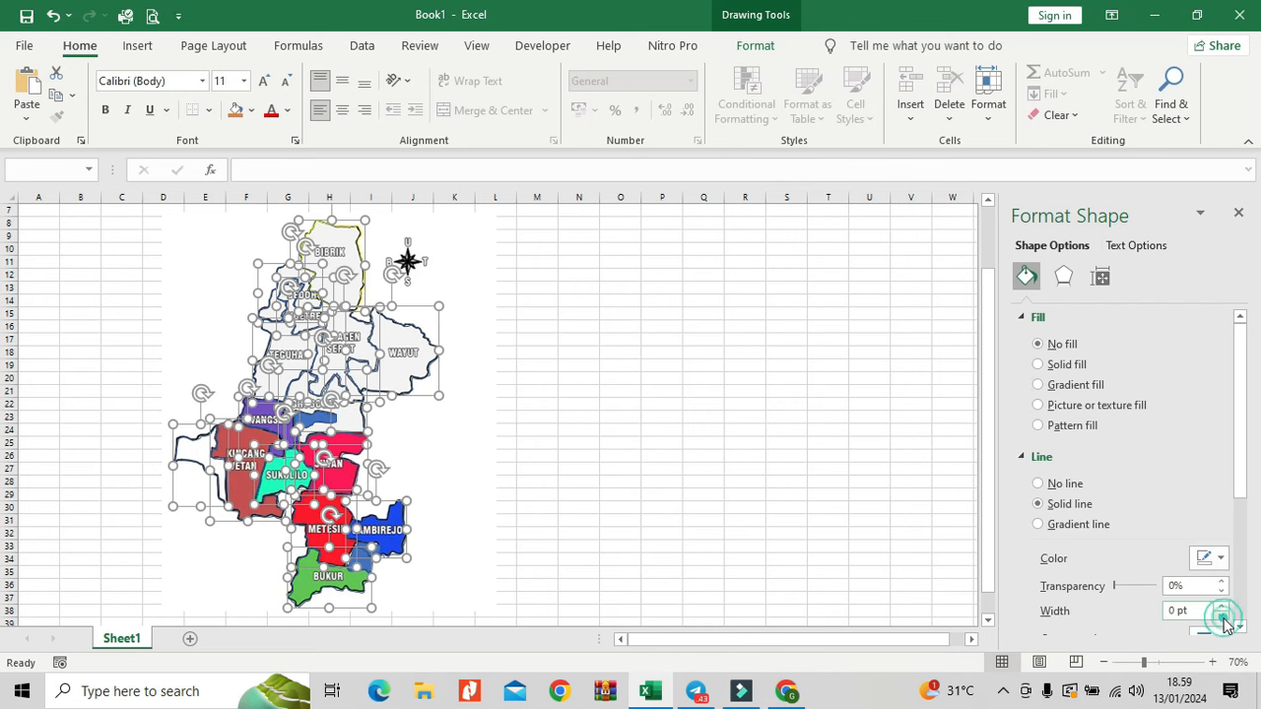
click(1221, 605)
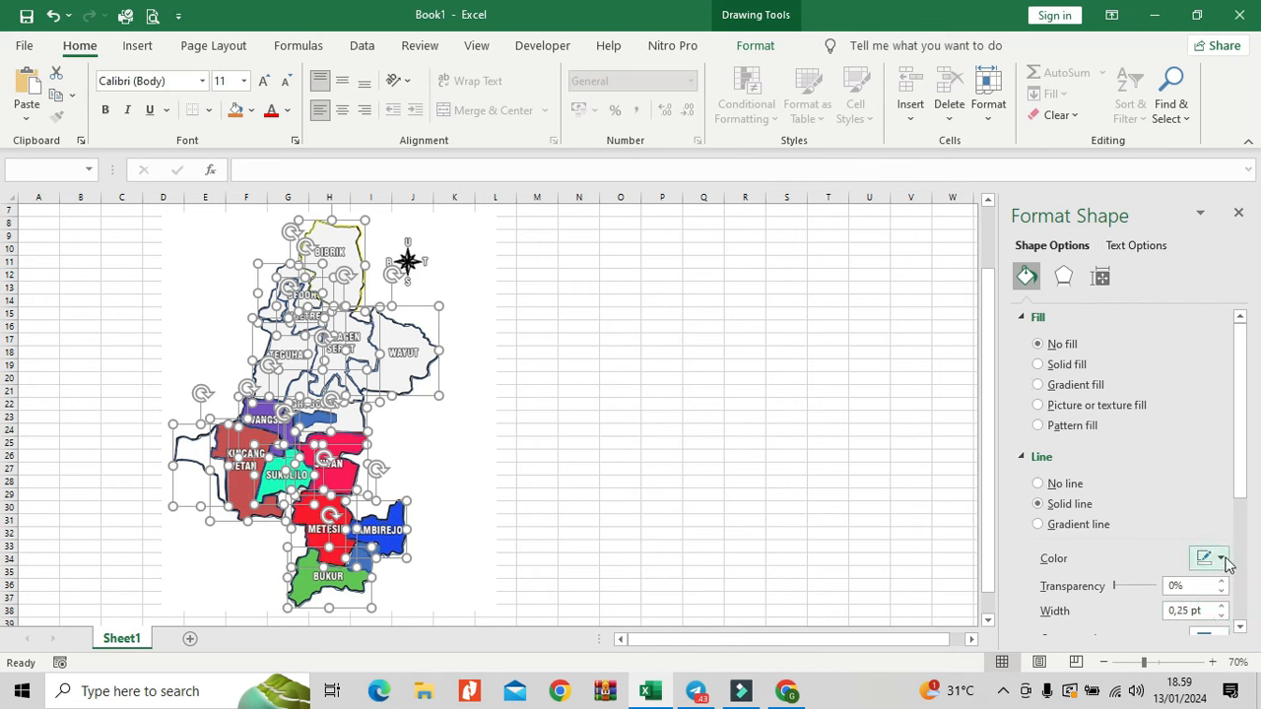
click(1220, 559)
click(1154, 508)
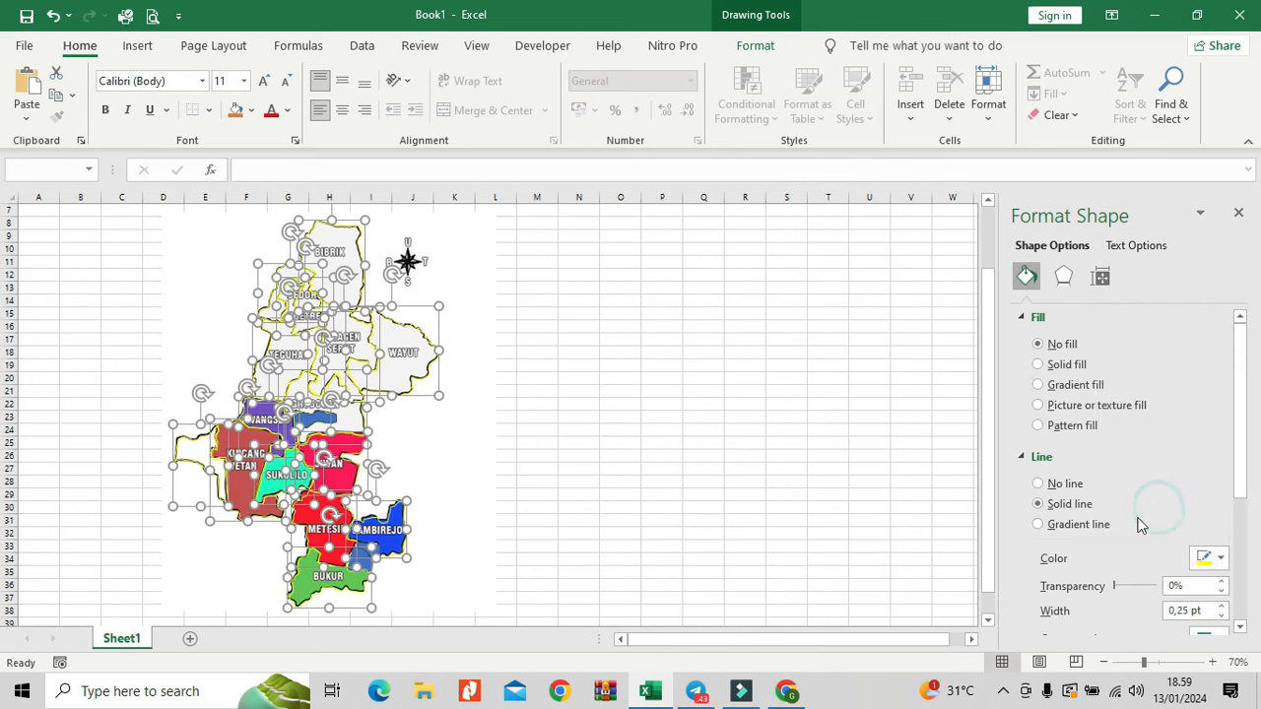
scroll(431, 505, down, 1)
click(507, 481)
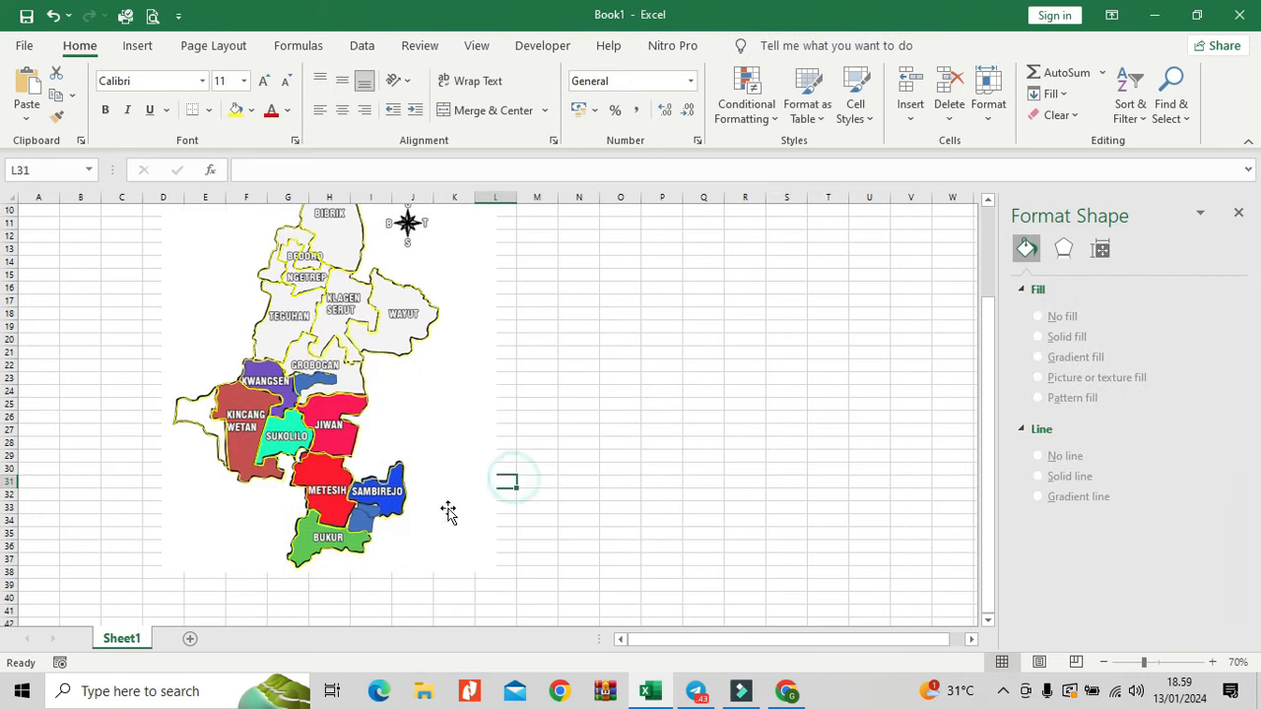
Step: Examine the outlined regions against the map picture, enlarging the sheet to 130%
click(395, 472)
click(396, 477)
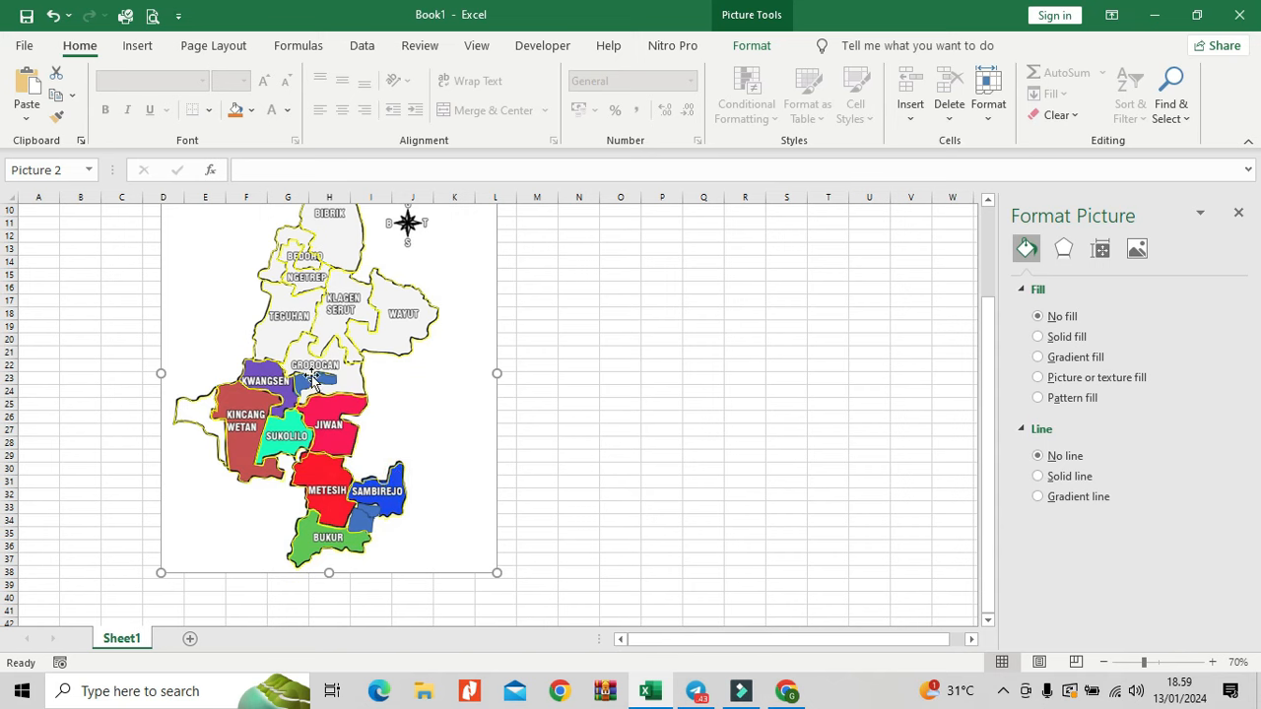
click(408, 226)
scroll(446, 385, up, 1)
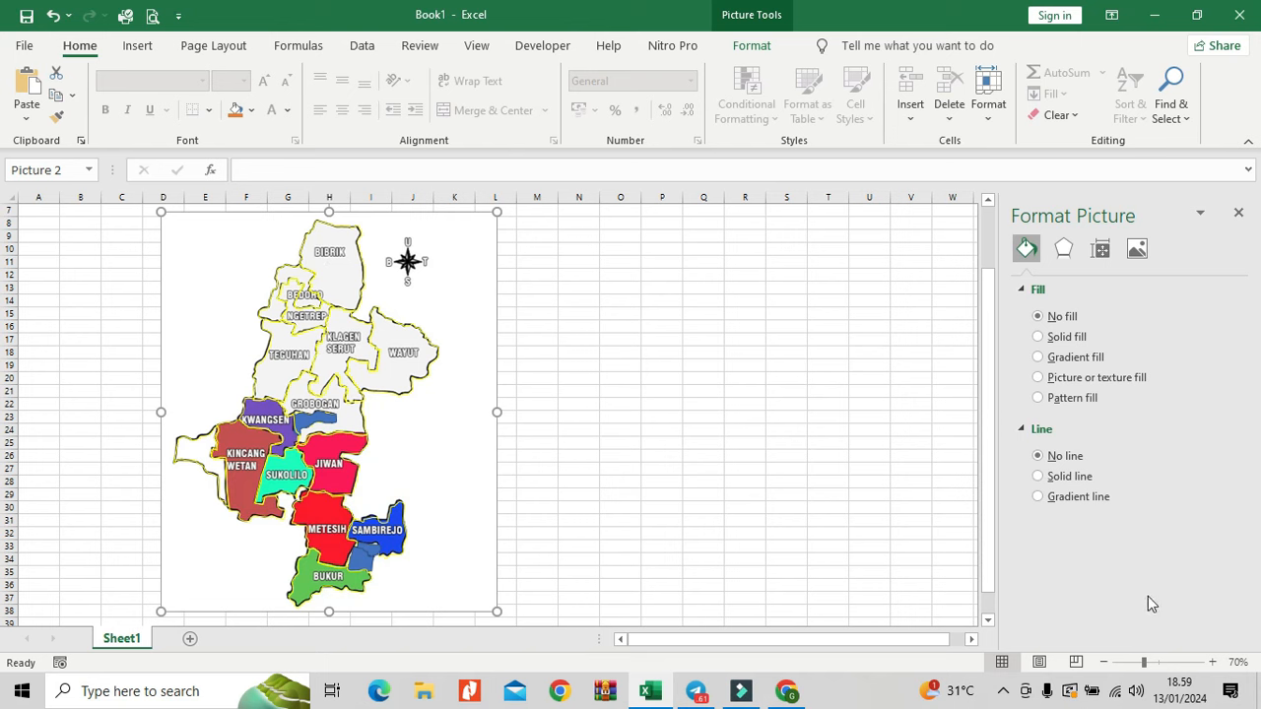
click(1212, 661)
click(1211, 662)
click(1212, 662)
click(1212, 662)
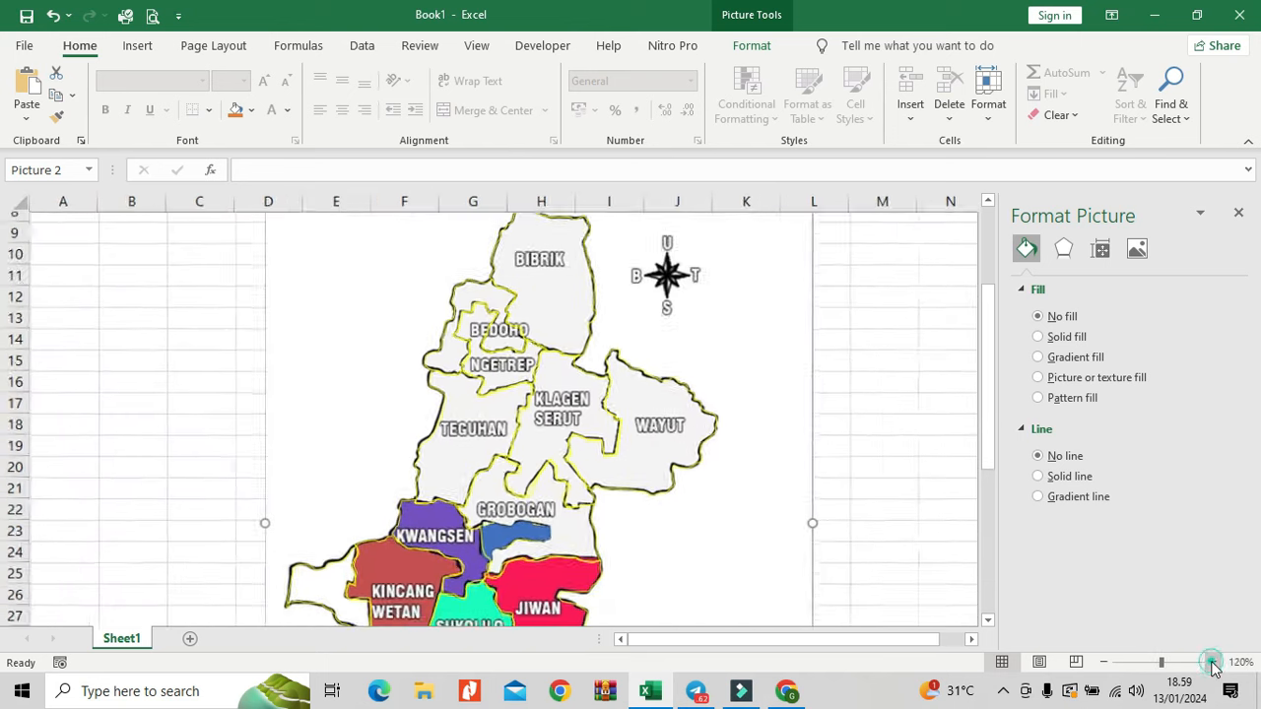
click(1212, 662)
click(1212, 662)
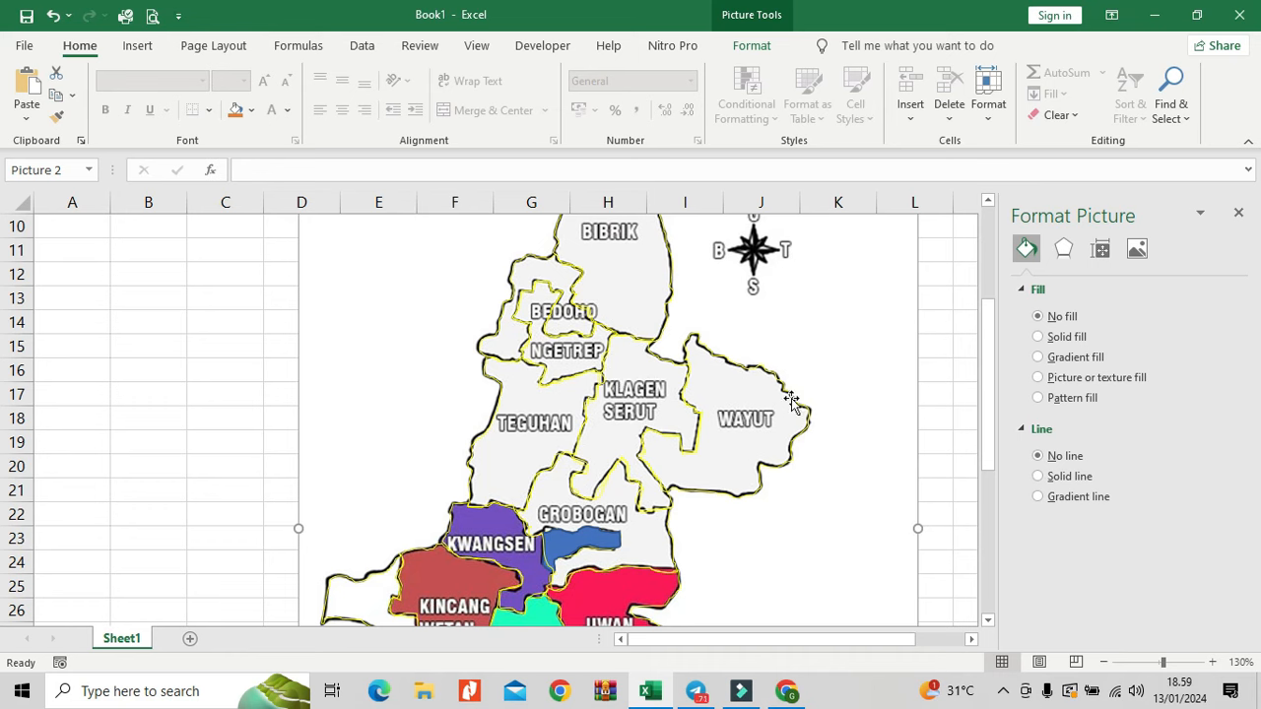
Step: Remove the fill of the small blue shape beneath the GROBOGAN label and give it a 0,25 pt yellow outline
click(600, 544)
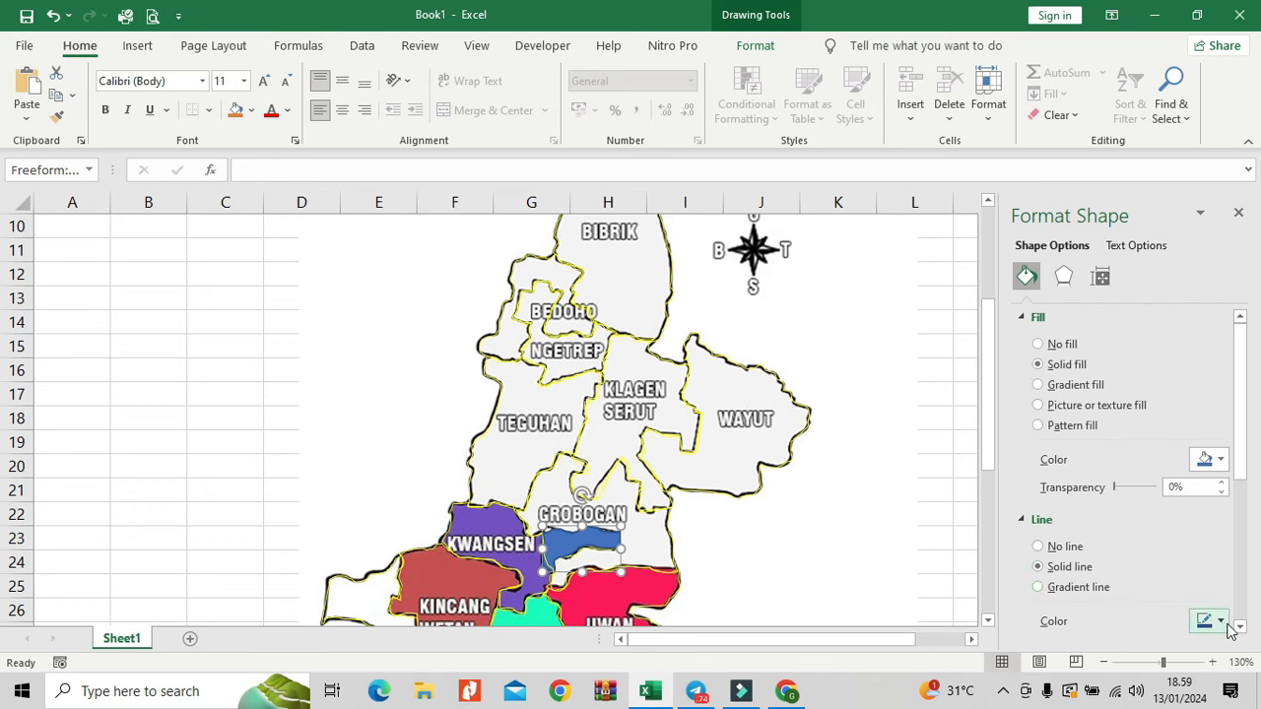
click(1054, 343)
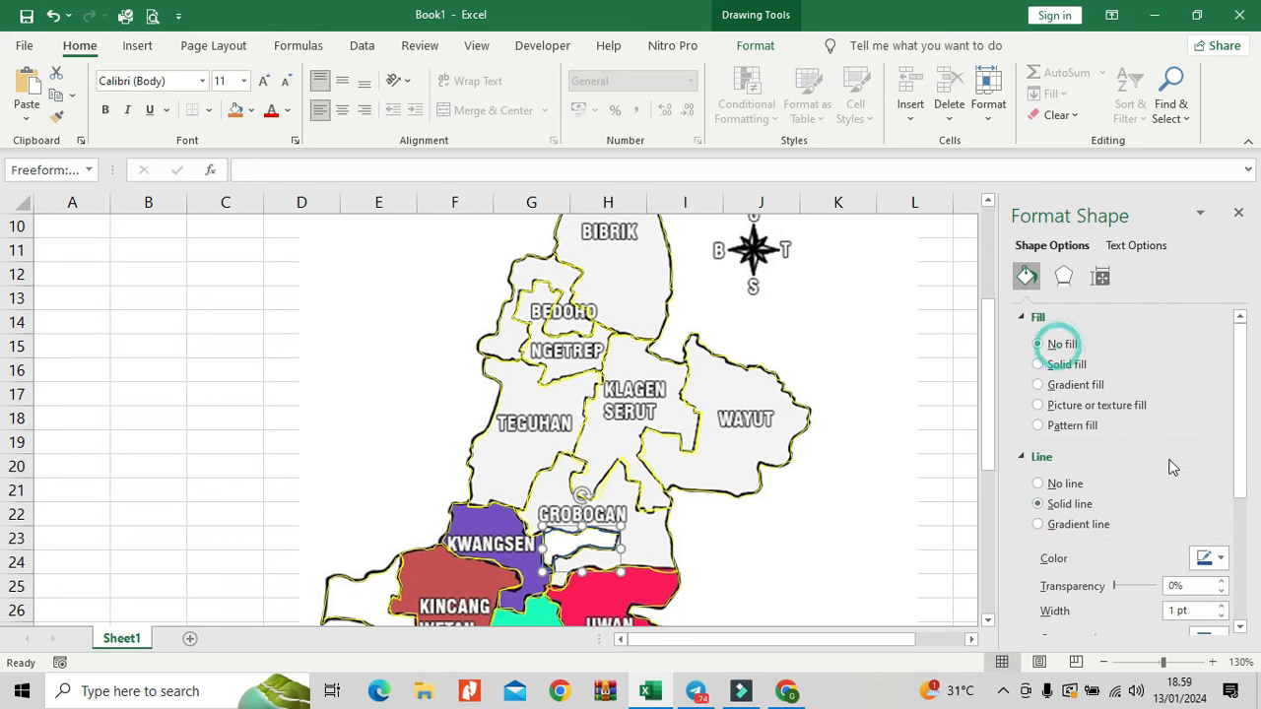
click(1221, 615)
click(1220, 615)
click(1220, 616)
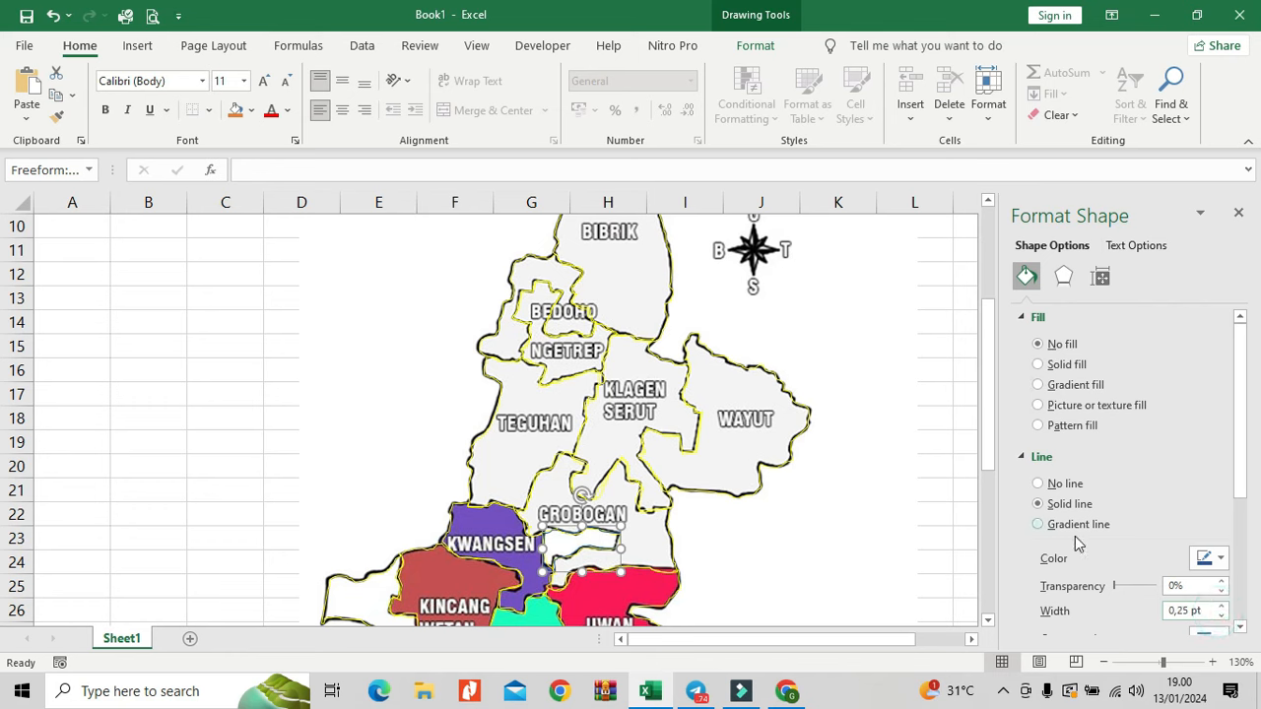
click(1212, 559)
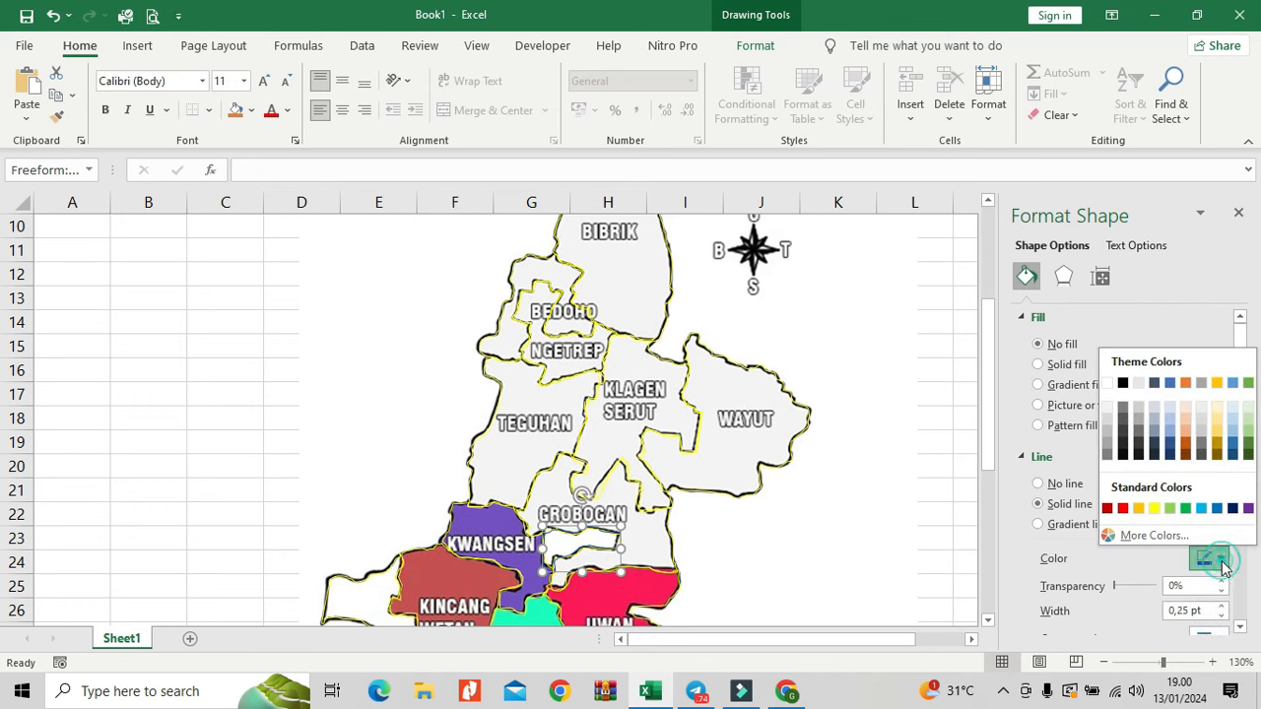
click(1153, 508)
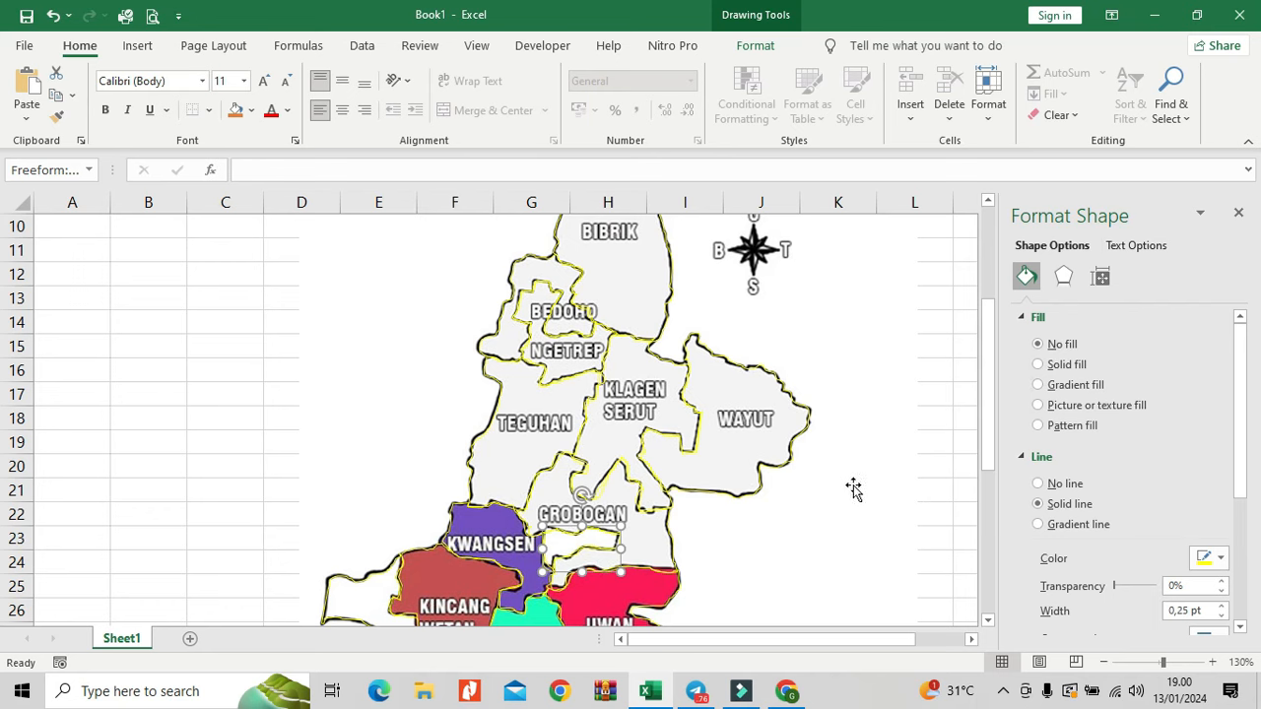
Step: Add a text box reading BIBRIK inside the BIBRIK region, place it just beneath the picture's own label and open its shape formatting
scroll(768, 425, up, 2)
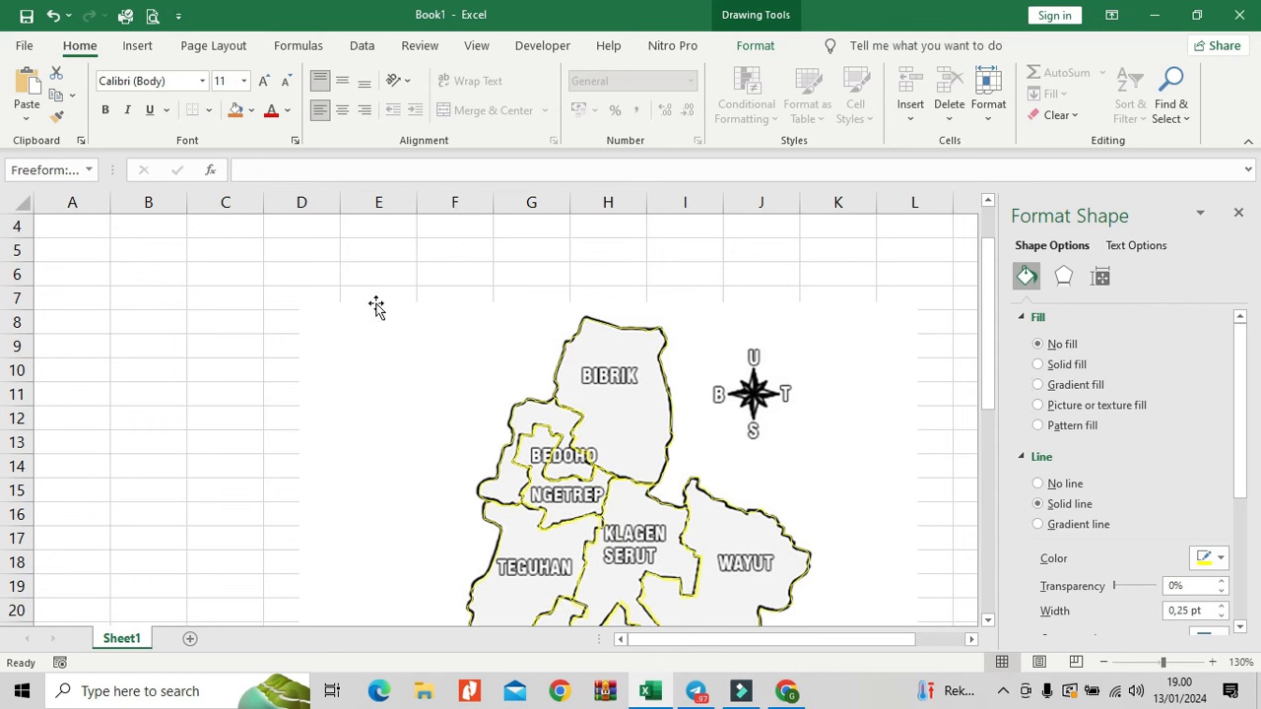
click(153, 47)
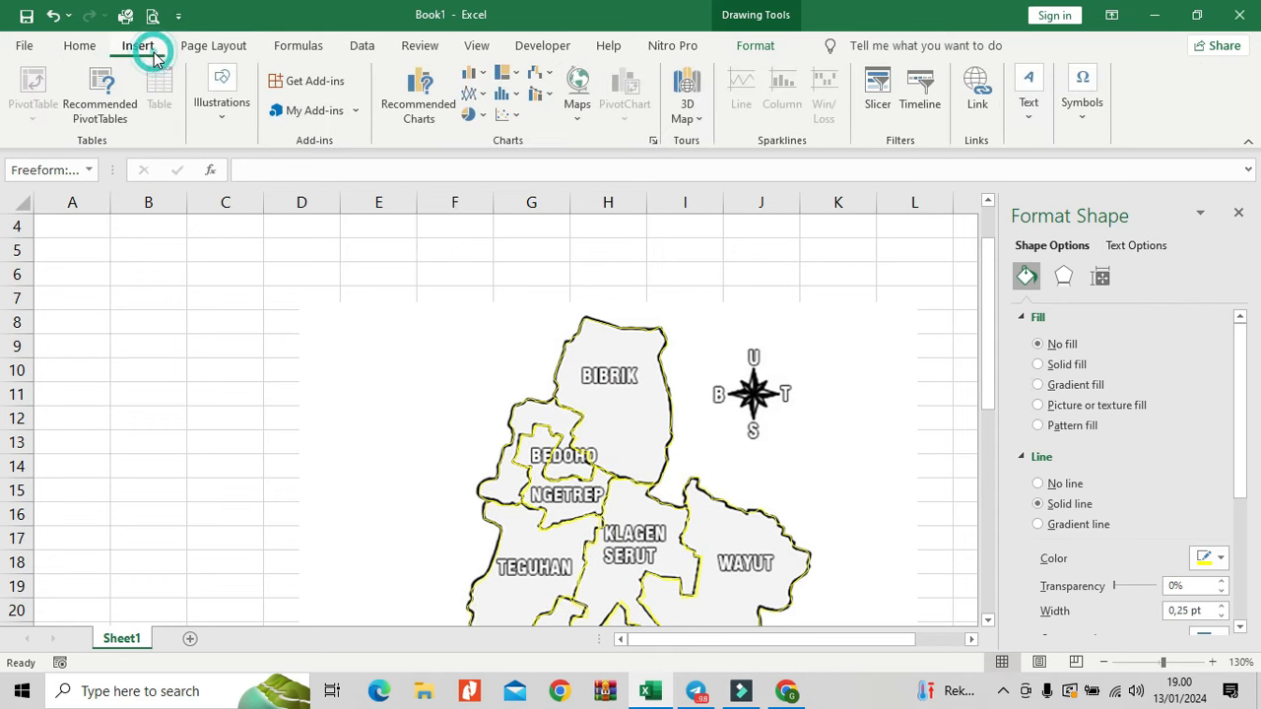
click(1034, 118)
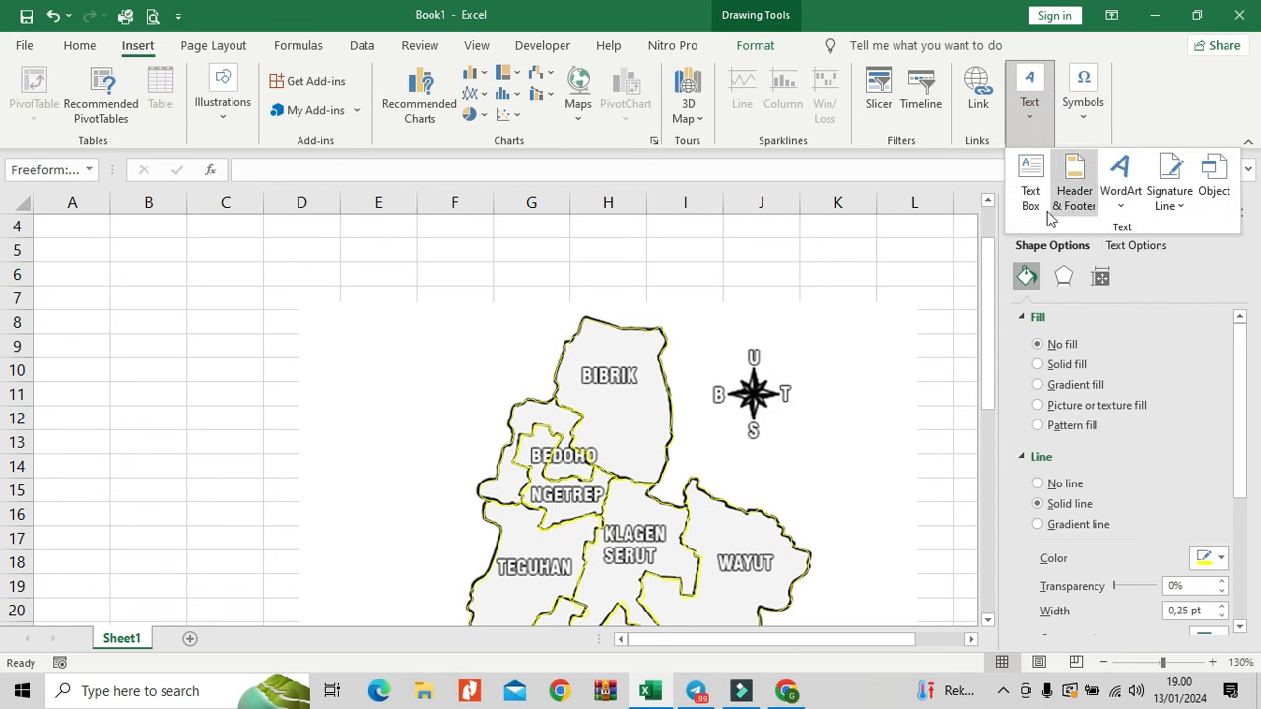
click(1030, 183)
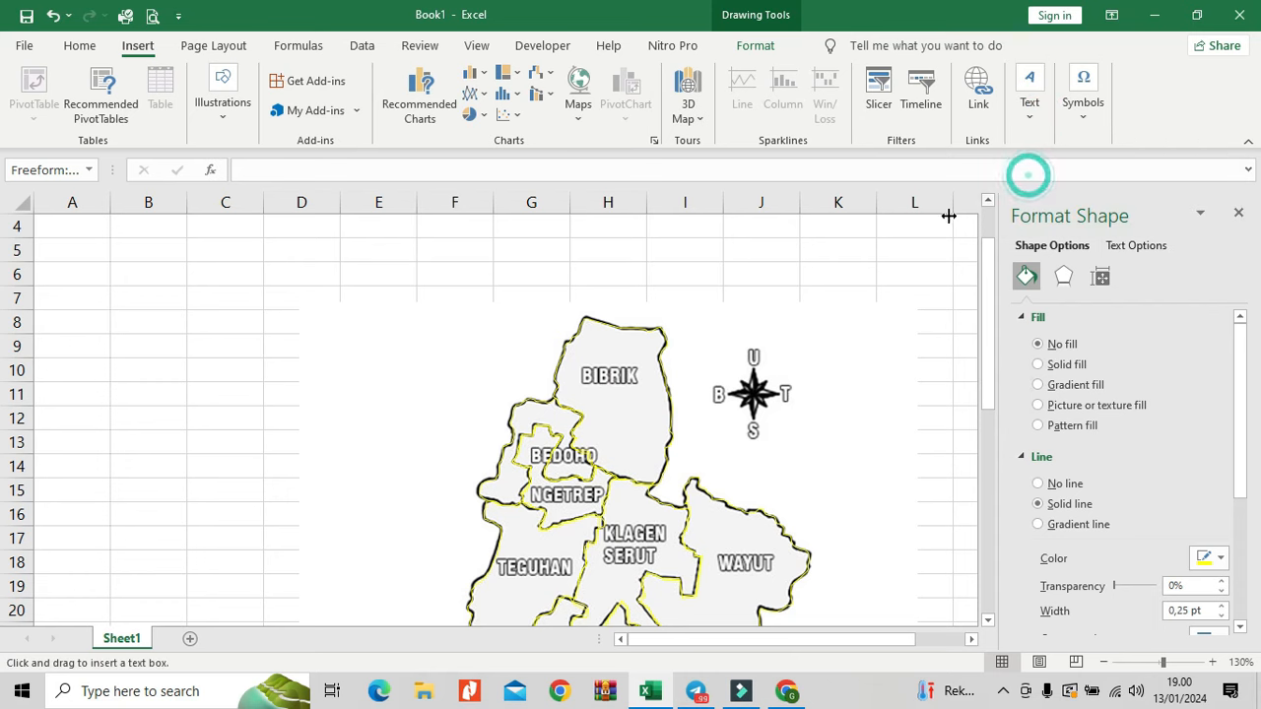
click(586, 357)
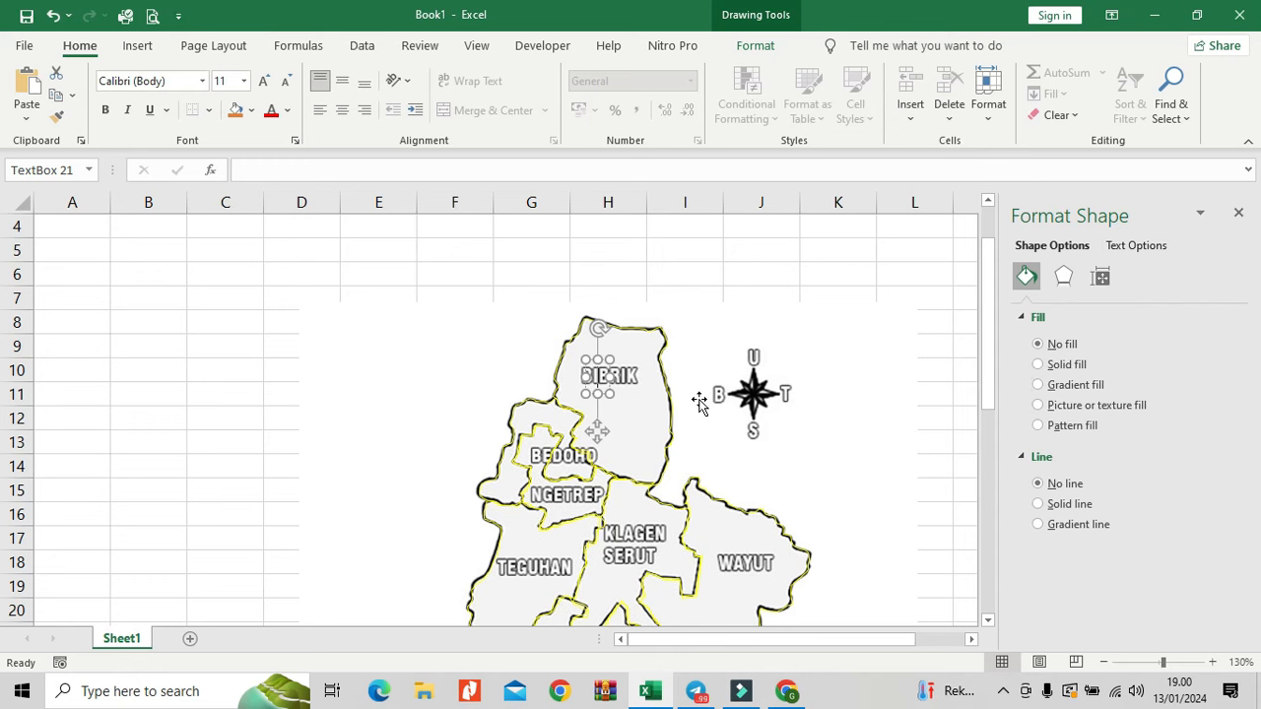
text(BIBRIK)
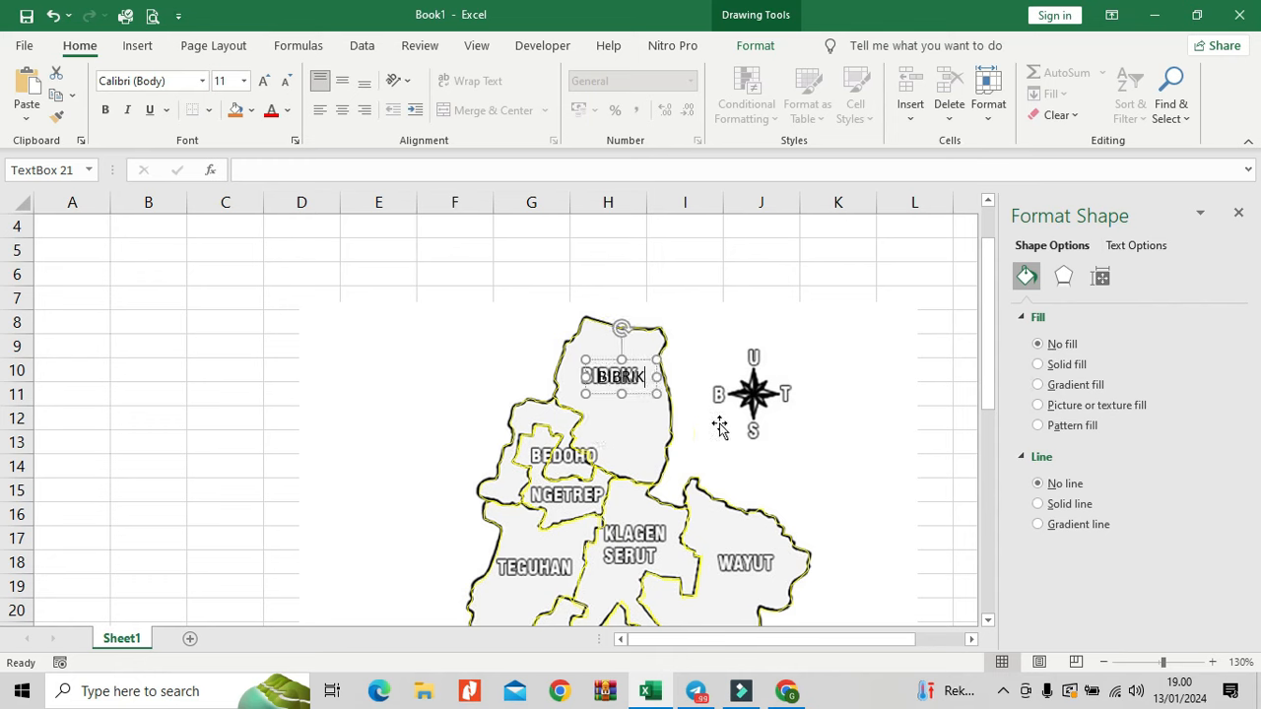
drag(634, 362, 633, 392)
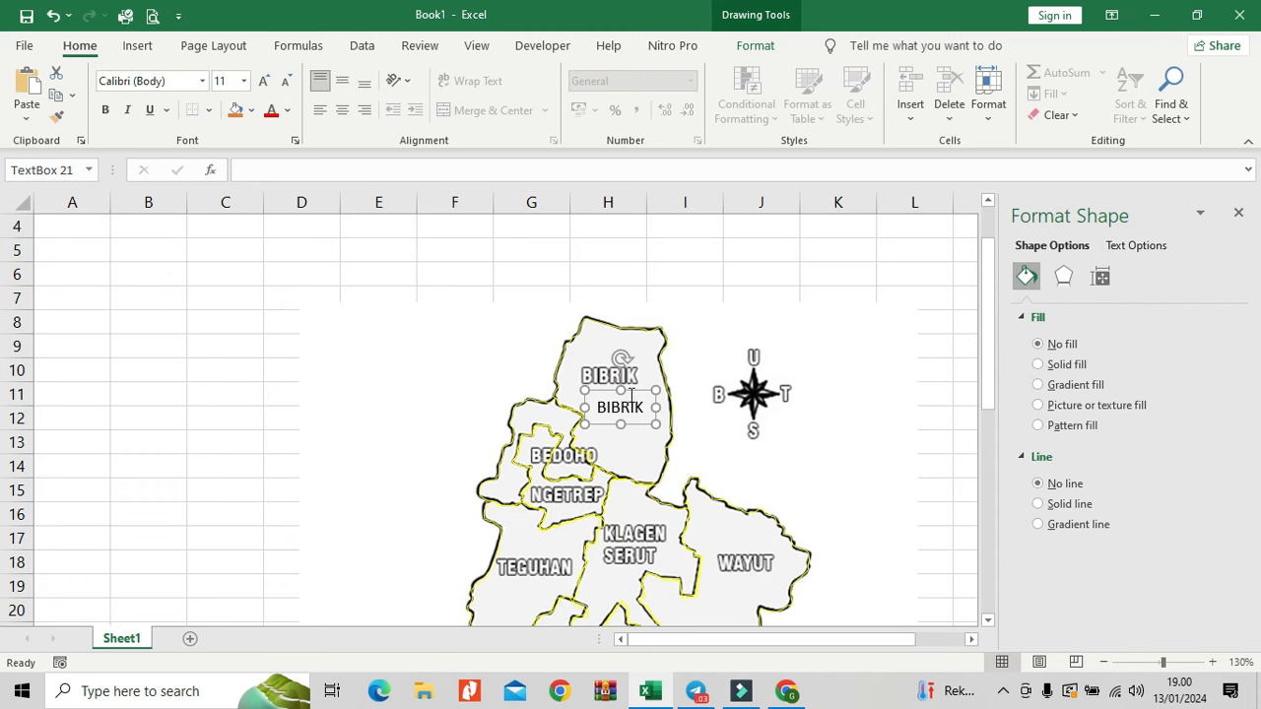
right_click(638, 393)
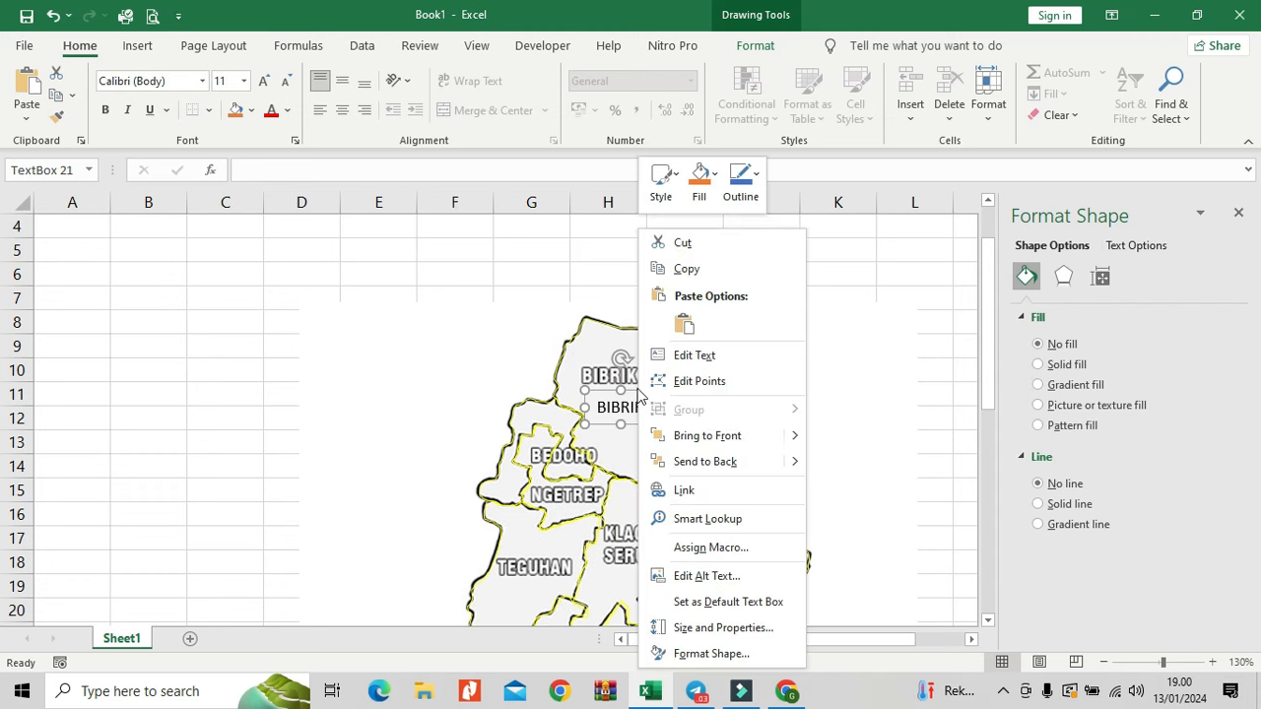
click(714, 653)
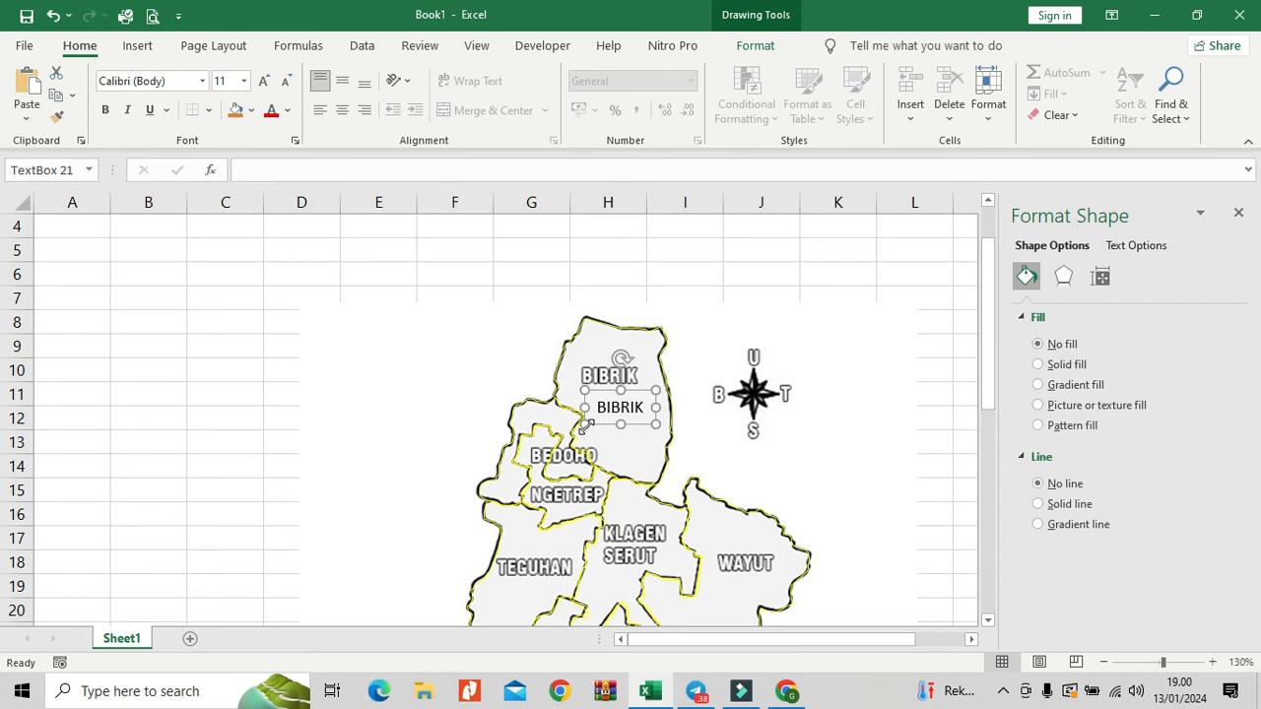
Step: Duplicate the BIBRIK text box
right_click(641, 395)
click(698, 269)
key(ctrl+v)
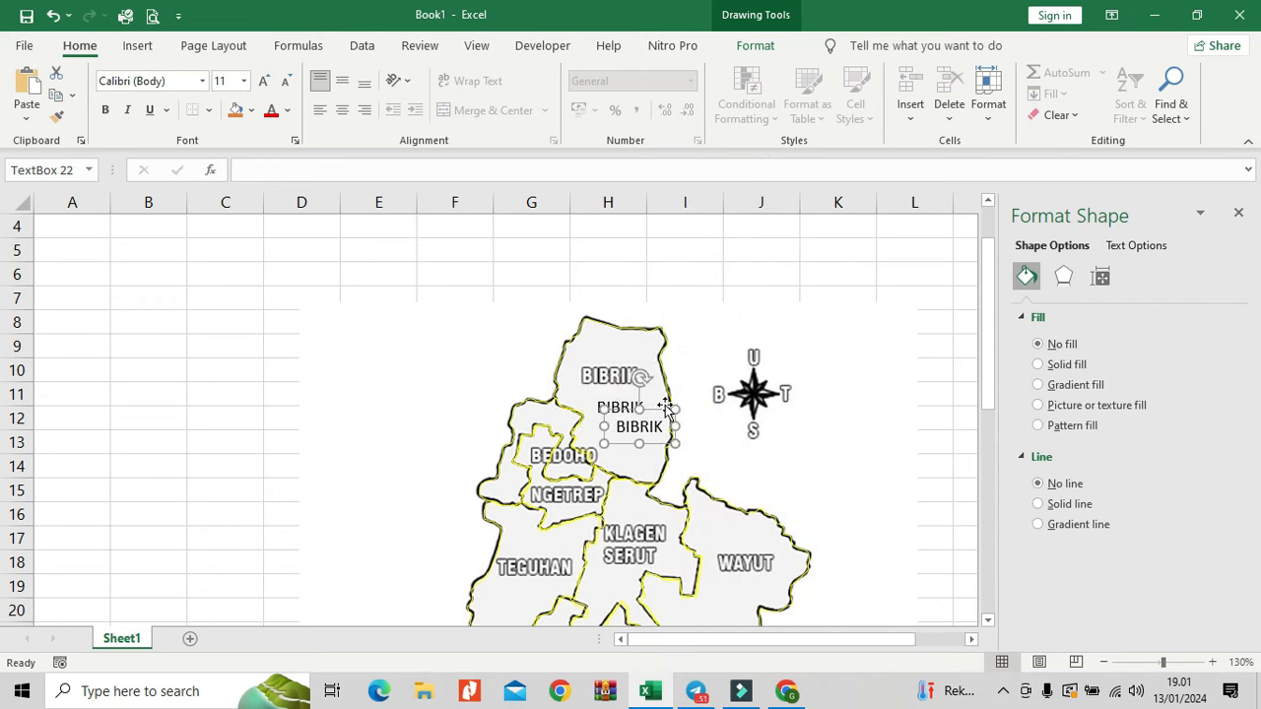
Step: Move the duplicated text box onto the picture's BEDOHO label and change its text to BEDOHO
drag(654, 409, 577, 442)
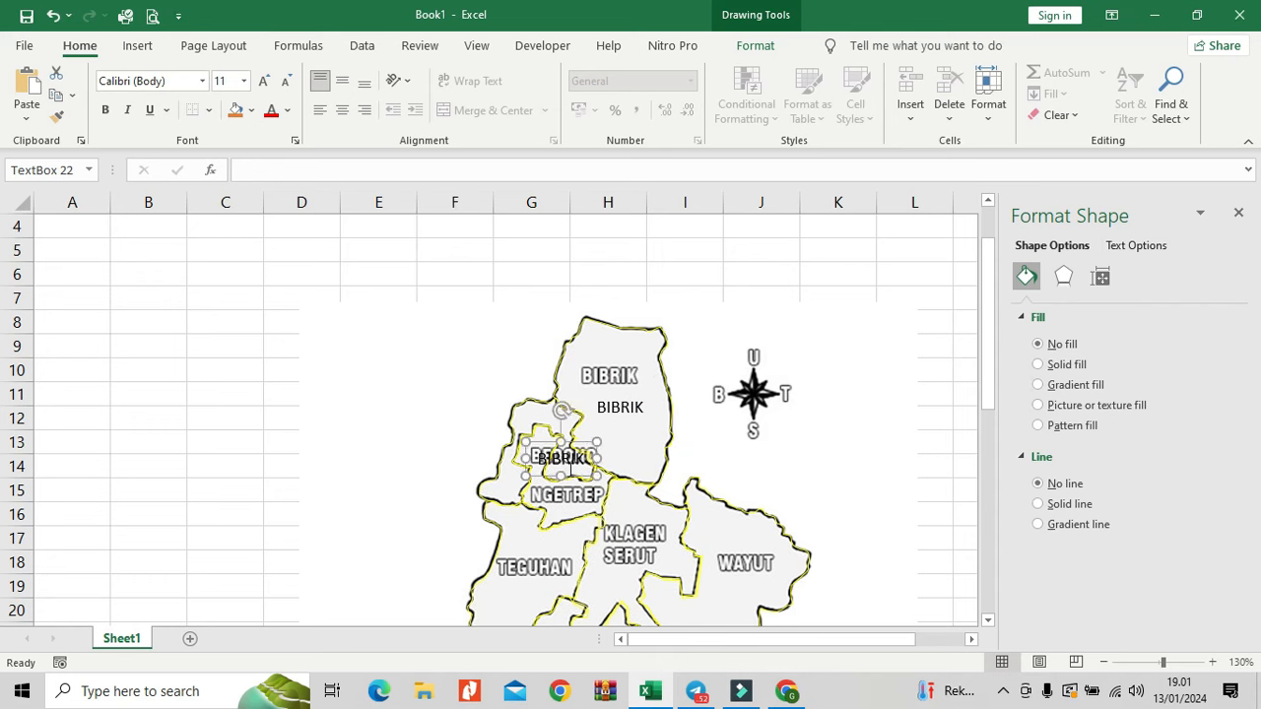
double_click(563, 459)
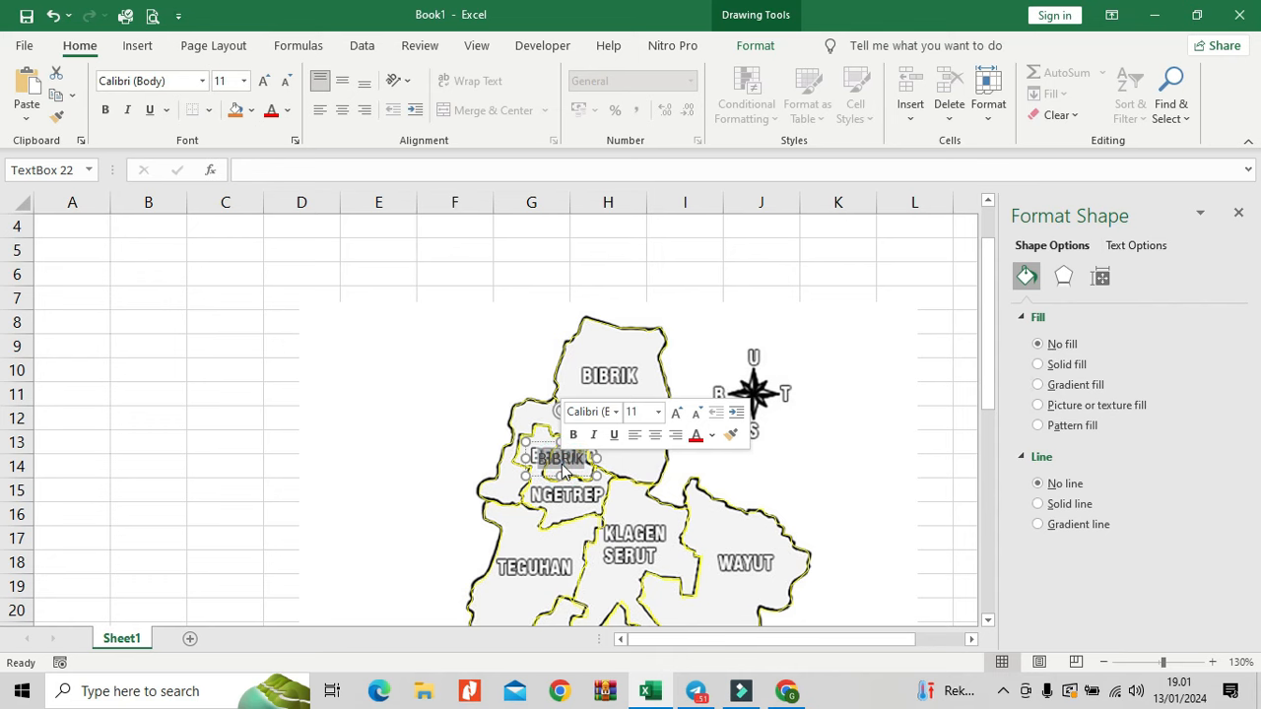
text(BEDOHO)
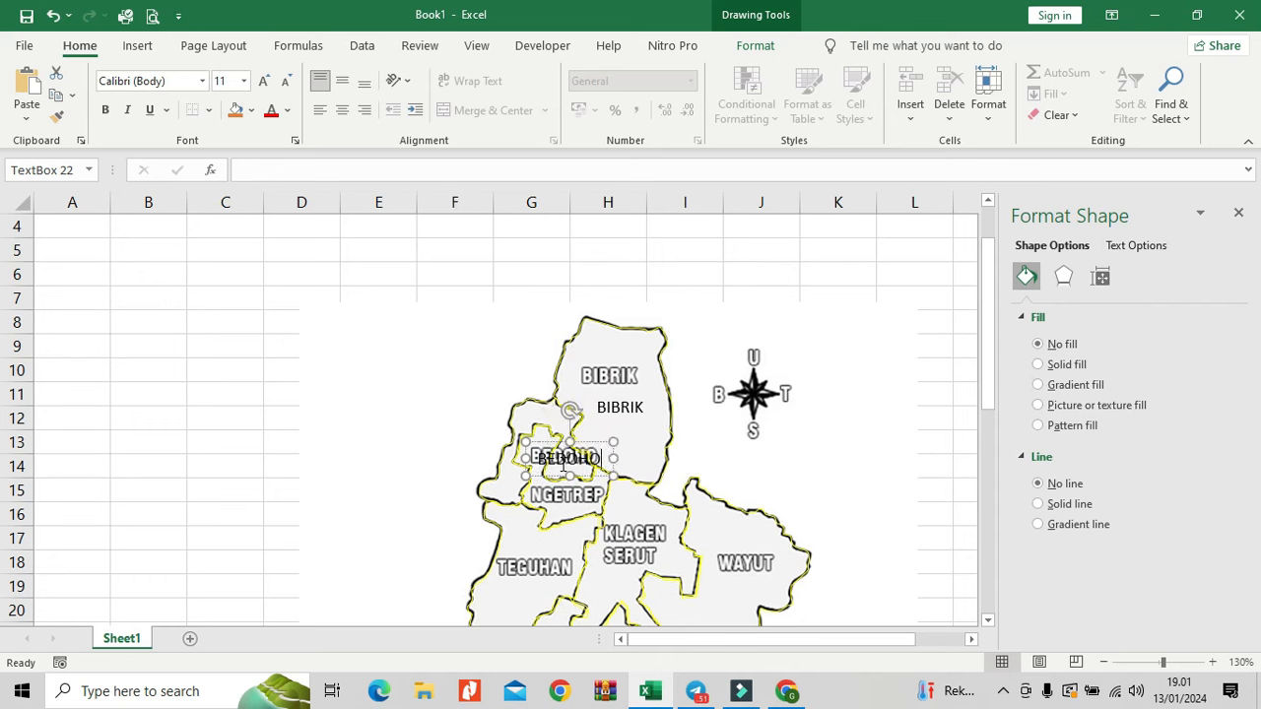
Step: Paste another BIBRIK text box, place it over the picture's NGETREP label and change its text to NGETREP
key(ctrl+v)
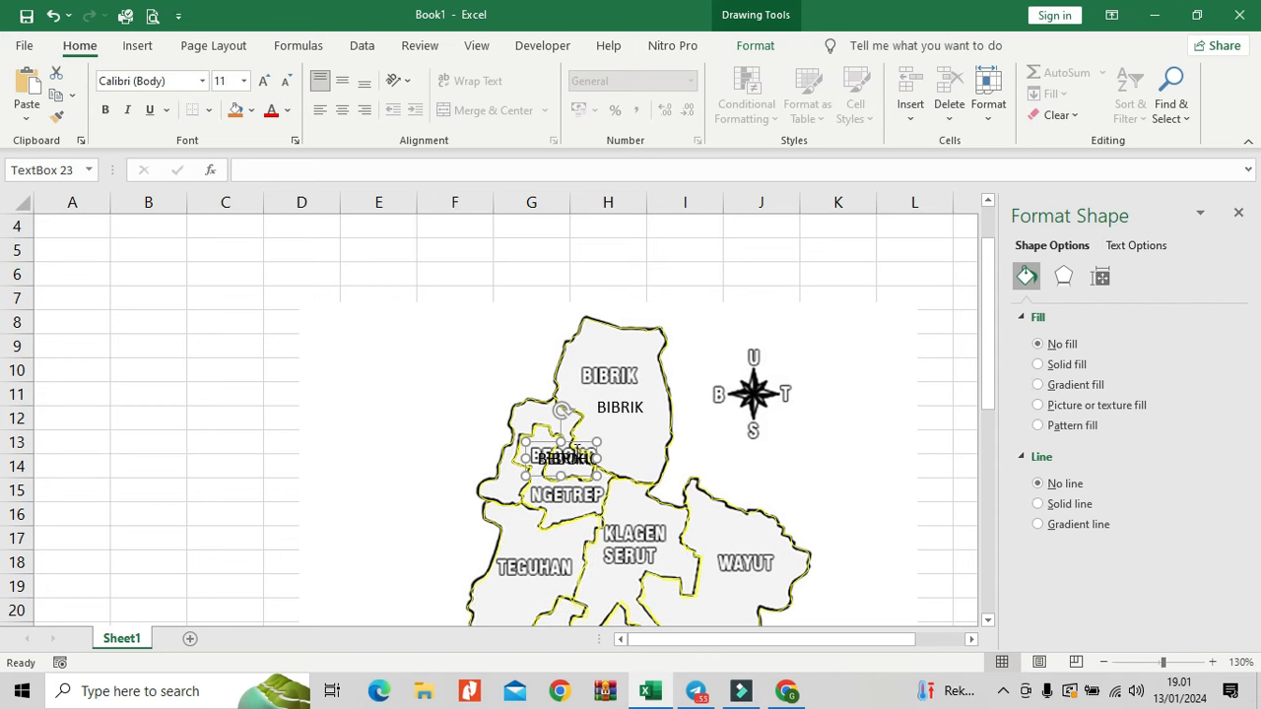
drag(581, 440, 650, 416)
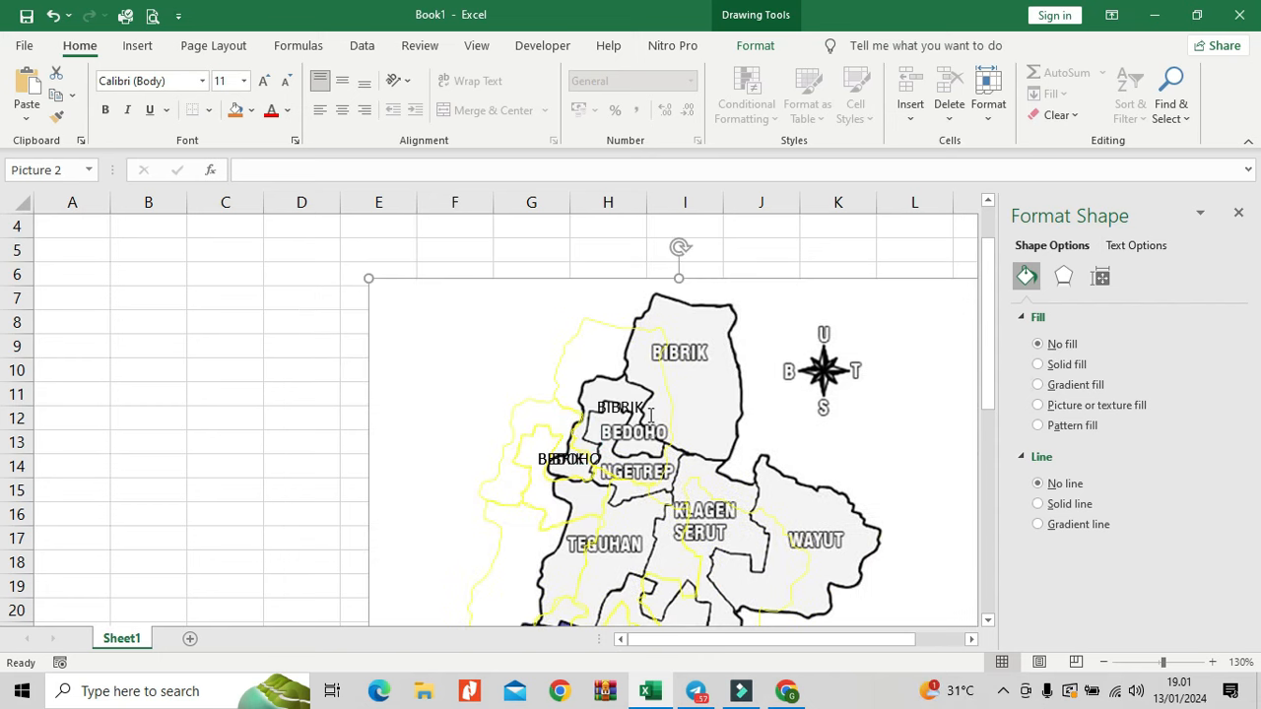
key(ctrl+z)
click(587, 446)
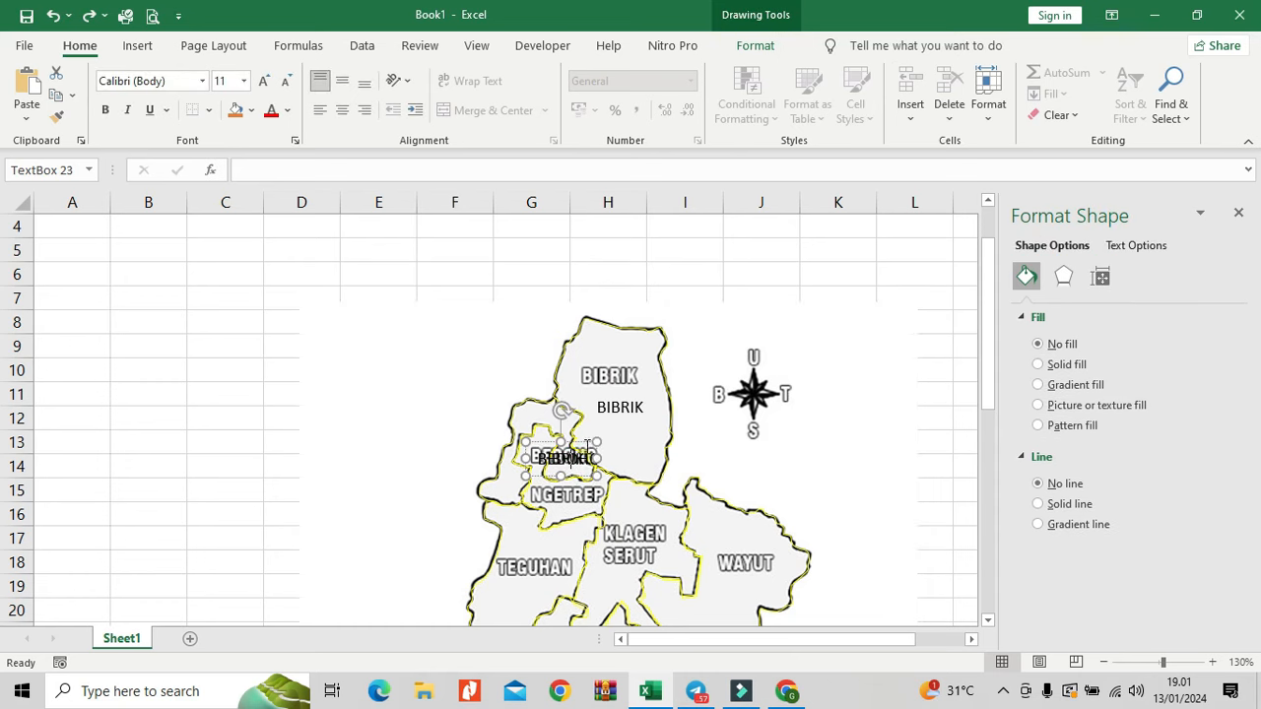
drag(587, 446, 575, 476)
double_click(560, 494)
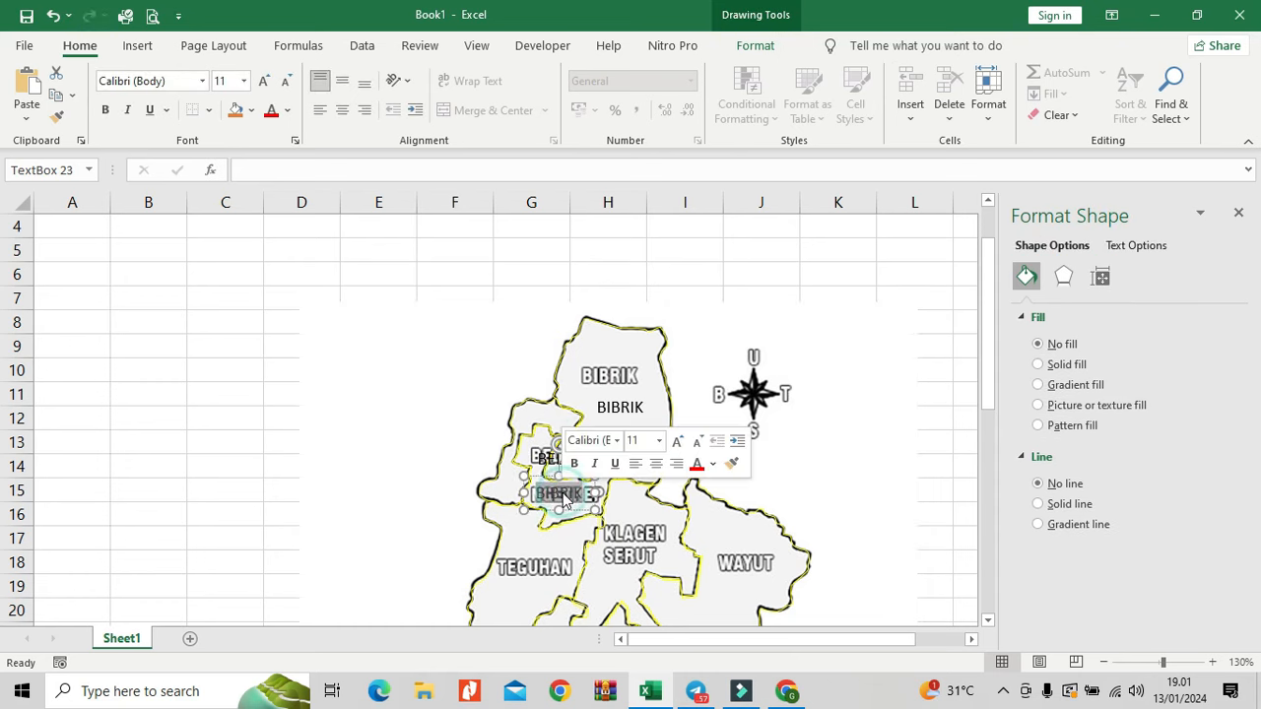
text(NGETREP)
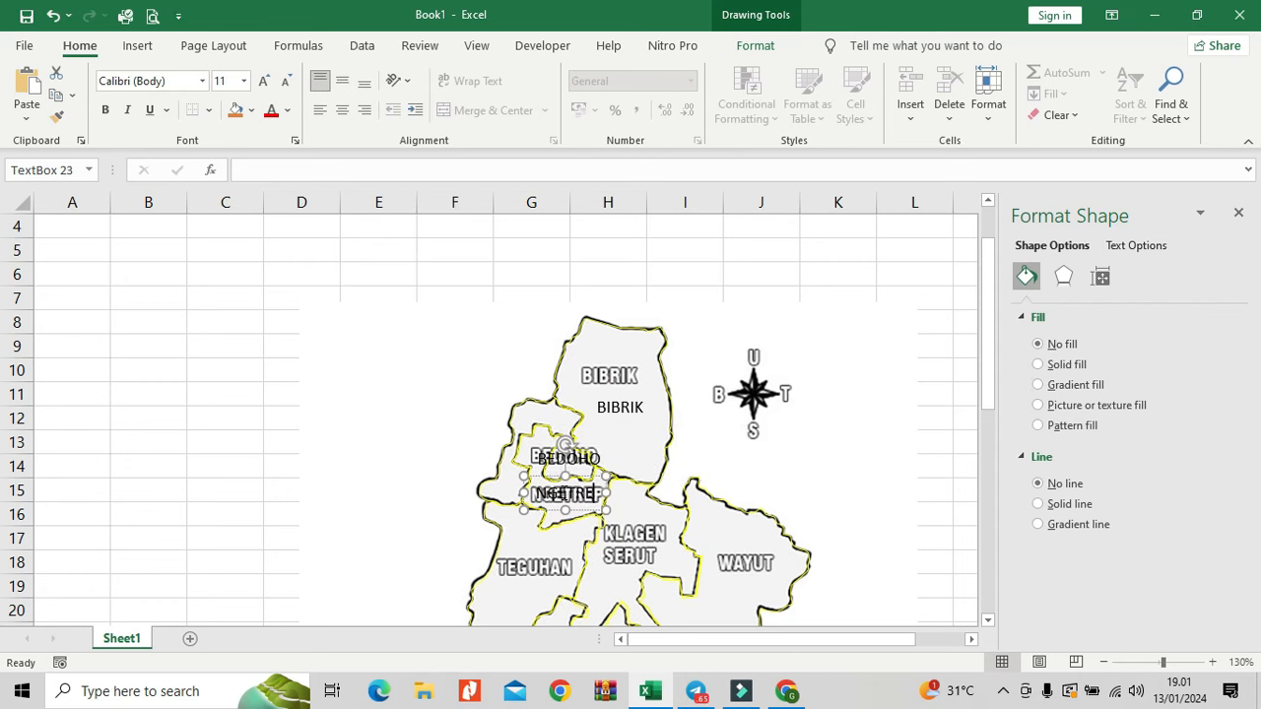
Step: Paste a BIBRIK text box into the KLAGEN SERUT region, change its text to KLAGEN SERUT and centre it over the picture's label
click(988, 619)
click(989, 619)
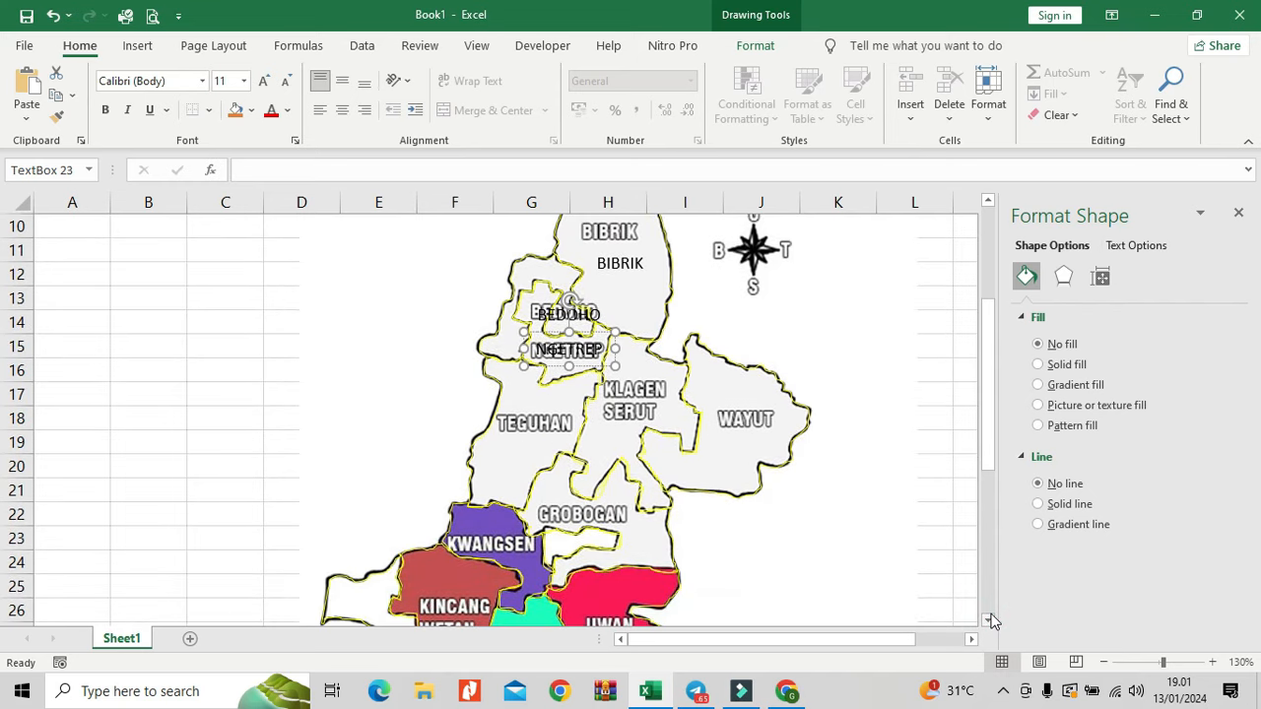
key(ctrl+v)
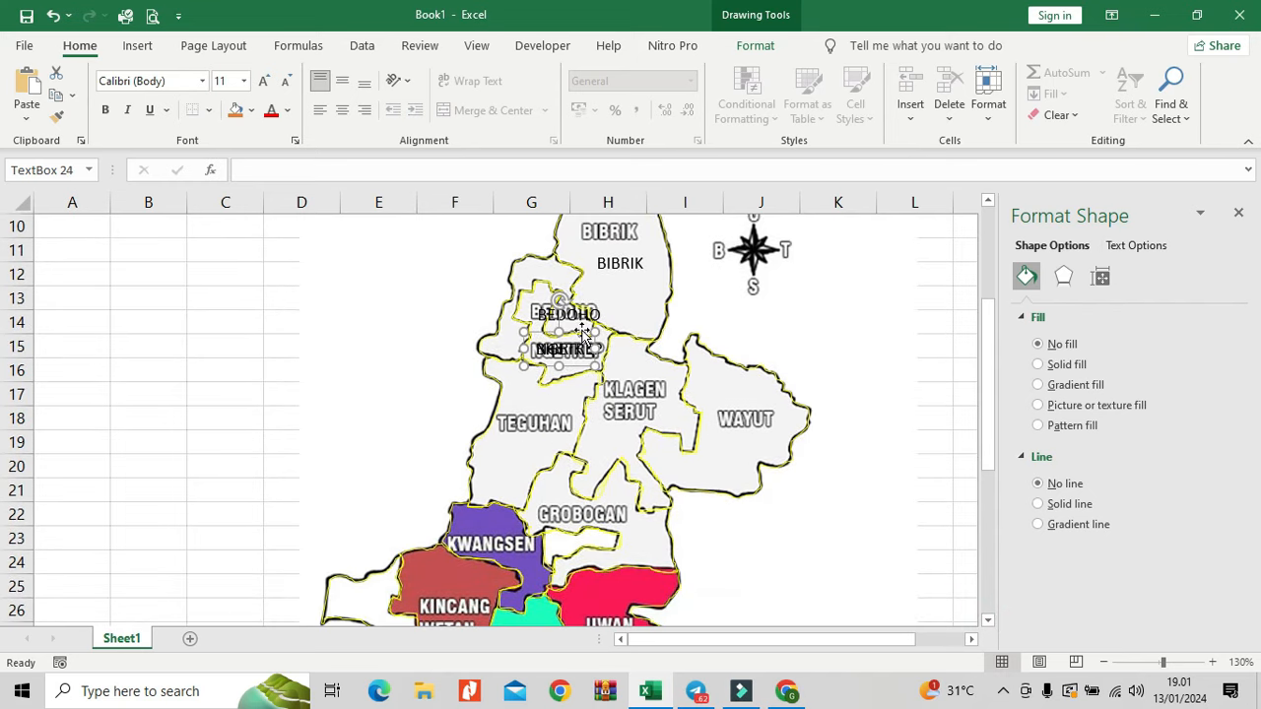
drag(578, 336, 648, 391)
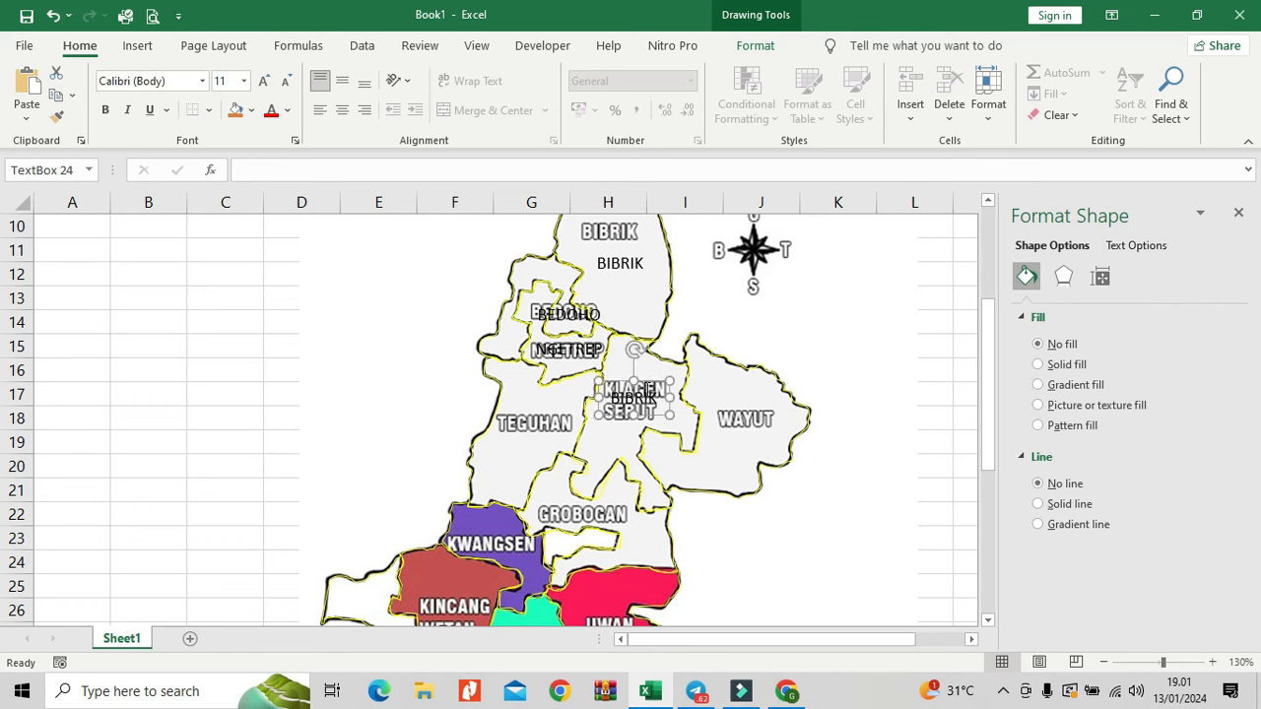
double_click(634, 397)
text(KLAGEN)
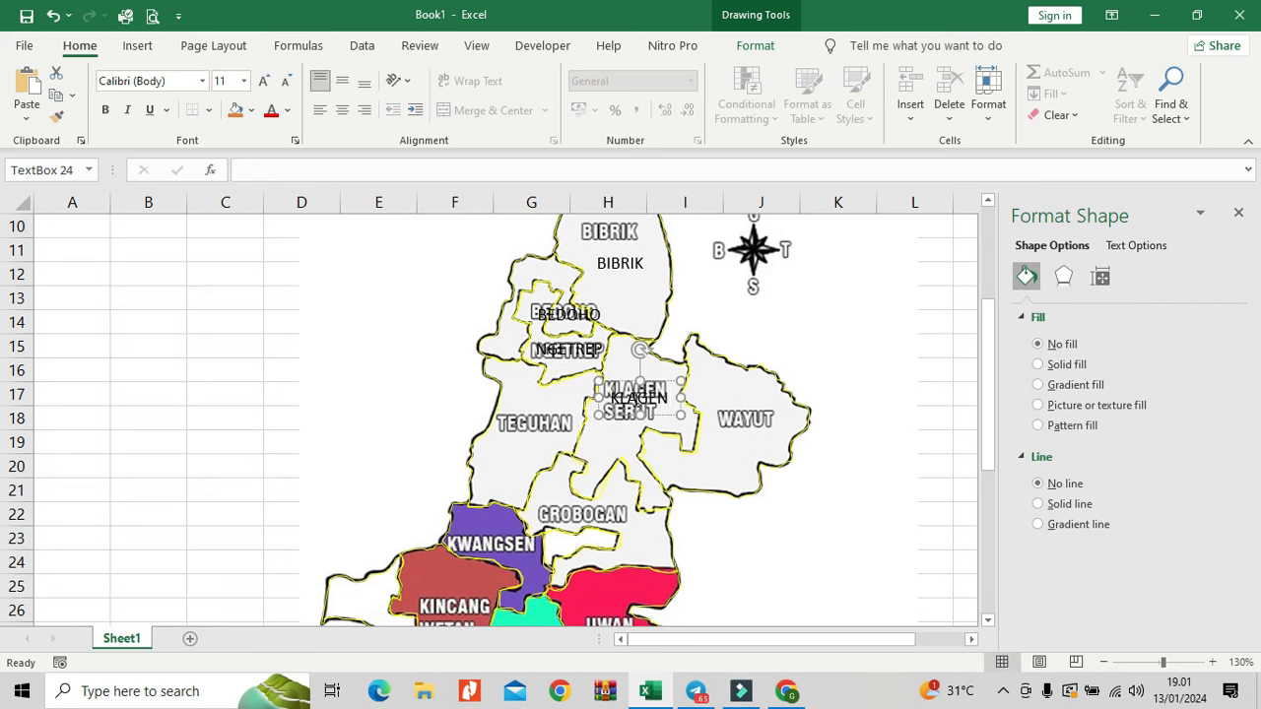
key(alt)
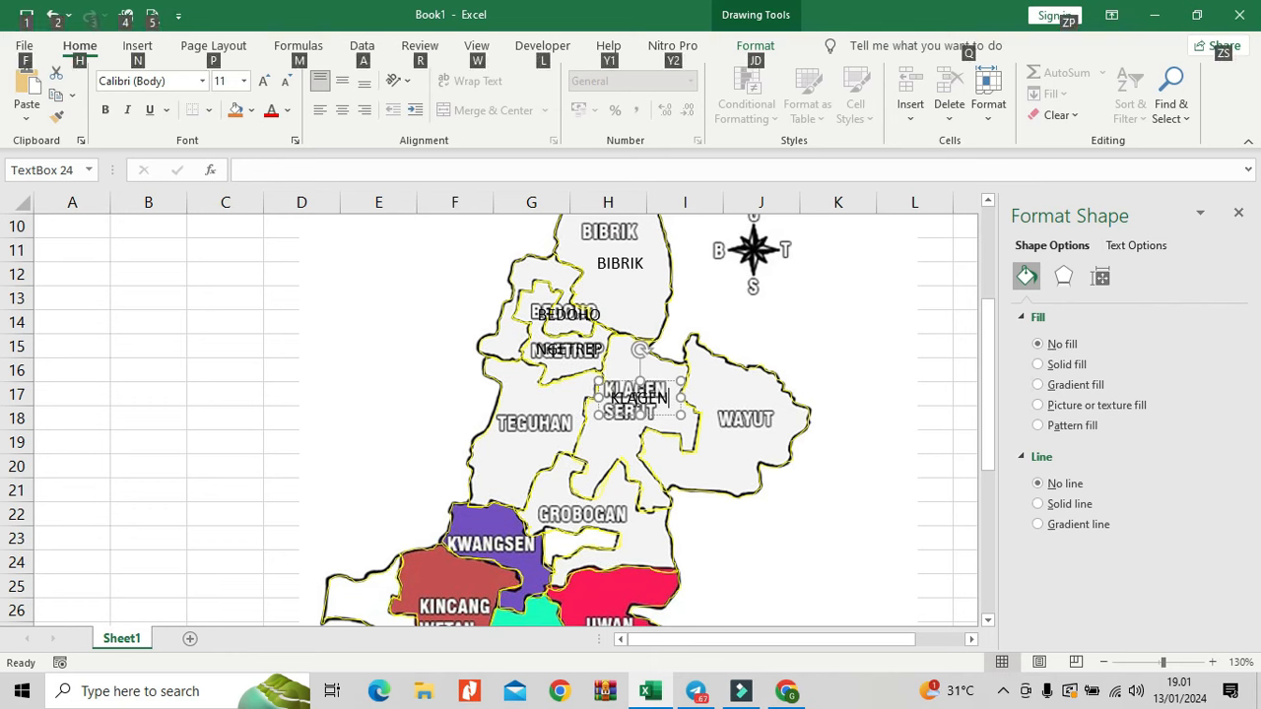
key(alt)
text(NSERUT)
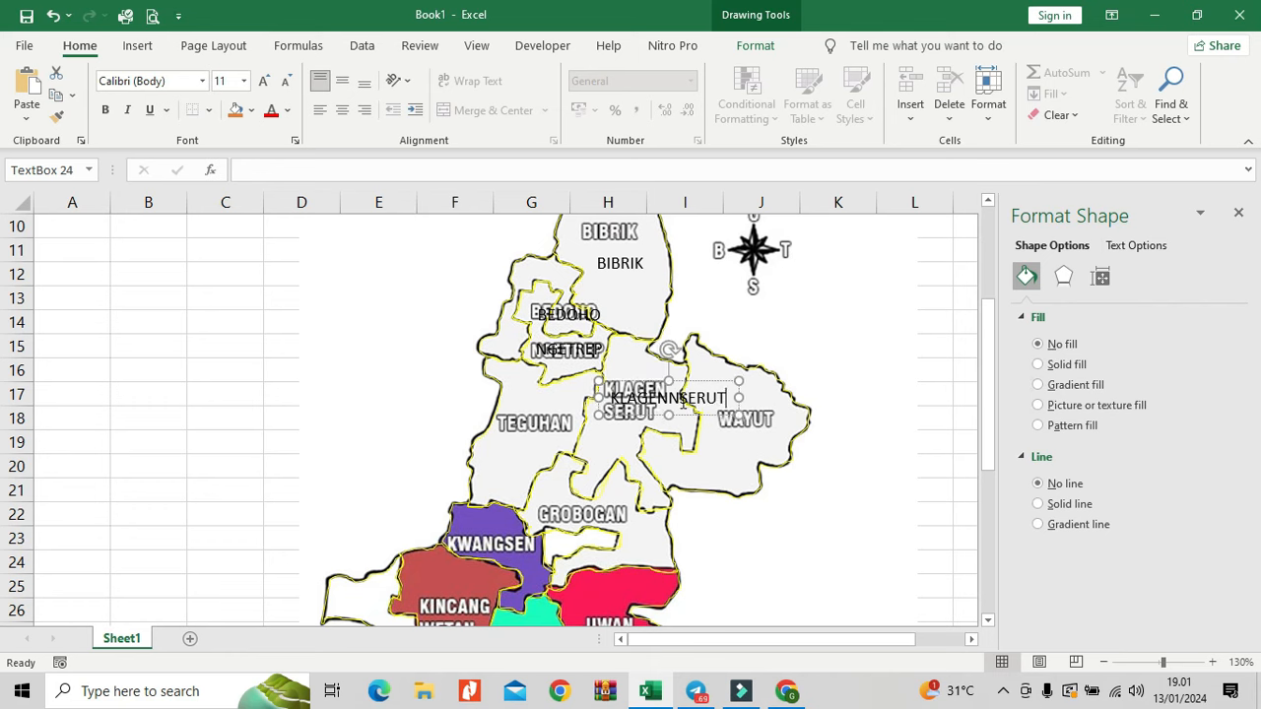
key(BackSpace)
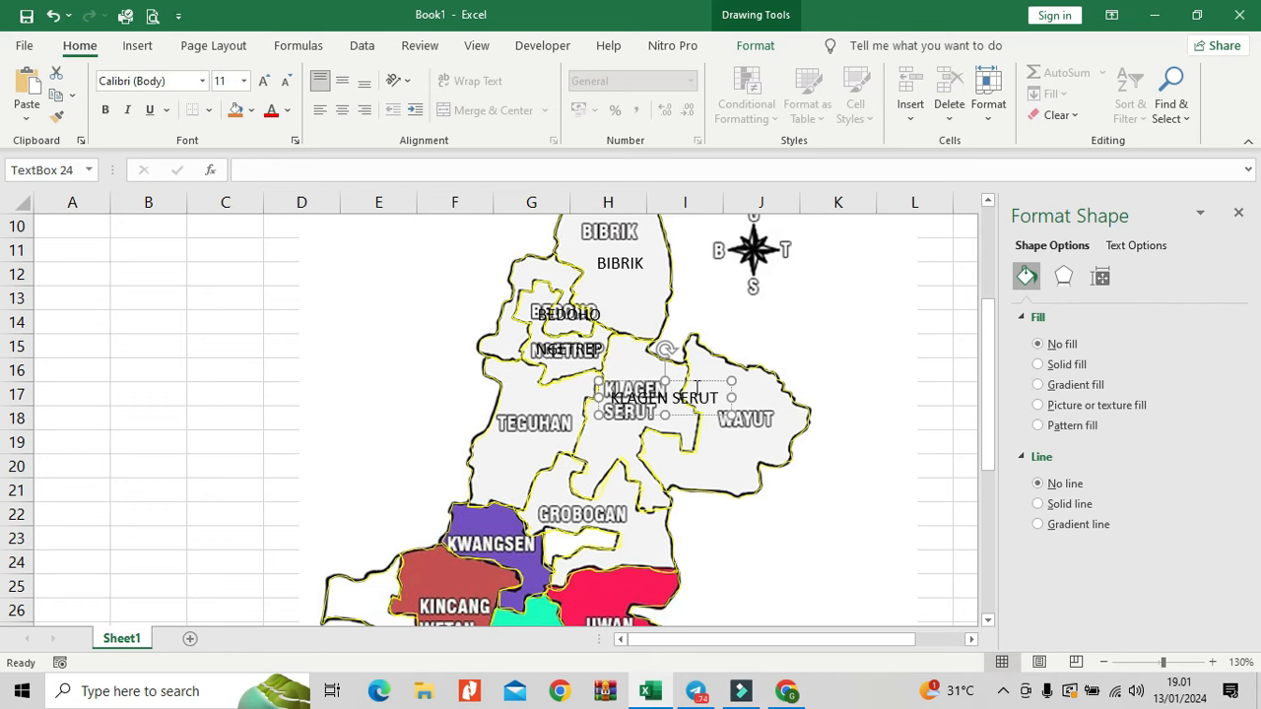
drag(695, 383, 669, 383)
Step: Paste a BIBRIK text box, place it just beneath the picture's WAYUT label and change its text to WAYUT
key(ctrl+v)
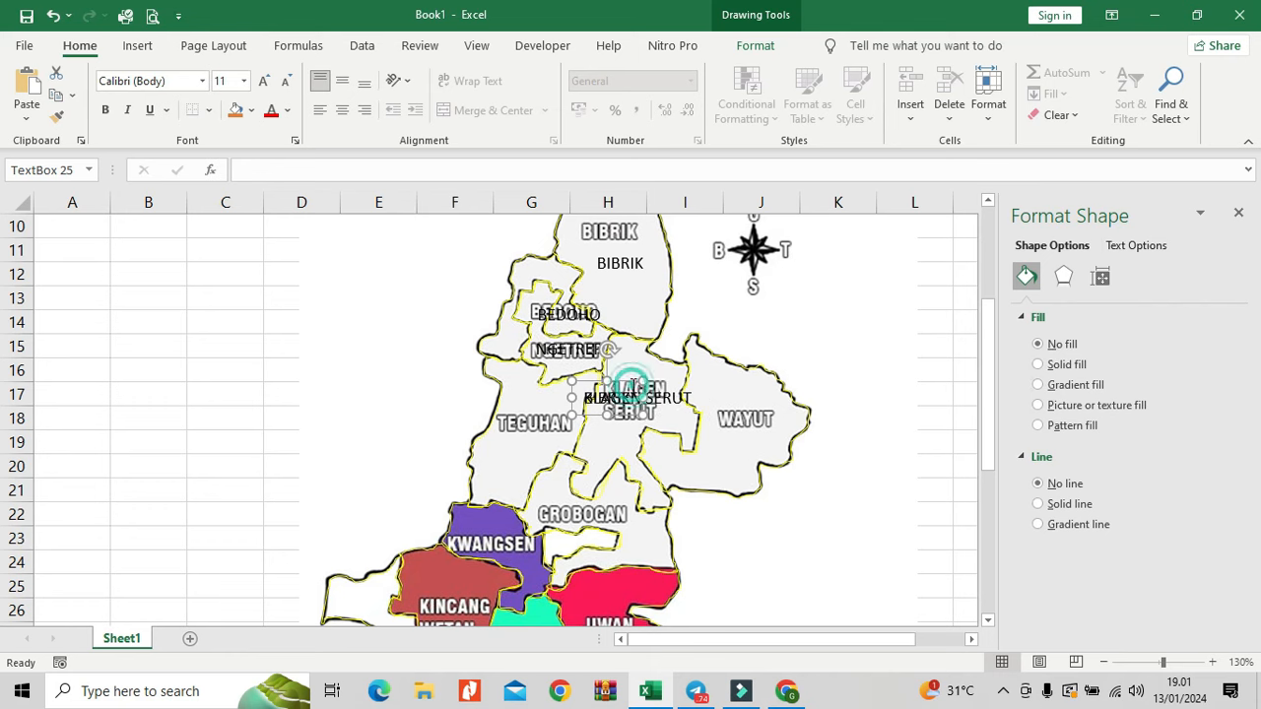
drag(631, 382, 749, 424)
double_click(748, 429)
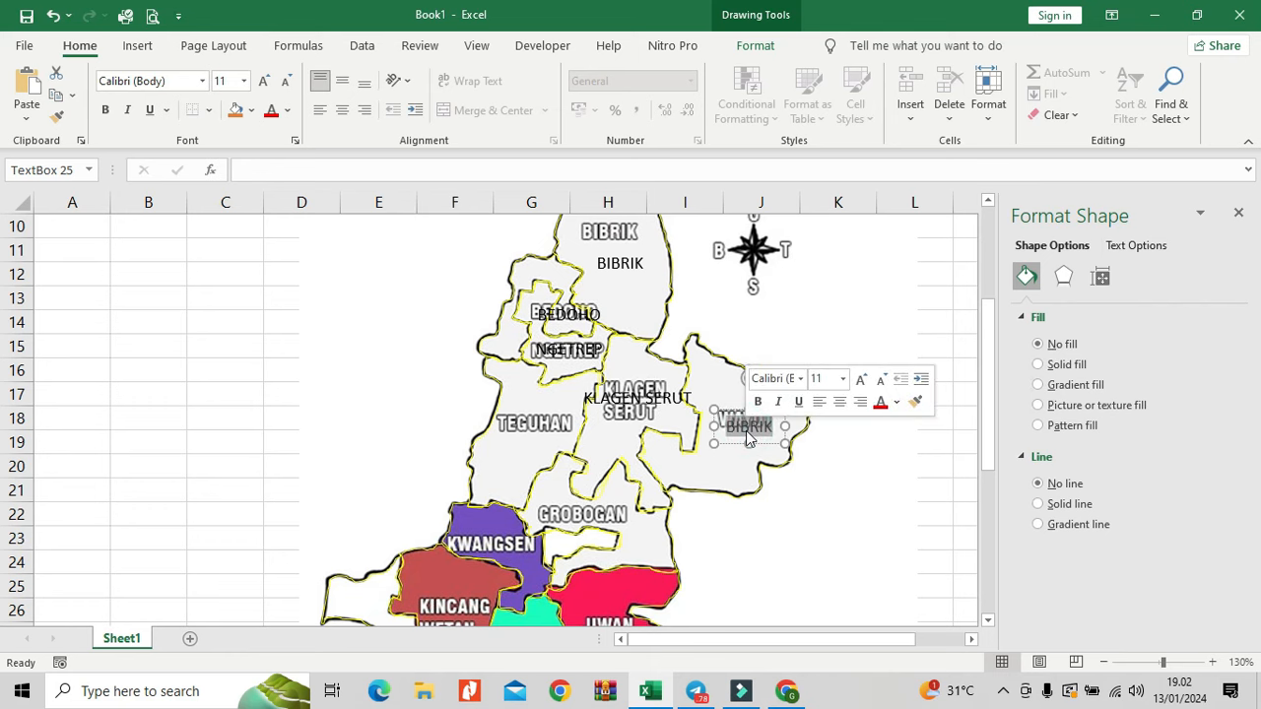
text(WAYUT)
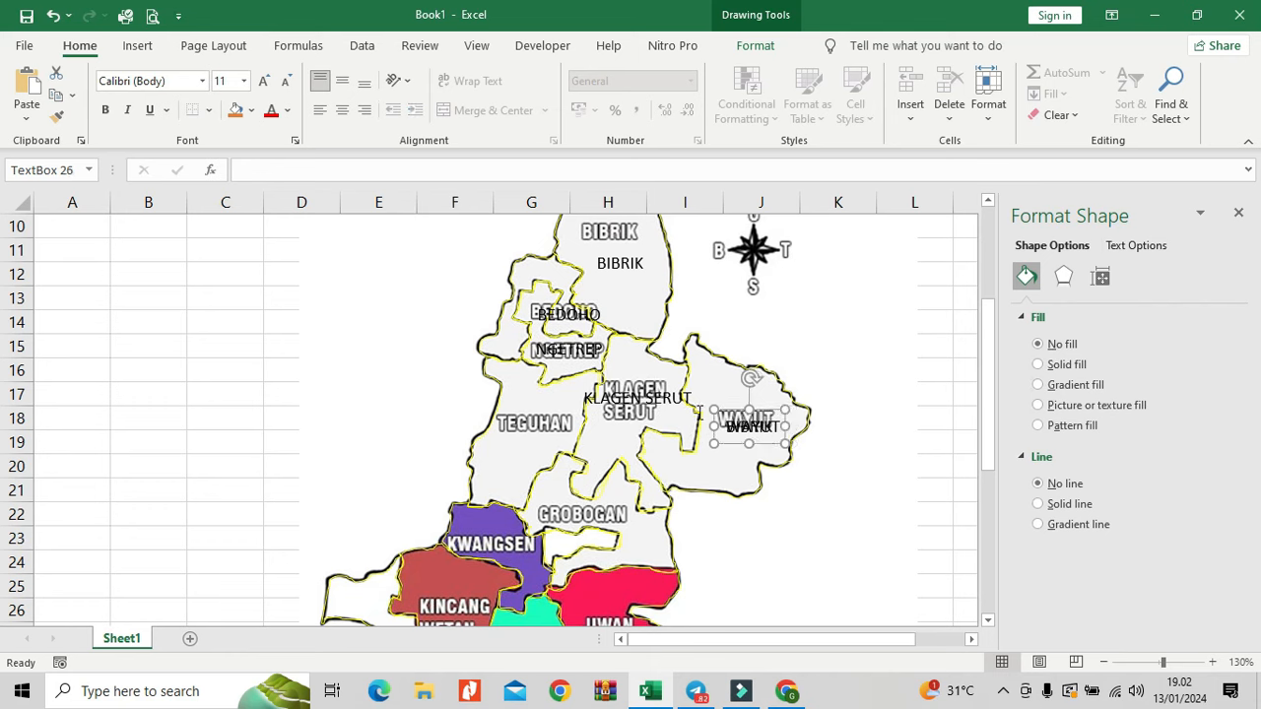
Step: Paste a BIBRIK text box, place it over the picture's TEGUHAN label and change its text to TEGUHAN
key(ctrl+v)
drag(746, 415, 544, 409)
double_click(541, 428)
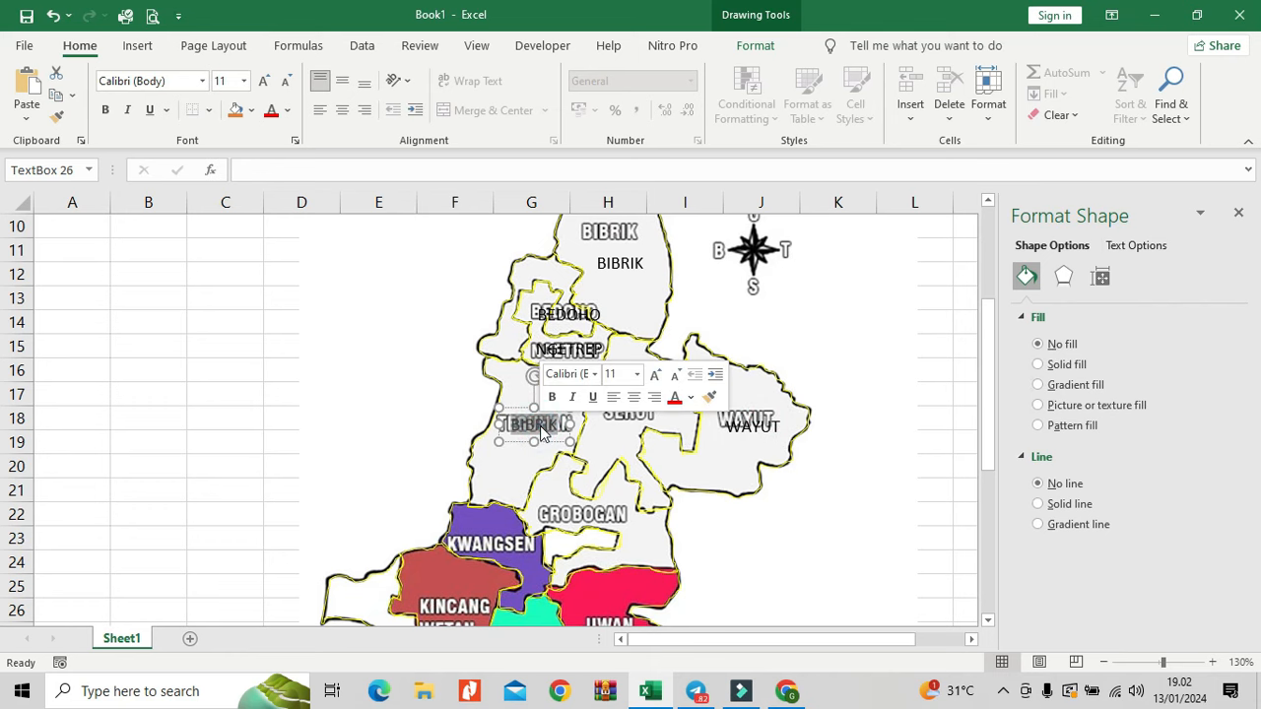
text(TEGUHAN)
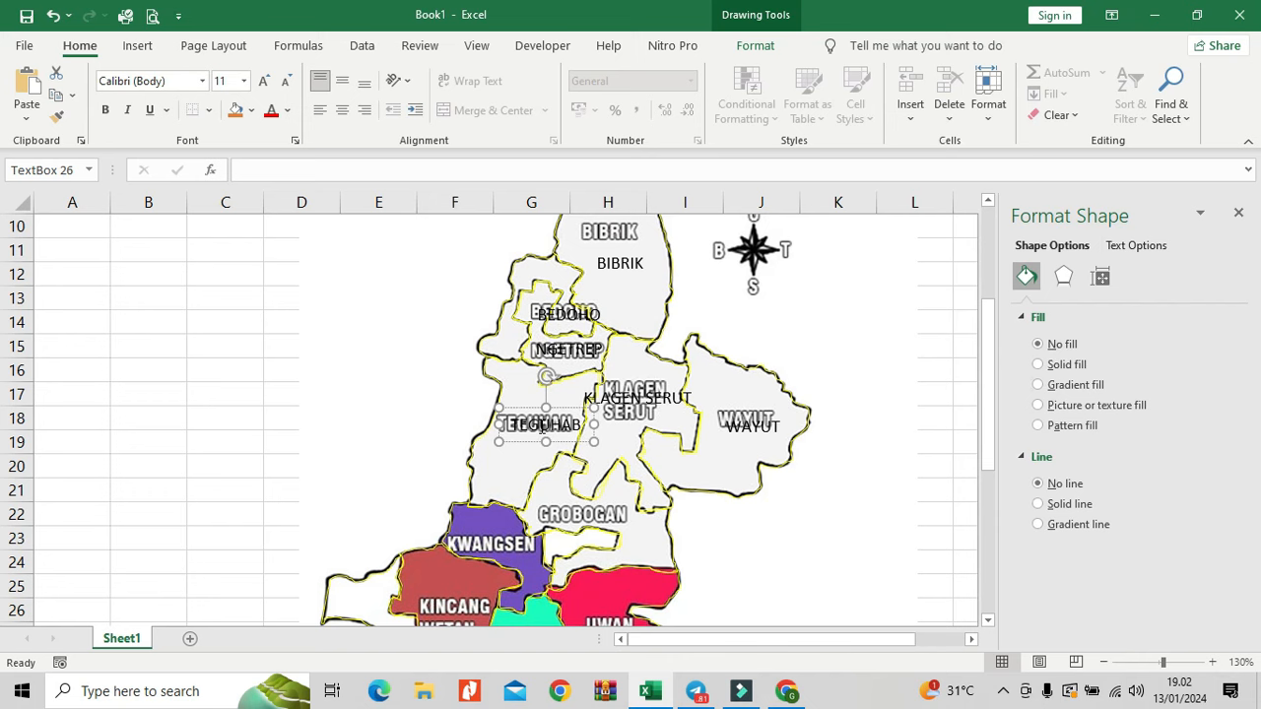
key(BackSpace)
text(N)
Step: Paste five more BIBRIK text boxes, placing one each on the GROBOGAN, KWANGSEN, KINCANG WETAN, SUKOLILO and JIWAN regions
scroll(778, 468, down, 1)
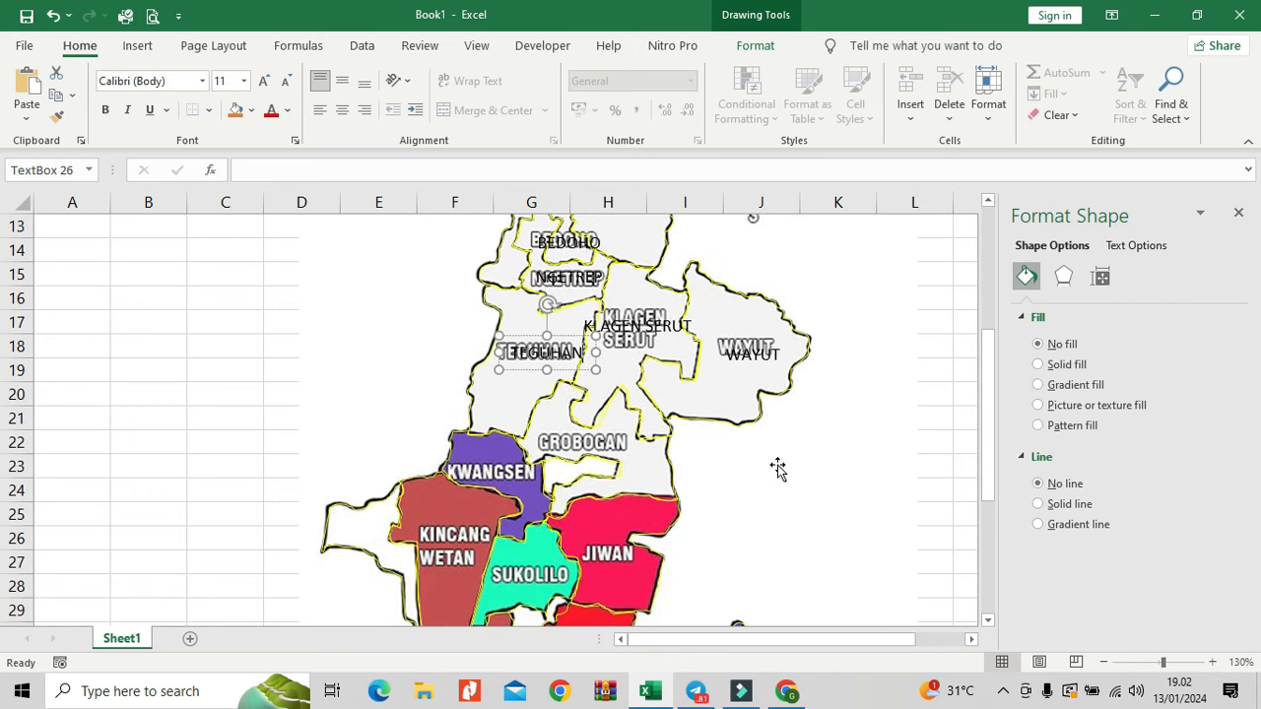
key(ctrl+v)
drag(549, 334, 587, 455)
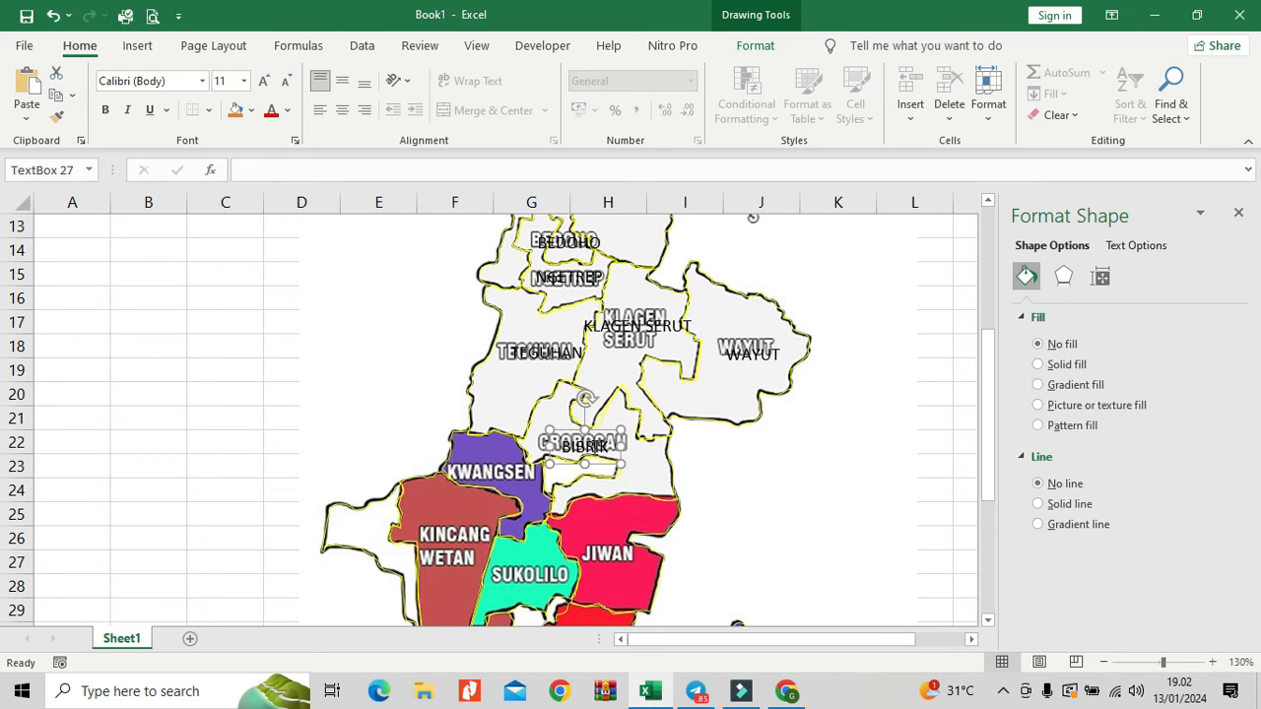
key(ctrl+v)
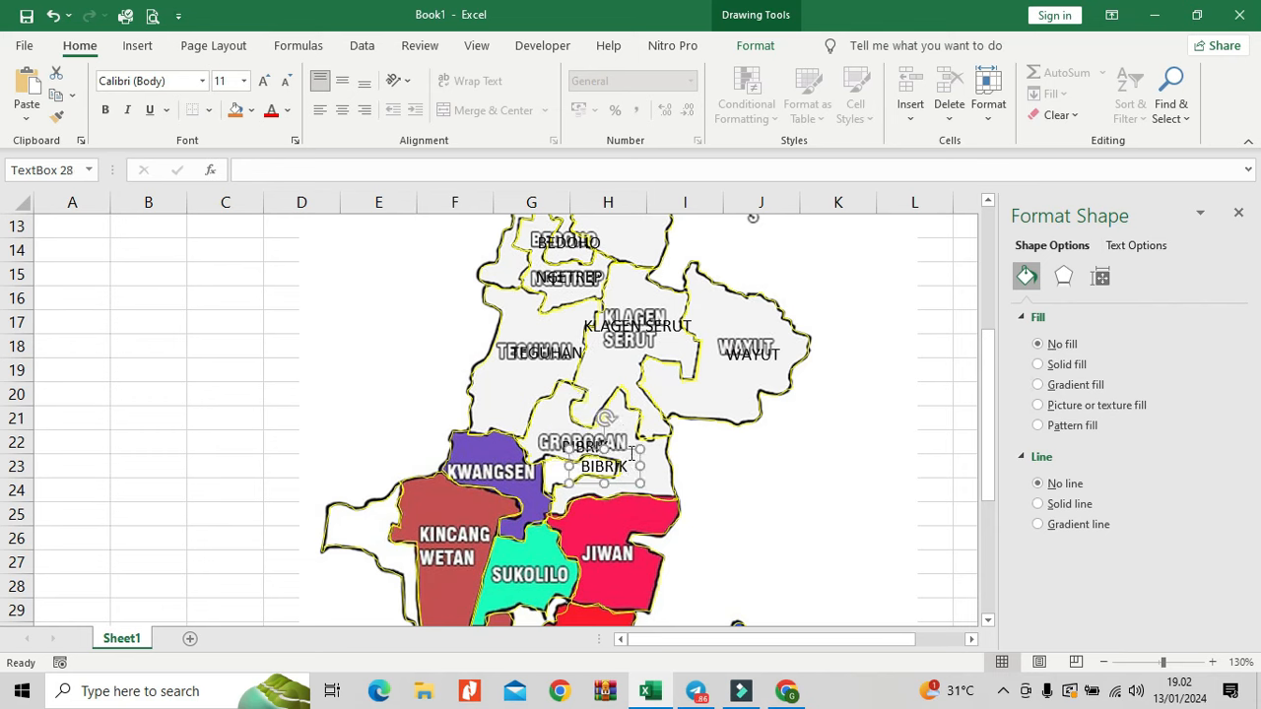
drag(627, 452, 500, 438)
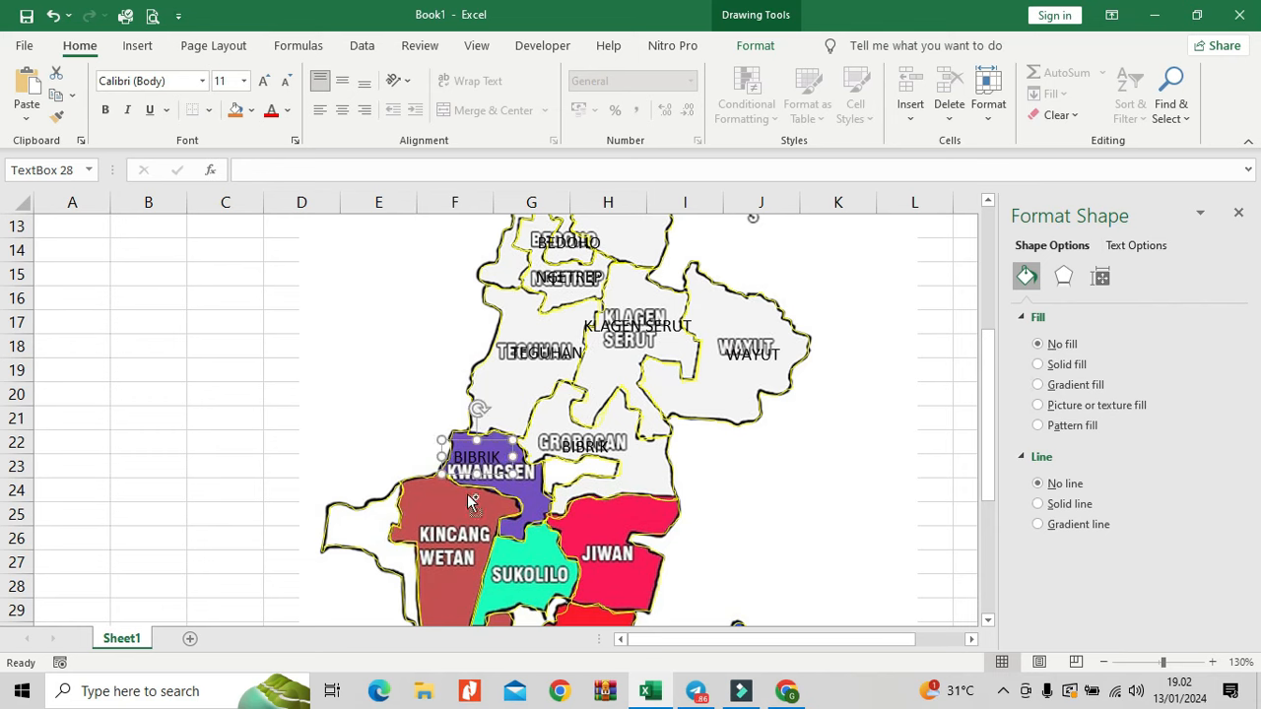
key(ctrl+v)
drag(510, 460, 464, 499)
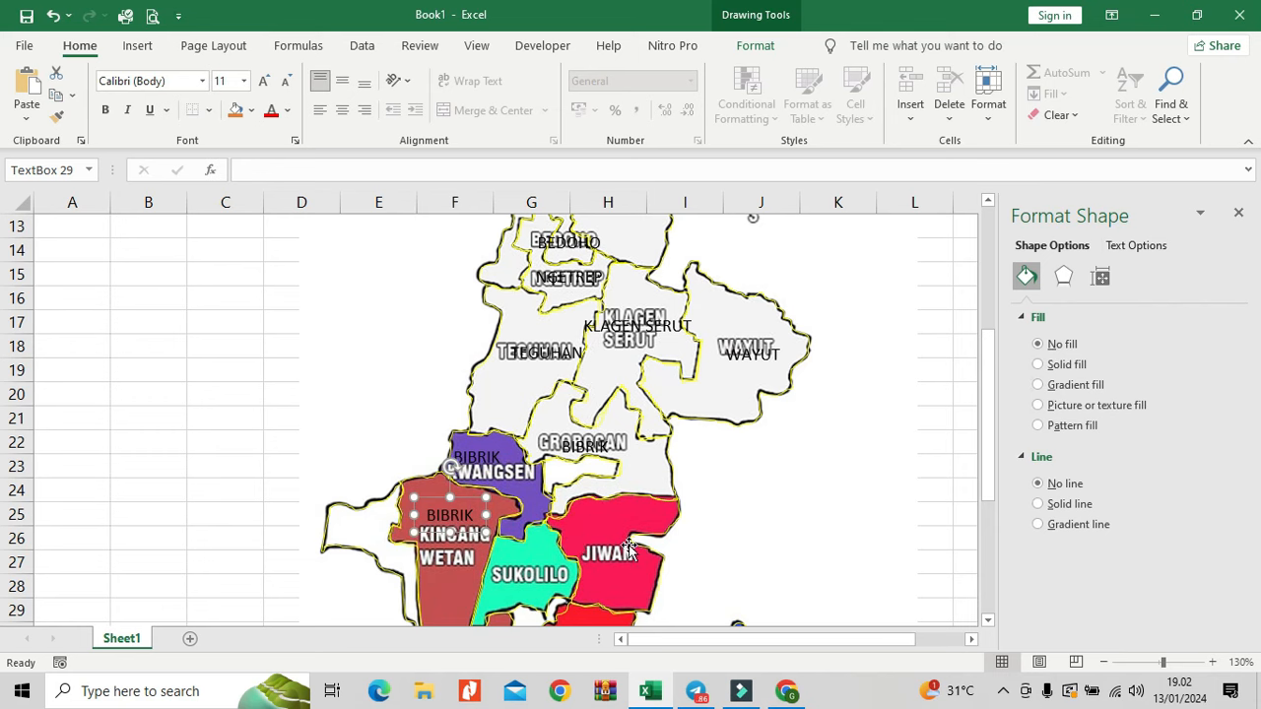
key(ctrl+v)
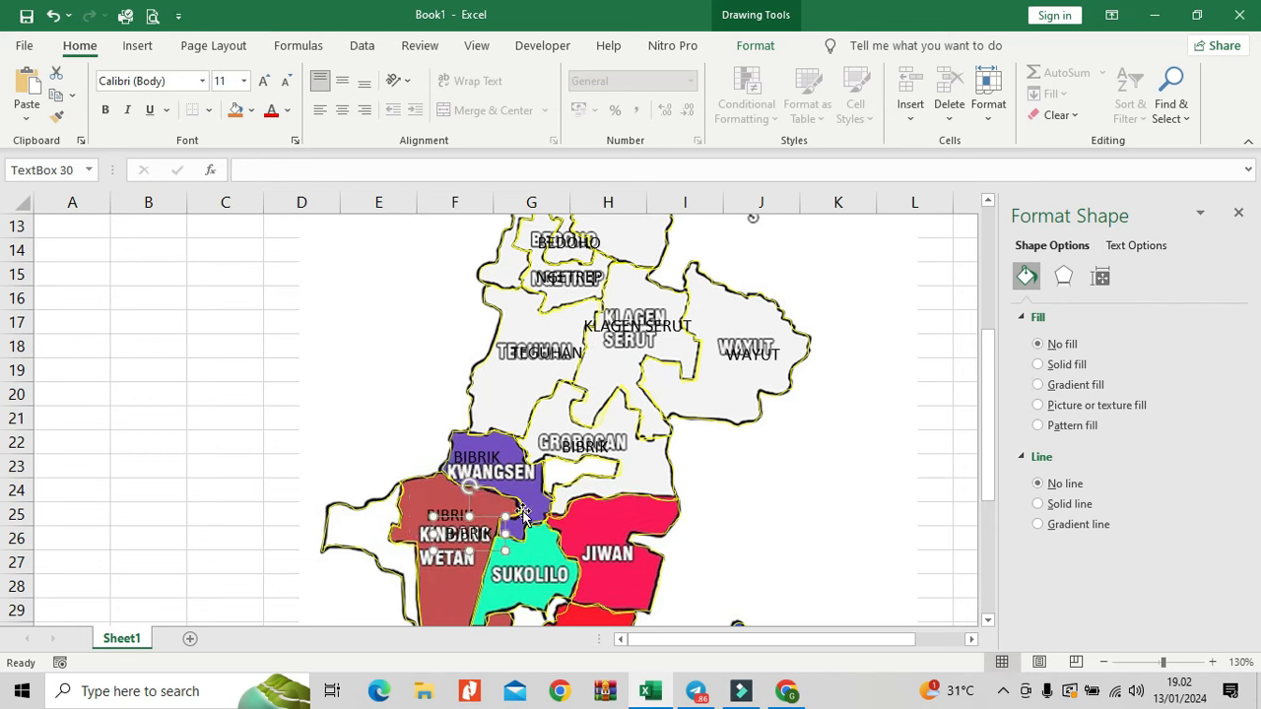
drag(486, 518, 548, 553)
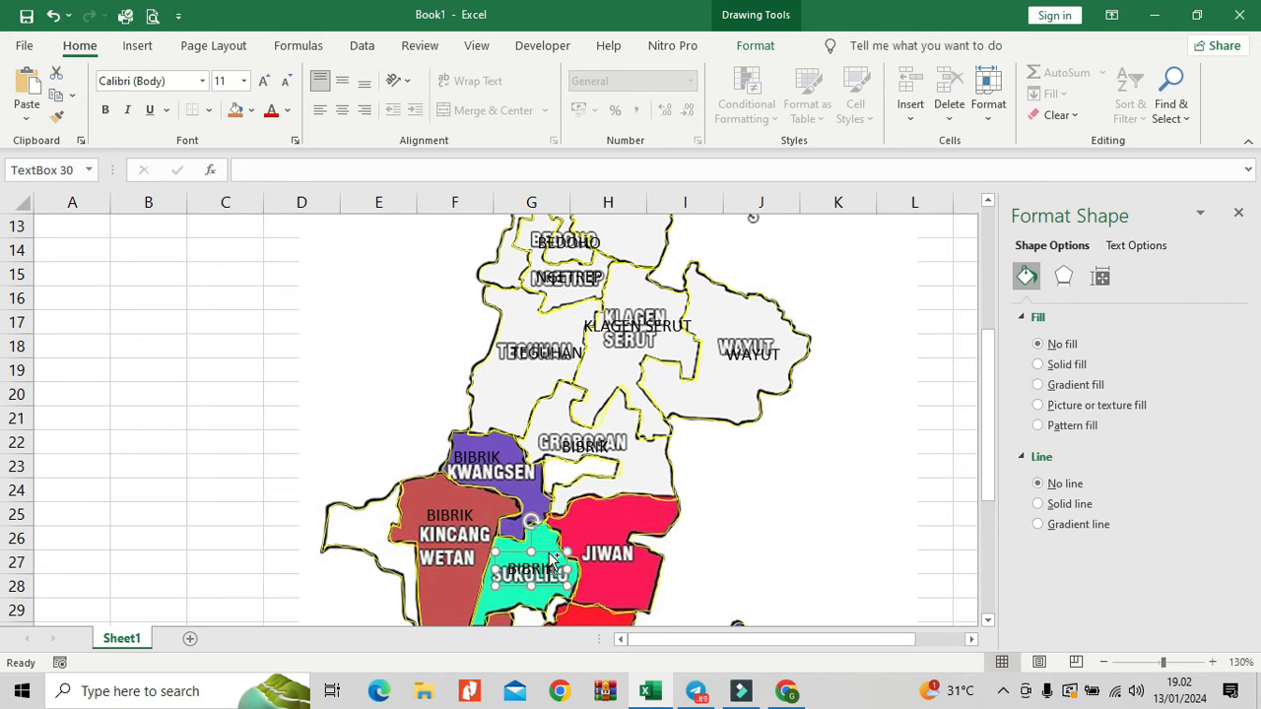
key(ctrl+v)
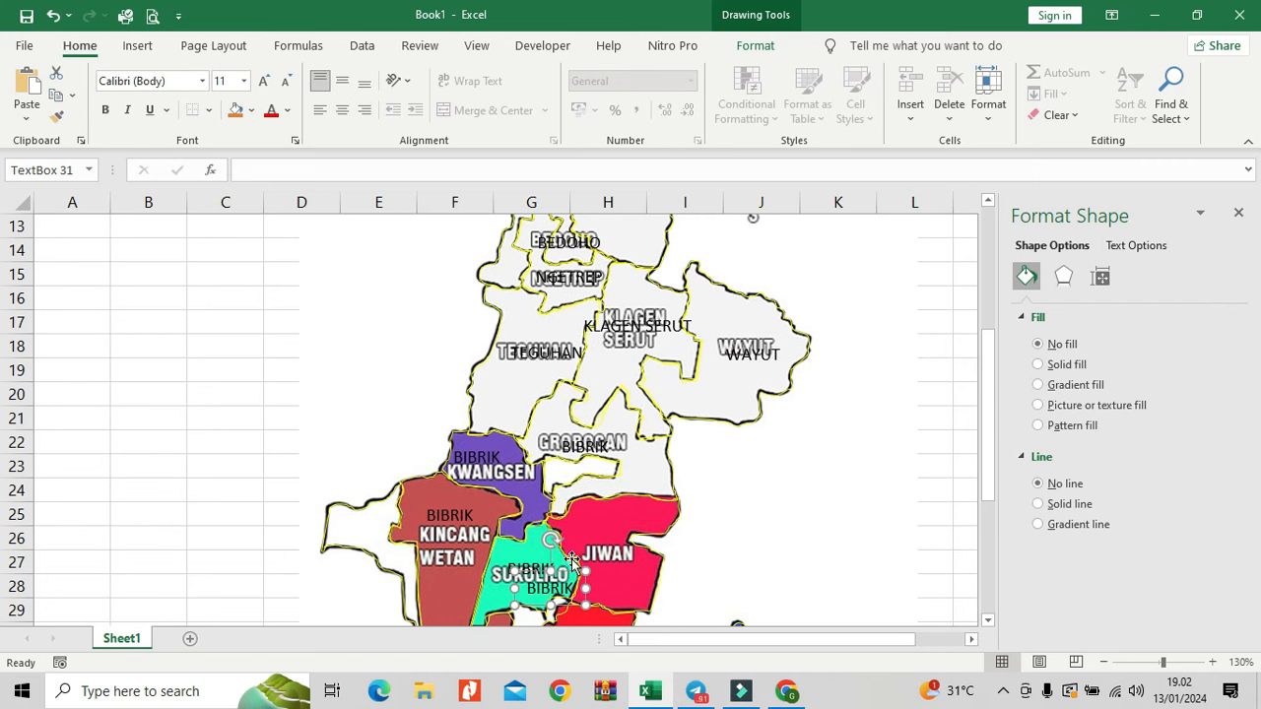
drag(570, 569, 627, 524)
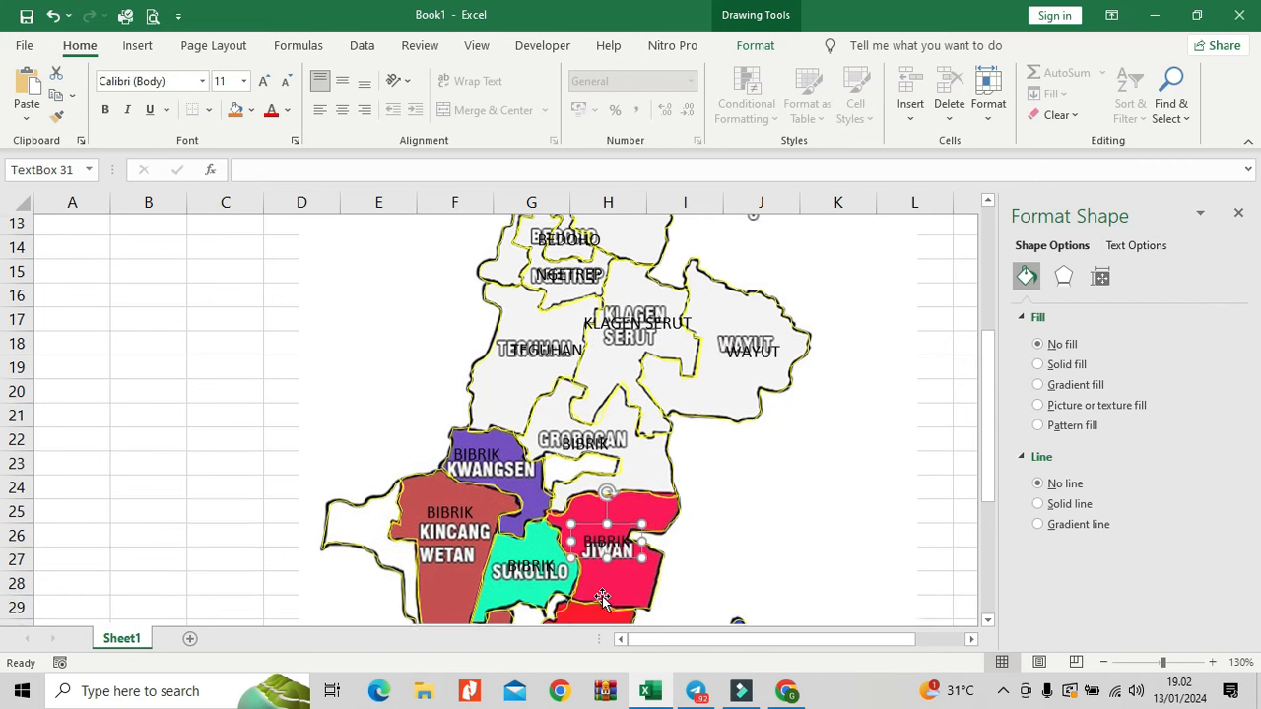
Step: Change the text box in the GROBOGAN region to GROBOGAN and the one in the brown region to KINCANG WETAN on two lines
scroll(604, 589, down, 2)
scroll(604, 589, up, 1)
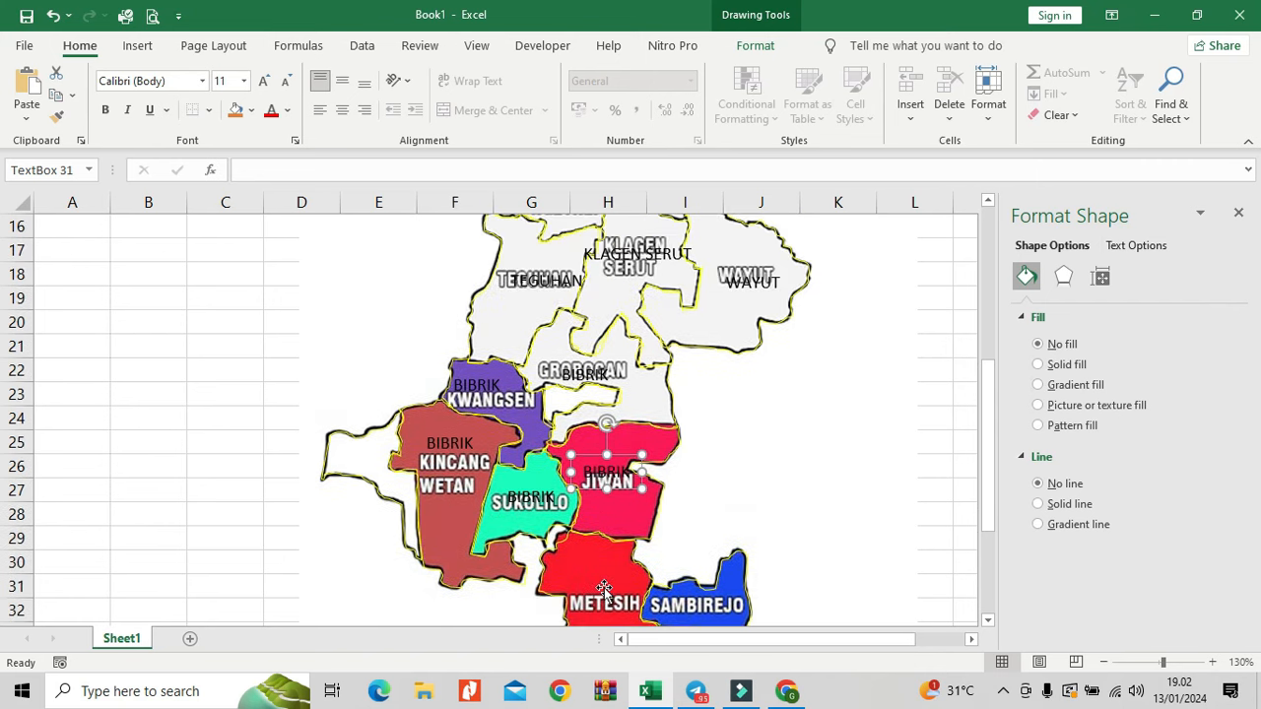
click(599, 373)
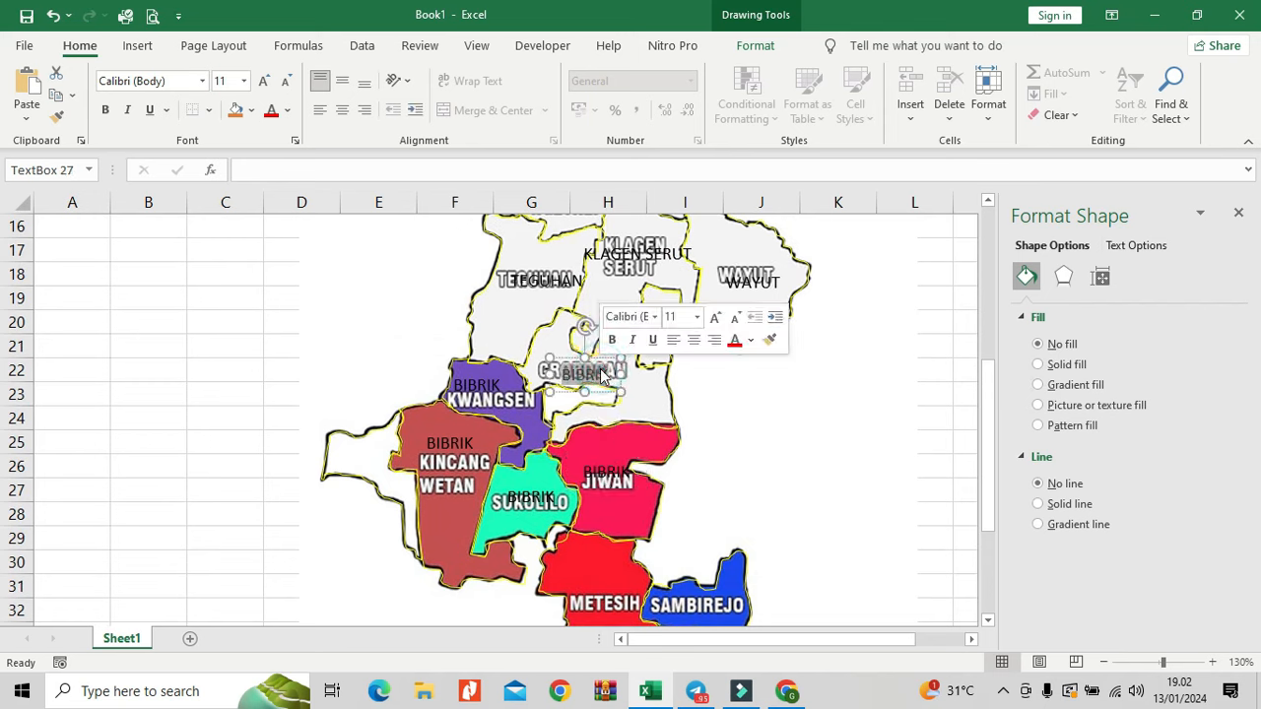
text(GROBOGAN)
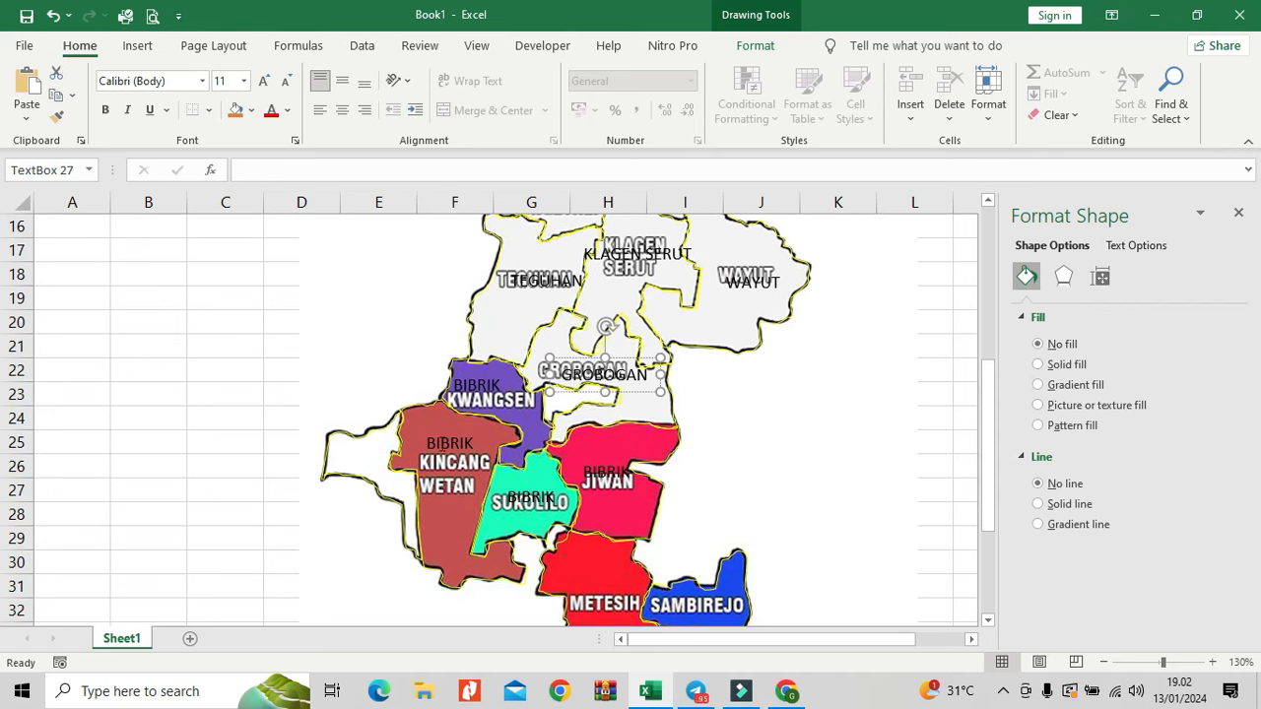
double_click(449, 443)
text(KINCANG)
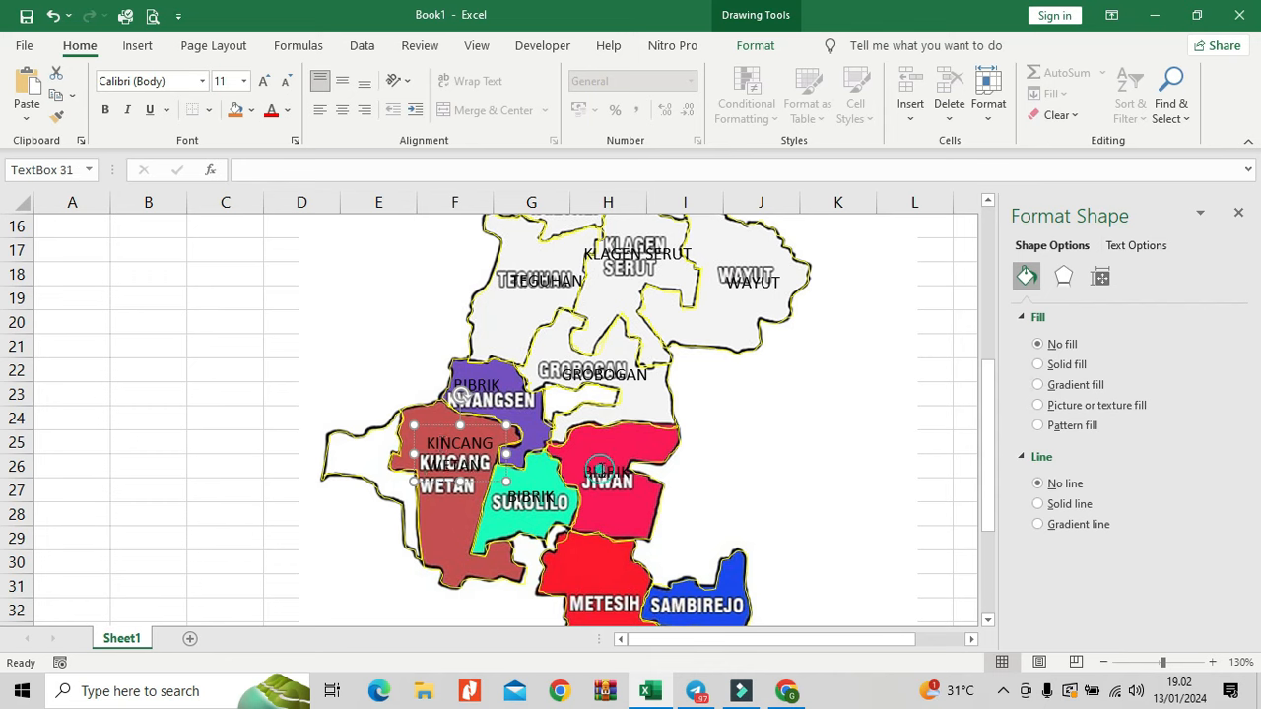
Step: Change the text box in the pink-red region to JIWAN and the one in the turquoise region to SUKOLILO
double_click(604, 474)
text(JIWAN)
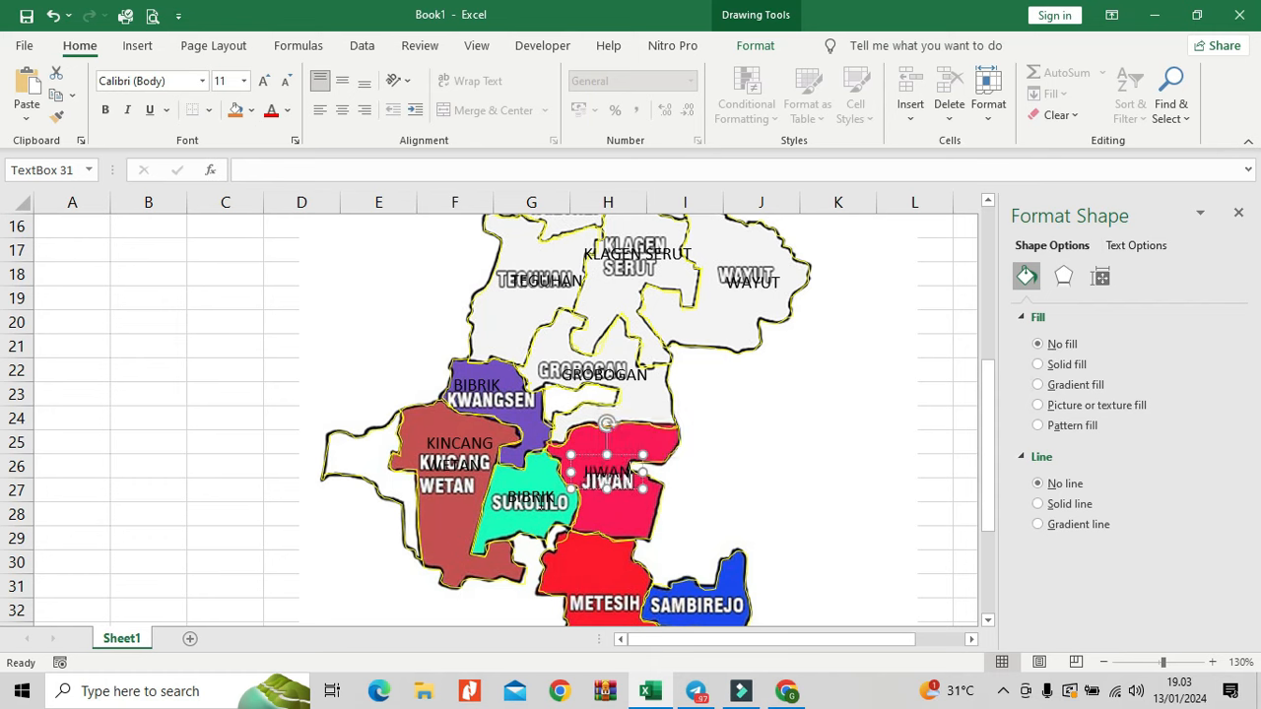
double_click(541, 500)
text(SUKOLILO)
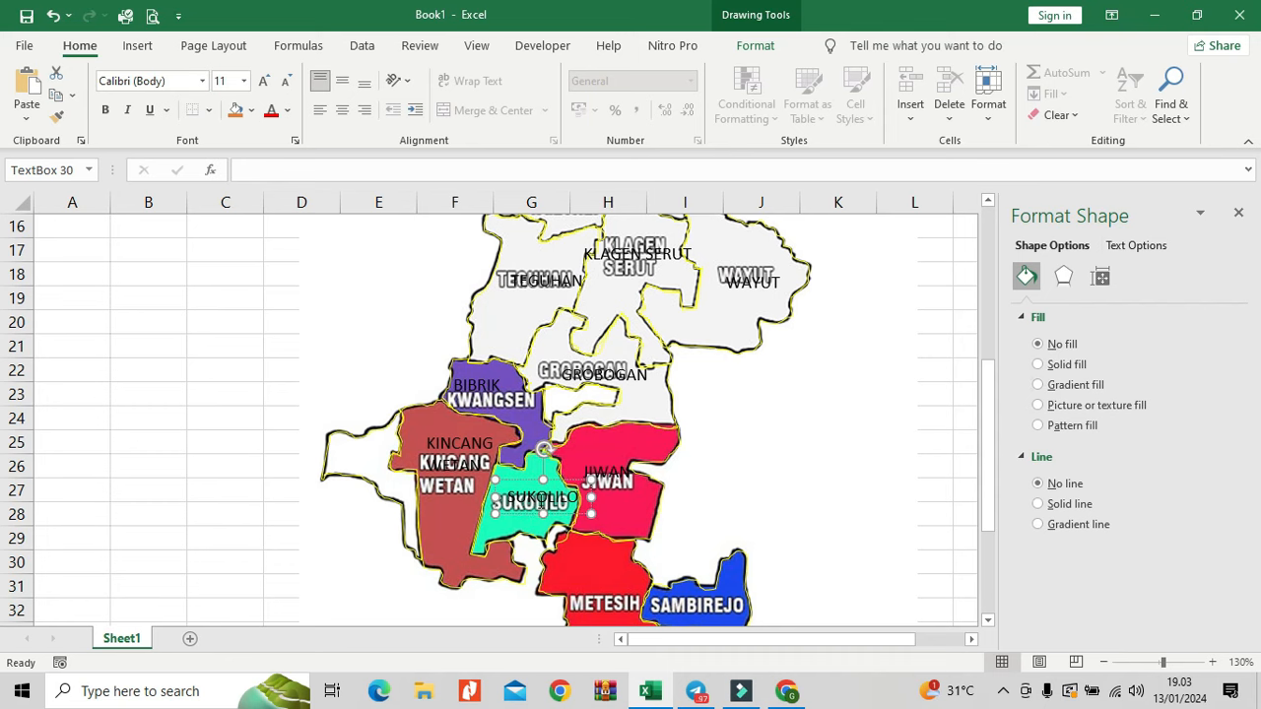
Step: Paste a BIBRIK text box, place it on the red METESIH region and change its text to METESEH
scroll(541, 500, down, 1)
key(ctrl+v)
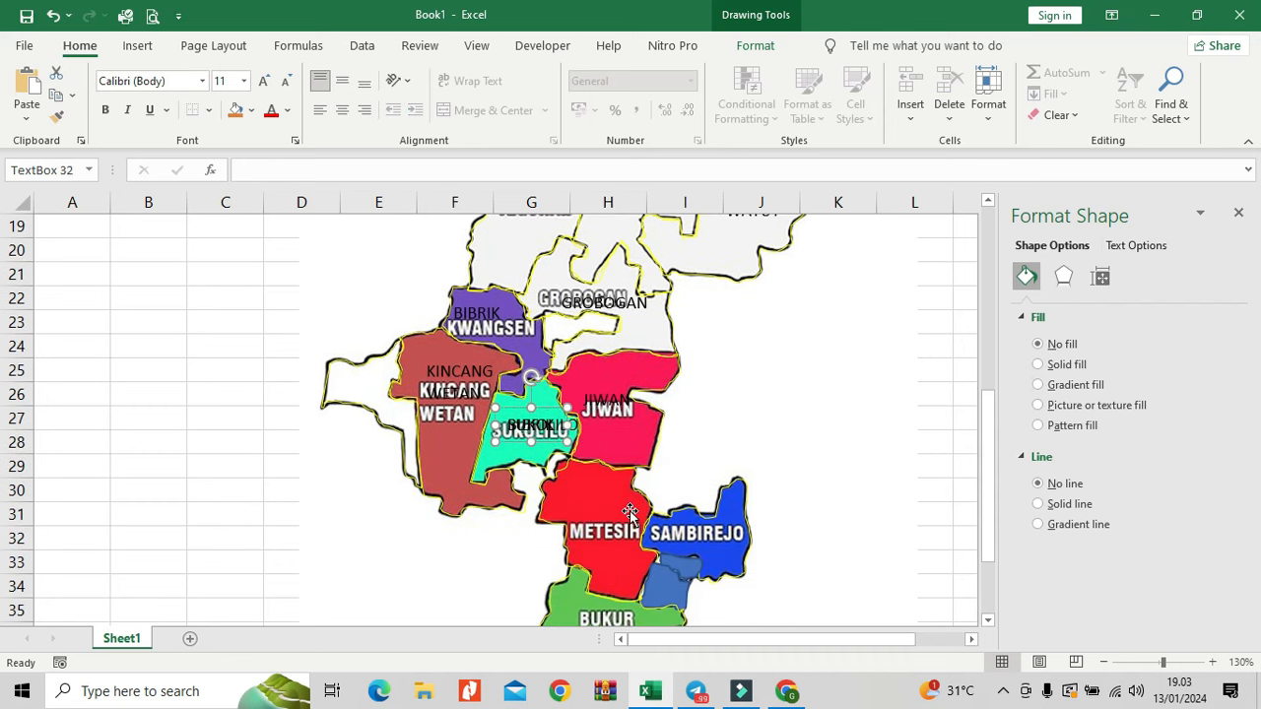
drag(548, 425, 612, 504)
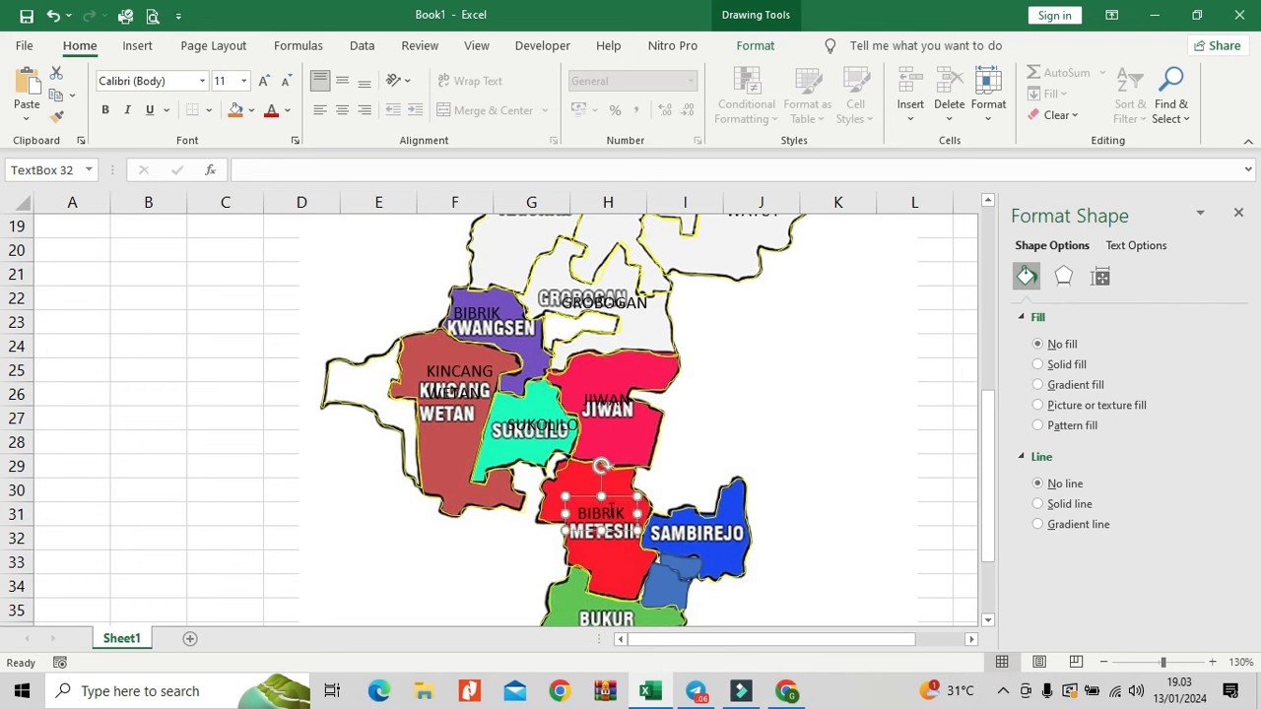
double_click(609, 512)
text(METESEH)
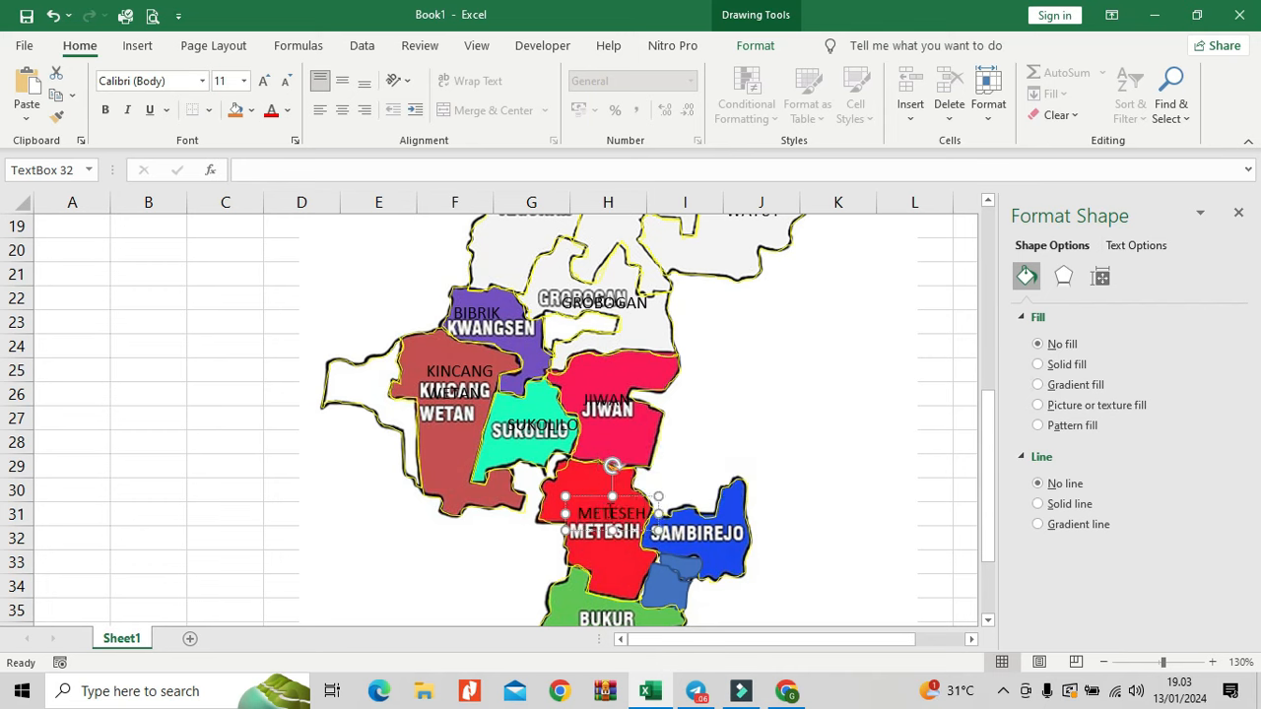
Step: Paste another BIBRIK text box, place it on the blue region and change its text to SAMBIREJO
key(ctrl+v)
drag(627, 498, 714, 517)
double_click(692, 535)
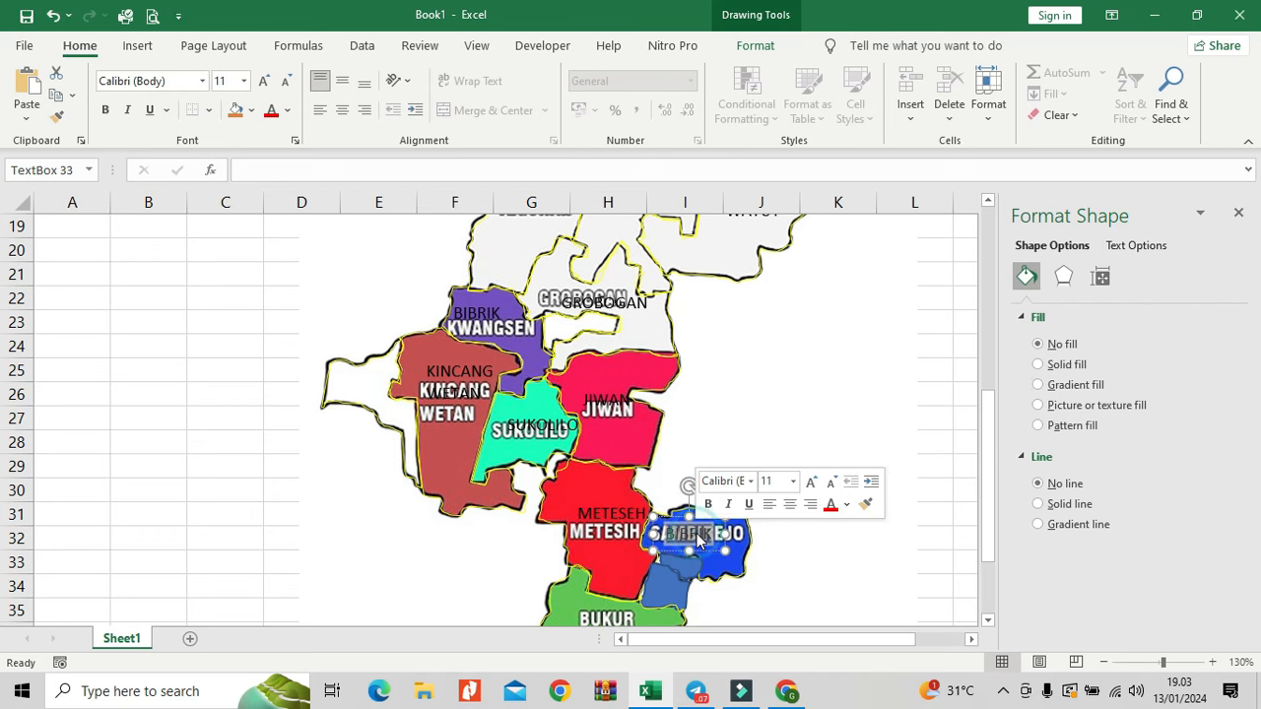
text(SAMBIREJO)
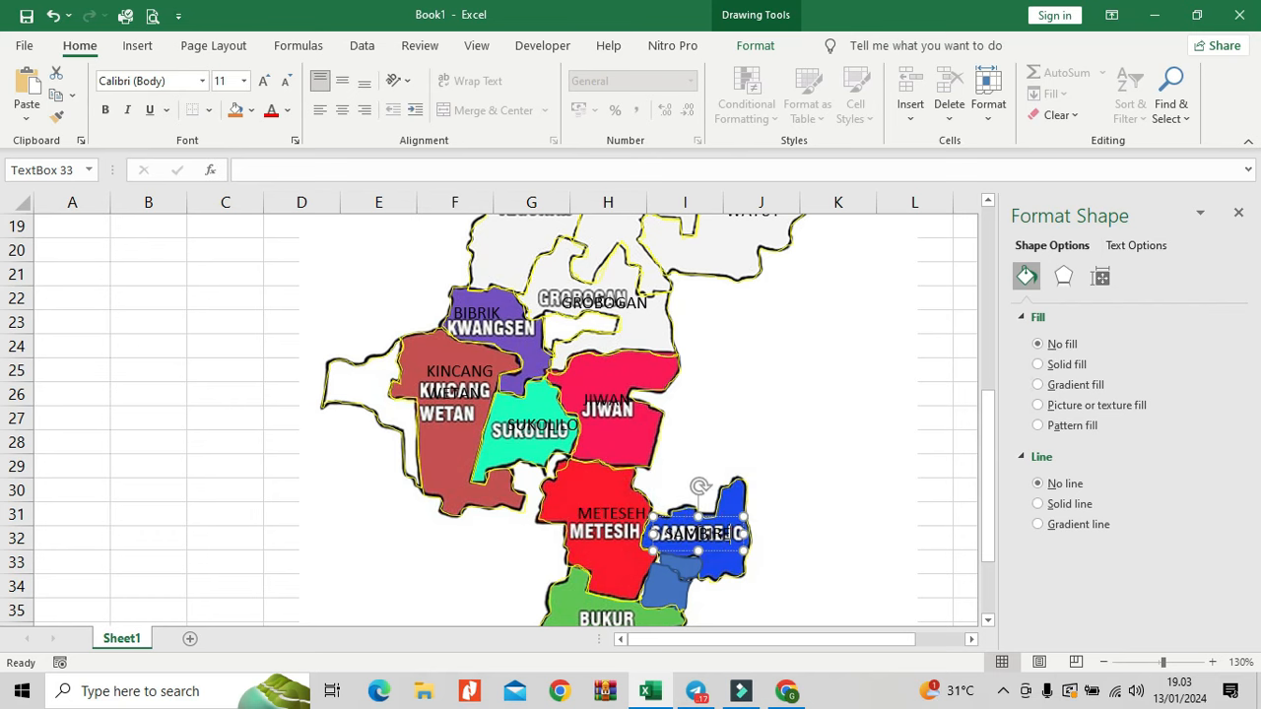
Step: Paste another BIBRIK text box, place it on the green region and change its text to BUKUR
scroll(713, 549, down, 2)
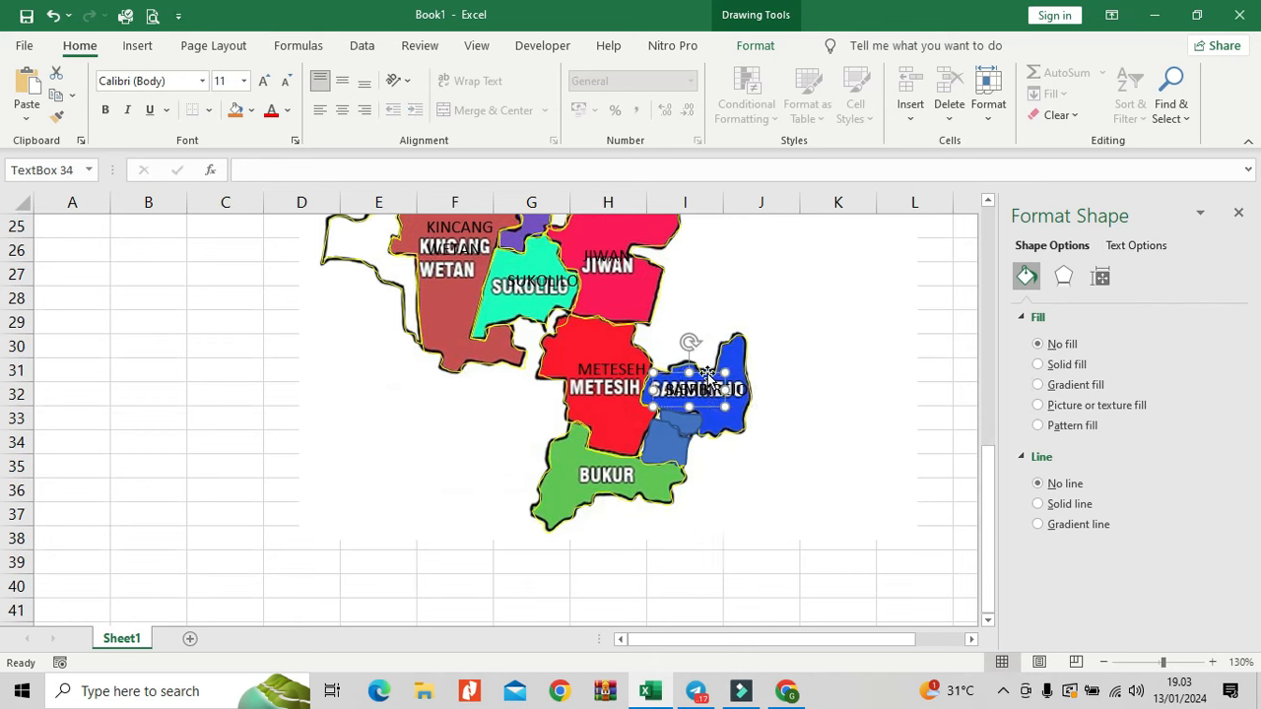
click(677, 421)
drag(678, 420, 578, 482)
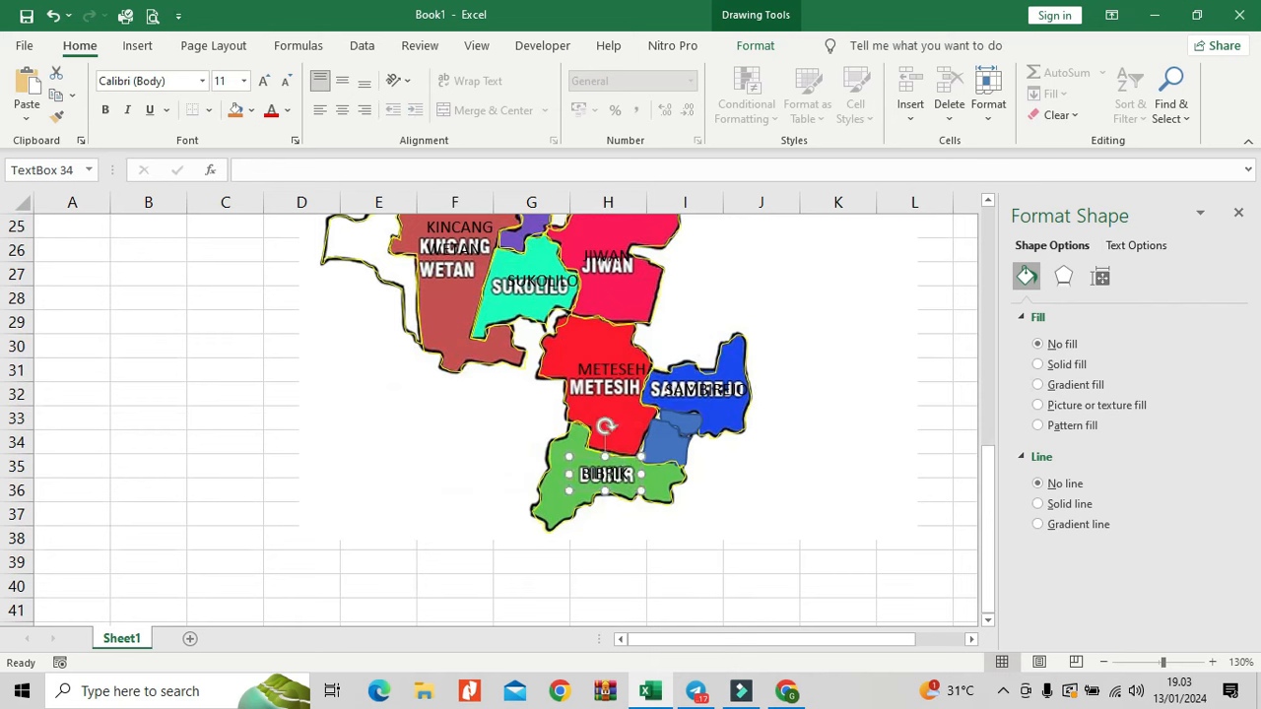
double_click(606, 475)
text(BUKUR)
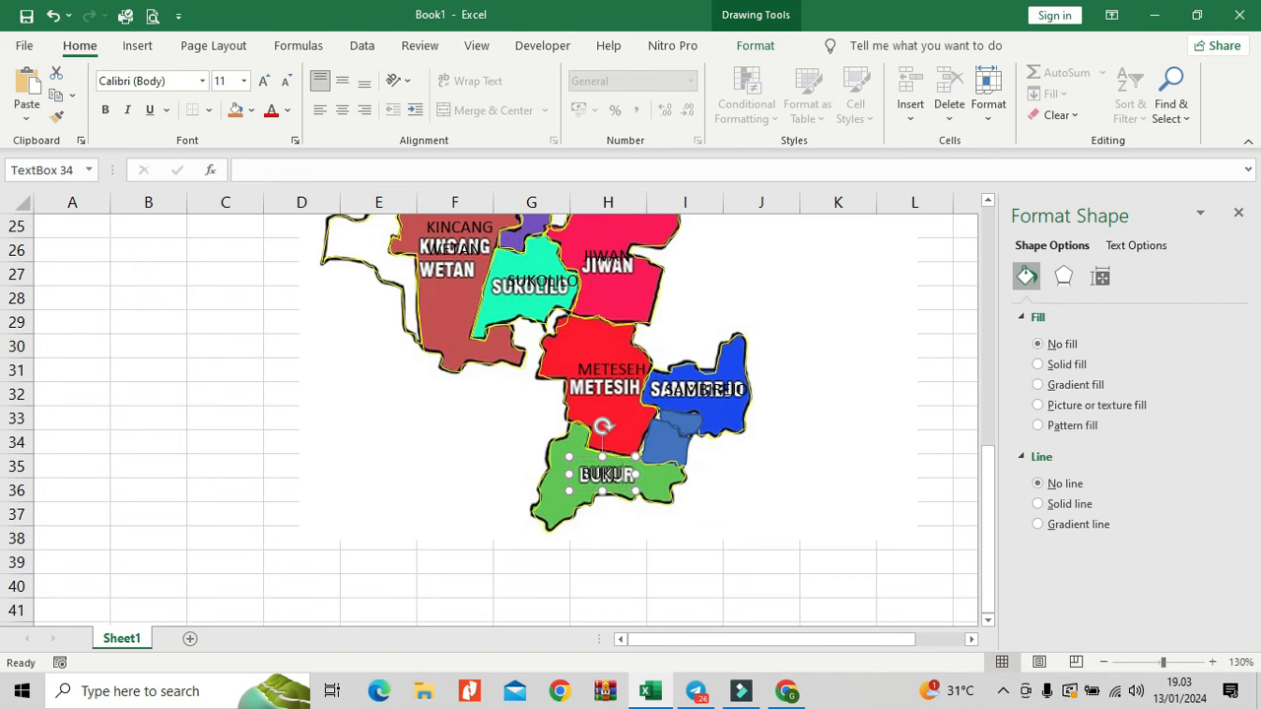
Step: Delete the source map picture behind the traced outlines and text labels
click(774, 488)
scroll(715, 464, up, 5)
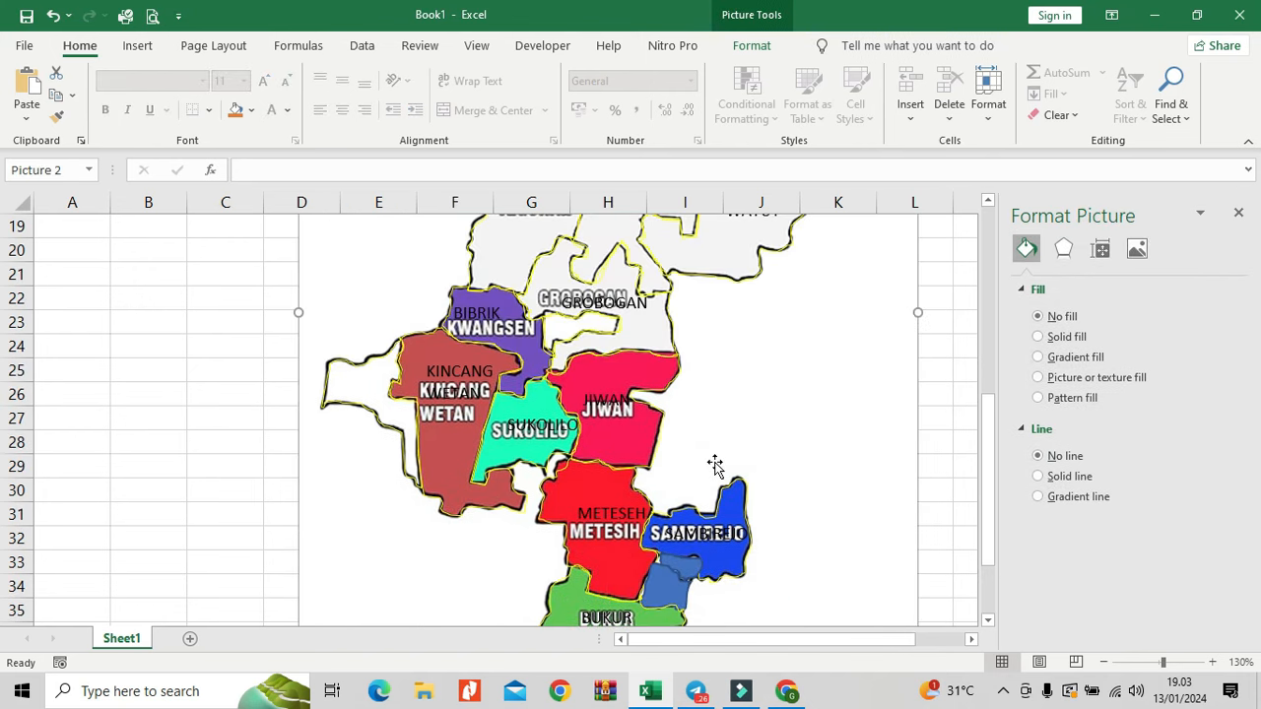
scroll(715, 463, up, 4)
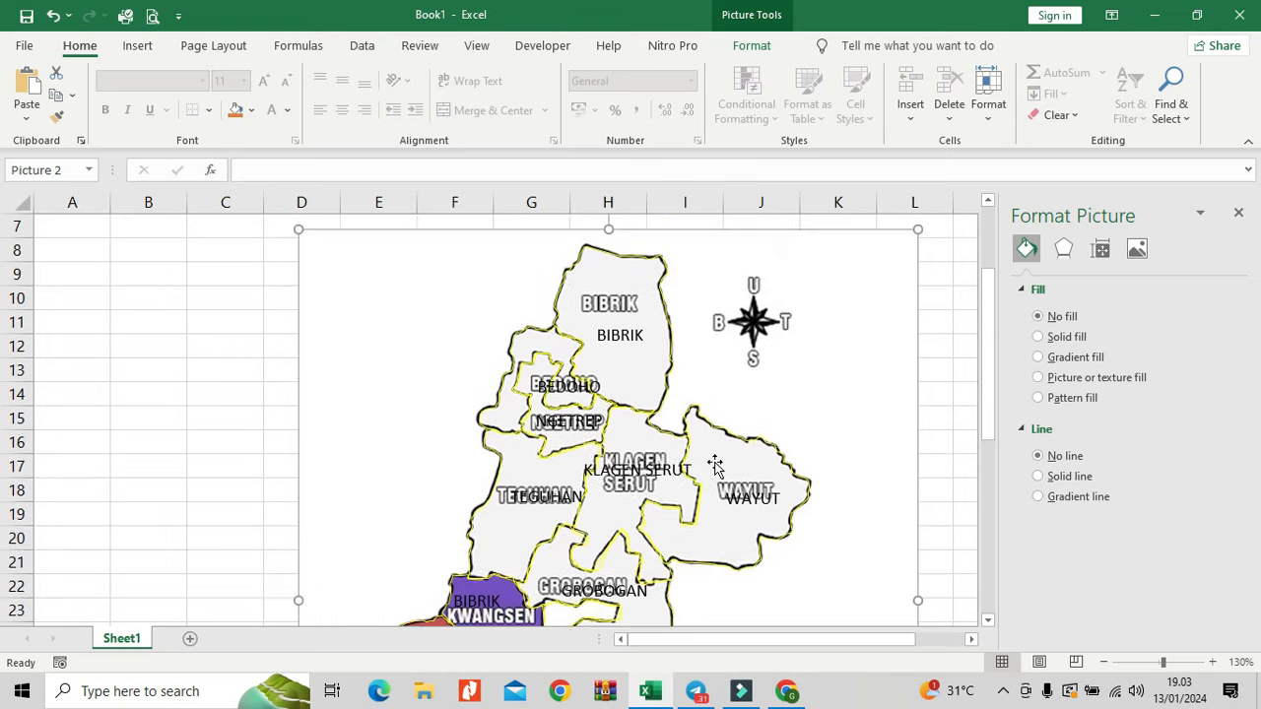
click(862, 338)
click(840, 381)
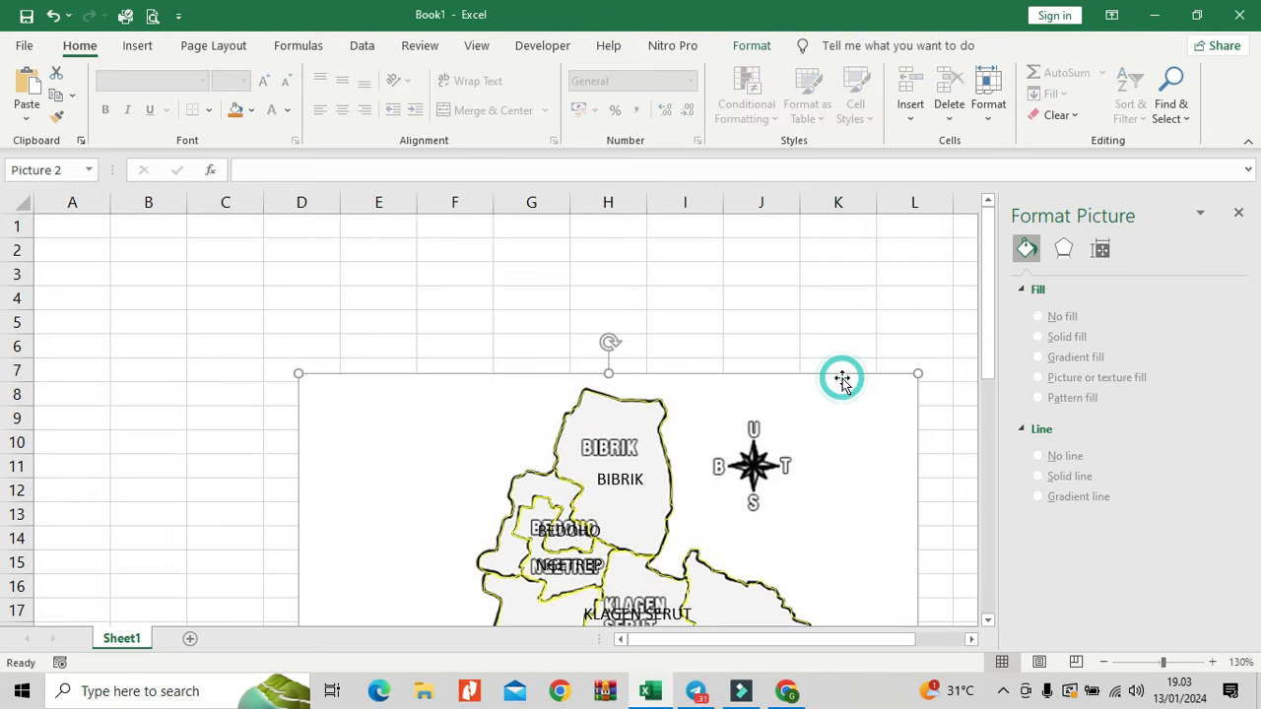
click(842, 382)
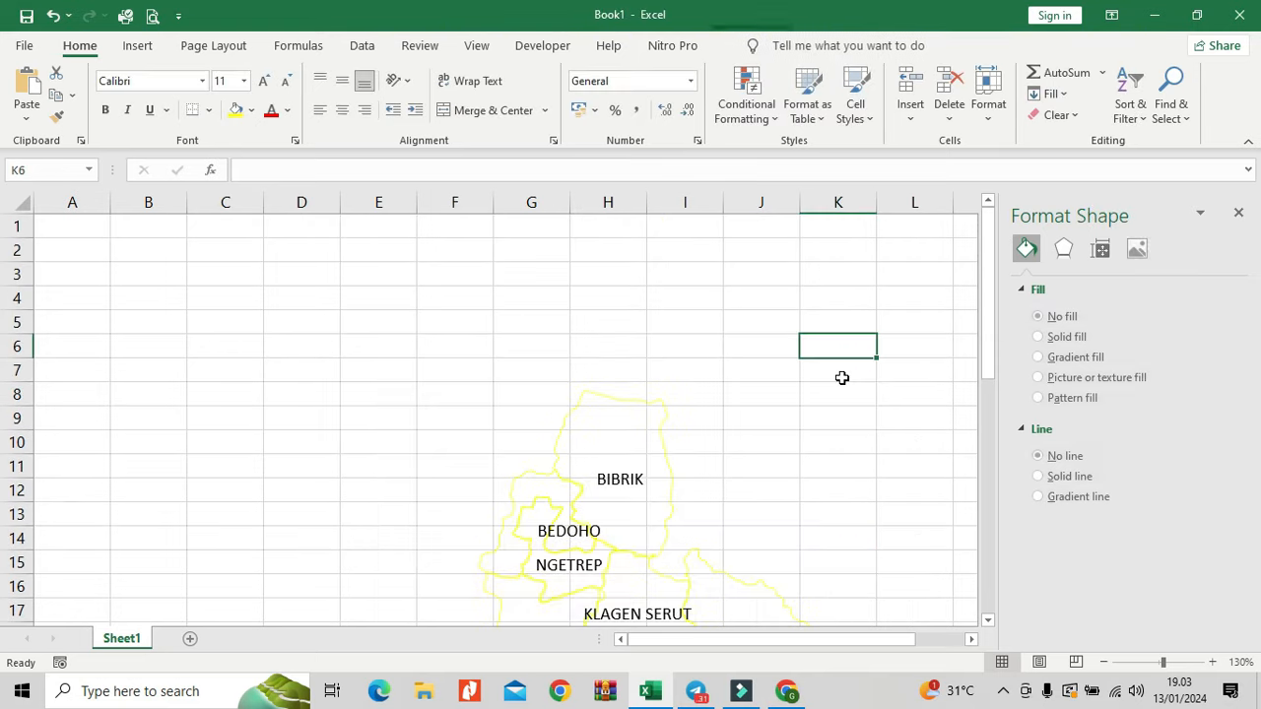
Step: Split the KLAGEN SERUT label onto two lines and reposition it within its region
scroll(847, 404, down, 3)
scroll(825, 399, down, 1)
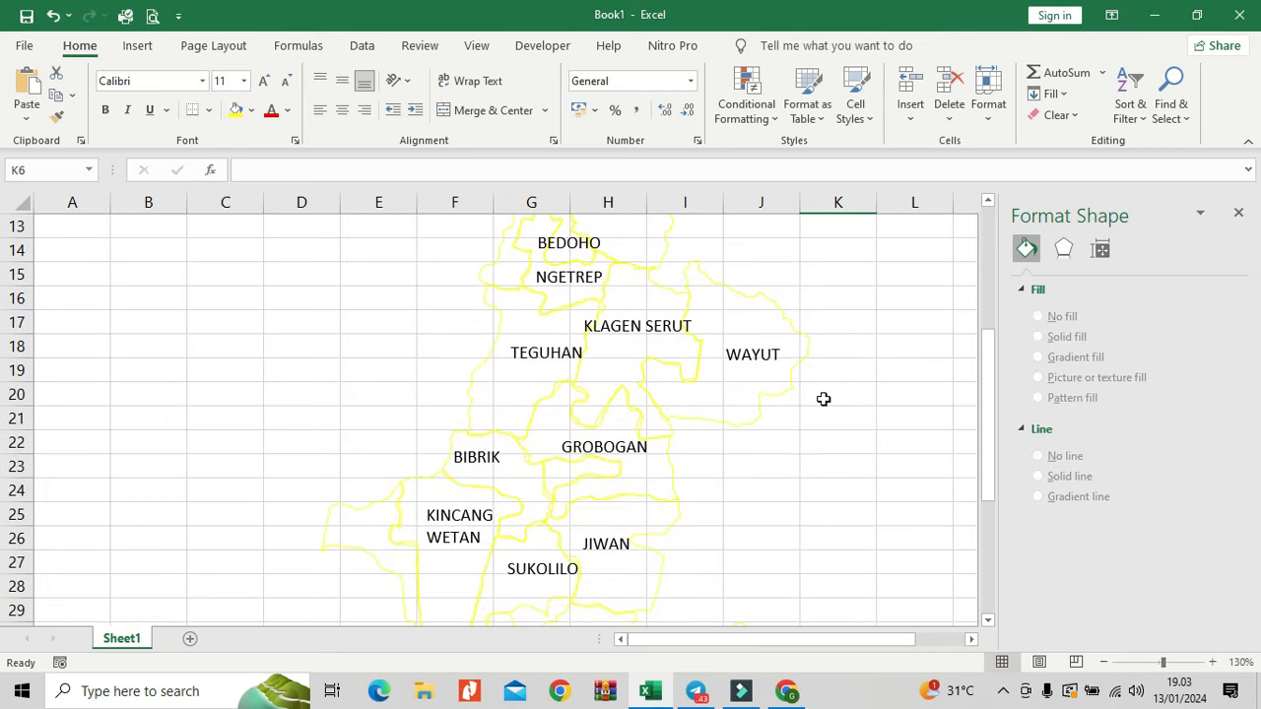
click(645, 325)
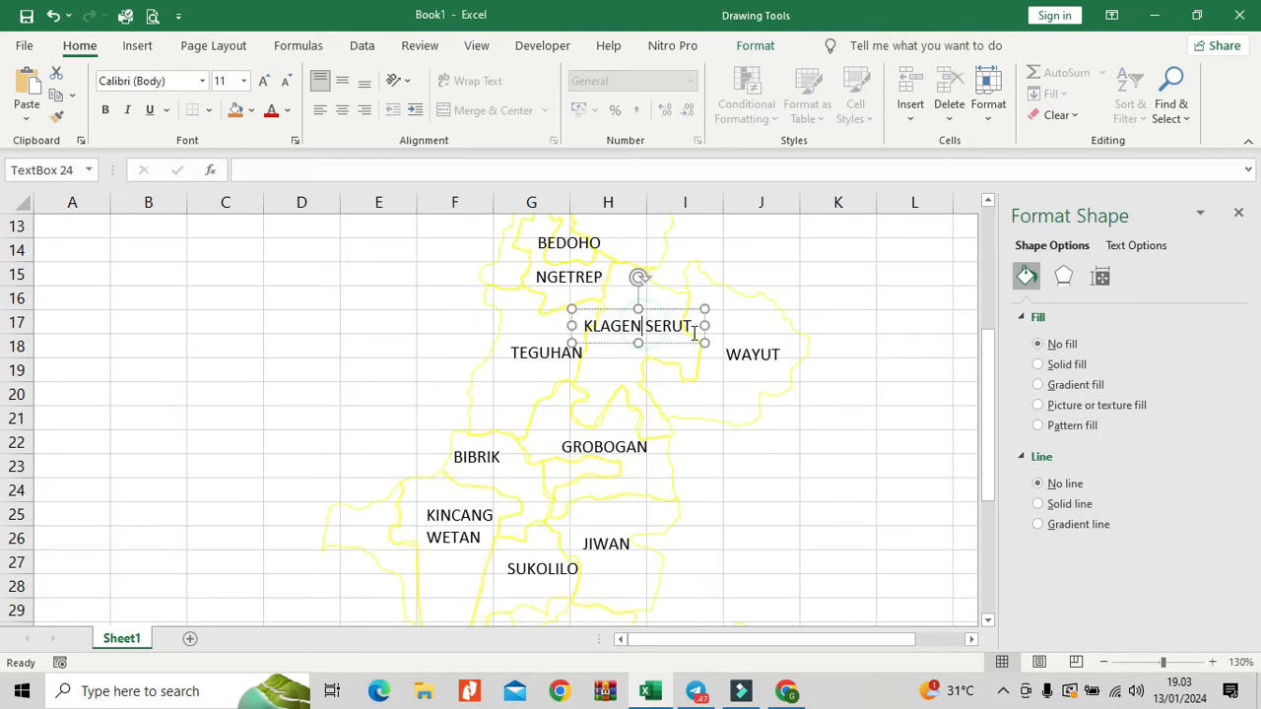
key(Return)
drag(637, 309, 664, 301)
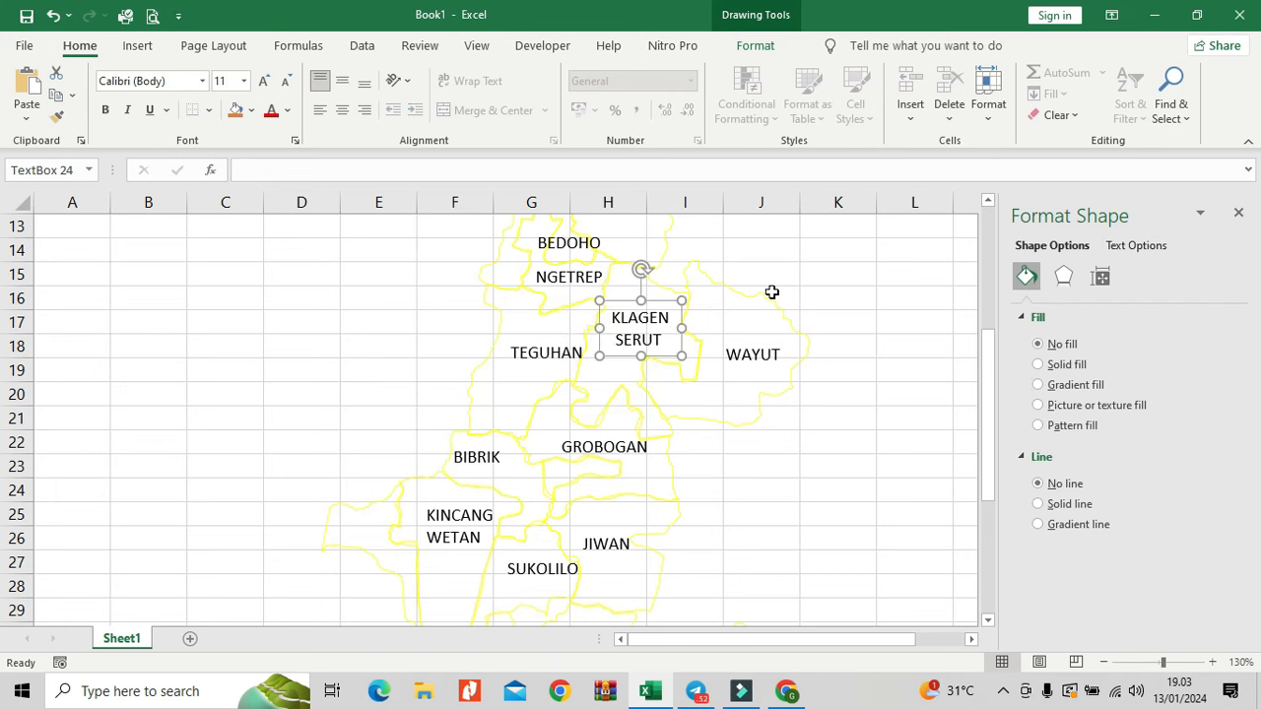
Step: Select the northern BIBRIK outline and examine the traced borders around it at 400% zoom
scroll(772, 292, up, 1)
scroll(675, 296, up, 2)
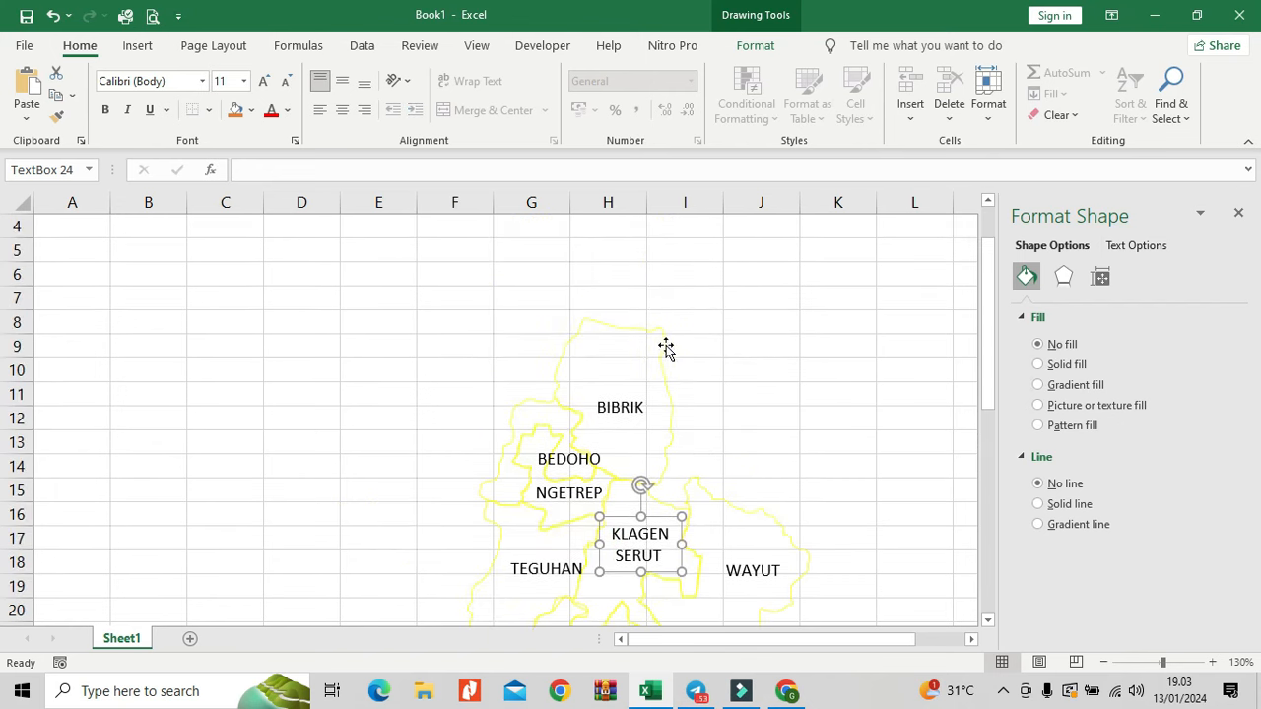
click(666, 347)
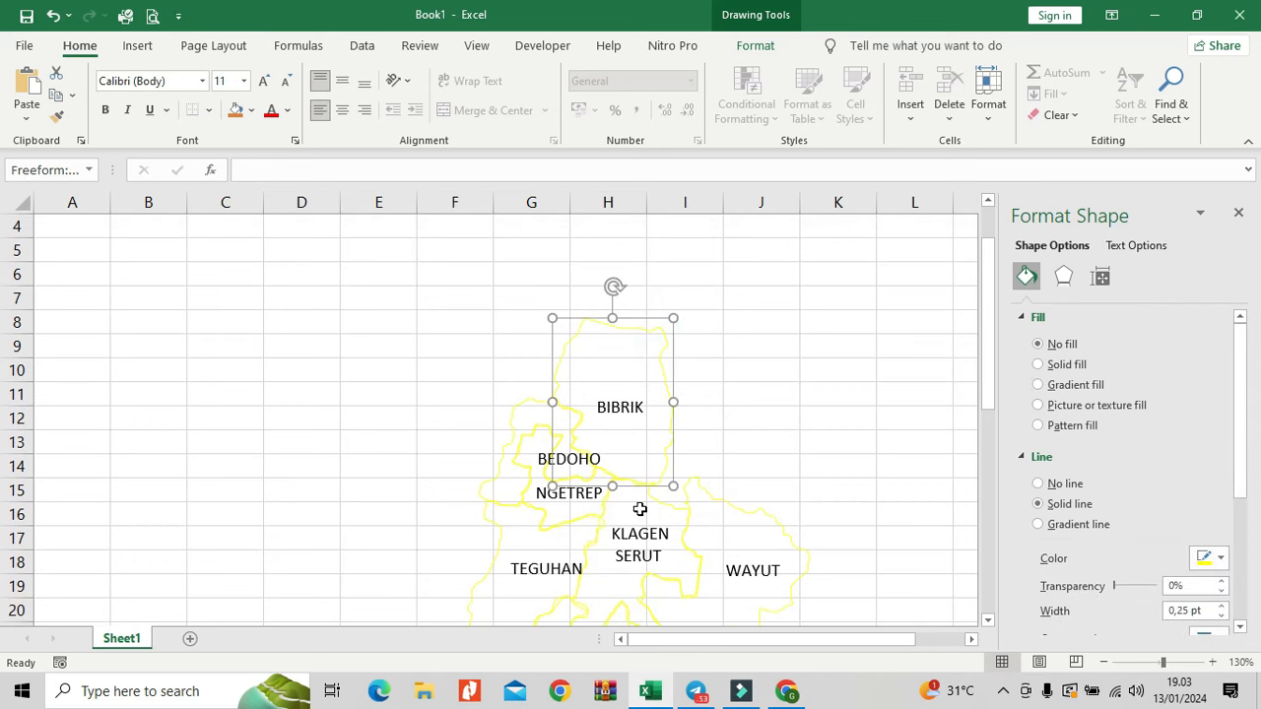
scroll(639, 508, down, 1)
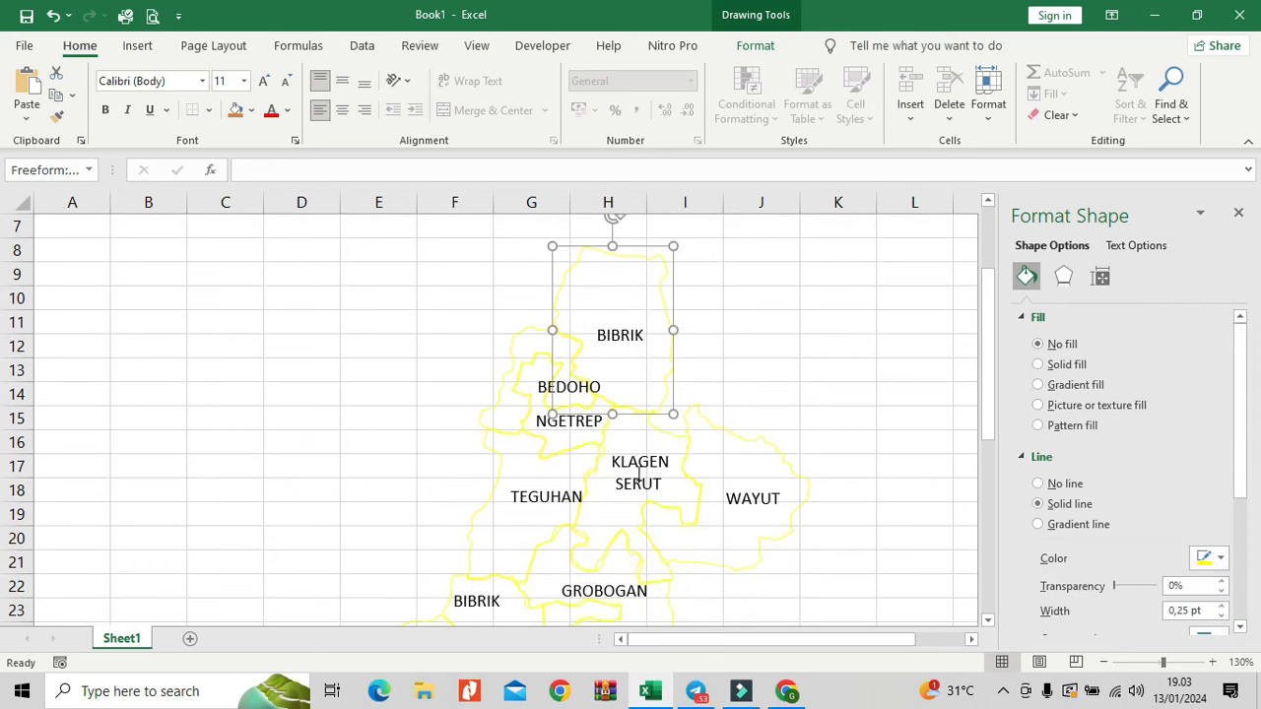
click(1240, 662)
double_click(623, 394)
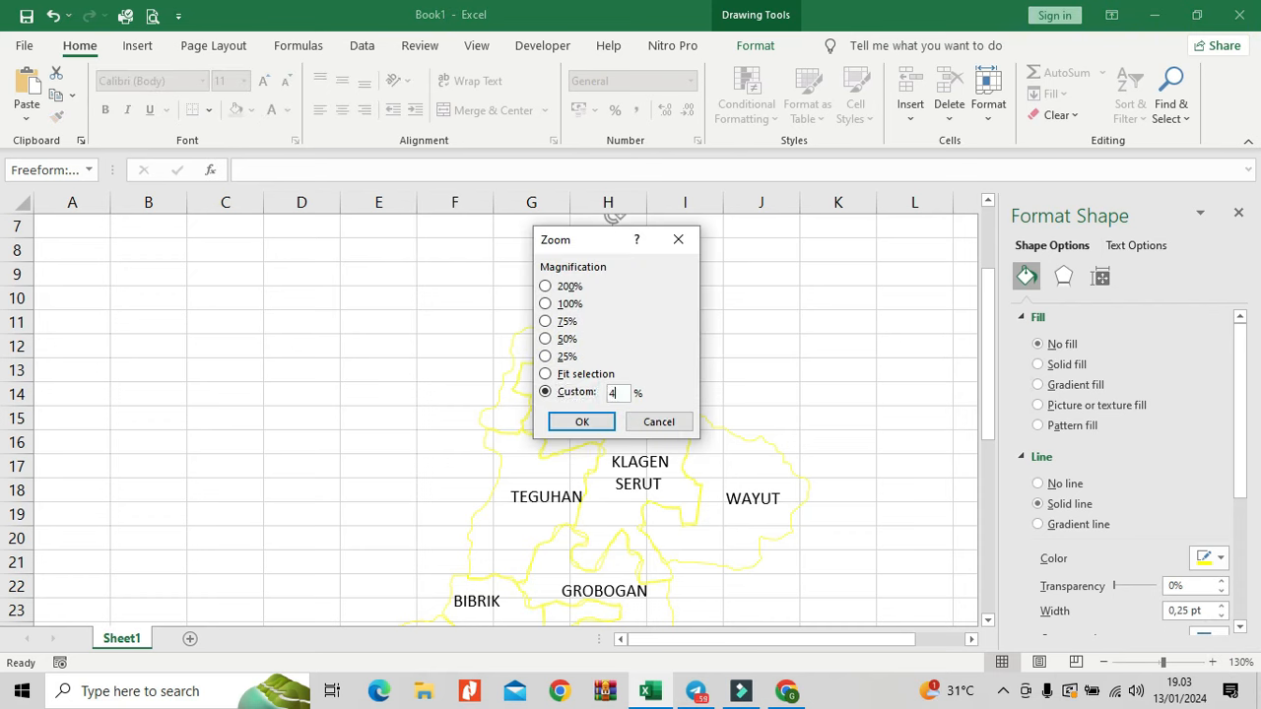
text(400)
key(Return)
scroll(591, 430, down, 3)
scroll(584, 427, up, 1)
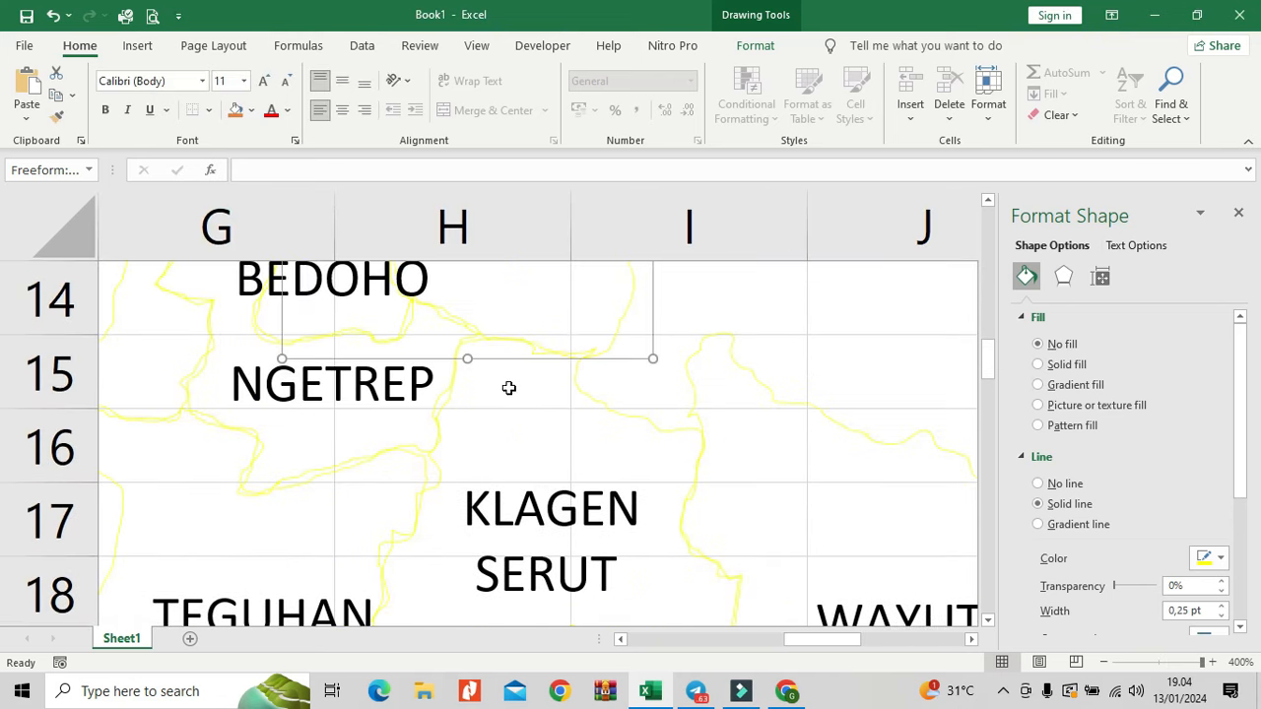
scroll(474, 340, up, 1)
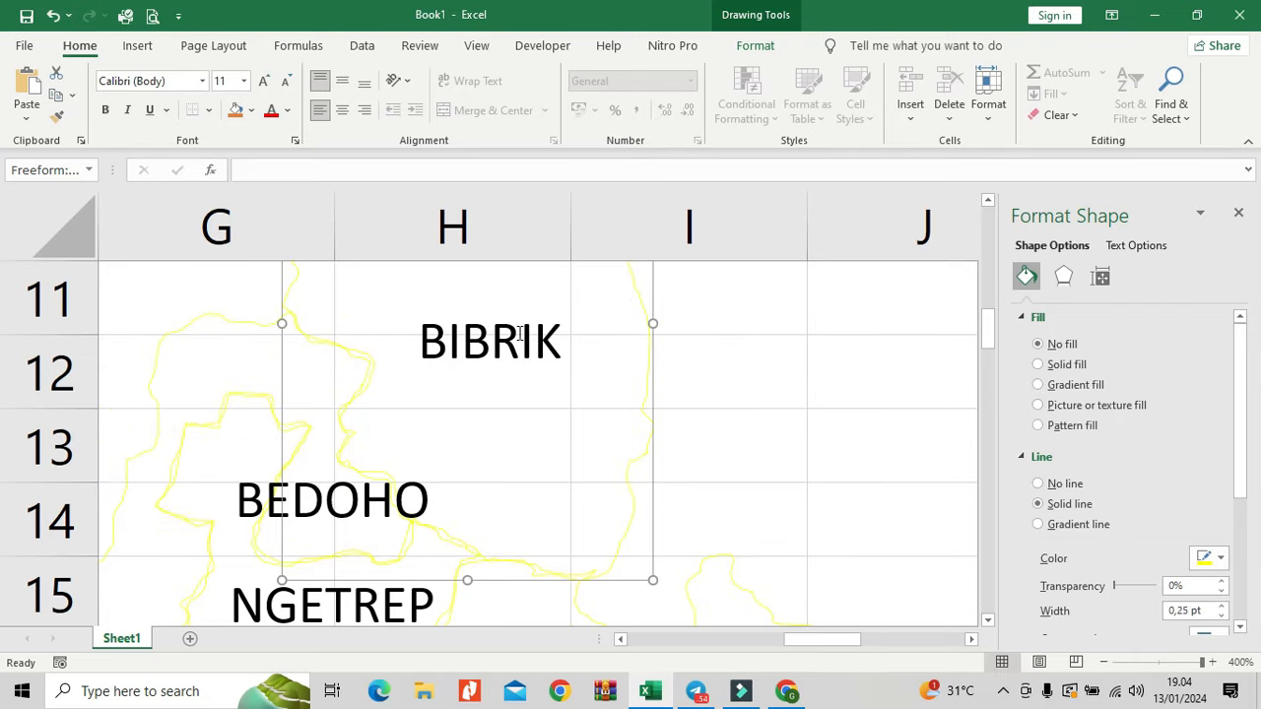
right_click(640, 295)
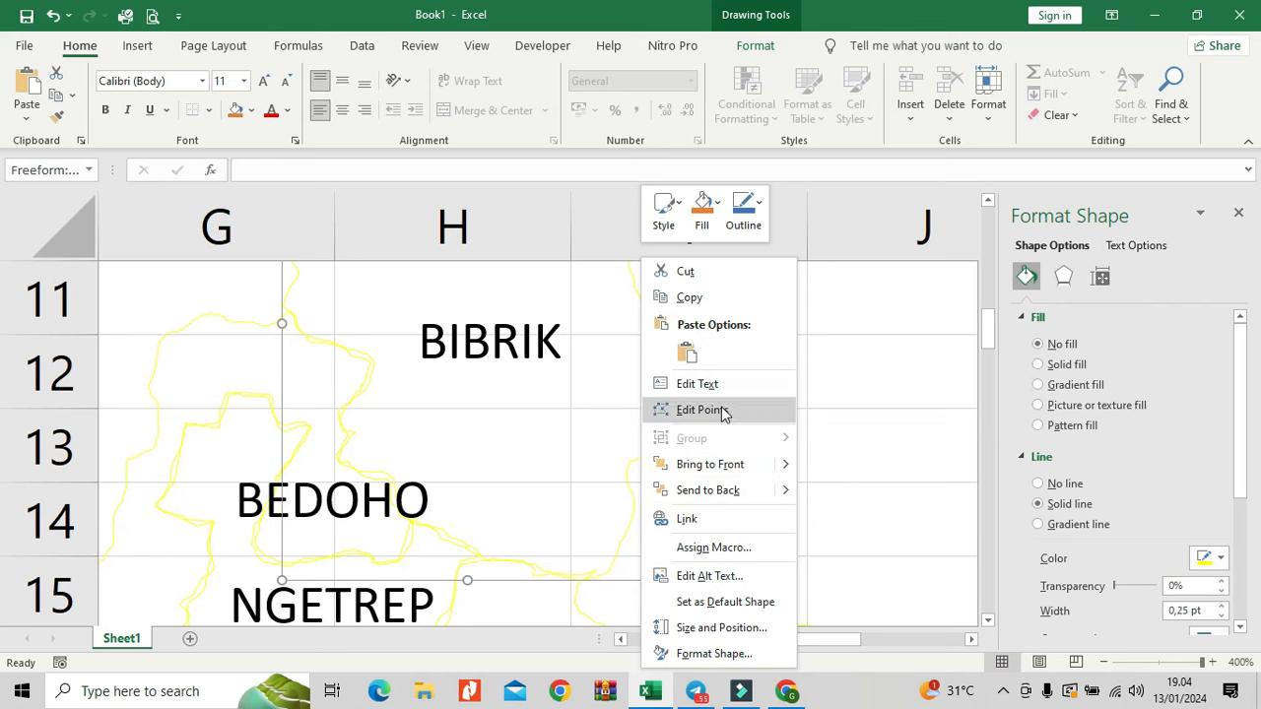
click(871, 375)
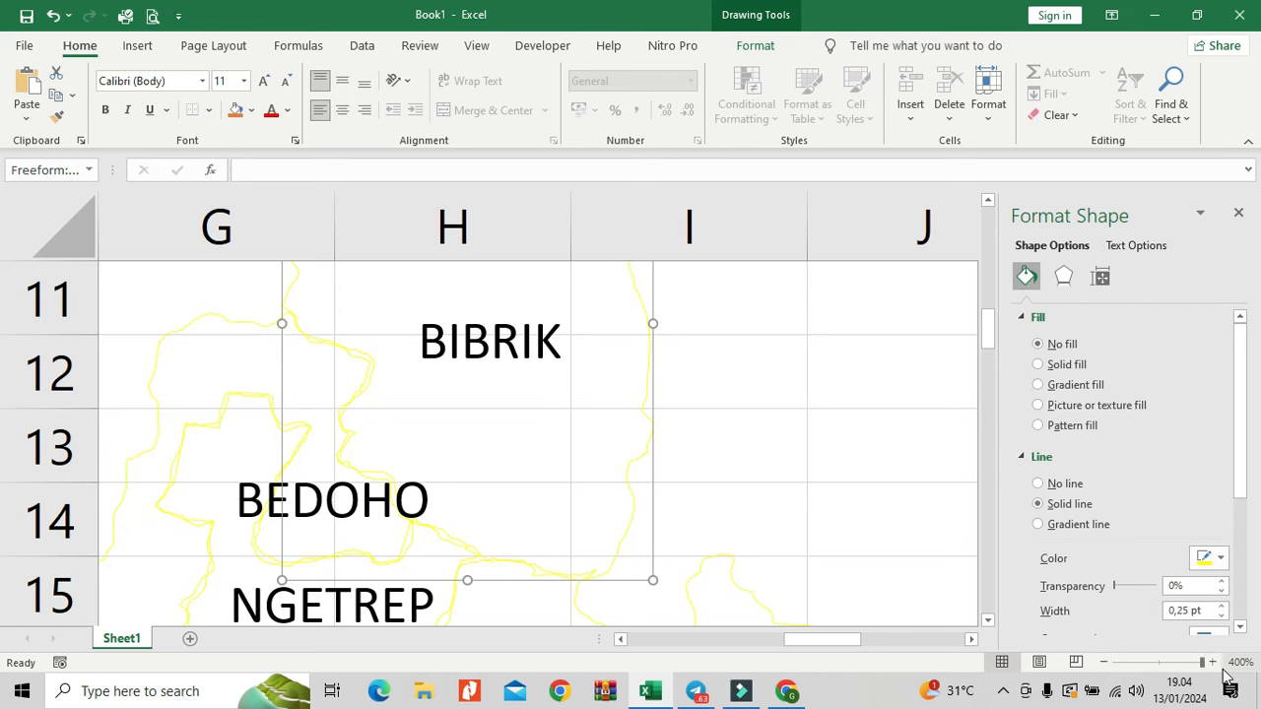
Step: Return the zoom to 150% and group all the region outlines and text labels into one object
click(1103, 662)
click(1103, 662)
click(1103, 662)
click(1103, 662)
click(1103, 662)
click(1103, 662)
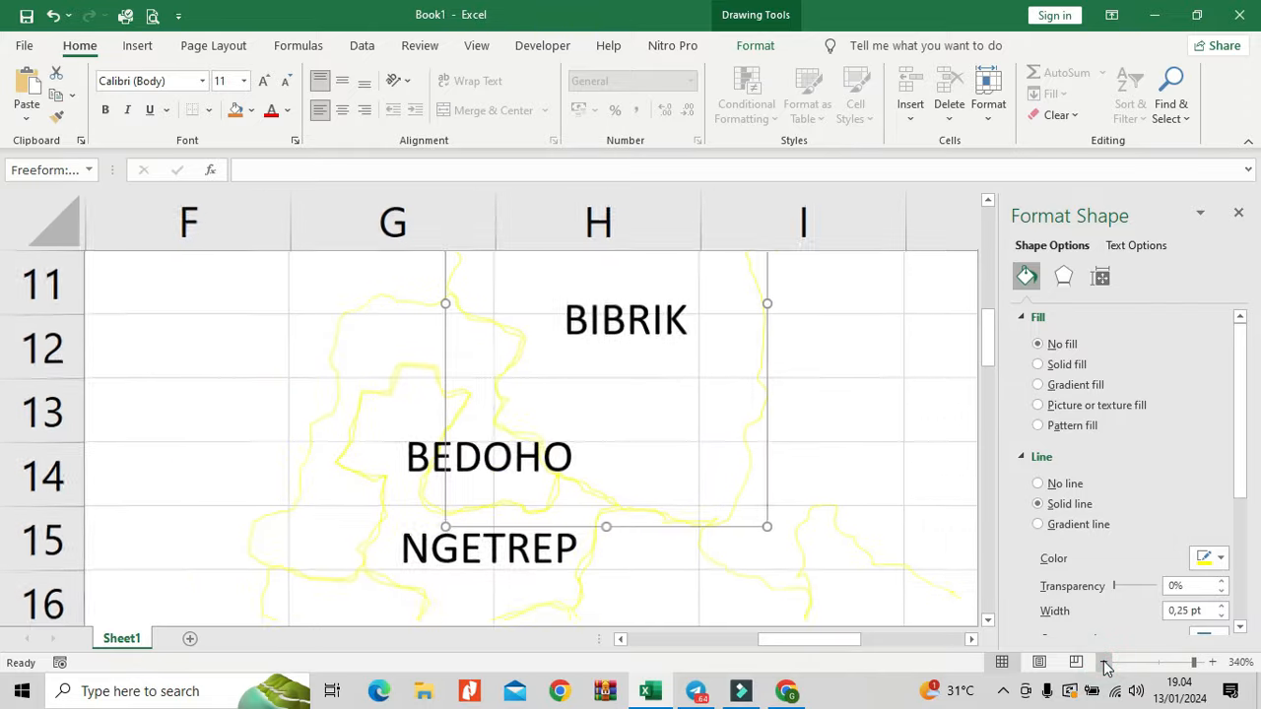
click(1103, 662)
click(1103, 662)
click(1103, 662)
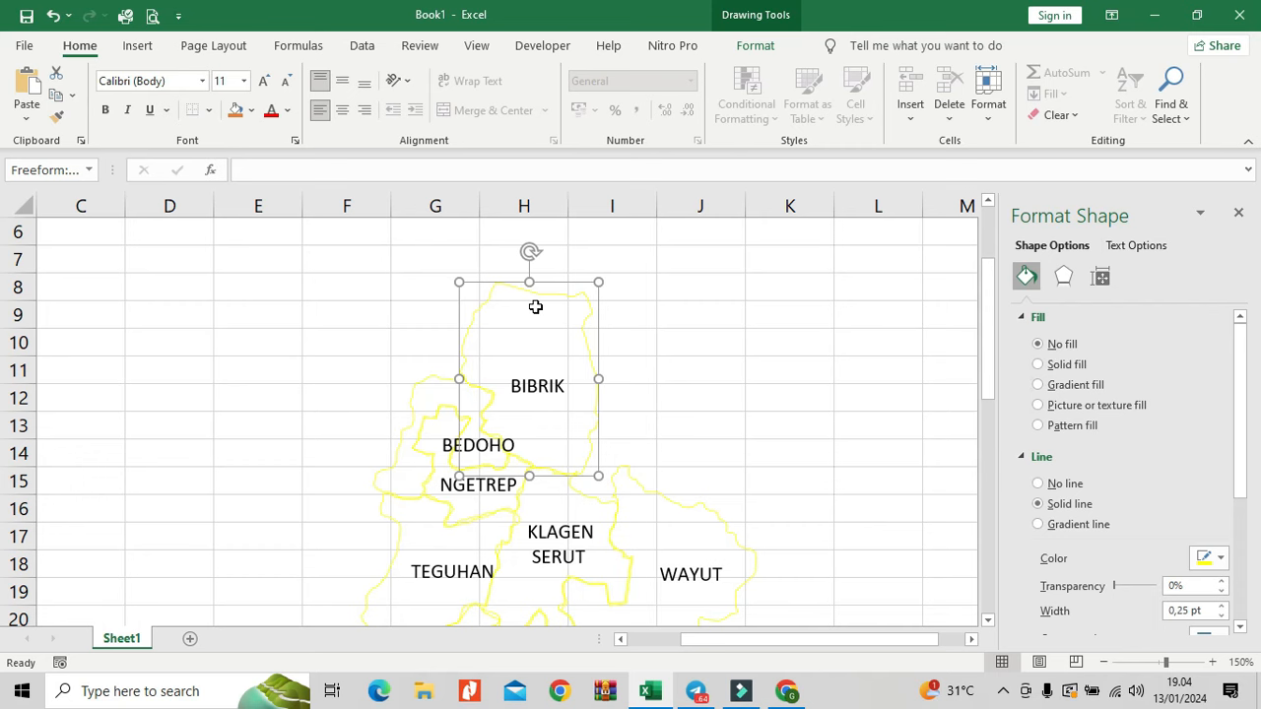
key(ctrl+a)
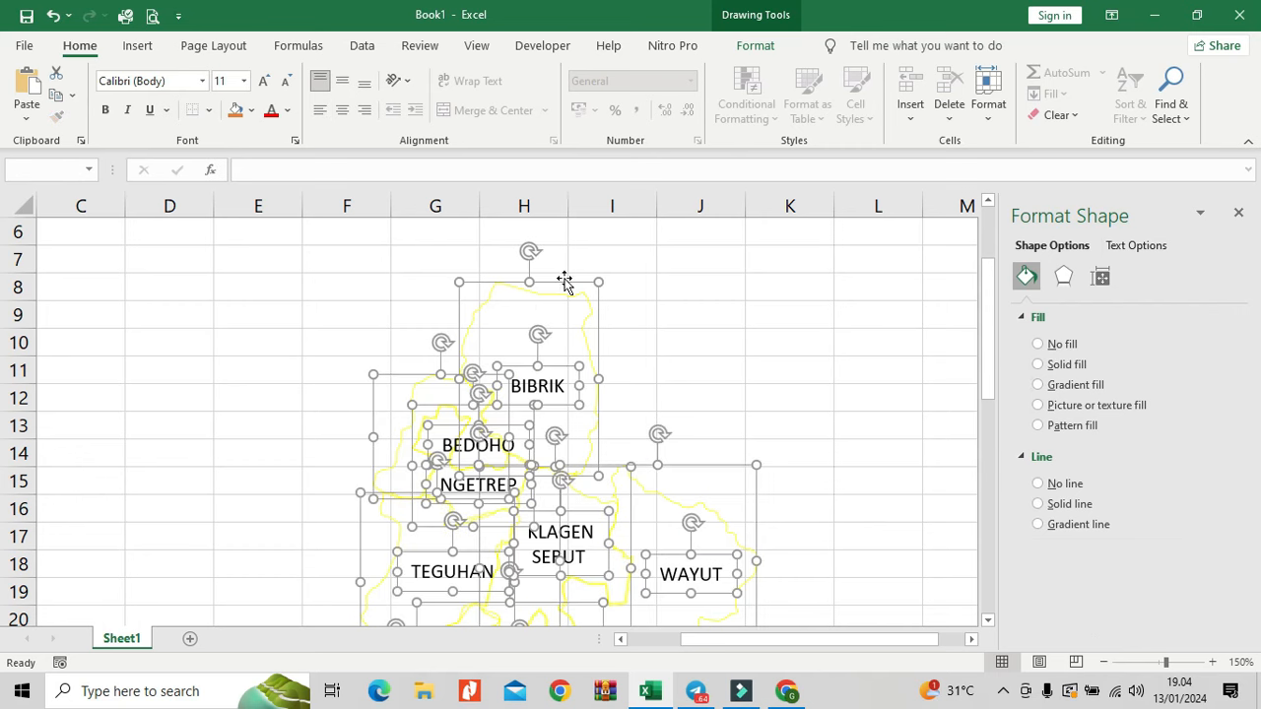
right_click(565, 285)
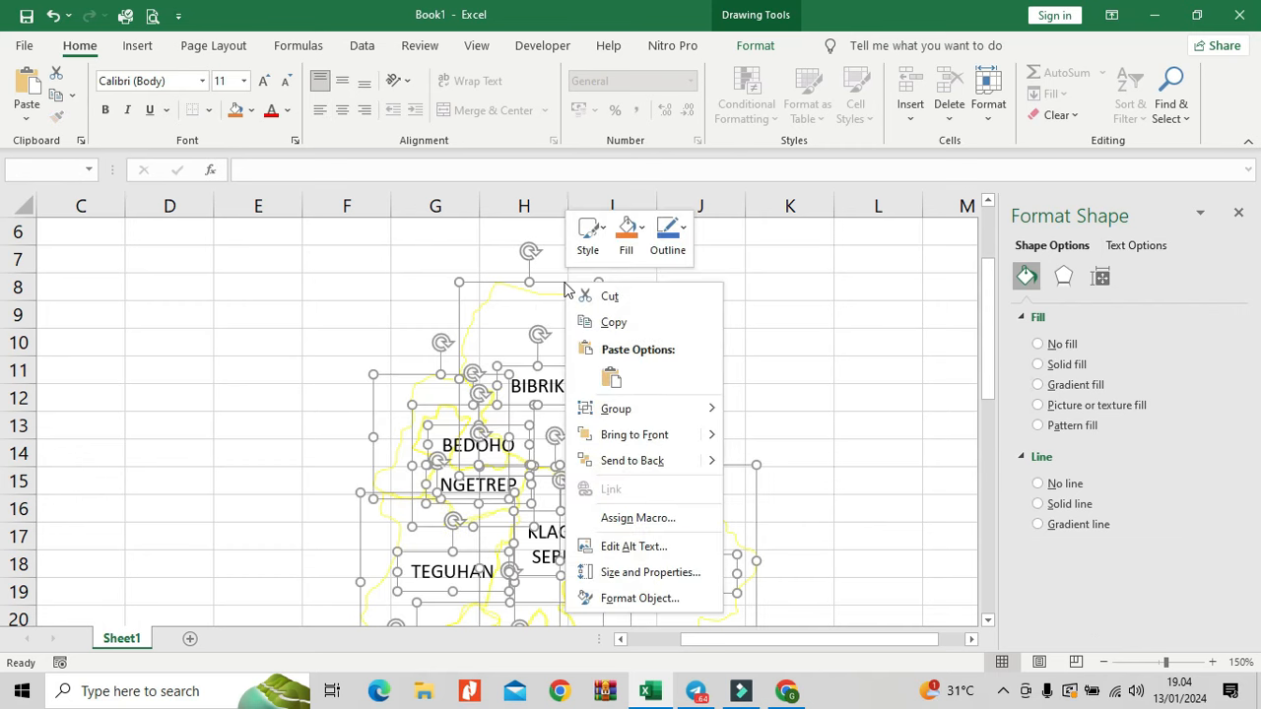
click(630, 408)
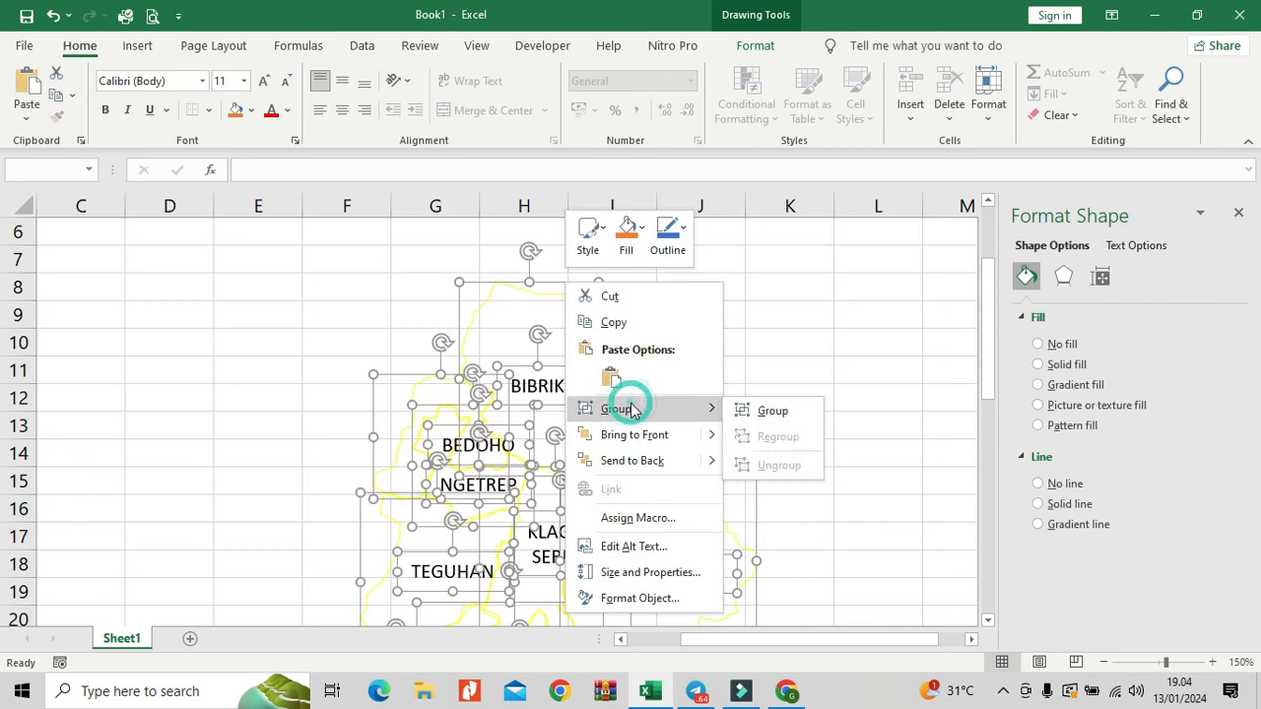
click(776, 411)
Step: Select individual region outlines inside the group, such as BIBRIK and TEGUHAN, to check them separately
scroll(528, 346, down, 1)
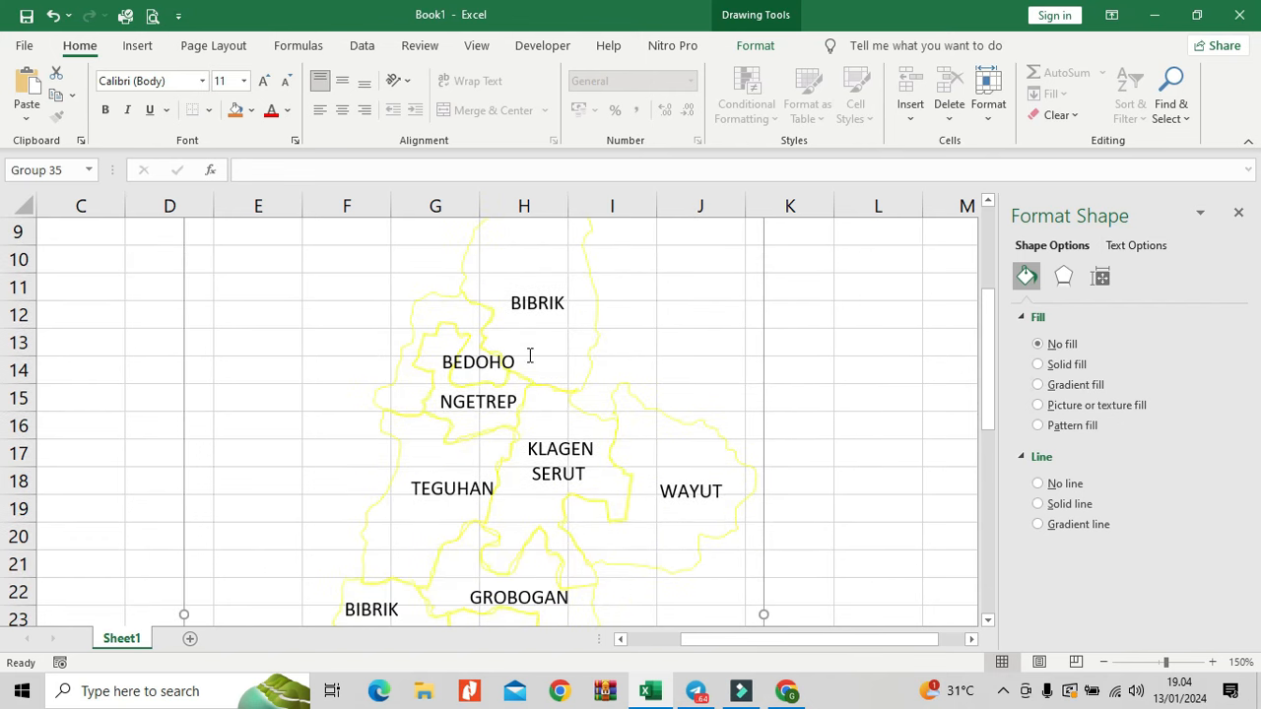
click(597, 317)
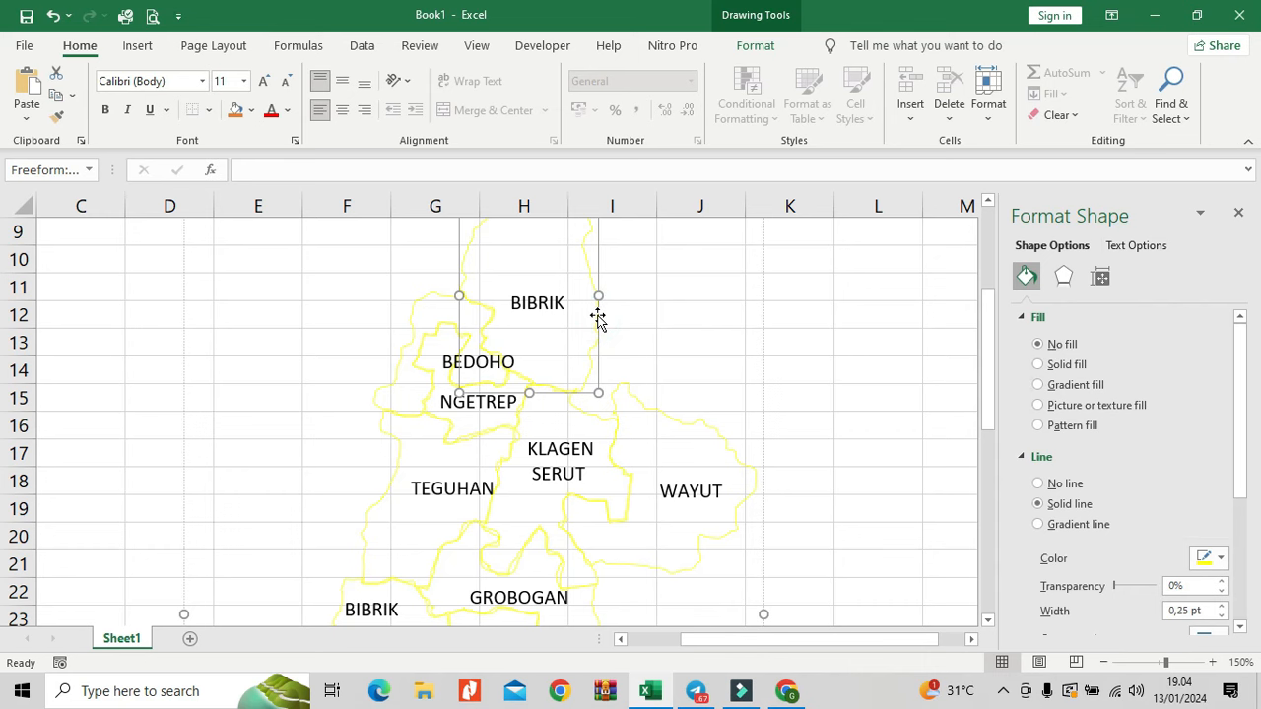
click(506, 443)
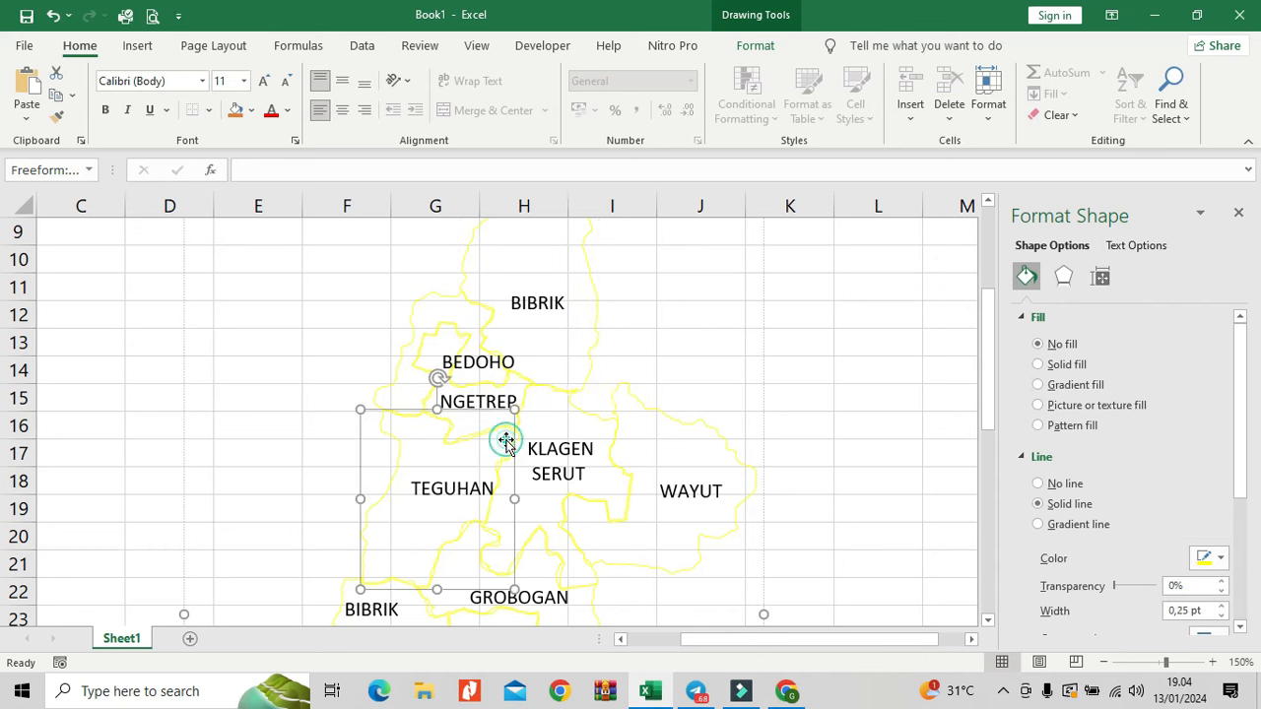
click(738, 455)
Step: Apply a solid black line to the whole map group
click(754, 332)
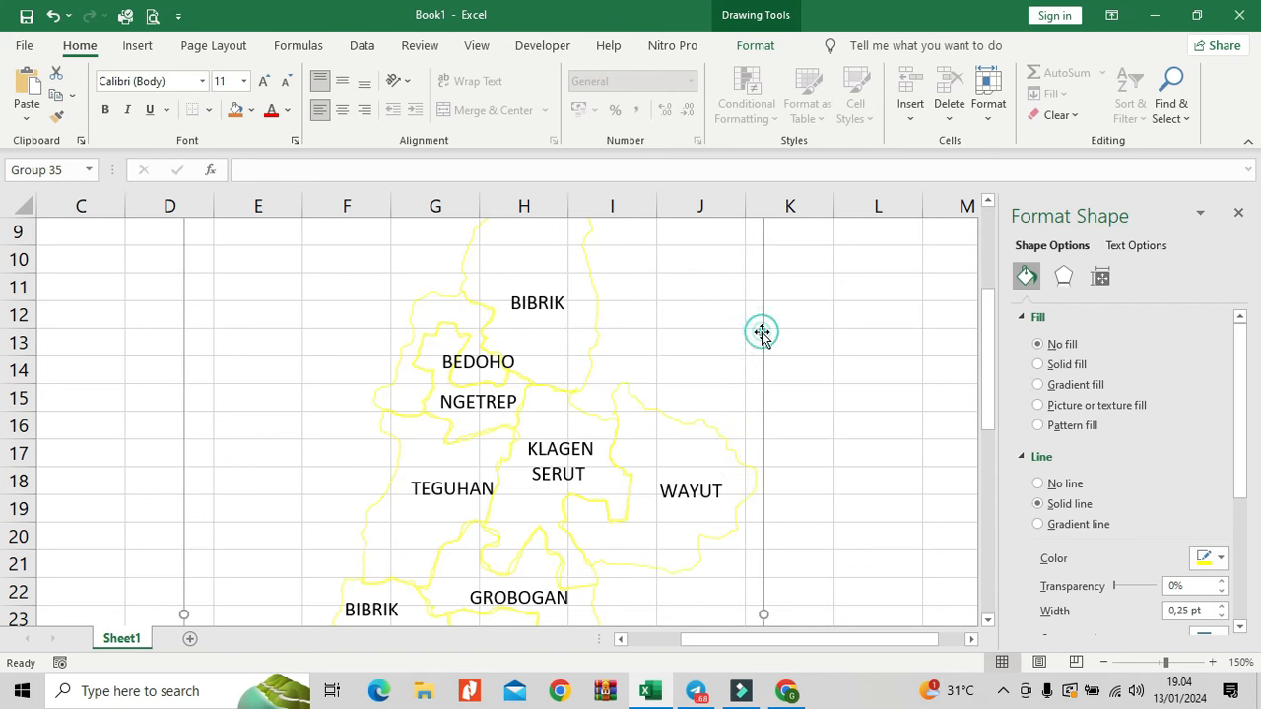
scroll(753, 332, up, 2)
scroll(742, 339, down, 1)
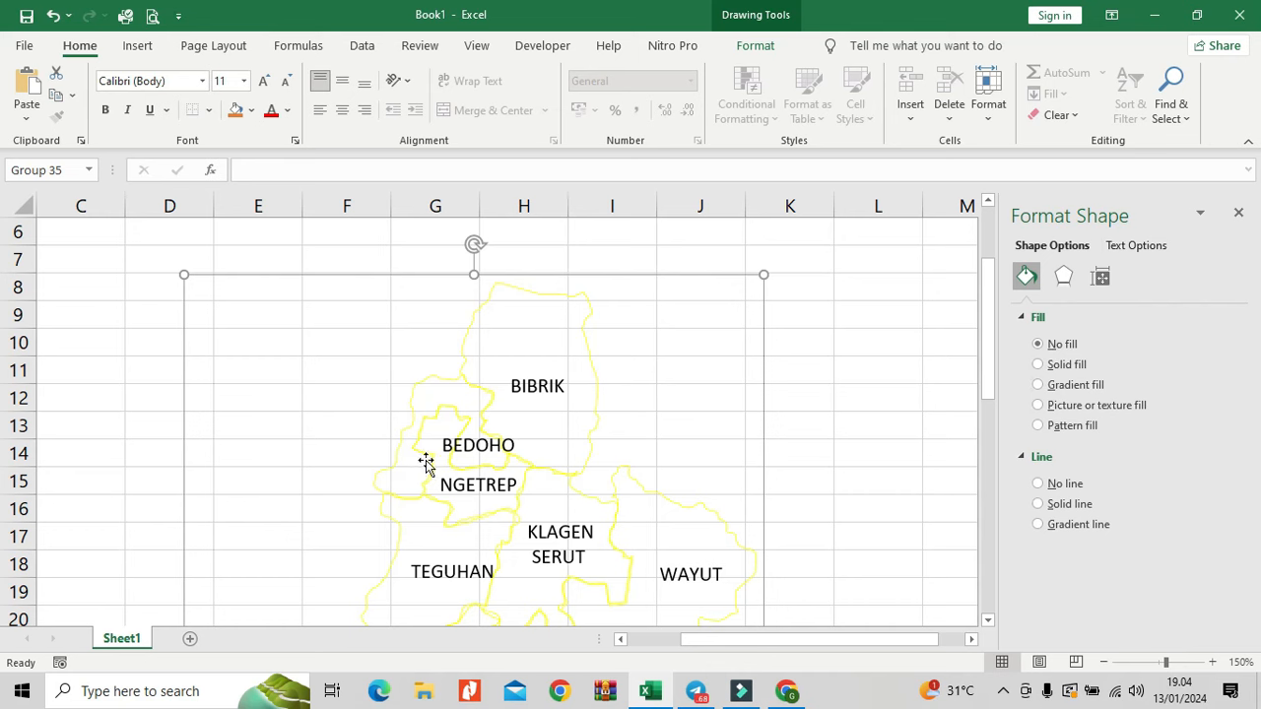
click(1062, 503)
scroll(1061, 506, down, 1)
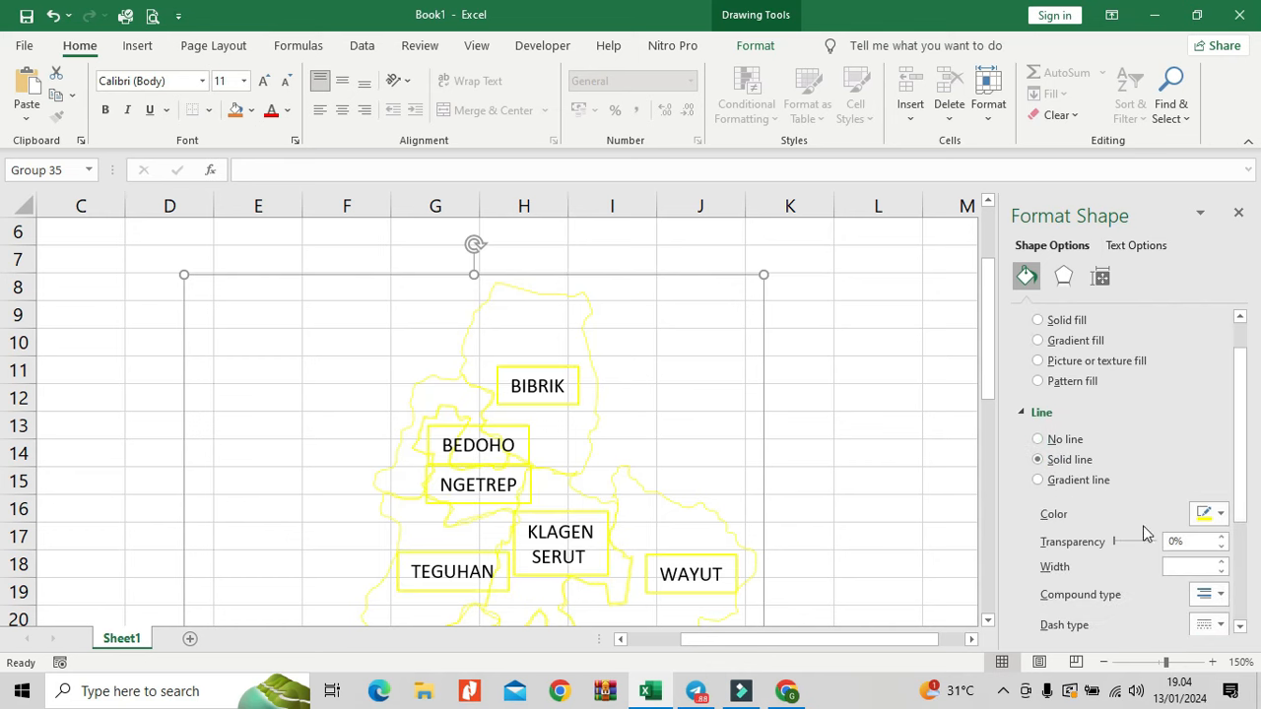
click(1222, 514)
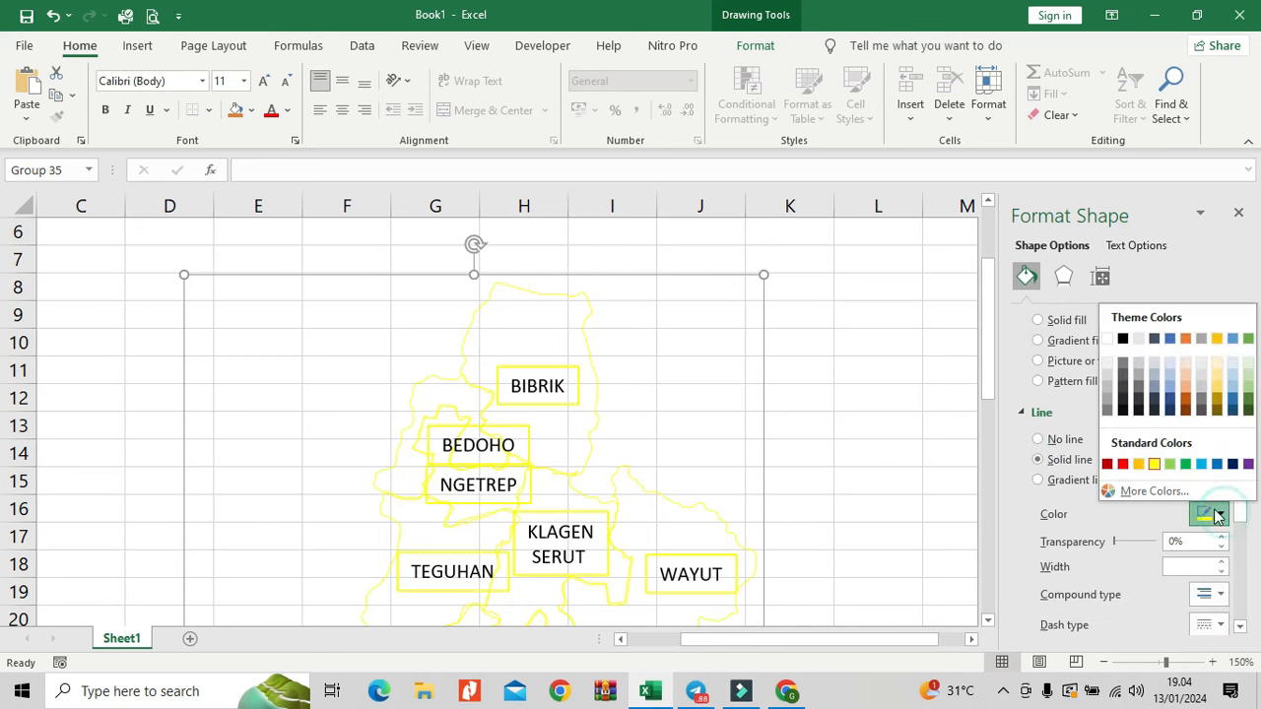
click(1124, 340)
click(668, 390)
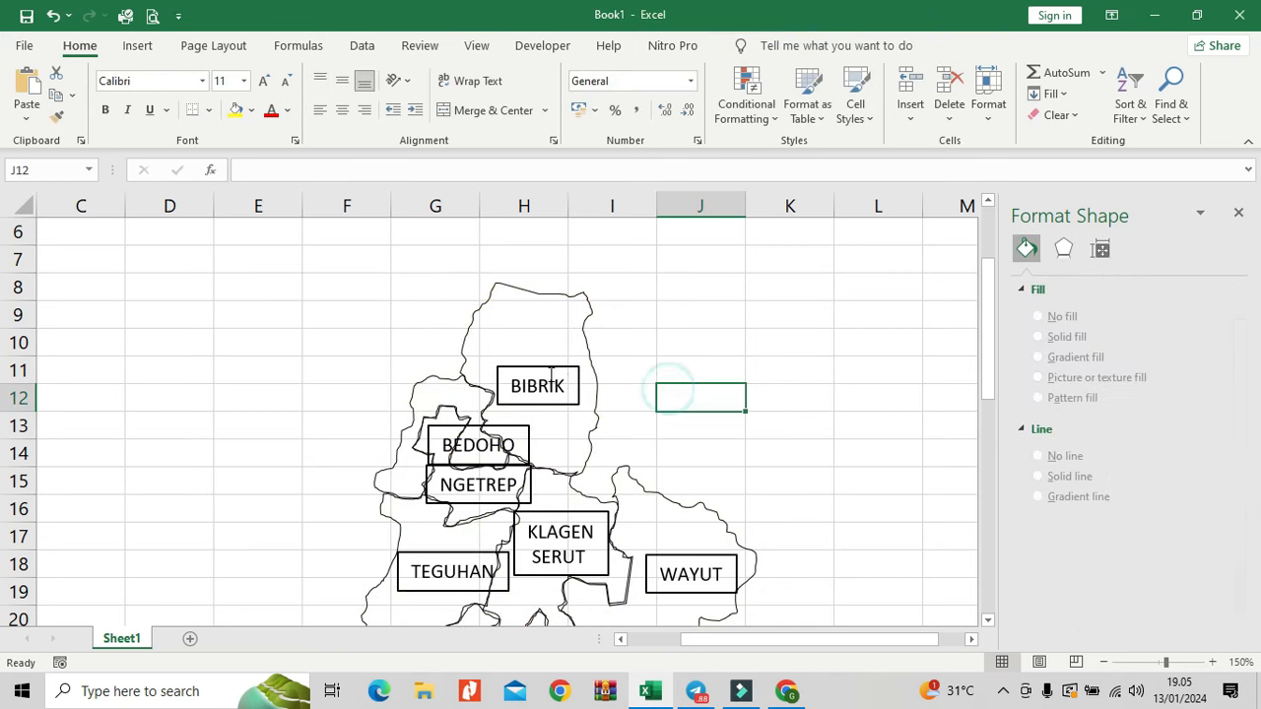
Step: Remove the outlines from all the village name text boxes inside the group, from BIBRIK in the north down to BUKUR
click(555, 367)
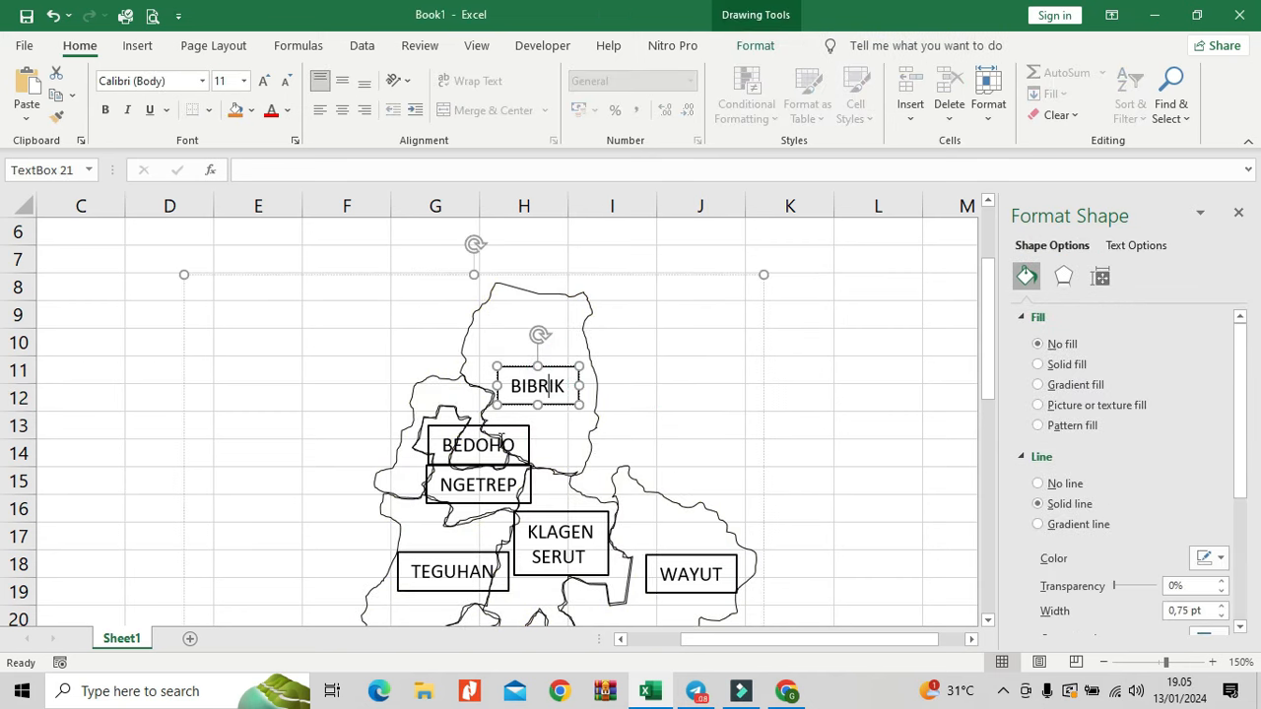
click(498, 445)
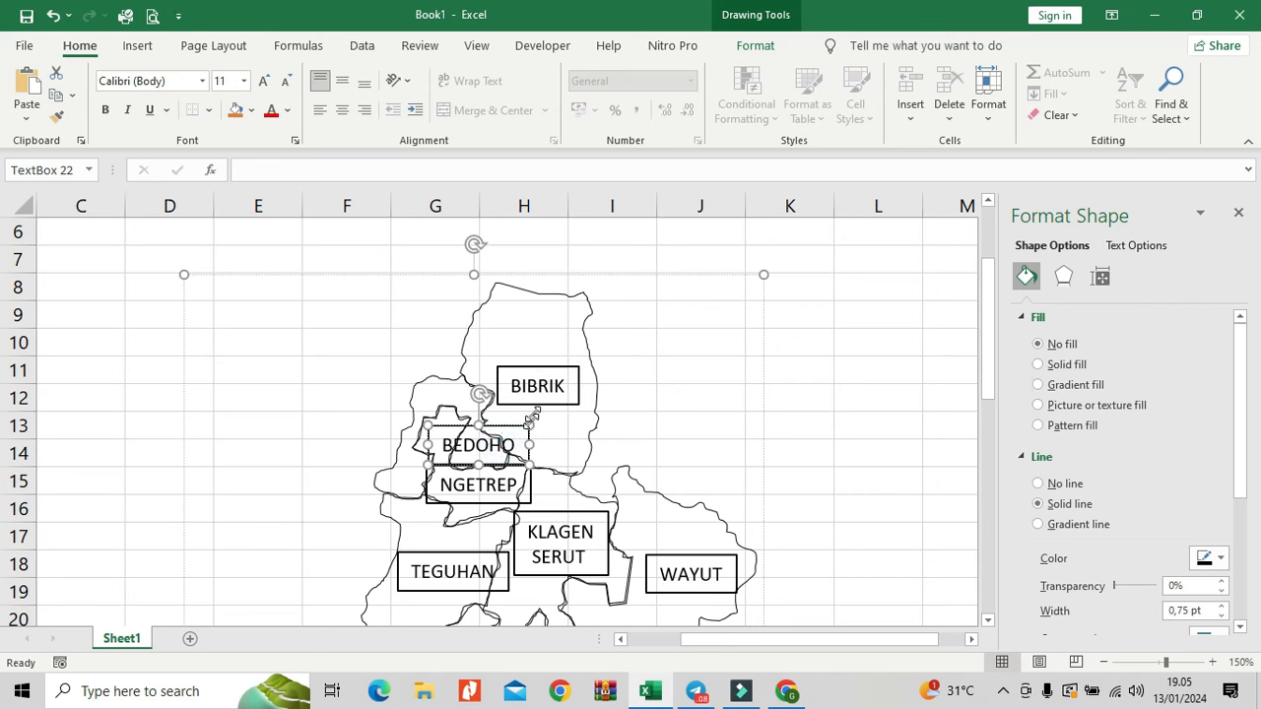
click(552, 385)
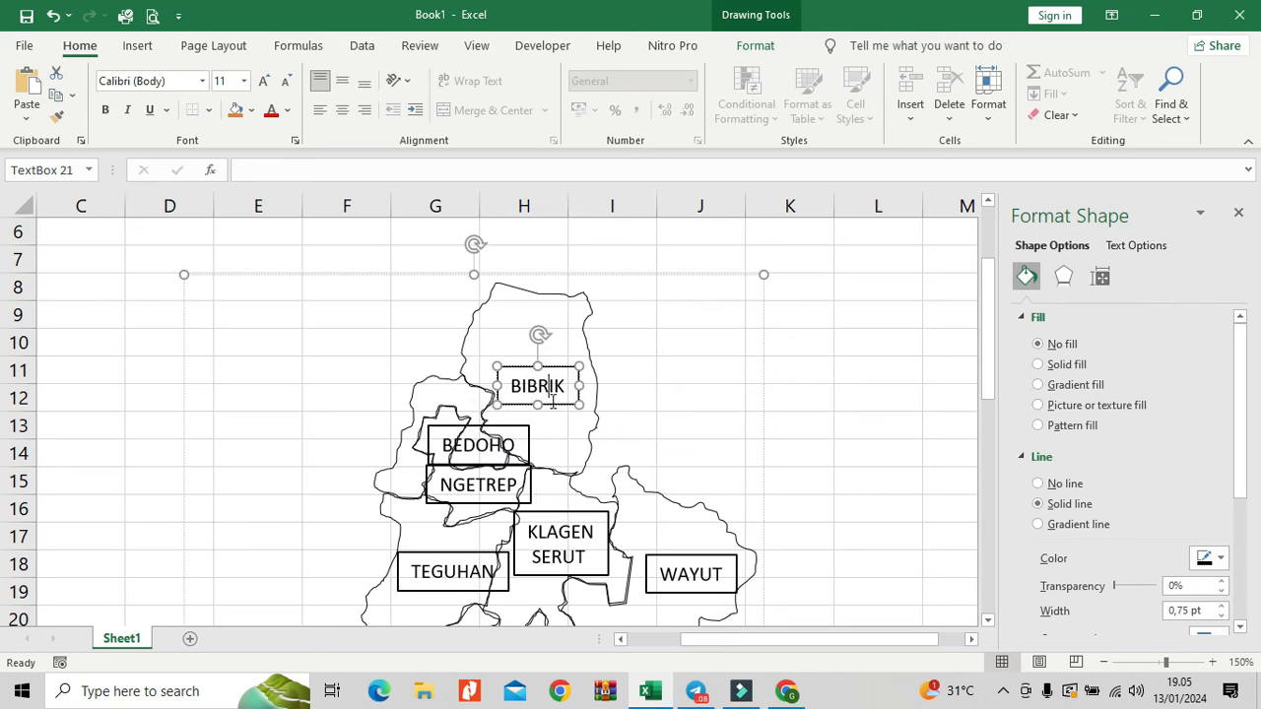
shift+click(503, 433)
shift+click(498, 485)
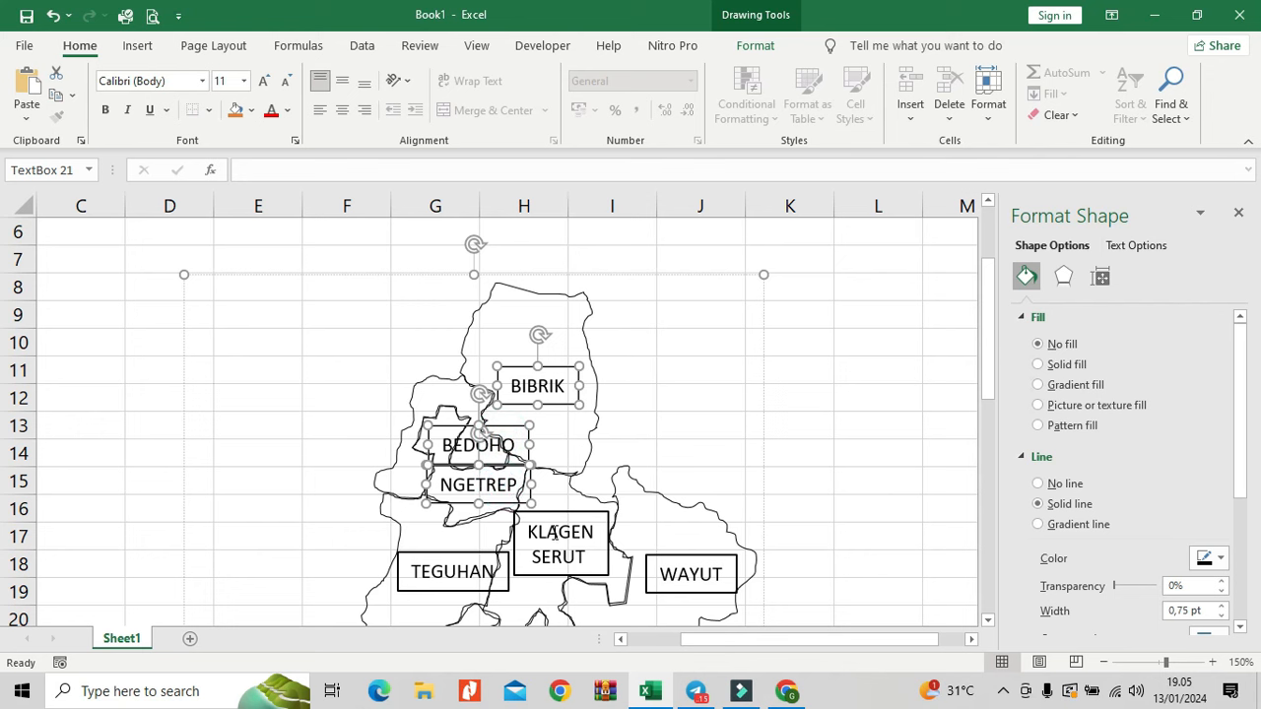
shift+click(556, 533)
shift+click(716, 582)
shift+click(441, 573)
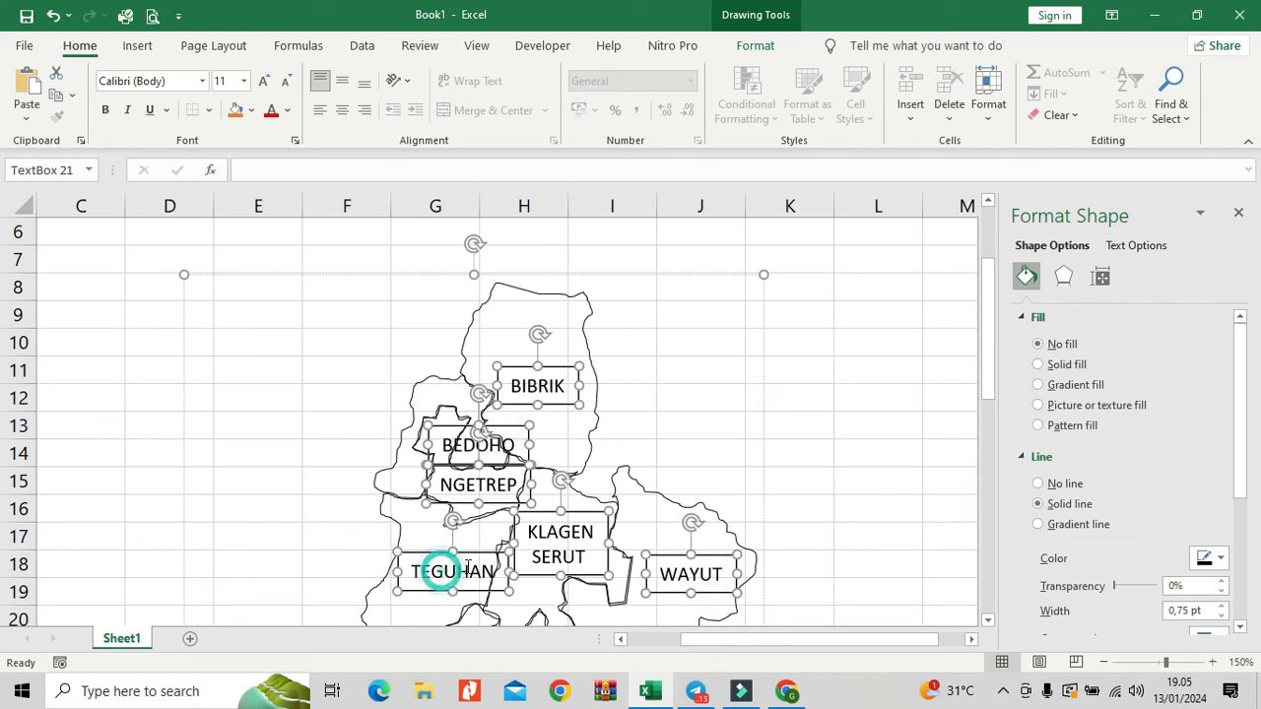
scroll(468, 569, down, 3)
shift+click(532, 435)
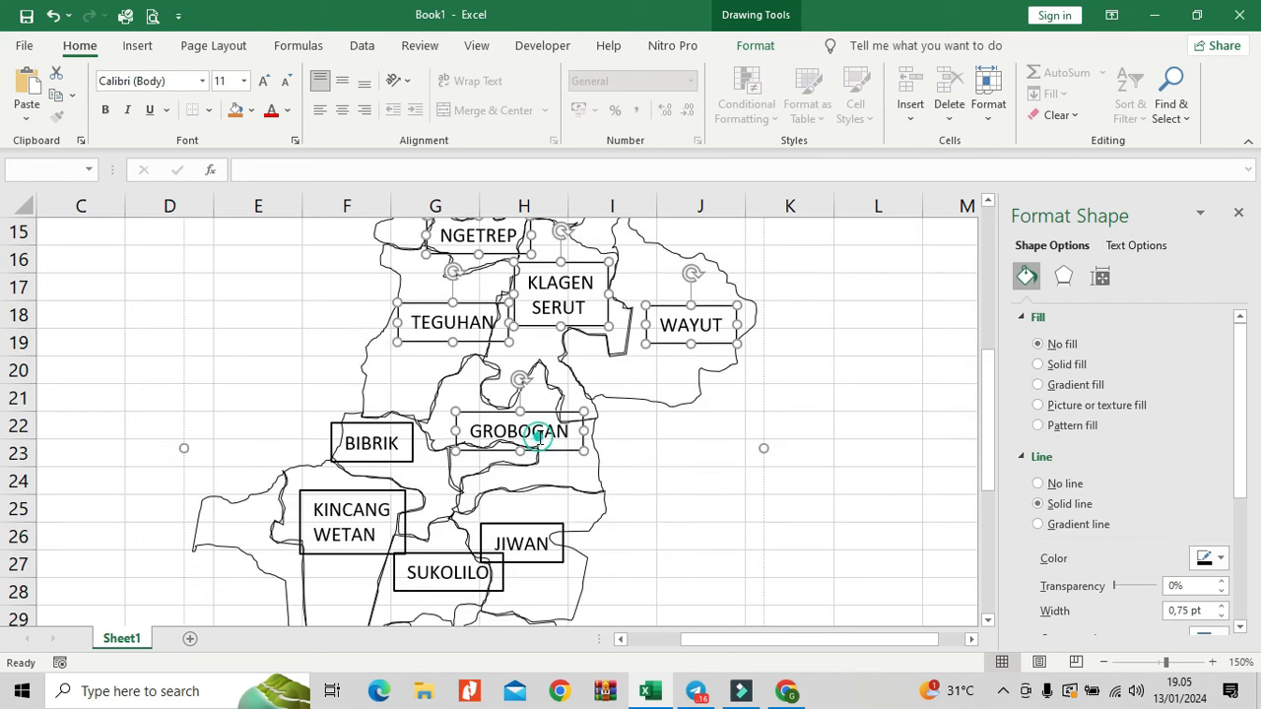
shift+click(391, 446)
shift+click(344, 510)
shift+click(448, 579)
shift+click(536, 547)
scroll(542, 537, down, 2)
shift+click(537, 514)
shift+click(603, 522)
scroll(591, 520, down, 2)
shift+click(535, 456)
click(1049, 491)
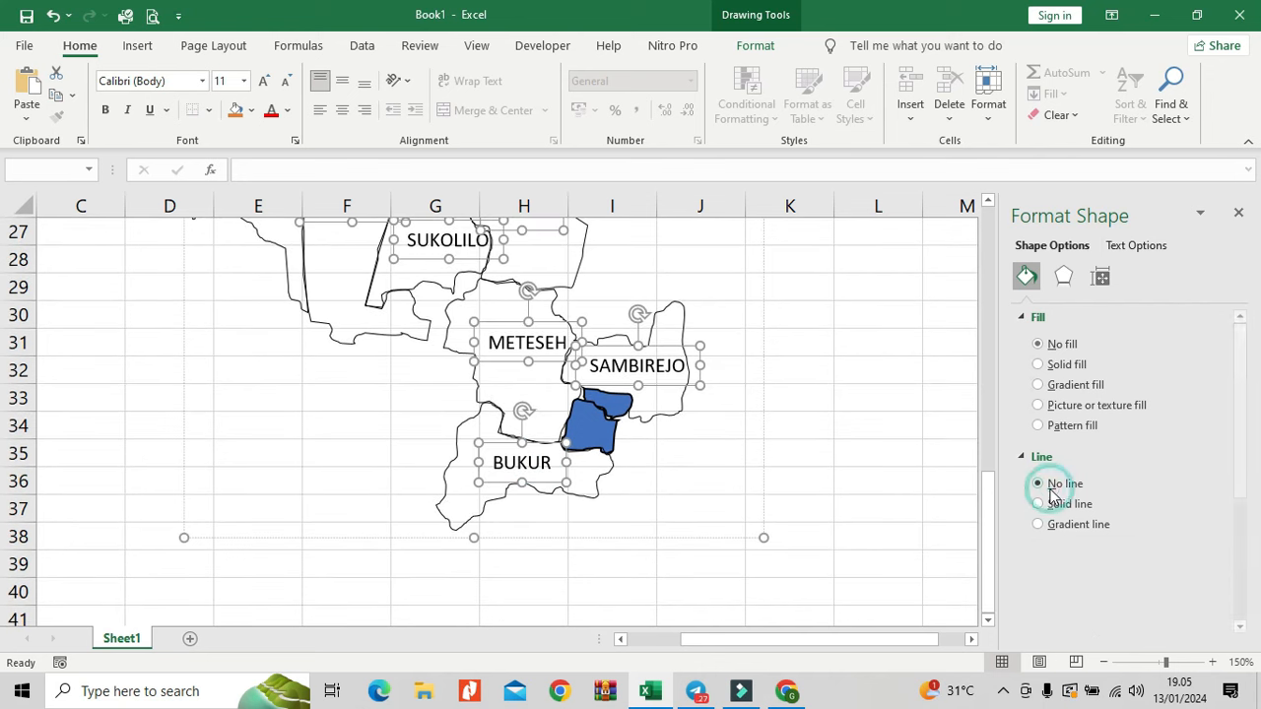
click(750, 453)
scroll(644, 462, up, 5)
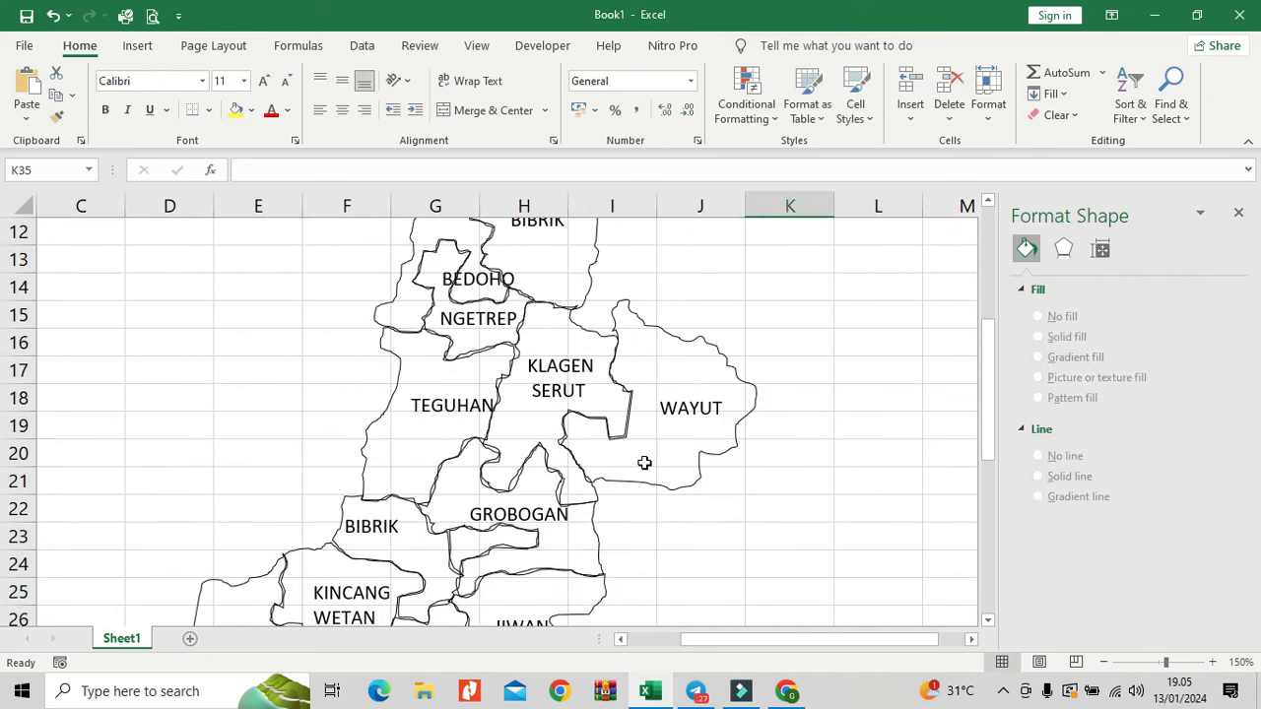
scroll(645, 462, up, 1)
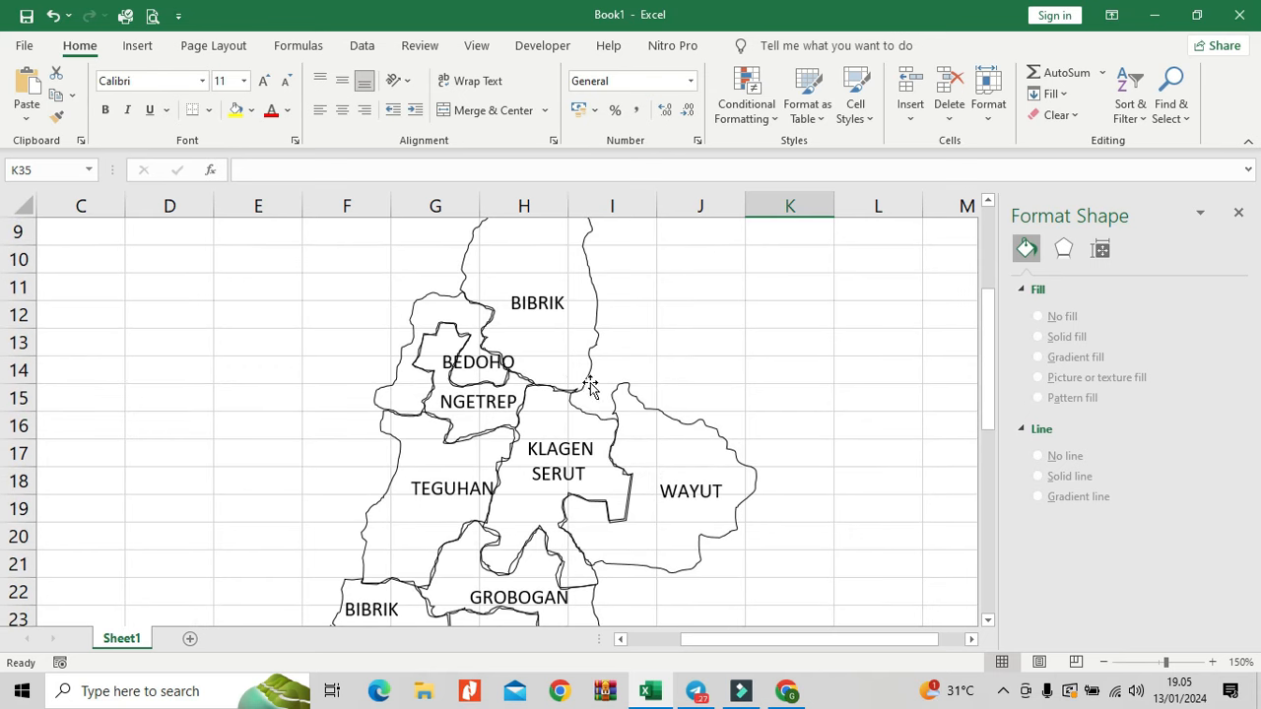
Step: Set the zoom to 400% and remove the fill from the two blue regions between SAMBIREJO and BUKUR
click(1239, 663)
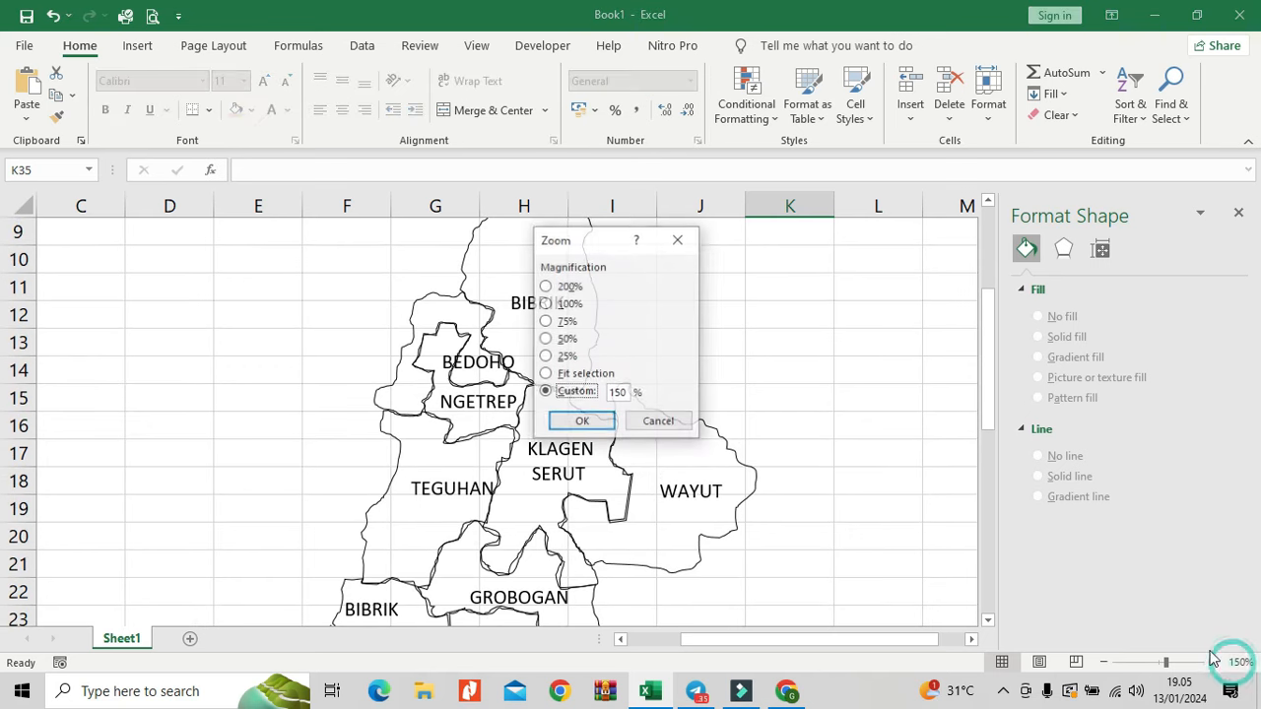
double_click(623, 392)
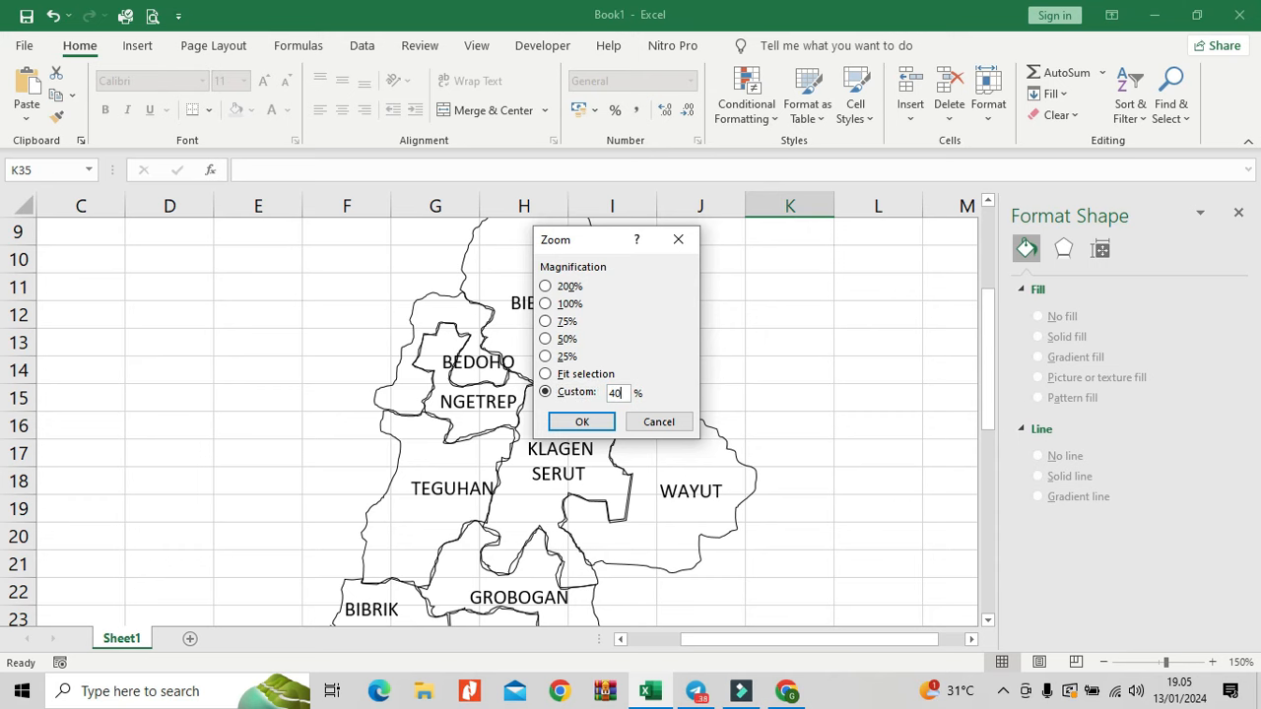
text(400)
key(Return)
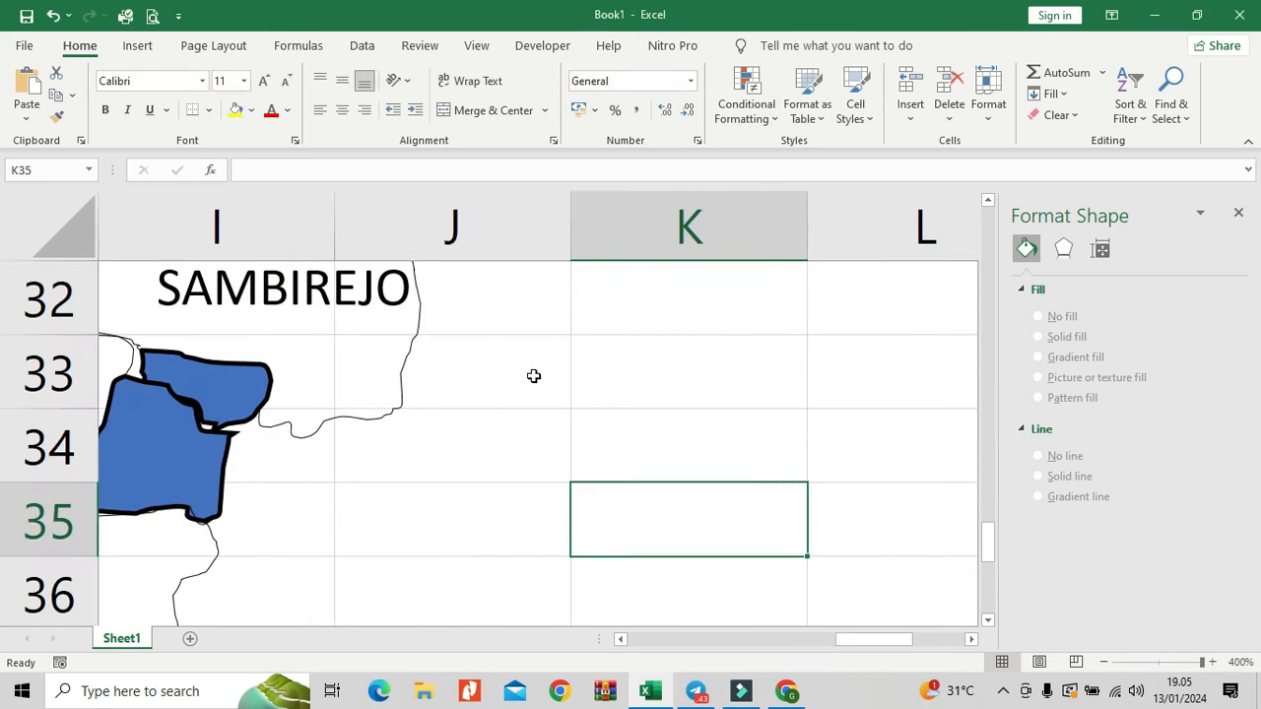
drag(867, 638, 842, 640)
click(489, 391)
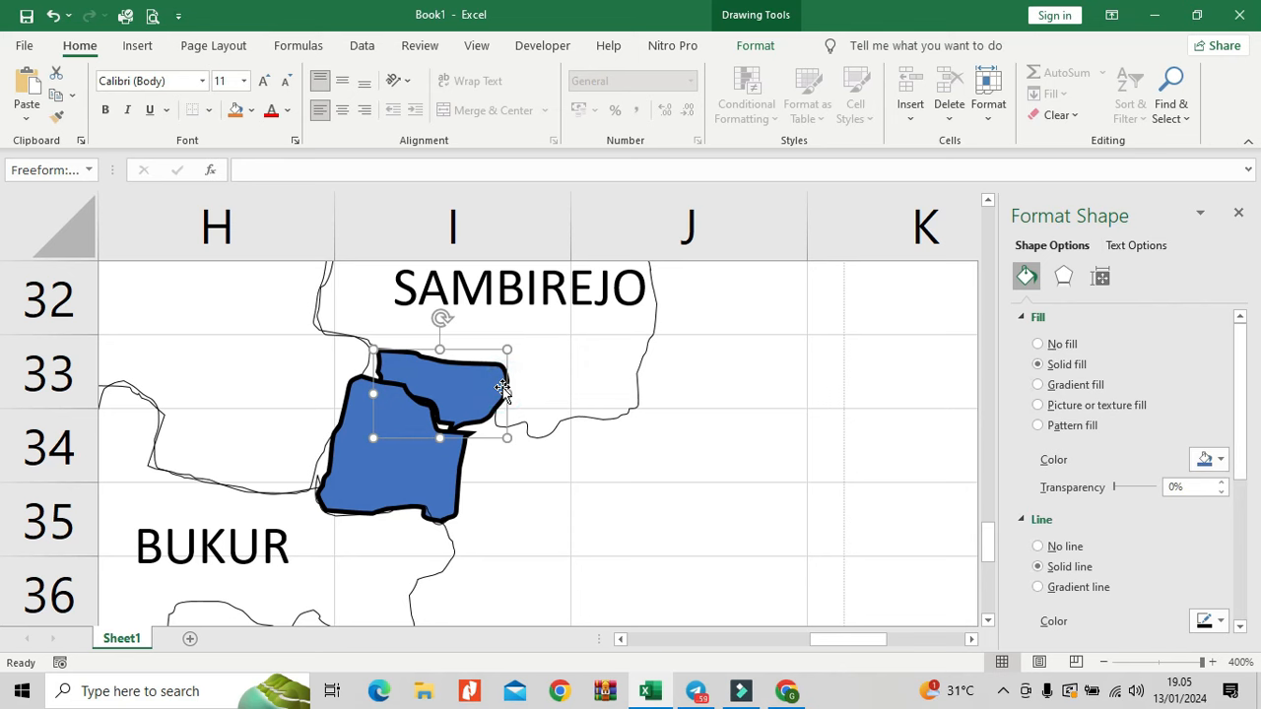
shift+click(464, 464)
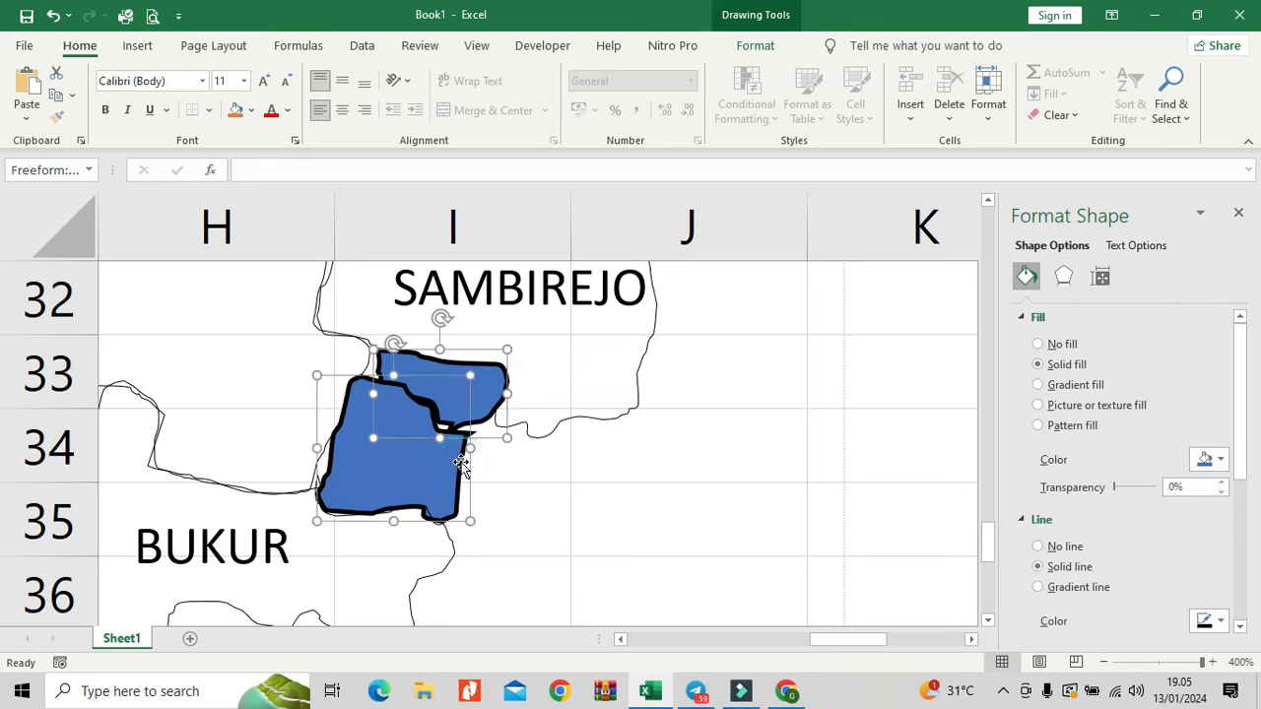
click(1224, 467)
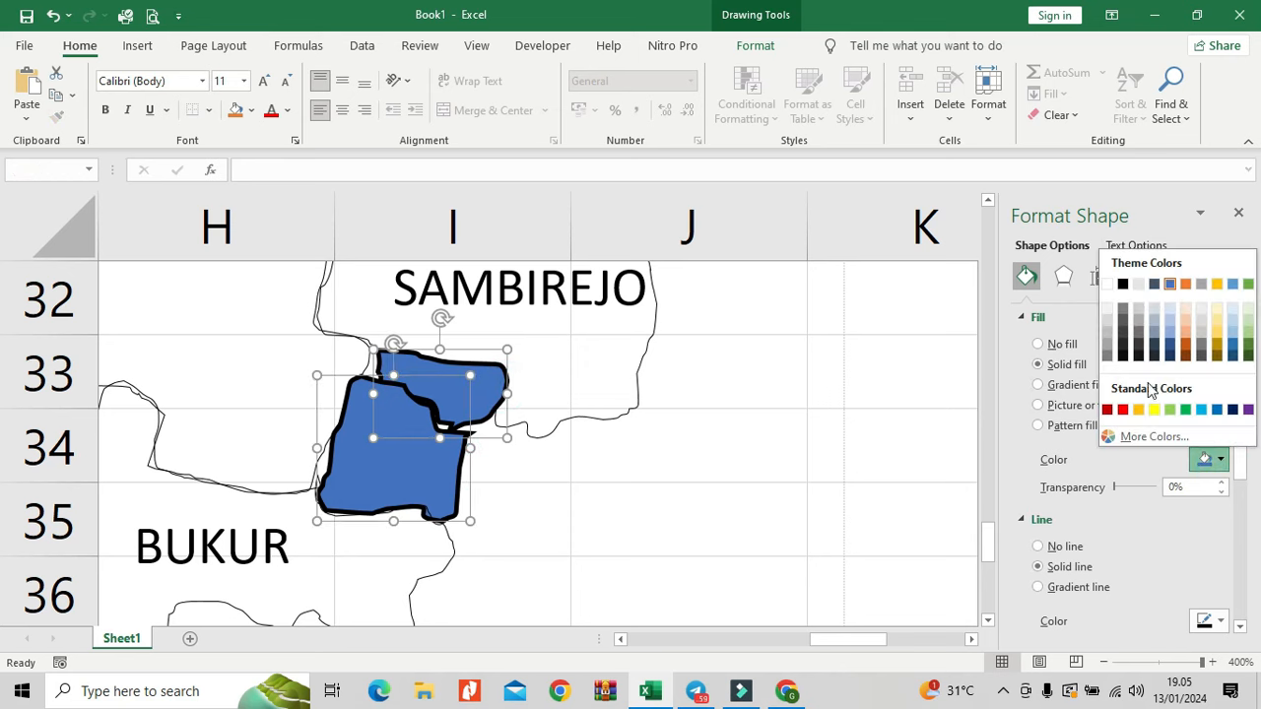
click(1039, 347)
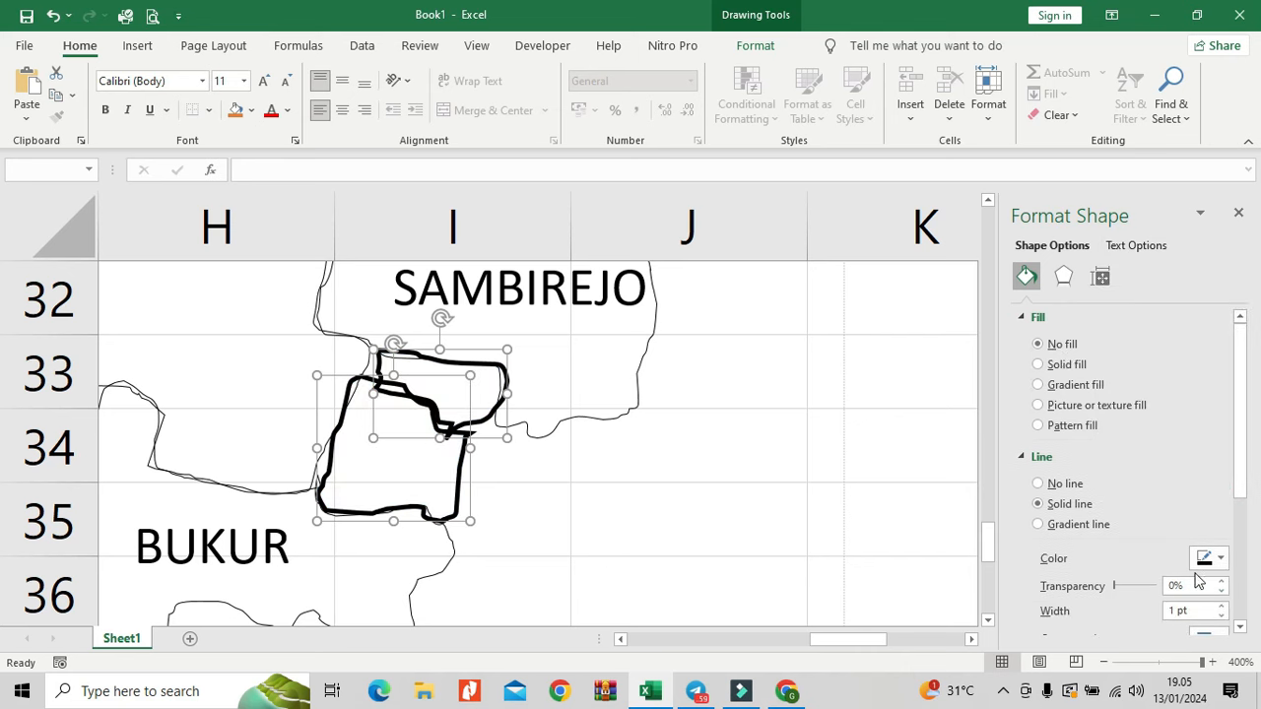
Step: Set the outlines of the two selected regions between SAMBIREJO and BUKUR to 0,25 pt in black
click(1223, 614)
click(1223, 615)
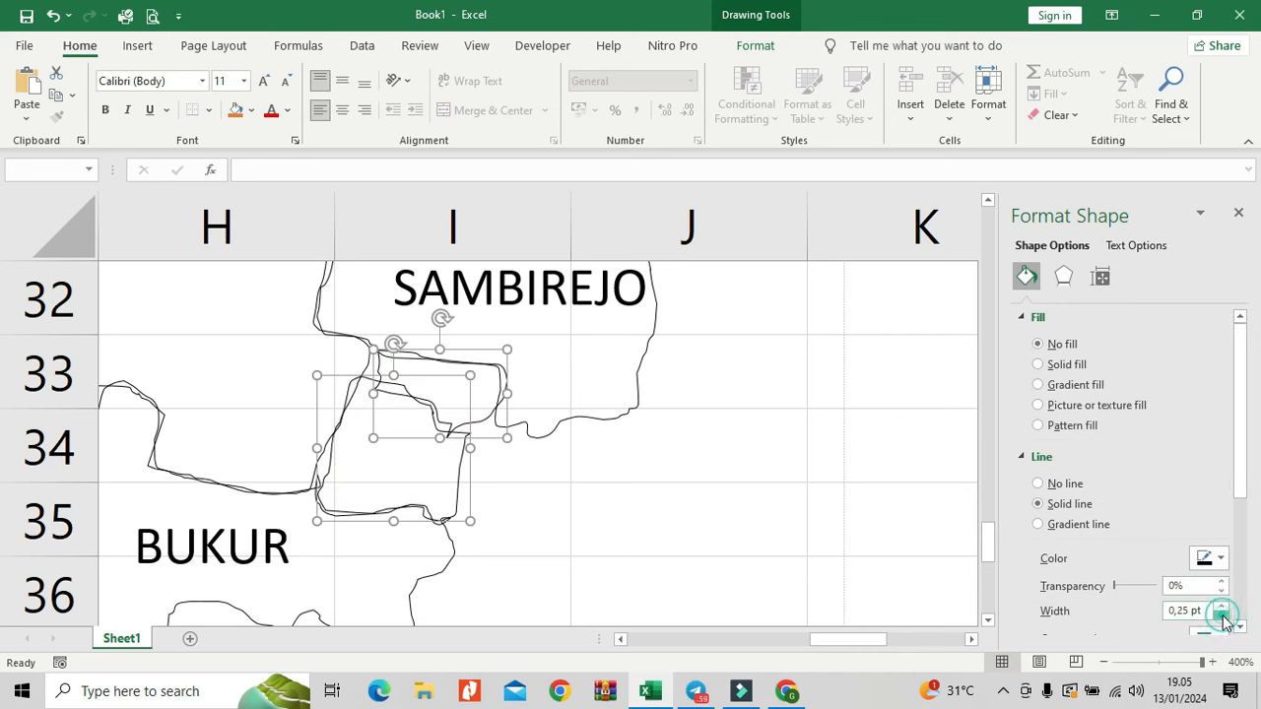
click(1218, 560)
click(1124, 388)
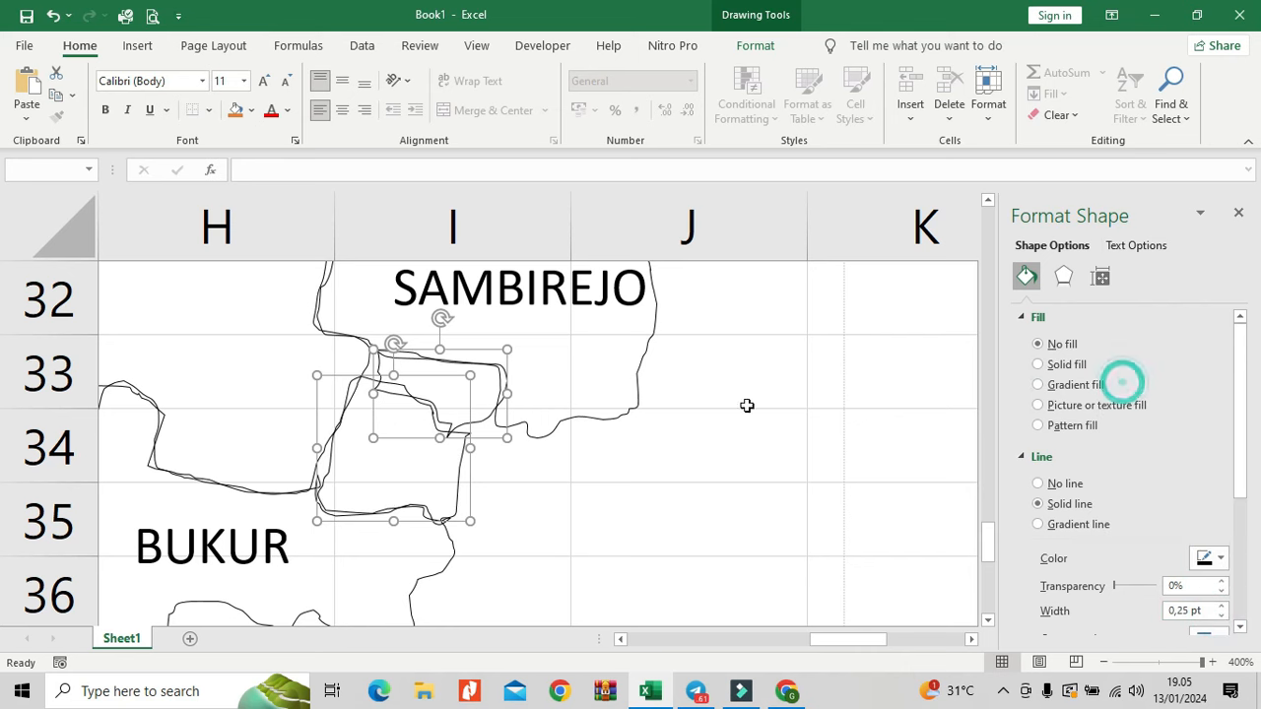
click(631, 417)
Step: Edit the points of the BEDOHO region outline, adjusting its northeastern corner to follow the neighbouring BIBRIK border
scroll(521, 407, up, 1)
scroll(521, 417, up, 1)
scroll(521, 416, down, 1)
scroll(521, 416, up, 1)
drag(866, 645, 813, 643)
scroll(624, 497, up, 2)
scroll(624, 496, up, 5)
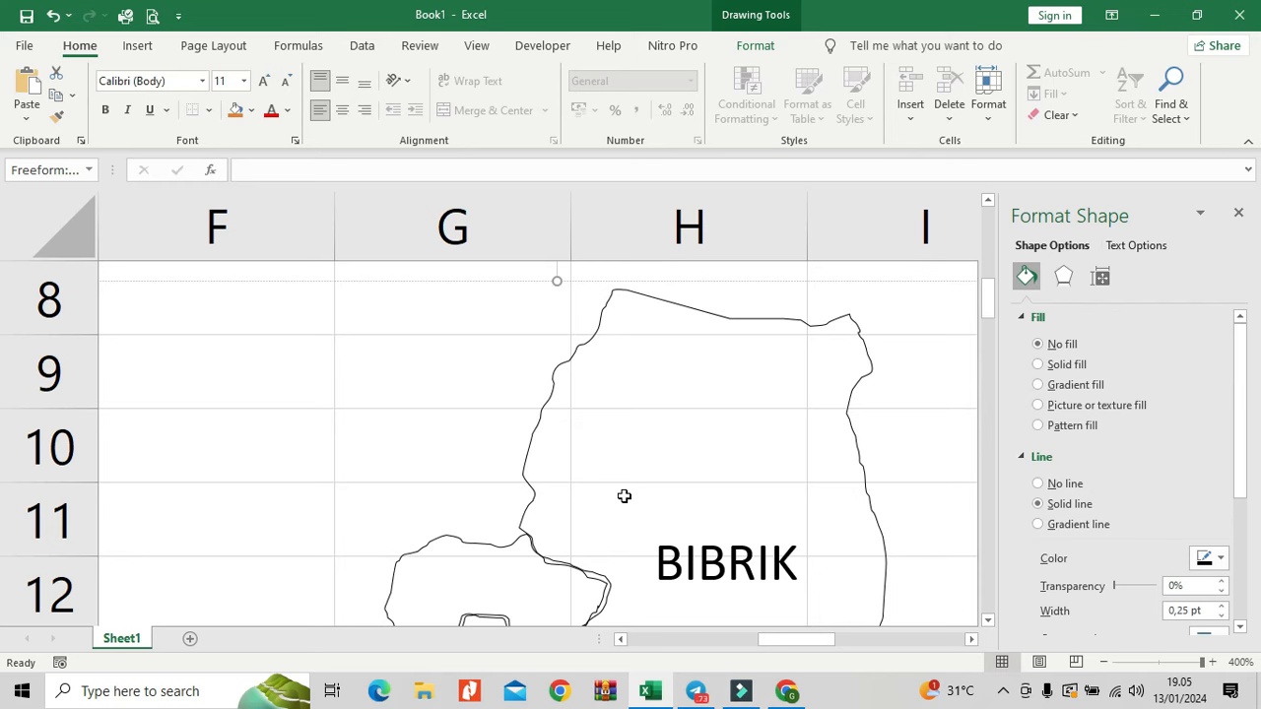
scroll(624, 496, down, 1)
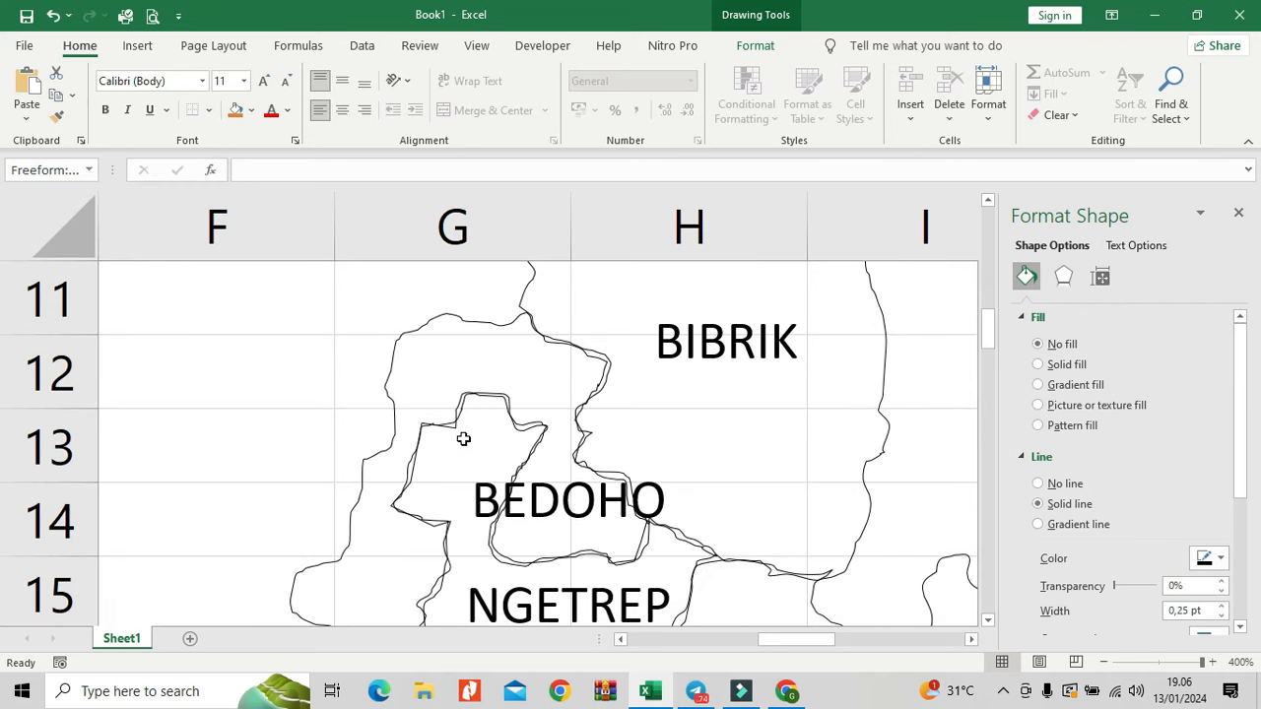
click(595, 360)
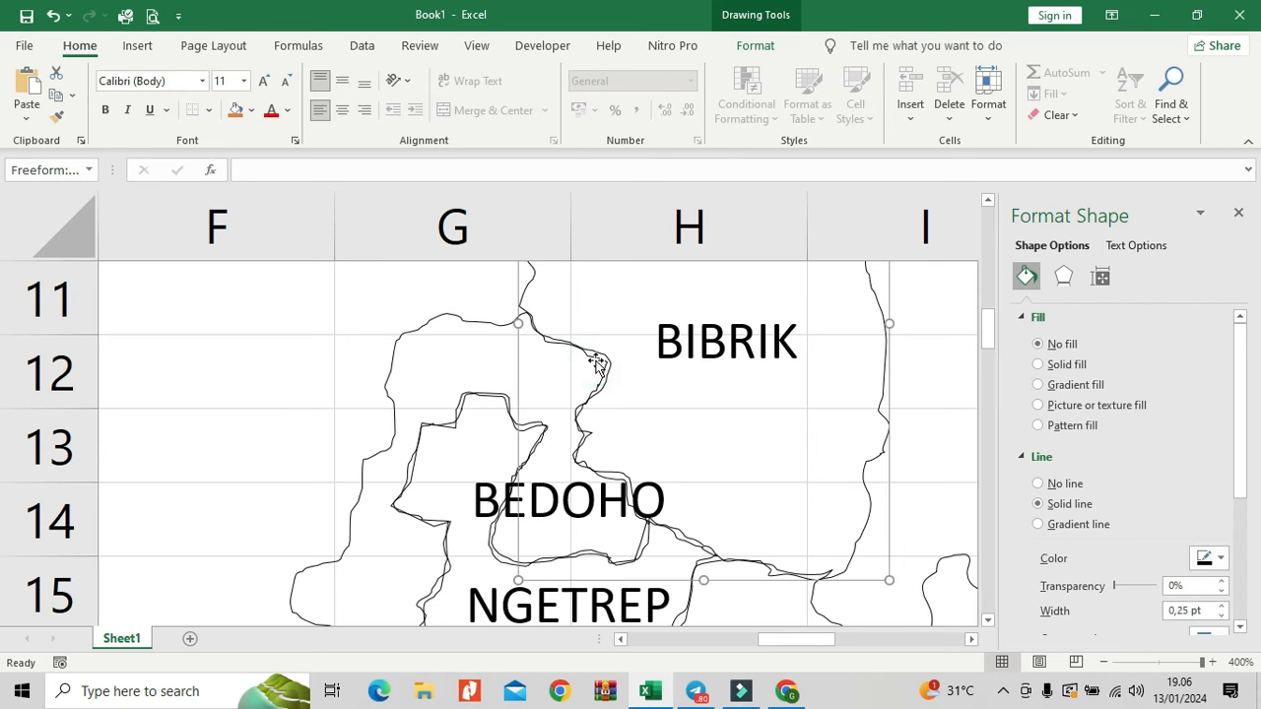
click(479, 330)
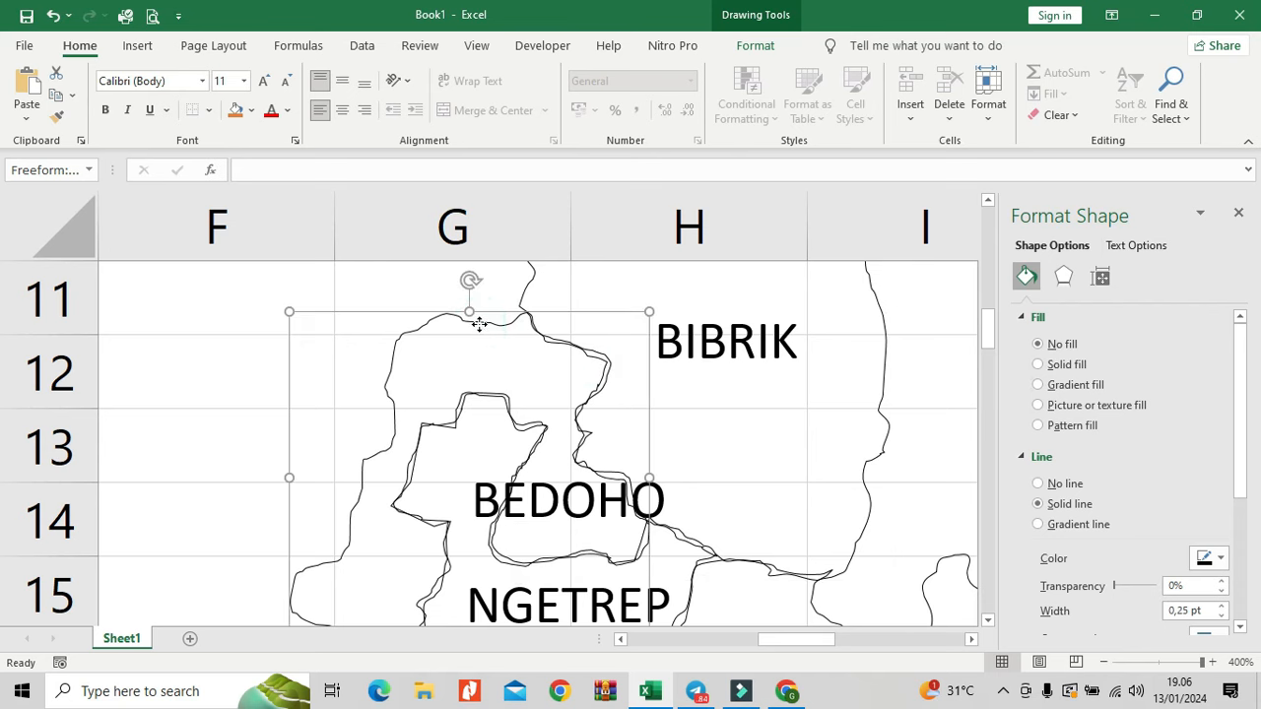
right_click(479, 328)
click(563, 410)
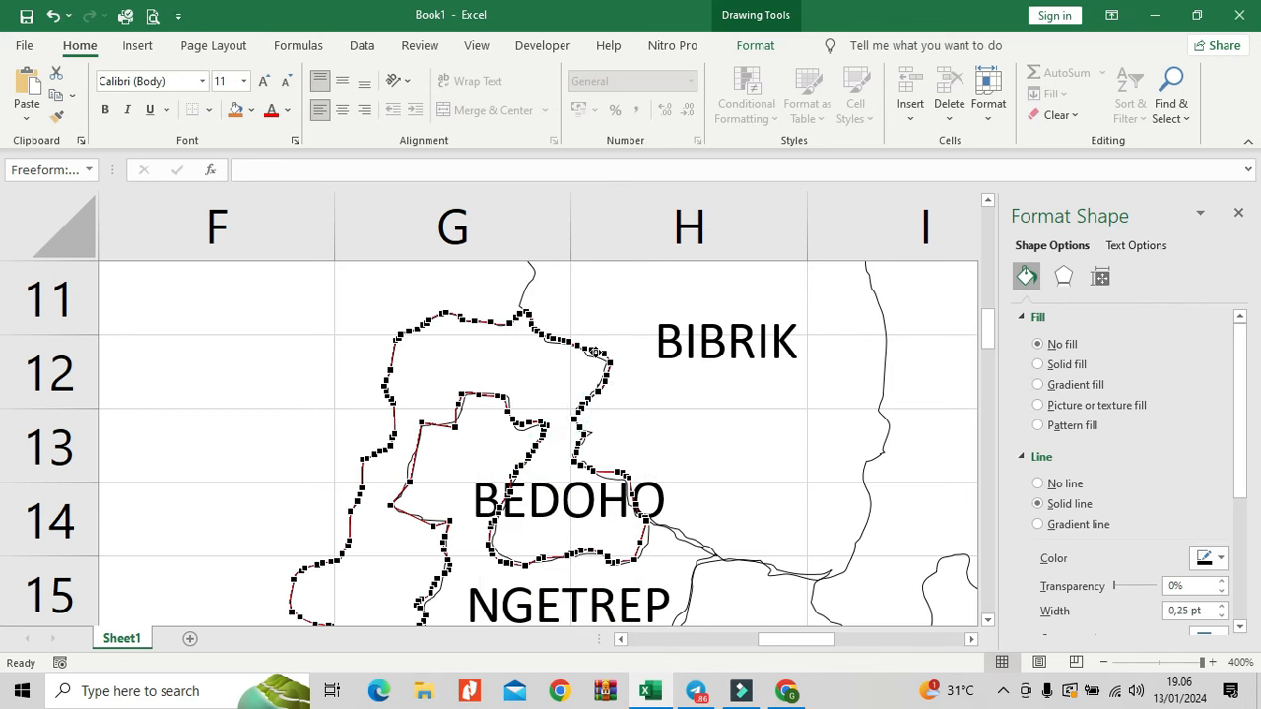
click(593, 350)
click(600, 349)
click(600, 353)
click(607, 363)
click(607, 383)
Step: Adjust the notch corner on BEDOHO's inner border and add a point on the segment southwest of it to match the adjoining outline
click(458, 404)
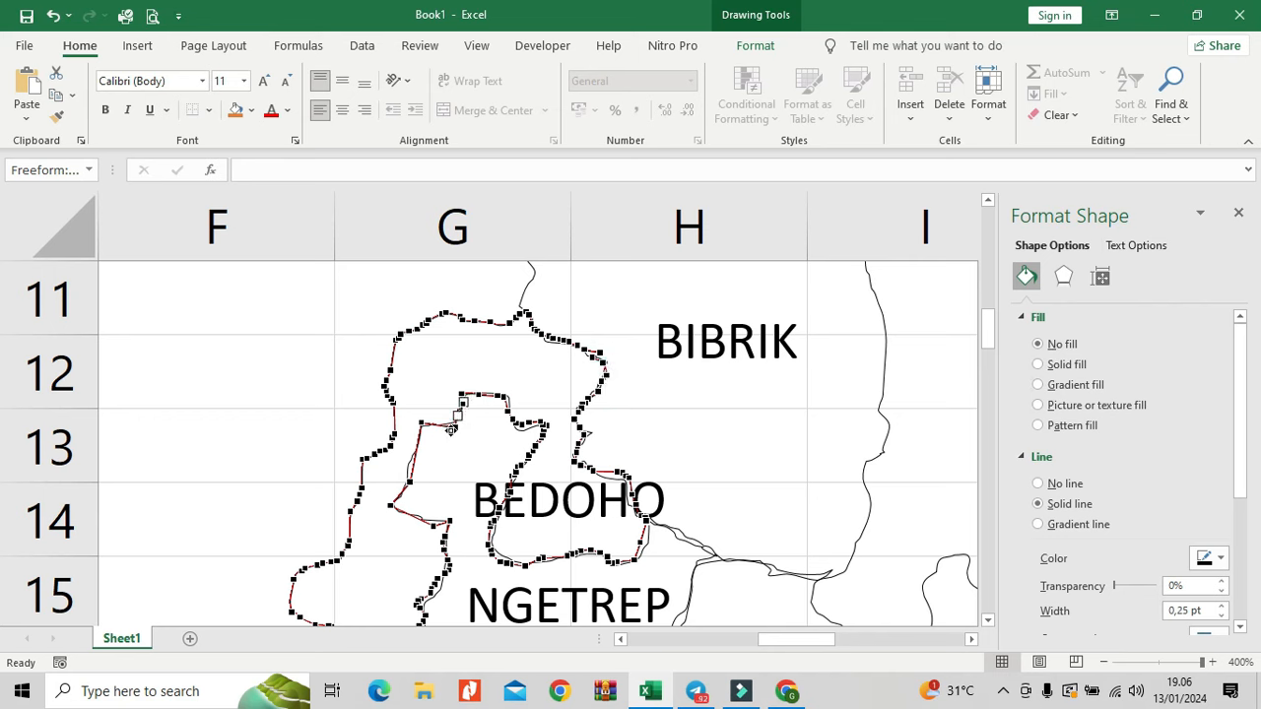
drag(455, 428, 440, 423)
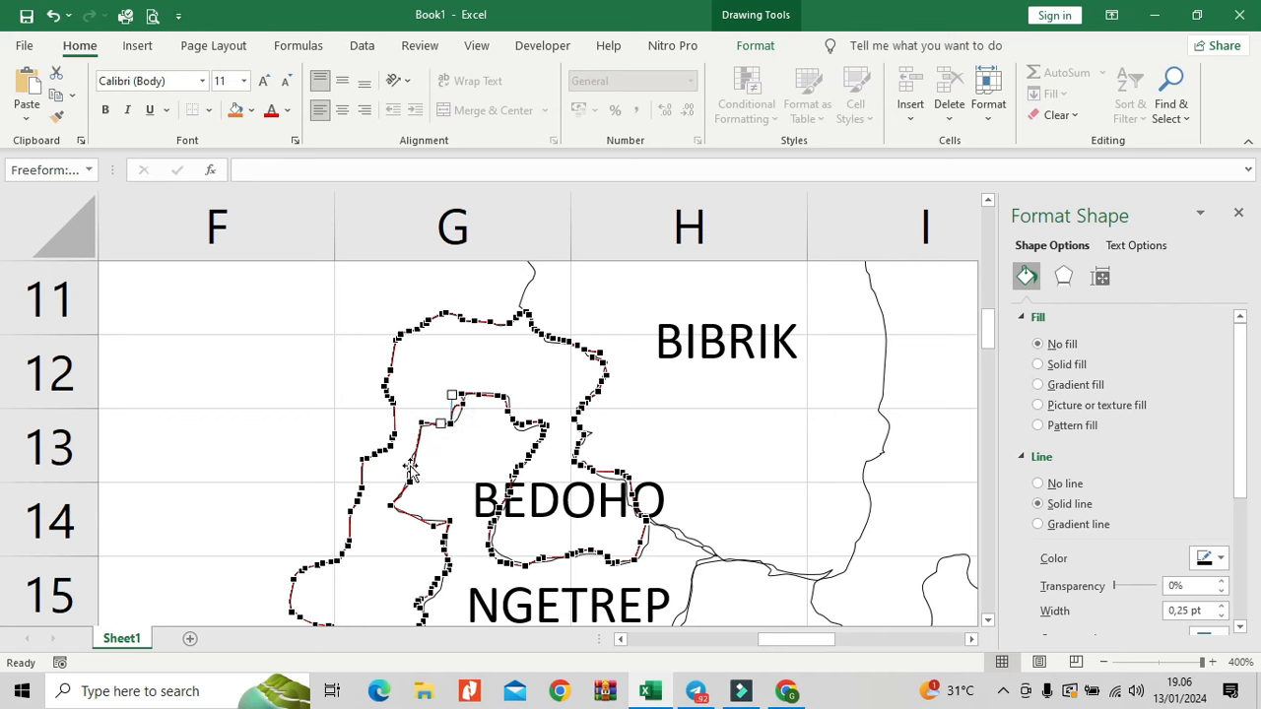
right_click(415, 456)
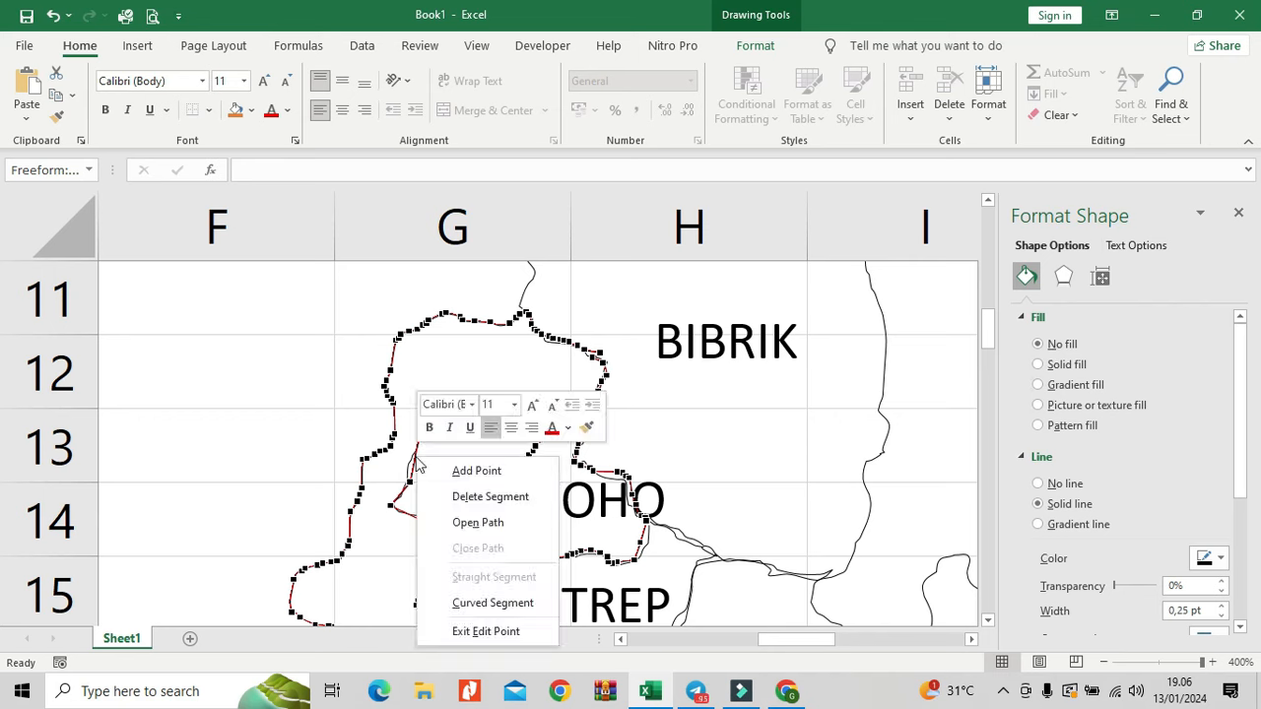
click(452, 470)
click(413, 469)
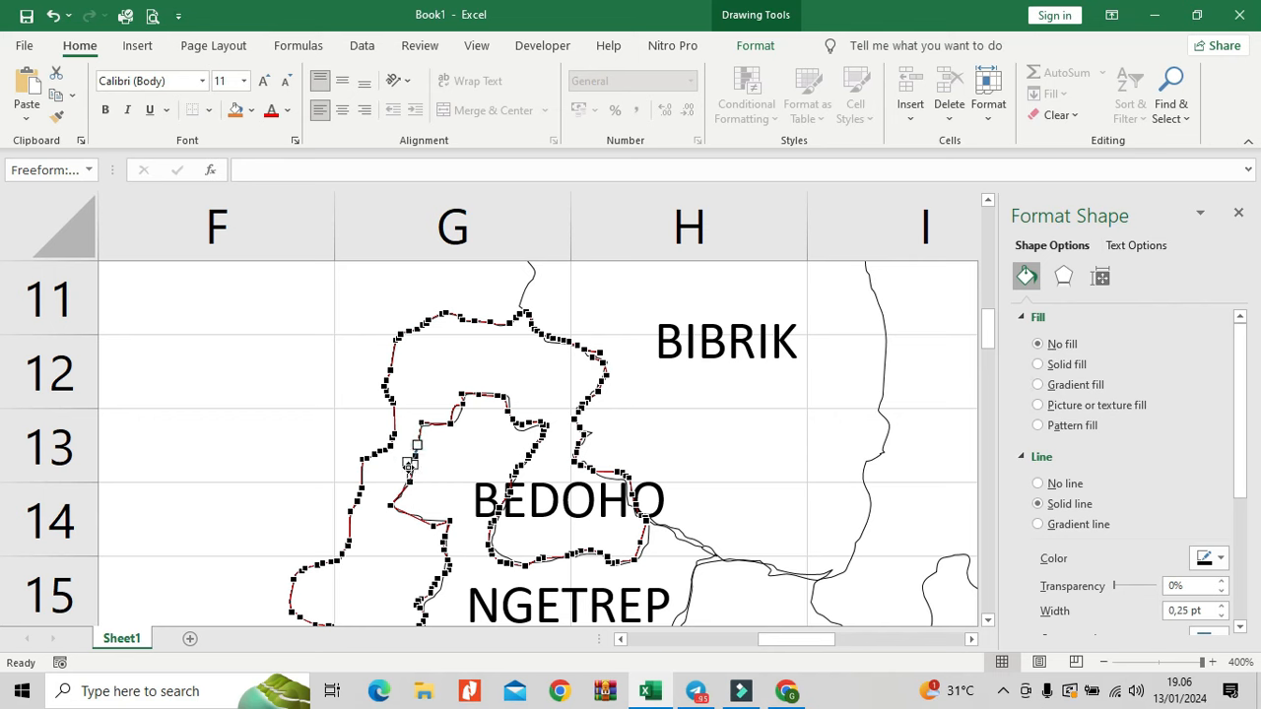
Step: Adjust the points on the bump and lower eastern edge of the BEDOHO outline to follow the neighbouring border
click(619, 476)
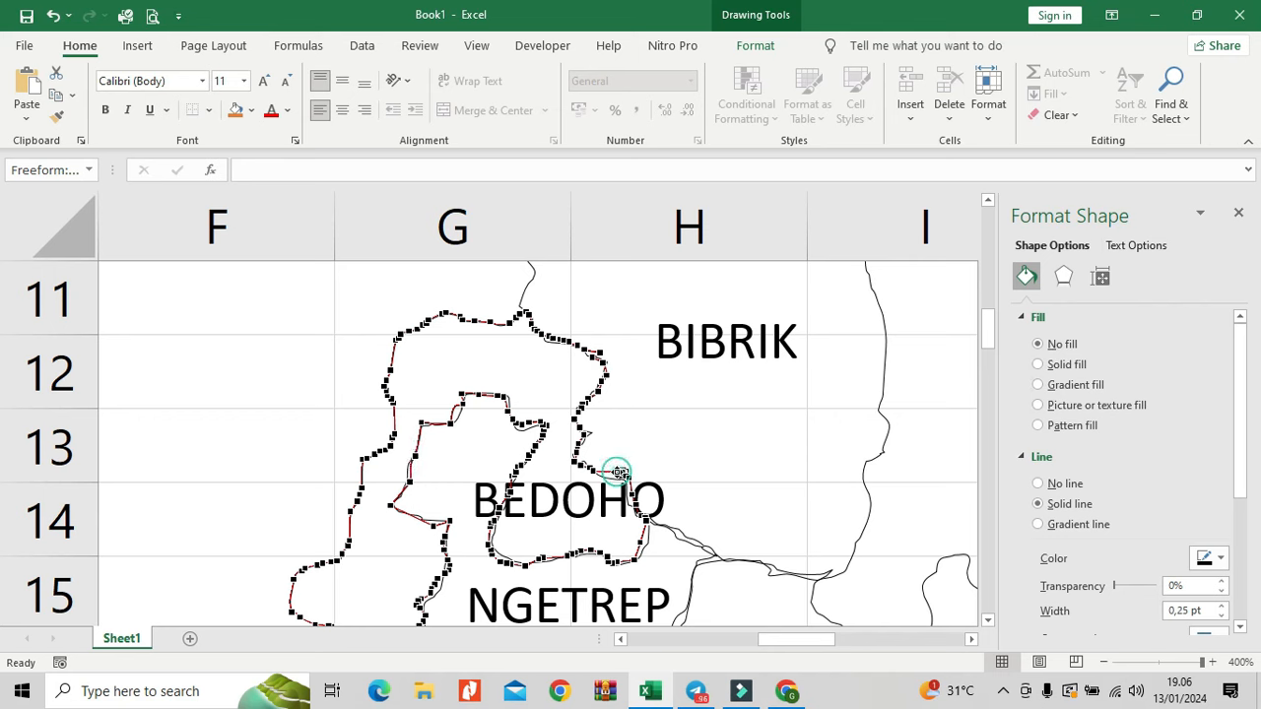
click(616, 470)
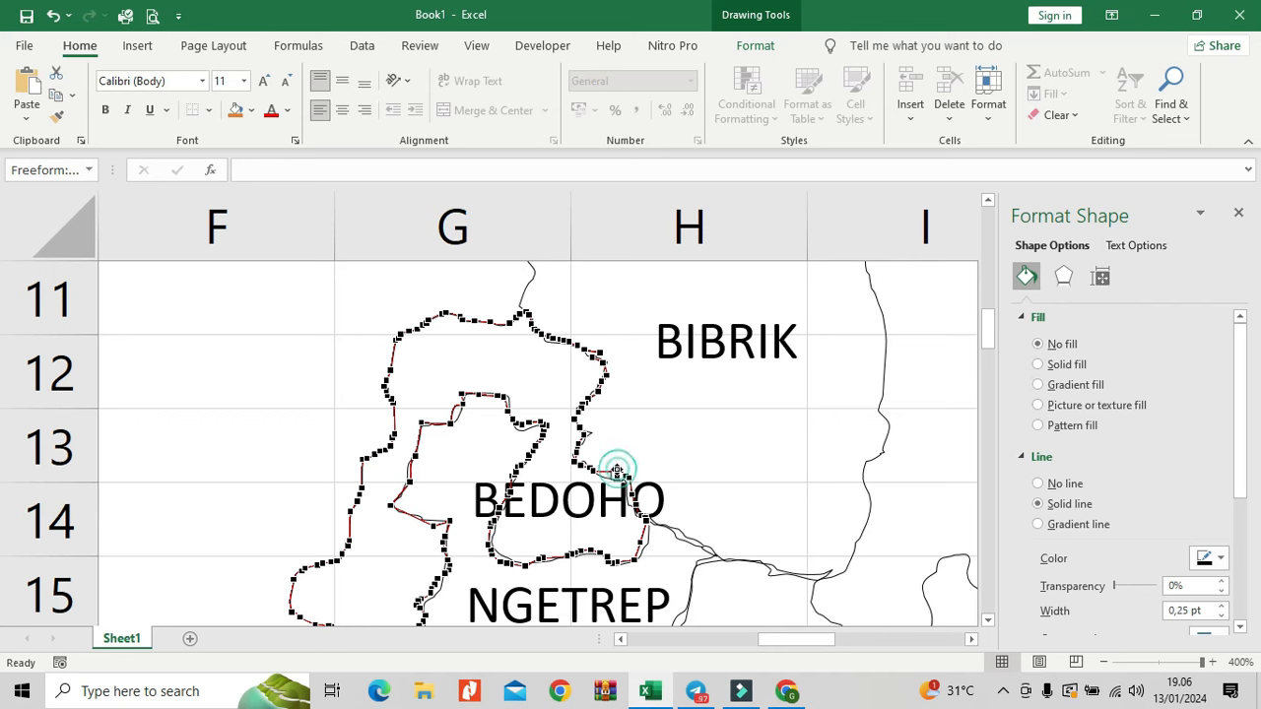
click(642, 538)
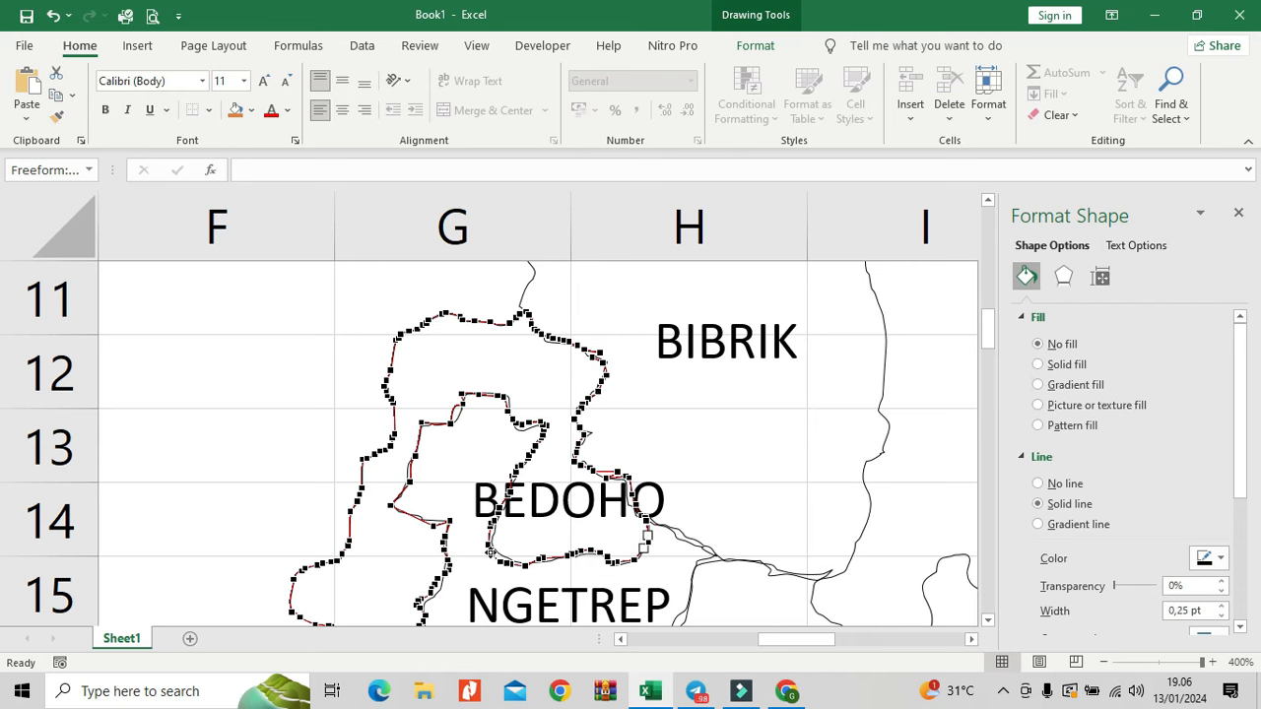
Step: Delete two surplus points at the southwestern corner of BEDOHO's lower lobe and align the adjacent points with the NGETREP border
right_click(490, 550)
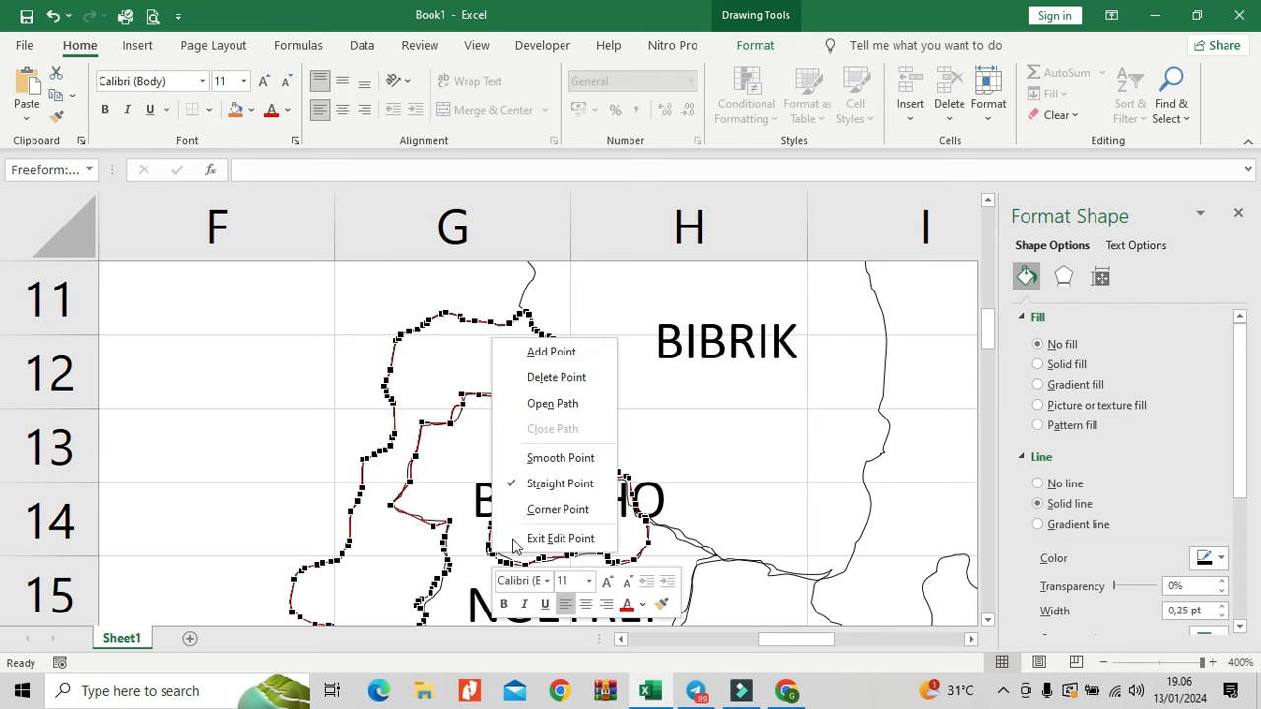
click(572, 380)
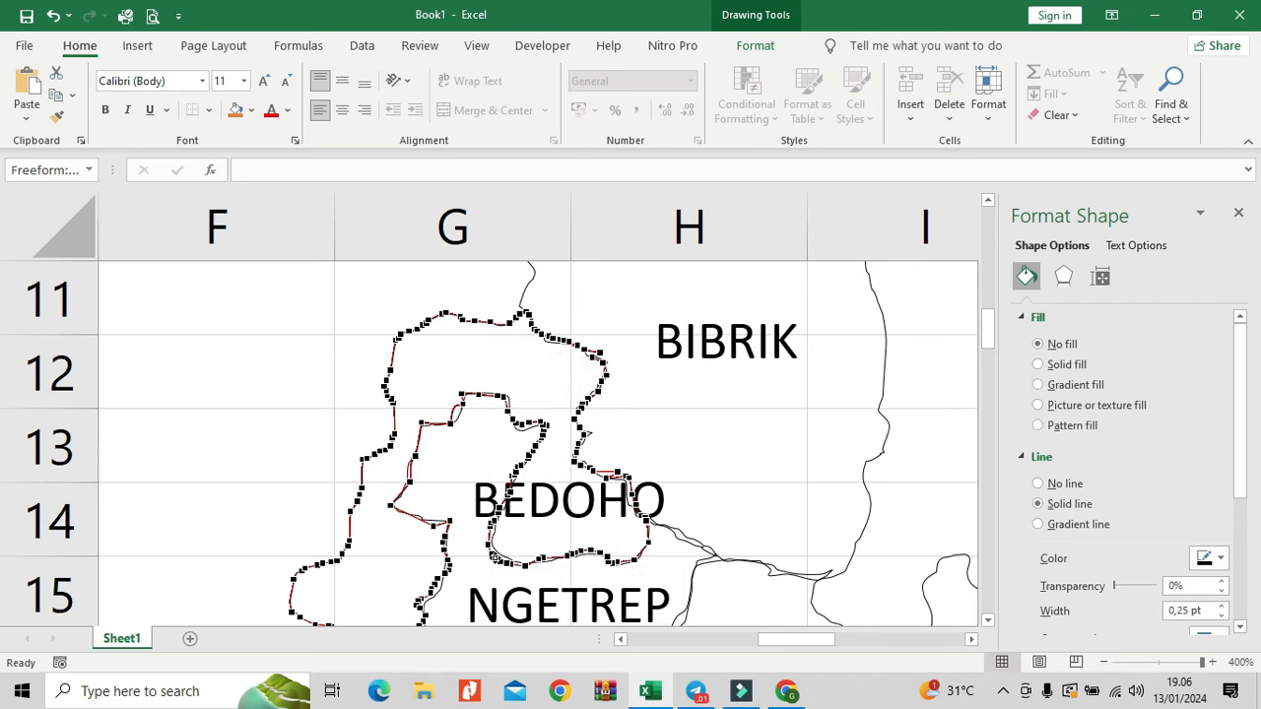
right_click(499, 559)
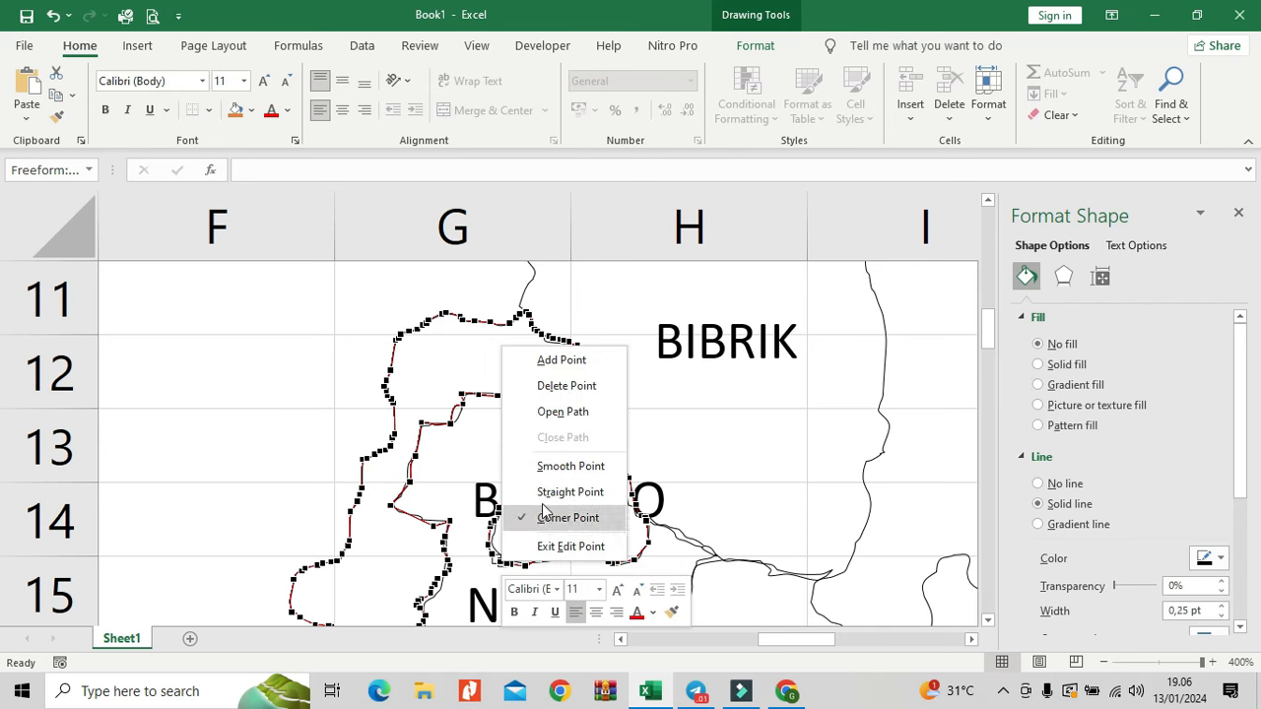
click(582, 392)
click(502, 563)
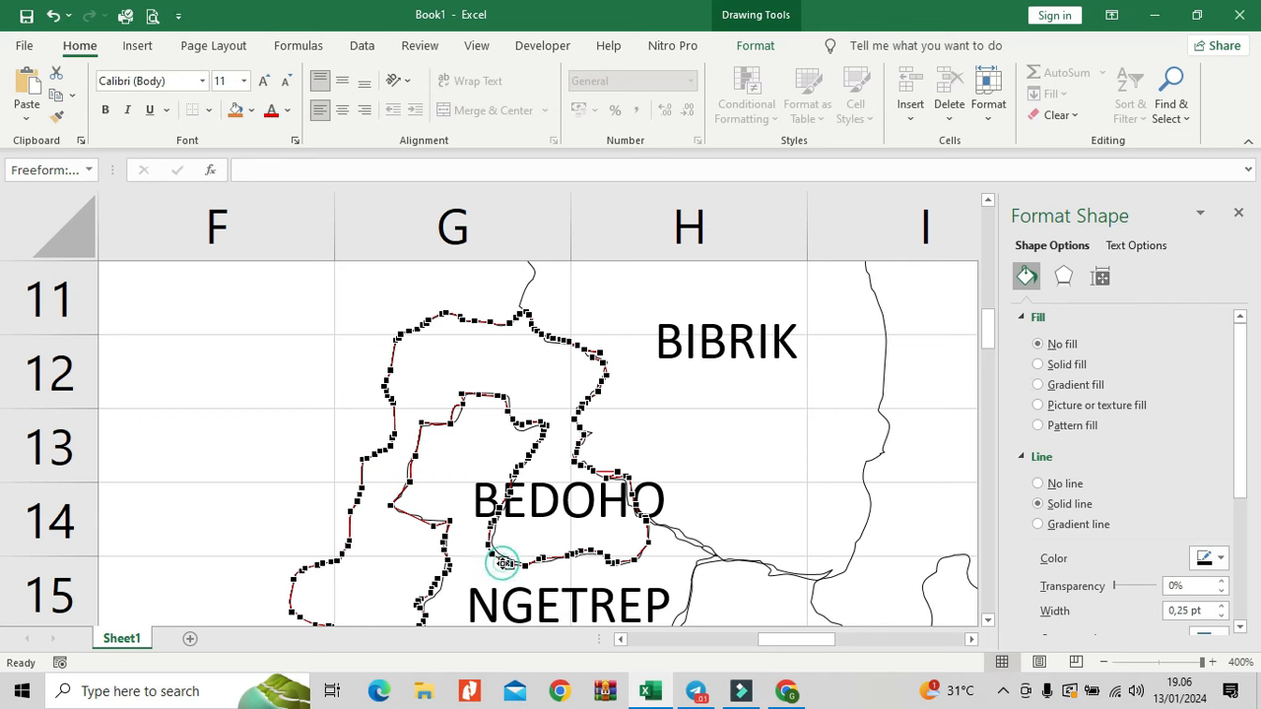
click(494, 558)
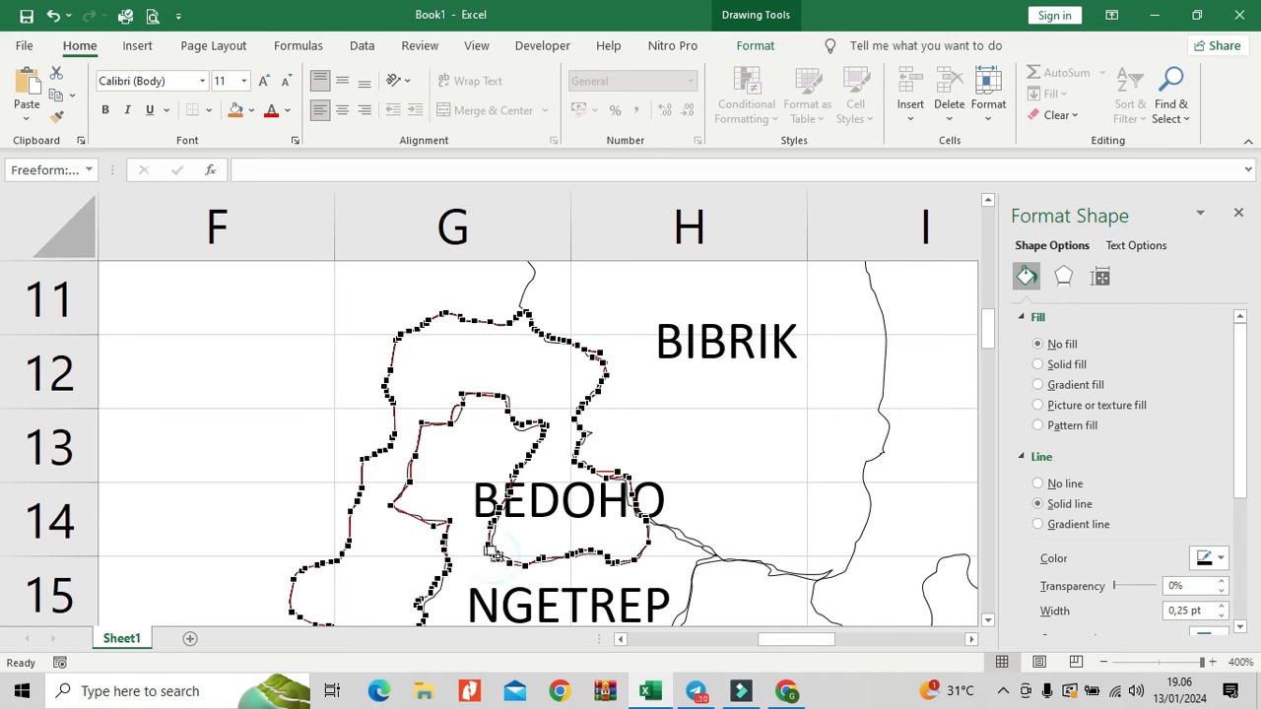
click(489, 542)
click(488, 527)
Step: Delete two surplus points on the BEDOHO outline west of NGETREP and reposition the next point onto the shared border
scroll(467, 429, down, 1)
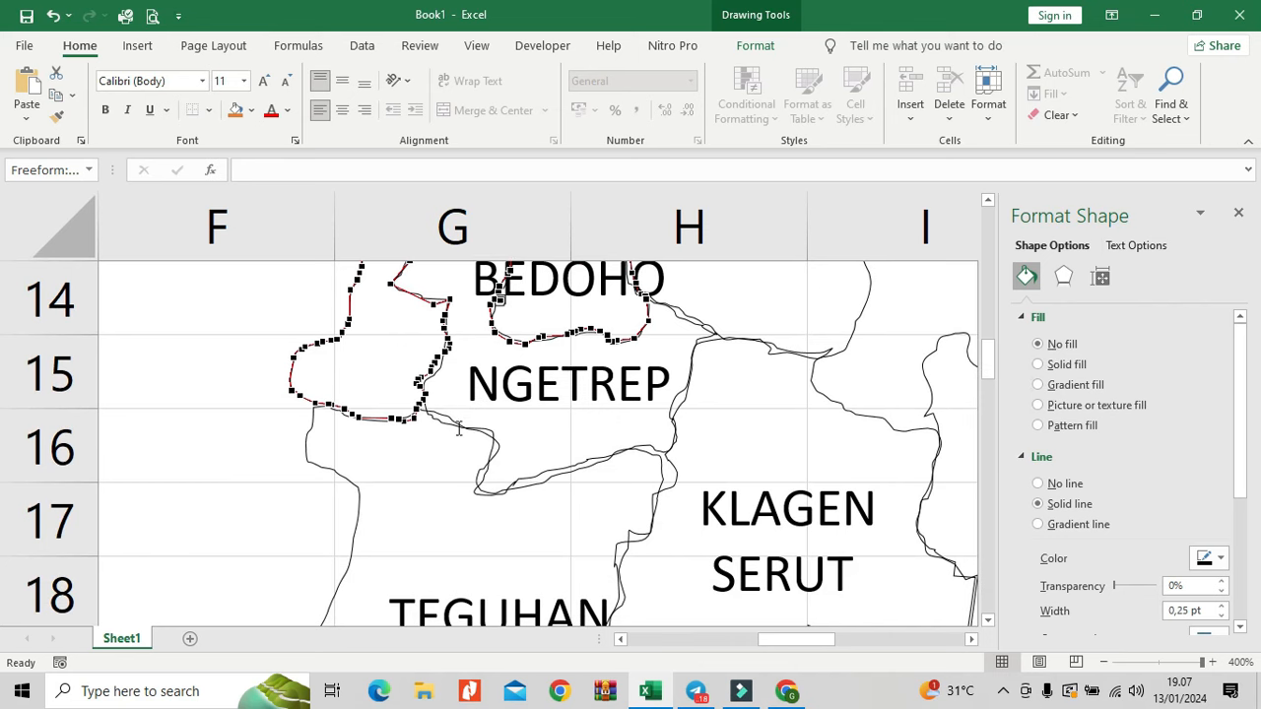
right_click(431, 366)
click(493, 403)
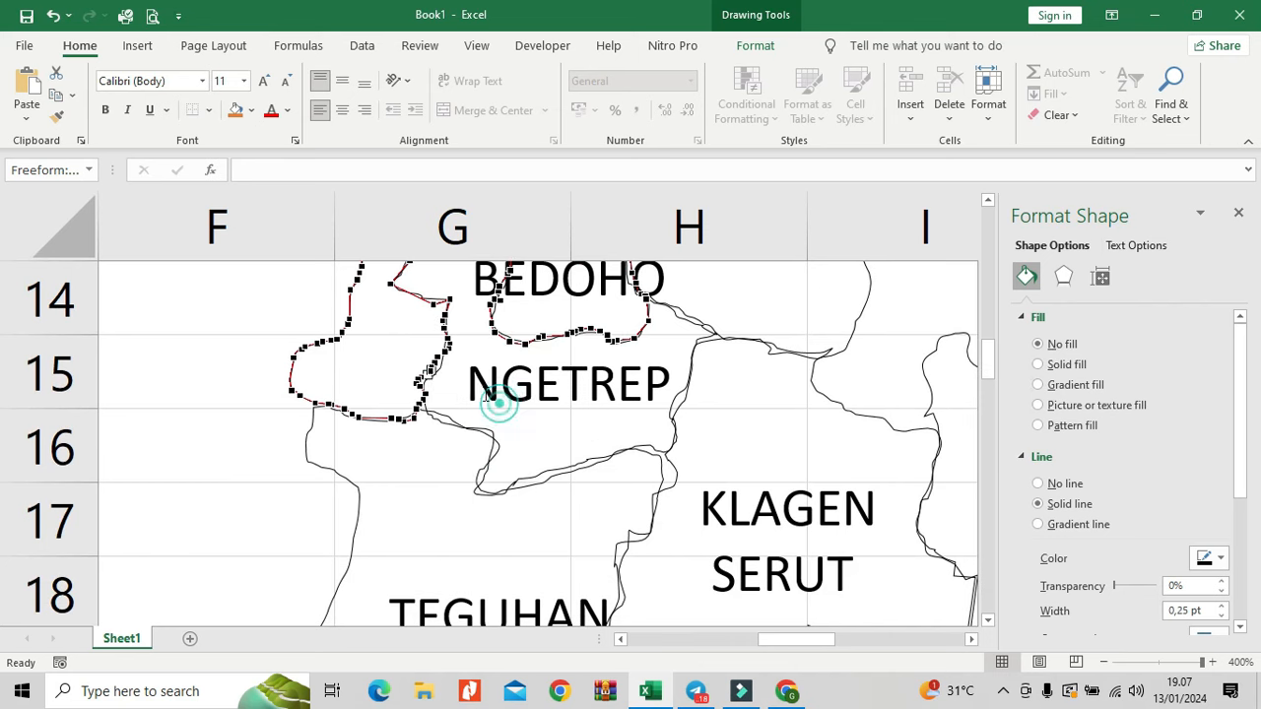
right_click(431, 366)
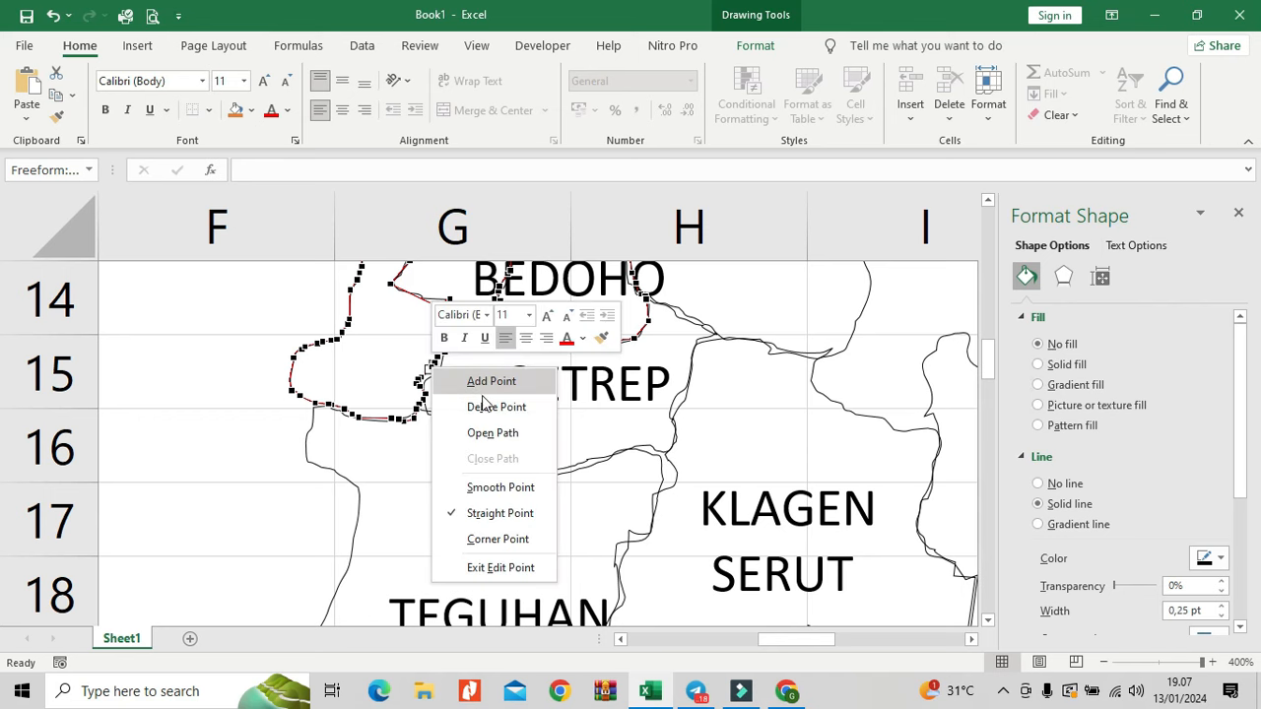
click(484, 407)
drag(436, 362, 425, 385)
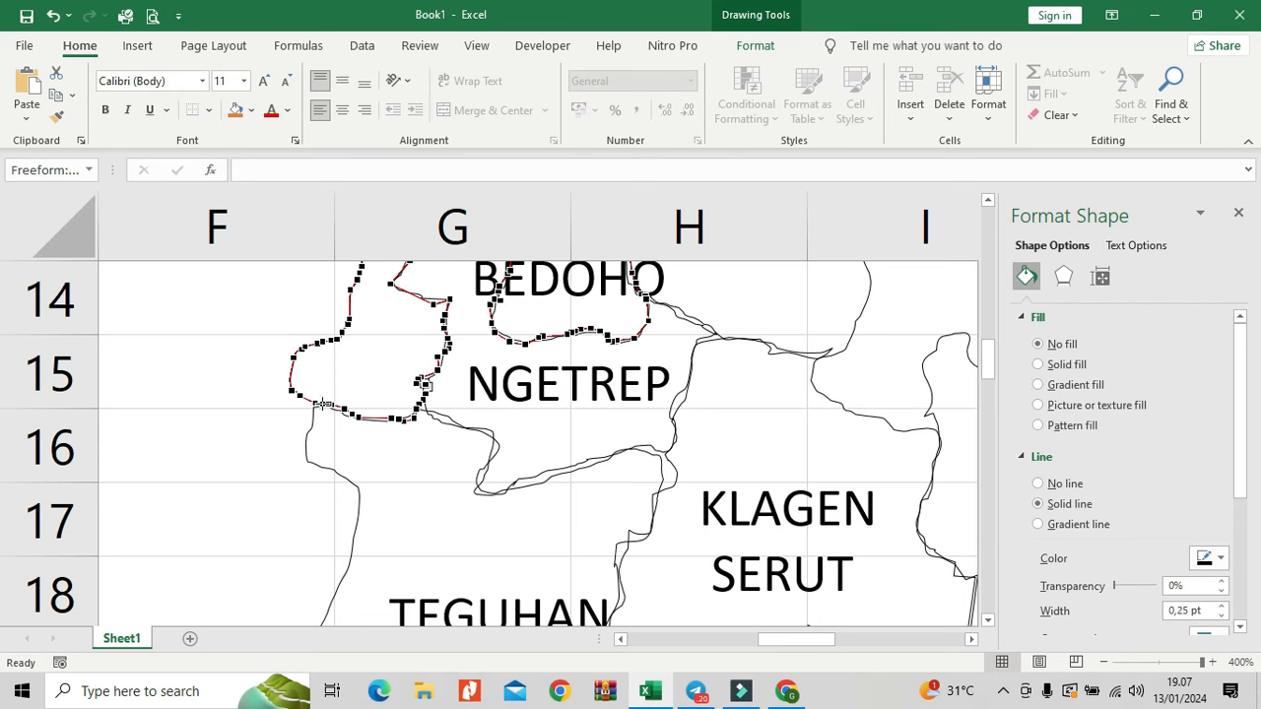
Step: Straighten the short segment on BEDOHO's inner northern notch and adjust the points at the notch's eastern end and the region's northeastern corner
scroll(331, 394, up, 1)
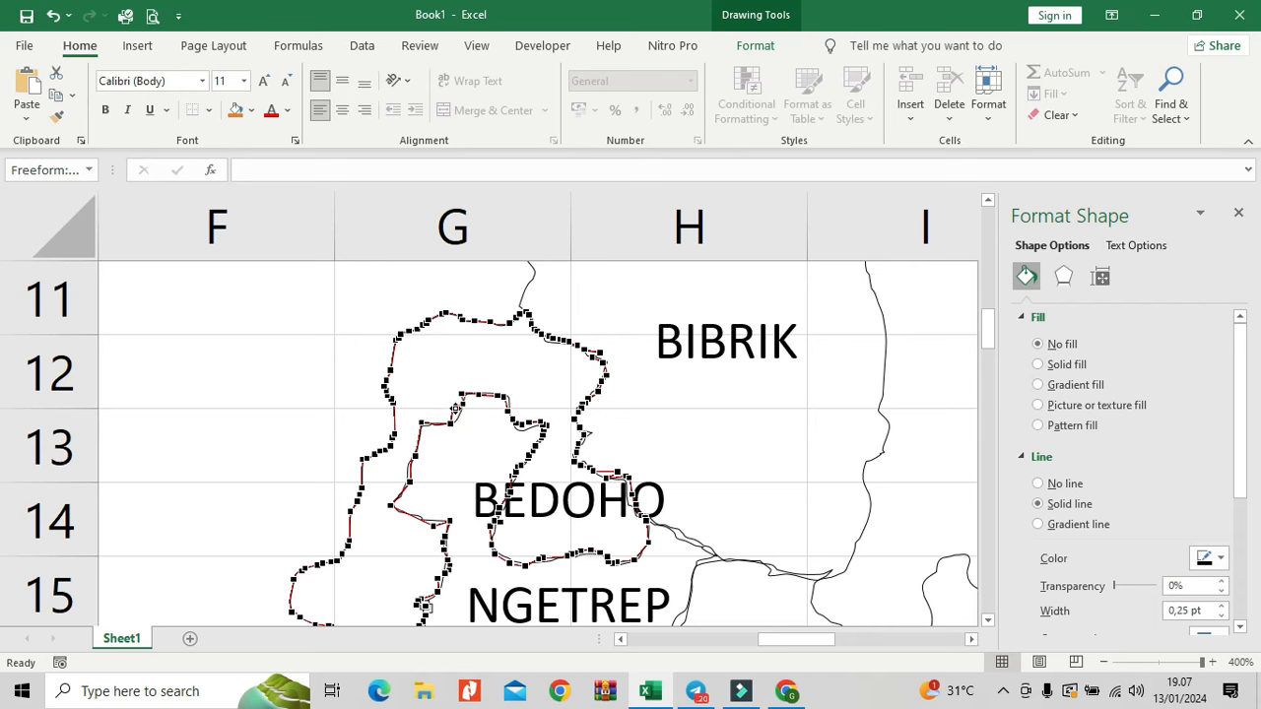
right_click(456, 409)
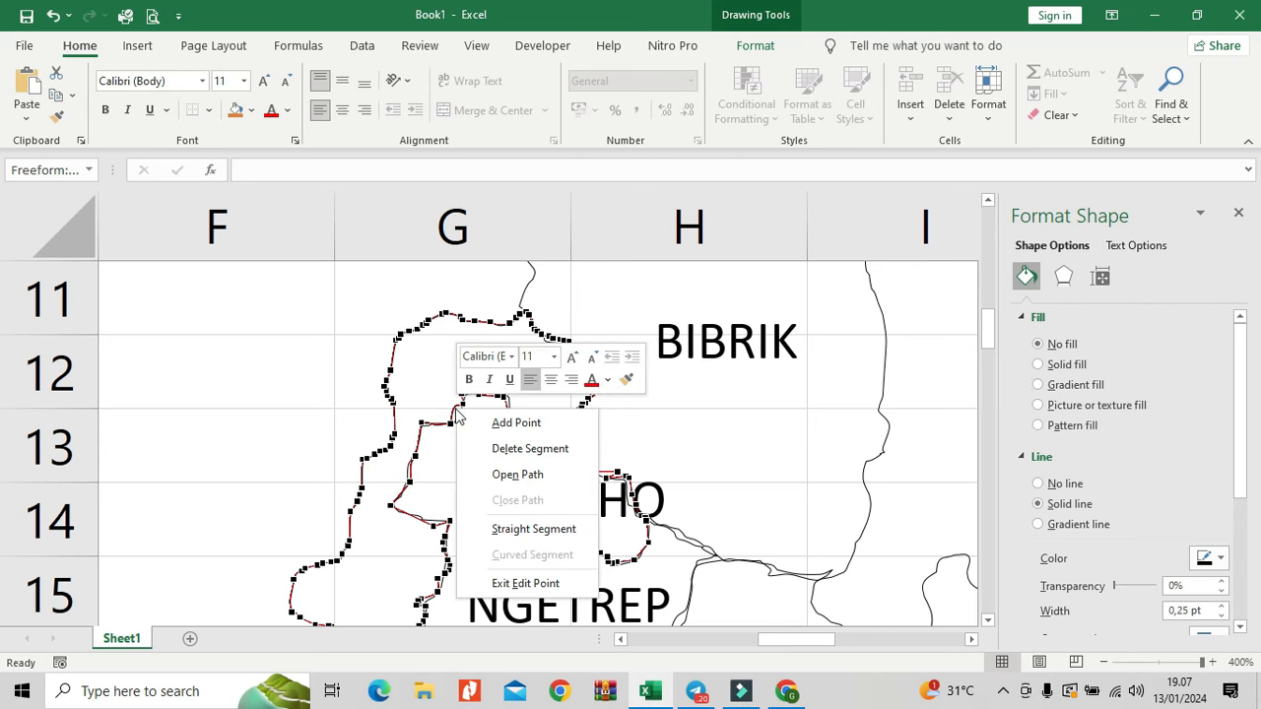
click(547, 529)
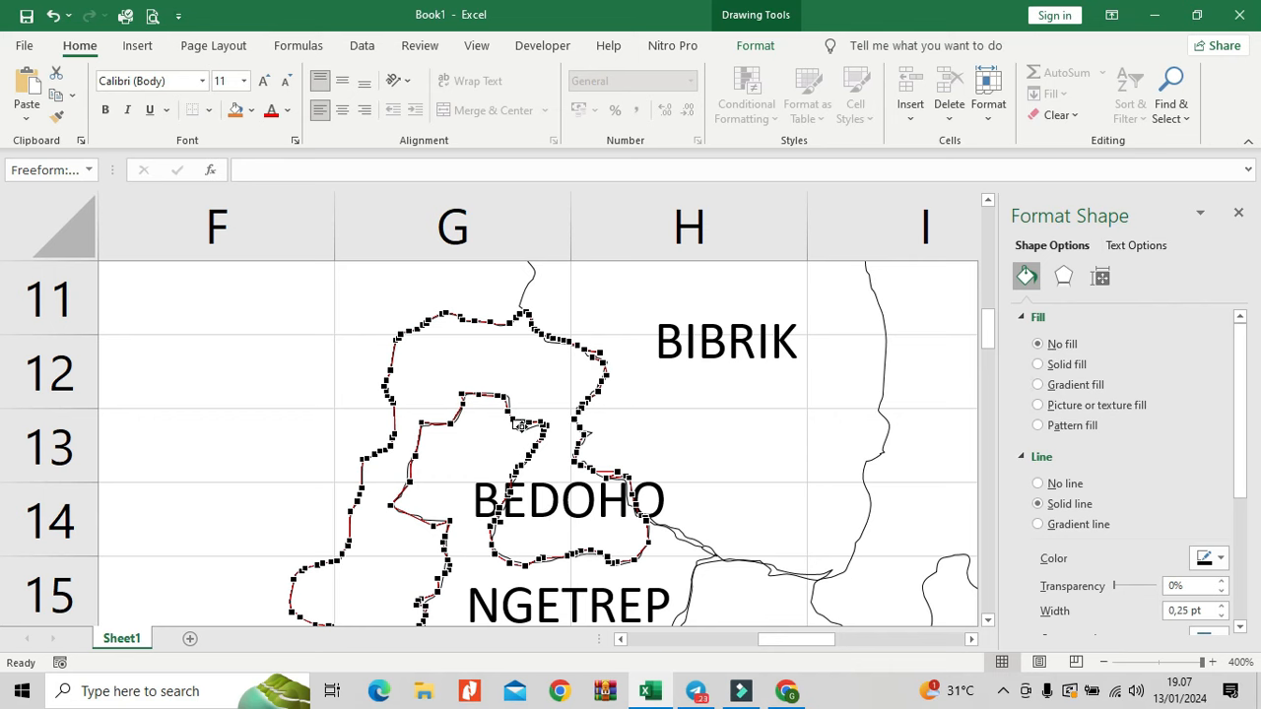
click(525, 421)
click(597, 350)
Step: Delete the protruding point on BEDOHO's eastern bump, align the points beside it with the BIBRIK border, and finish editing the outline
scroll(590, 358, down, 1)
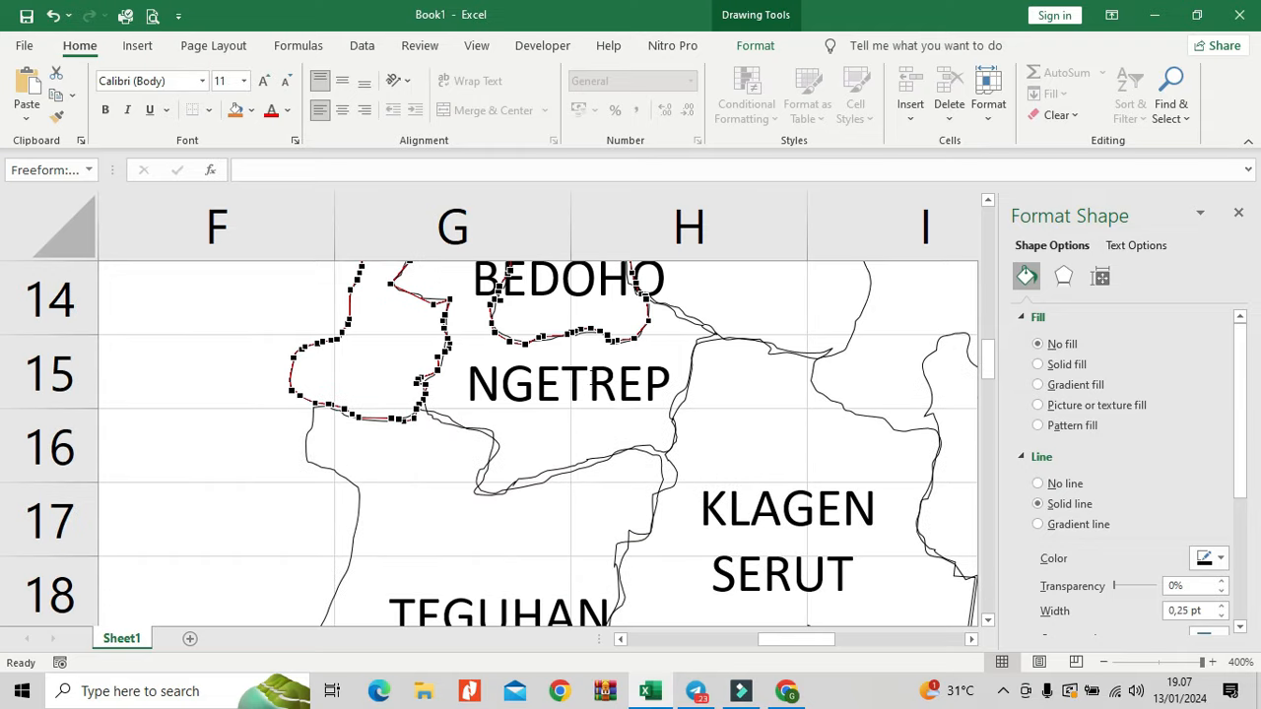
scroll(636, 384, up, 1)
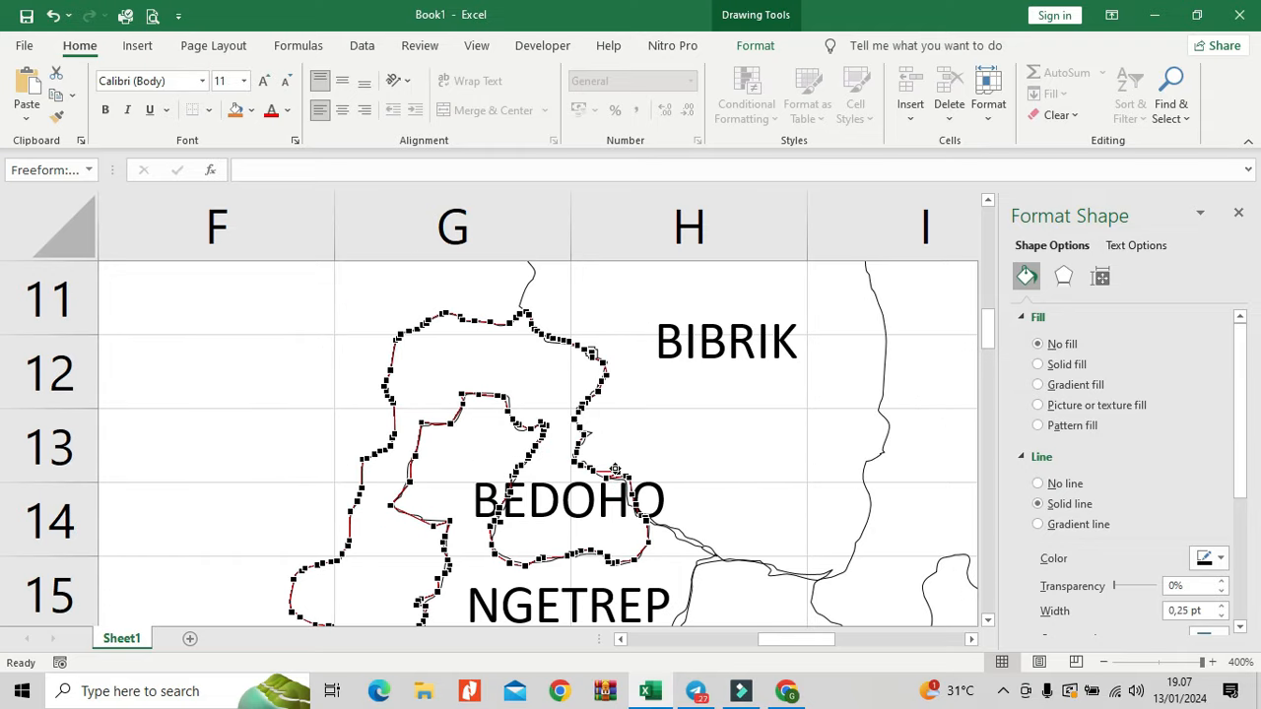
right_click(614, 470)
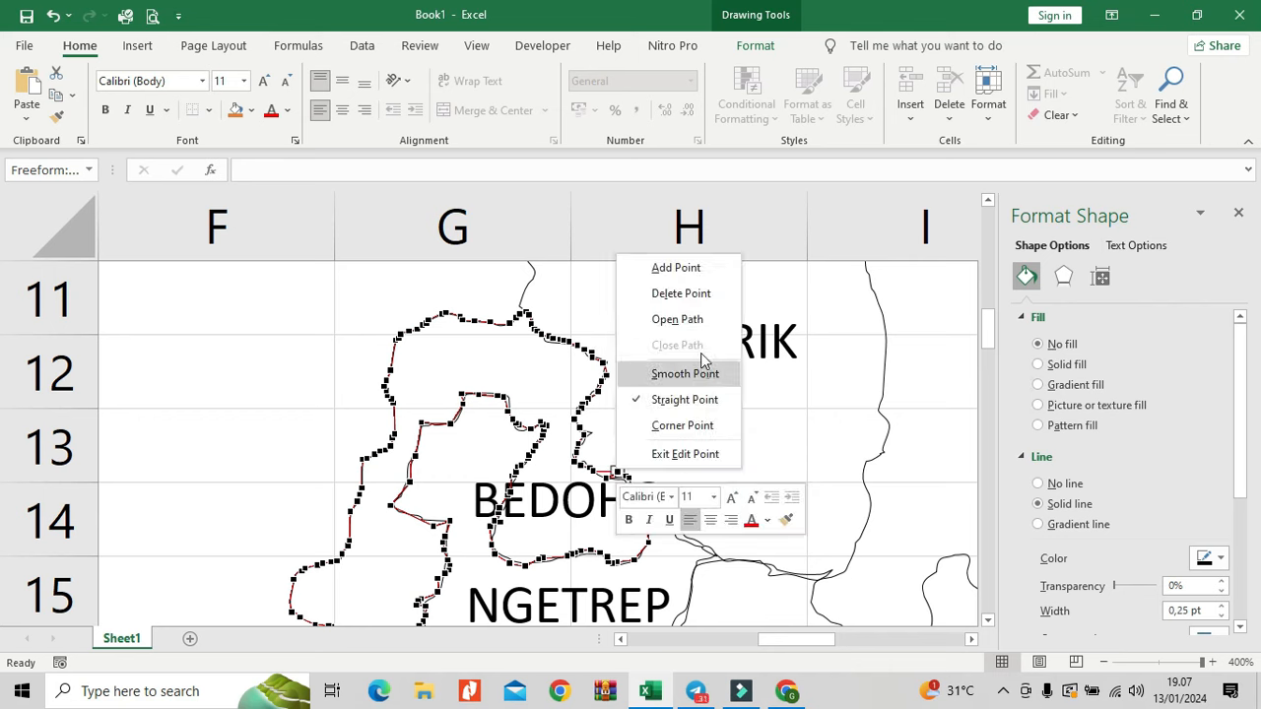
click(700, 302)
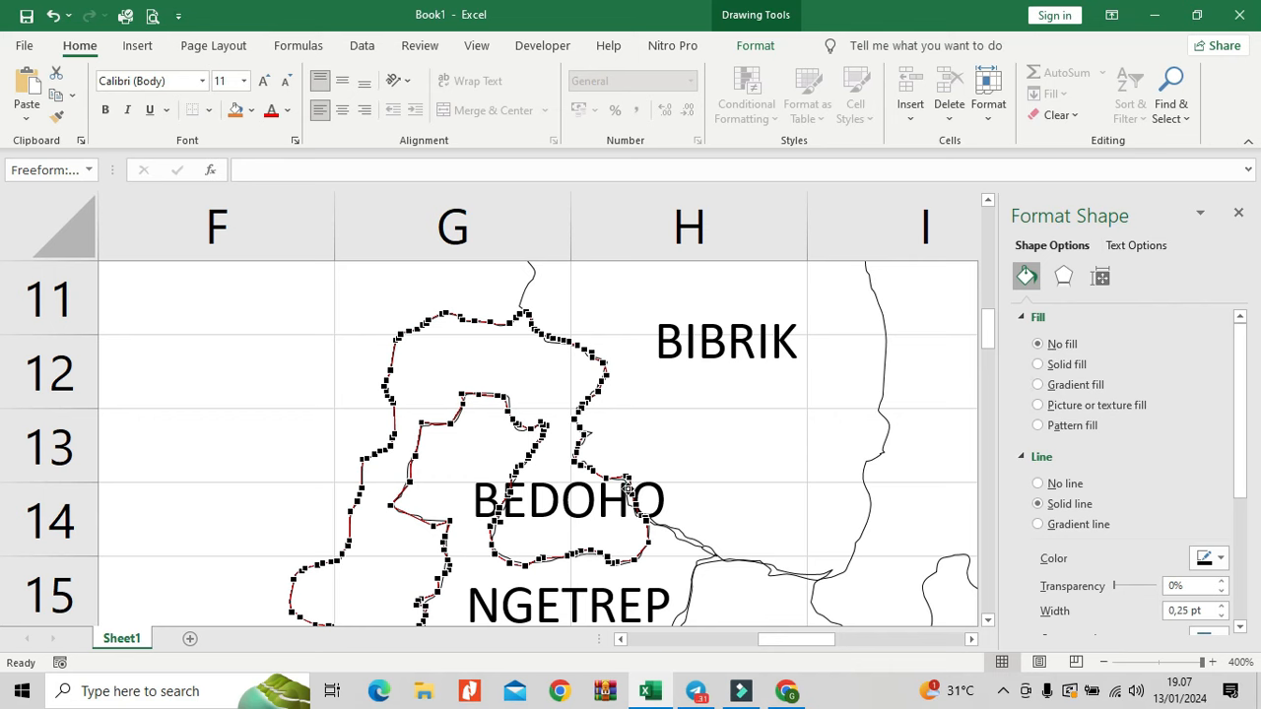
click(627, 493)
click(628, 481)
click(871, 465)
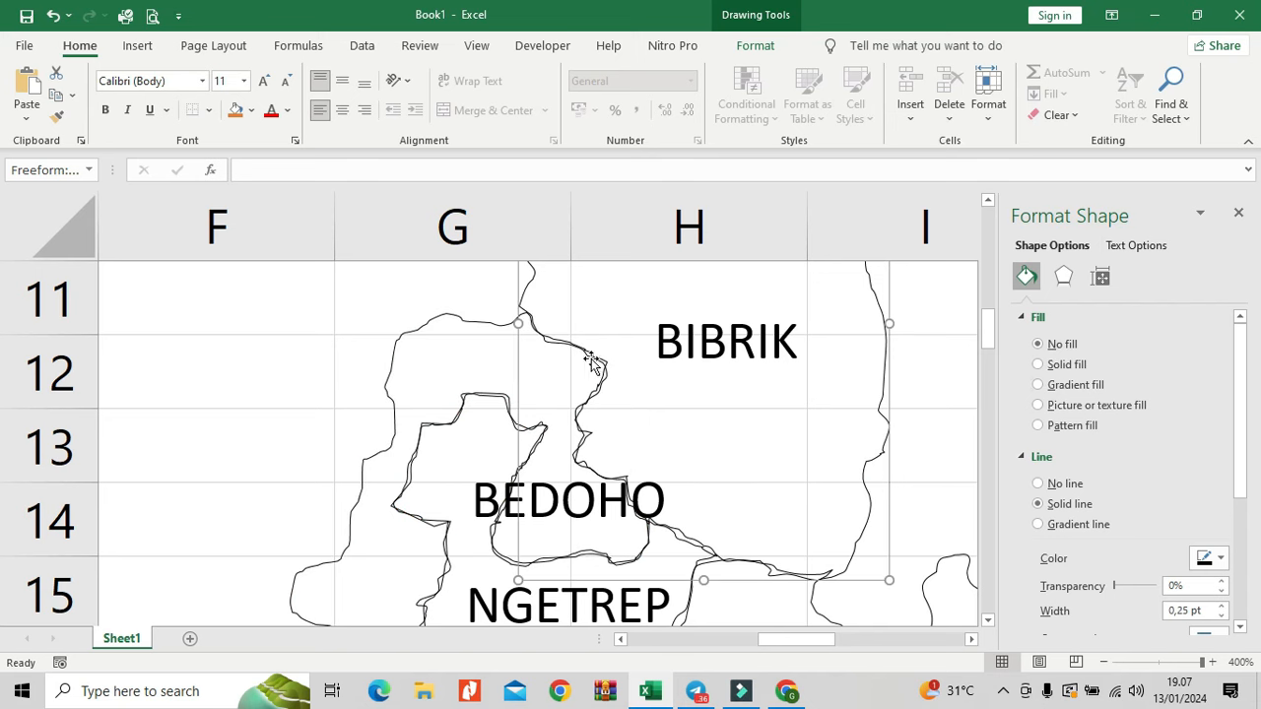
Step: Edit the points of the KLAGEN SERUT outline, moving a point on its northwestern edge to match the NGETREP border
scroll(532, 465, down, 2)
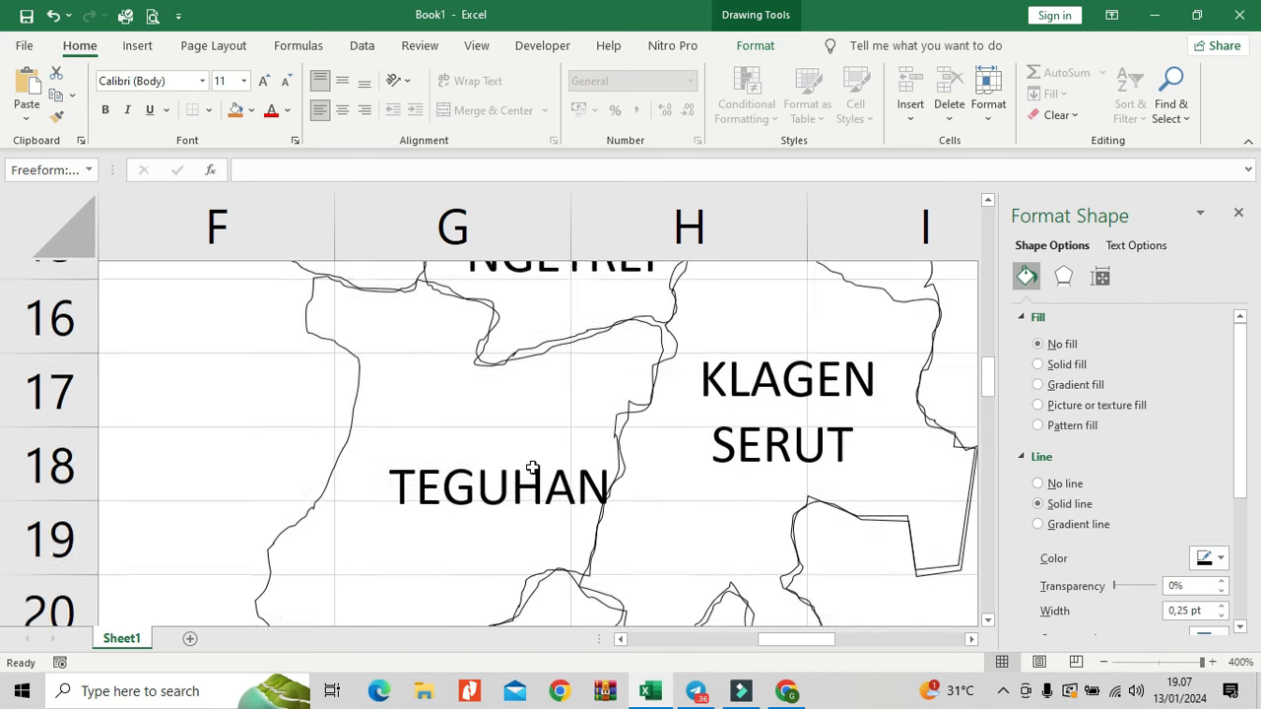
scroll(532, 467, up, 1)
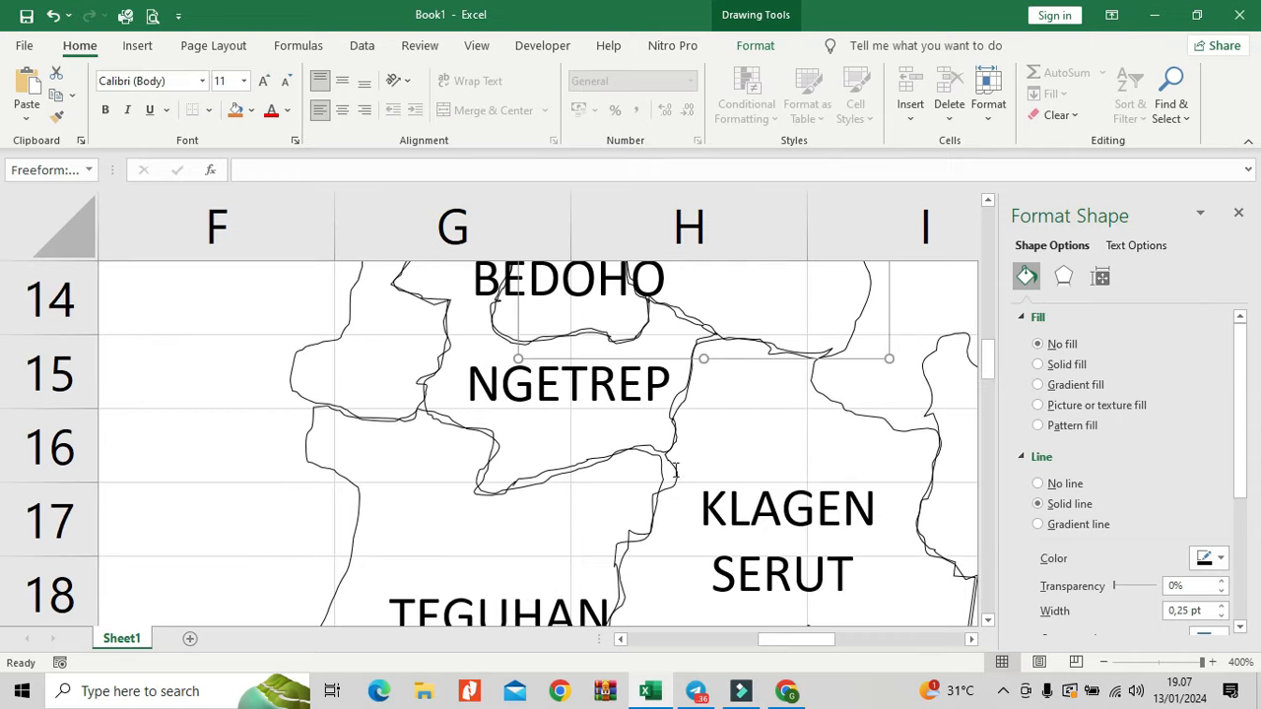
click(836, 404)
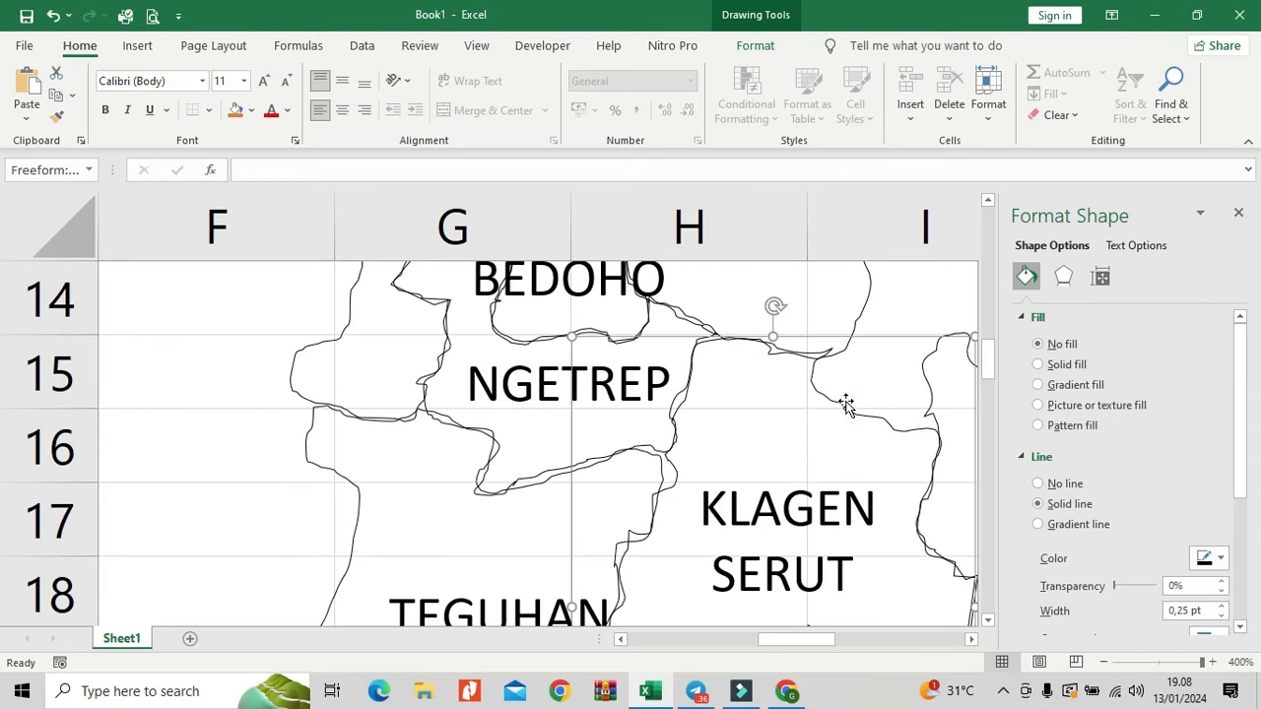
right_click(845, 402)
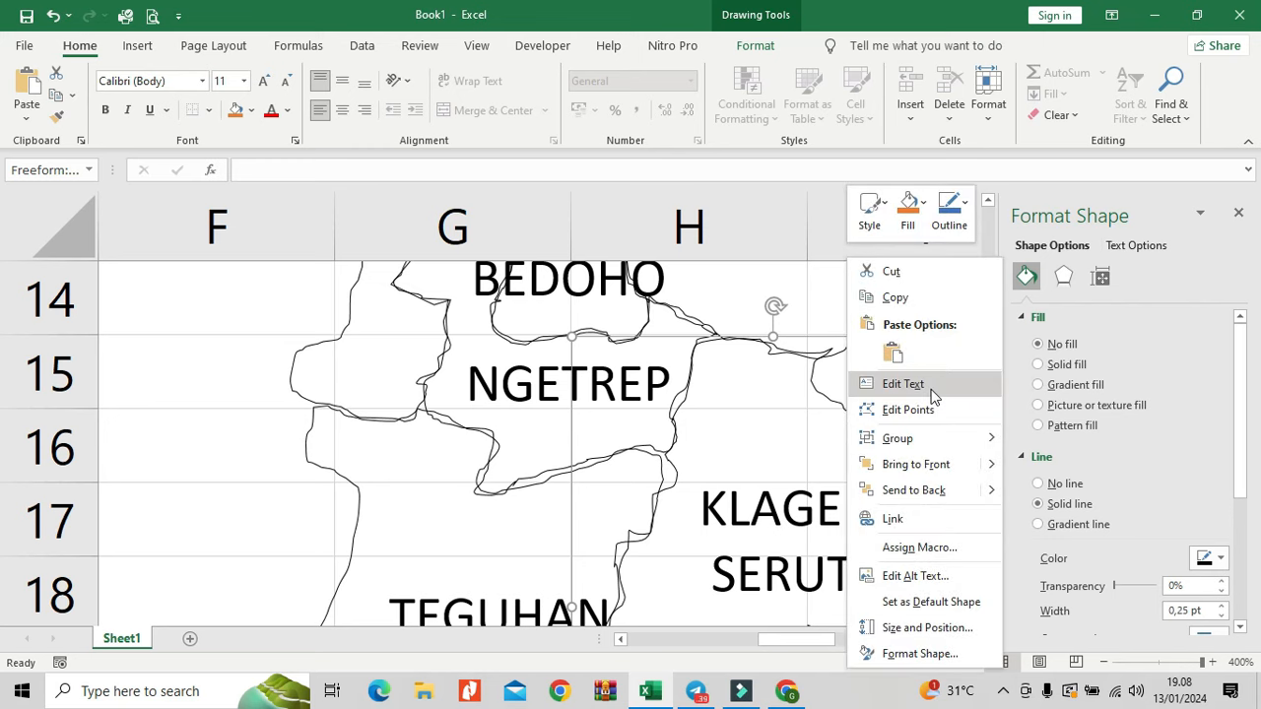
click(859, 410)
mouse_move(673, 398)
mouse_down()
mouse_move(684, 396)
mouse_move(677, 408)
mouse_up()
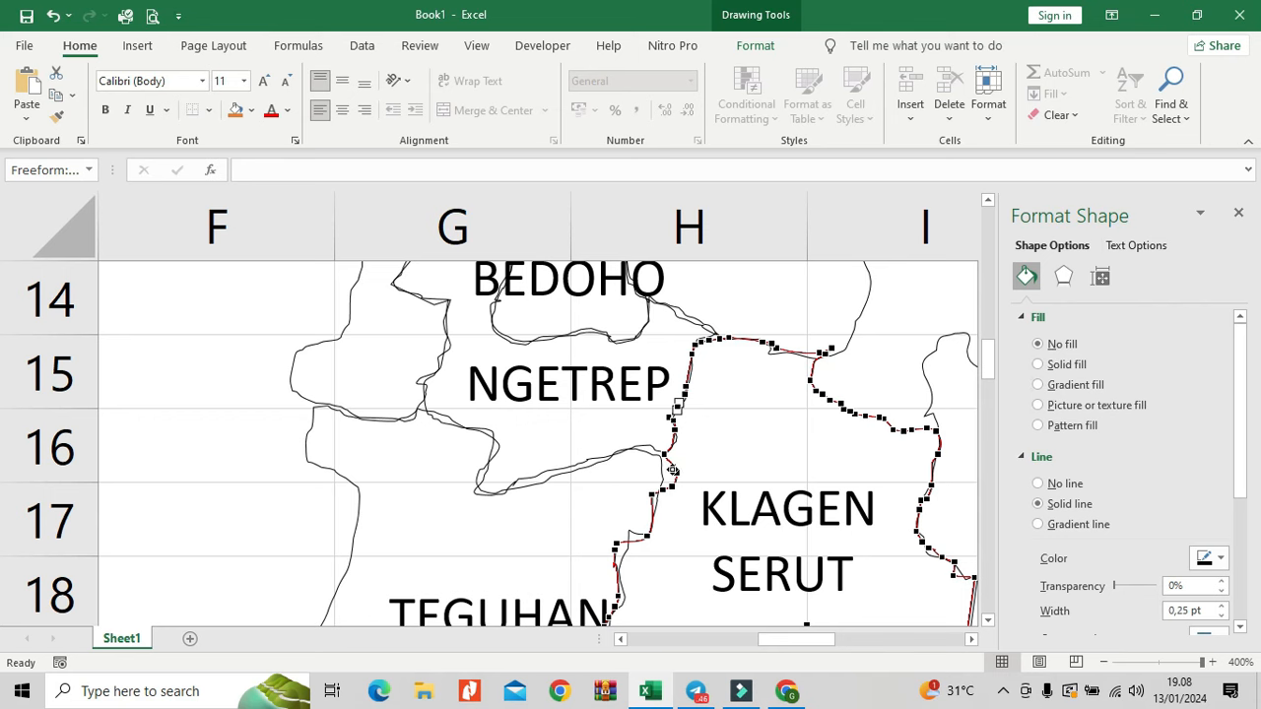
click(657, 472)
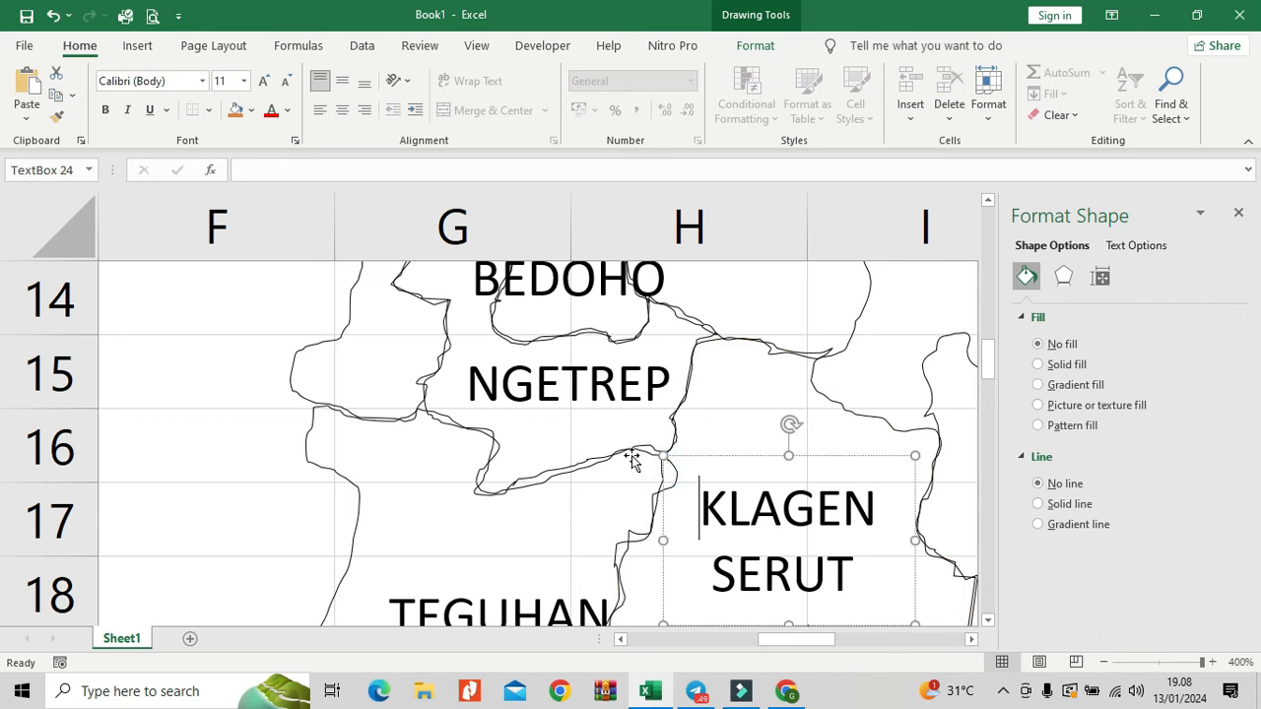
Step: Edit the points of the TEGUHAN outline, reshaping its northeastern corner to follow the KLAGEN SERUT border
click(631, 455)
right_click(632, 455)
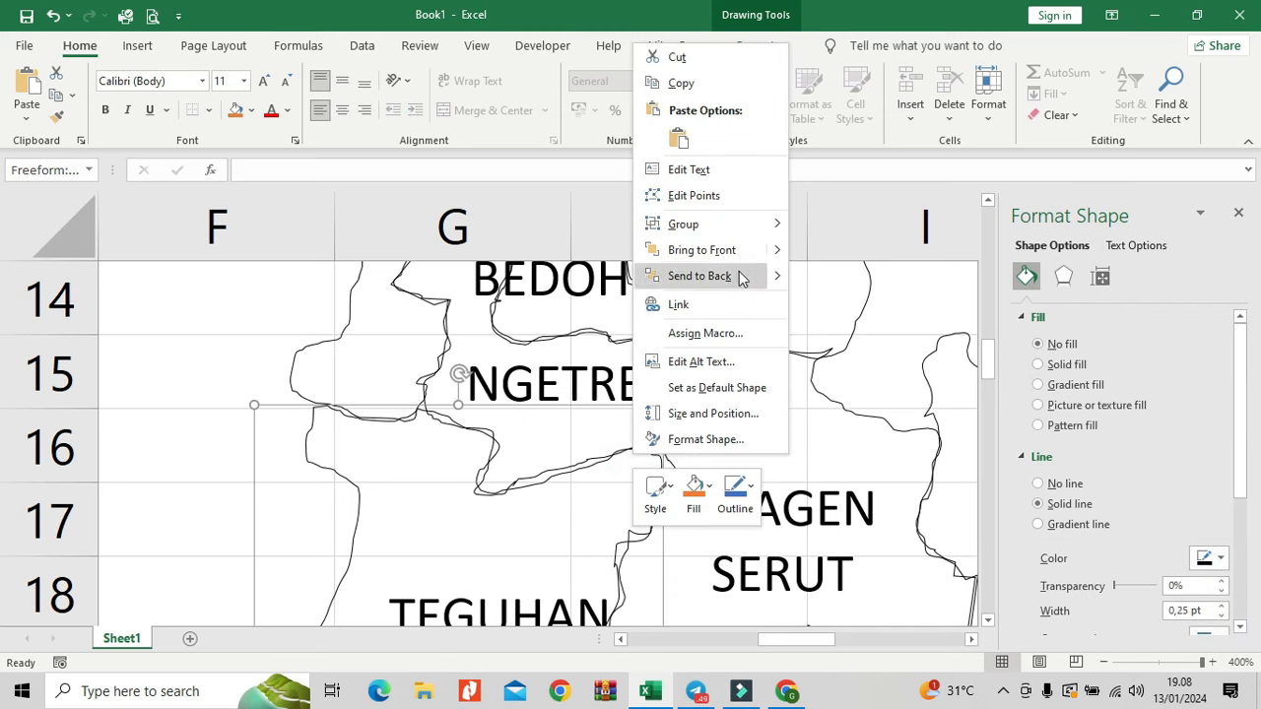
click(717, 196)
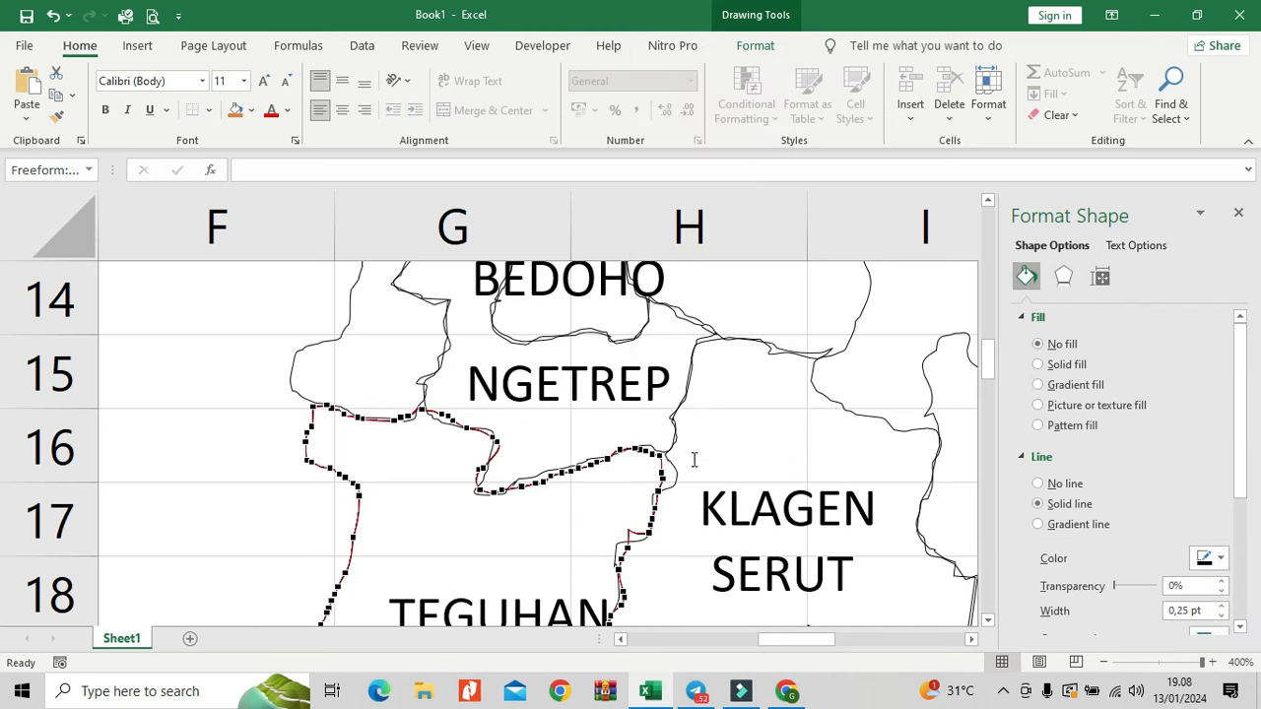
mouse_move(659, 471)
mouse_down()
mouse_move(673, 468)
mouse_move(672, 481)
mouse_move(653, 493)
mouse_up()
Step: Reposition the points along TEGUHAN's northern border and around its notch to match the NGETREP outline
drag(524, 483, 544, 478)
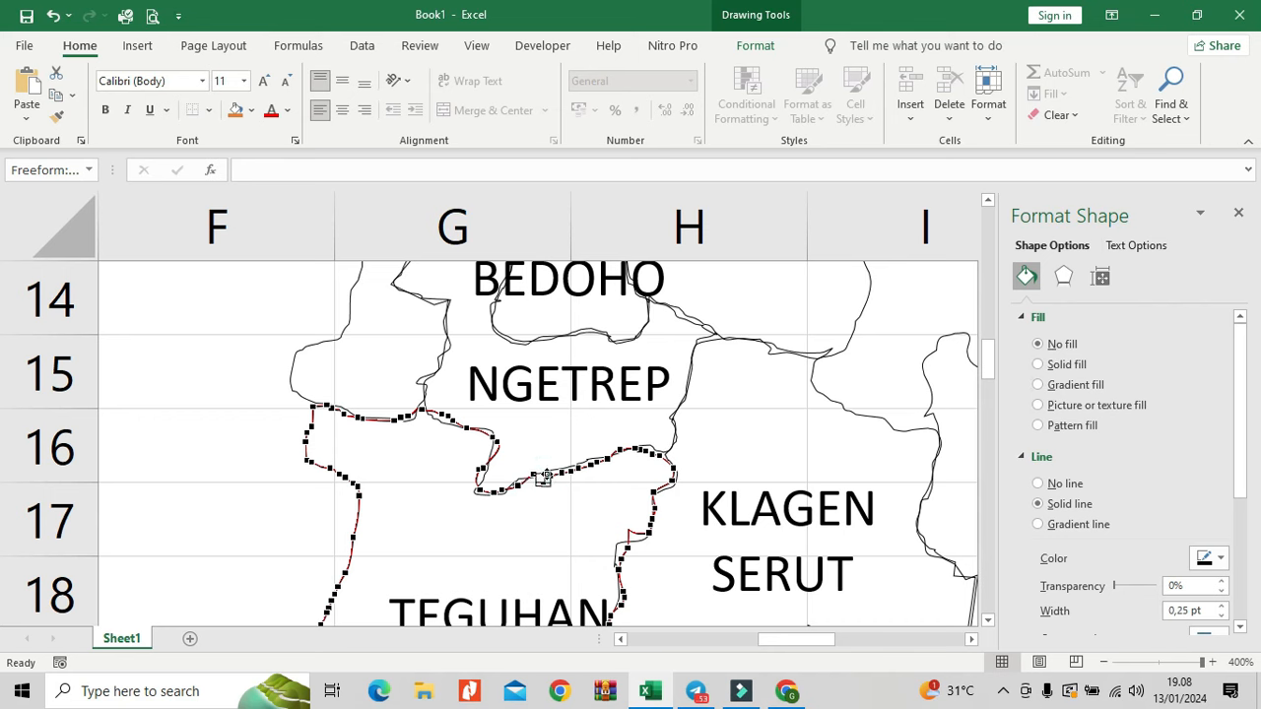
click(548, 475)
click(476, 482)
drag(477, 478, 482, 477)
click(493, 436)
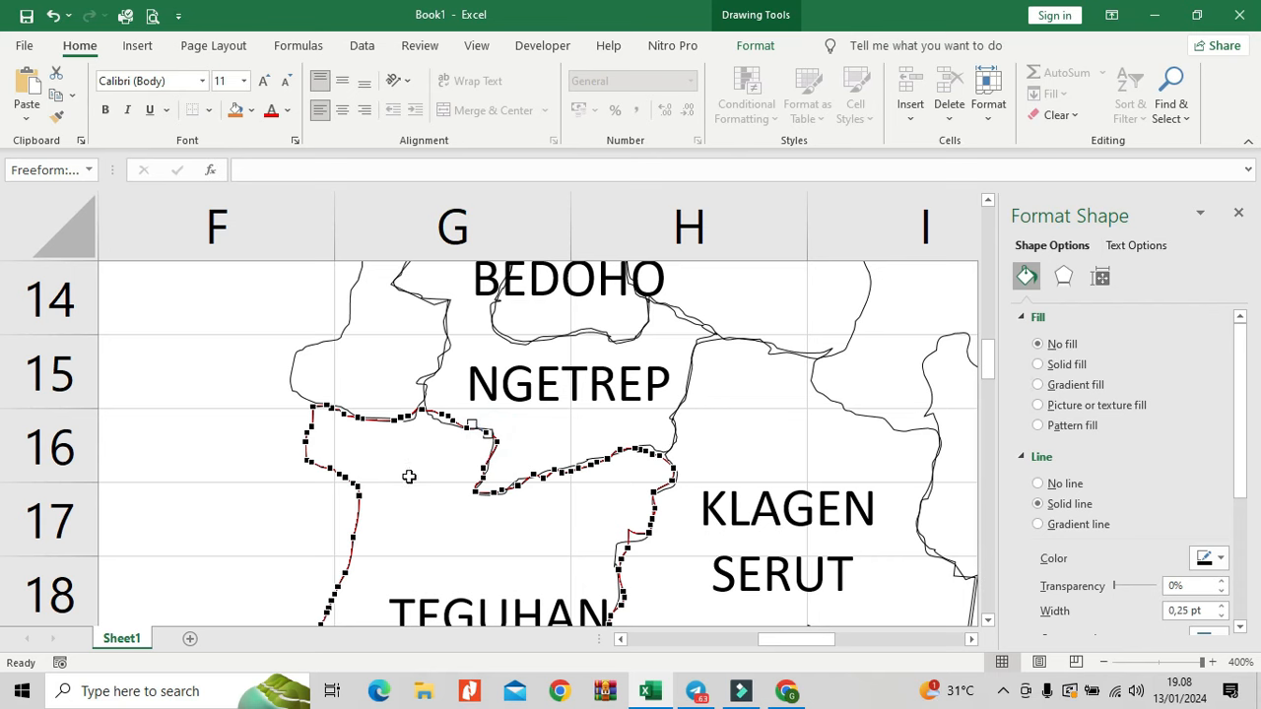
Step: Straighten the spiked segment on TEGUHAN's eastern border and align the points just below it with the KLAGEN SERUT outline
scroll(657, 571, down, 1)
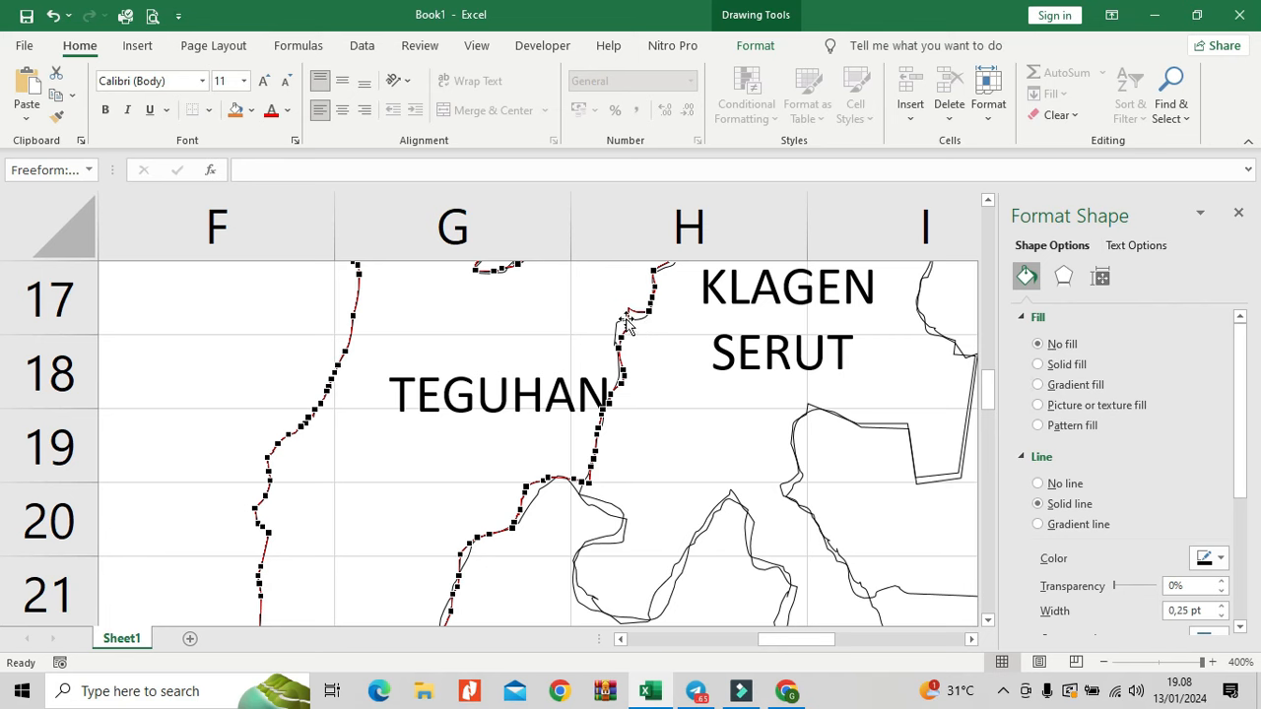
click(628, 327)
right_click(632, 313)
click(707, 430)
click(618, 333)
drag(622, 338, 617, 337)
Step: Move the points on TEGUHAN's southeastern edge and corner, south of its label, onto the adjoining region's border
click(535, 487)
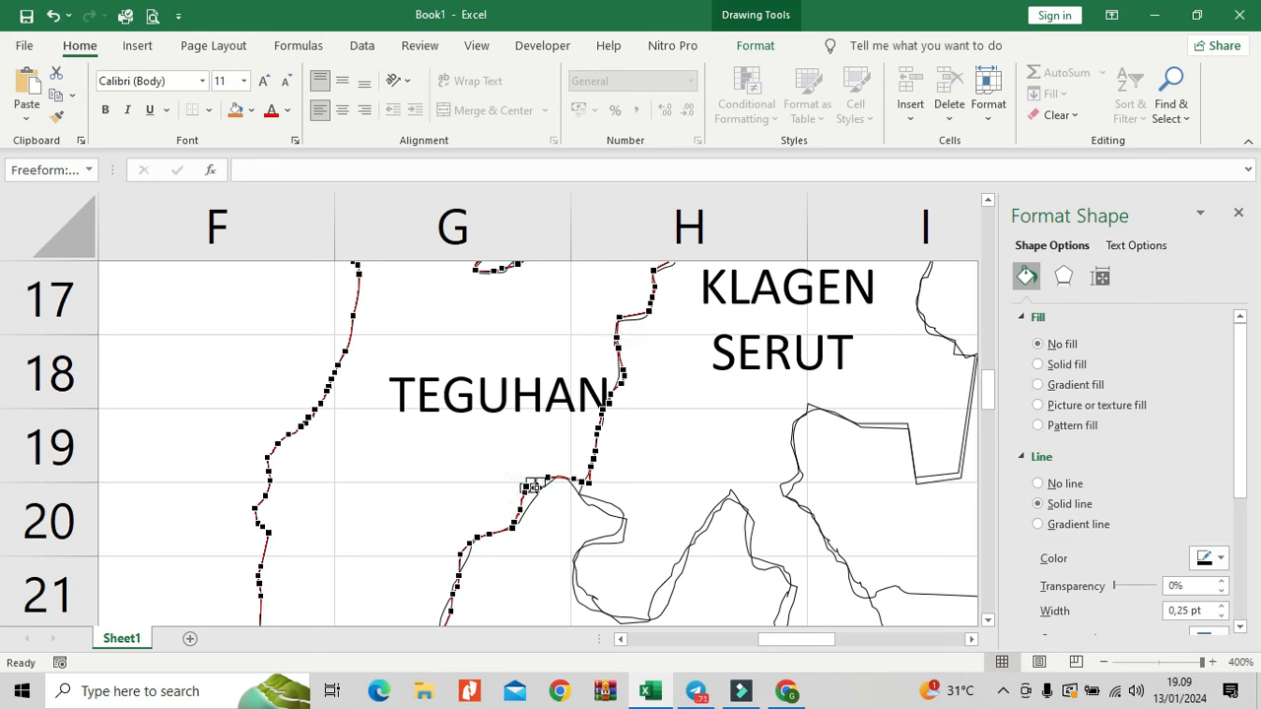
drag(522, 497, 584, 484)
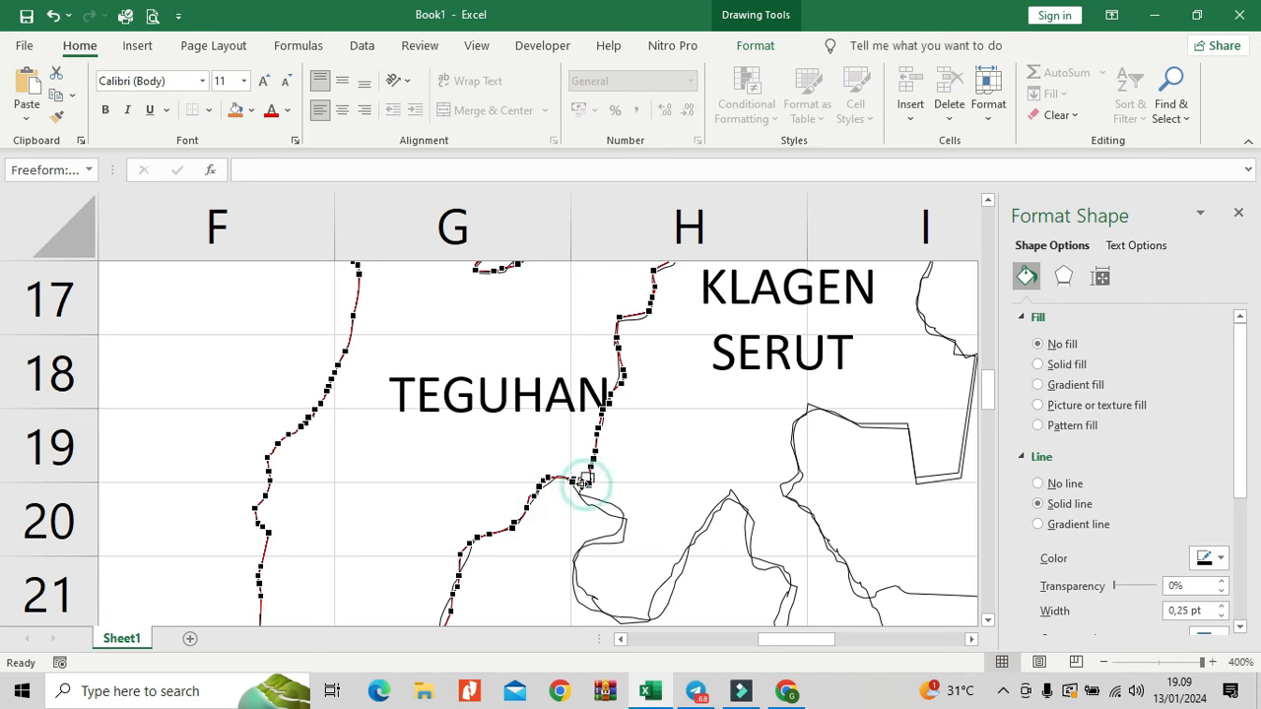
scroll(469, 517, up, 2)
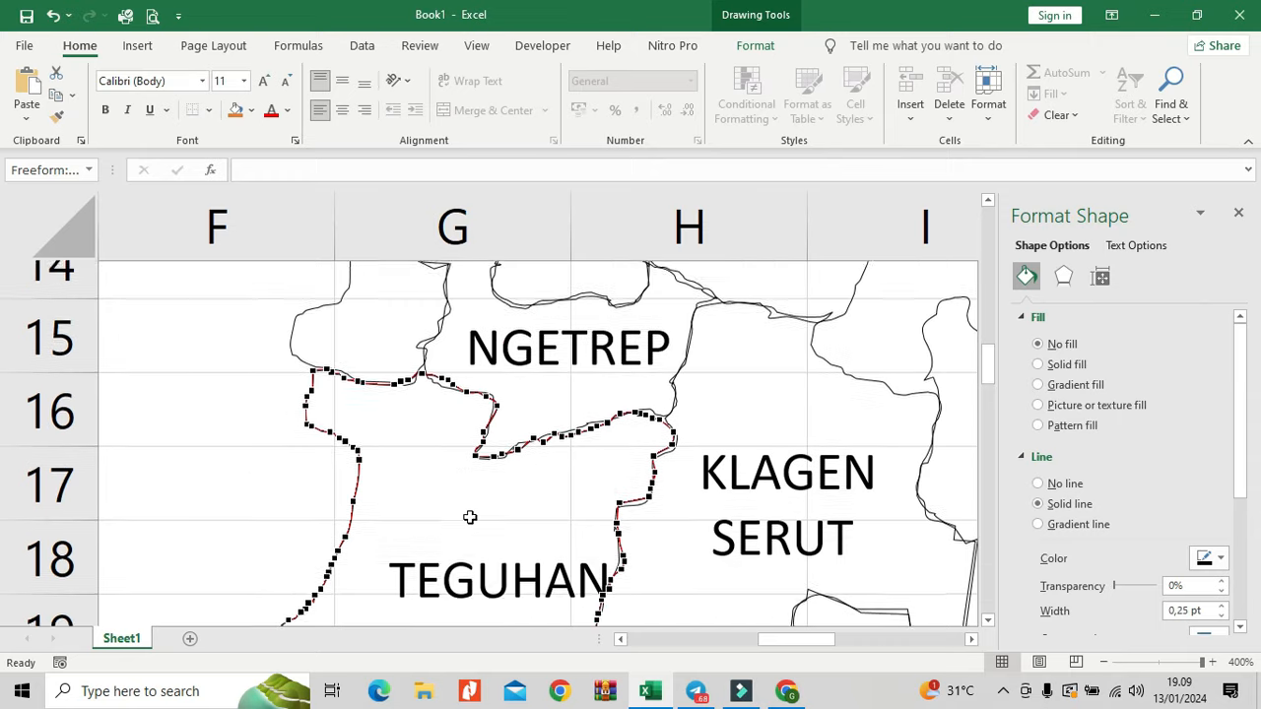
scroll(483, 534, down, 1)
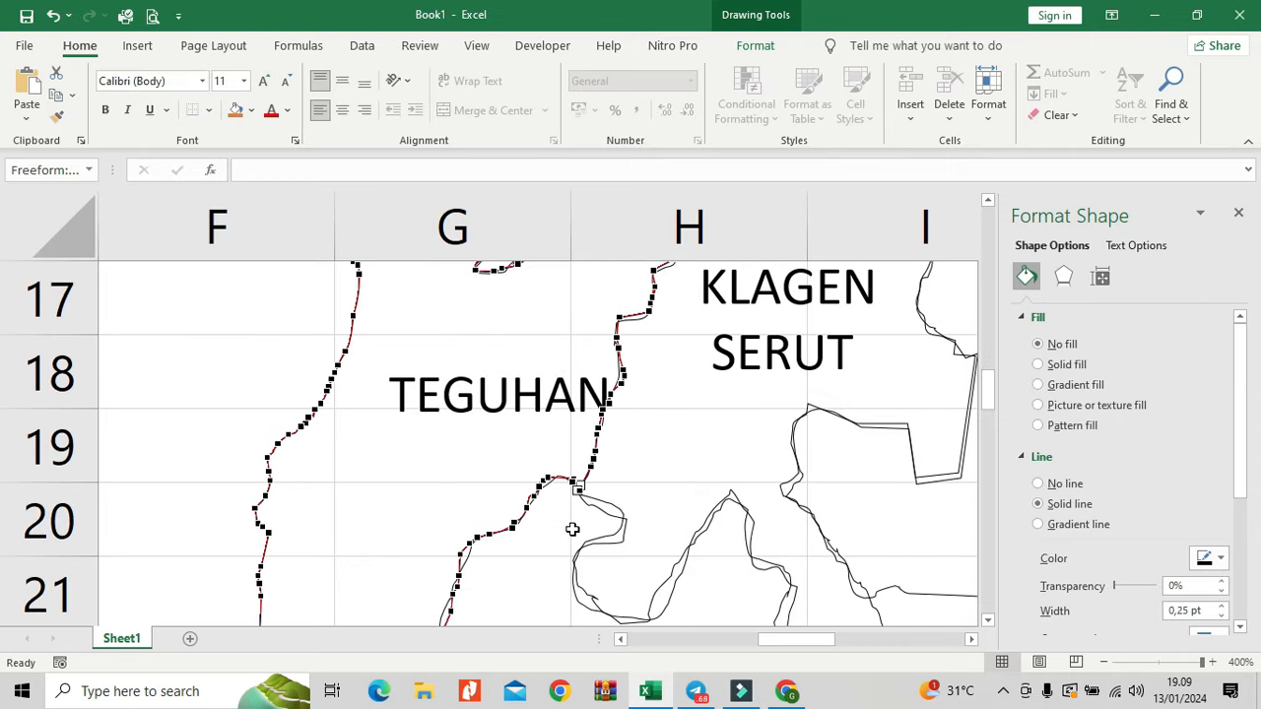
Step: Move the points on TEGUHAN's northern border, southwest of the NGETREP label, onto the NGETREP outline
scroll(572, 530, up, 3)
scroll(584, 545, down, 2)
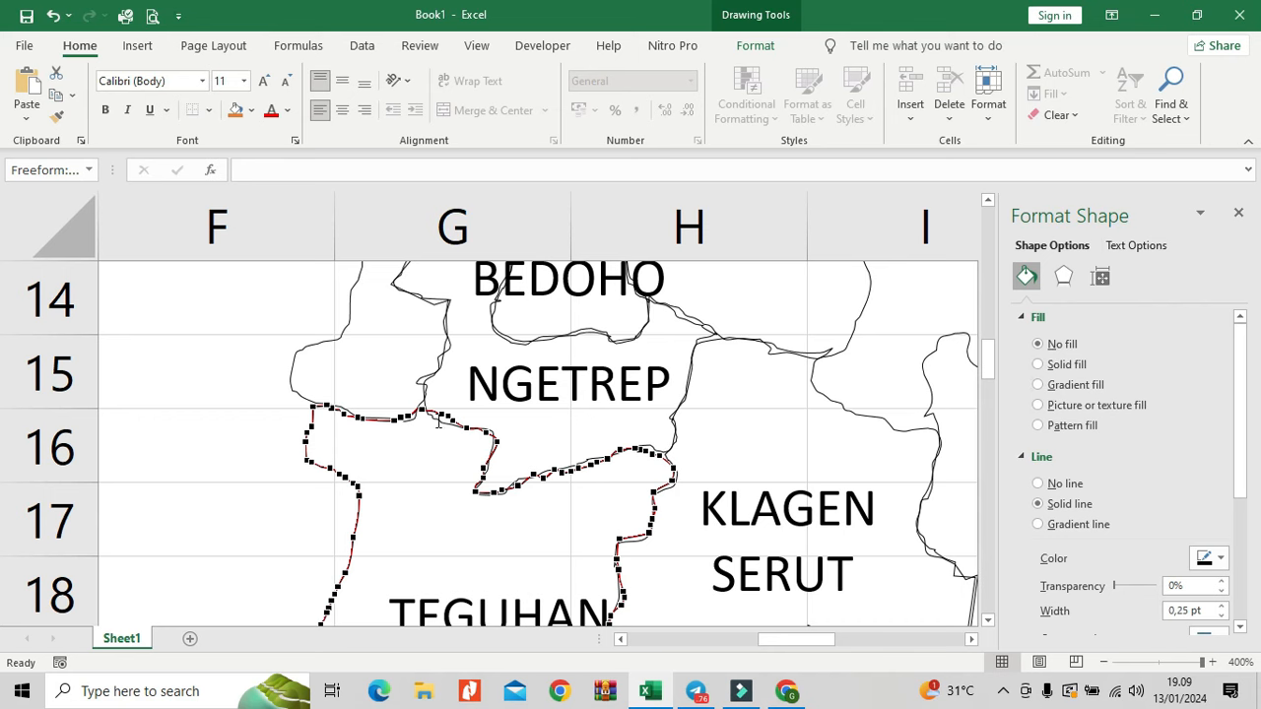
drag(442, 411, 436, 420)
click(448, 417)
click(541, 478)
Step: Edit the points of the BEDOHO outline, deleting the stray points that form a spike just west of the NGETREP label
scroll(574, 469, up, 1)
click(346, 315)
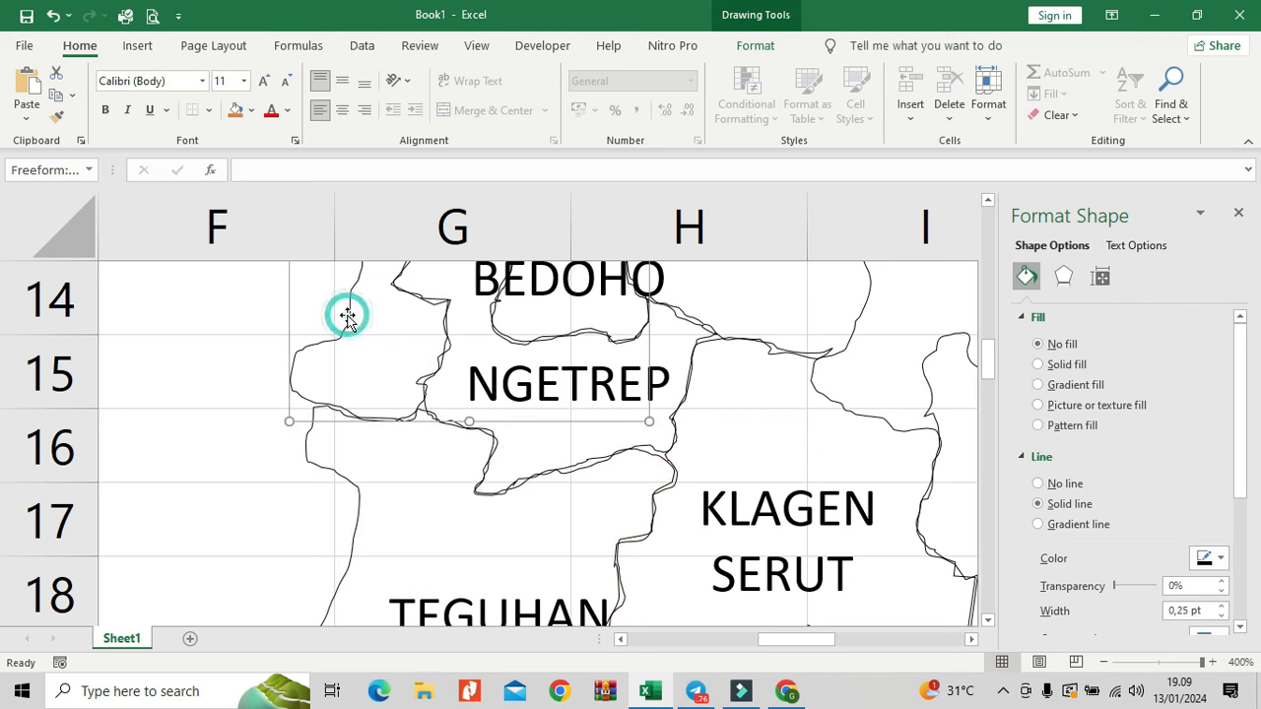
right_click(347, 315)
click(374, 408)
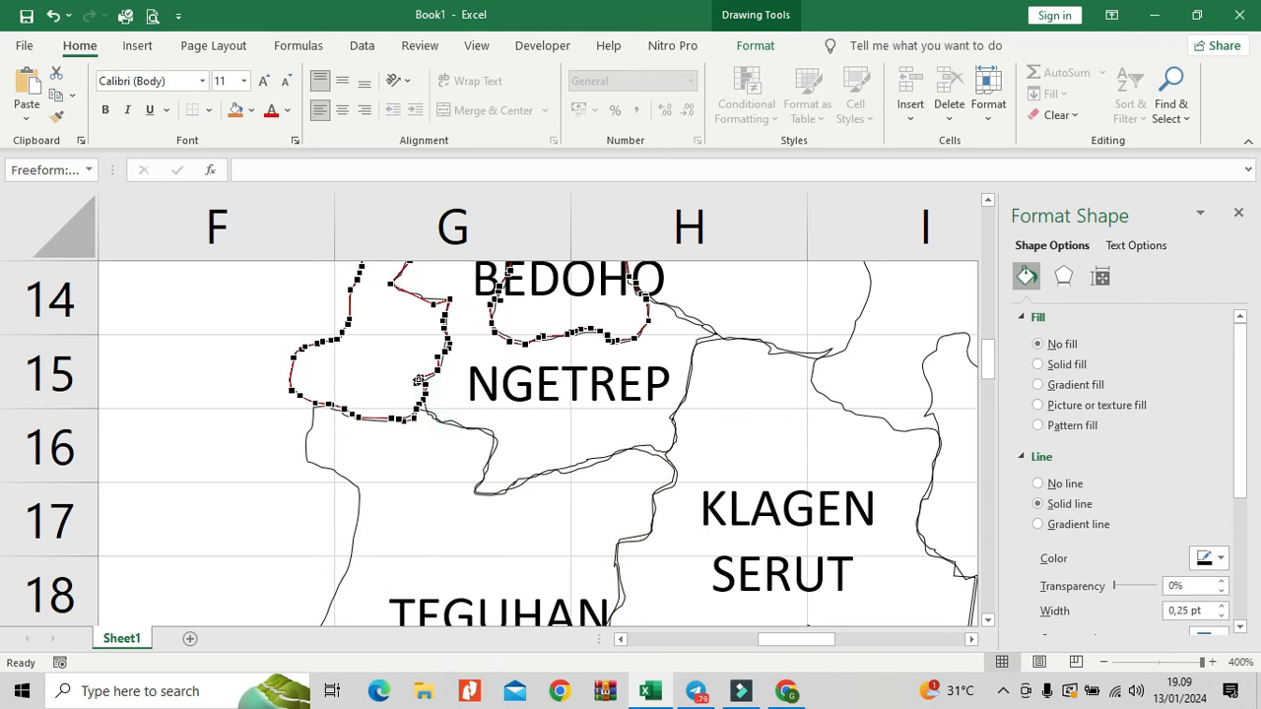
right_click(417, 381)
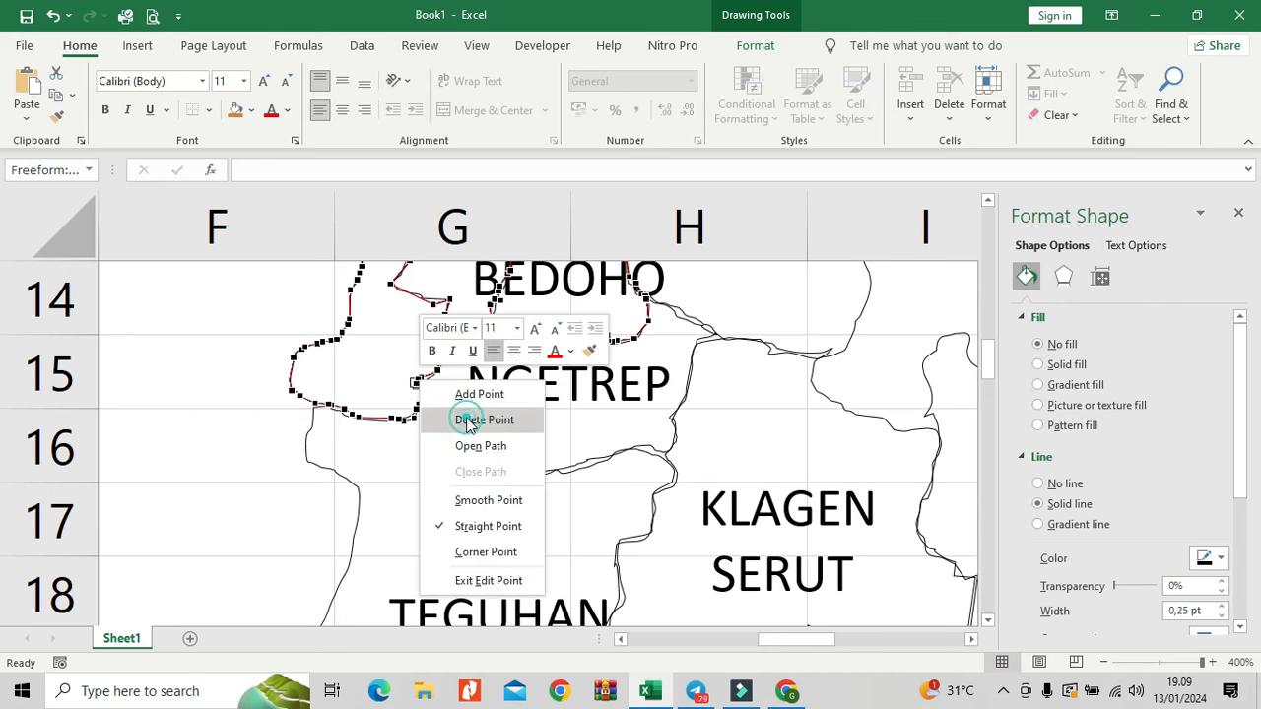
click(450, 417)
right_click(418, 380)
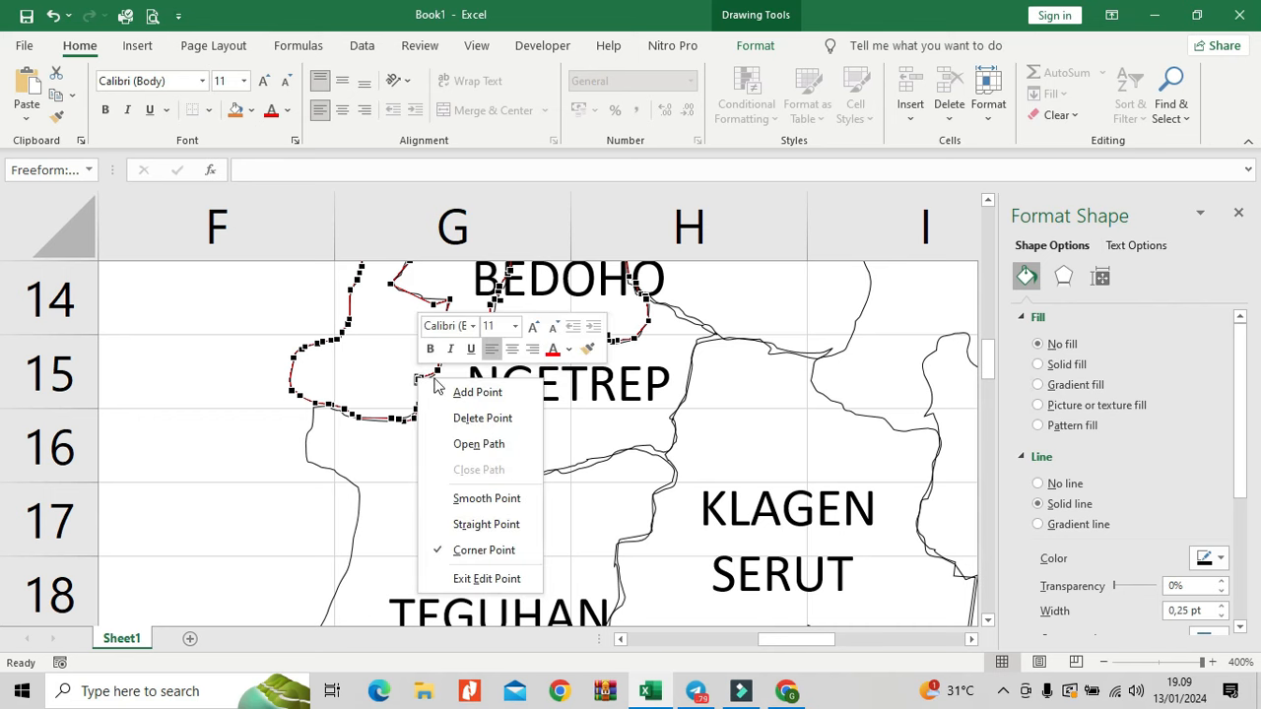
click(482, 415)
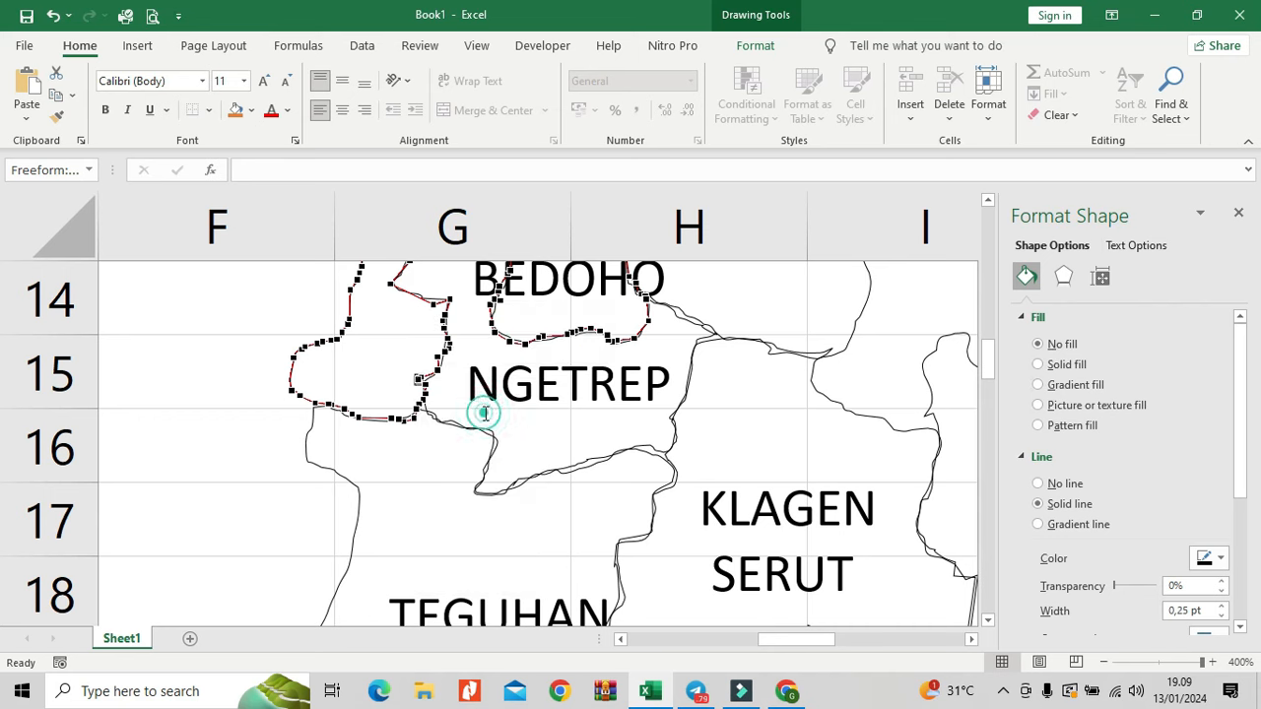
right_click(421, 378)
click(451, 411)
Step: Edit the points of the NGETREP outline, shifting those on its northeastern edge, southeast of the BEDOHO label, toward the adjoining border
scroll(500, 416, up, 1)
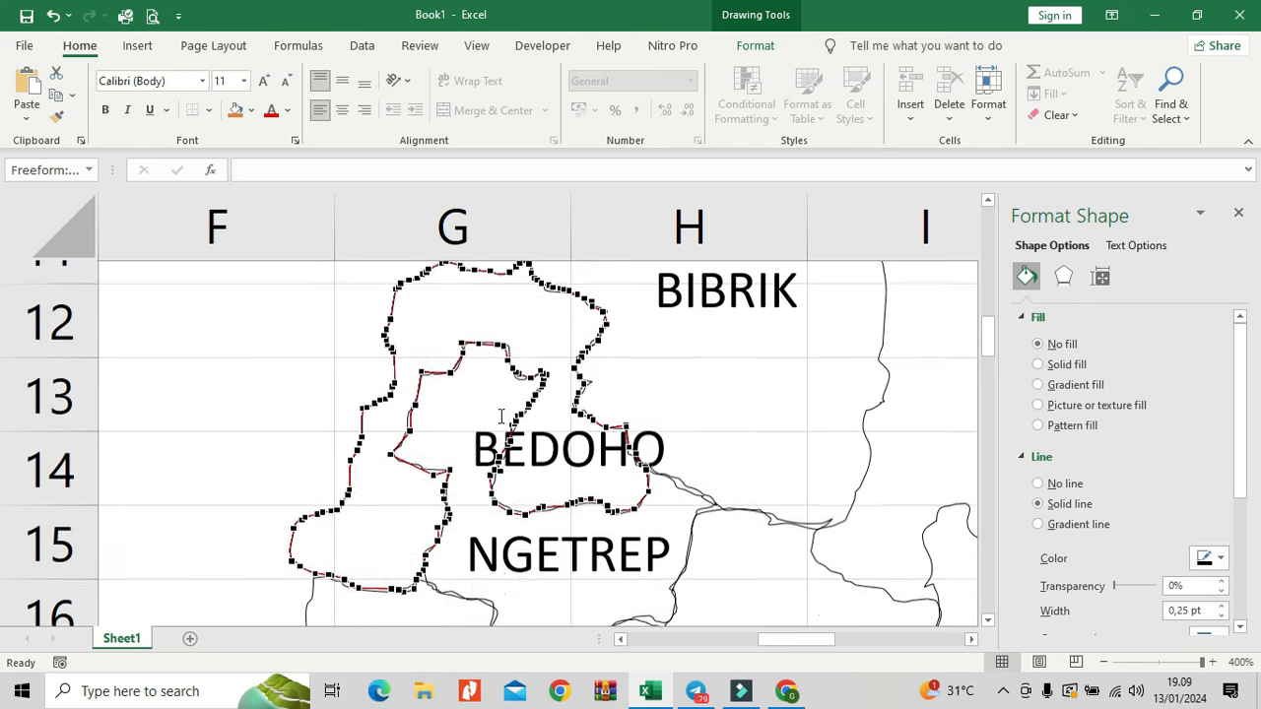
scroll(501, 416, up, 1)
scroll(598, 501, down, 3)
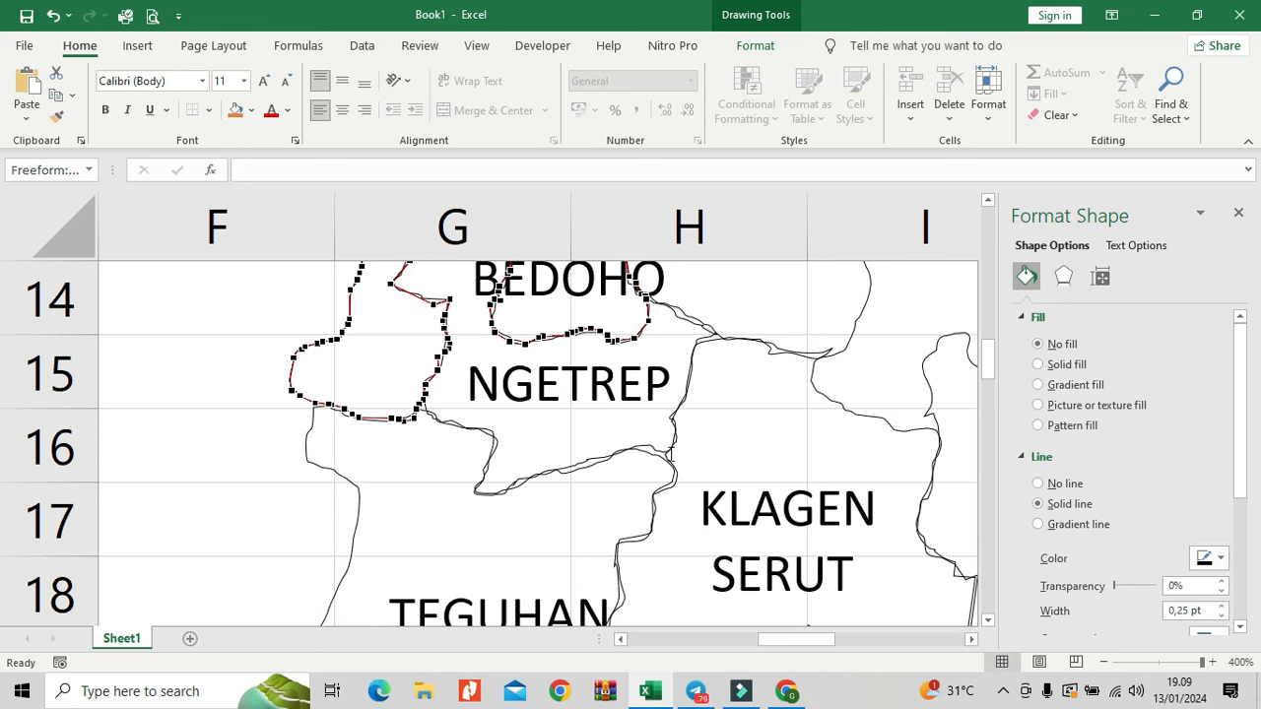
click(710, 331)
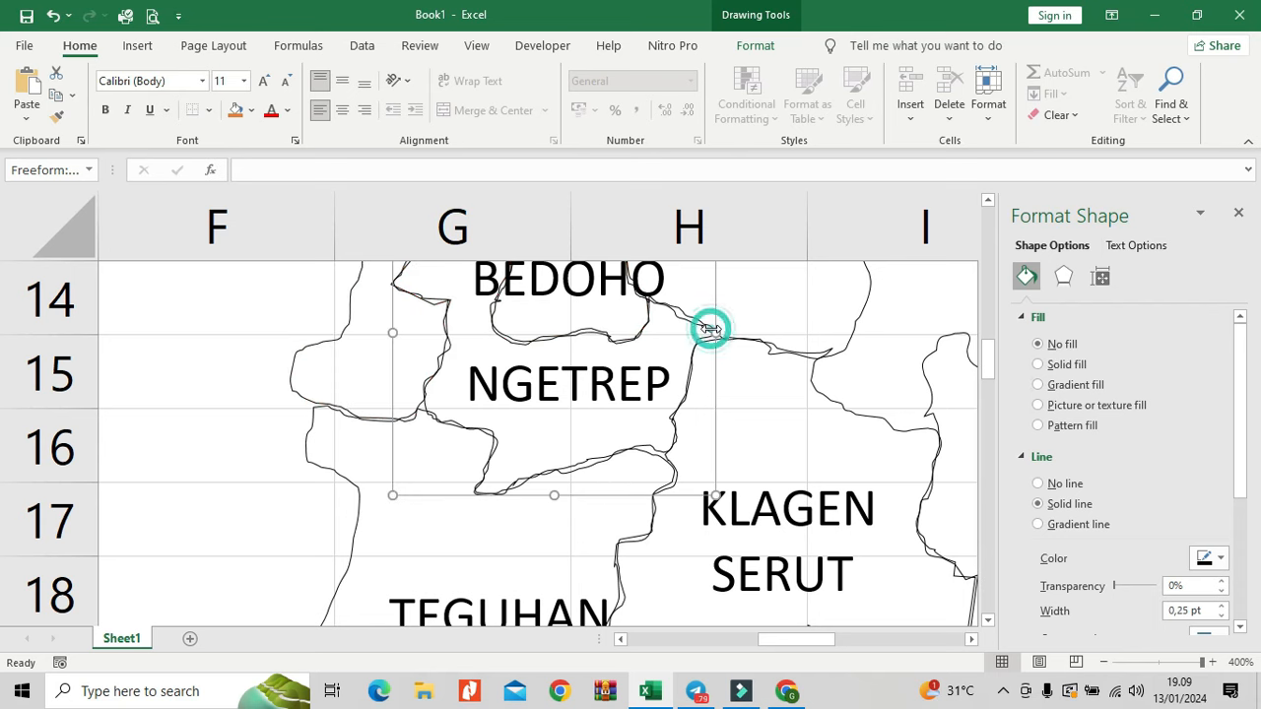
right_click(710, 332)
click(769, 410)
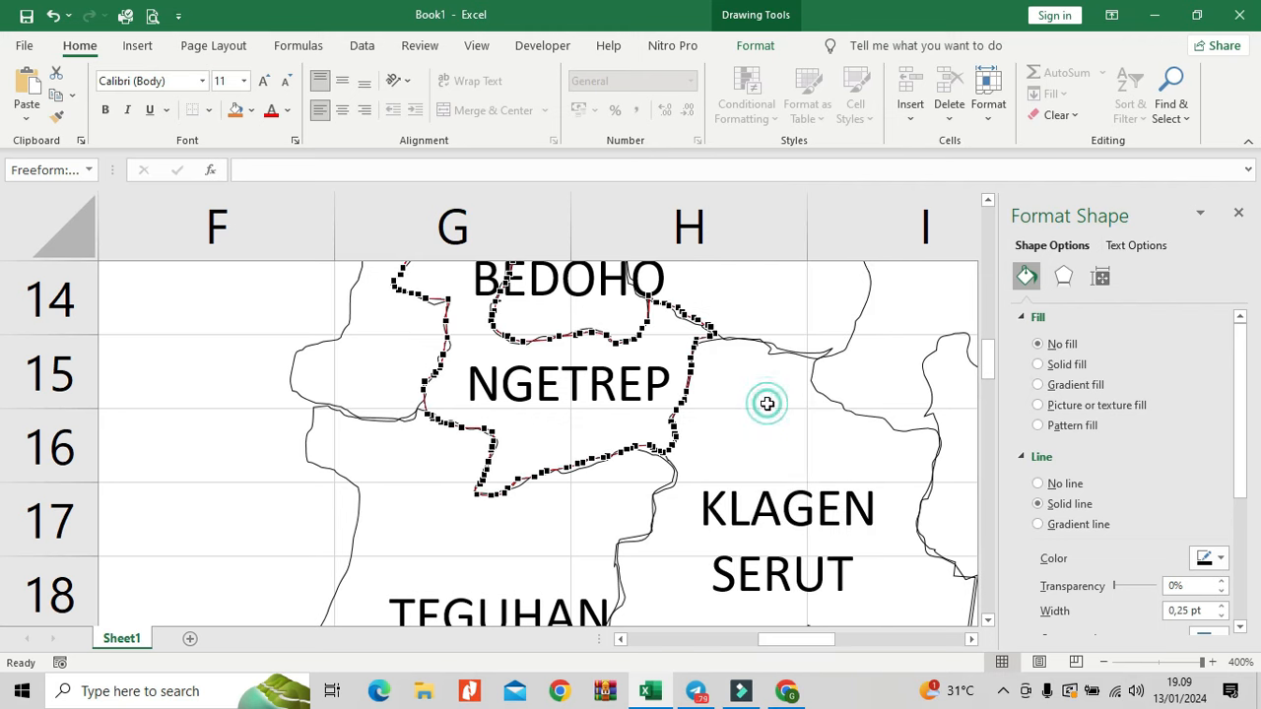
click(678, 312)
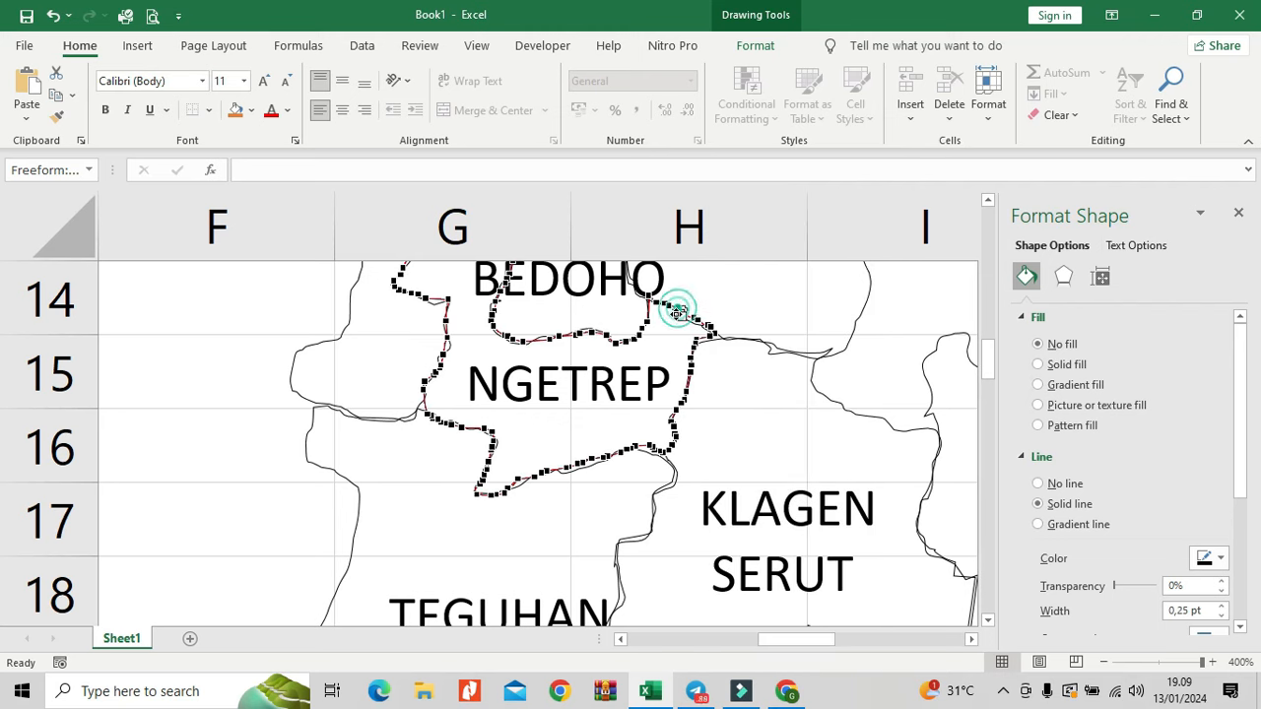
click(692, 321)
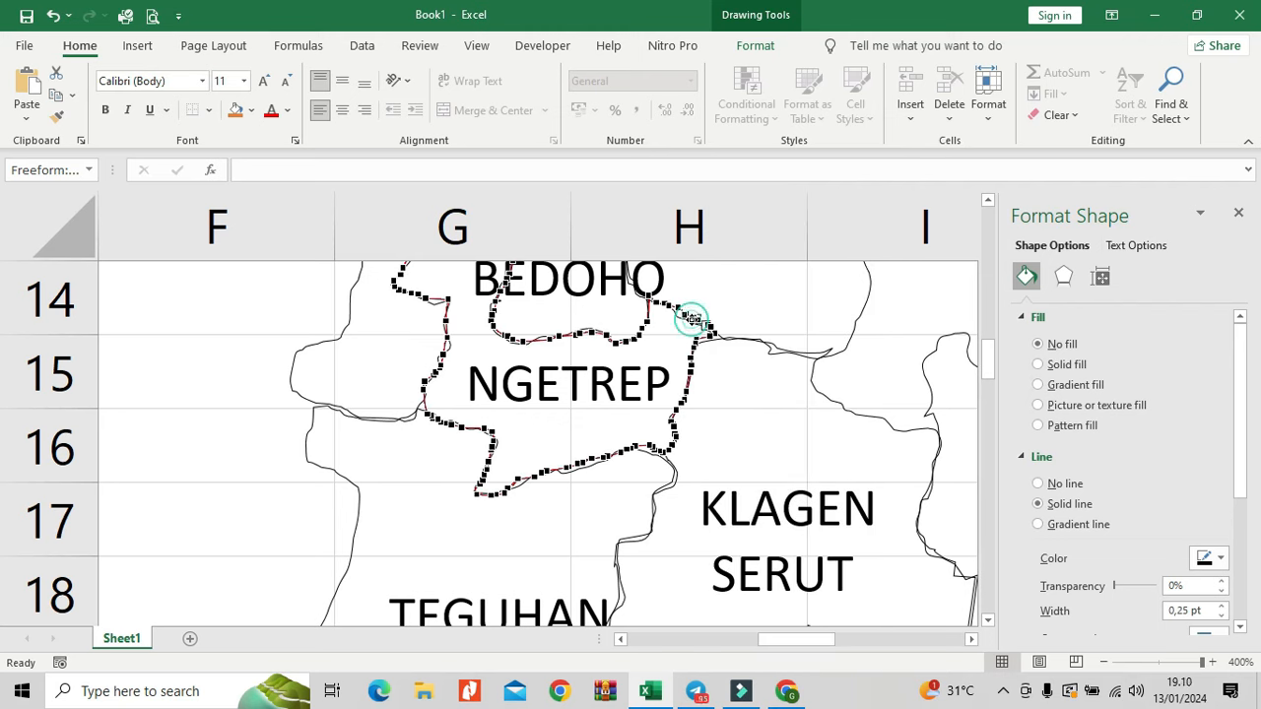
click(679, 310)
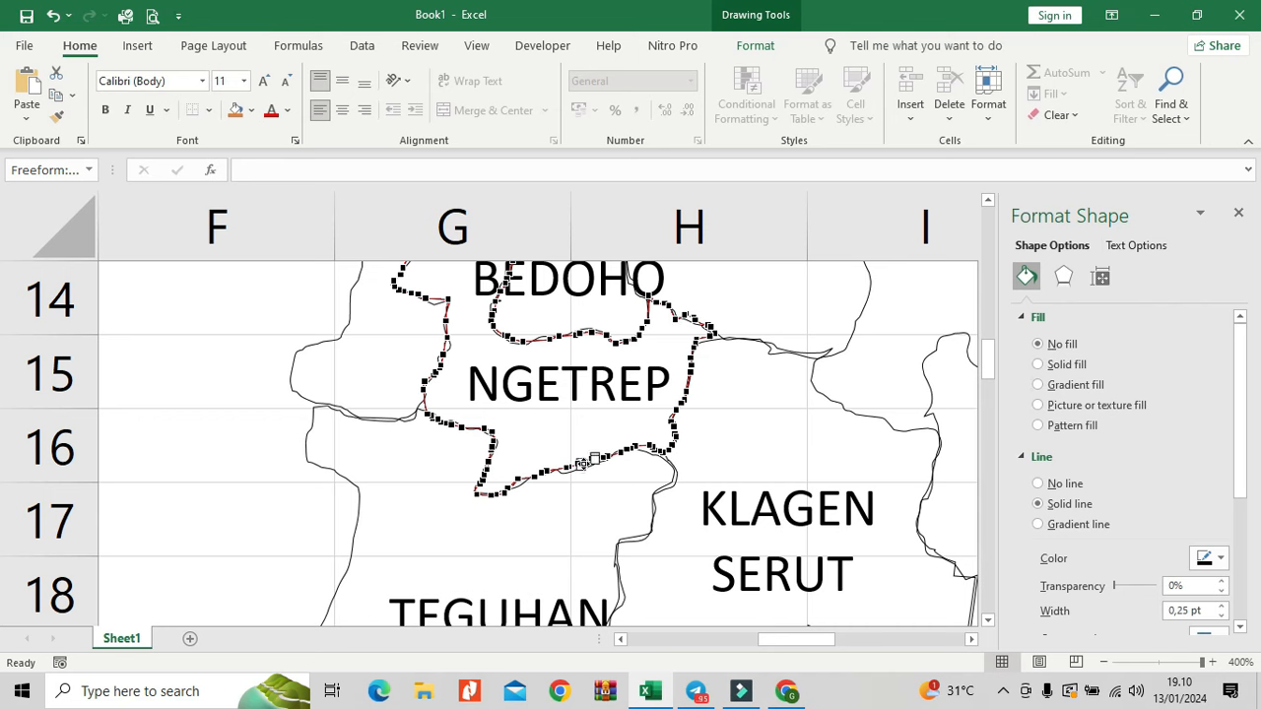
Step: Reposition the points along NGETREP's southern border with TEGUHAN and at its northeastern corner to match the neighbouring outlines
click(575, 471)
click(567, 467)
click(595, 459)
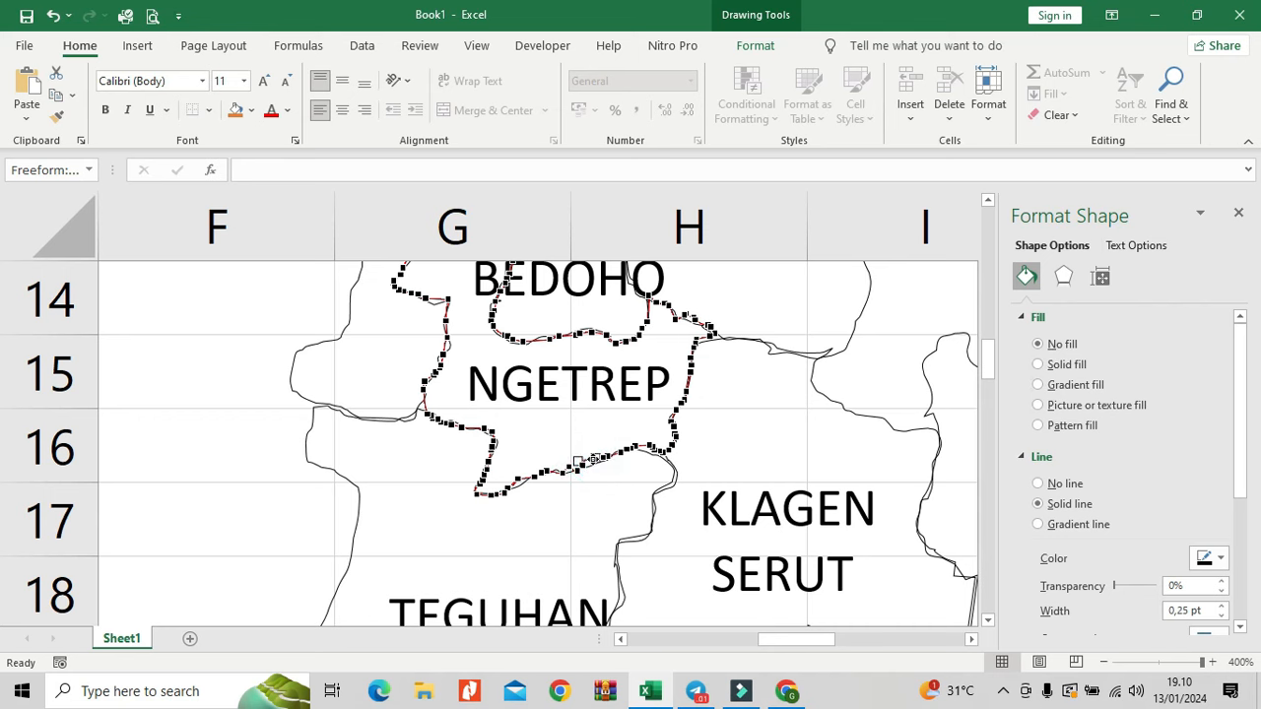
click(645, 447)
click(698, 339)
click(707, 338)
Step: Edit the points of the KLAGEN SERUT outline, moving those on its northern border onto the adjoining region's line
scroll(725, 411, up, 3)
scroll(698, 442, down, 1)
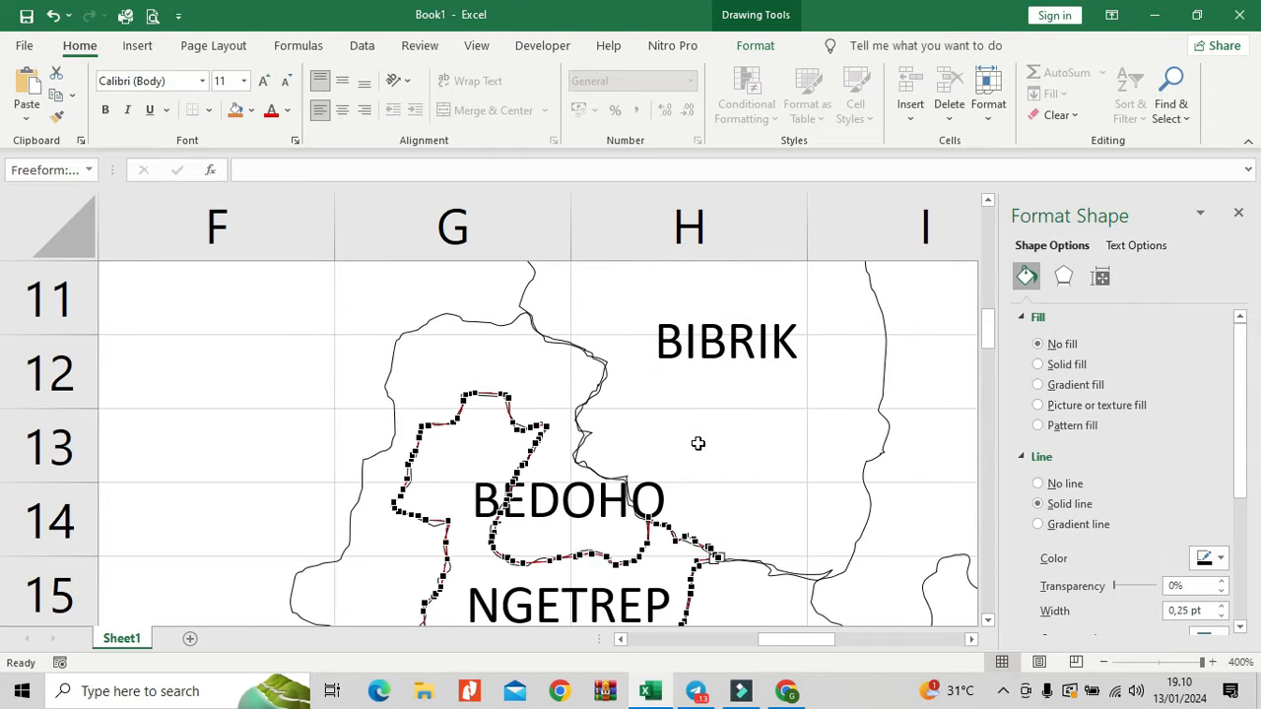
scroll(698, 444, down, 2)
scroll(697, 444, up, 1)
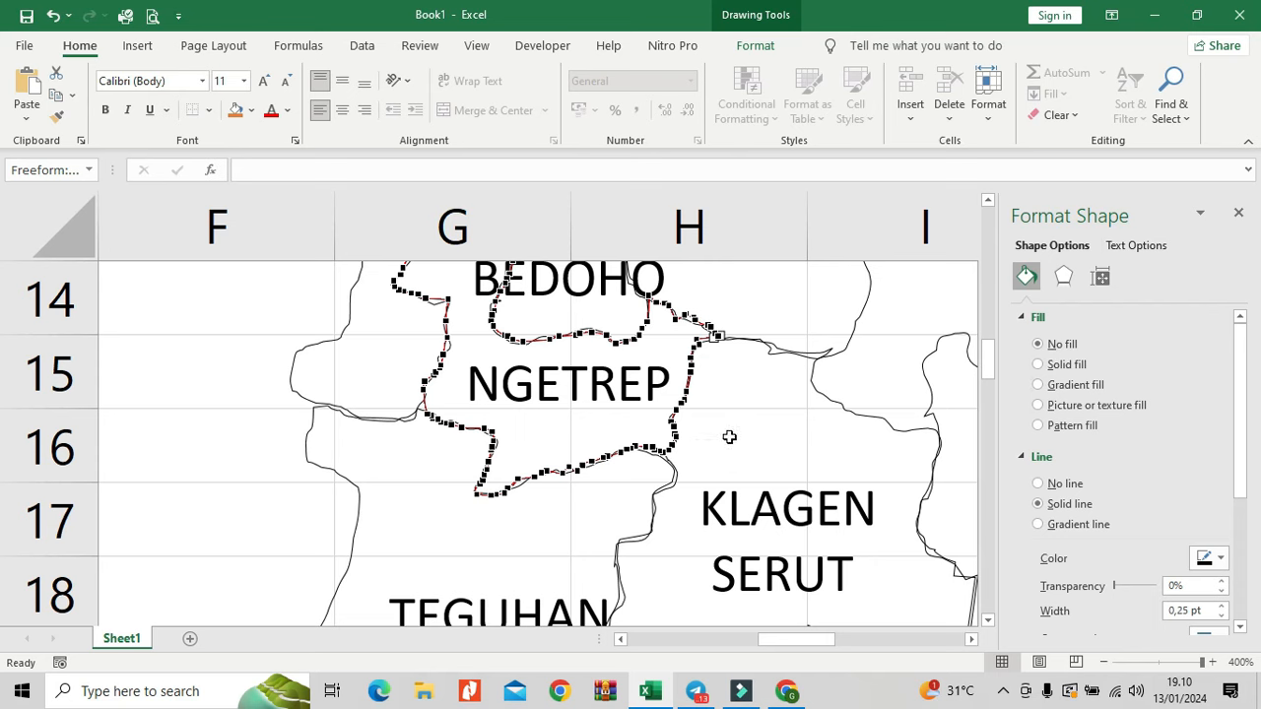
click(847, 407)
right_click(847, 407)
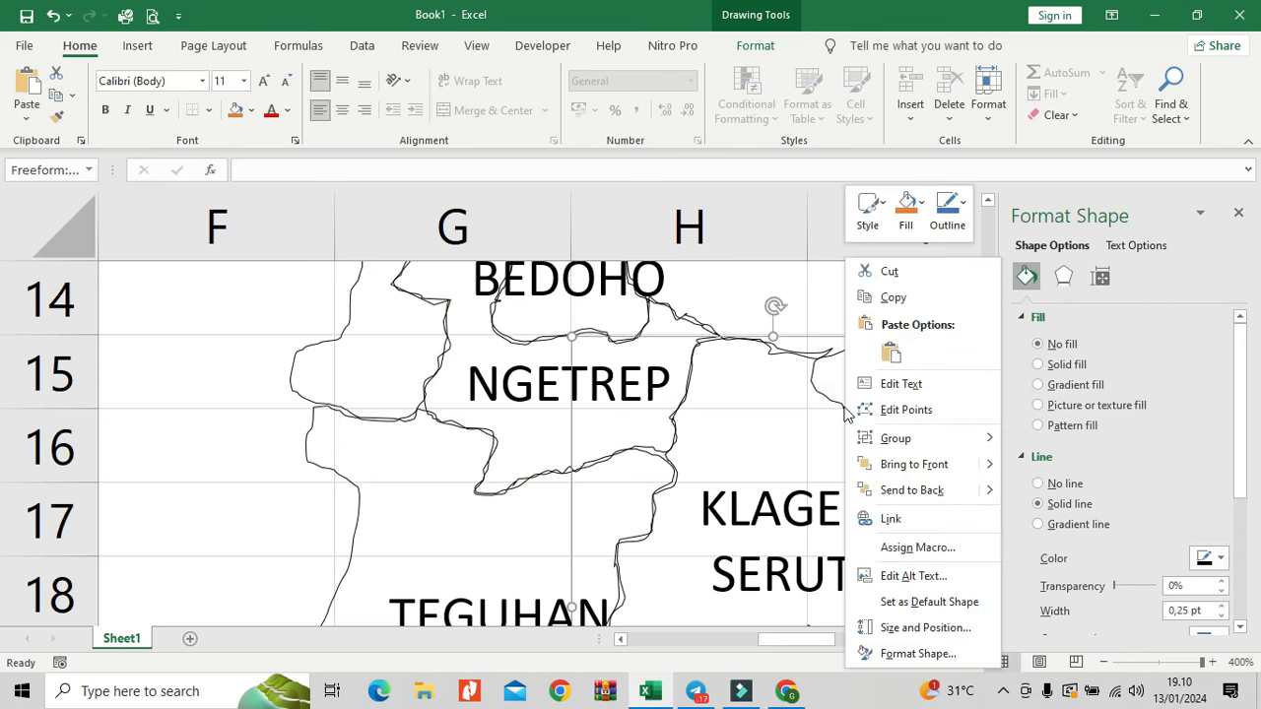
click(900, 410)
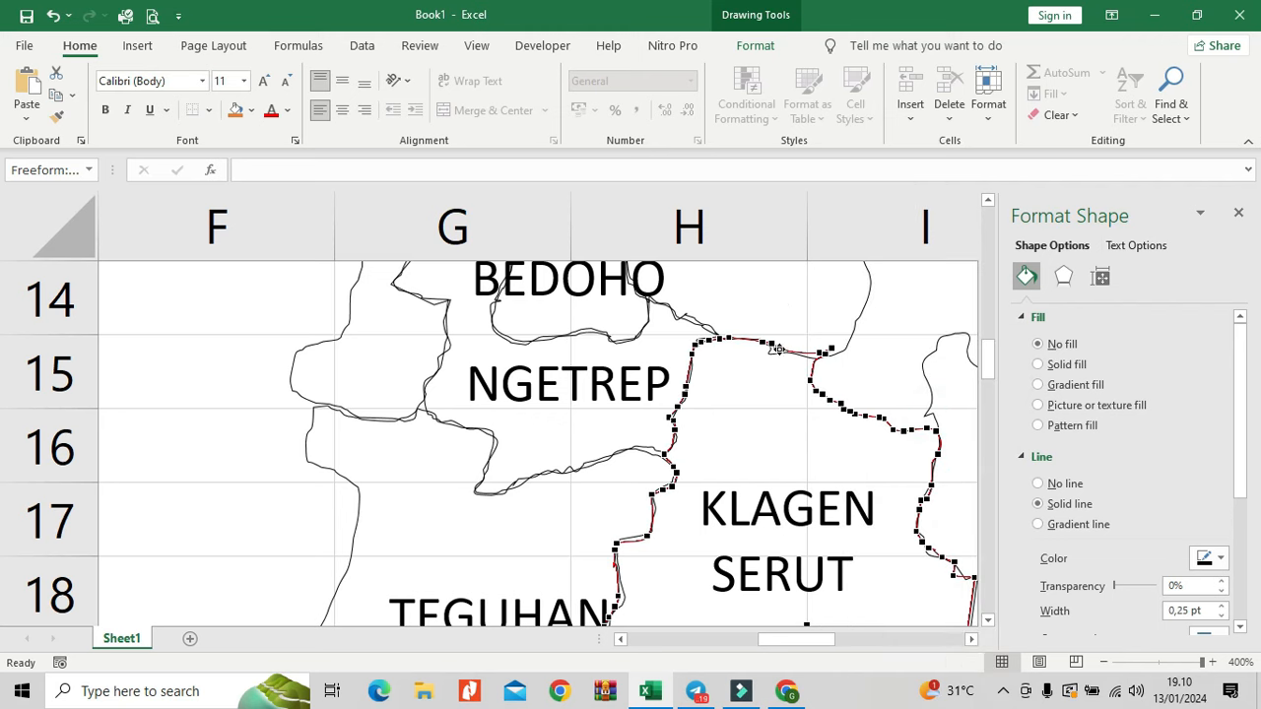
drag(776, 348, 768, 350)
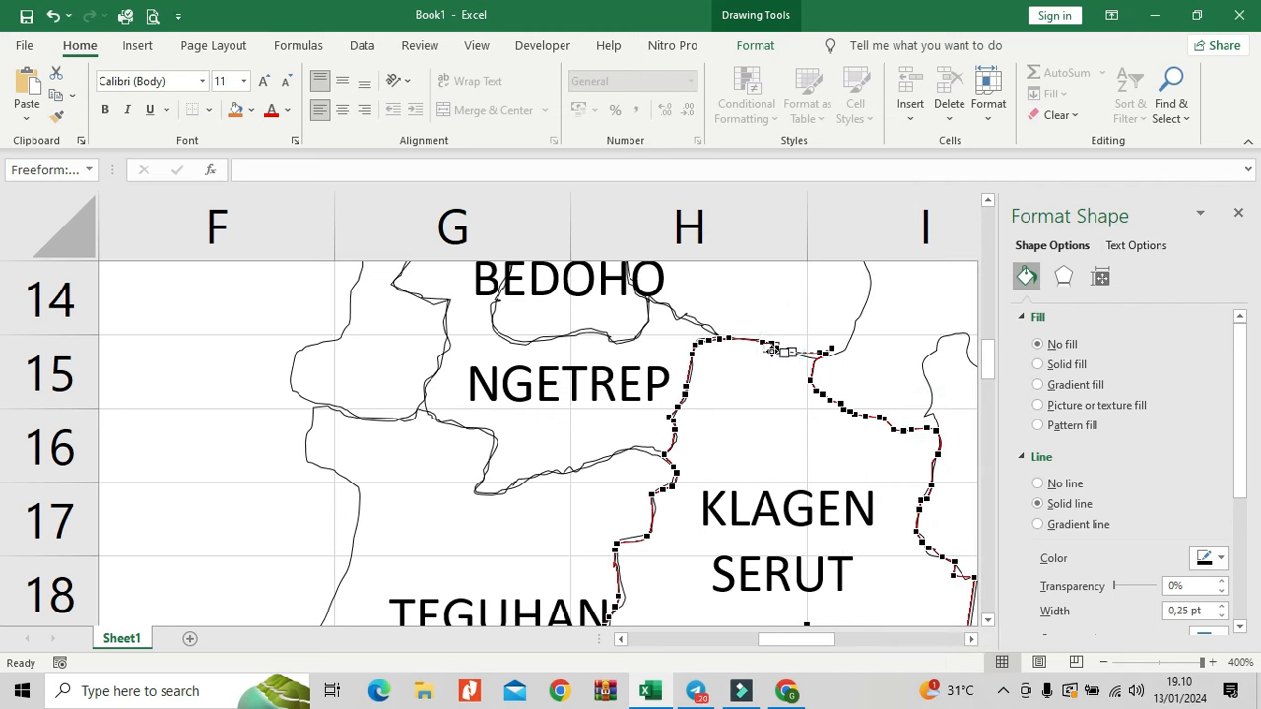
right_click(830, 350)
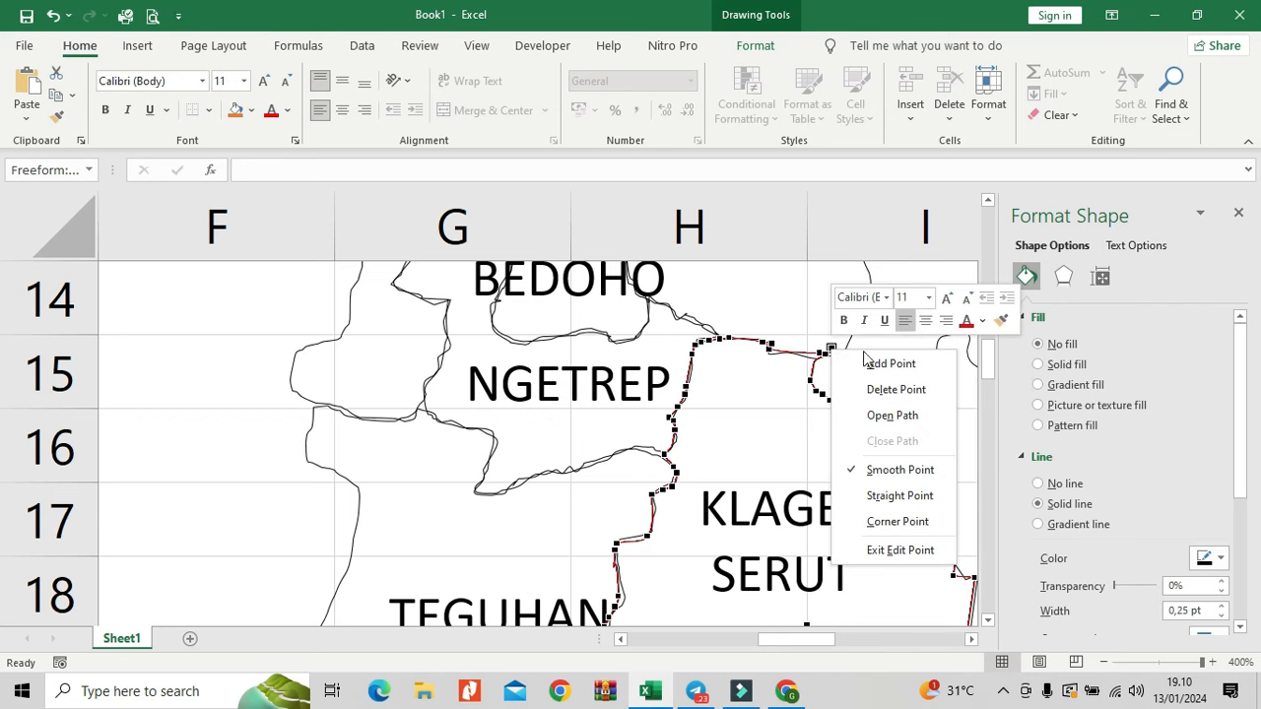
Step: Delete the surplus points at Klagen Serut's upper-right corner in row 15 and move the remaining corner points onto the adjoining boundary line
click(895, 390)
right_click(830, 350)
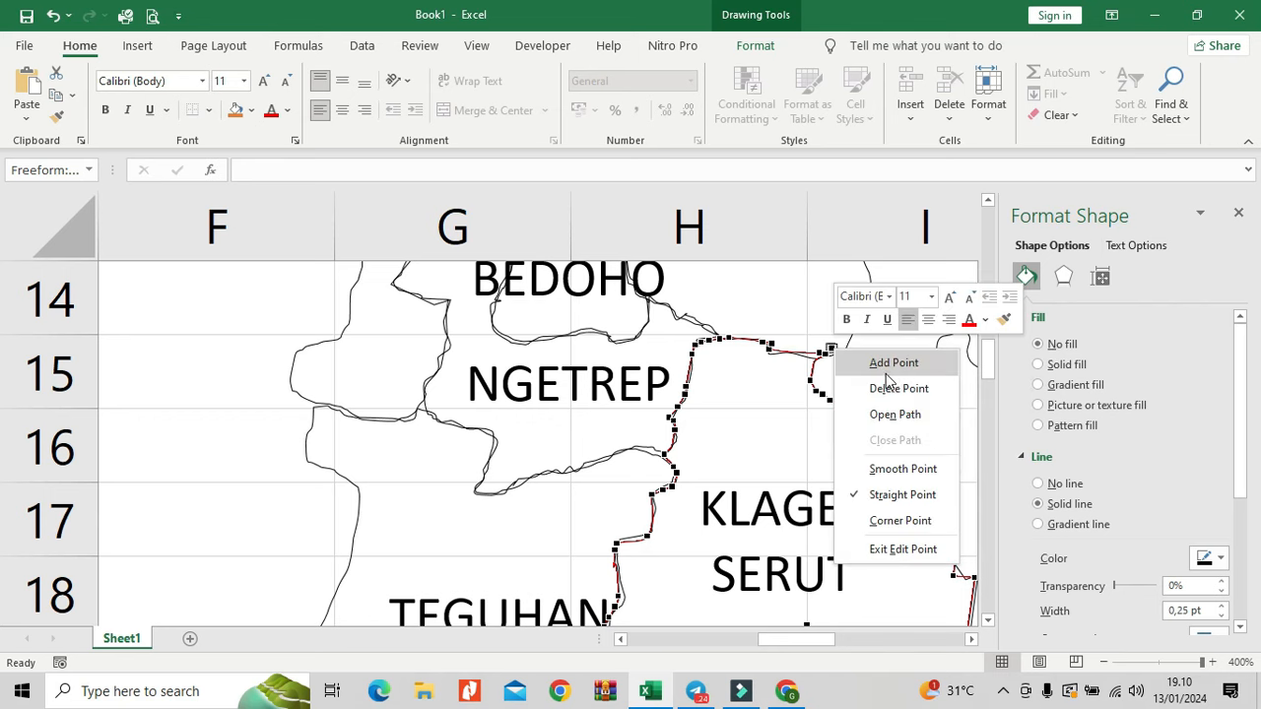
click(844, 386)
click(817, 352)
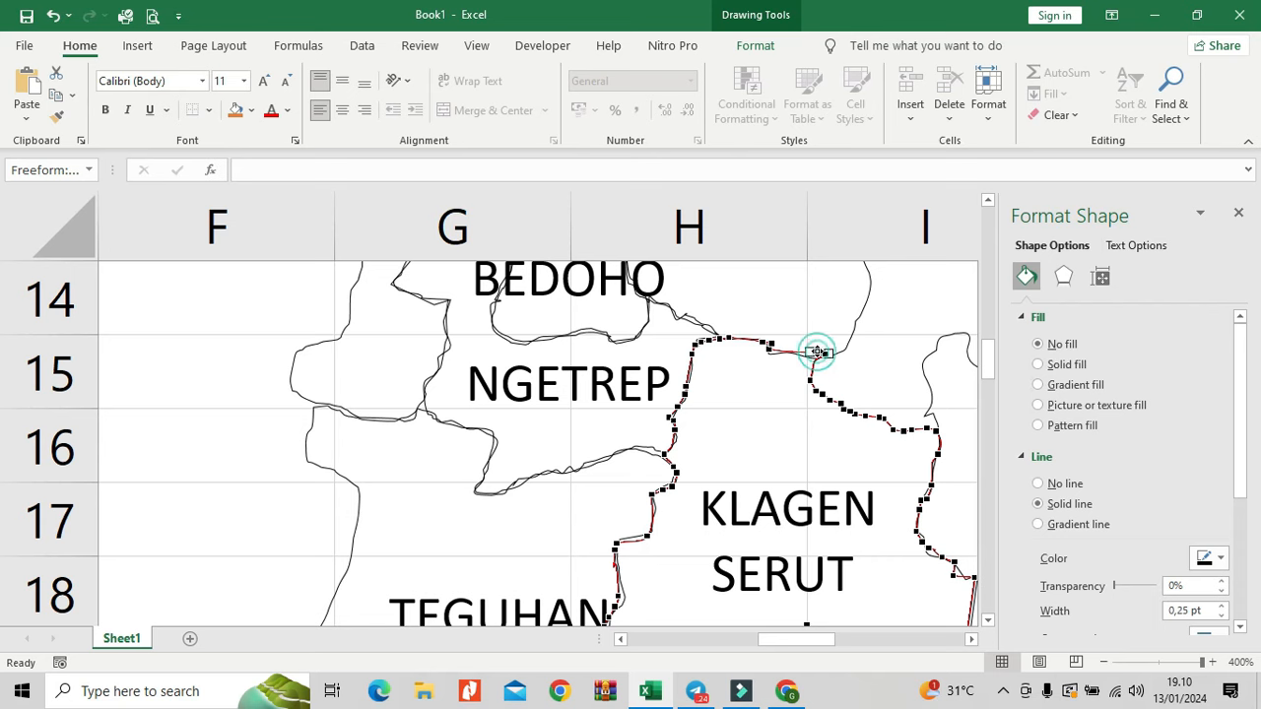
drag(828, 351, 816, 364)
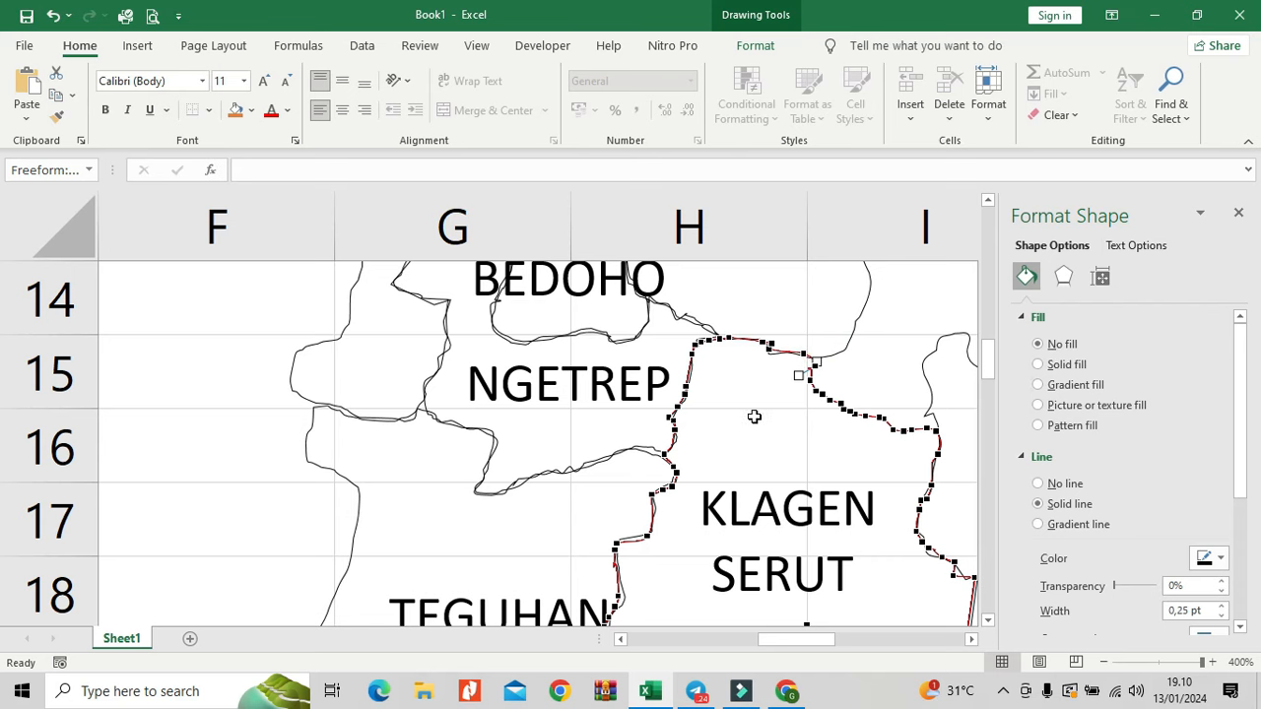
Step: Move Klagen Serut's western outline points beside Teguhan, from row 18 to row 20, onto the neighbouring boundary
scroll(753, 417, down, 1)
click(616, 368)
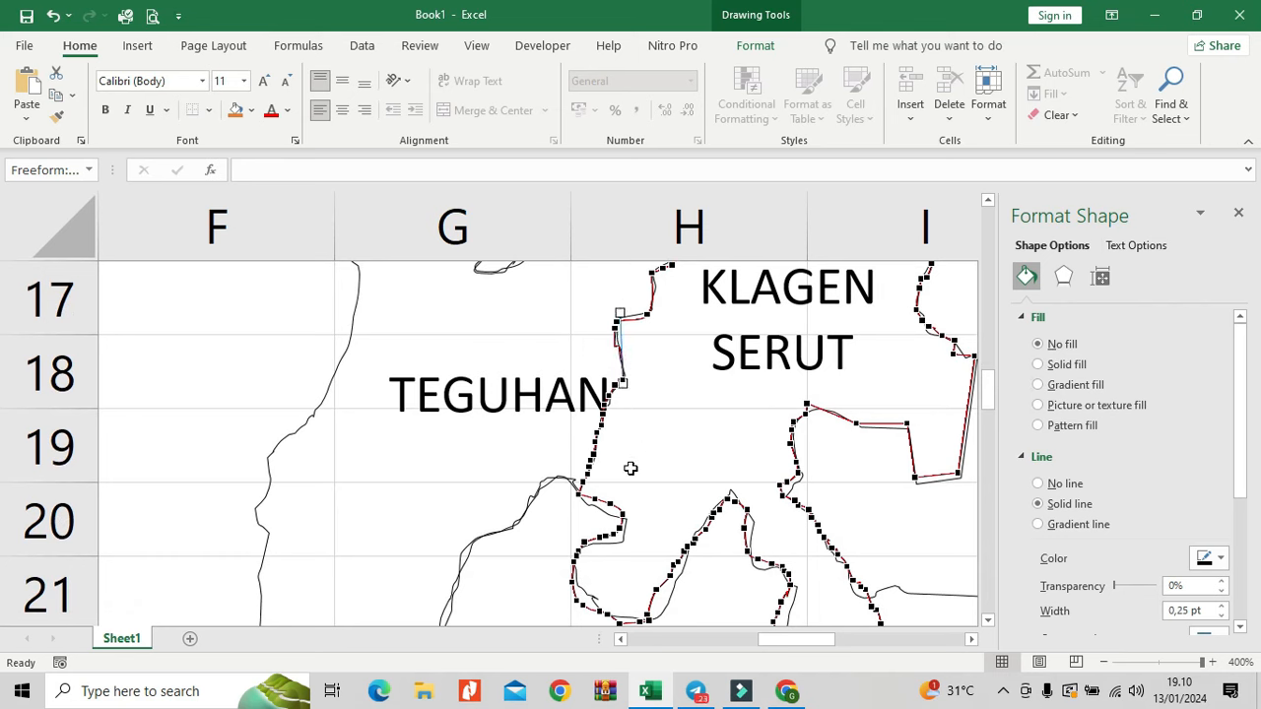
click(595, 498)
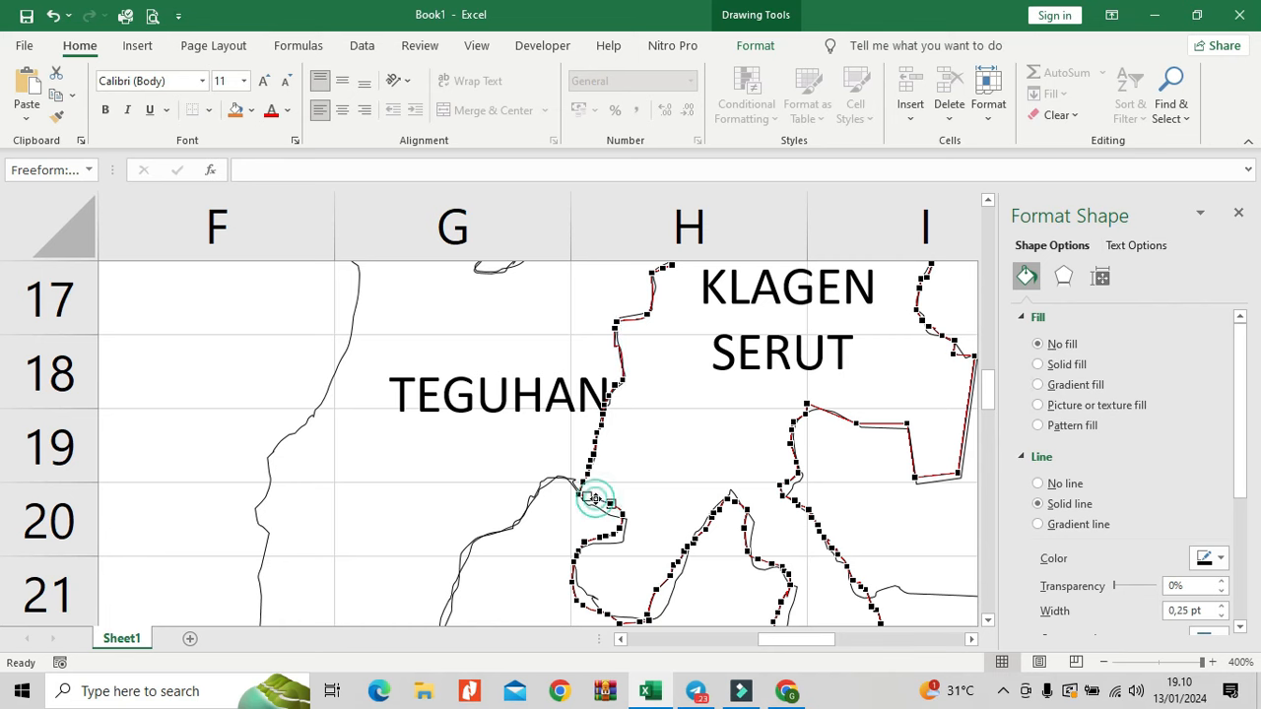
click(611, 506)
drag(611, 506, 609, 508)
Step: Align the points around Klagen Serut's western notch and bulge in rows 20 and 21 with the adjoining outline
click(619, 532)
click(616, 537)
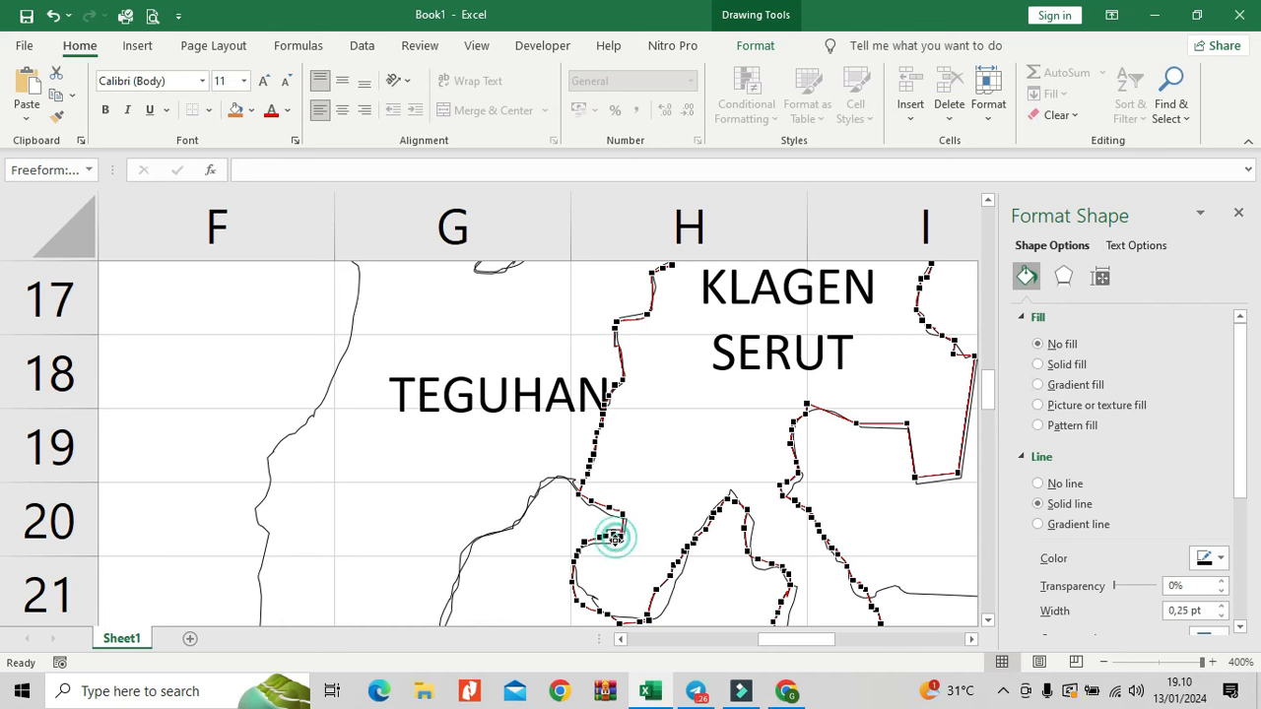
click(604, 537)
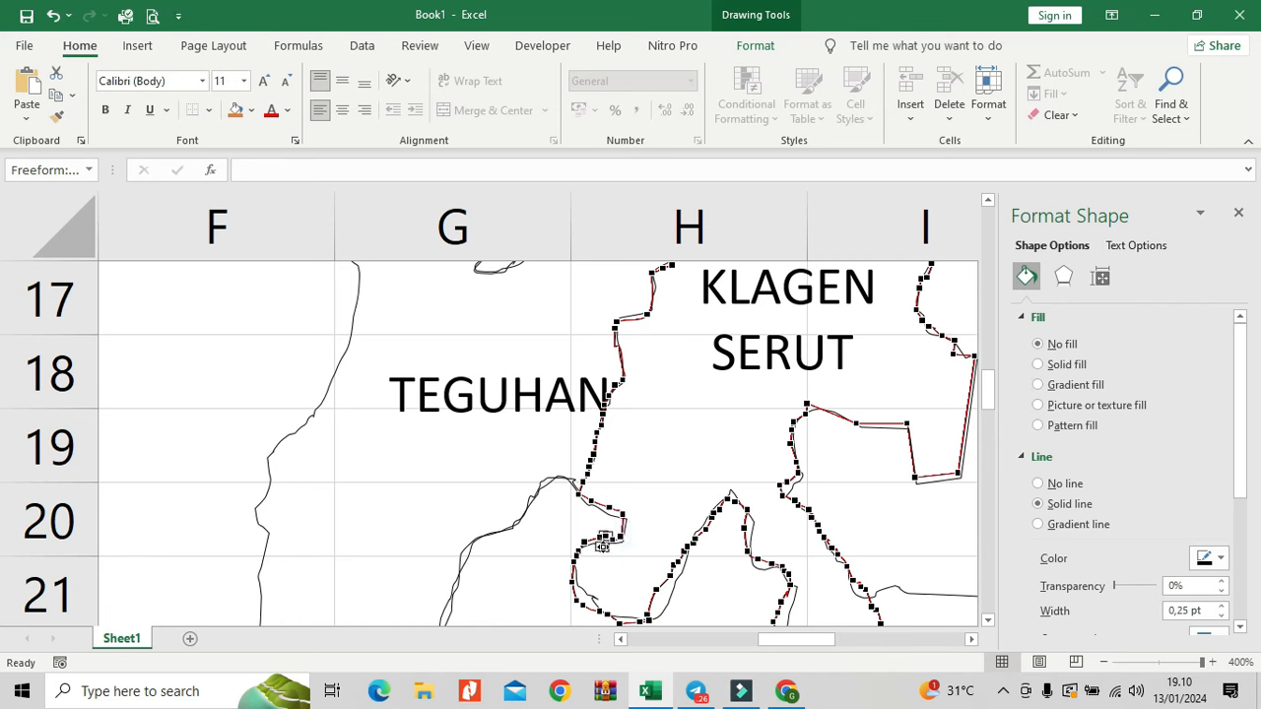
click(597, 537)
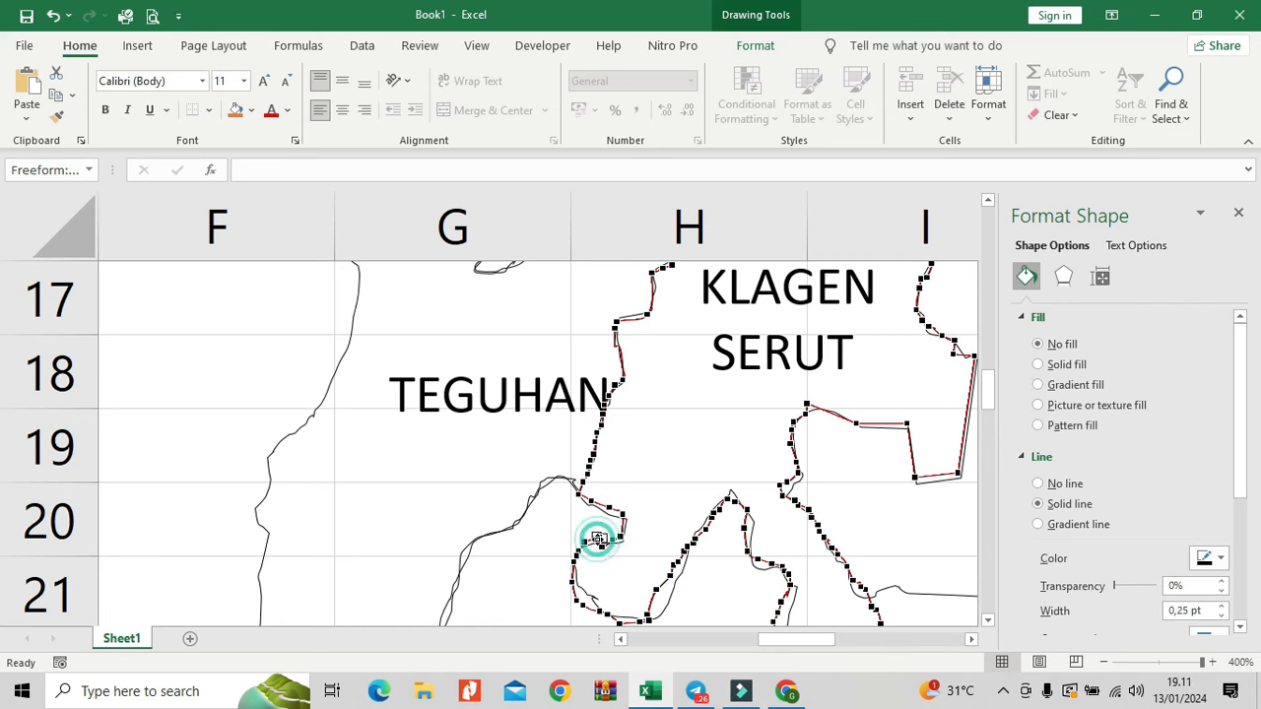
click(572, 582)
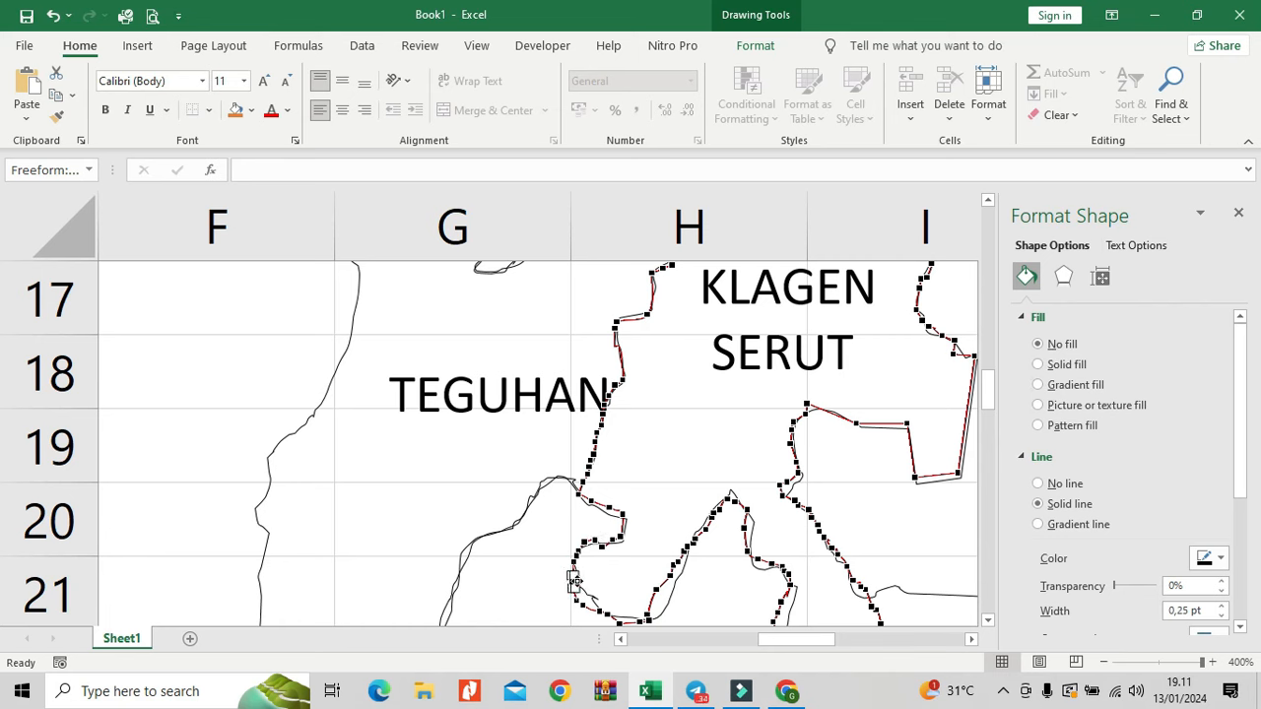
click(576, 601)
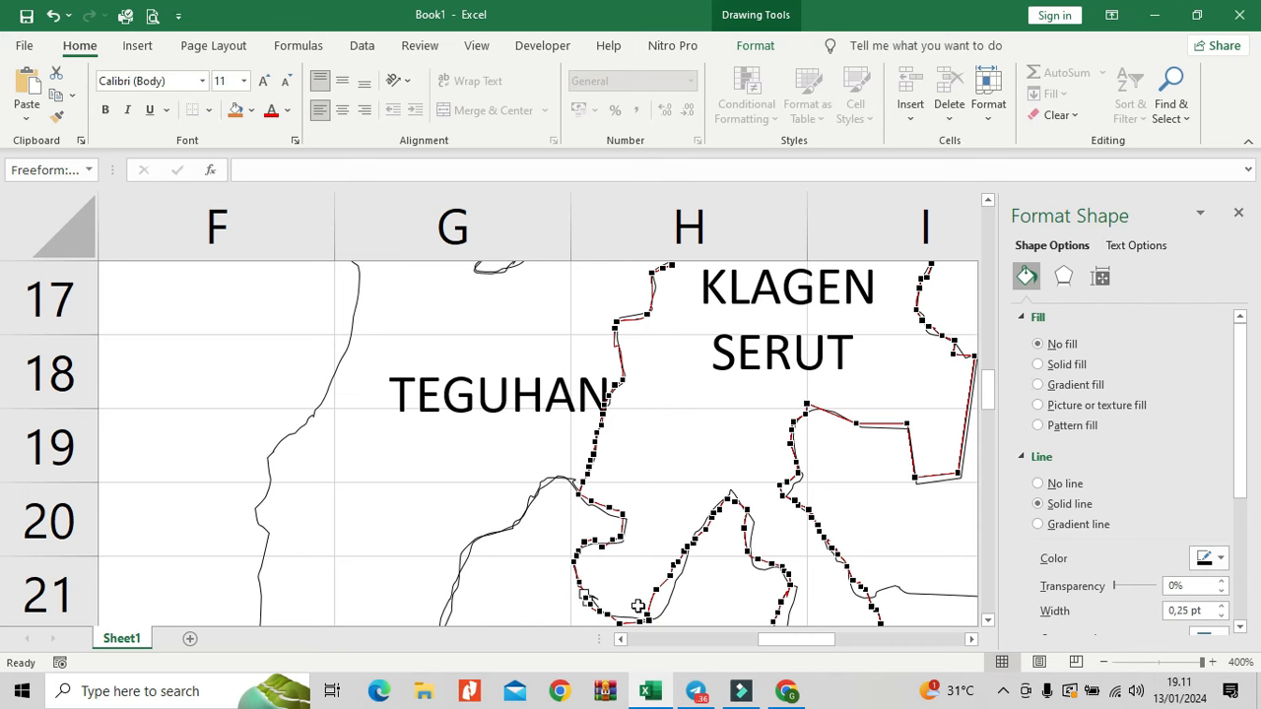
Step: Reshape the bottom of Klagen Serut's western lobe above Grobogan, deleting surplus points and moving the neighbouring ones onto the adjoining line
scroll(673, 609, down, 1)
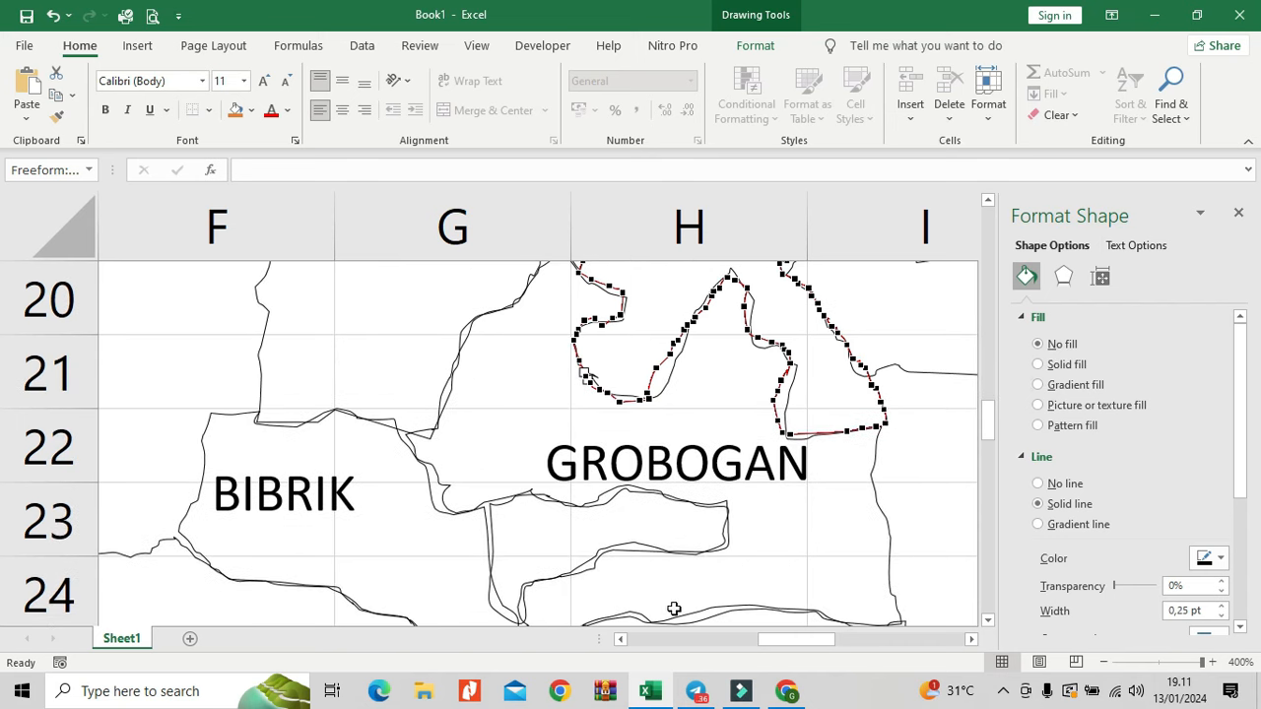
click(649, 390)
click(659, 368)
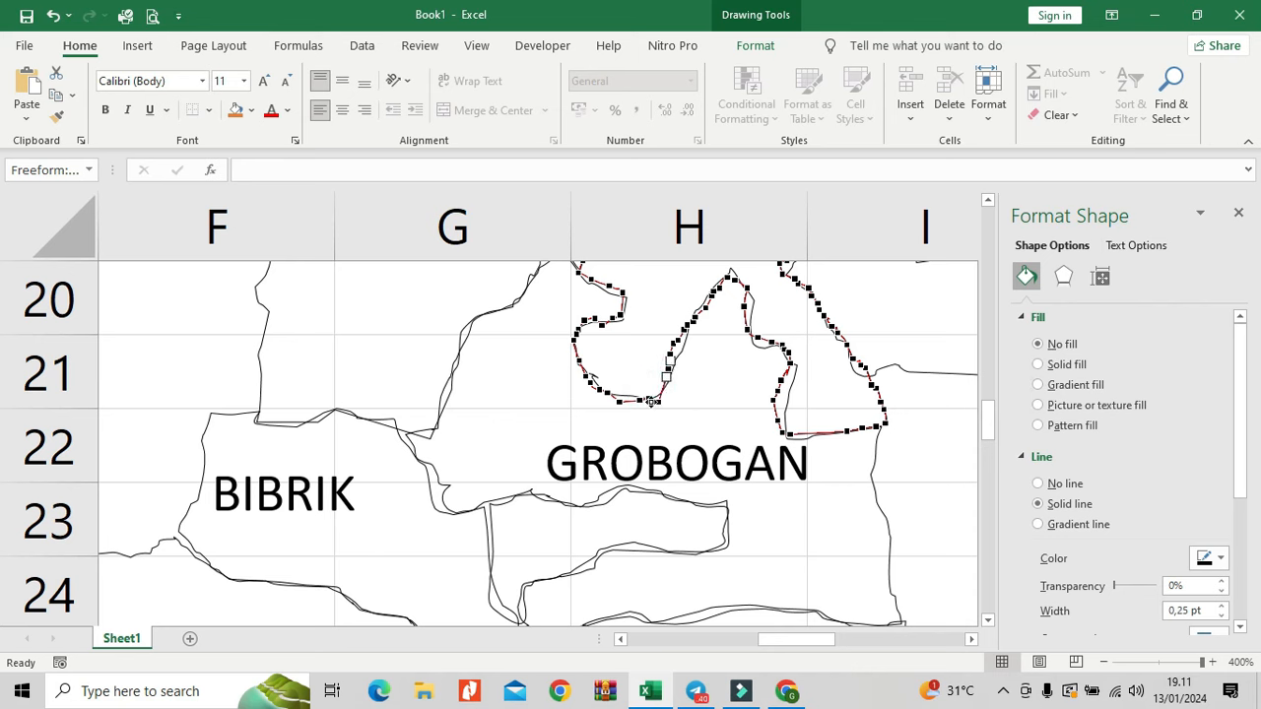
right_click(615, 399)
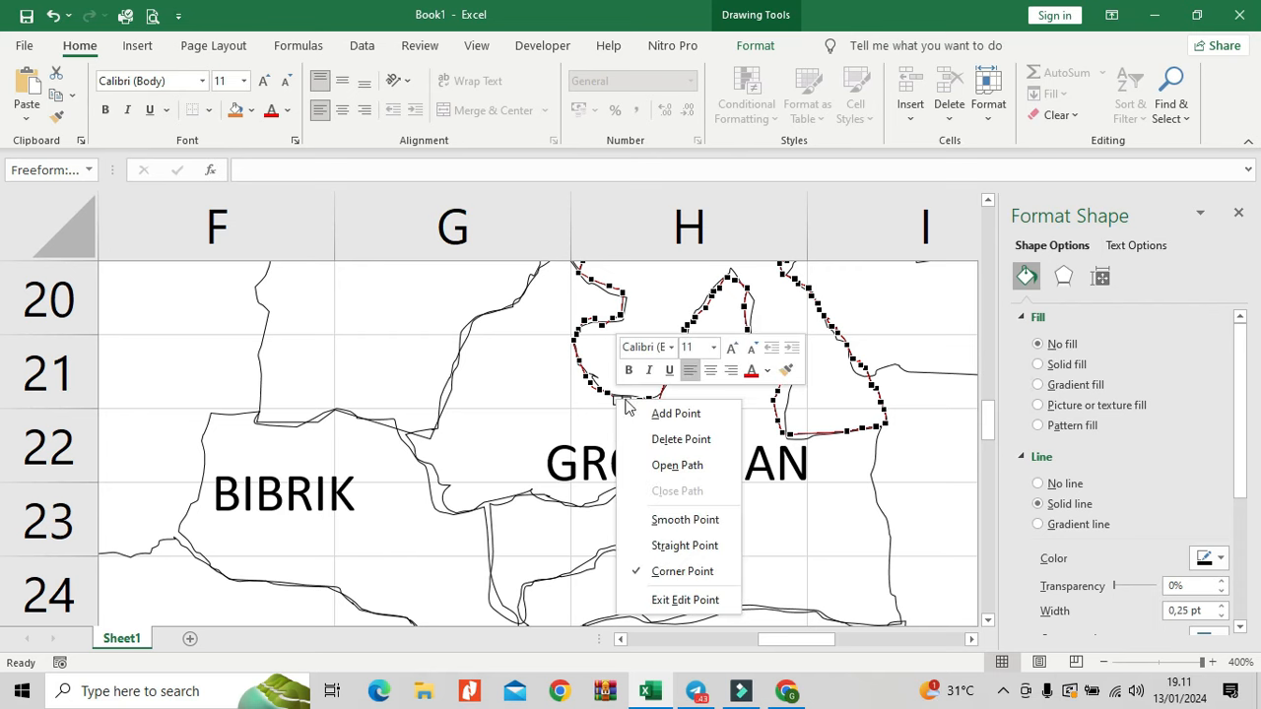
click(687, 433)
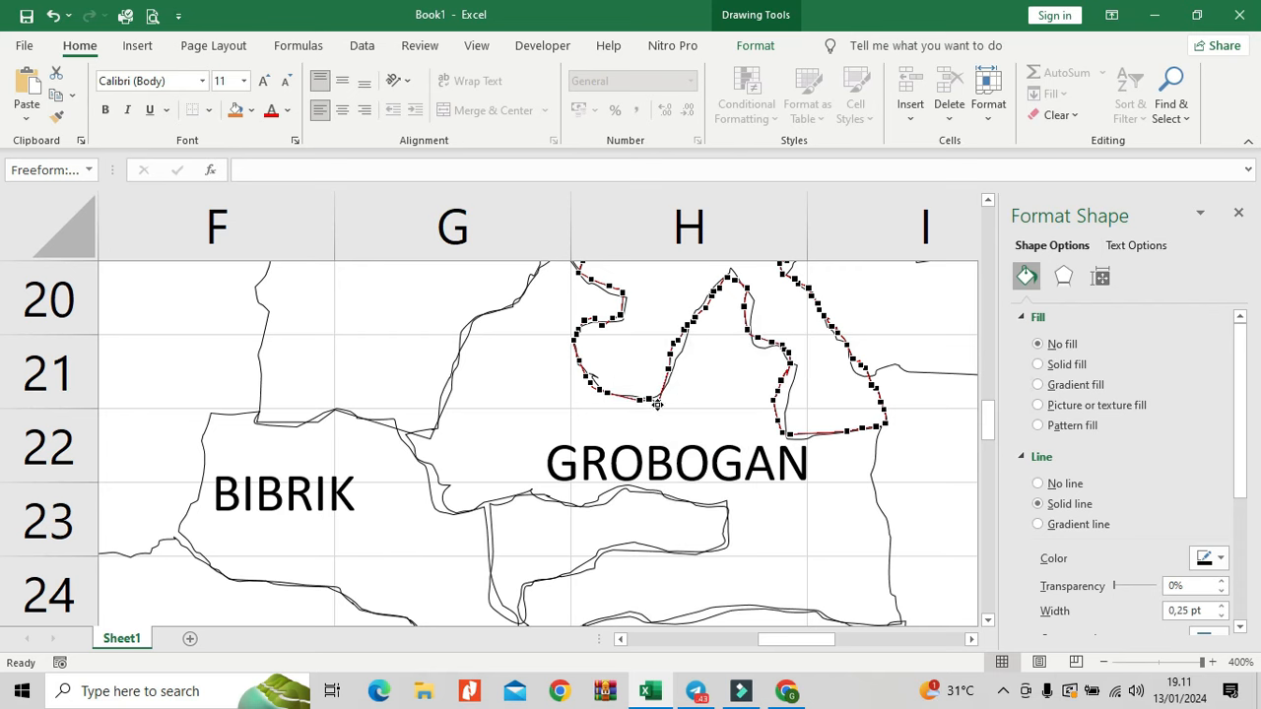
right_click(657, 400)
click(720, 444)
click(670, 369)
drag(672, 369, 665, 383)
Step: Open the Grobogan outline for point editing and move points on the left flank of its northern peak toward the Klagen Serut border
click(656, 390)
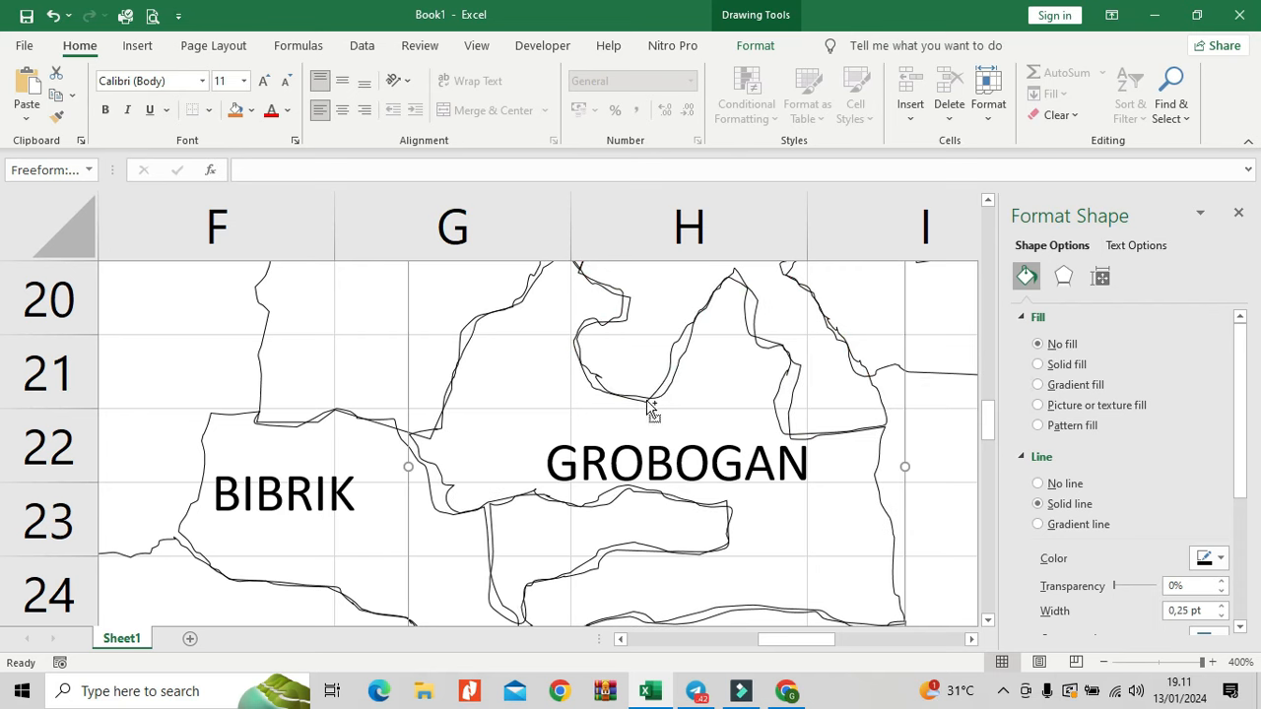
key(Left)
right_click(673, 360)
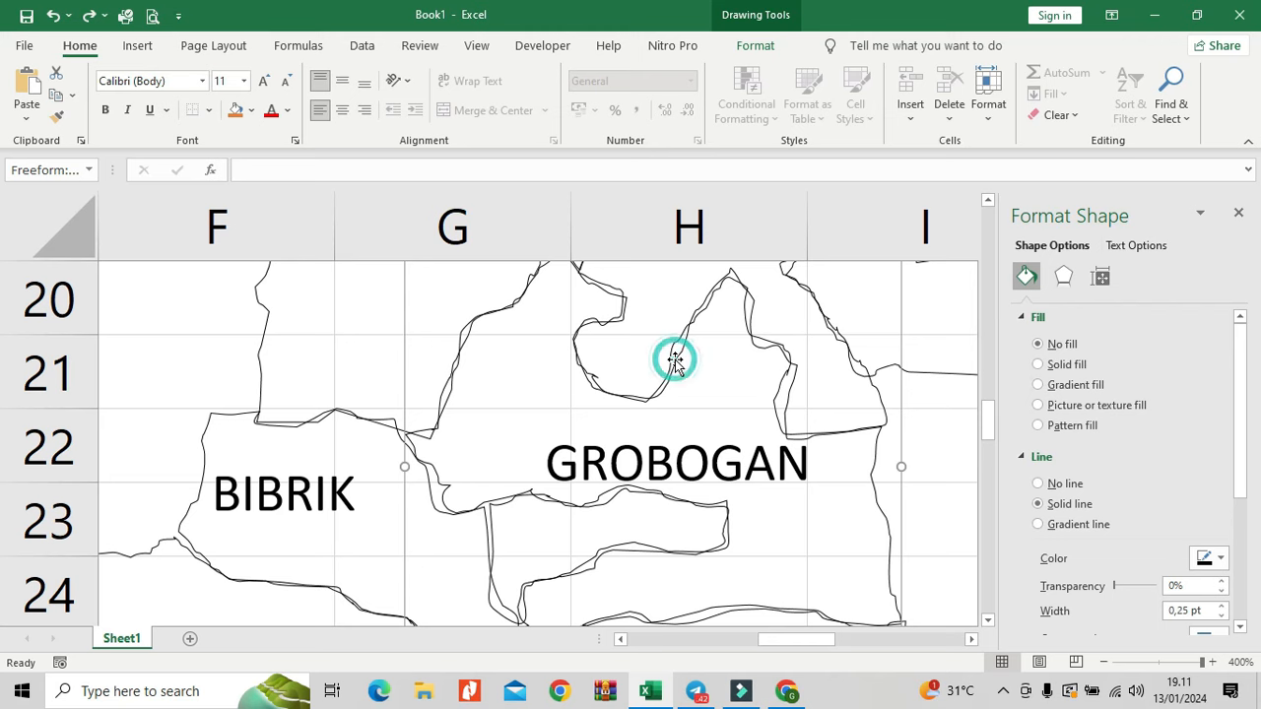
click(740, 406)
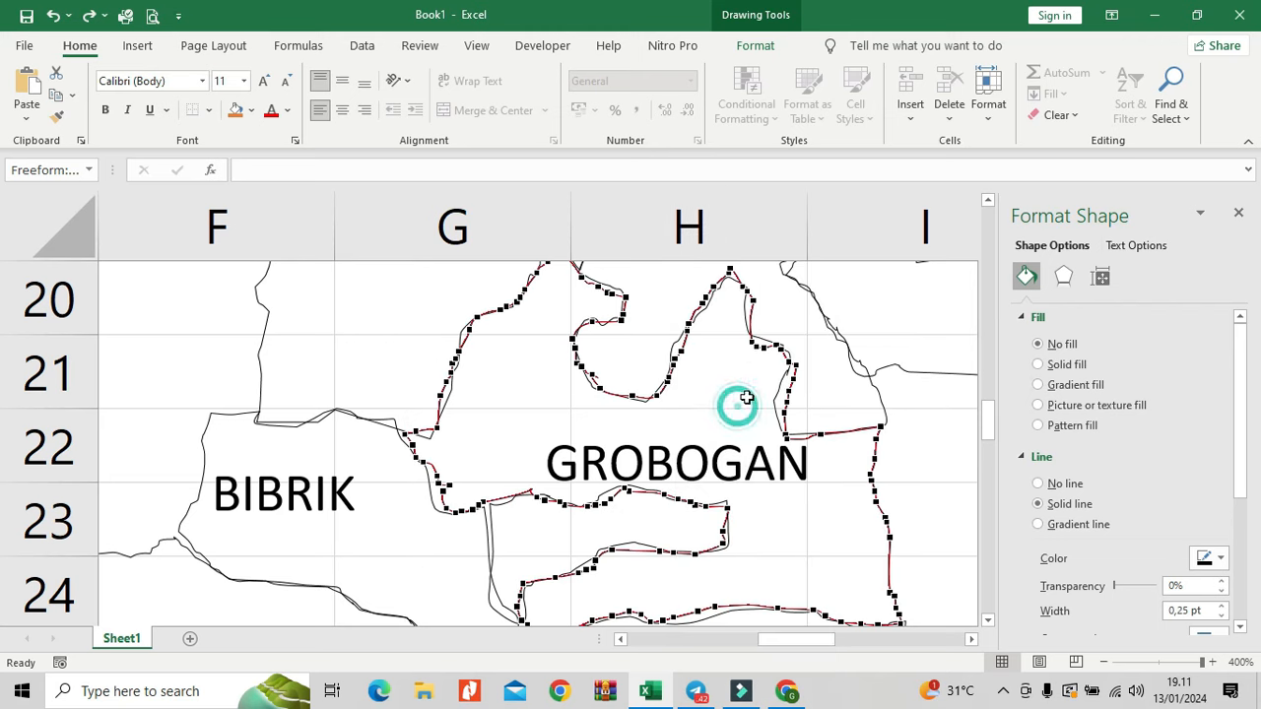
click(678, 347)
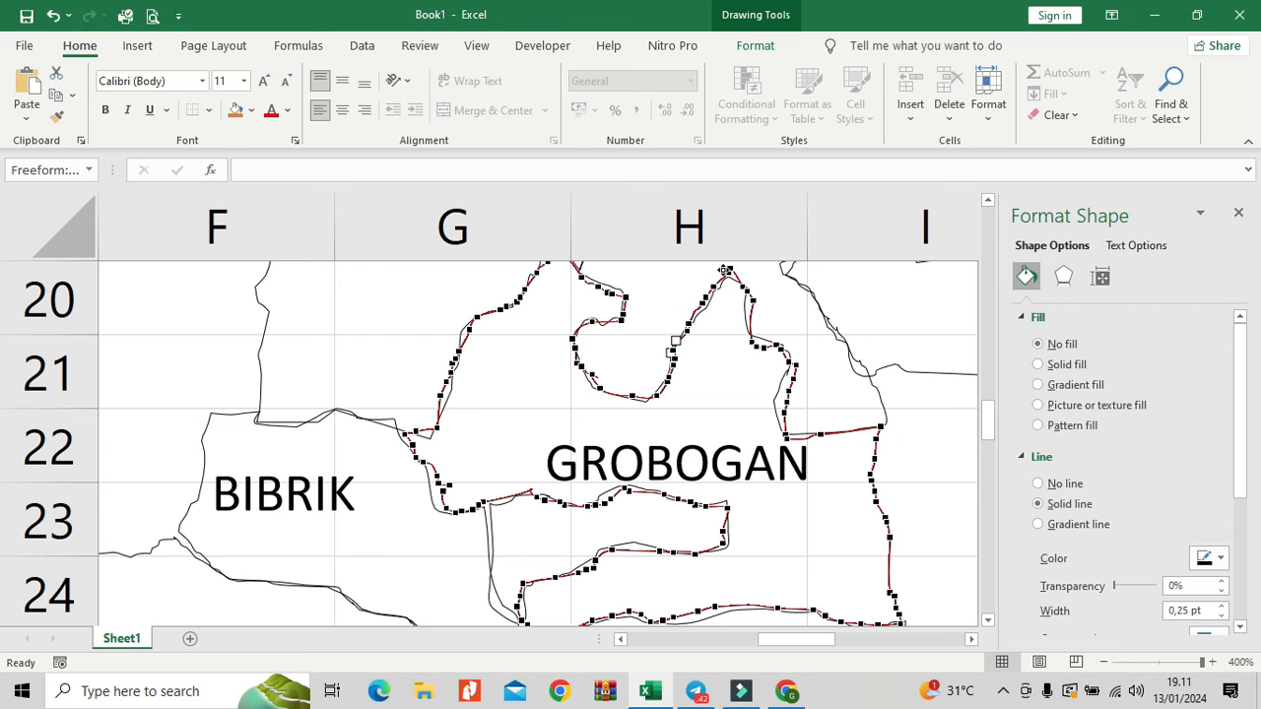
click(726, 268)
Step: Align the points on Grobogan's northern peak, its right flank down to row 22 and its northwest corner with the neighbouring outlines
scroll(728, 280, up, 1)
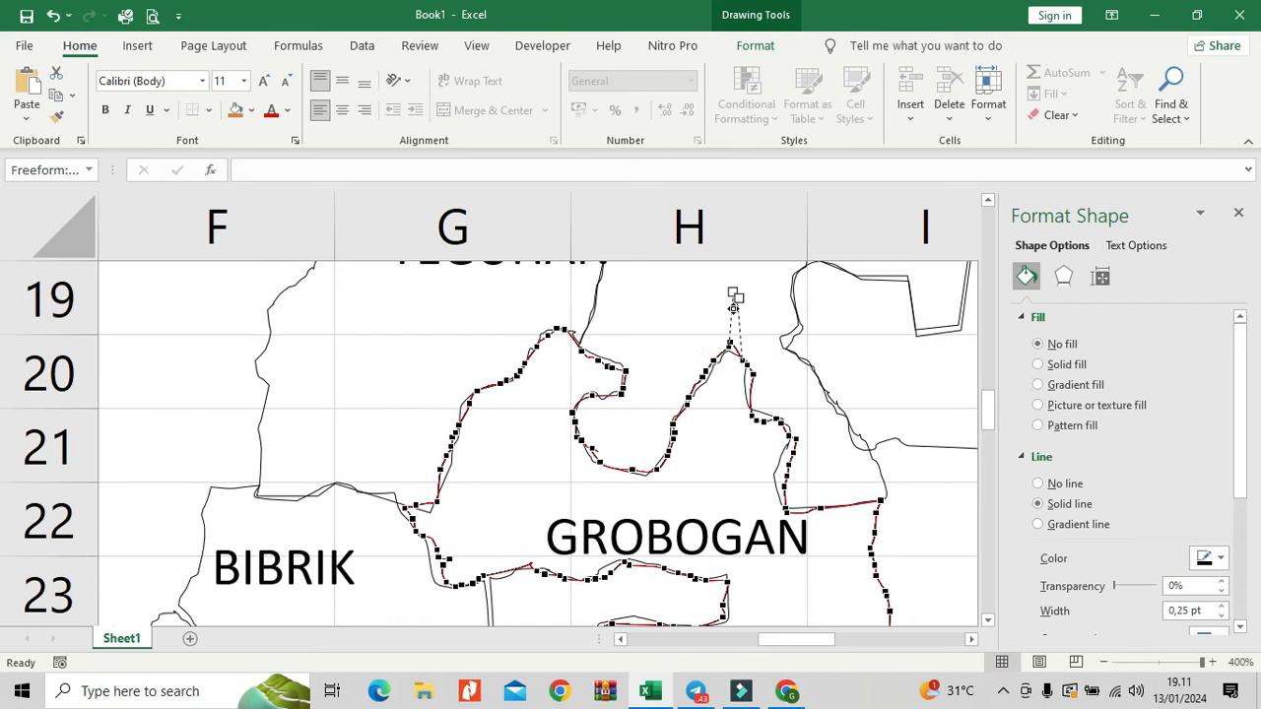
click(792, 440)
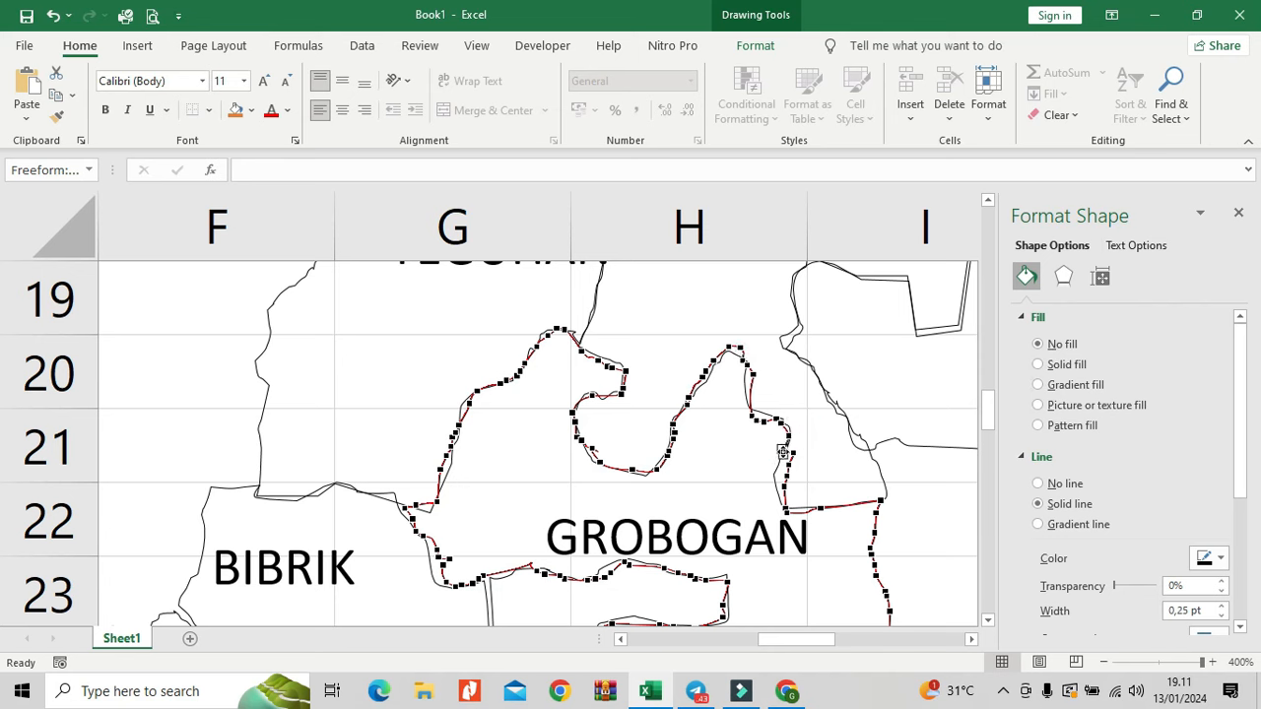
drag(792, 454, 779, 490)
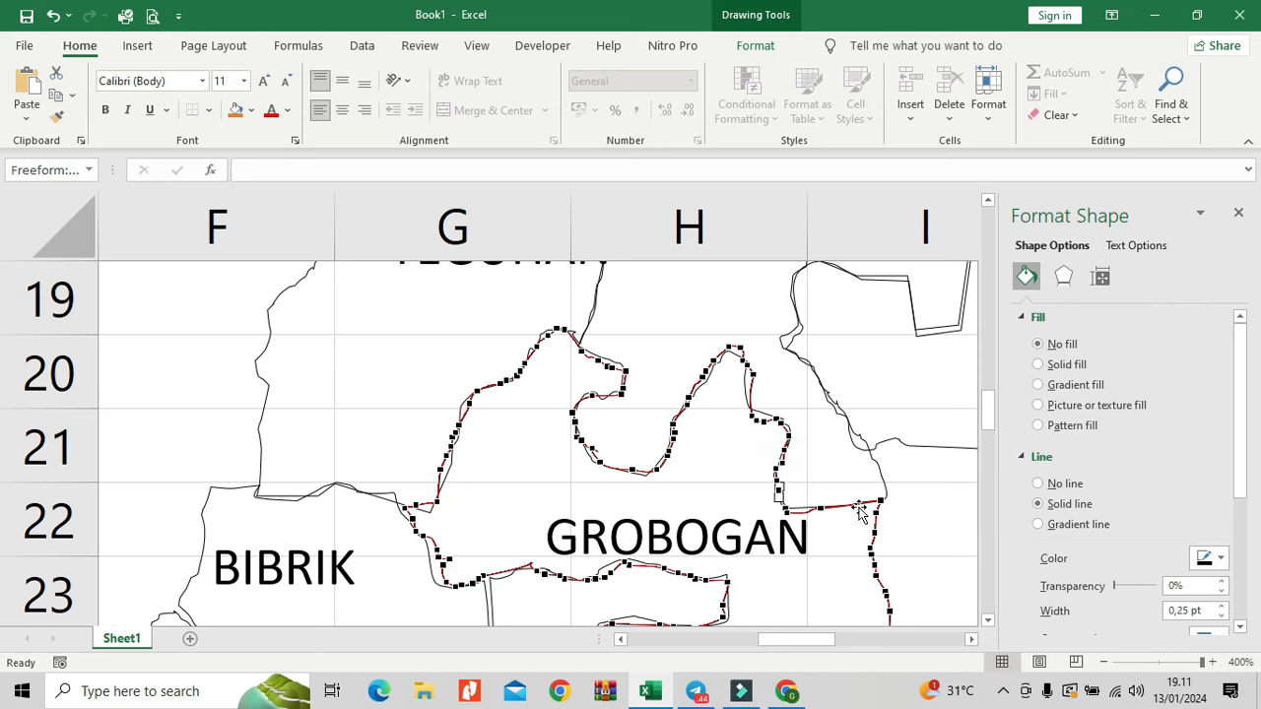
click(751, 373)
click(738, 345)
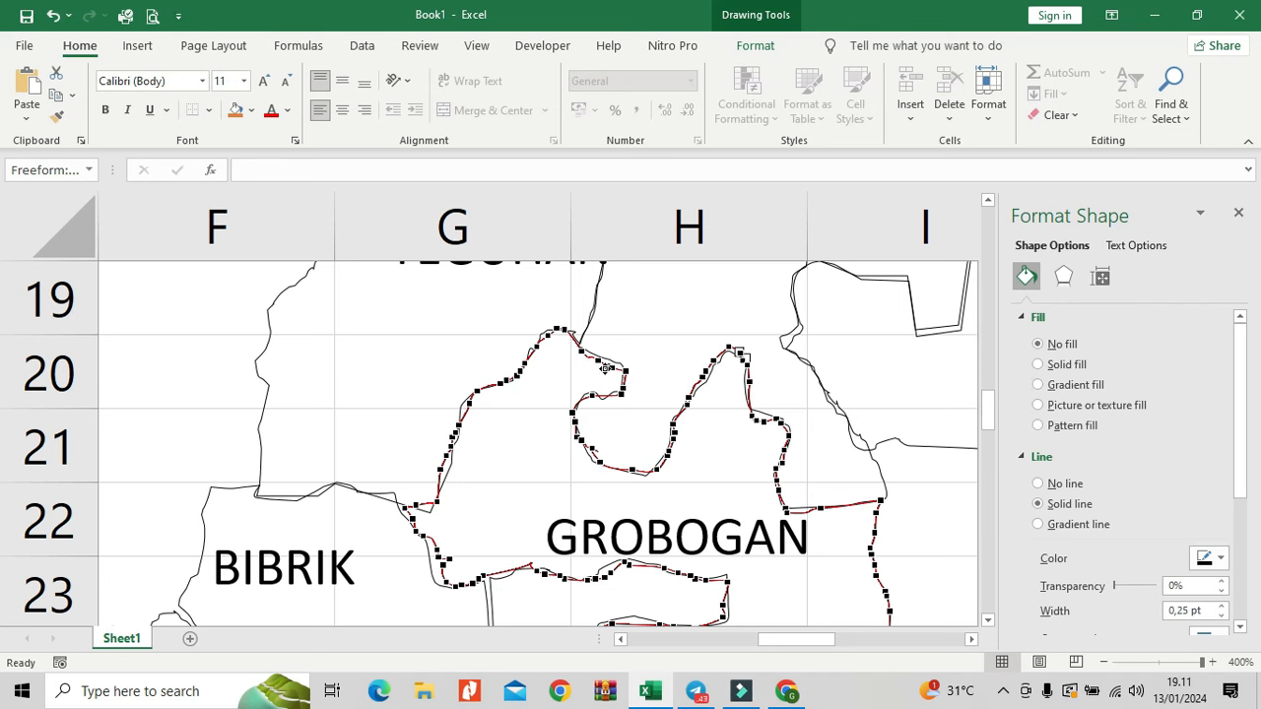
click(439, 467)
click(417, 505)
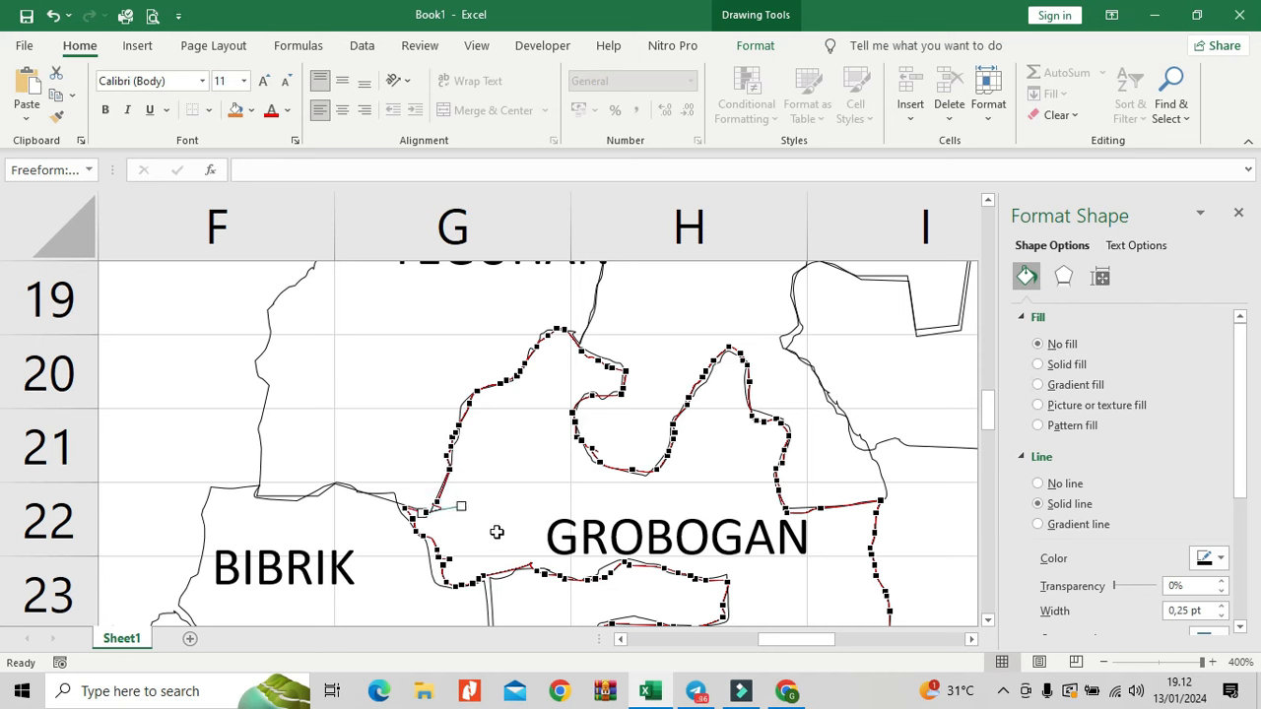
Step: Reshape the lower edge of Grobogan's inlet in rows 23 and 24, moving points onto the adjoining line and deleting surplus ones
scroll(554, 512, down, 1)
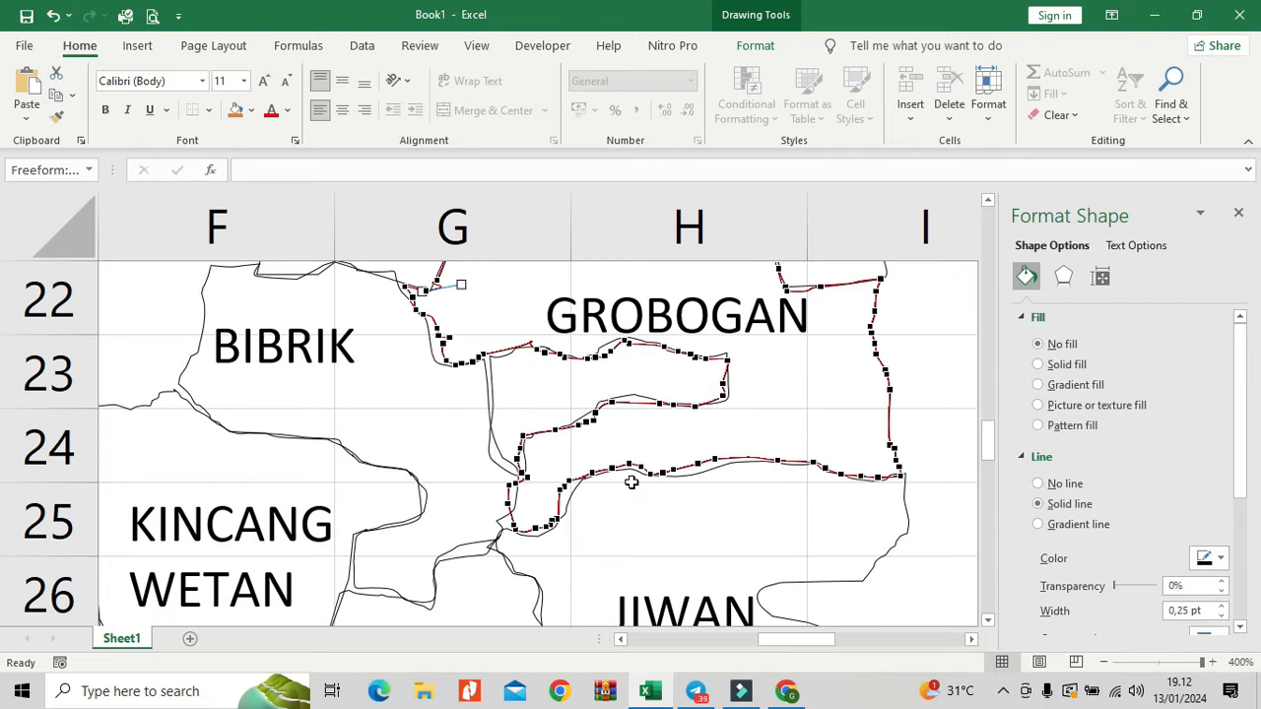
click(637, 395)
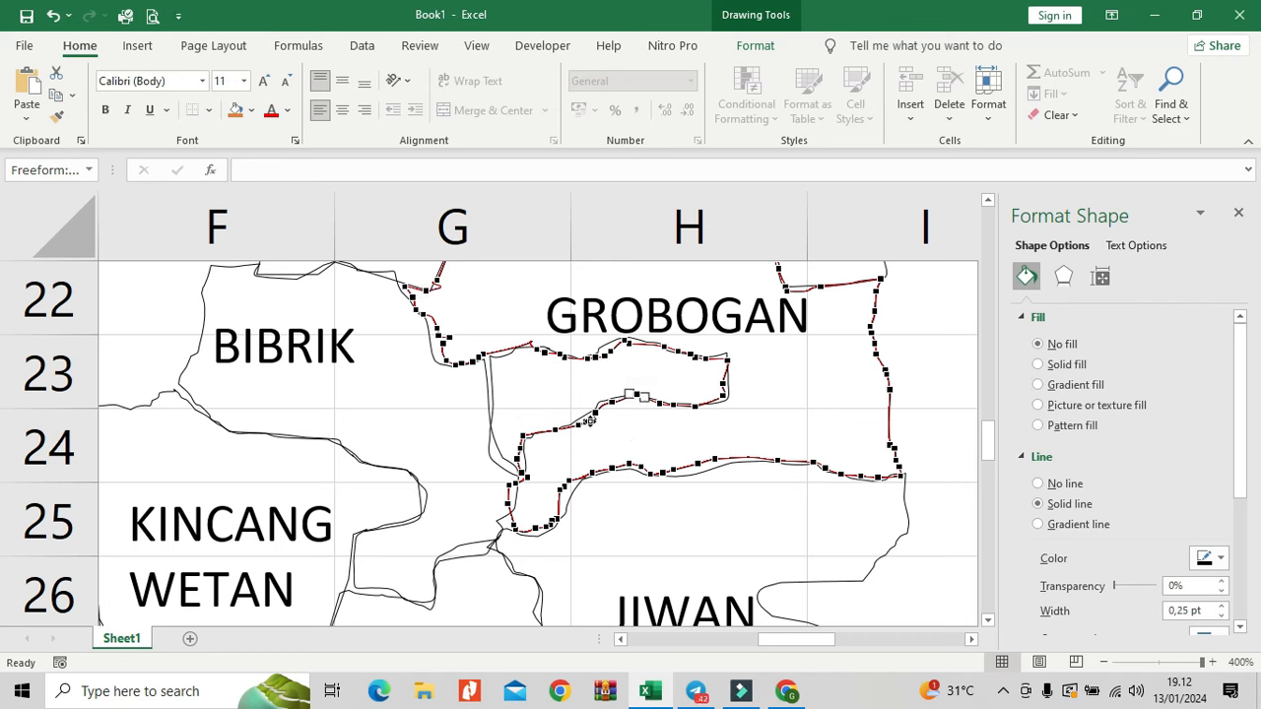
right_click(589, 420)
click(650, 457)
right_click(589, 423)
click(652, 461)
drag(581, 427, 606, 402)
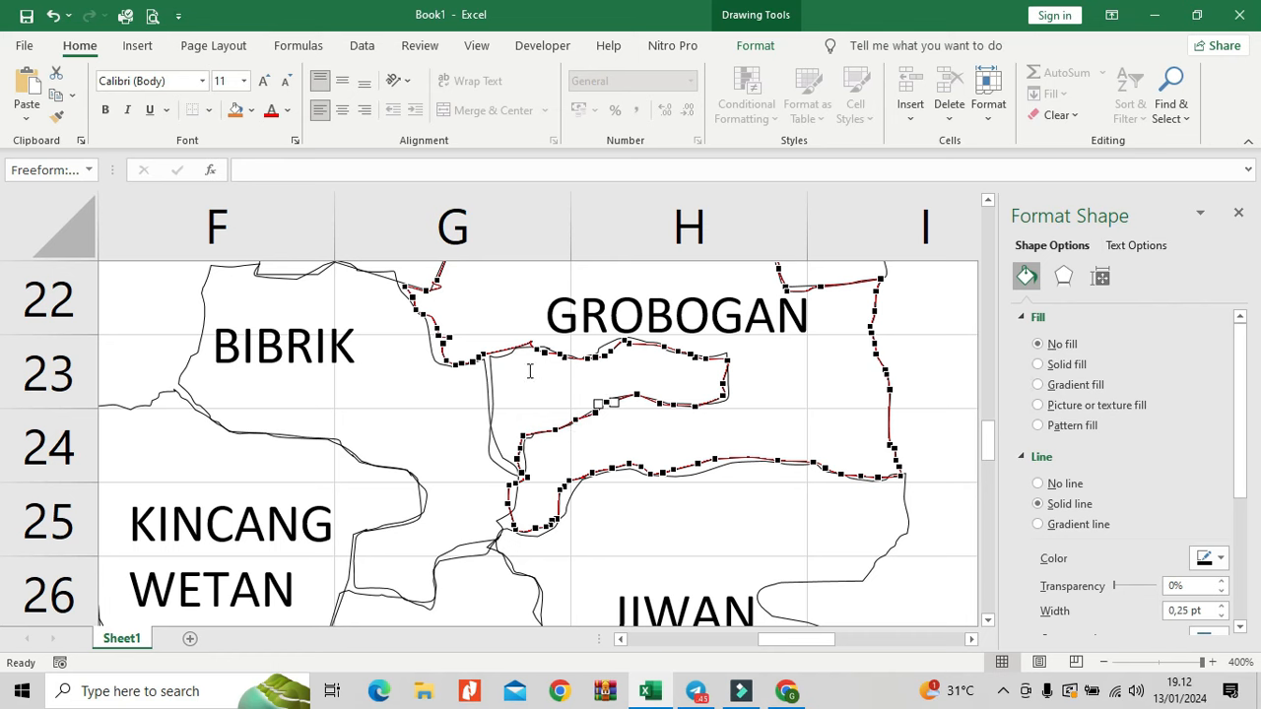
Step: Delete the stray points on Grobogan's western edge beside Bibrik and move the adjacent point onto the shared boundary
right_click(445, 336)
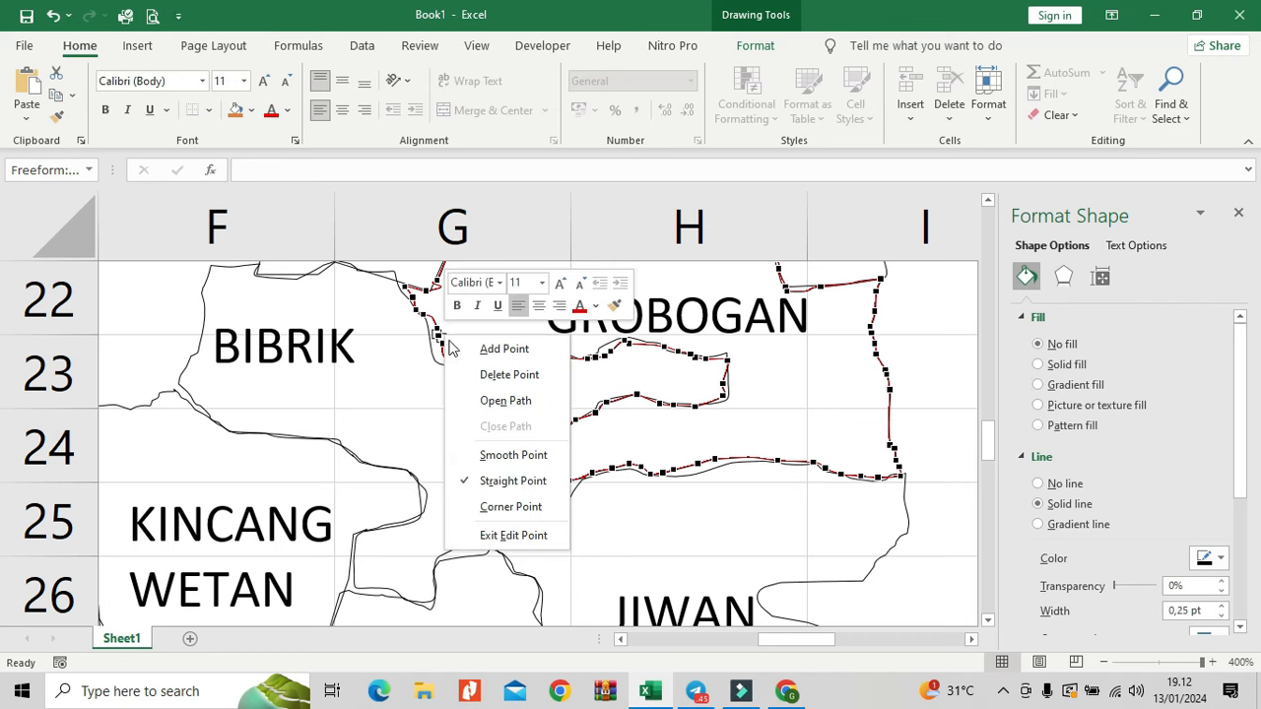
click(506, 371)
right_click(452, 338)
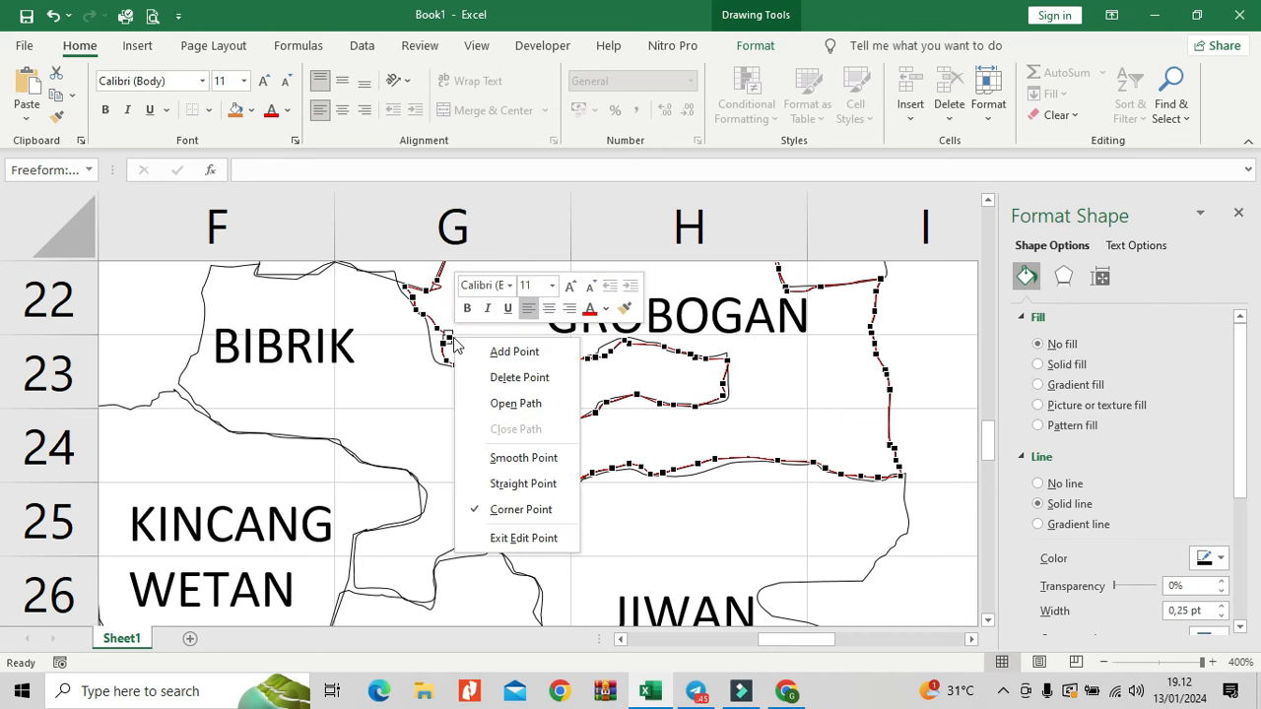
click(514, 376)
mouse_move(442, 345)
mouse_down()
mouse_move(431, 345)
mouse_move(435, 324)
mouse_move(434, 354)
mouse_up()
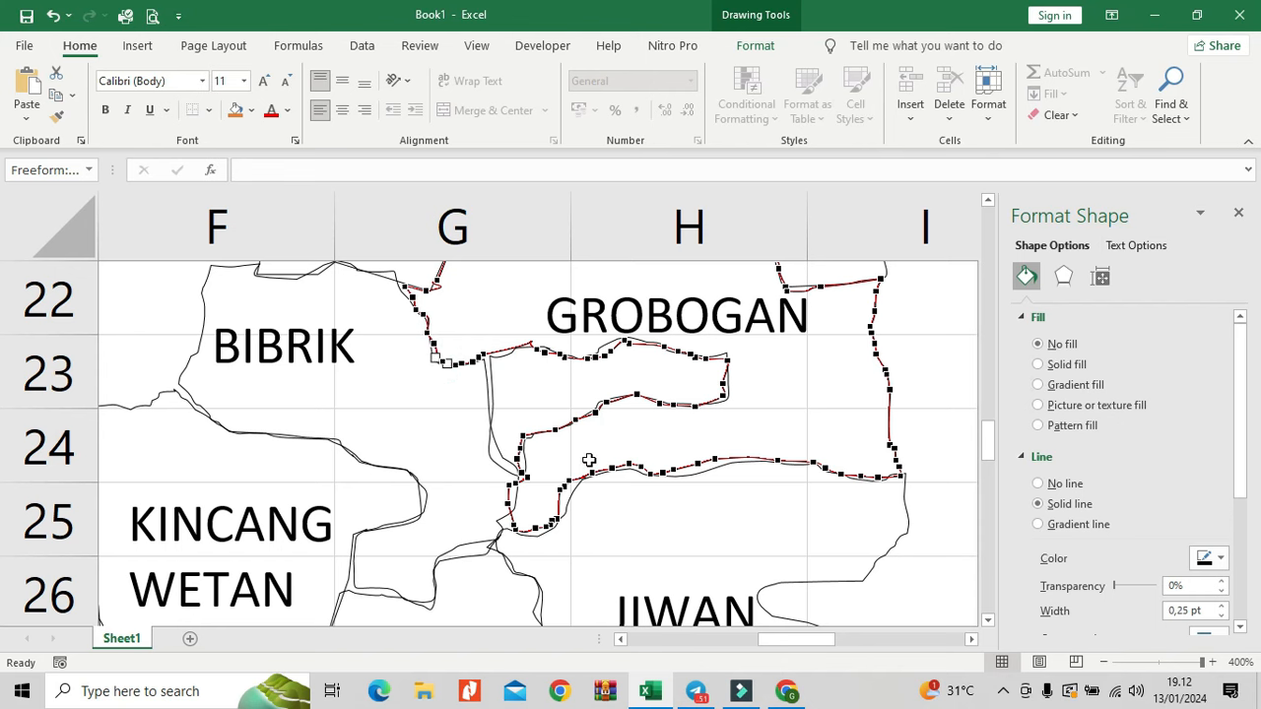
Step: Move the points on Grobogan's southern edge in column H, row 24, down onto the Jiwan boundary
scroll(650, 434, down, 1)
scroll(659, 427, up, 1)
click(696, 460)
drag(697, 466, 697, 477)
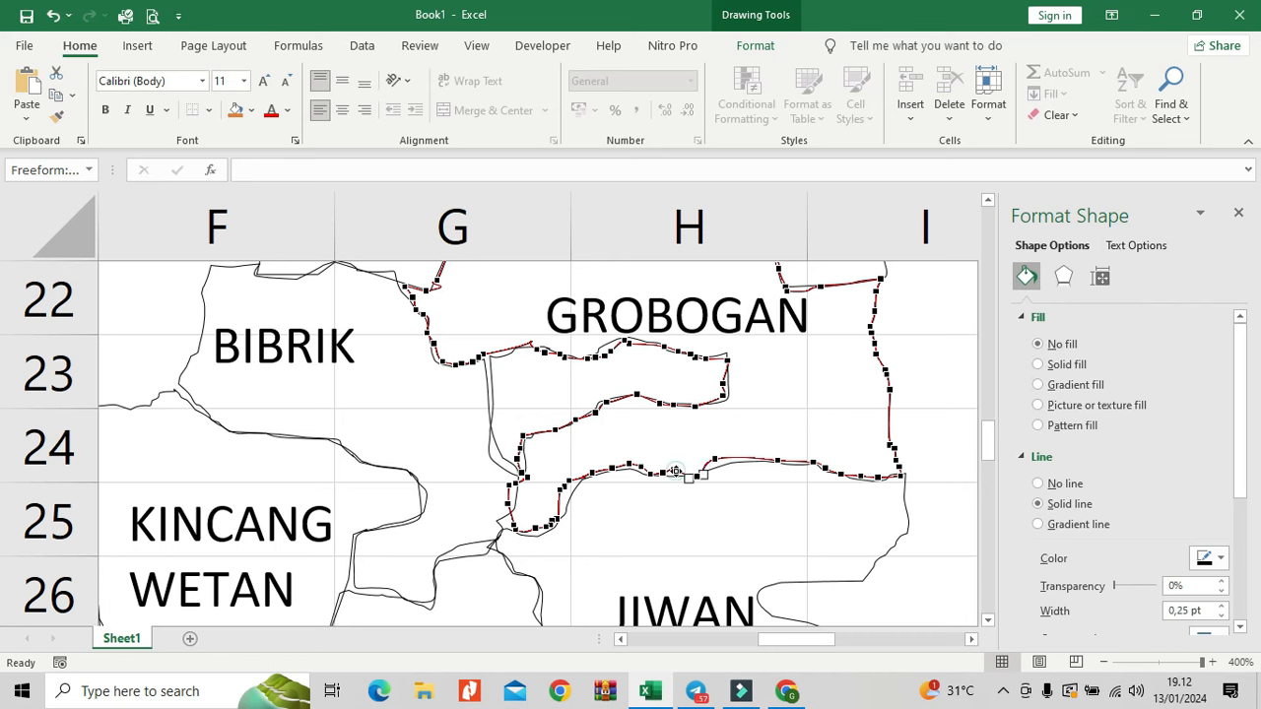
click(715, 459)
drag(716, 460, 724, 462)
Step: Align the points at the right end of Grobogan's inlet and delete the surplus corner point below Klagen Serut in row 22
click(724, 396)
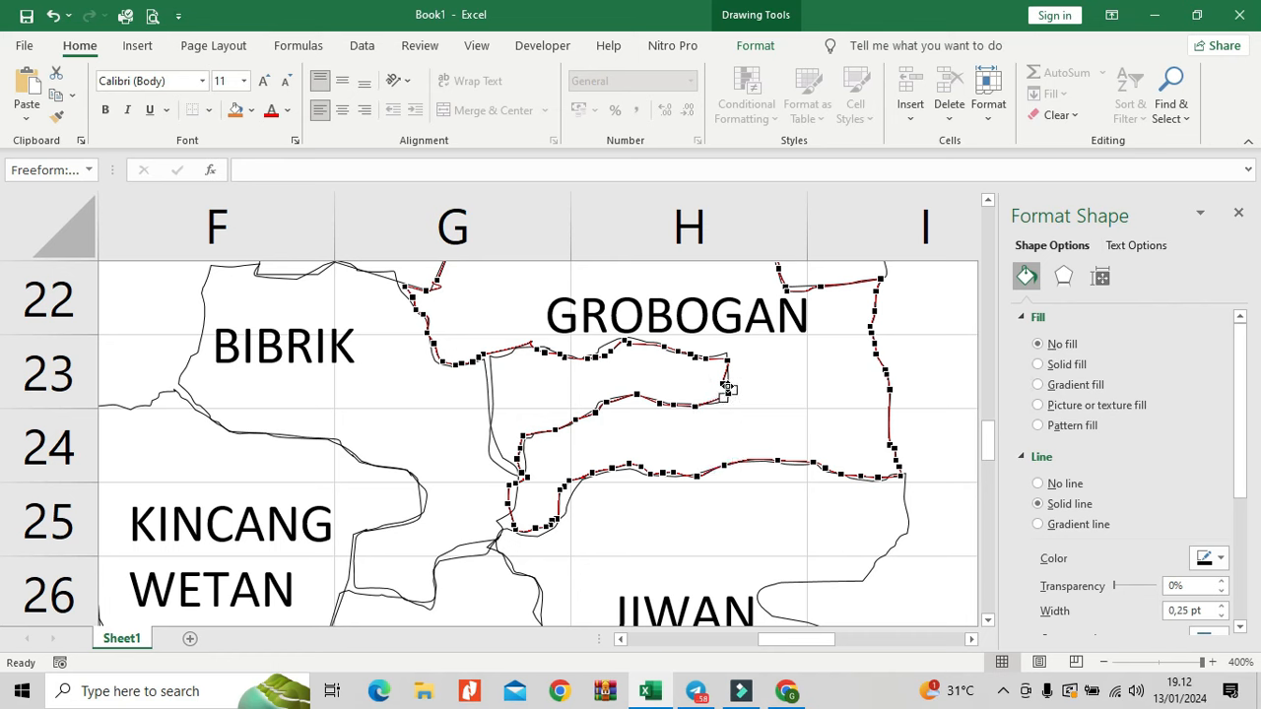
drag(724, 385, 729, 382)
click(727, 396)
right_click(786, 291)
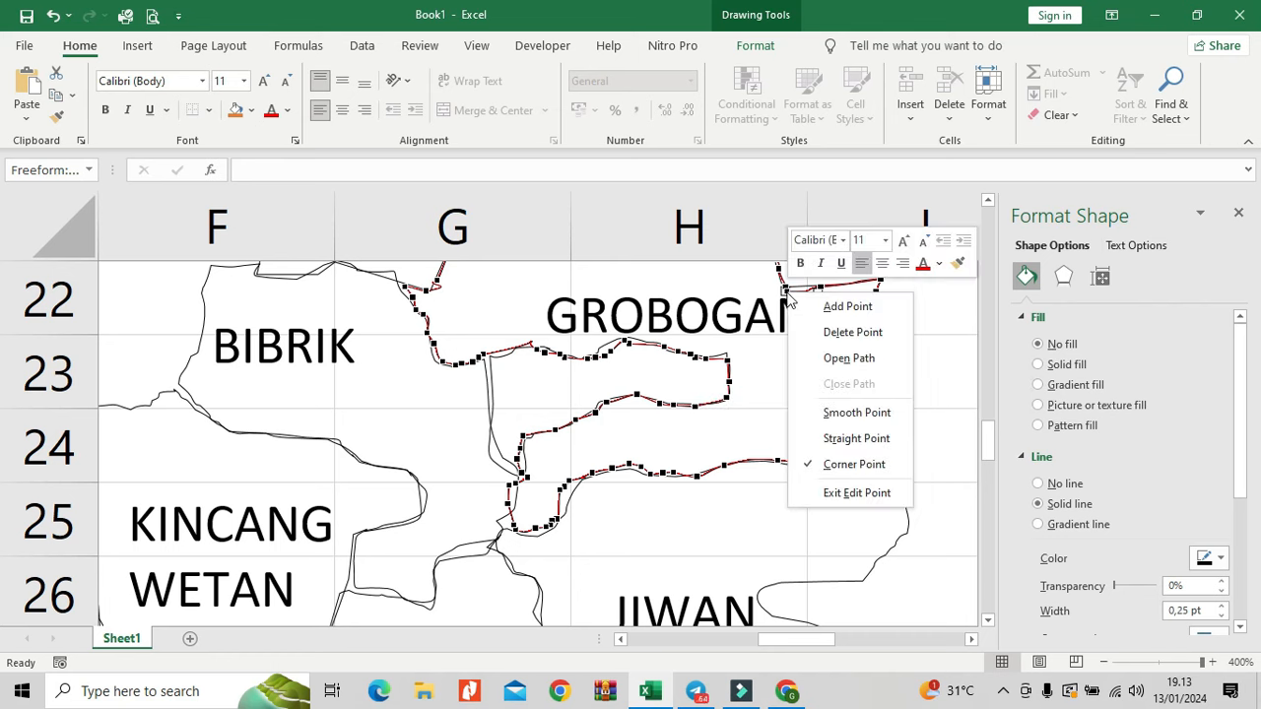
click(866, 331)
Step: Move the points on the left side of Grobogan's southwestern tip in row 25 onto the adjoining boundary and delete the surplus ones
scroll(863, 333, down, 1)
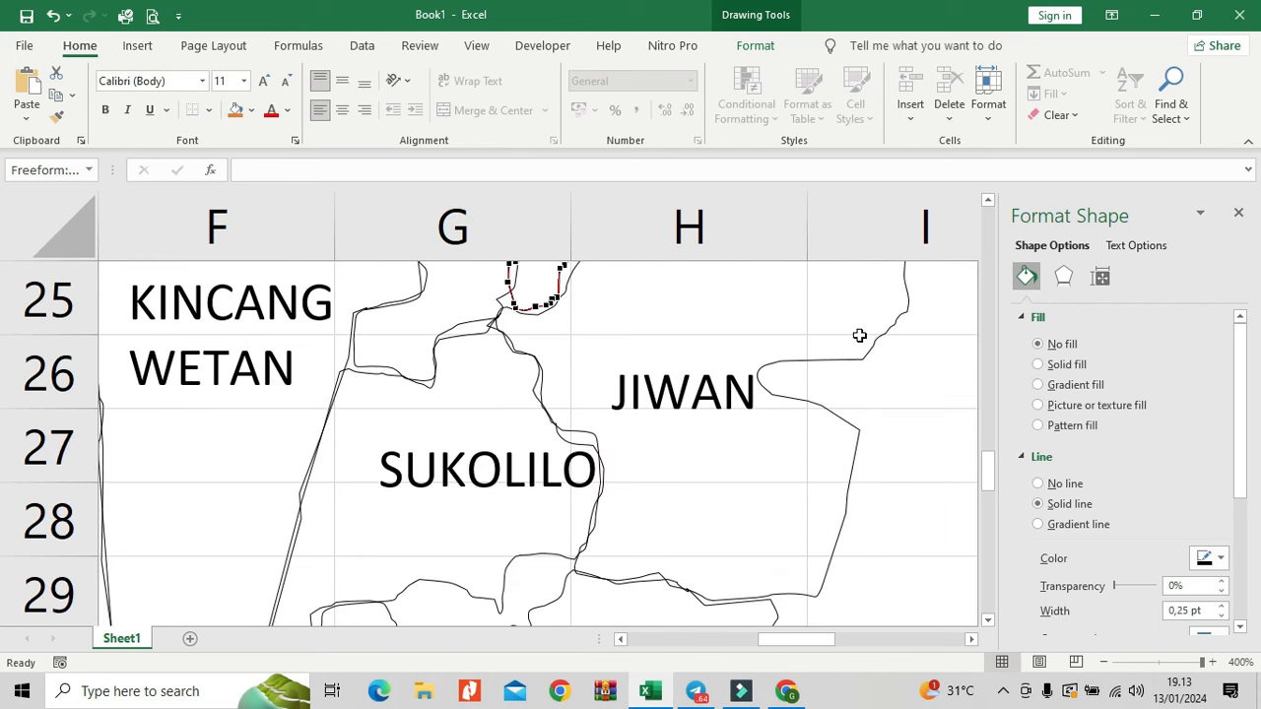
scroll(859, 336, up, 1)
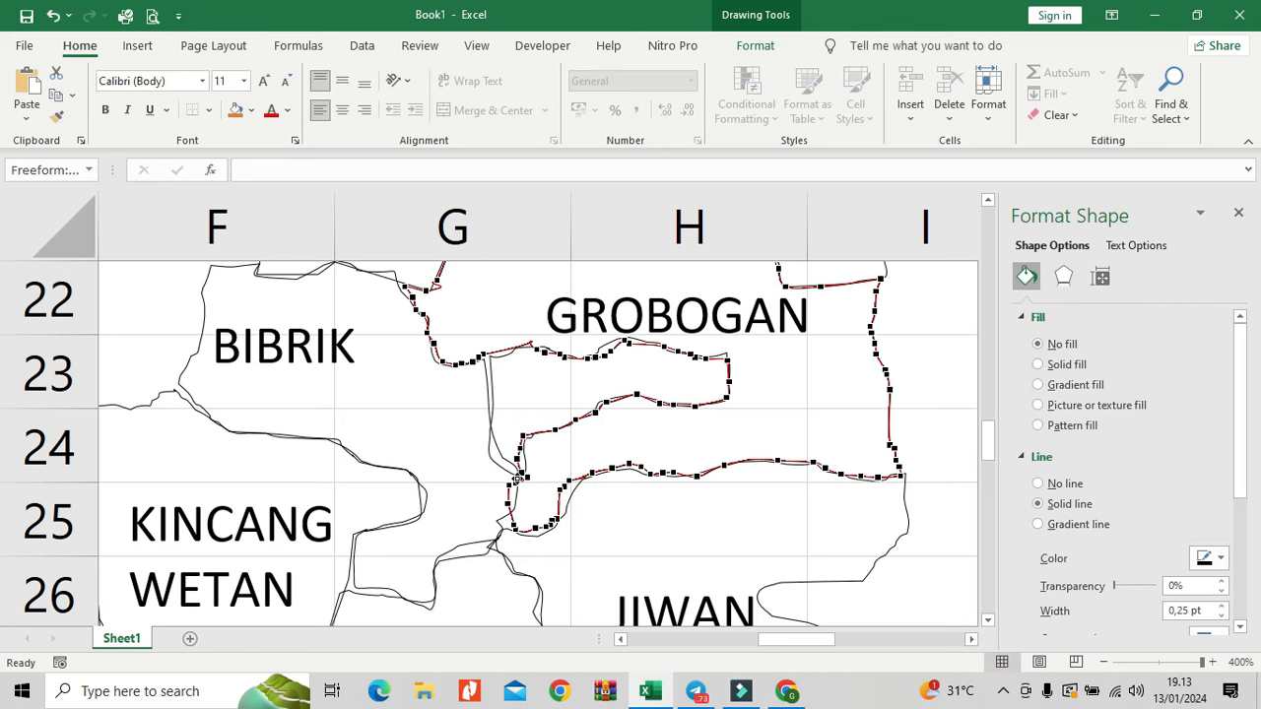
drag(516, 461, 512, 516)
right_click(512, 496)
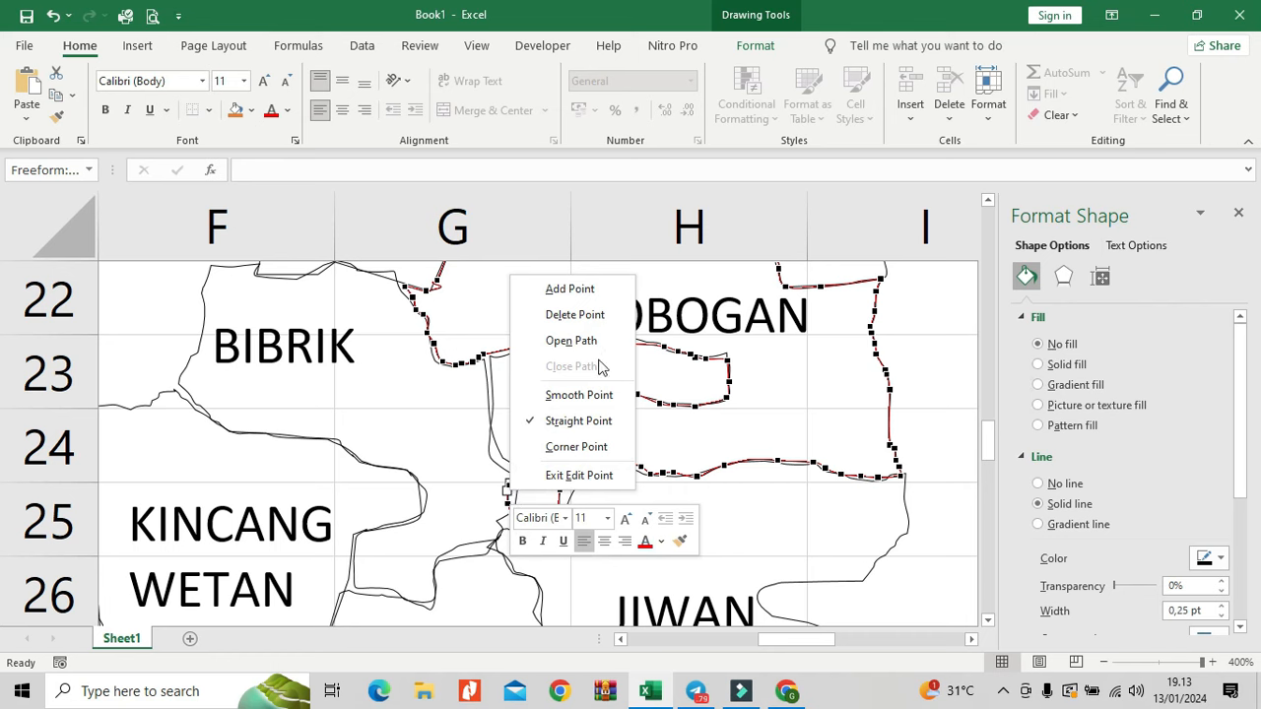
click(595, 315)
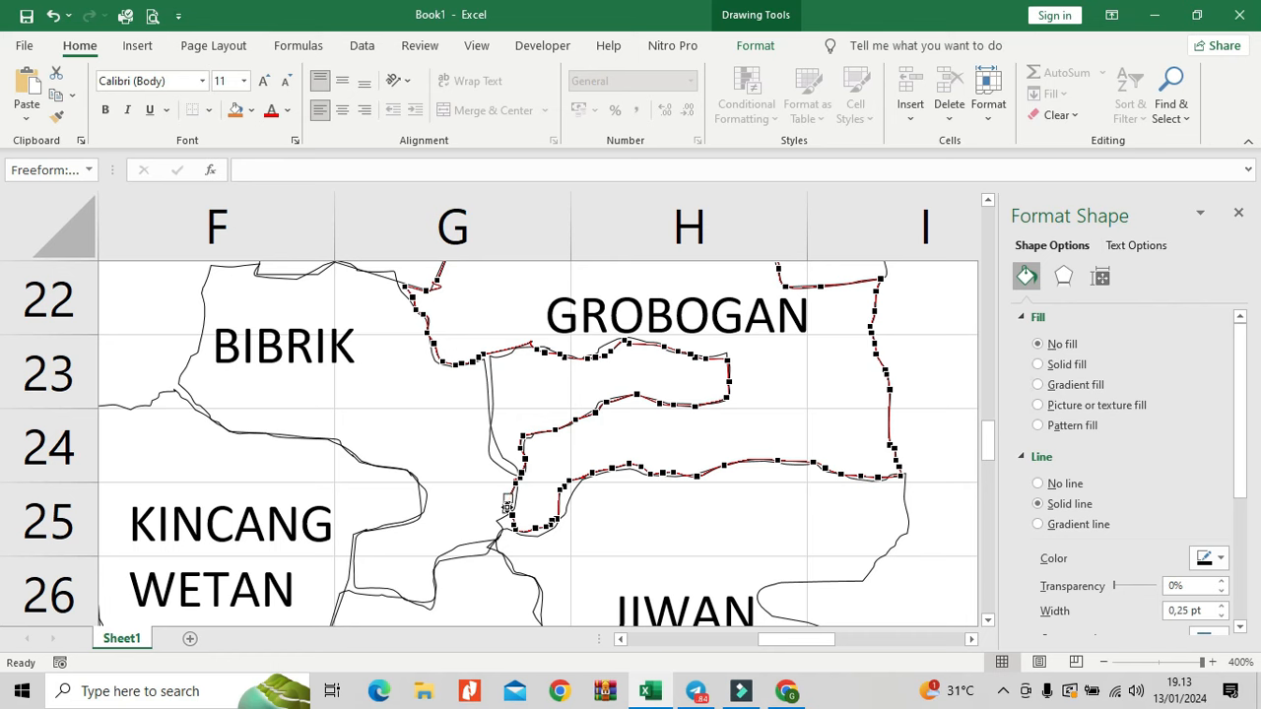
right_click(508, 505)
click(601, 331)
click(511, 513)
drag(507, 504, 511, 506)
Step: Fit the bottom and right side of Grobogan's southwestern tip to the Jiwan boundary, delete the surplus point and finish editing its points
drag(539, 525, 537, 533)
mouse_move(562, 492)
mouse_down()
mouse_move(575, 486)
mouse_move(563, 480)
mouse_up()
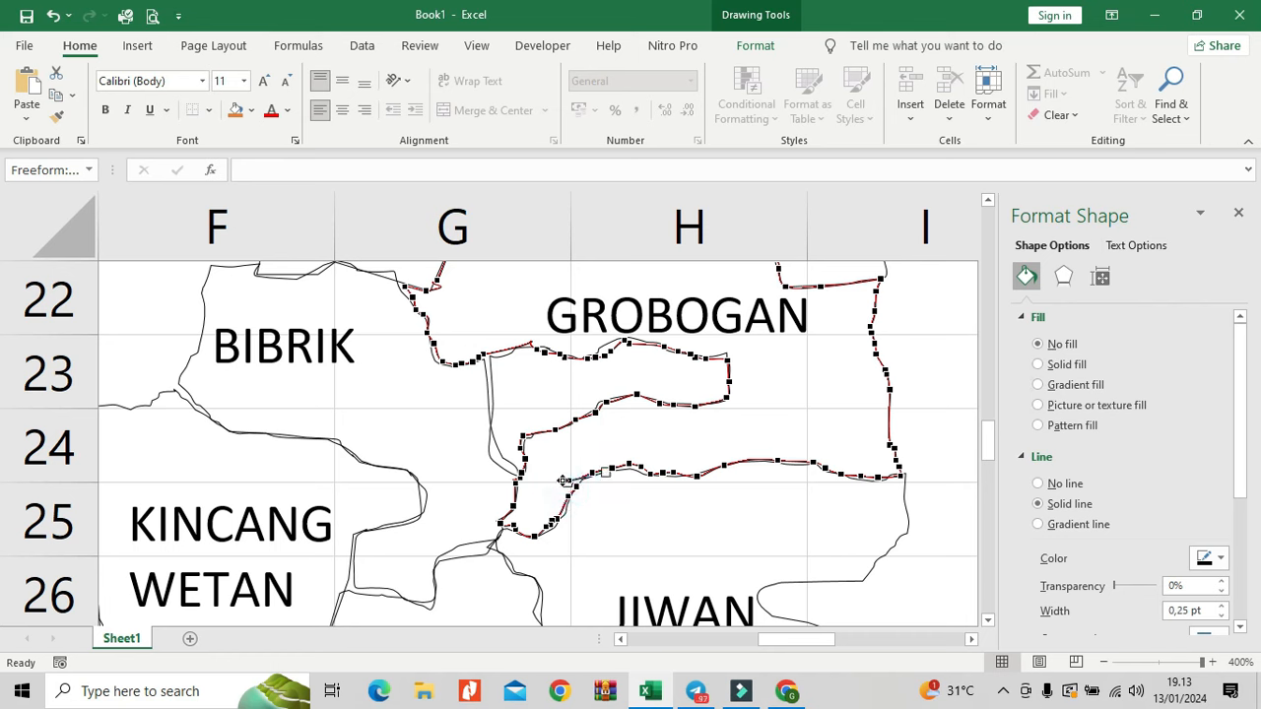
right_click(570, 481)
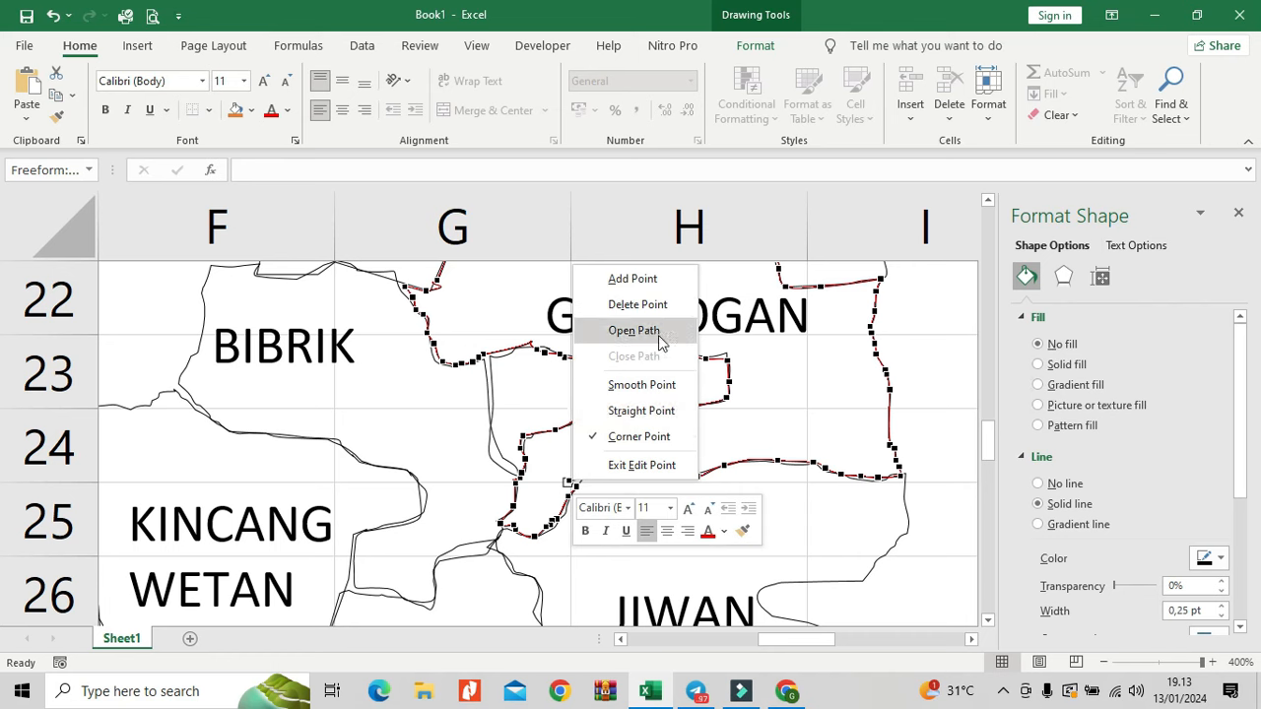
click(666, 305)
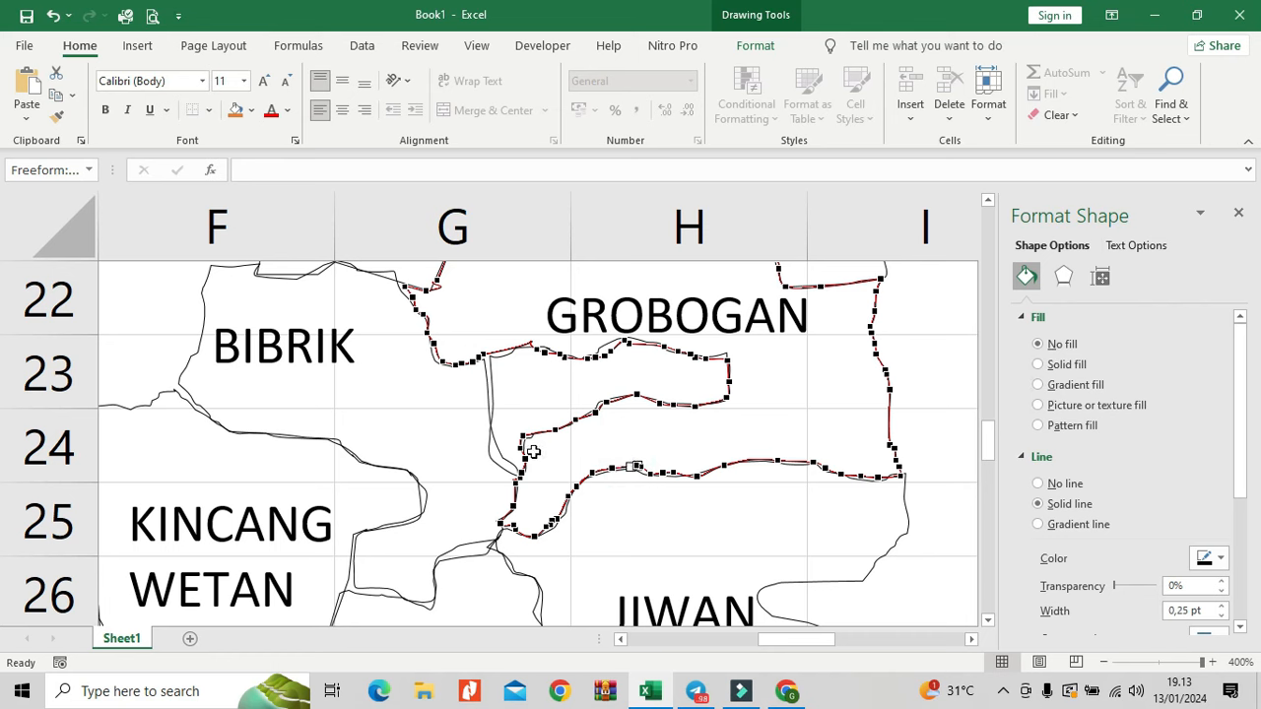
key(Escape)
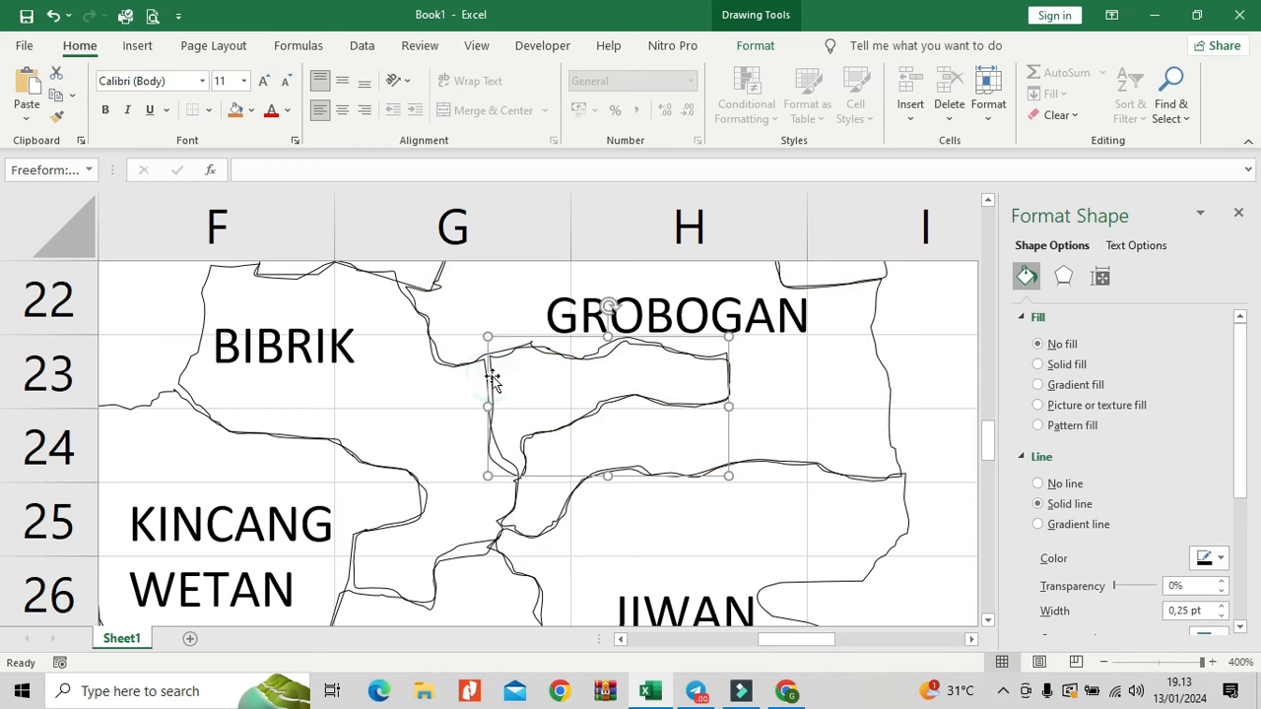
Step: Edit the points of the shape filling Grobogan's inlet and move its western edge in rows 23 and 24 onto Bibrik's boundary
right_click(492, 375)
click(572, 414)
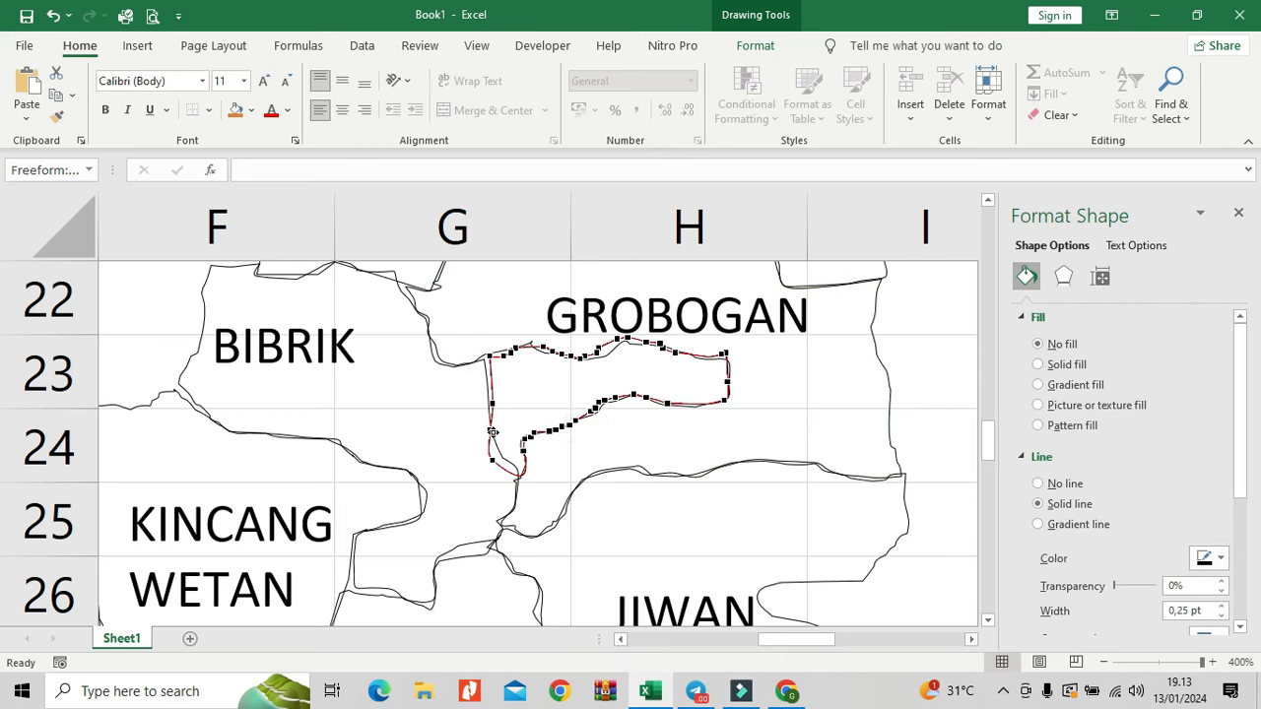
click(491, 455)
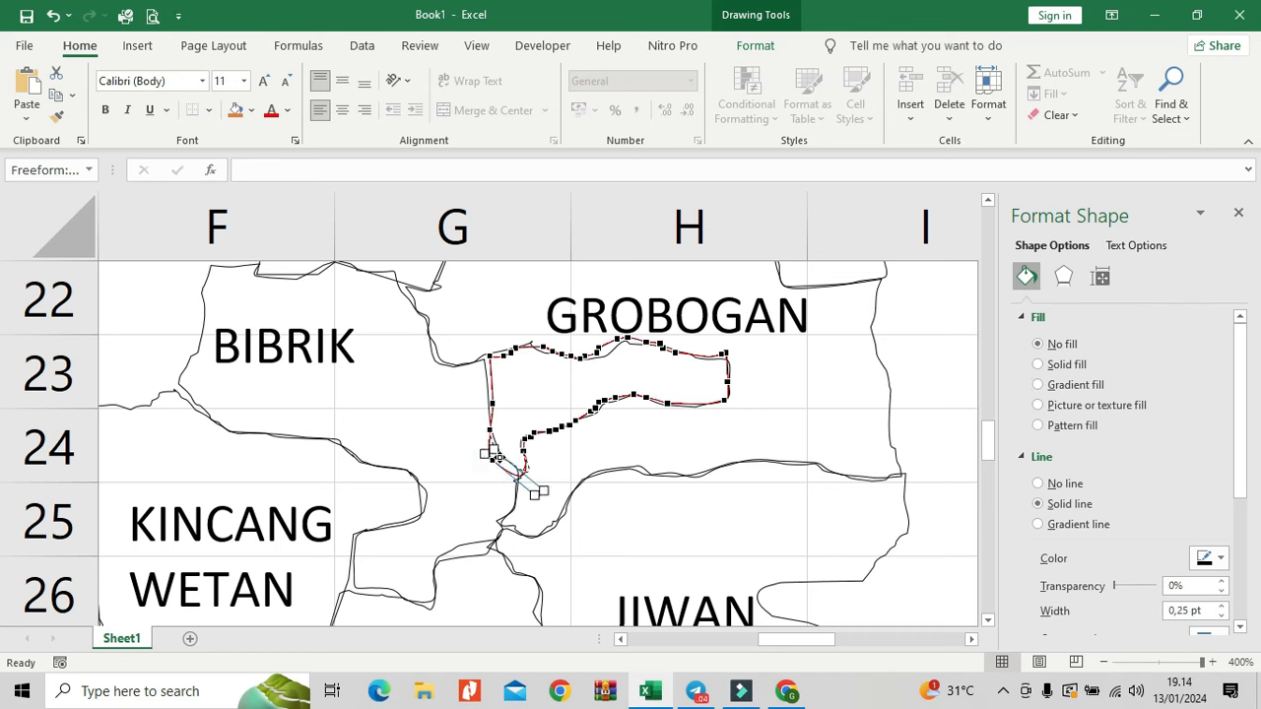
drag(490, 356, 480, 358)
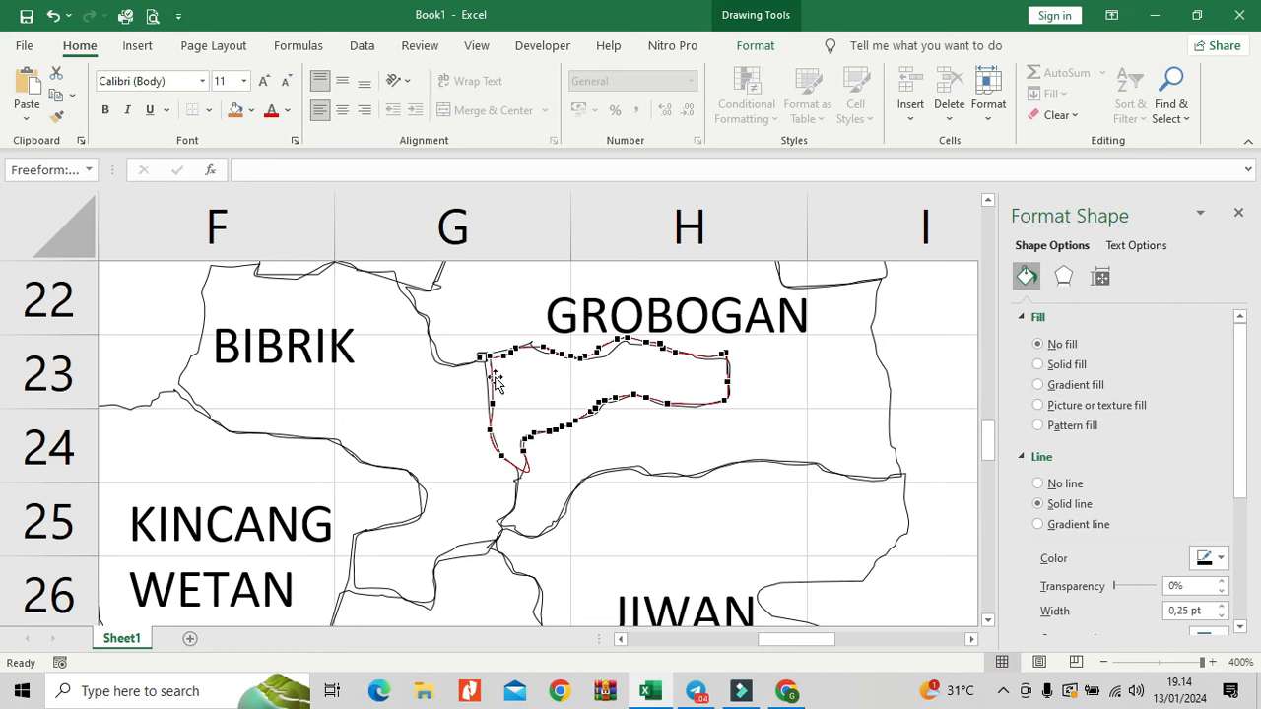
click(482, 356)
click(491, 398)
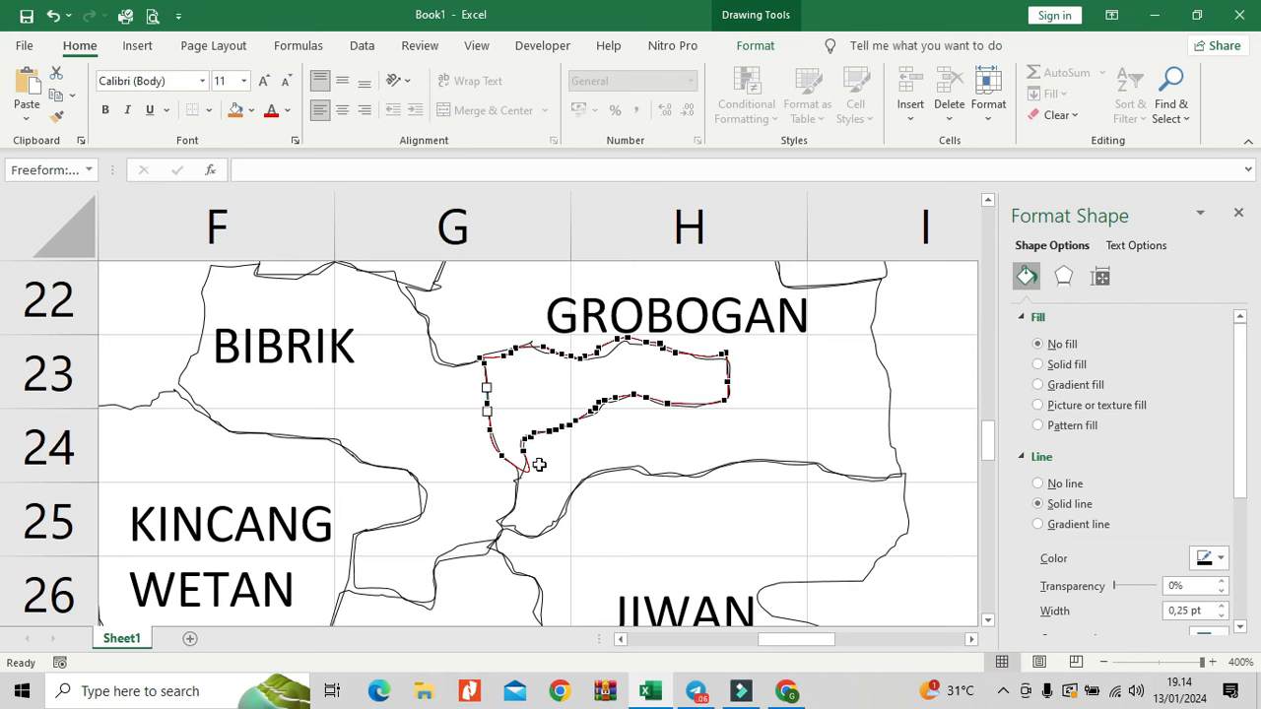
Step: Edit Bibrik's points and move those along its southern end in rows 25 and 26 onto the adjoining boundary lines
click(464, 539)
right_click(463, 540)
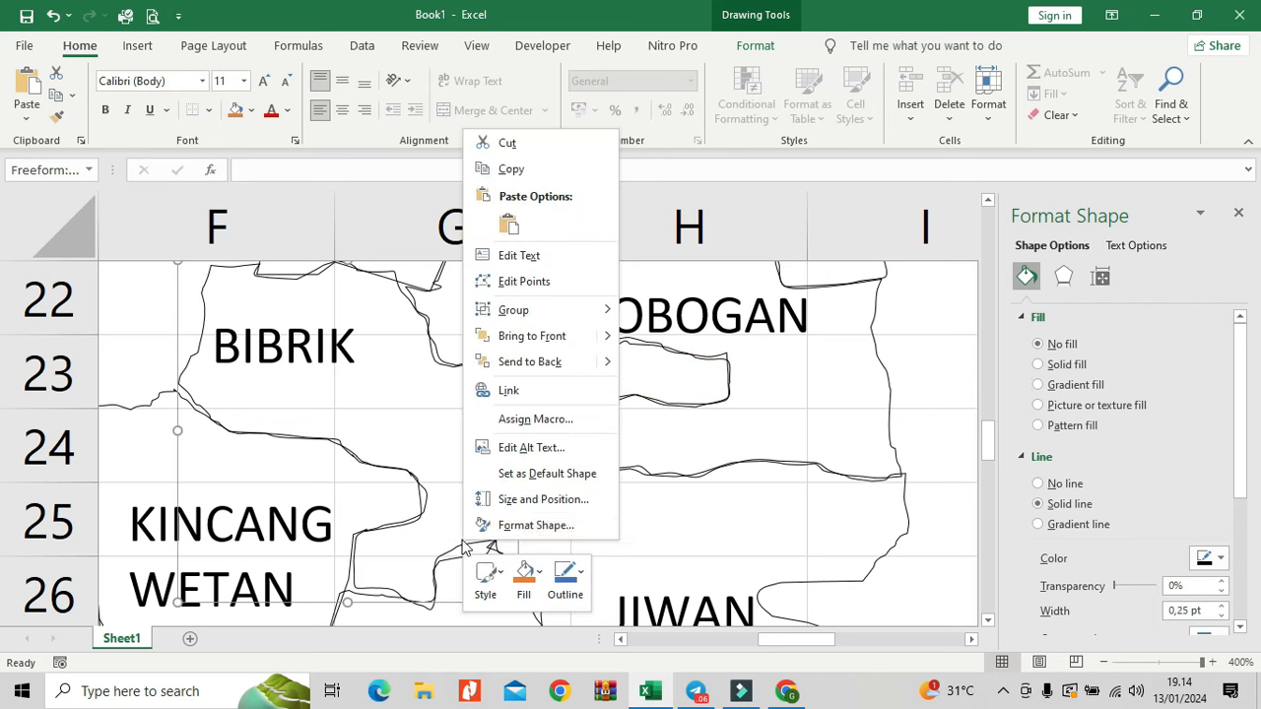
click(523, 282)
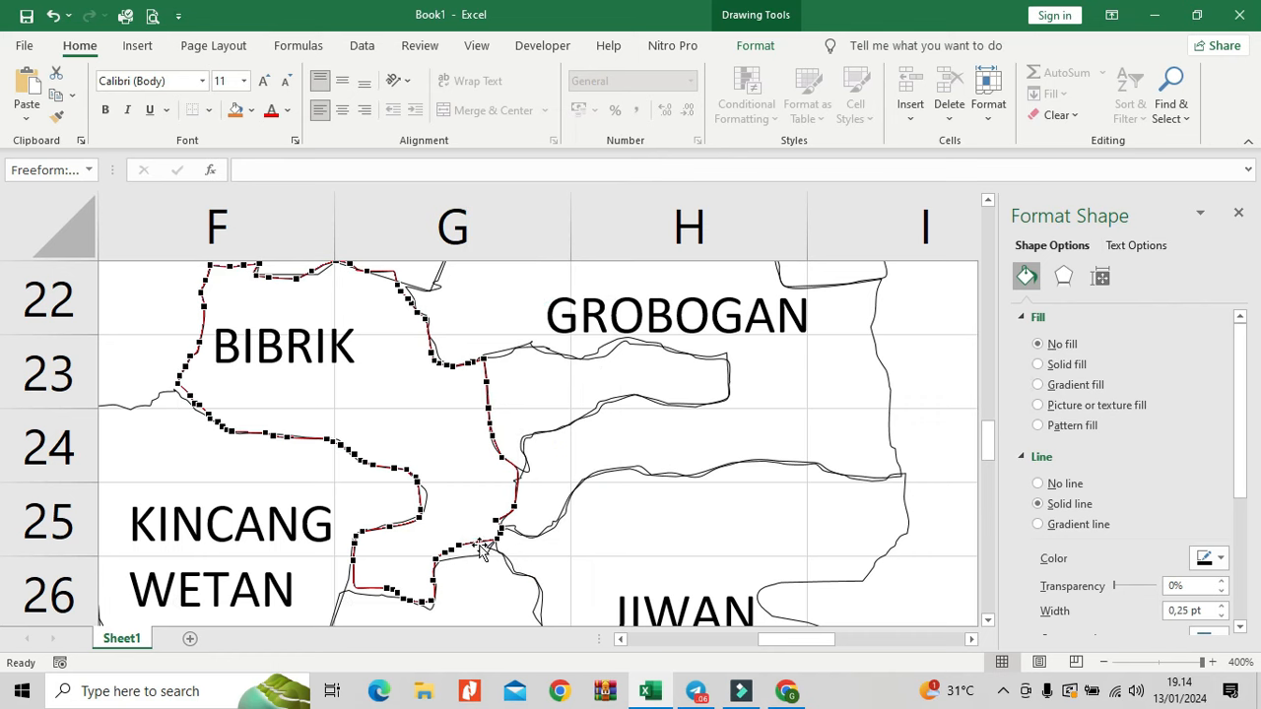
mouse_move(460, 544)
mouse_down()
mouse_move(486, 548)
mouse_move(443, 560)
mouse_up()
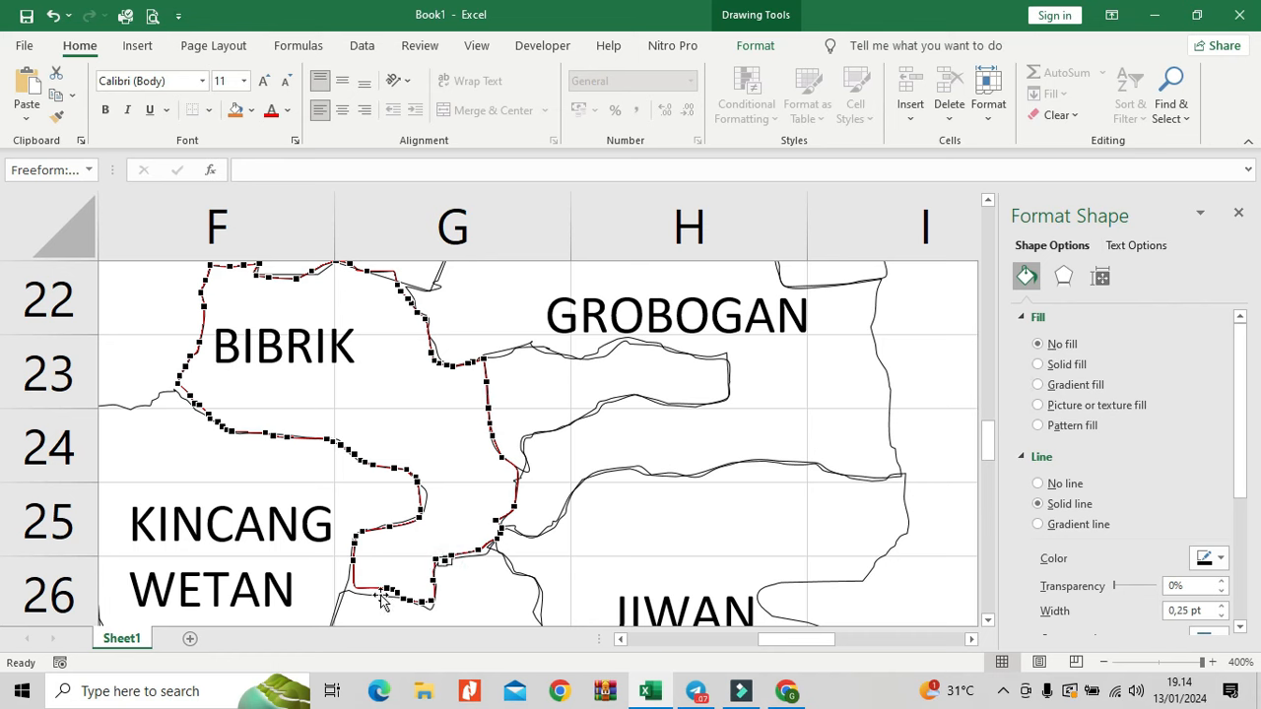
drag(387, 590, 363, 592)
click(353, 558)
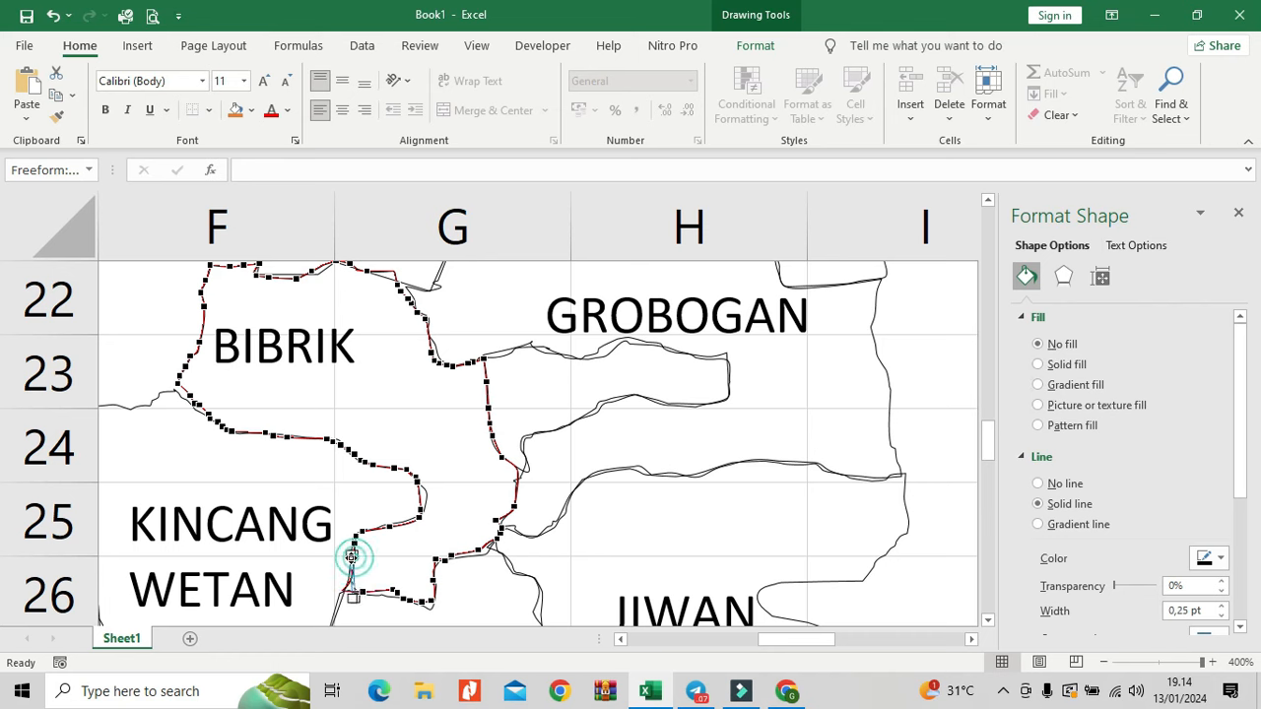
Step: Delete the surplus points on Bibrik's bottom edge in row 26 and move the bend in row 25 out onto the Kincang Wetan boundary
right_click(394, 588)
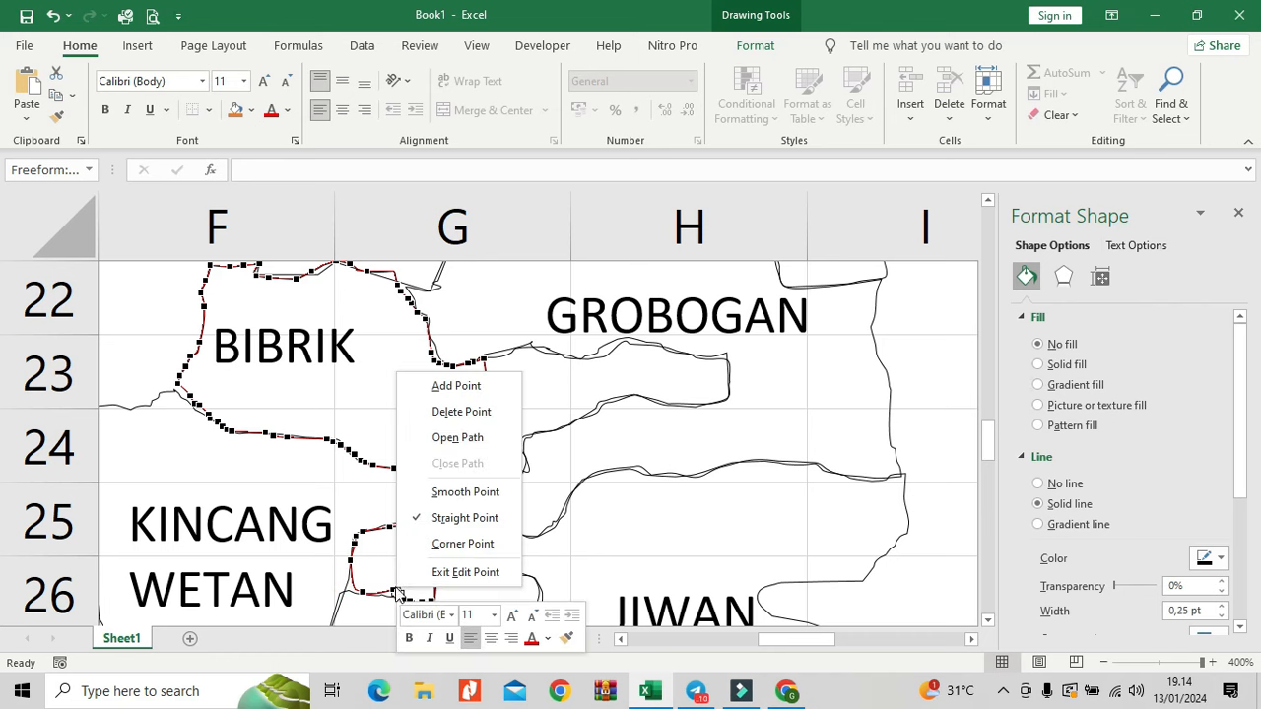
click(487, 414)
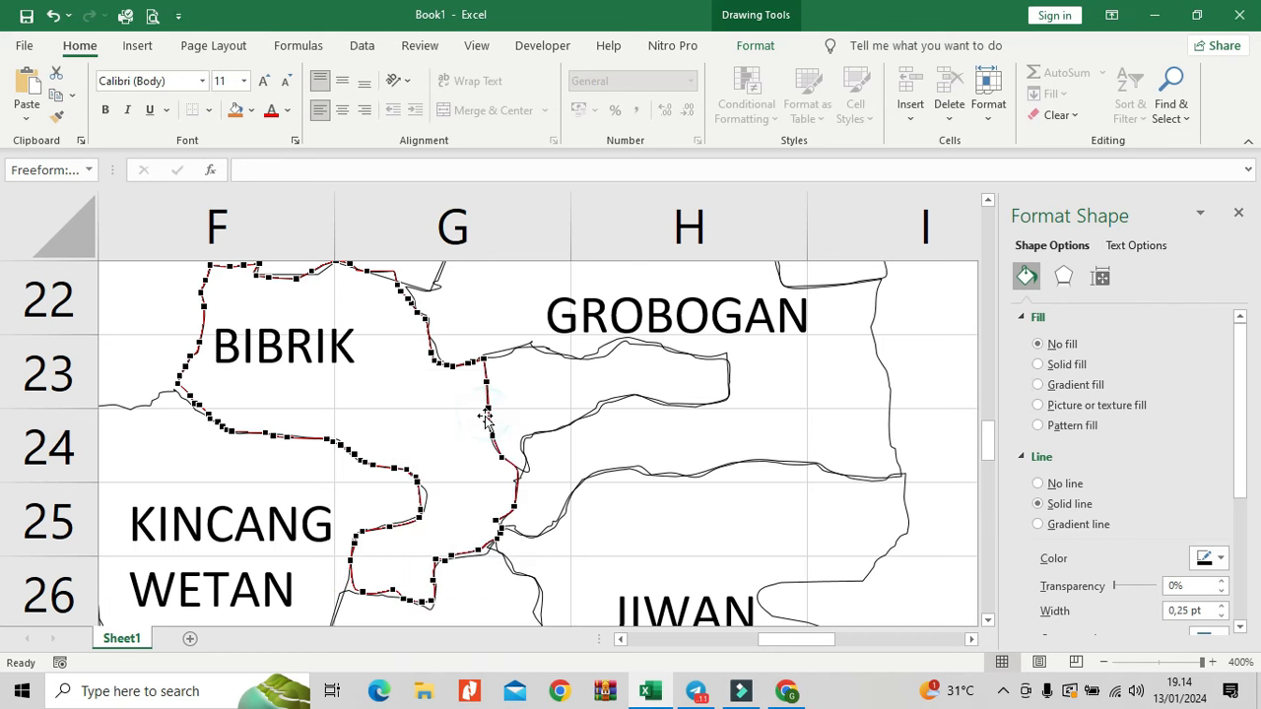
right_click(392, 592)
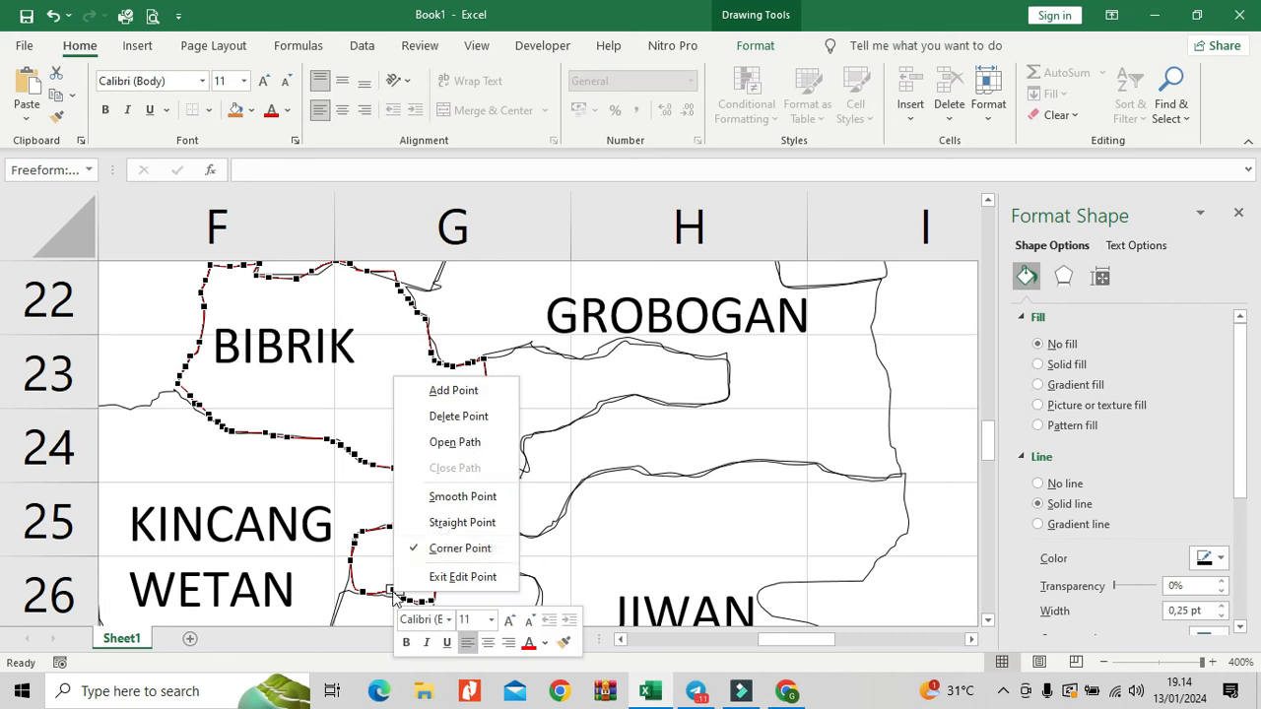
click(469, 418)
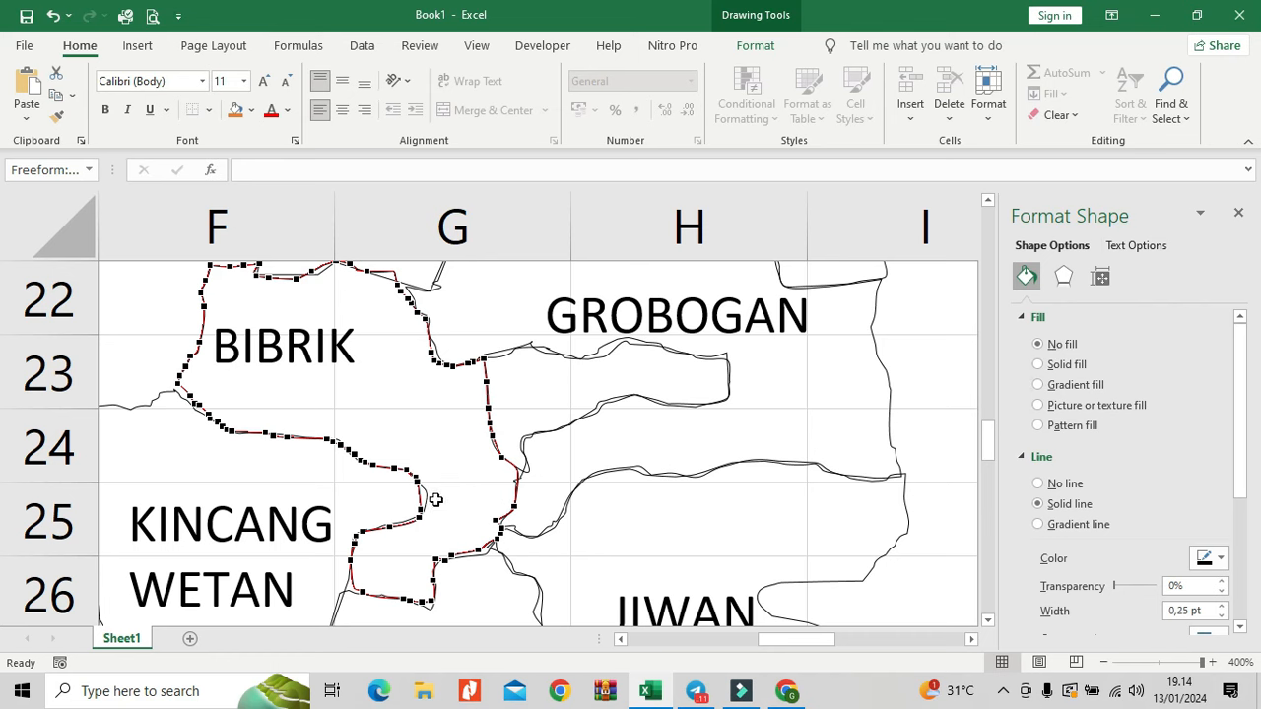
drag(420, 499, 425, 499)
Step: Move the points at Bibrik's northeastern corner in column G, row 22, onto the neighbouring boundary line
scroll(209, 387, up, 1)
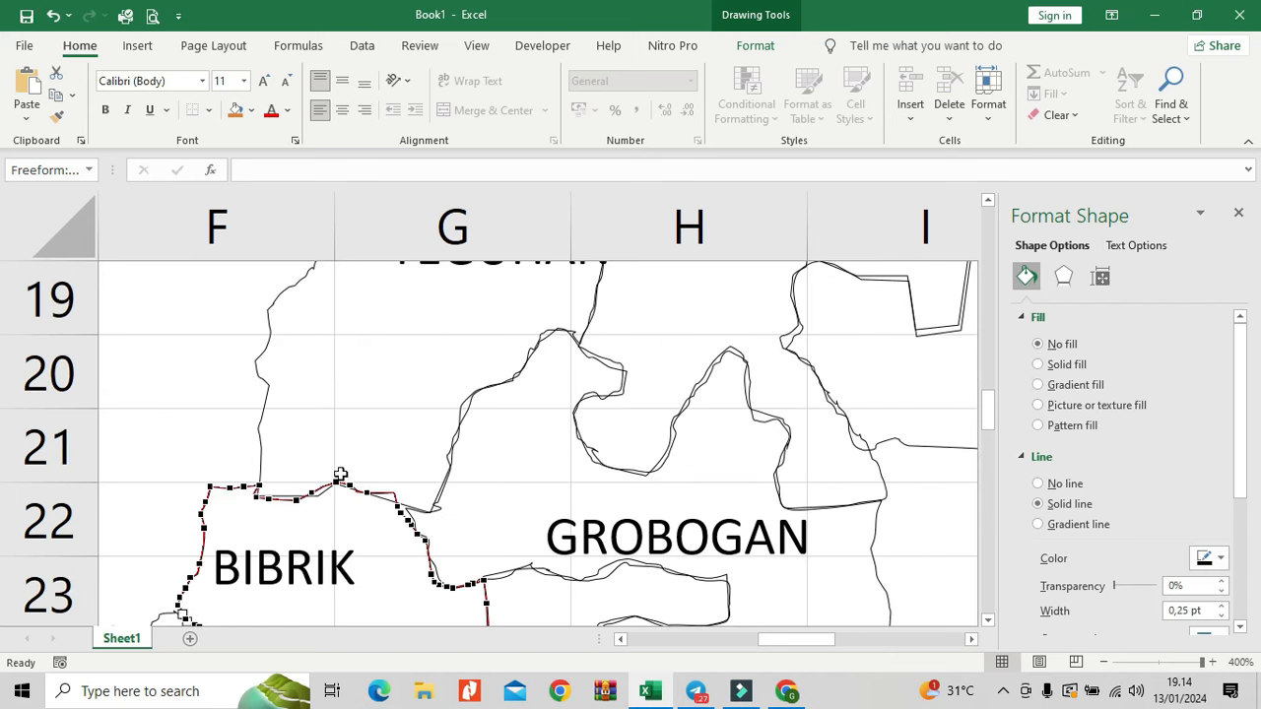
right_click(390, 494)
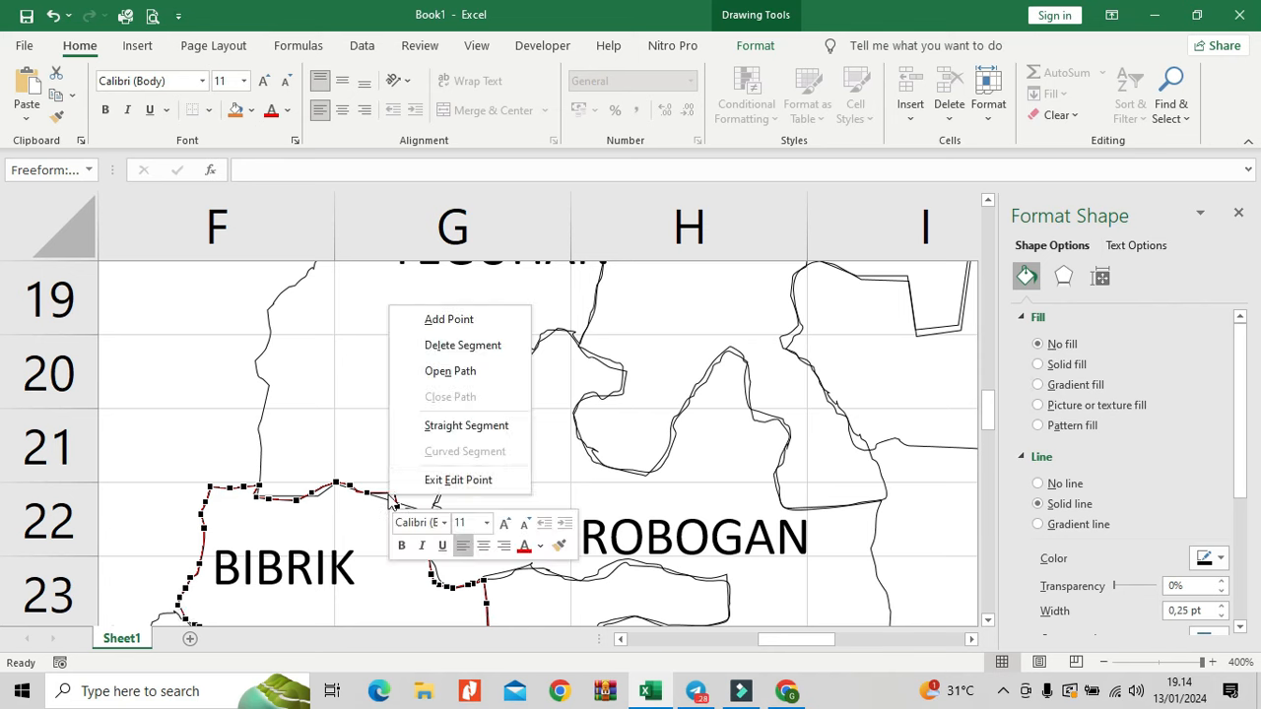
click(459, 422)
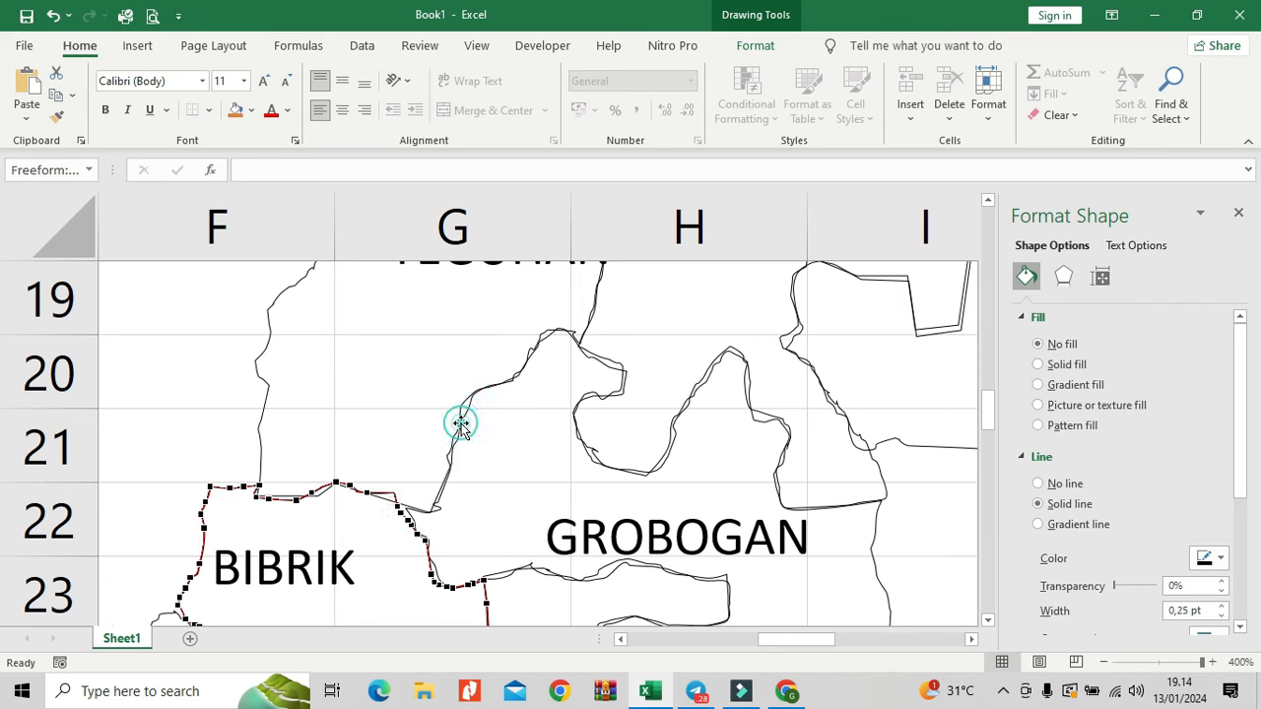
click(390, 501)
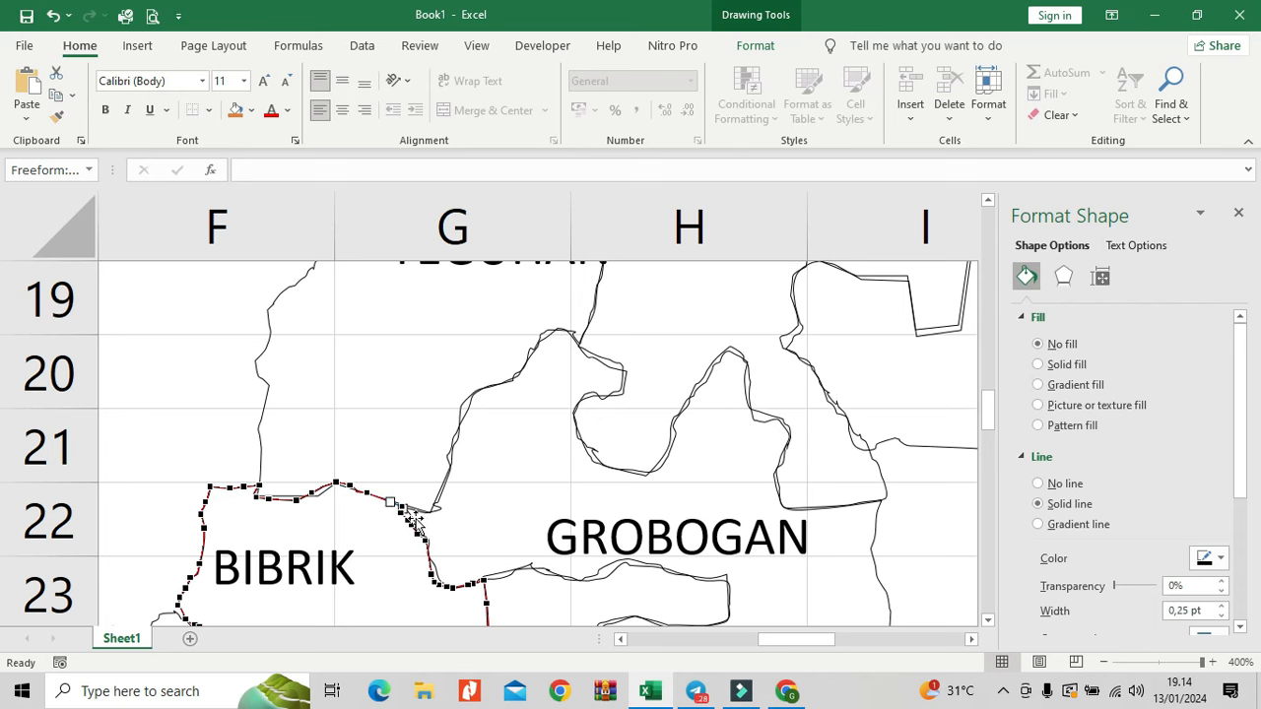
drag(401, 513, 409, 513)
Step: Edit Klagen Serut's points and align those on its southern bend and eastern edge in row 21 with the adjoining boundaries
right_click(614, 363)
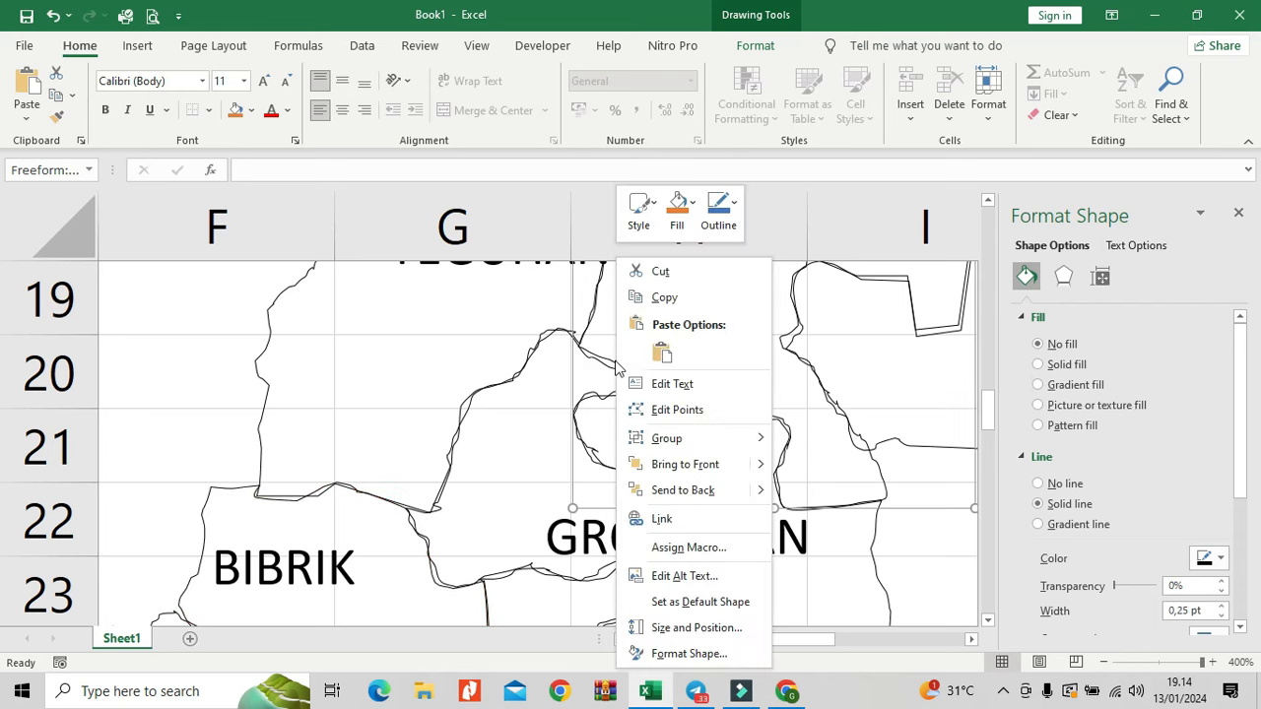
click(672, 410)
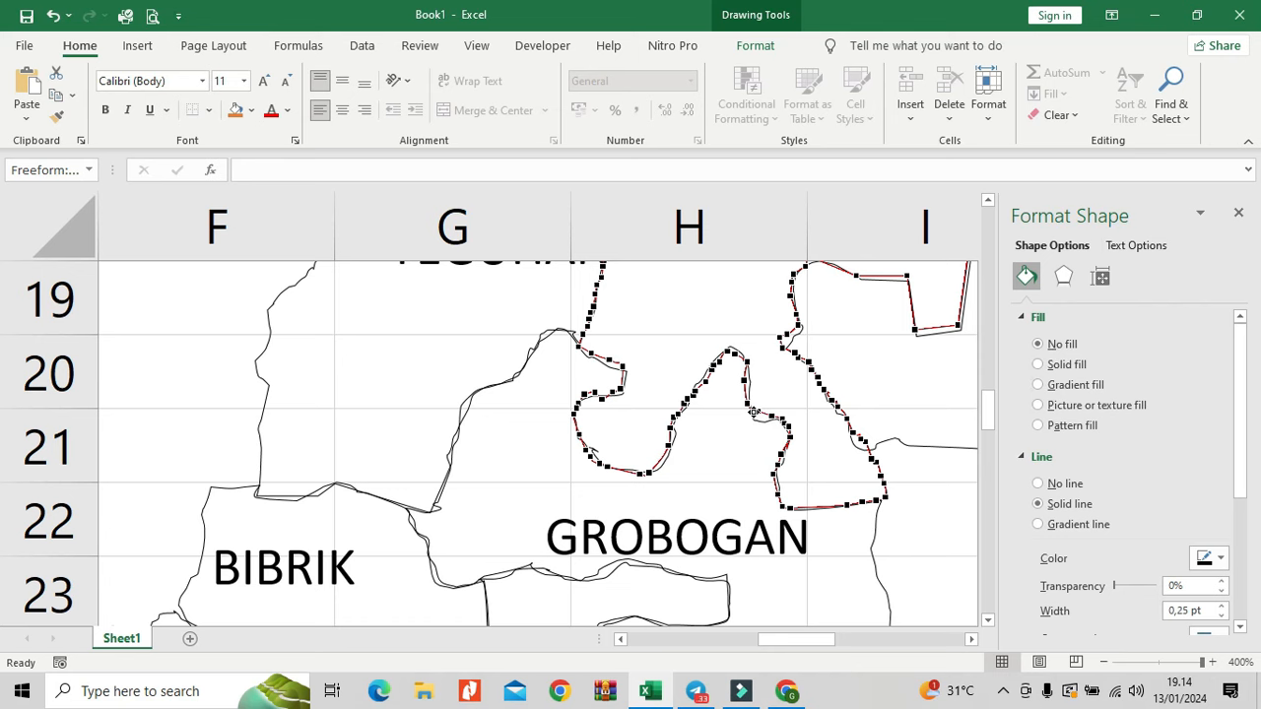
drag(756, 424, 756, 421)
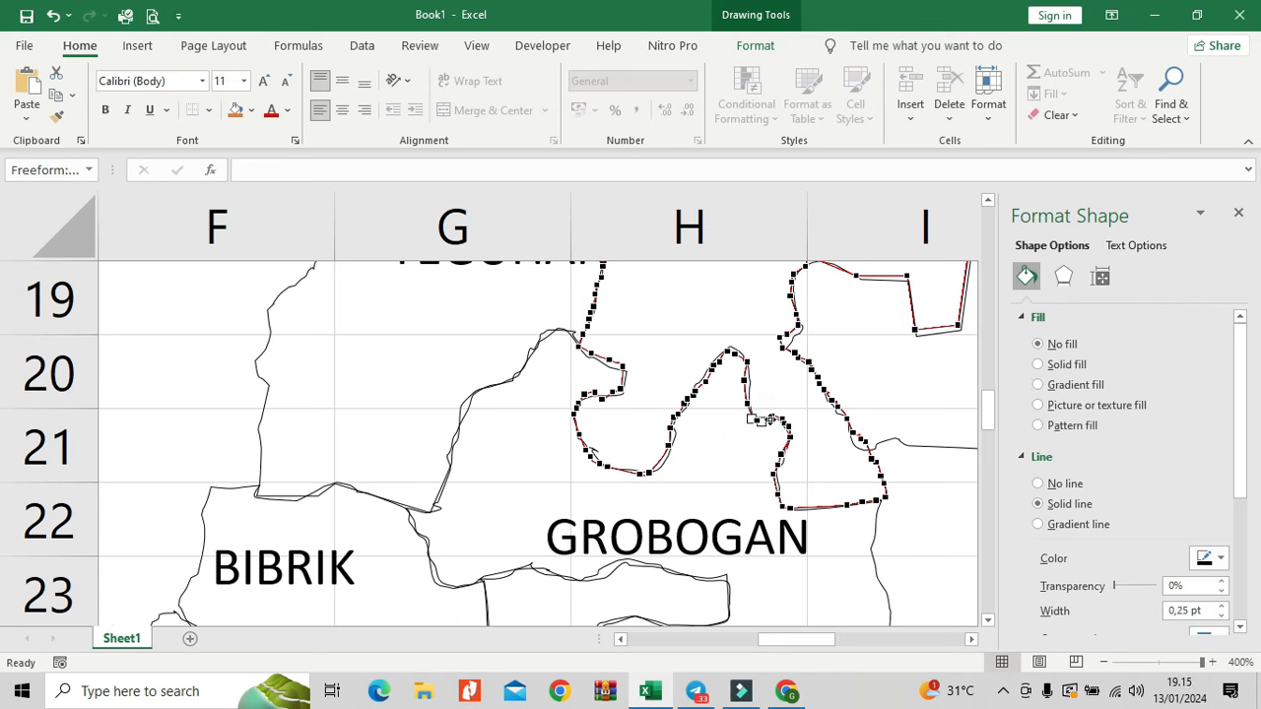
click(855, 433)
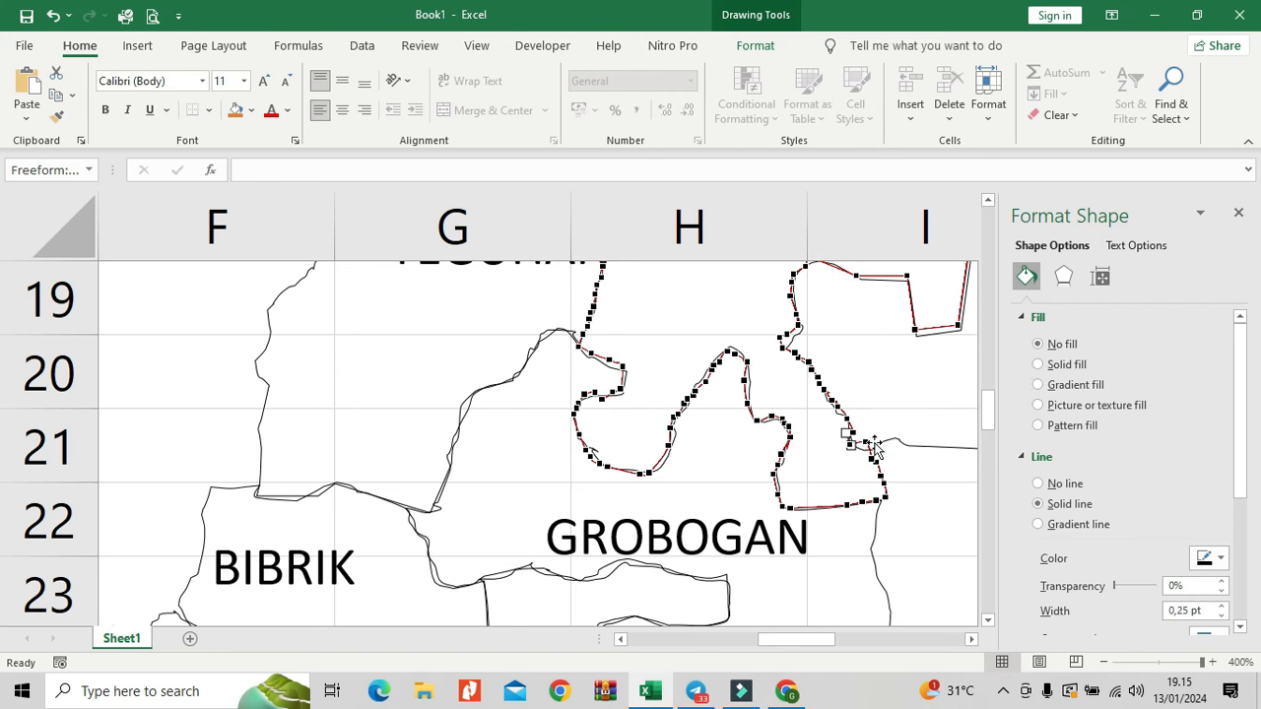
Step: Edit Meteseh's points and move those along its northern edge in row 29 onto Jiwan's southern boundary
scroll(720, 458, up, 1)
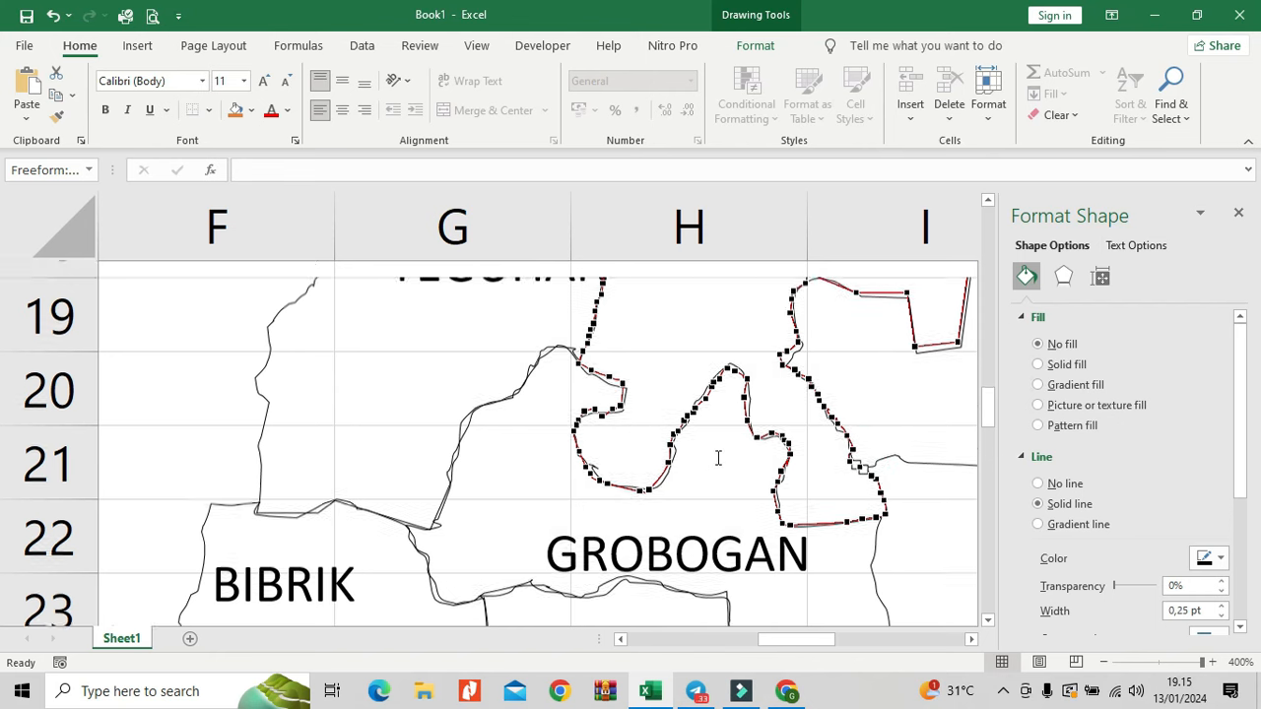
scroll(719, 458, up, 1)
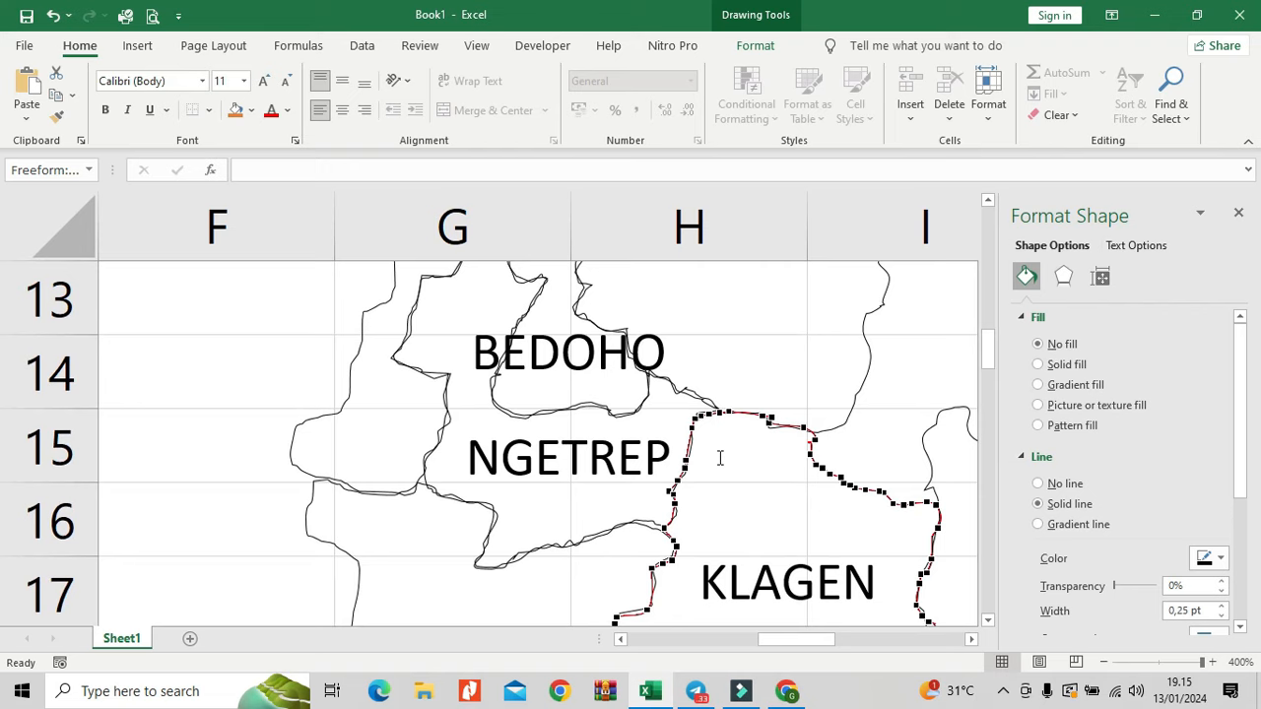
scroll(720, 458, up, 1)
scroll(720, 458, down, 3)
scroll(720, 458, down, 3)
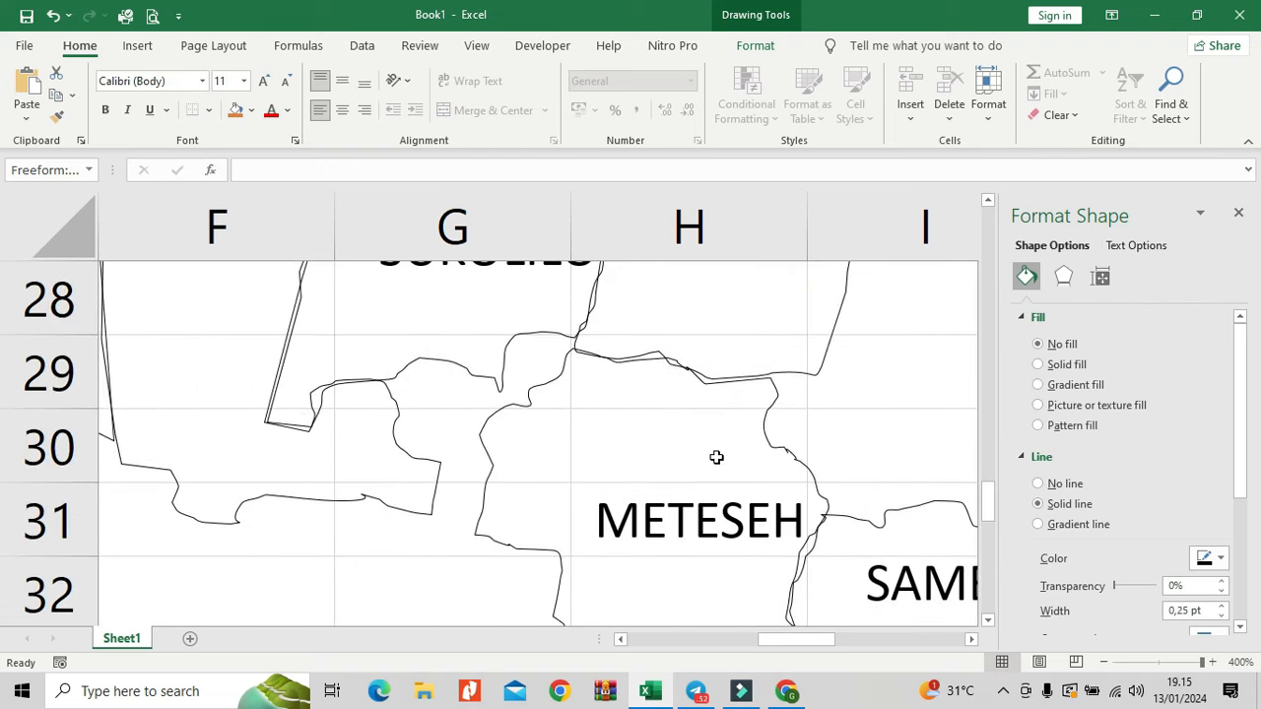
click(772, 376)
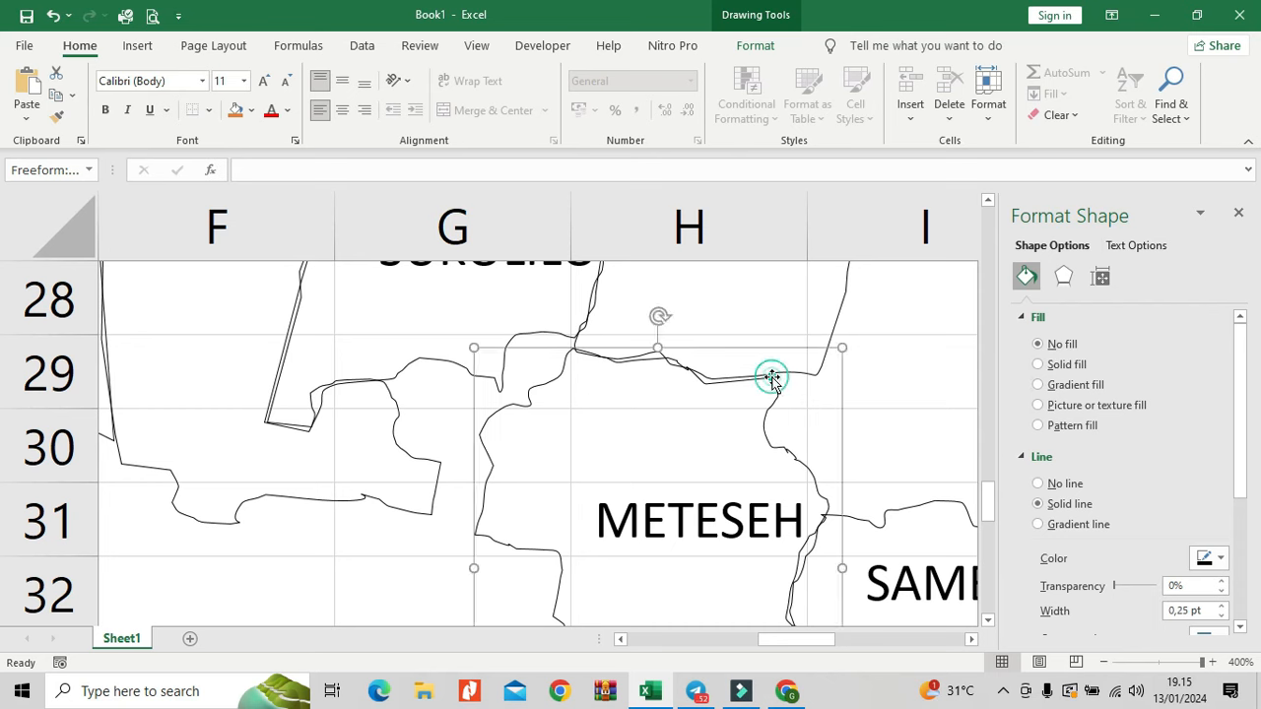
right_click(772, 376)
click(803, 411)
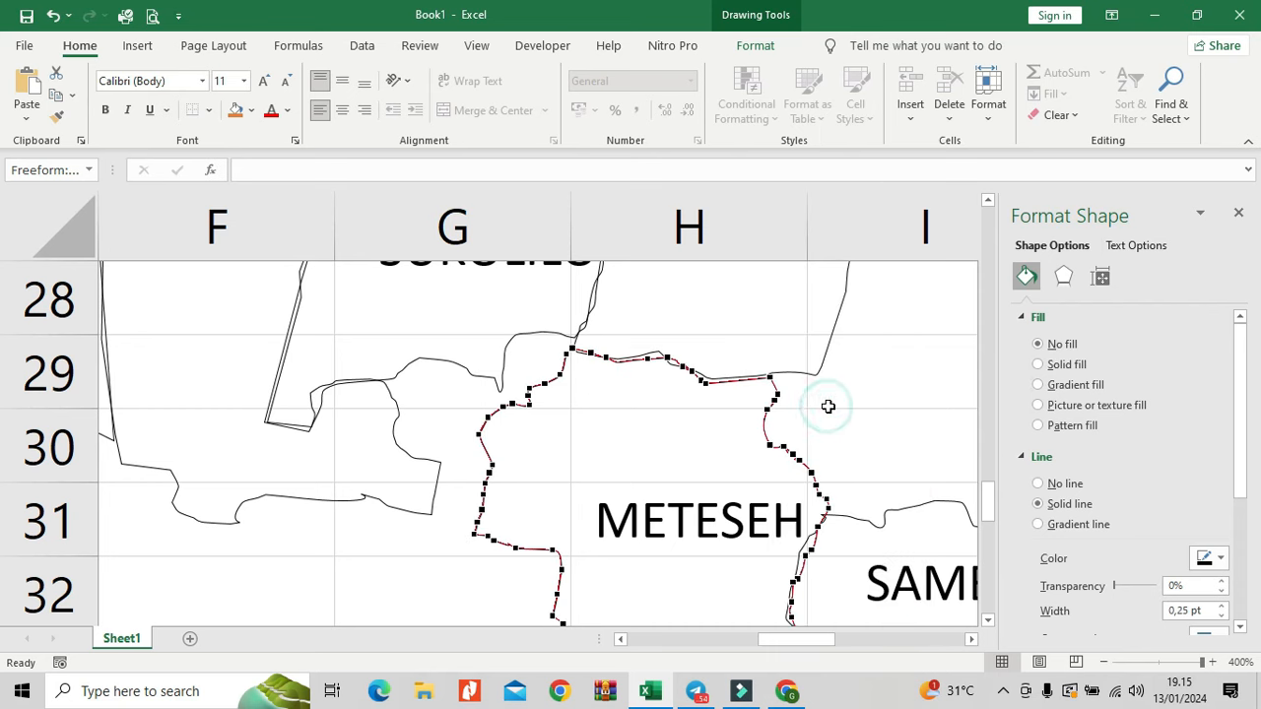
click(709, 381)
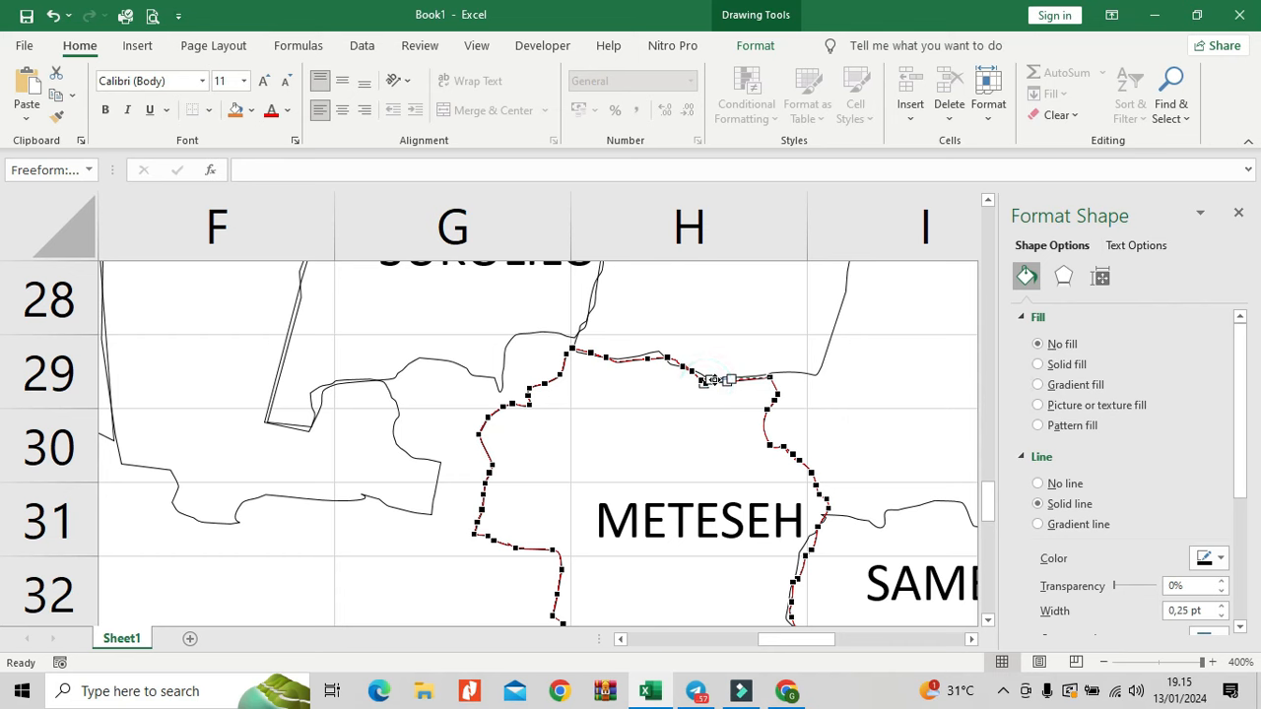
click(695, 378)
click(647, 358)
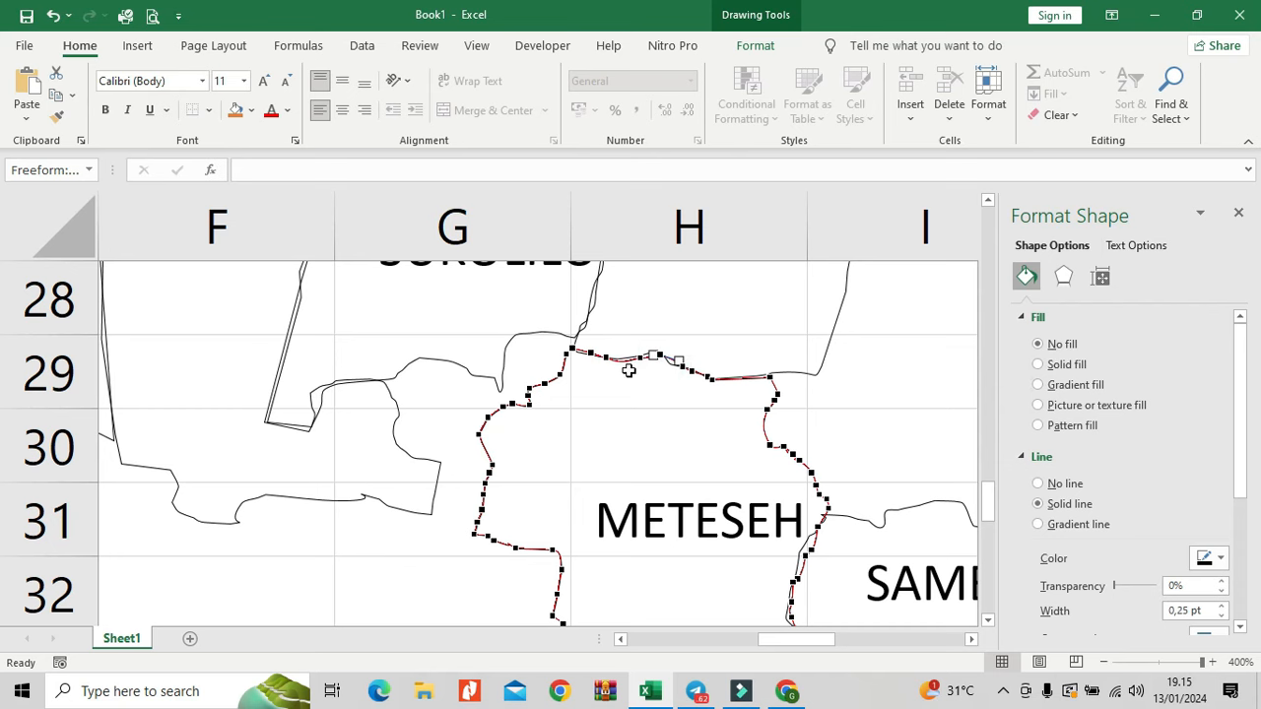
Step: Align Meteseh's points on its eastern edge in rows 31 and 32 with the Sambirejo boundary
scroll(729, 394, down, 1)
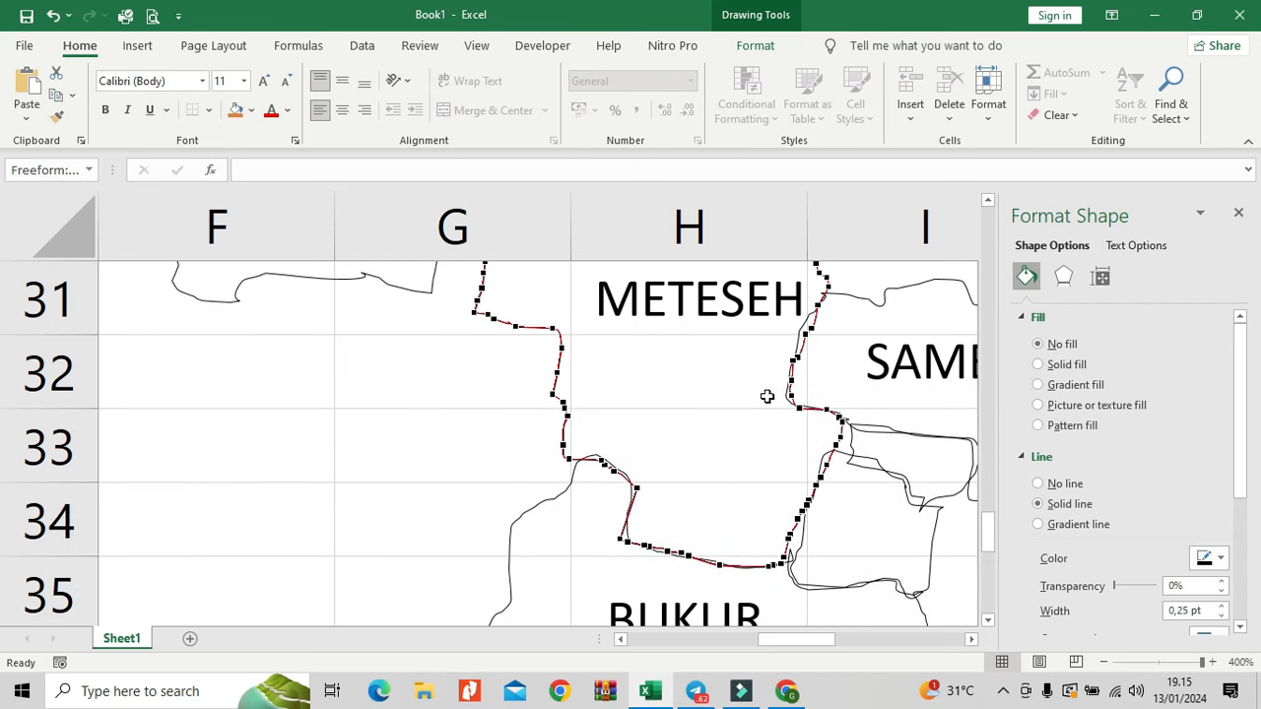
click(814, 325)
drag(806, 335, 802, 356)
Step: Edit the points of the unlabelled shape in column I, rows 33 to 35, and move its lower western points onto Meteseh's boundary
click(971, 639)
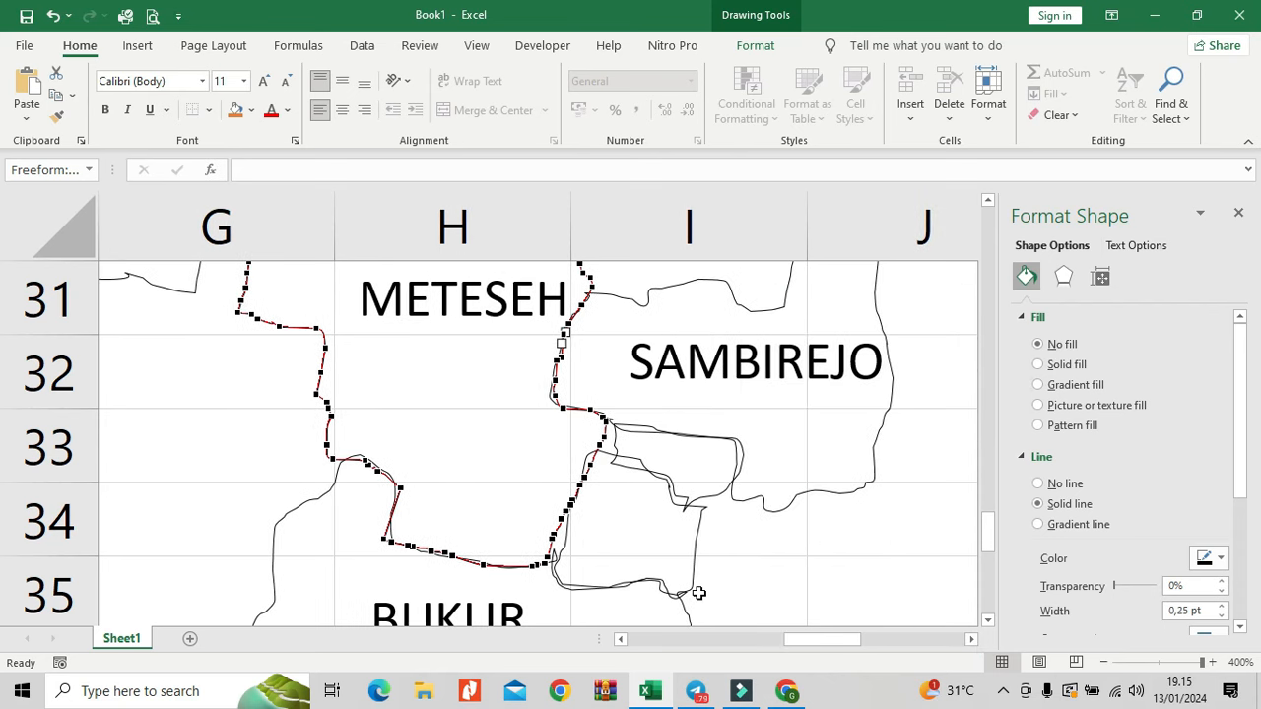
click(698, 545)
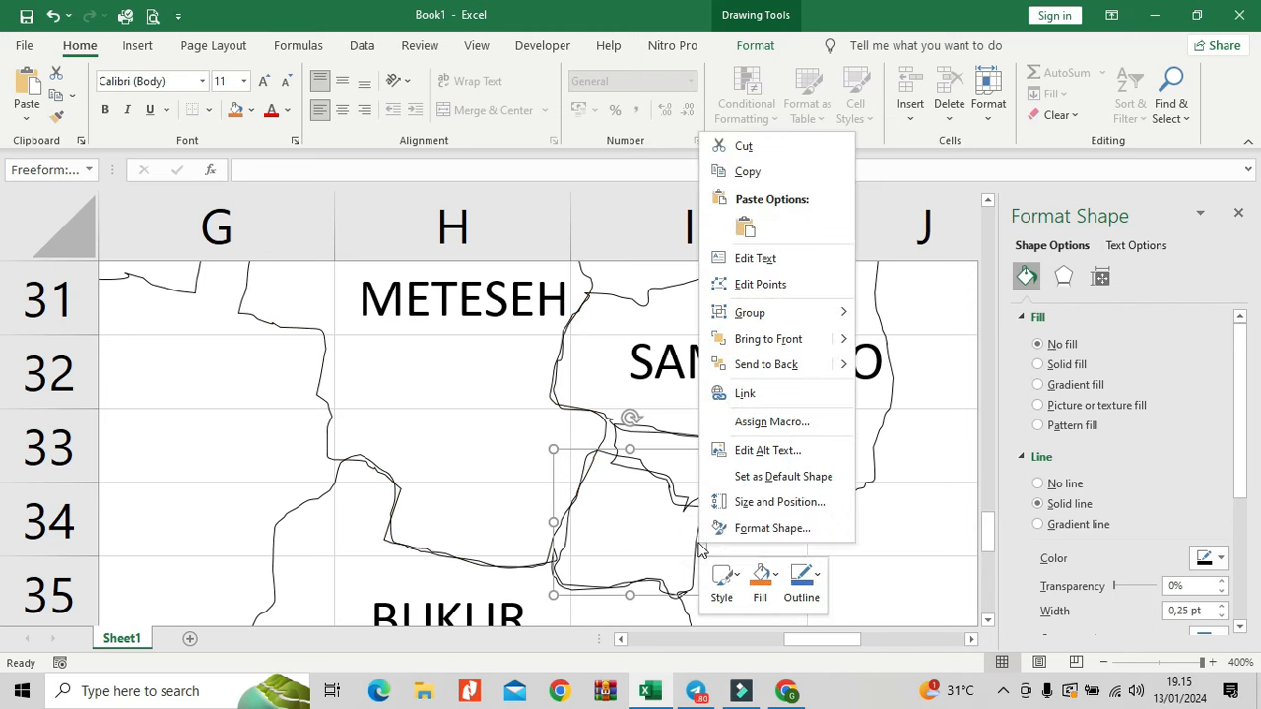
right_click(698, 547)
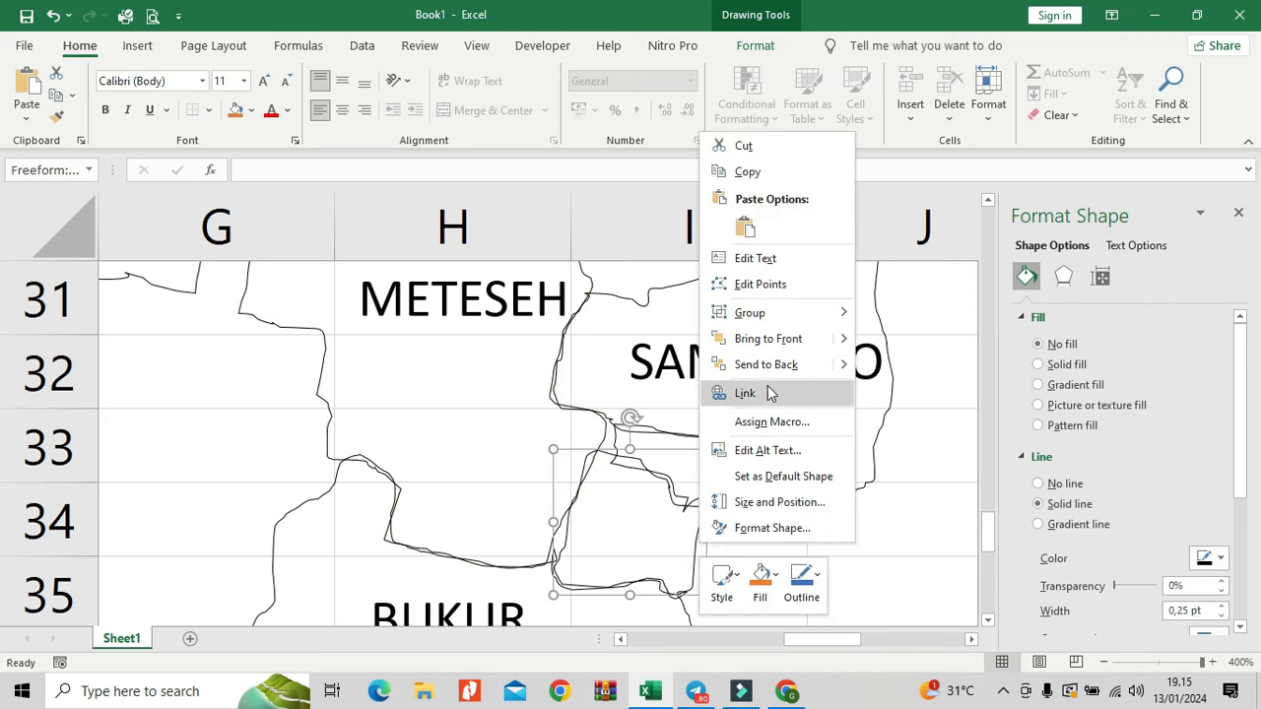
click(780, 287)
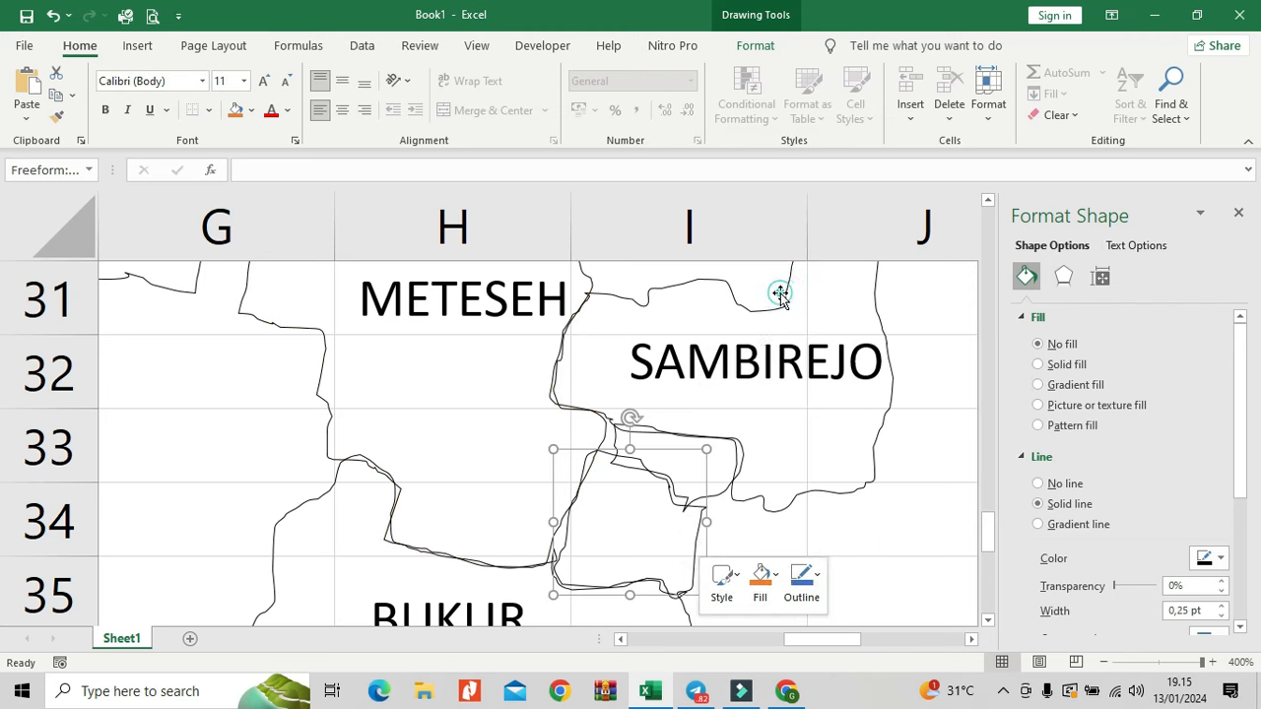
click(563, 534)
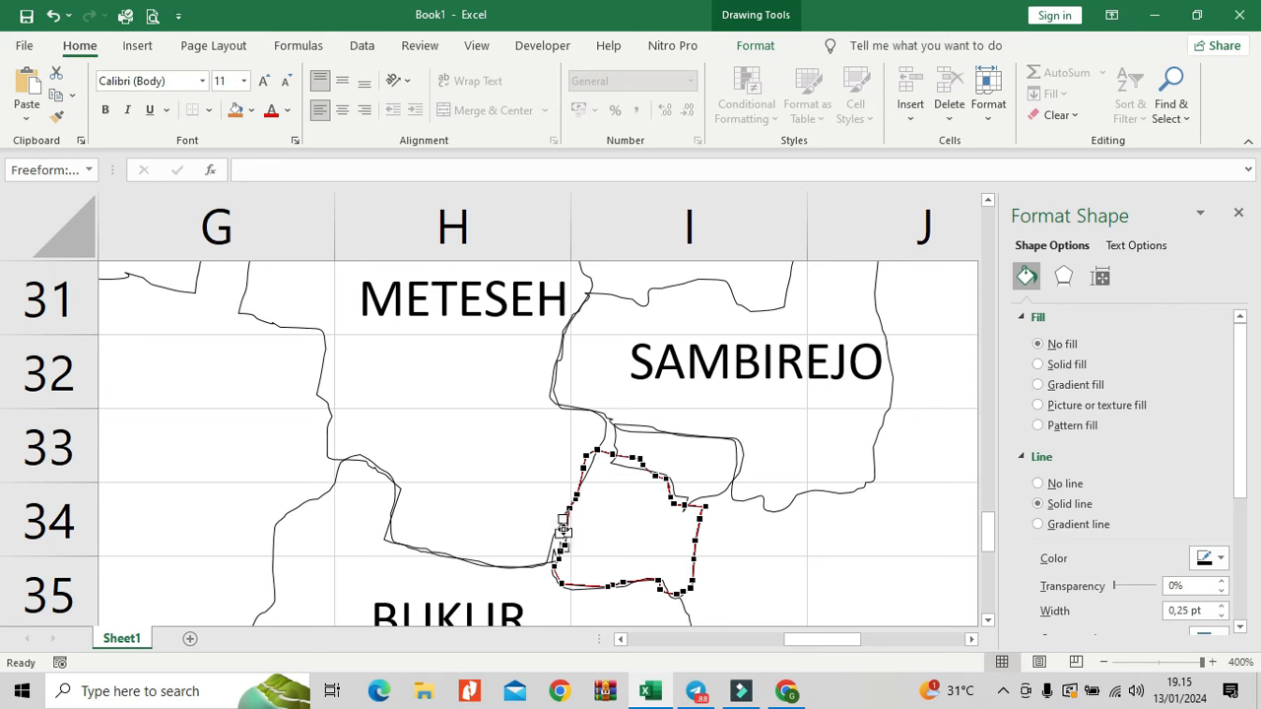
drag(559, 555, 549, 548)
click(558, 555)
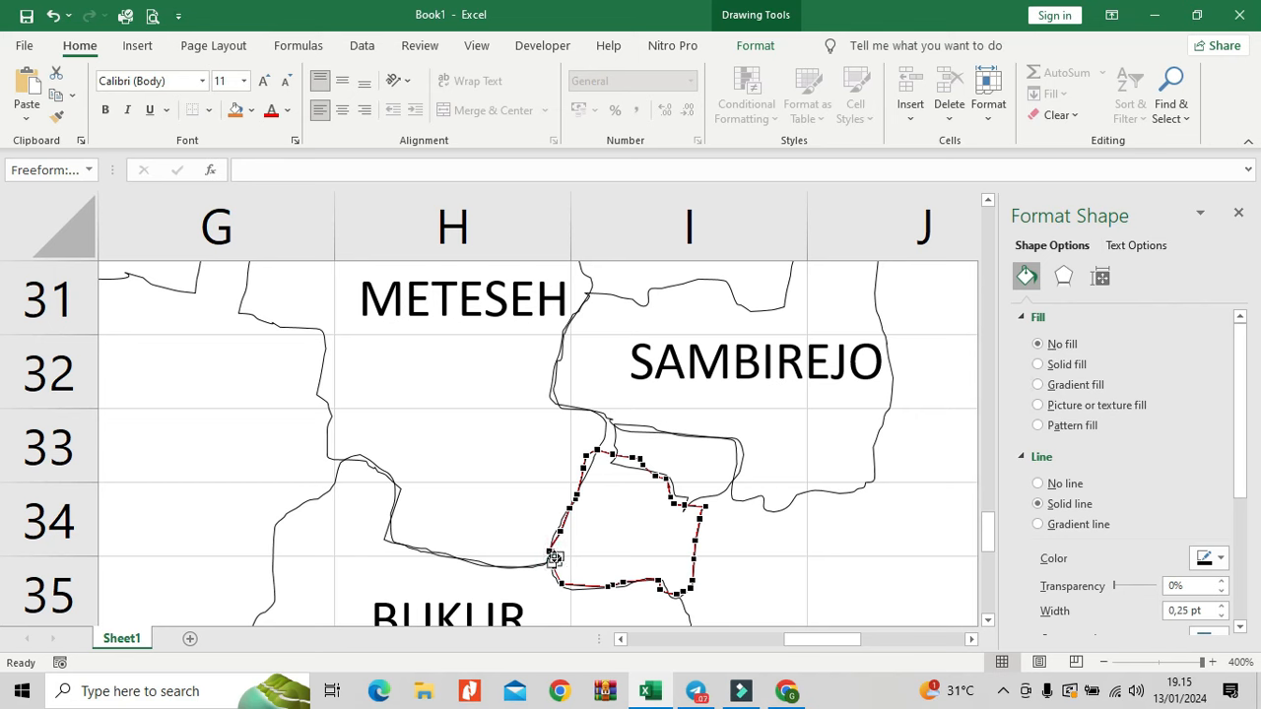
Step: Align the points on that shape's northwestern corner and northern edge with Meteseh and the small shape above it
click(586, 461)
drag(586, 456, 592, 454)
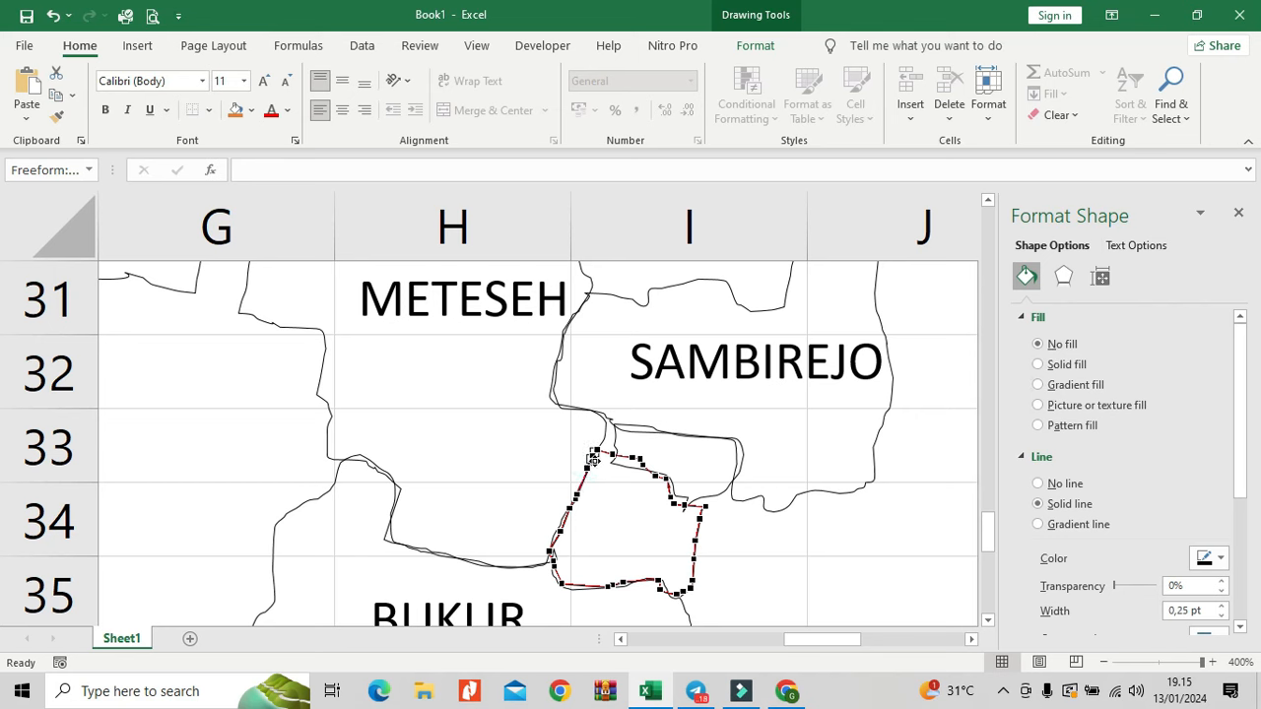
click(596, 452)
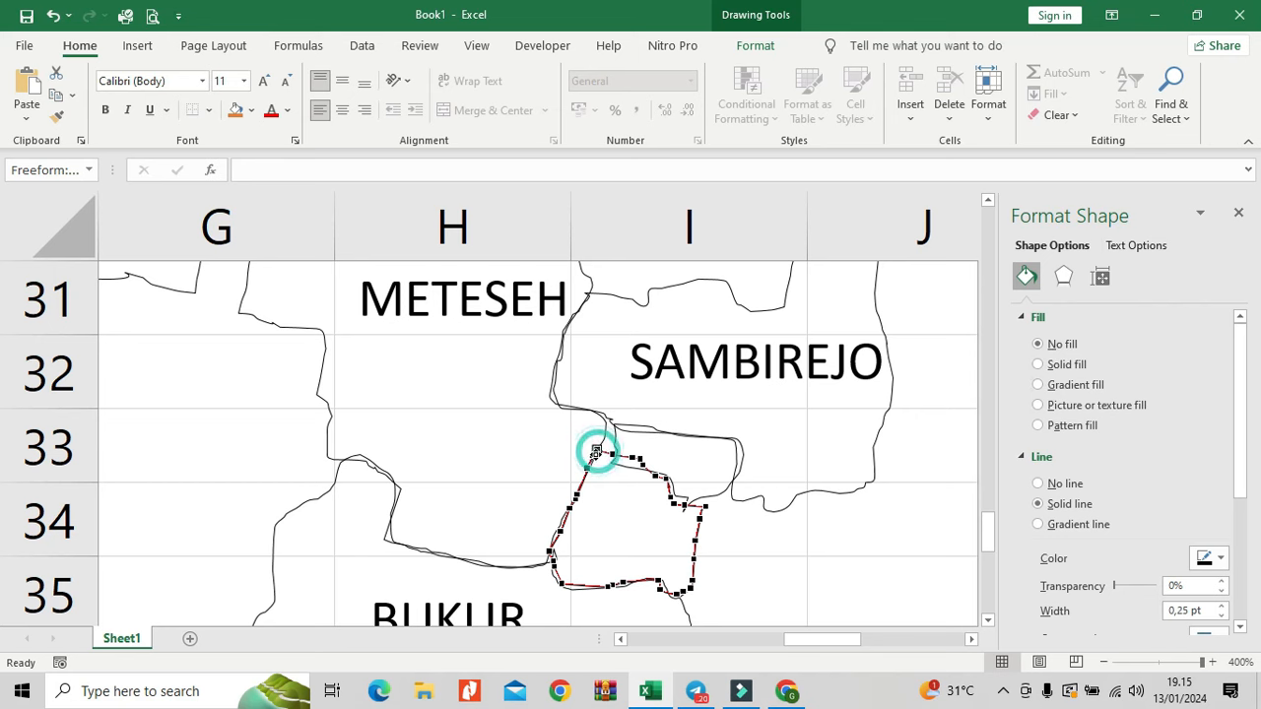
mouse_move(616, 454)
mouse_down()
mouse_move(637, 459)
mouse_move(631, 469)
mouse_move(625, 459)
mouse_up()
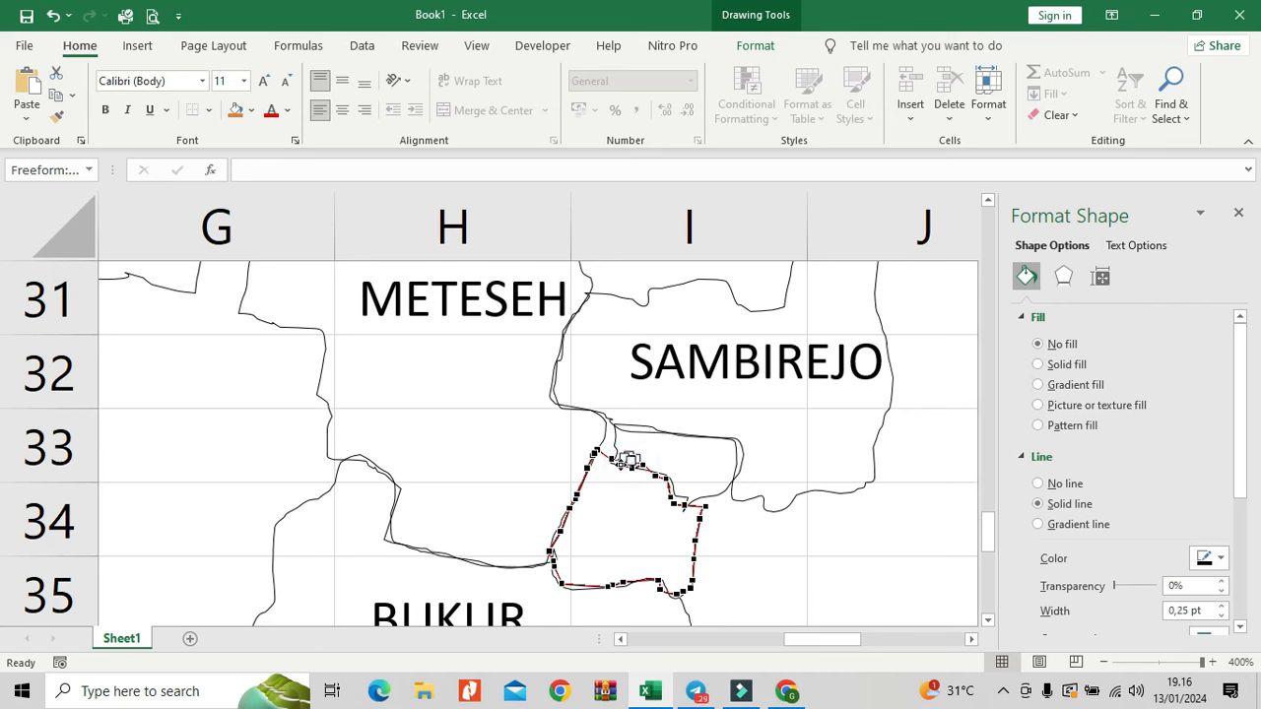
click(642, 468)
click(672, 497)
drag(674, 496, 679, 495)
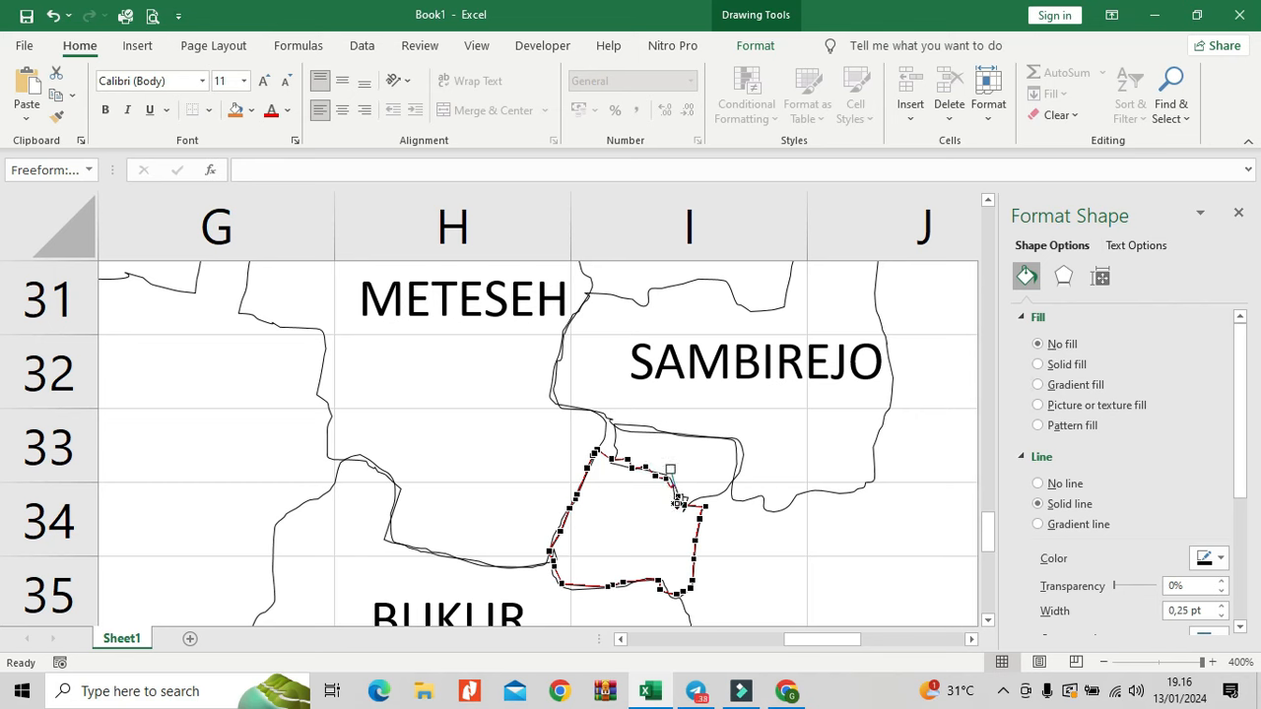
Step: Edit the small shape below Sambirejo, extend its western end to Meteseh's boundary, and delete the surplus point at its southwestern corner
click(741, 454)
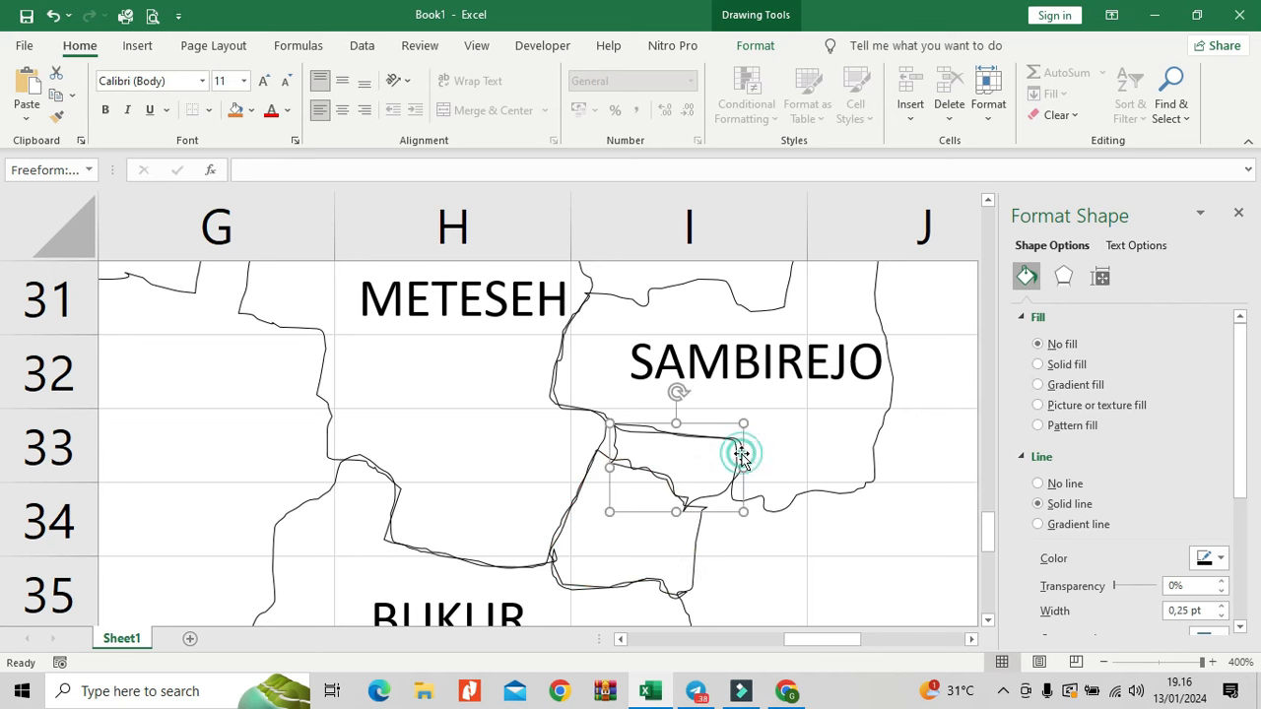
right_click(741, 456)
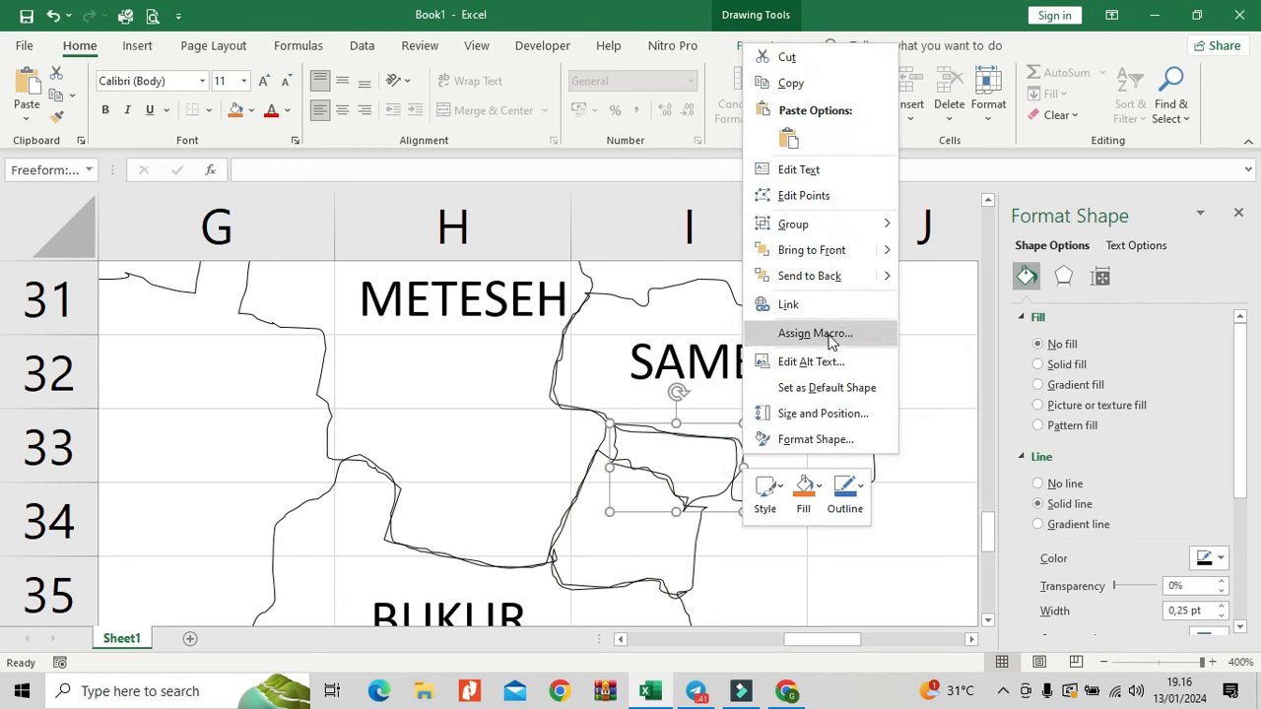
click(812, 195)
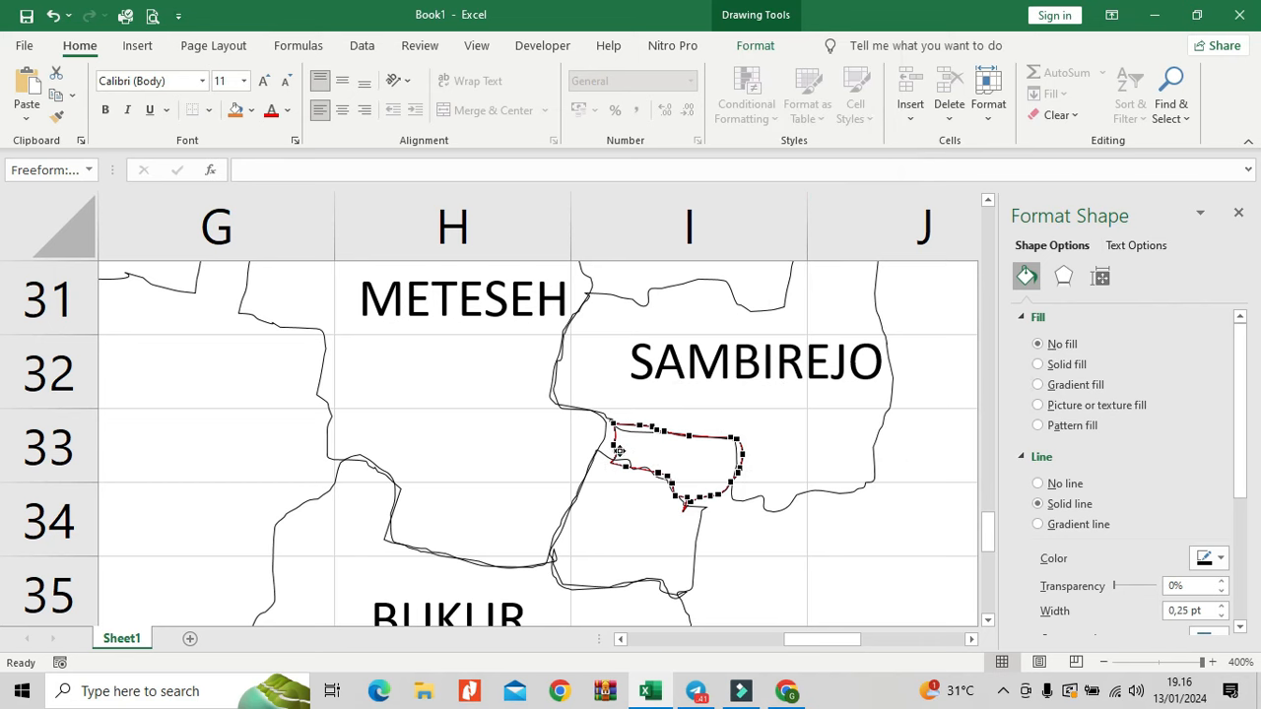
mouse_move(620, 452)
mouse_down()
mouse_move(595, 450)
mouse_move(615, 442)
mouse_move(599, 446)
mouse_move(604, 422)
mouse_move(631, 430)
mouse_up()
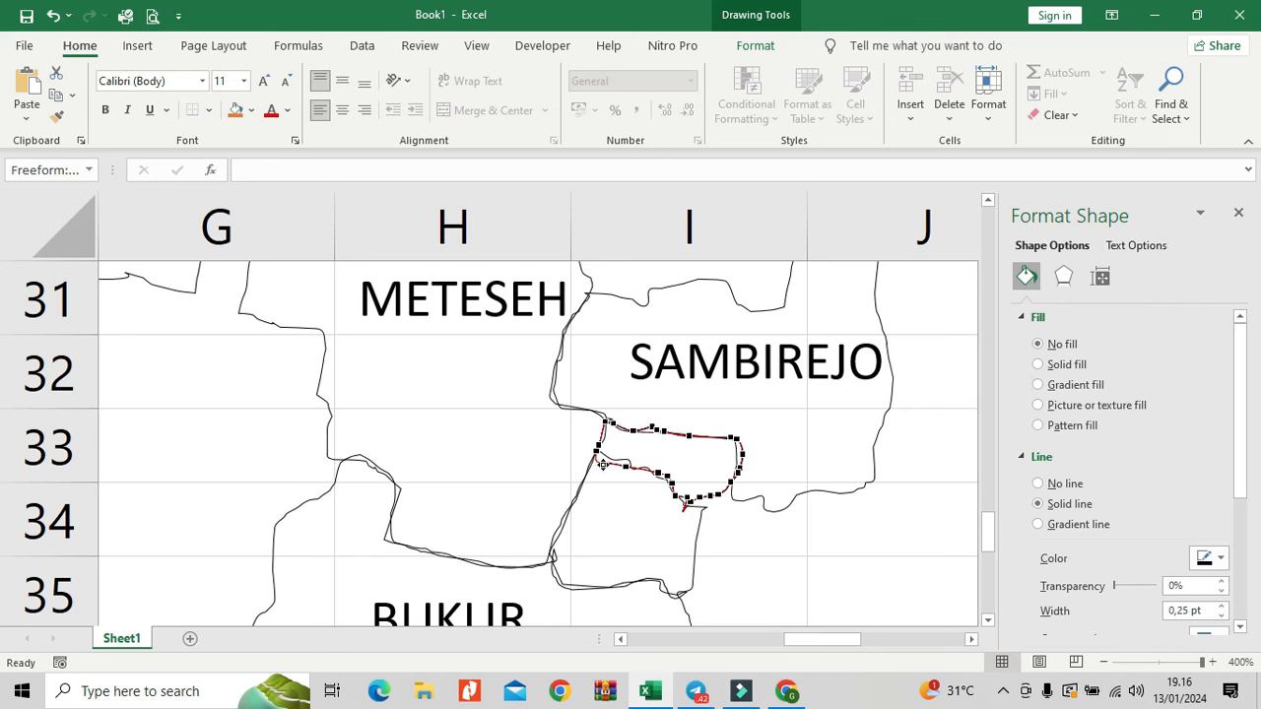
right_click(602, 464)
click(671, 585)
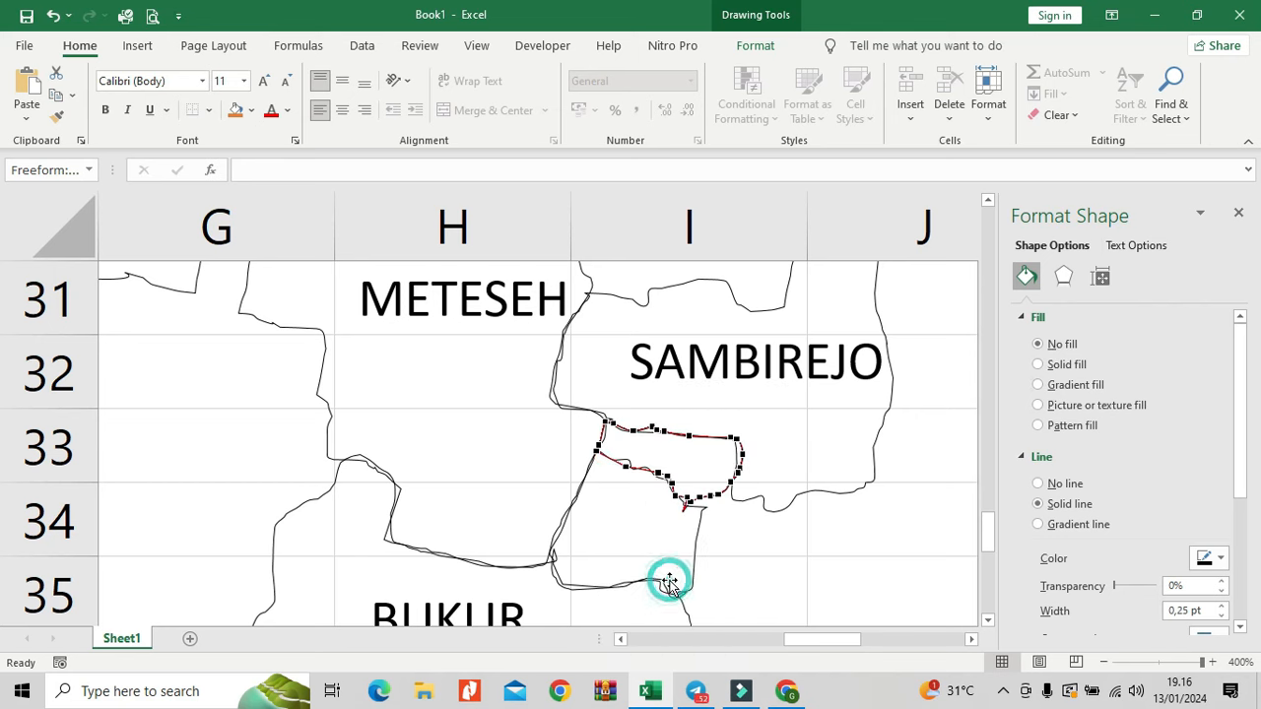
Step: Delete the small shape's protruding southern point in row 34 and align its southern and eastern edges with the neighbouring lines
click(626, 465)
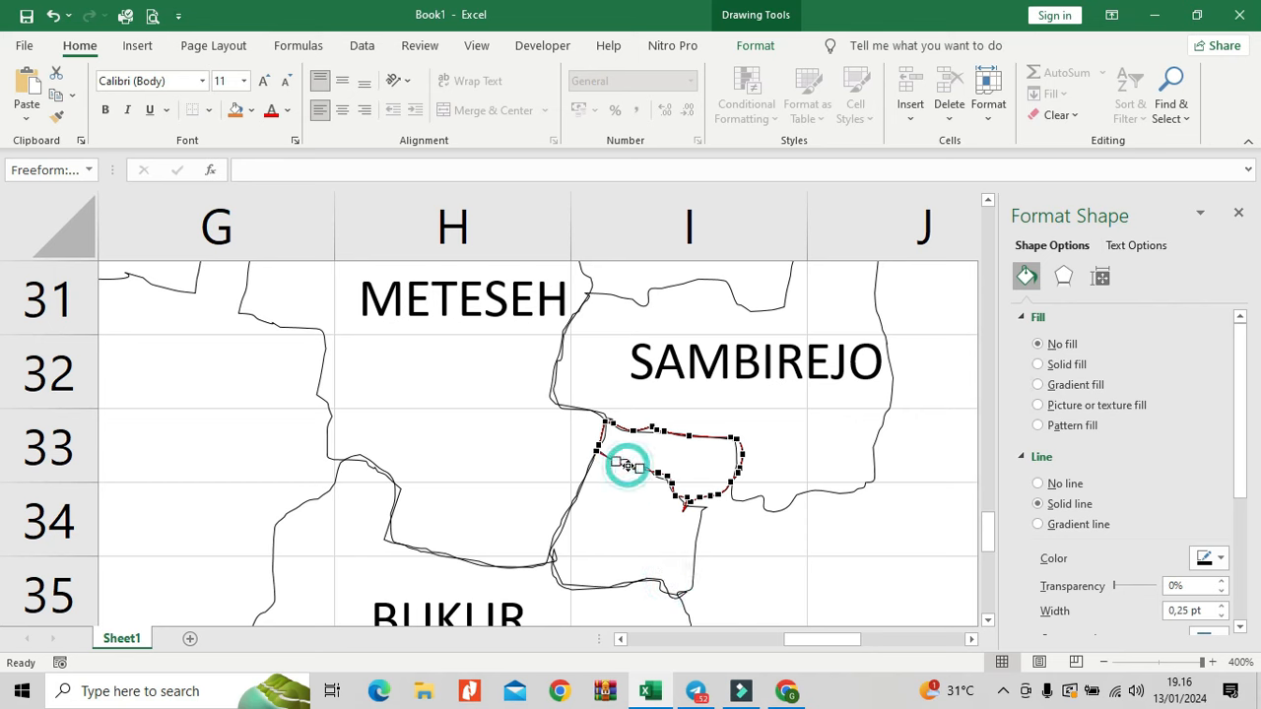
right_click(684, 503)
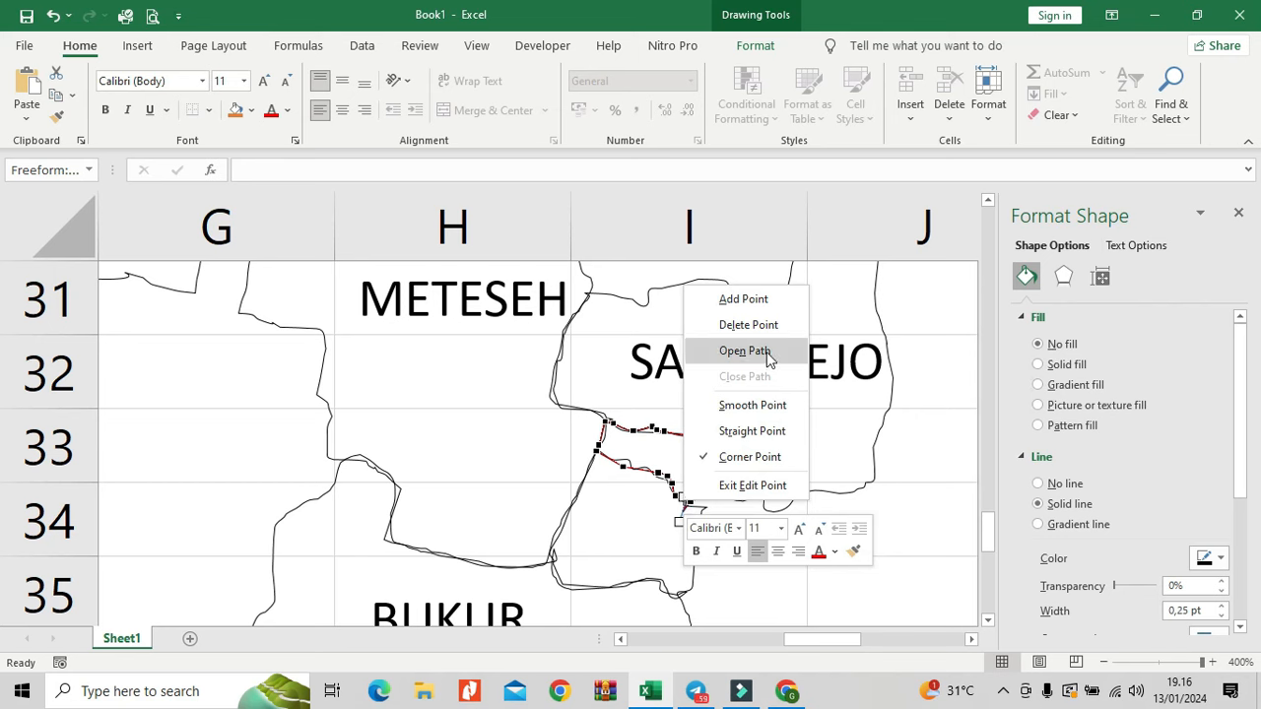
click(759, 324)
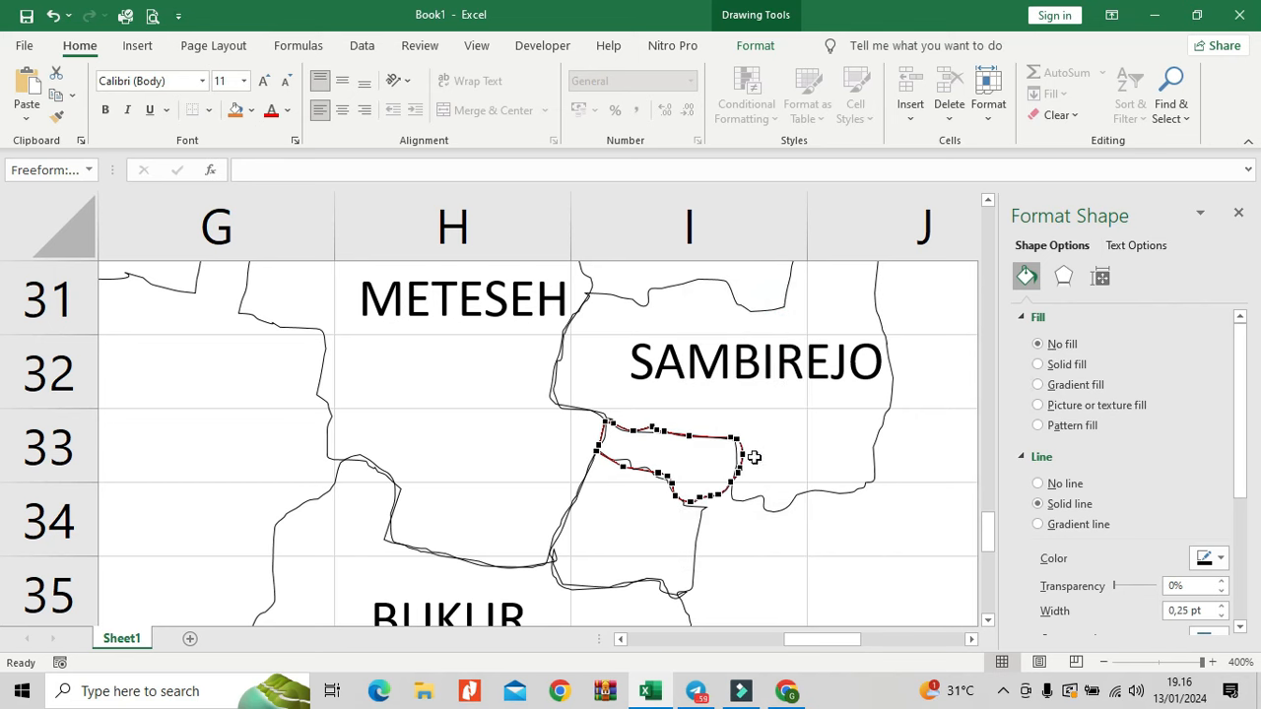
click(740, 450)
Step: Edit Bukur's points and move the two bends in column H, row 34, onto Meteseh's boundary
scroll(745, 468, down, 1)
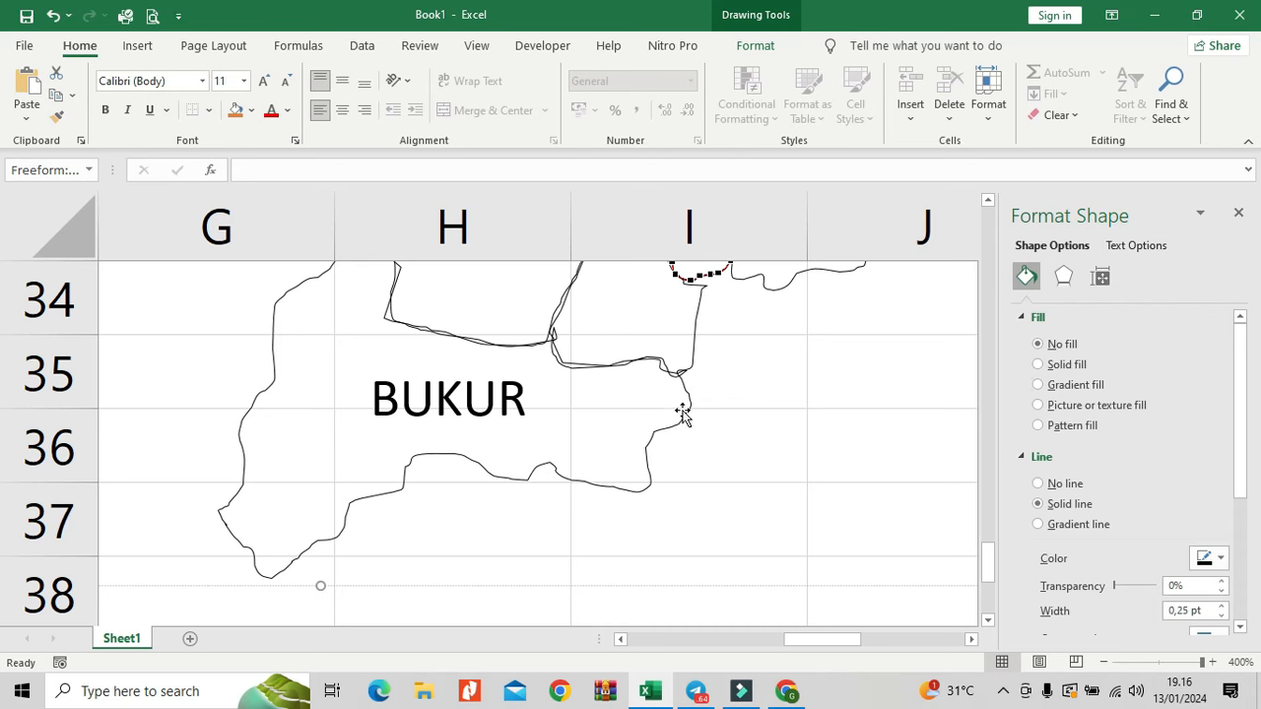
click(683, 415)
right_click(683, 415)
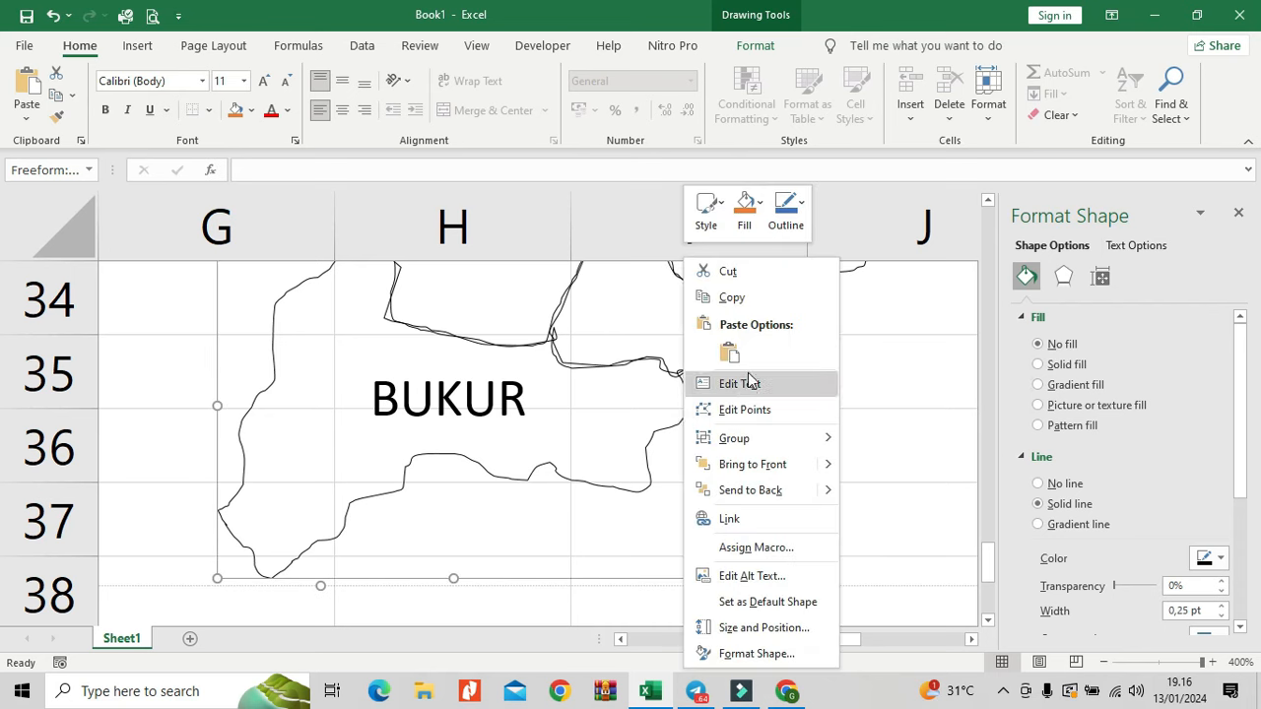
click(747, 409)
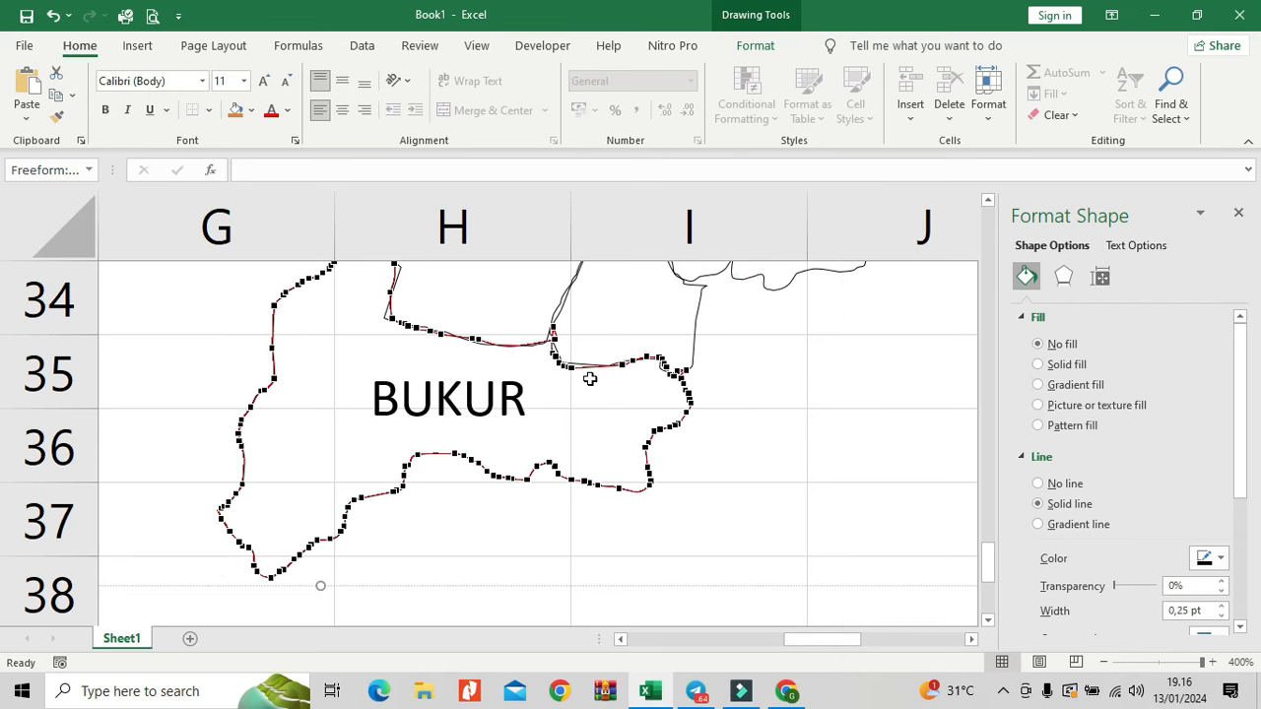
scroll(521, 423, up, 1)
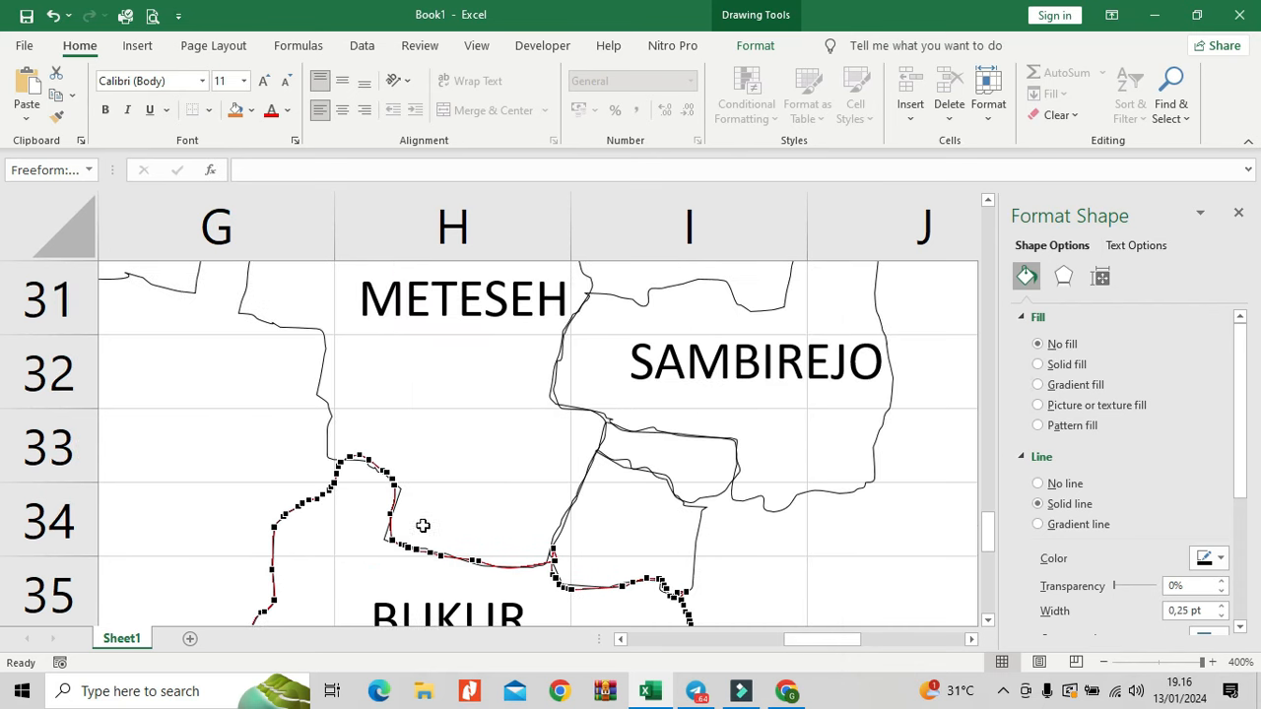
click(387, 536)
drag(395, 486, 401, 483)
Step: Delete Bukur's surplus point at Meteseh's southeastern corner and align the nearby points along row 35 with the adjoining boundaries
right_click(553, 564)
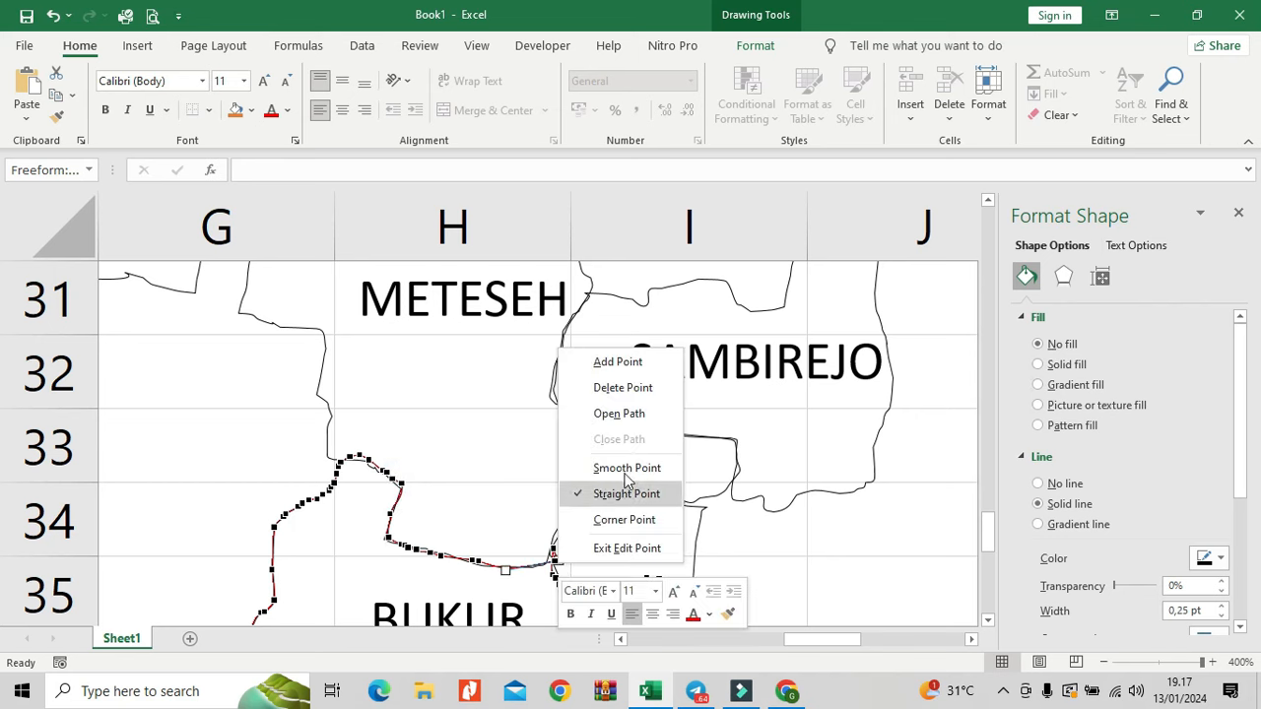
click(643, 389)
click(529, 549)
drag(530, 550, 530, 571)
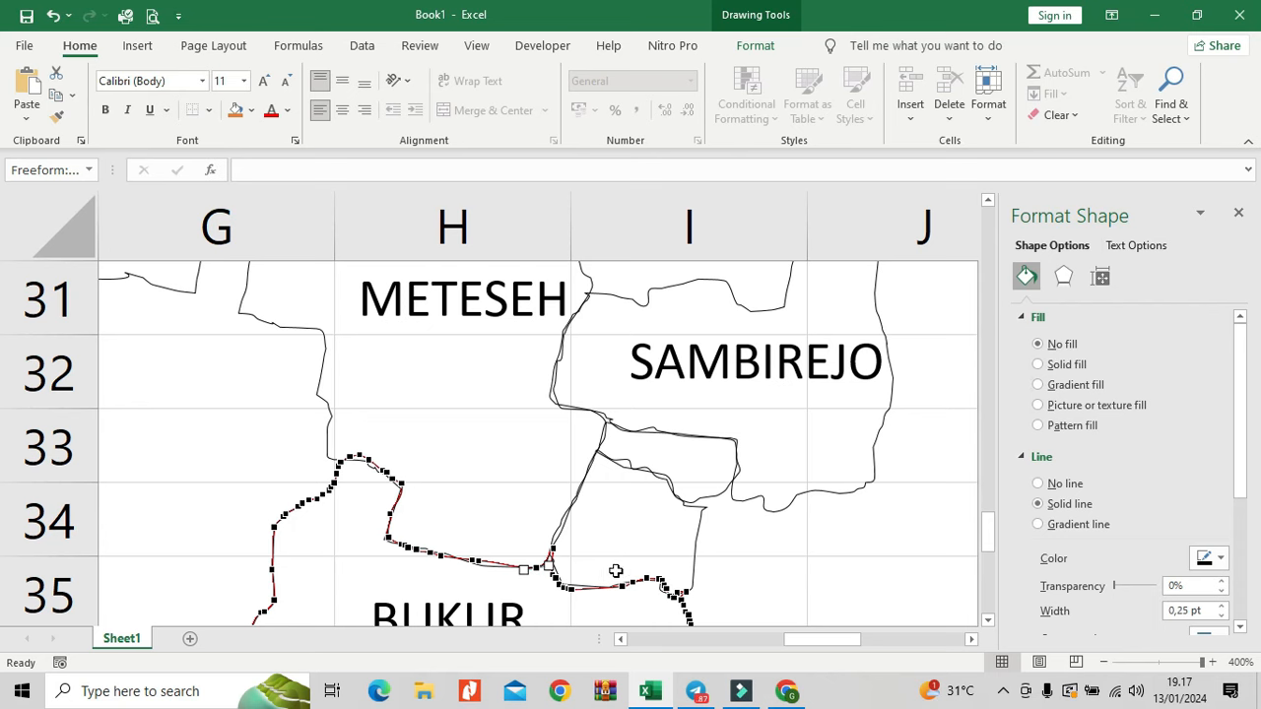
click(572, 591)
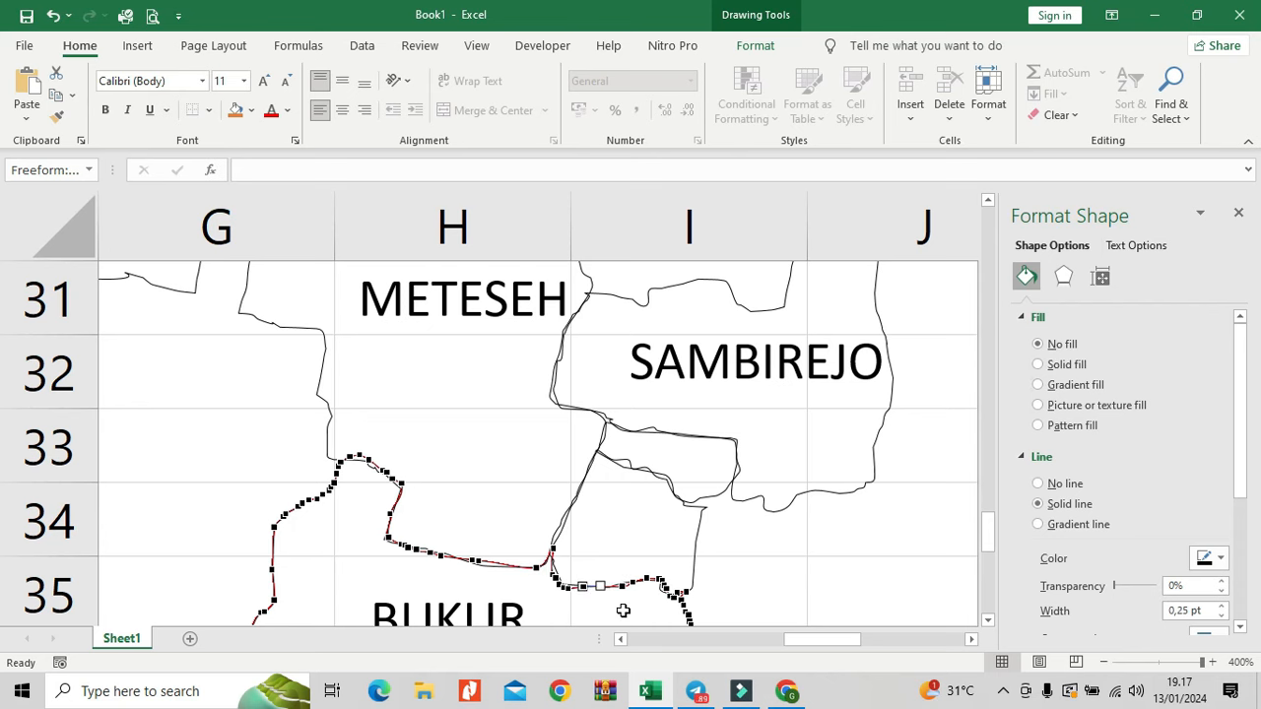
Step: Edit Jiwan's outline points and align its western corner in row 27 and nearby bends in rows 26 and 28 with Sukolilo's boundary
scroll(625, 611, up, 1)
scroll(624, 611, up, 1)
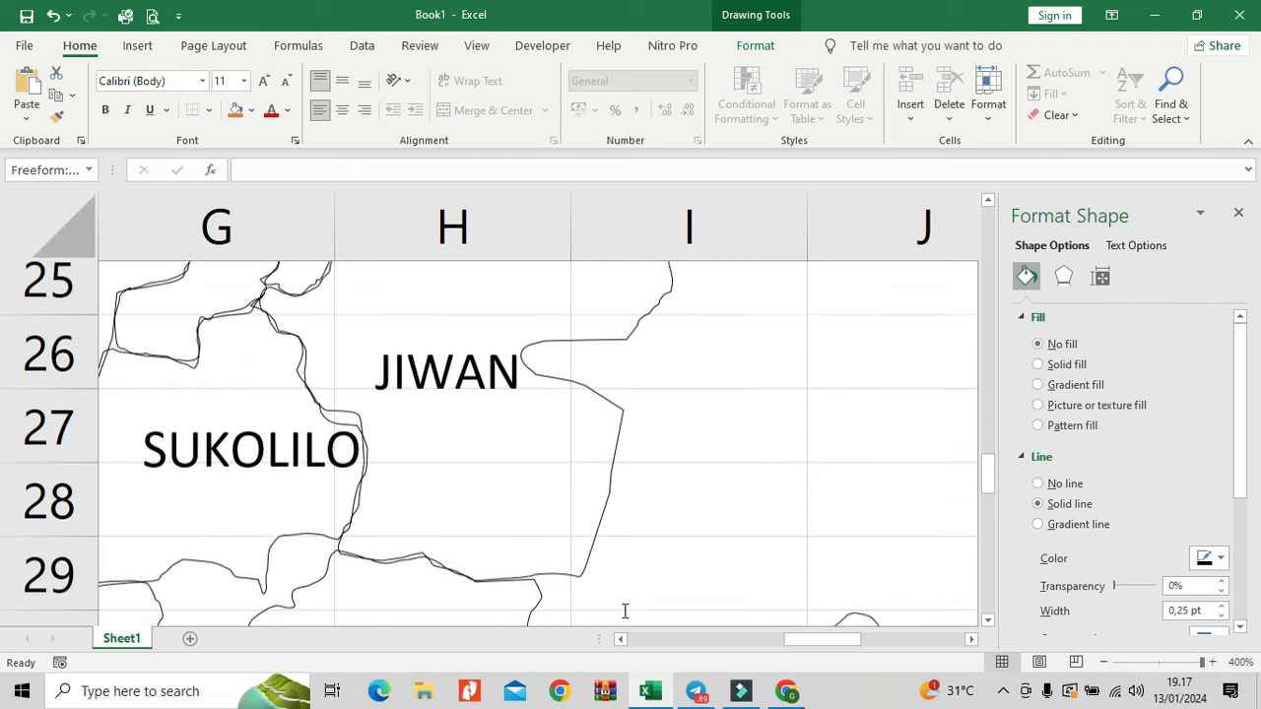
click(554, 400)
click(585, 408)
right_click(585, 407)
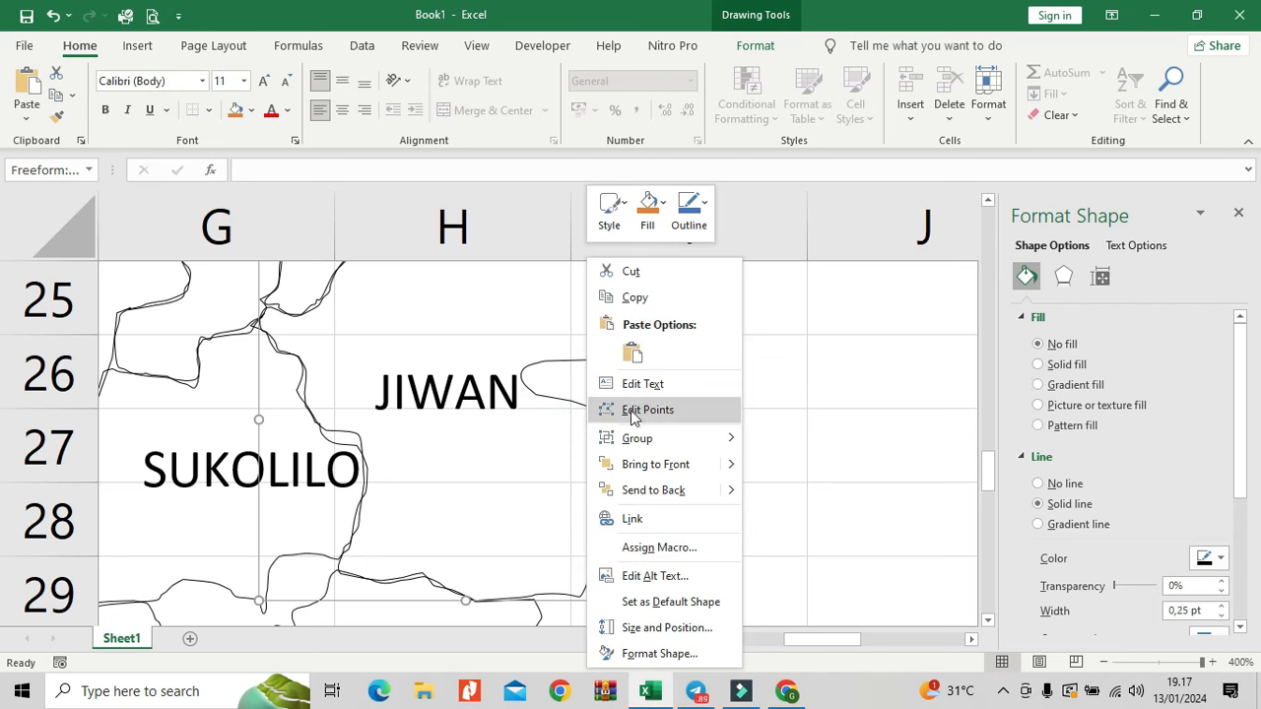
click(663, 406)
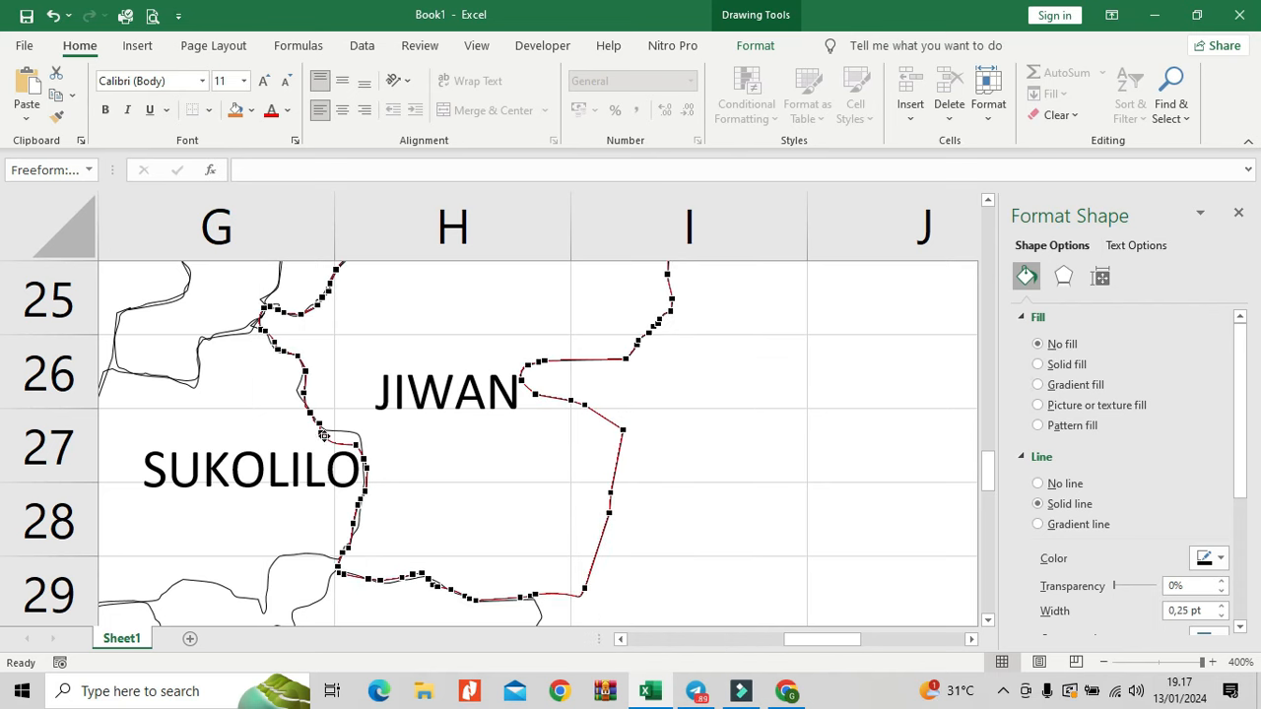
click(355, 444)
drag(355, 444, 350, 431)
click(355, 522)
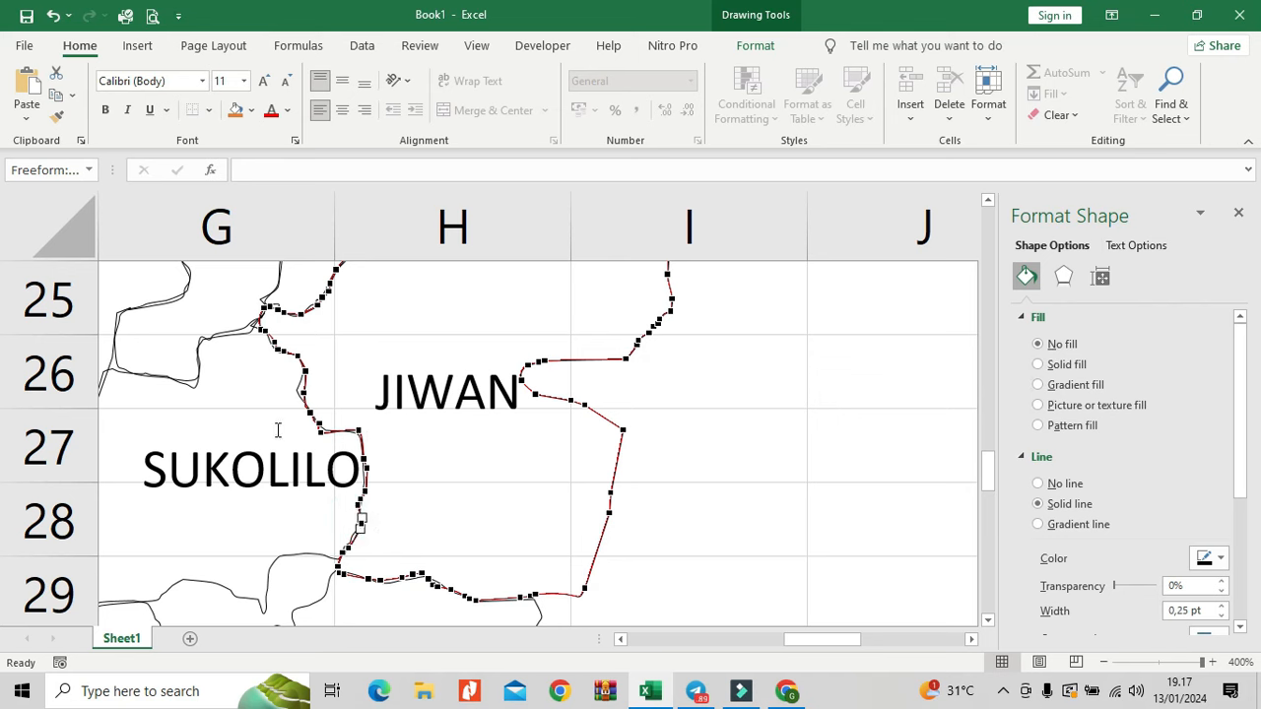
click(300, 392)
Step: Edit Grobogan's outline points and move the bend below its label in row 23 onto the neighbouring boundary line
scroll(305, 415, up, 1)
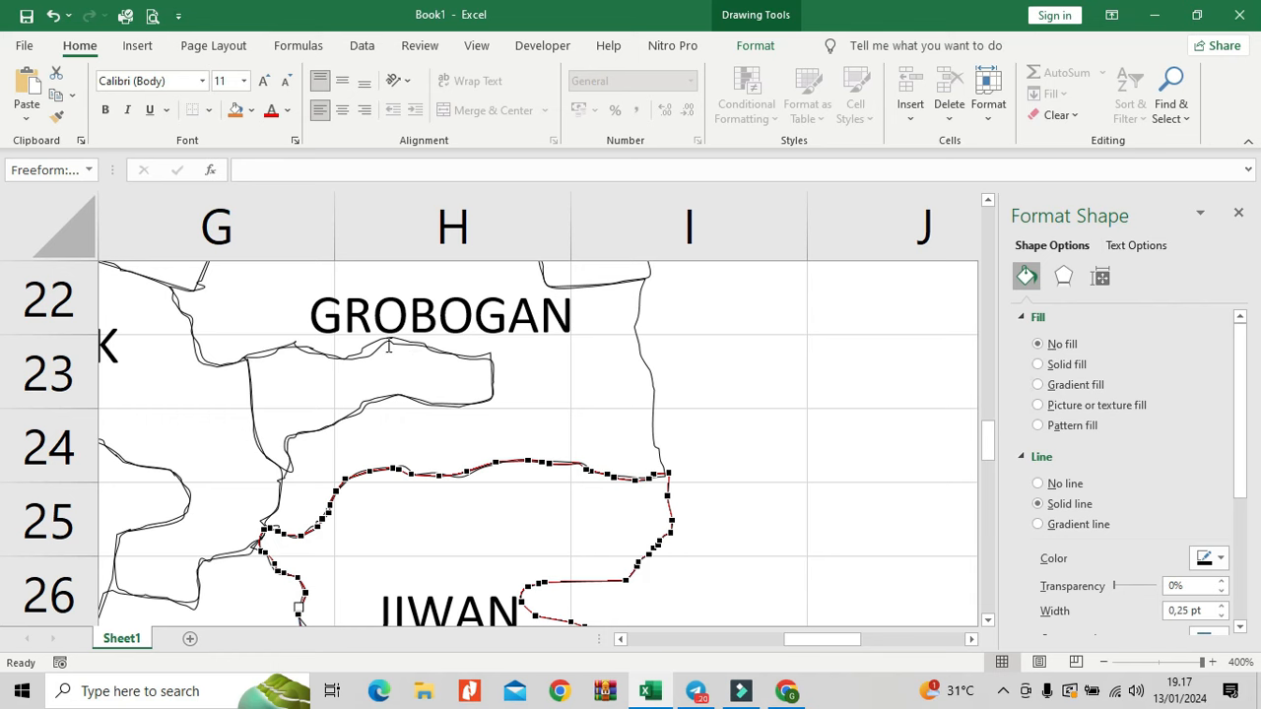
click(479, 397)
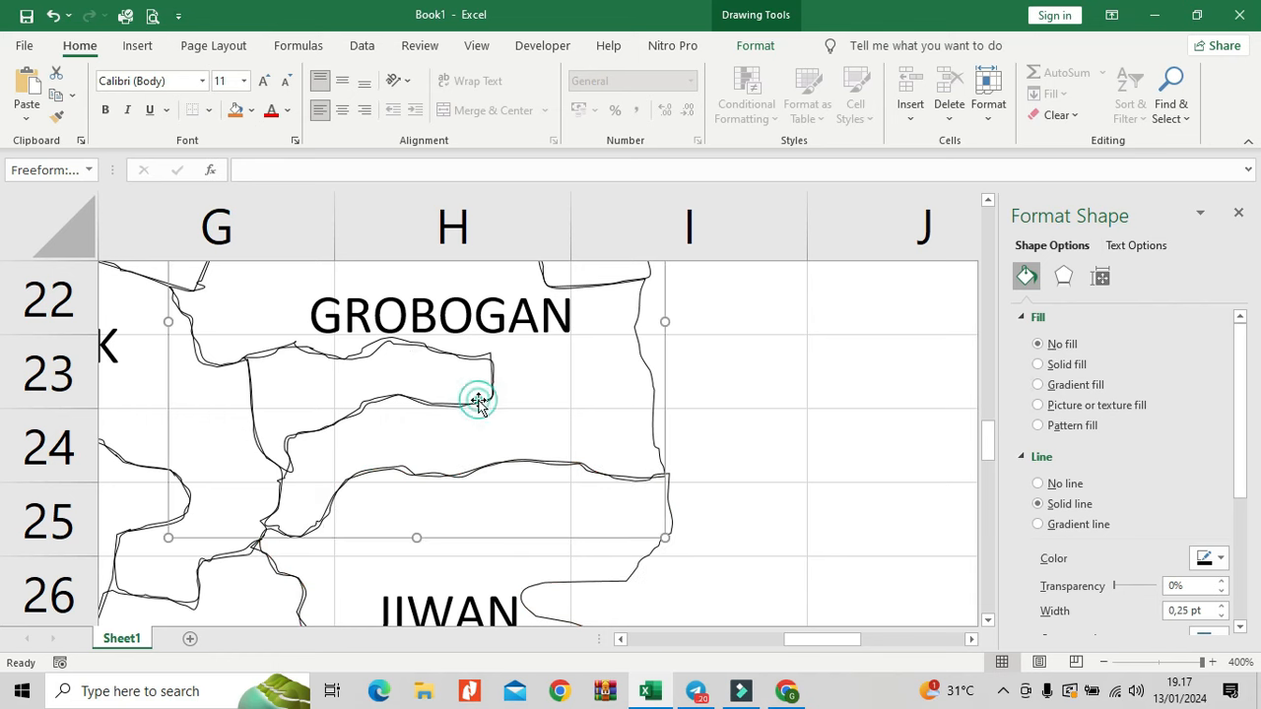
click(250, 371)
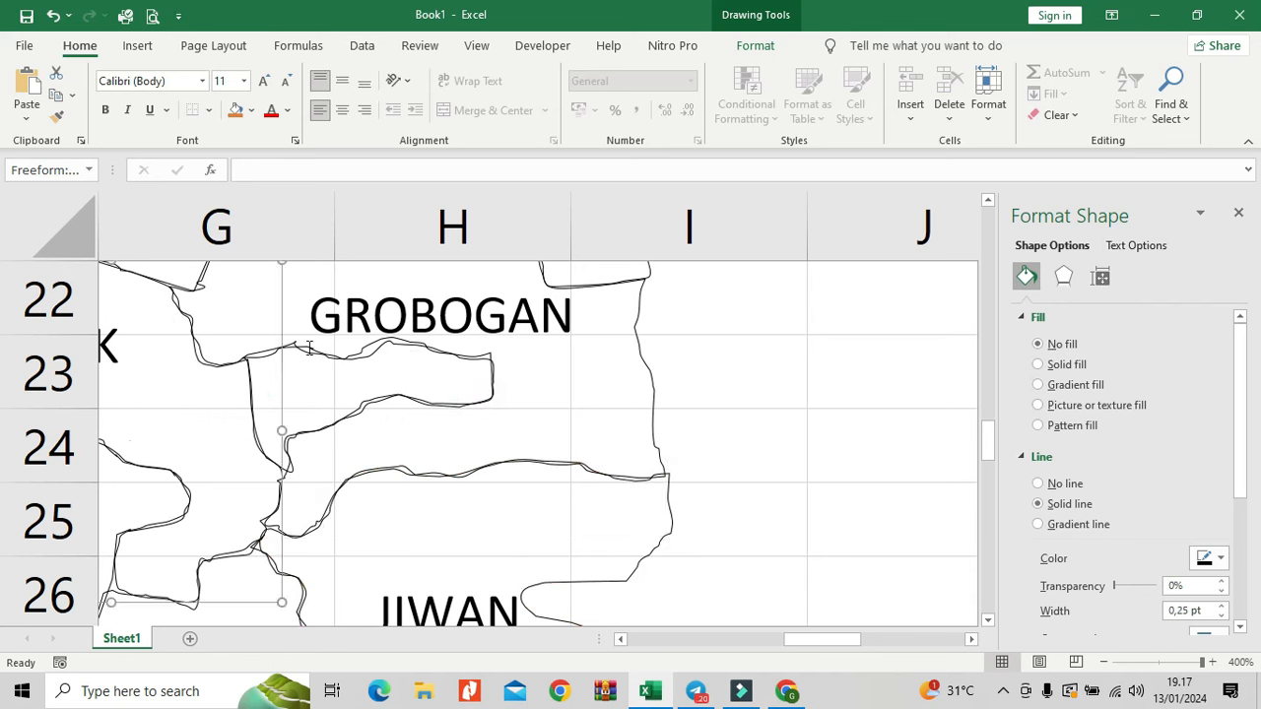
click(339, 359)
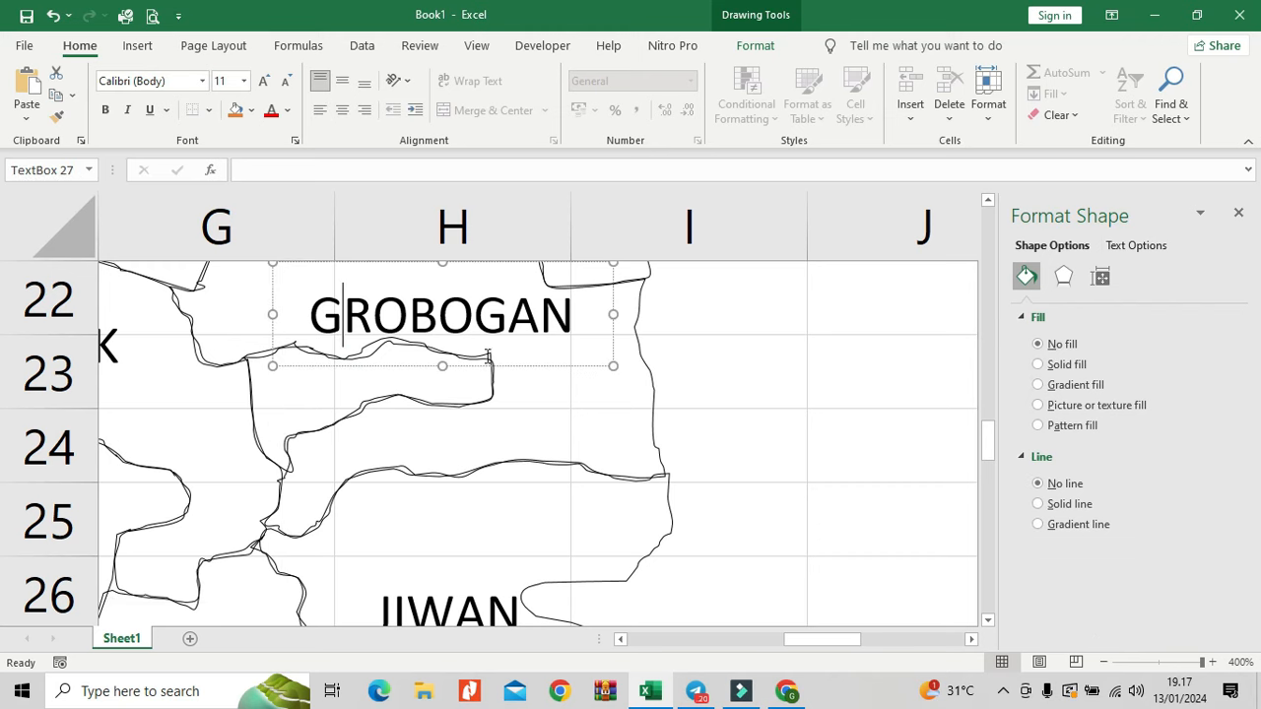
click(492, 394)
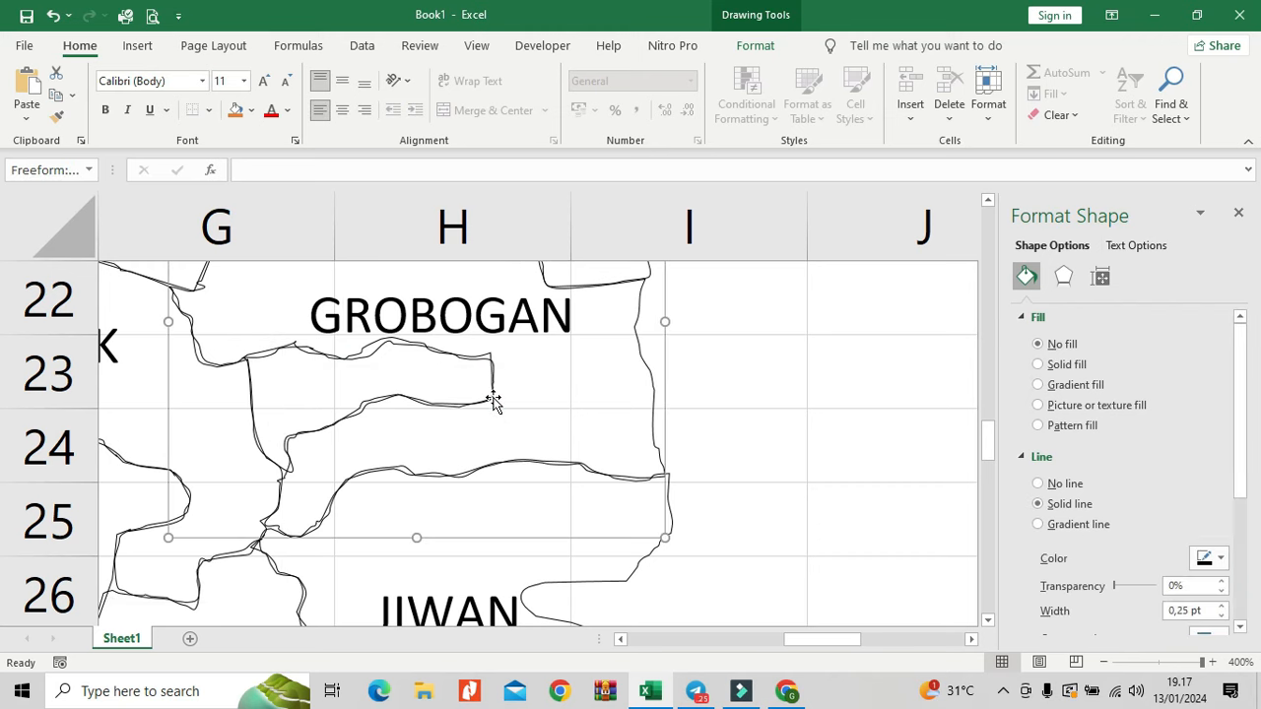
right_click(493, 395)
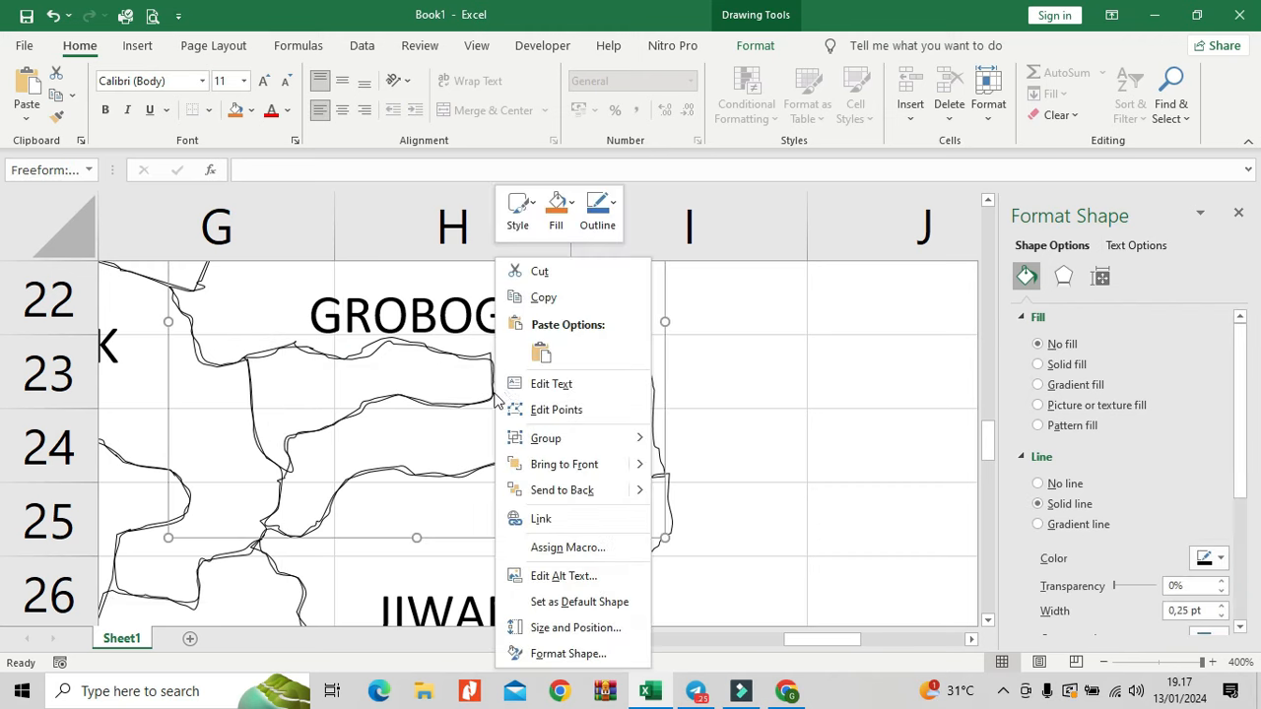
click(554, 405)
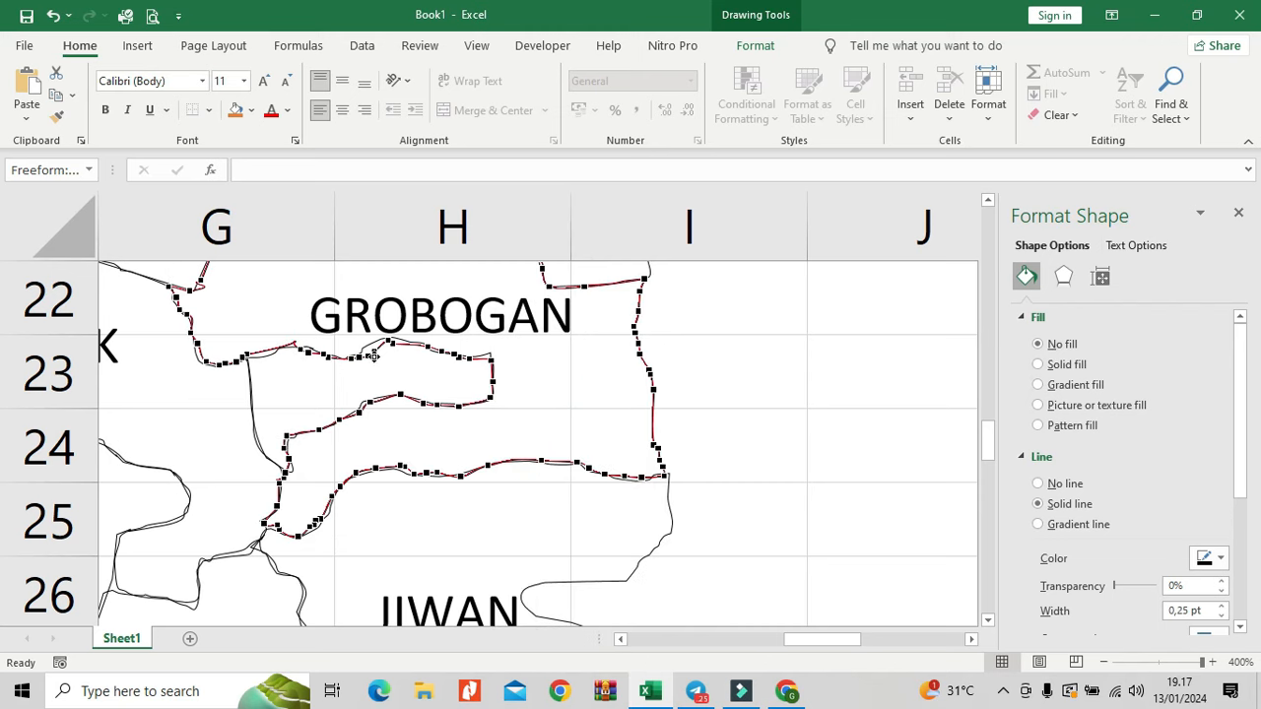
drag(370, 356, 373, 345)
Step: Check the cleaned boundaries across the village map, reducing the zoom first to 100% and finally to 71%
scroll(309, 406, up, 1)
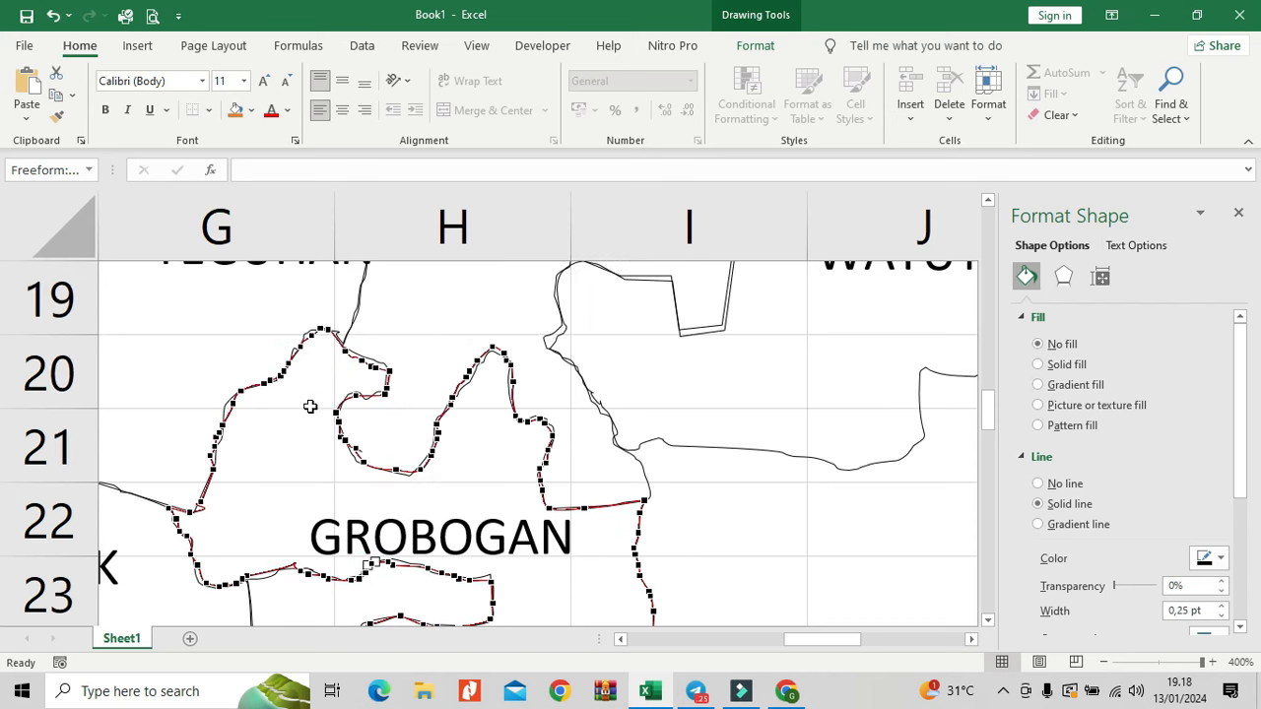
scroll(309, 406, up, 3)
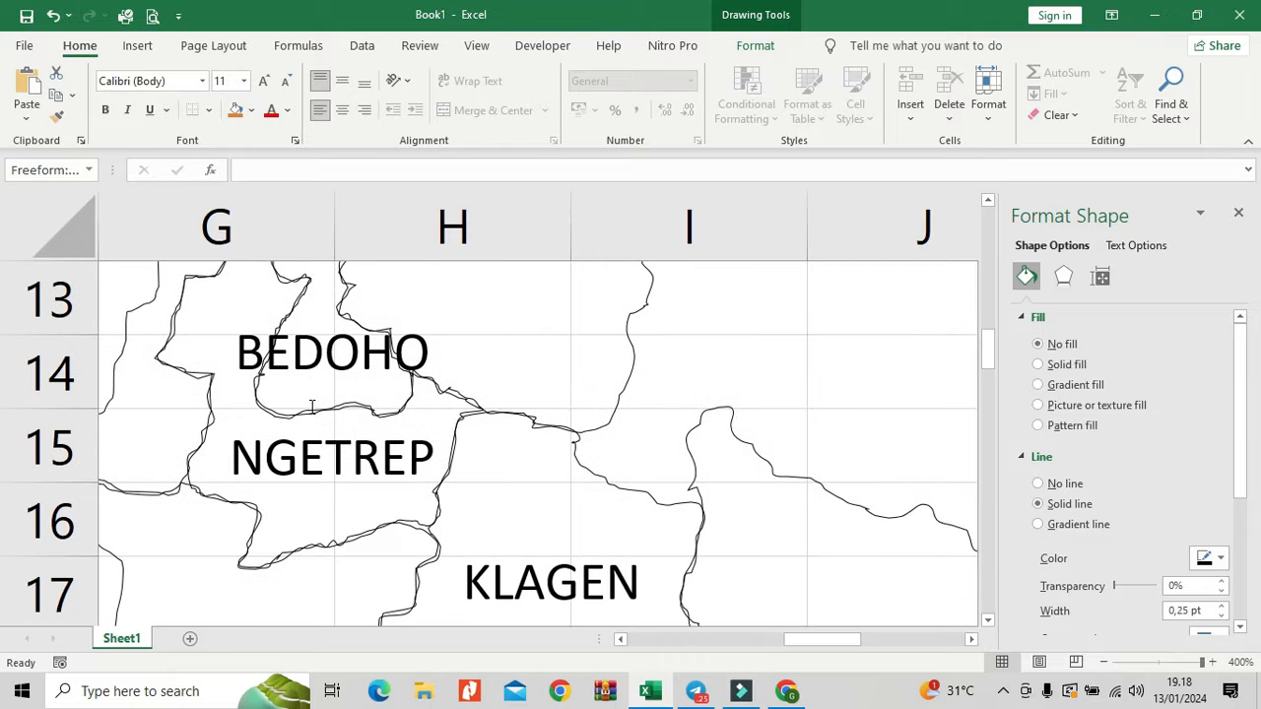
scroll(309, 406, down, 6)
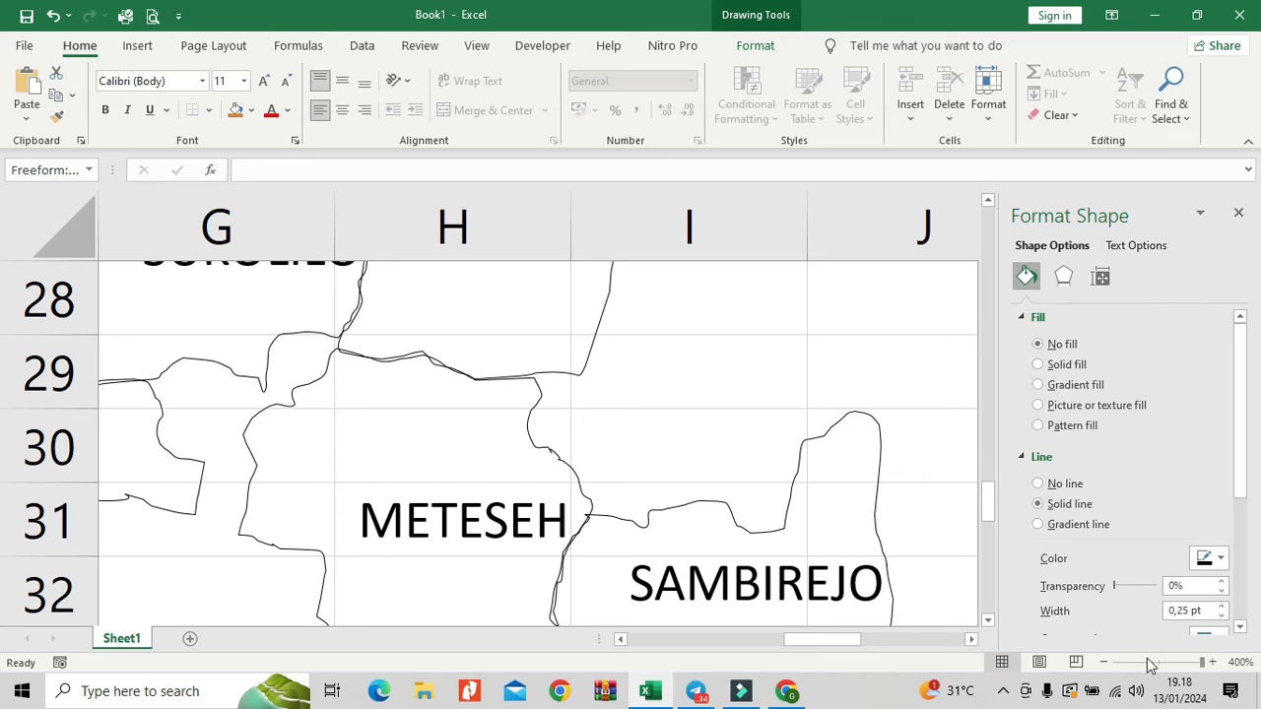
click(1240, 662)
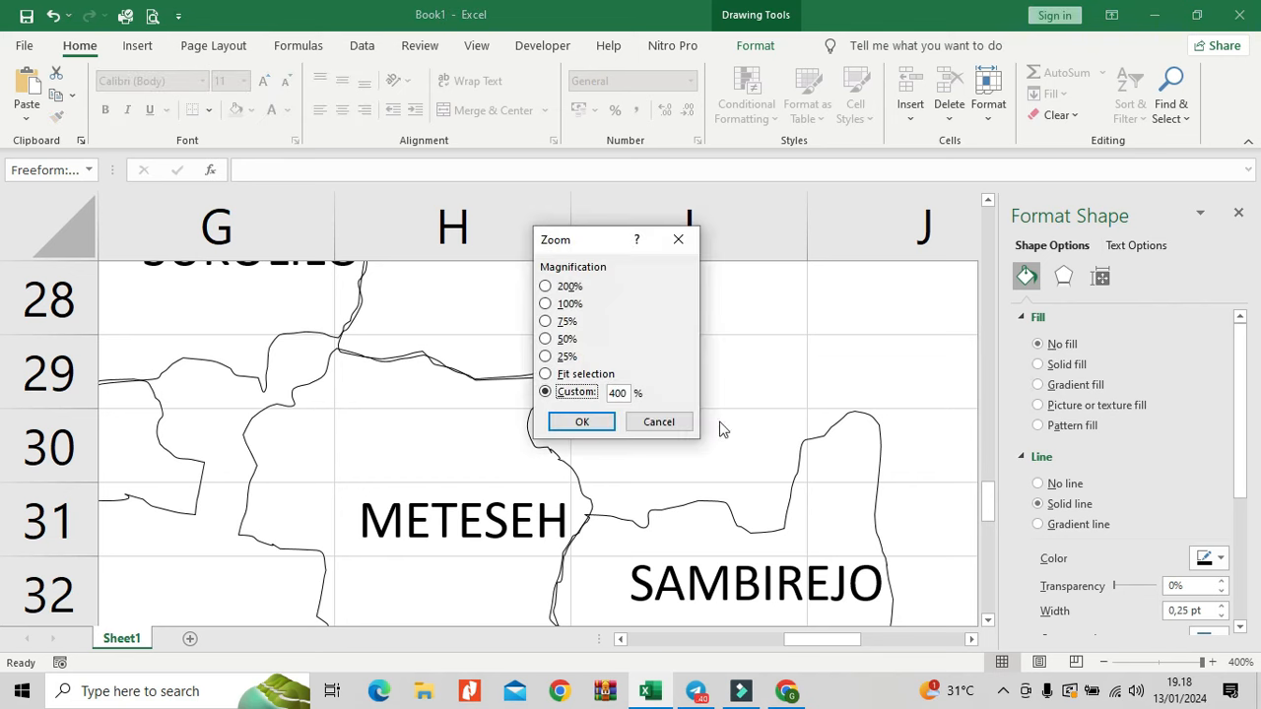
click(569, 305)
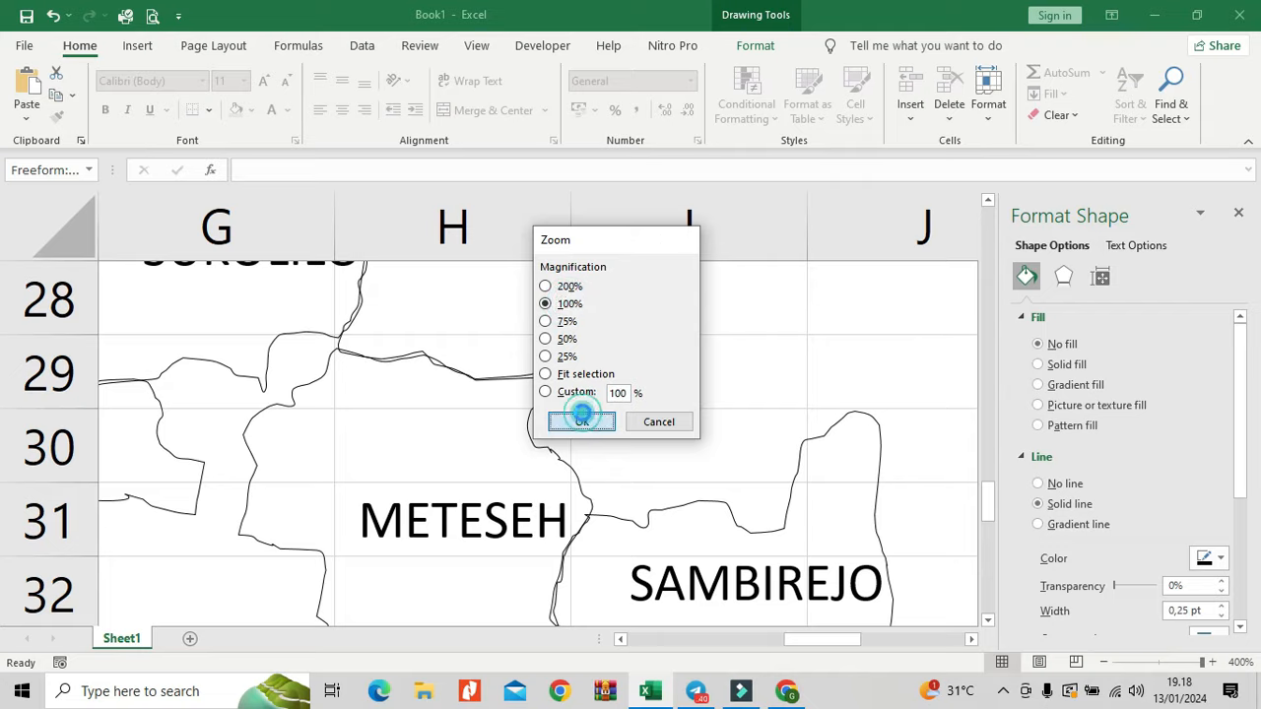
click(579, 421)
click(328, 360)
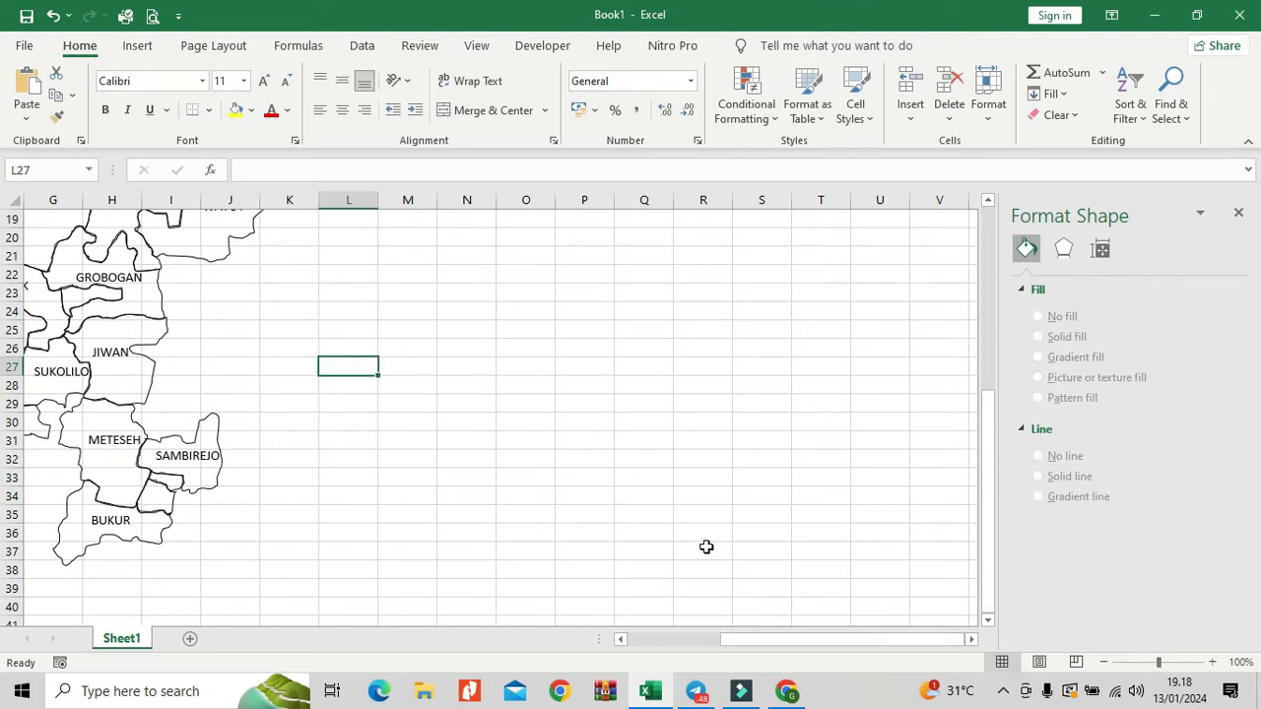
click(847, 646)
drag(622, 640, 623, 640)
scroll(476, 438, up, 1)
scroll(476, 438, up, 3)
drag(1158, 663, 1143, 663)
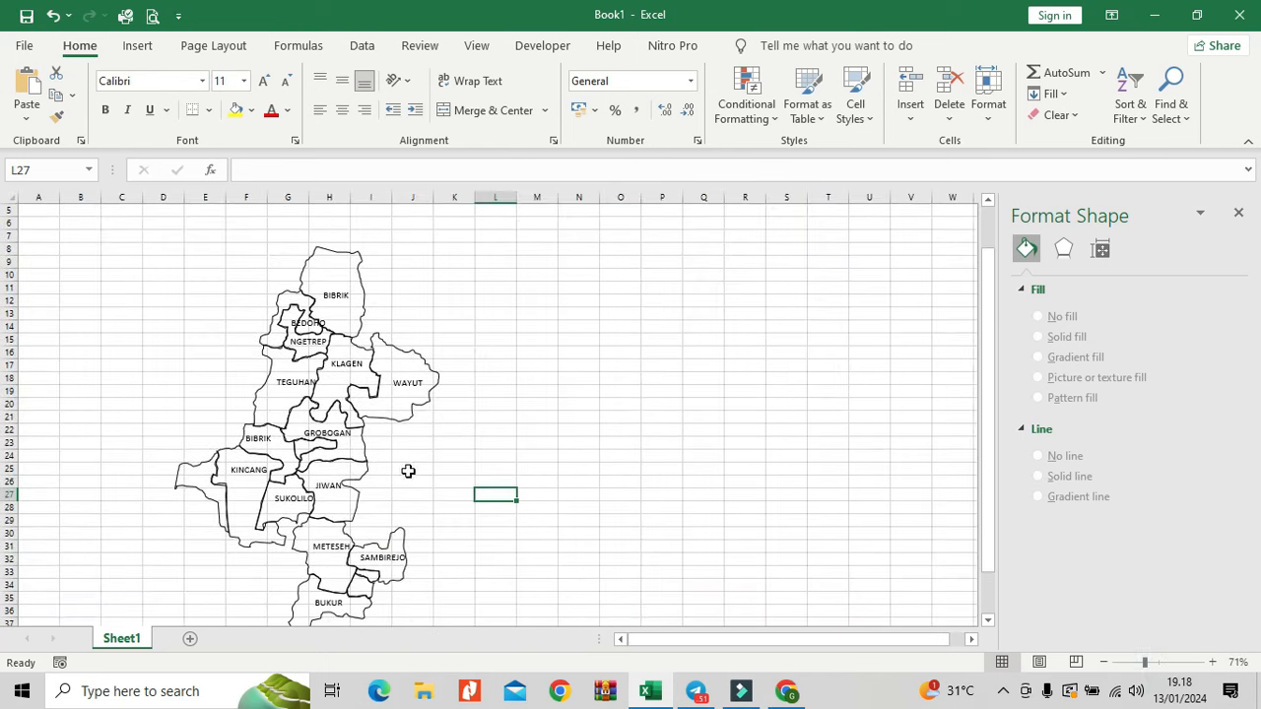
click(355, 480)
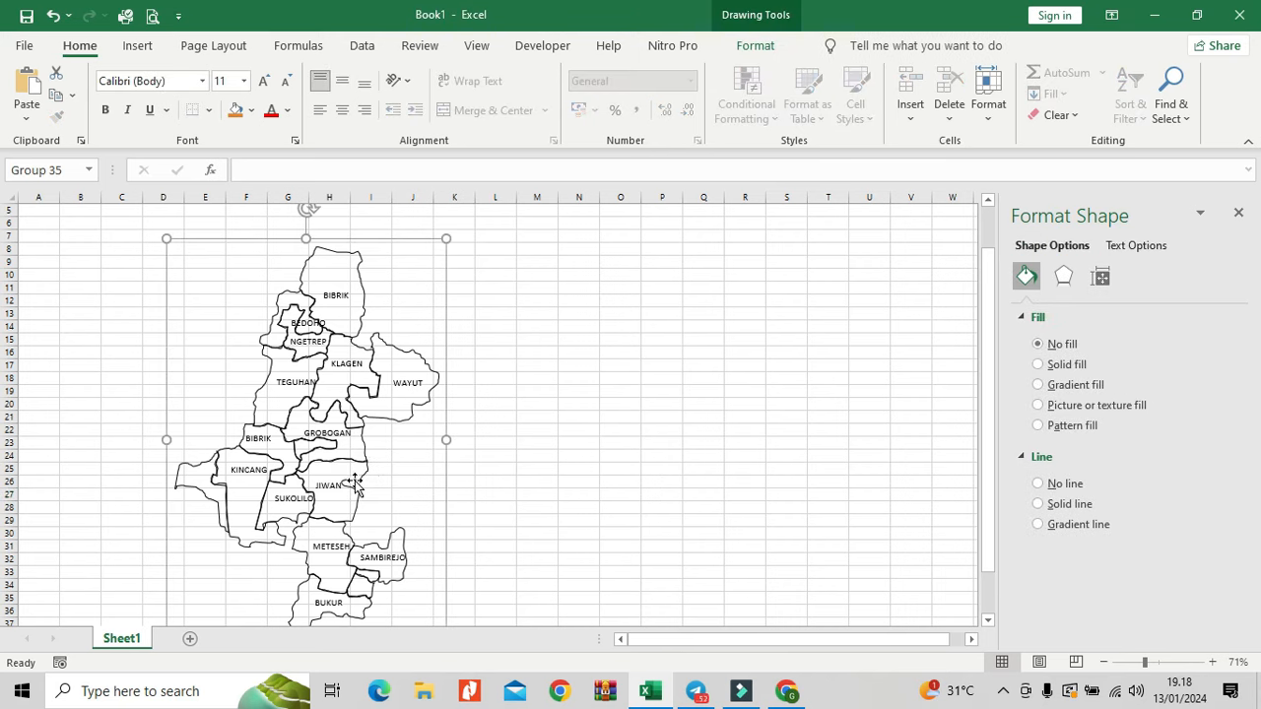
scroll(355, 483, down, 1)
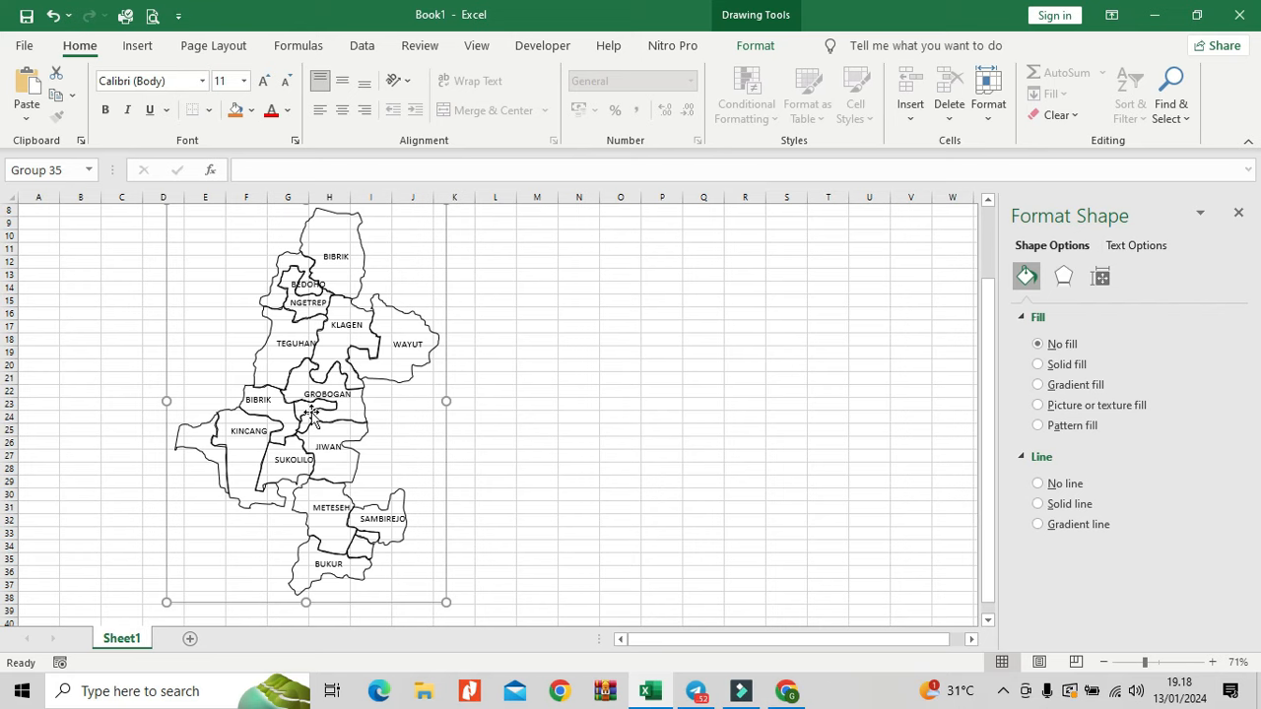
scroll(311, 412, up, 1)
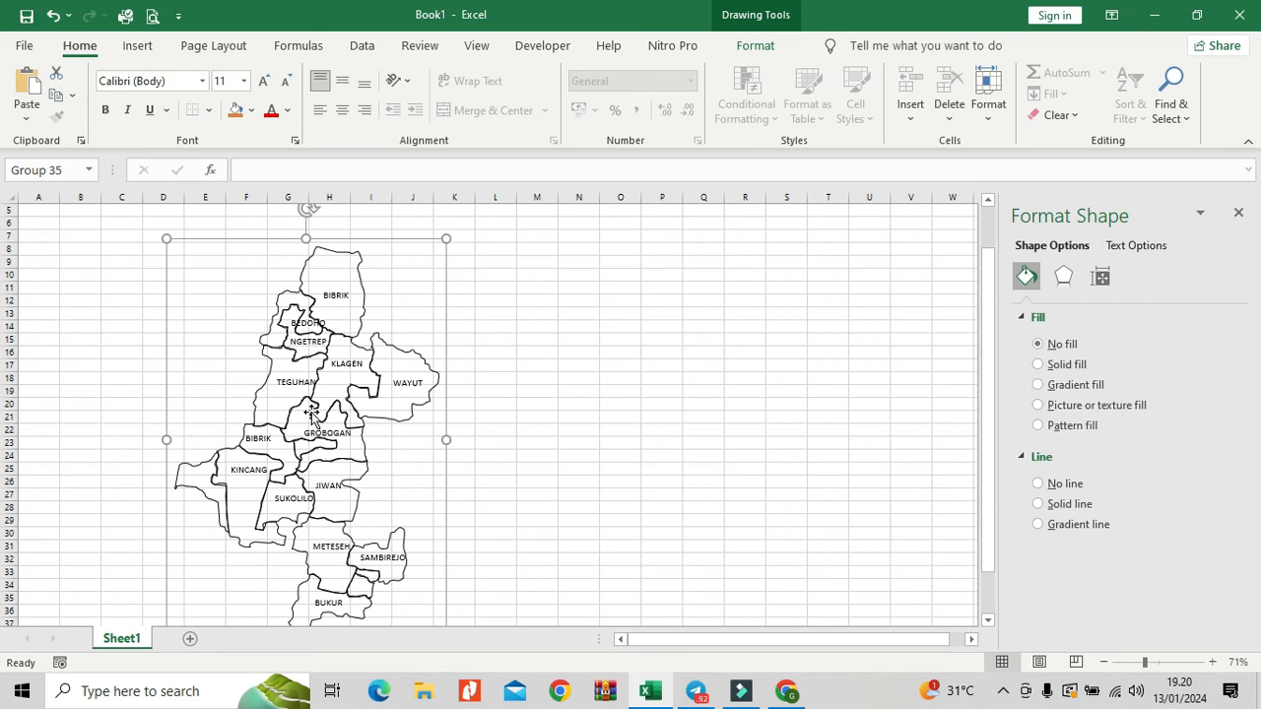
Step: Select the northern Bibrik shape, Wayut and the whole map group in turn to check how the shapes can be selected
click(403, 311)
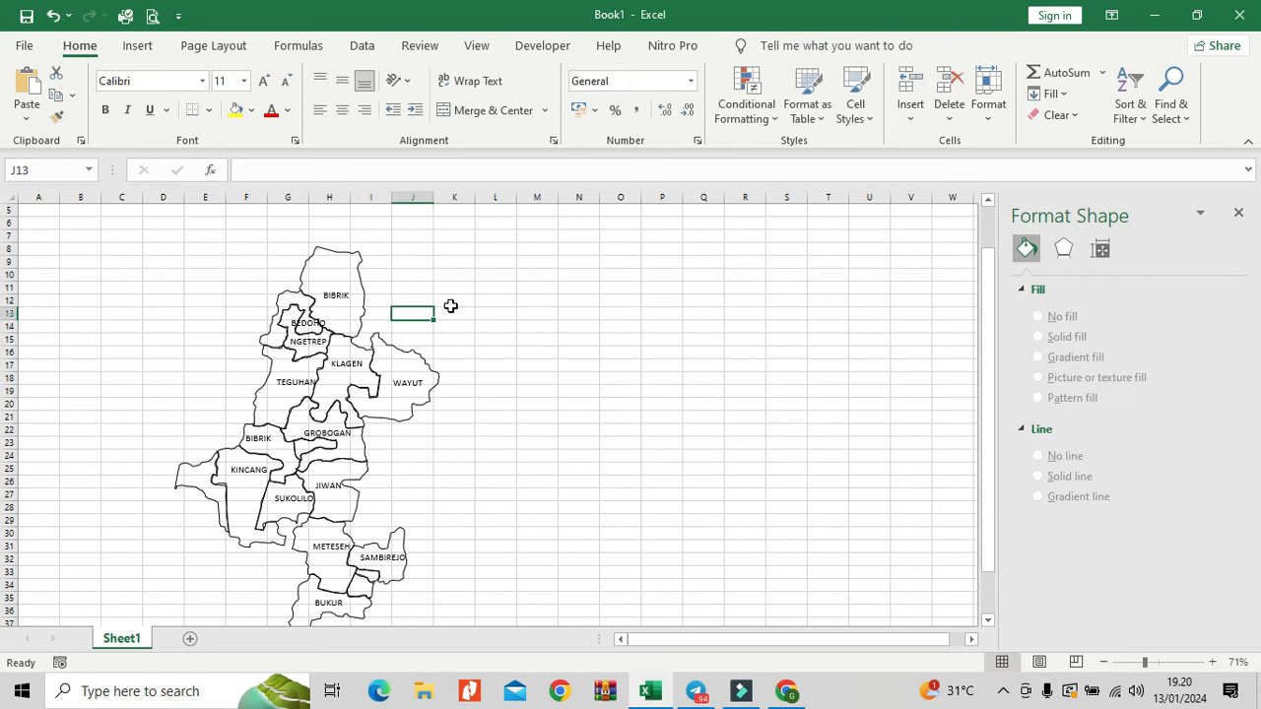
click(354, 294)
click(353, 248)
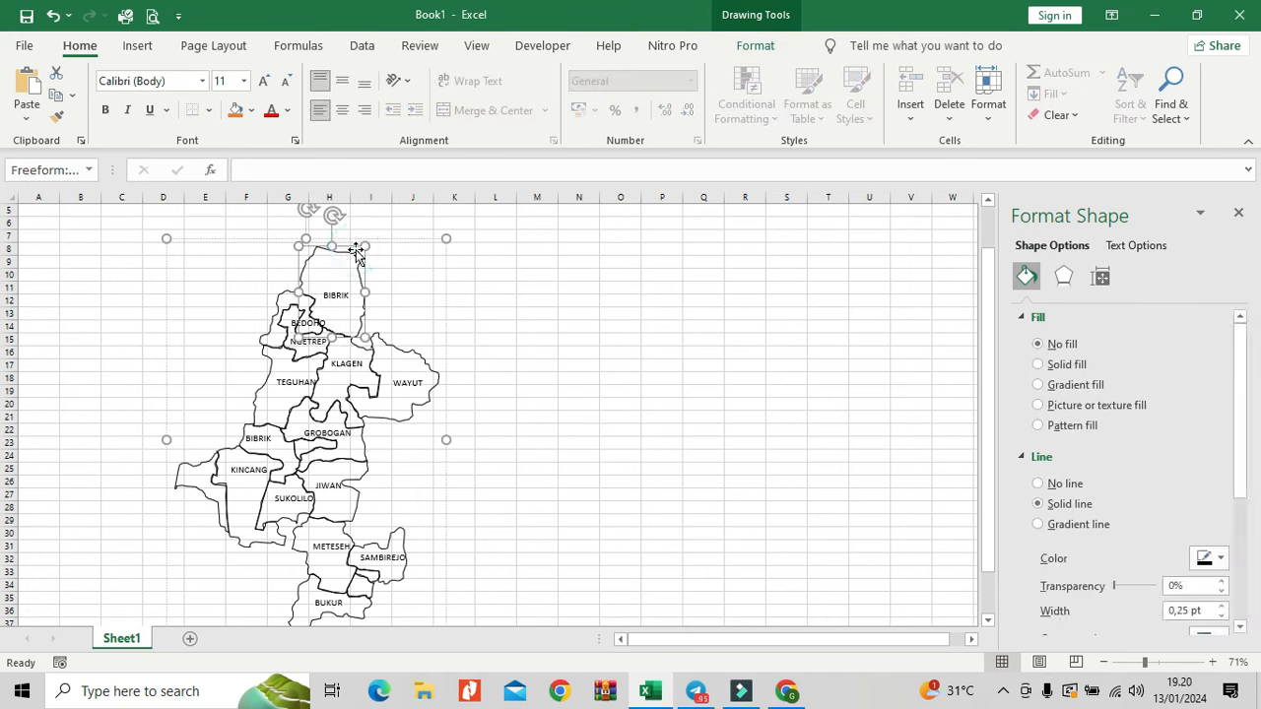
click(408, 353)
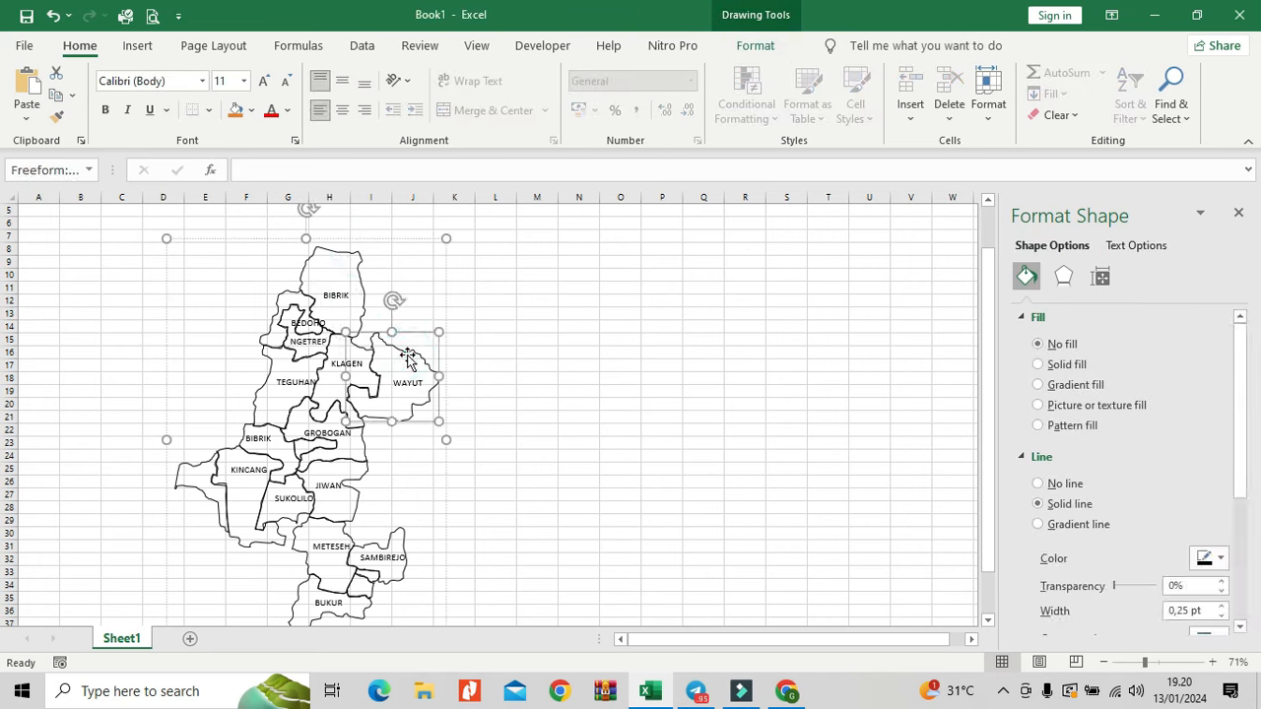
click(538, 251)
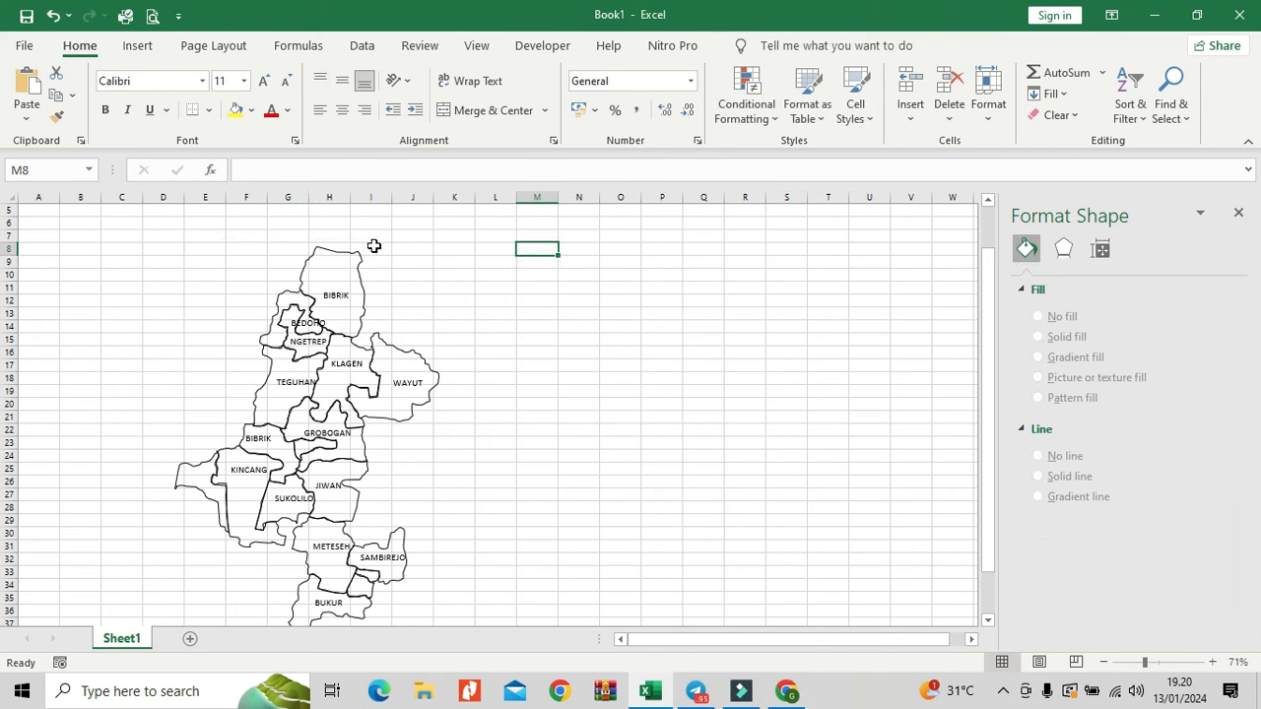
click(340, 255)
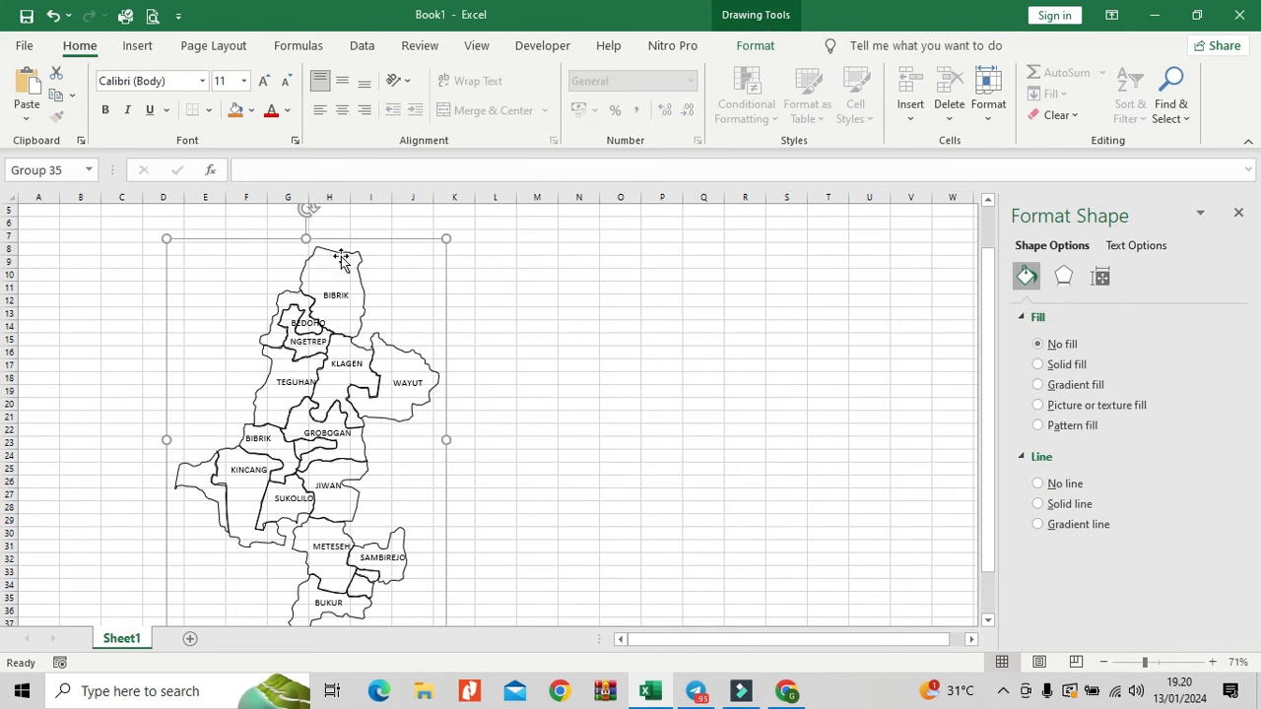
scroll(355, 296, down, 4)
scroll(384, 337, up, 4)
click(601, 309)
Step: Fill the northern Bibrik shape with the gold theme colour
click(357, 268)
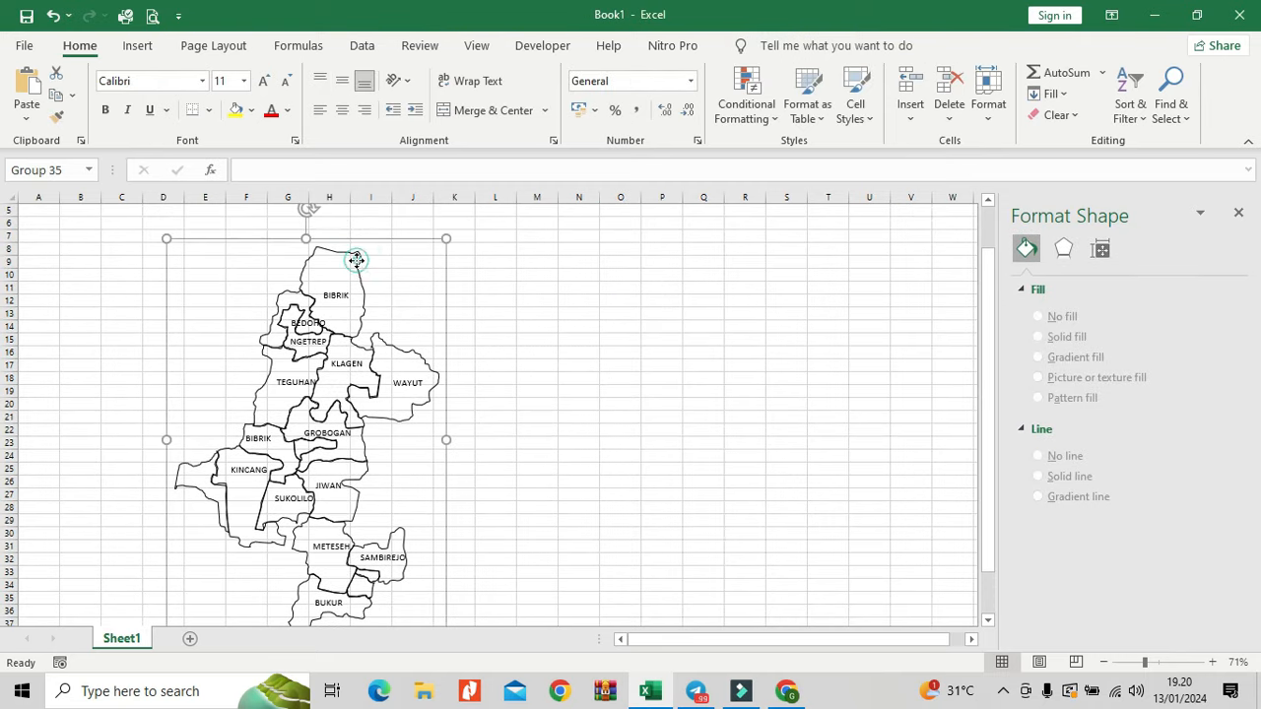
click(350, 256)
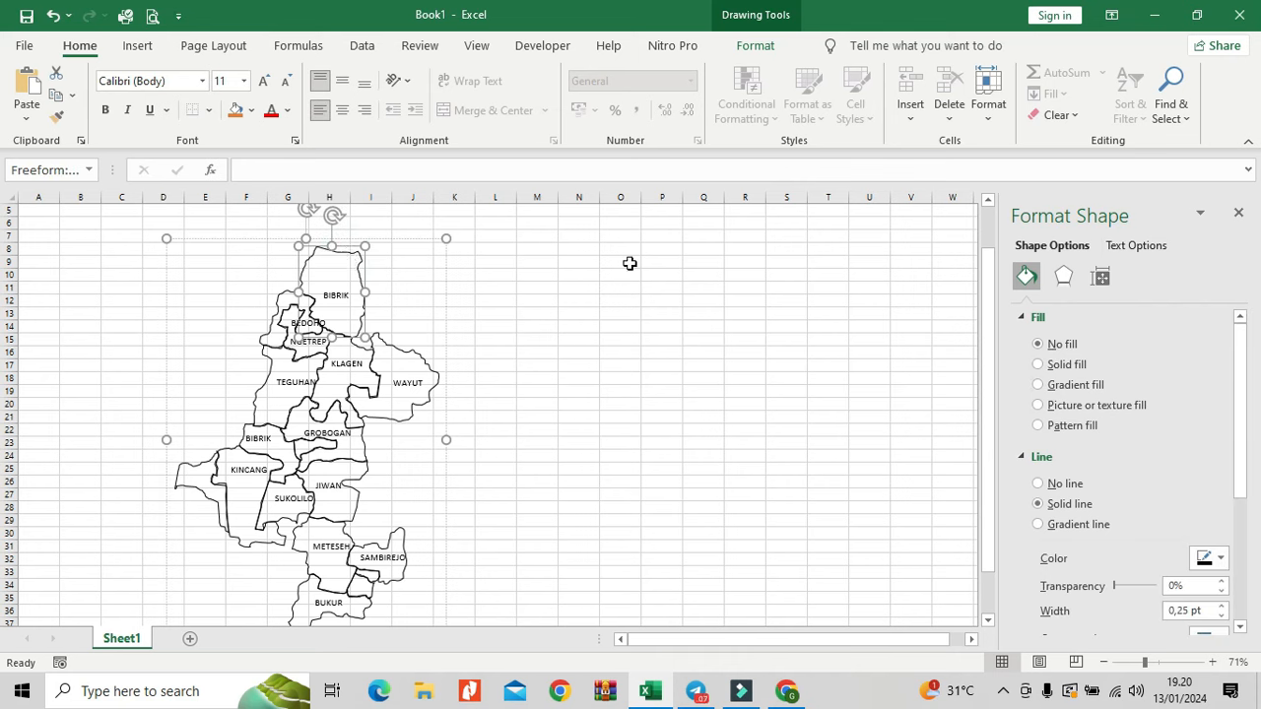
click(252, 111)
click(344, 186)
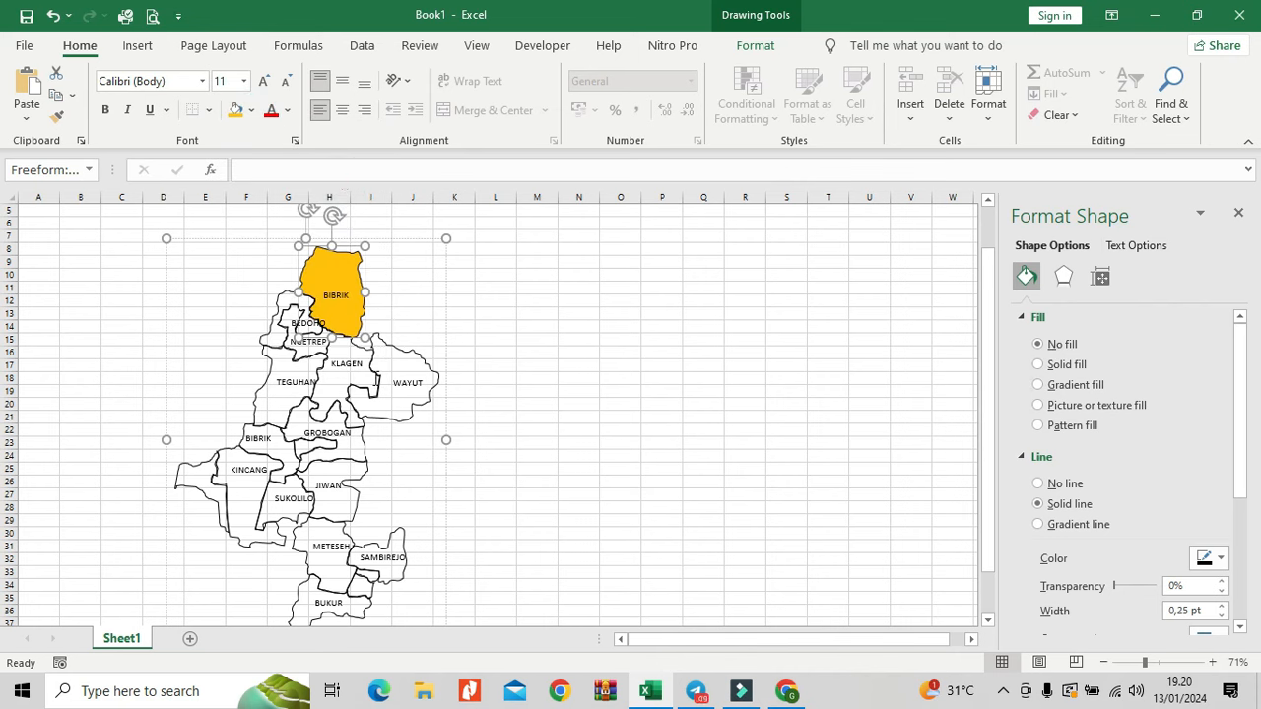
Step: Fill the Klagen shape with the standard purple colour and deselect it
click(365, 357)
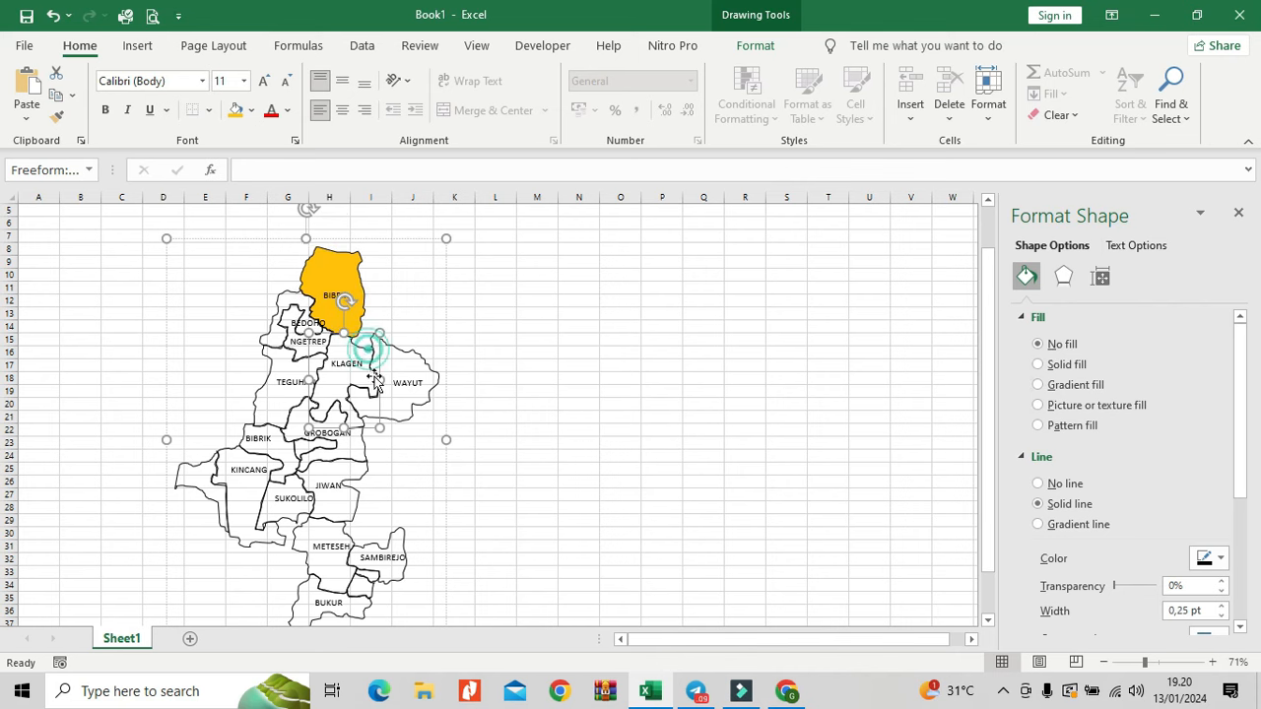
click(251, 110)
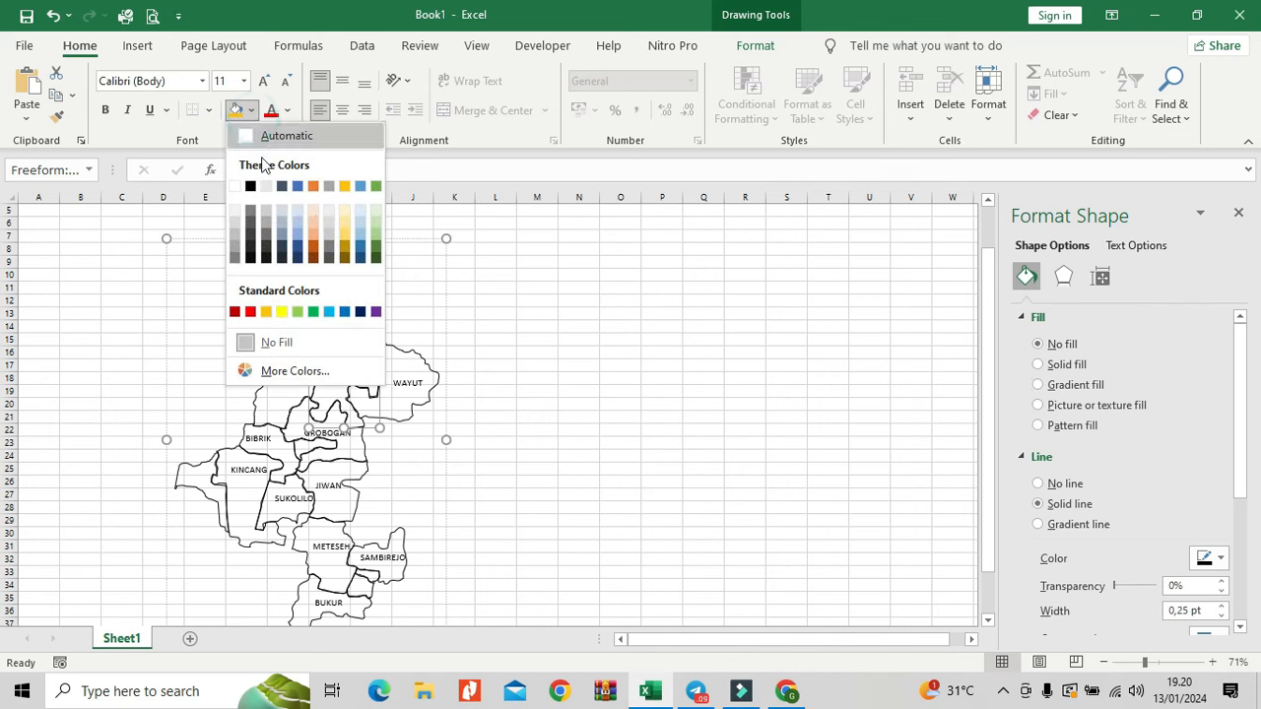
click(375, 311)
click(469, 325)
click(588, 296)
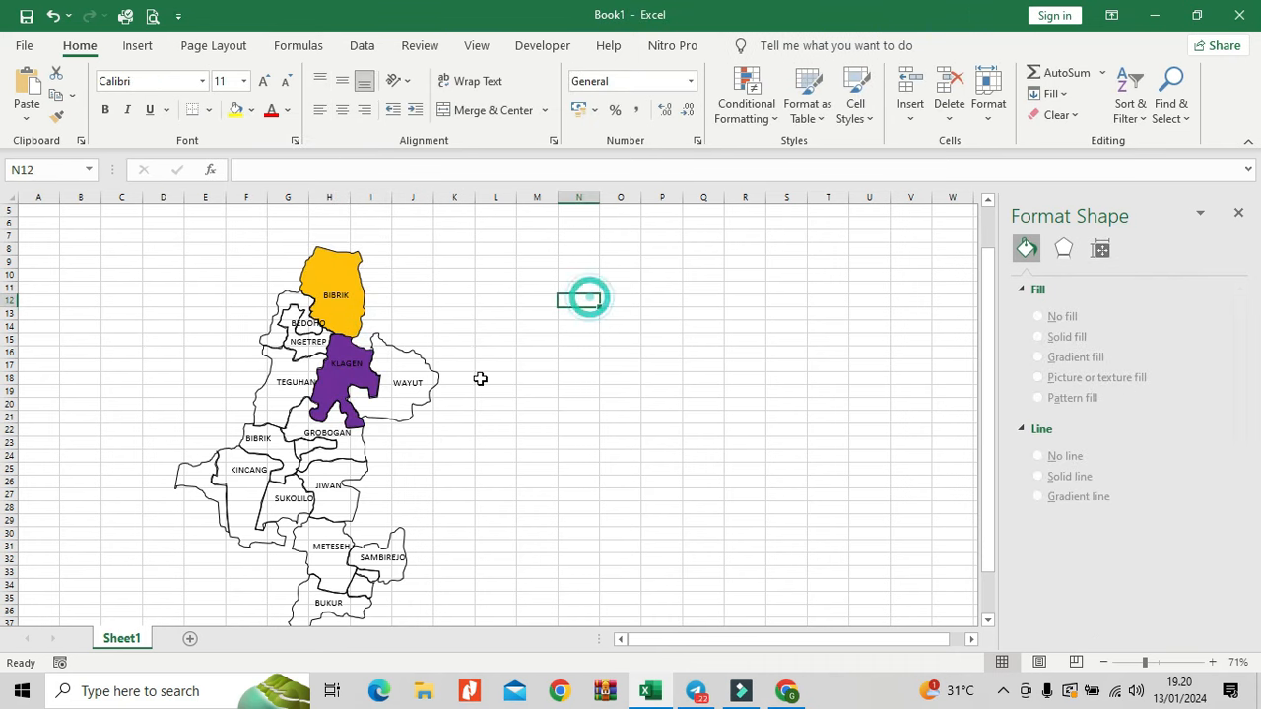
Step: Select the whole map group and view it in full at 70% zoom
scroll(466, 397, down, 1)
click(393, 264)
click(364, 248)
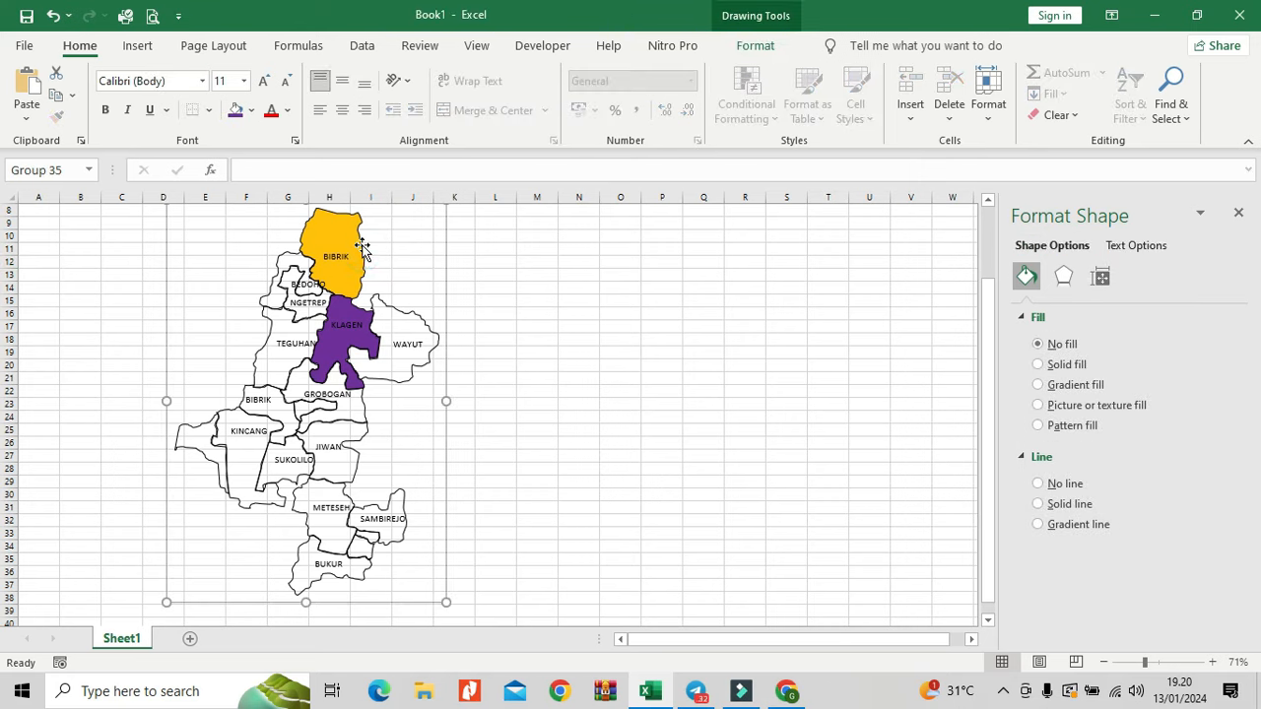
scroll(355, 244, up, 1)
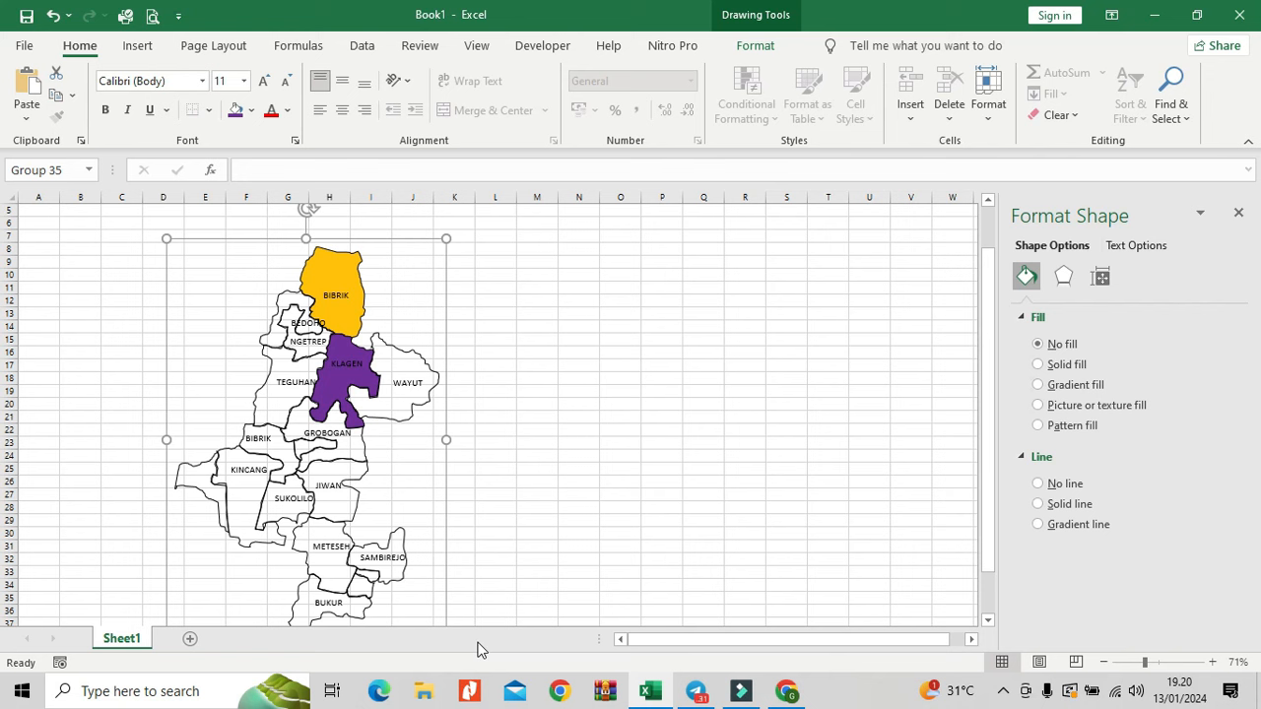
click(1104, 662)
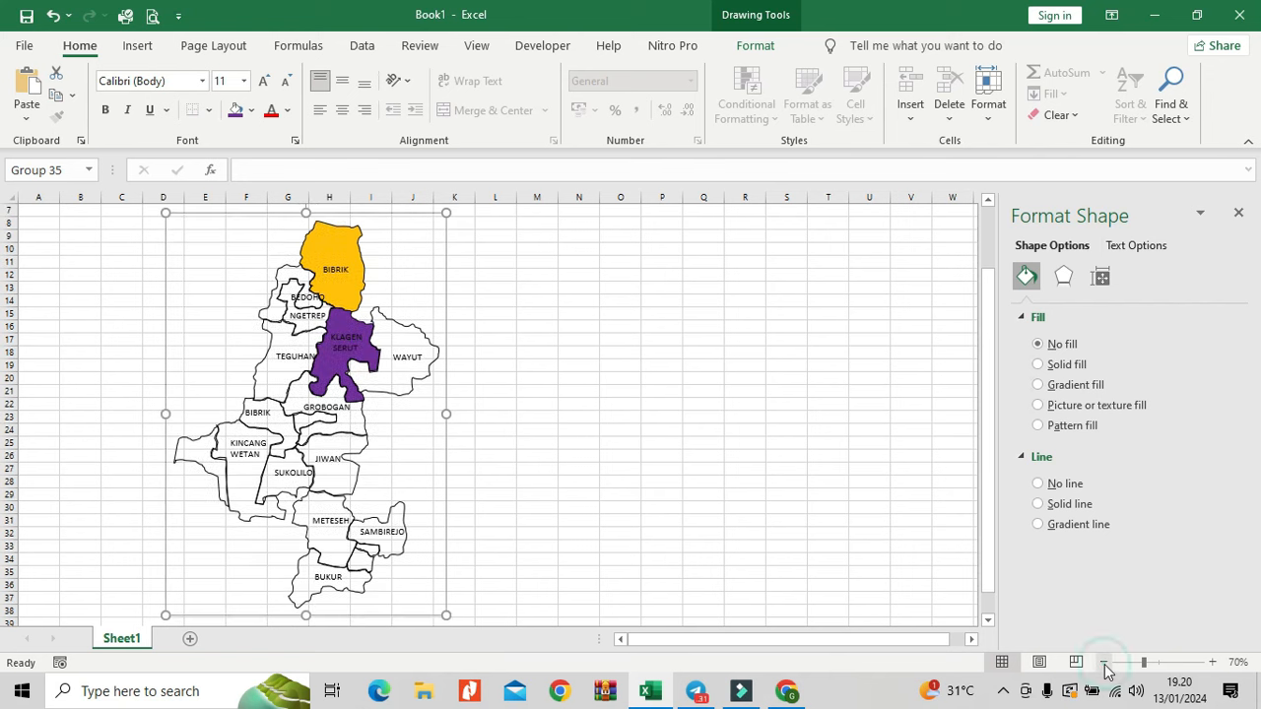
Step: Draw a rectangle about 18.26 cm high and 13.23 cm wide around the whole map and remove its fill
click(1104, 663)
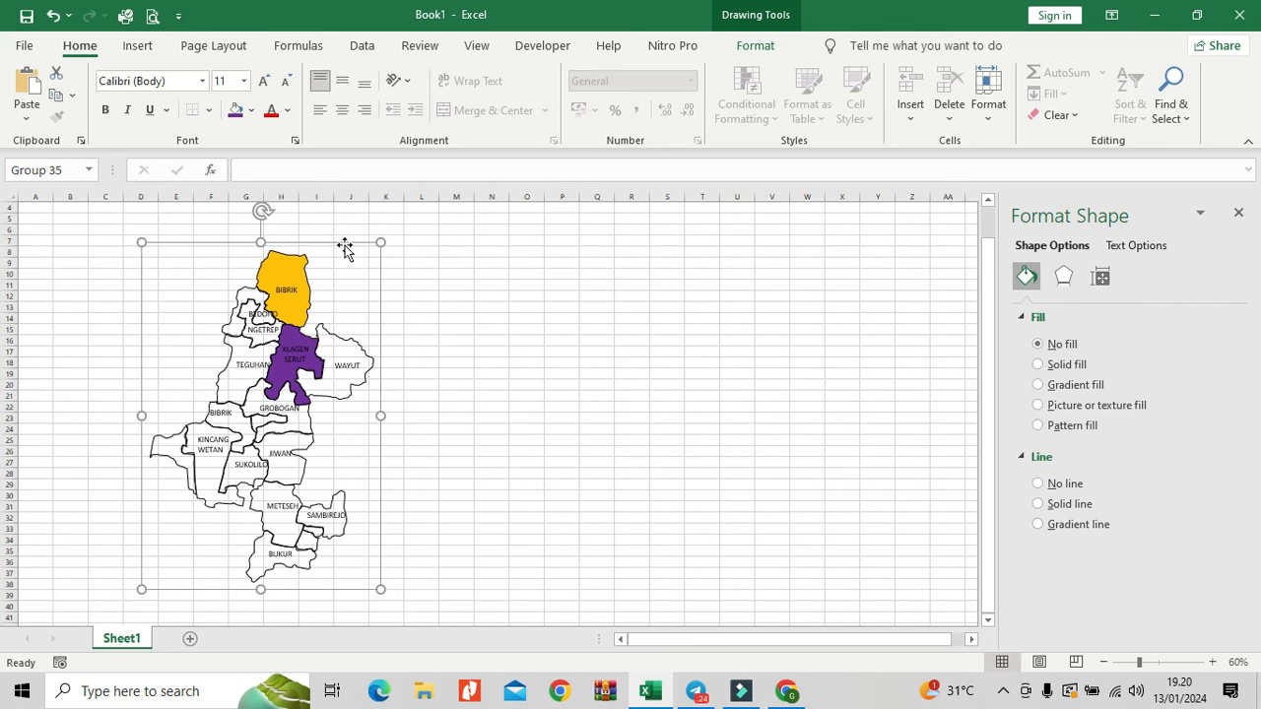
click(137, 47)
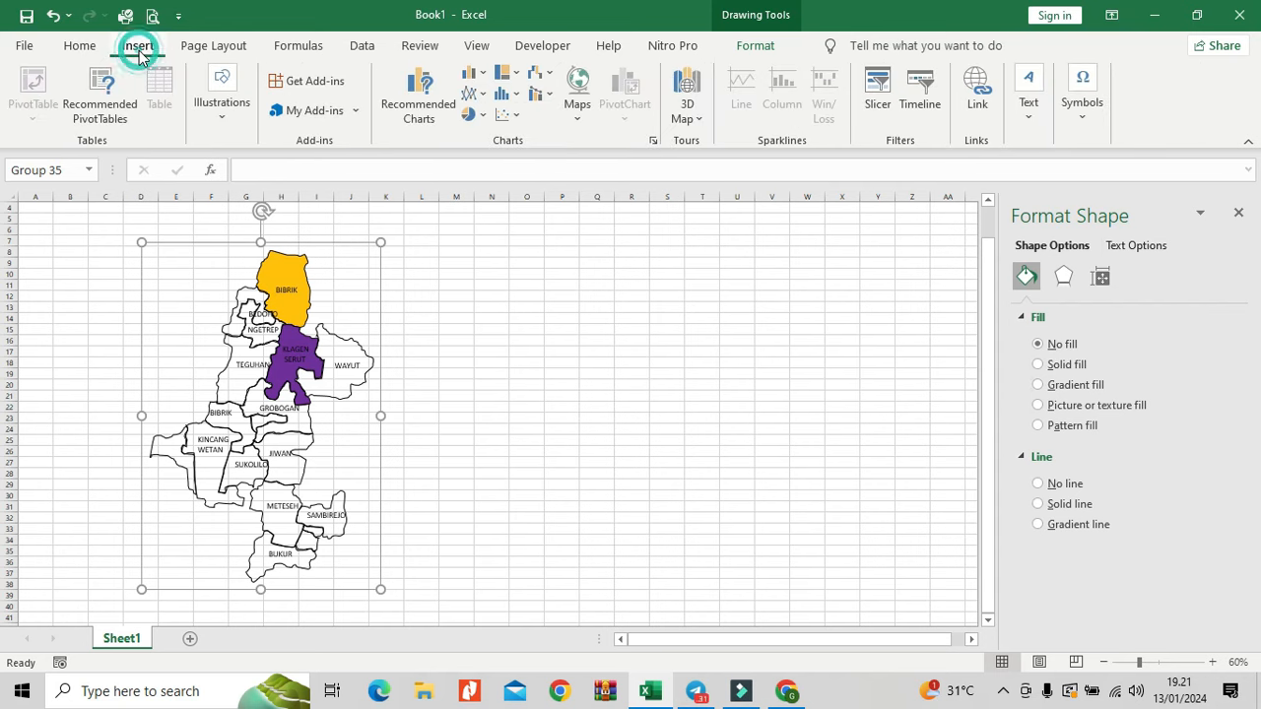
click(223, 110)
click(262, 181)
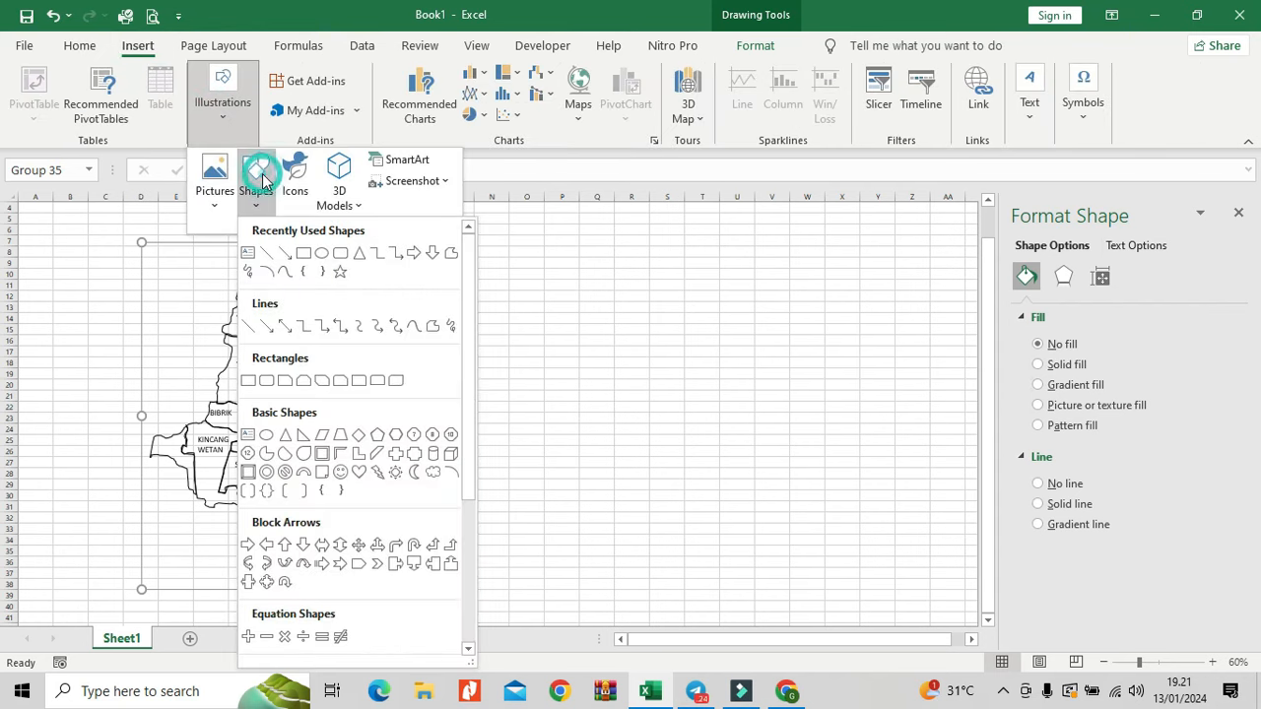
click(306, 251)
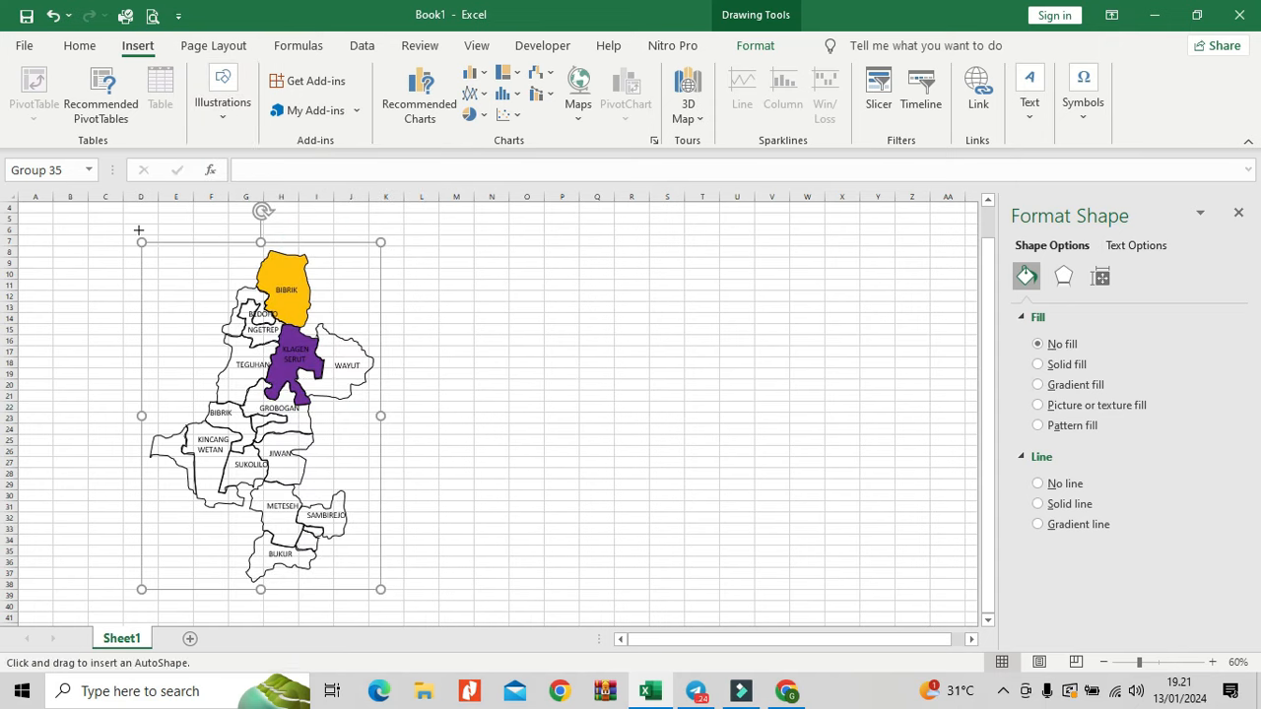
drag(138, 215, 415, 596)
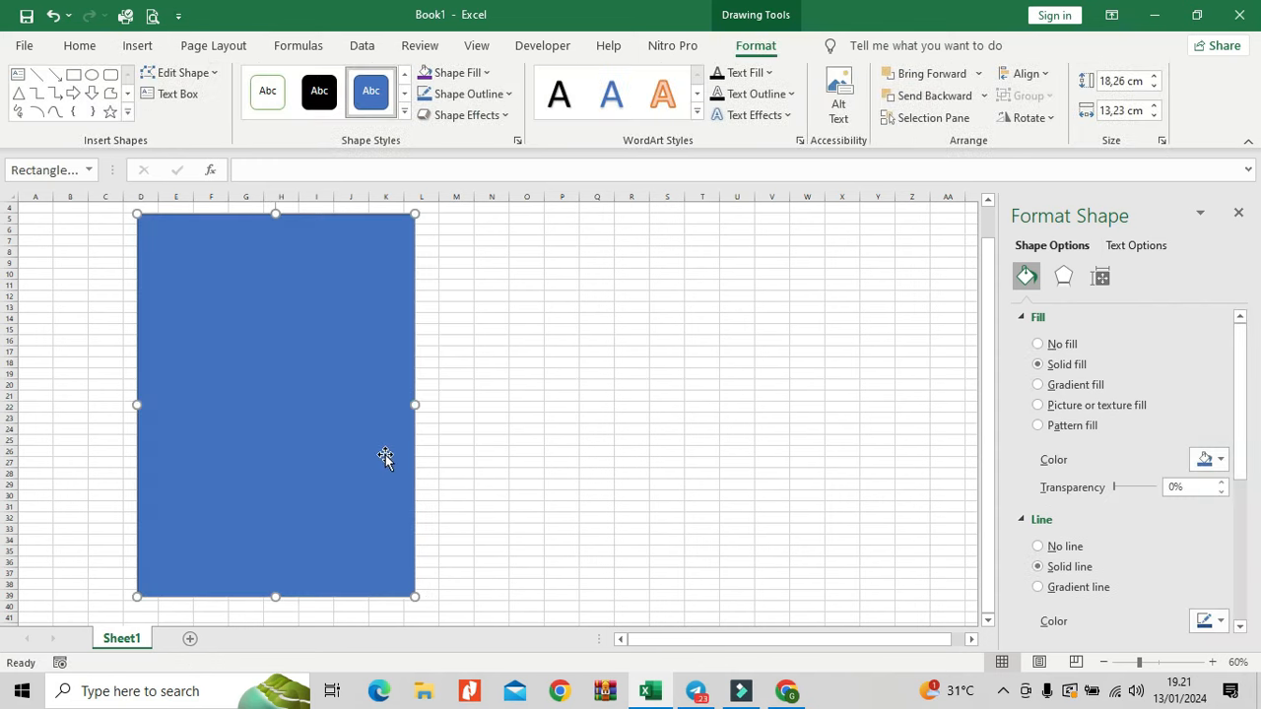
click(1038, 344)
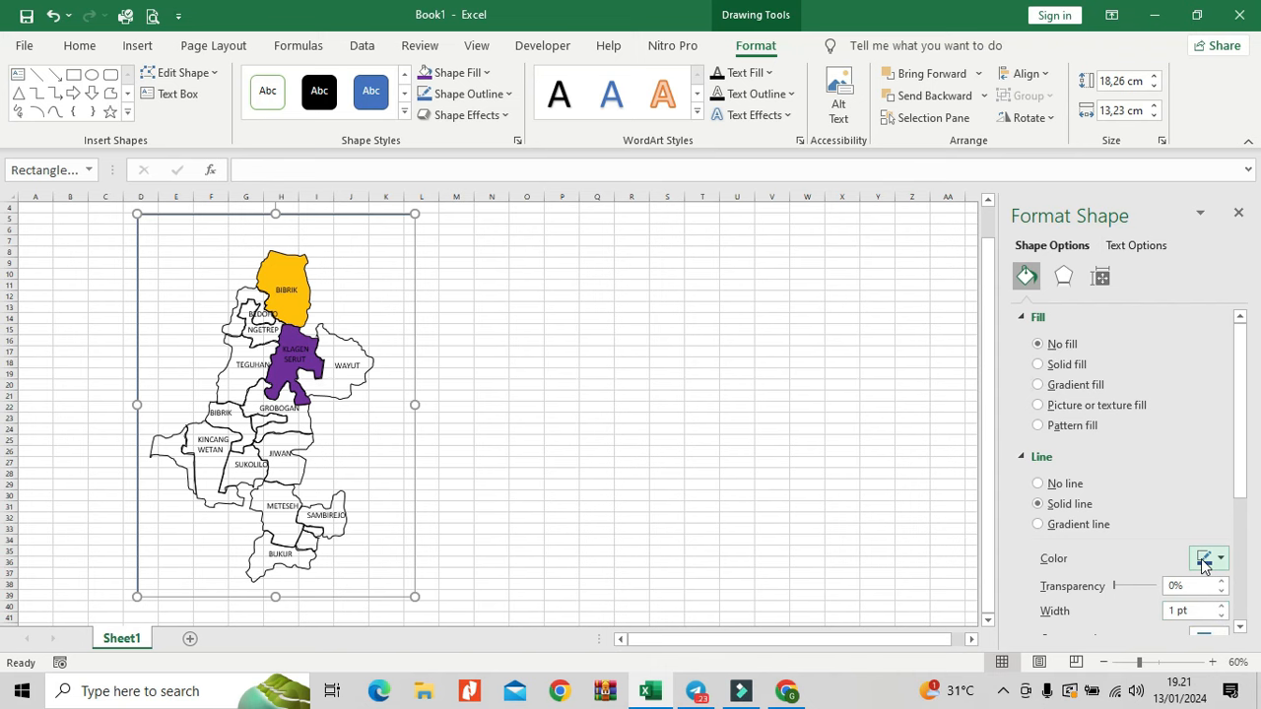
Step: Give the rectangular frame's outline the double compound line type
click(1239, 628)
click(1239, 628)
click(1239, 627)
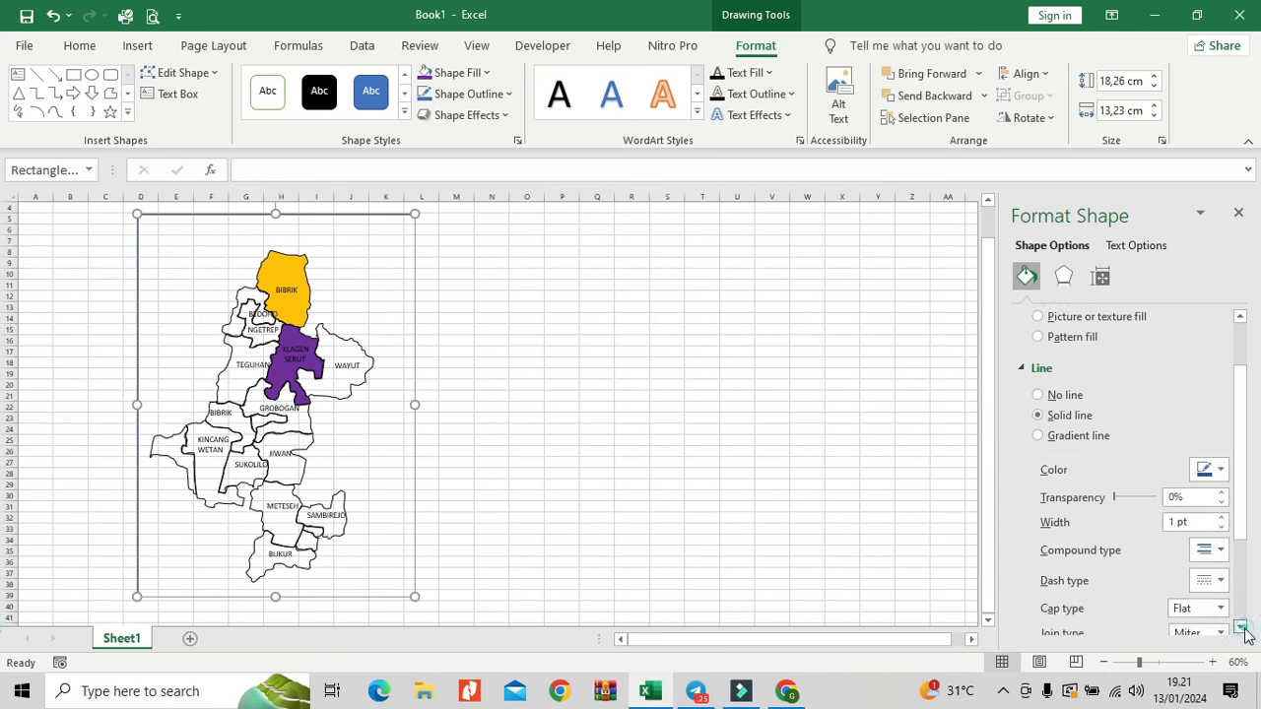
click(1218, 549)
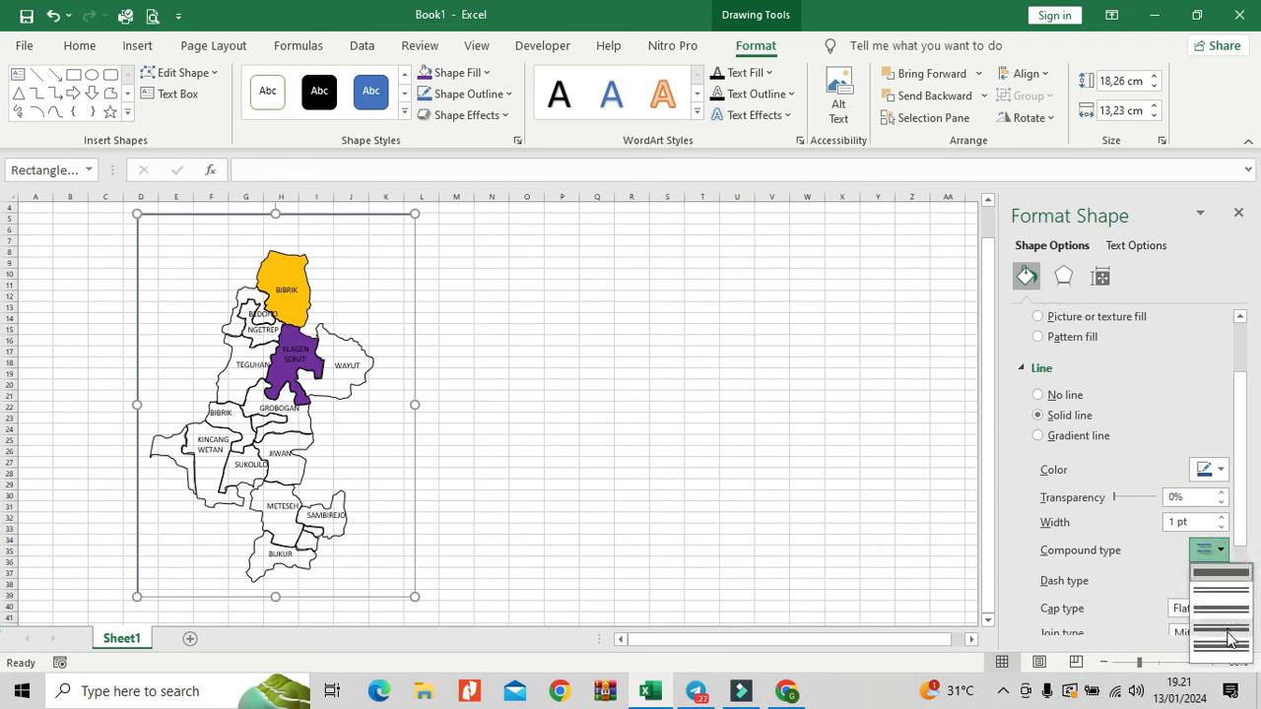
click(1229, 597)
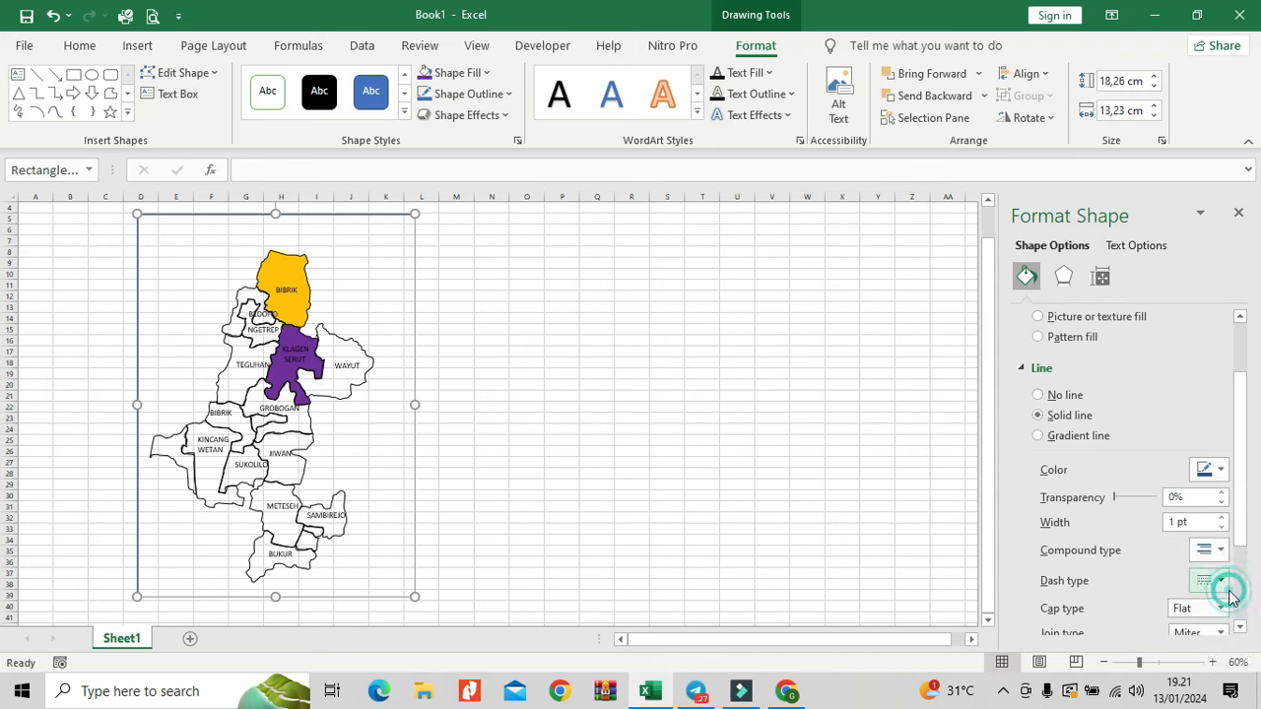
Step: Set the frame's outline width to 3.5 pt and its colour to black, leaving the frame deselected
click(1222, 518)
click(1222, 518)
click(1222, 518)
click(1223, 518)
click(1223, 518)
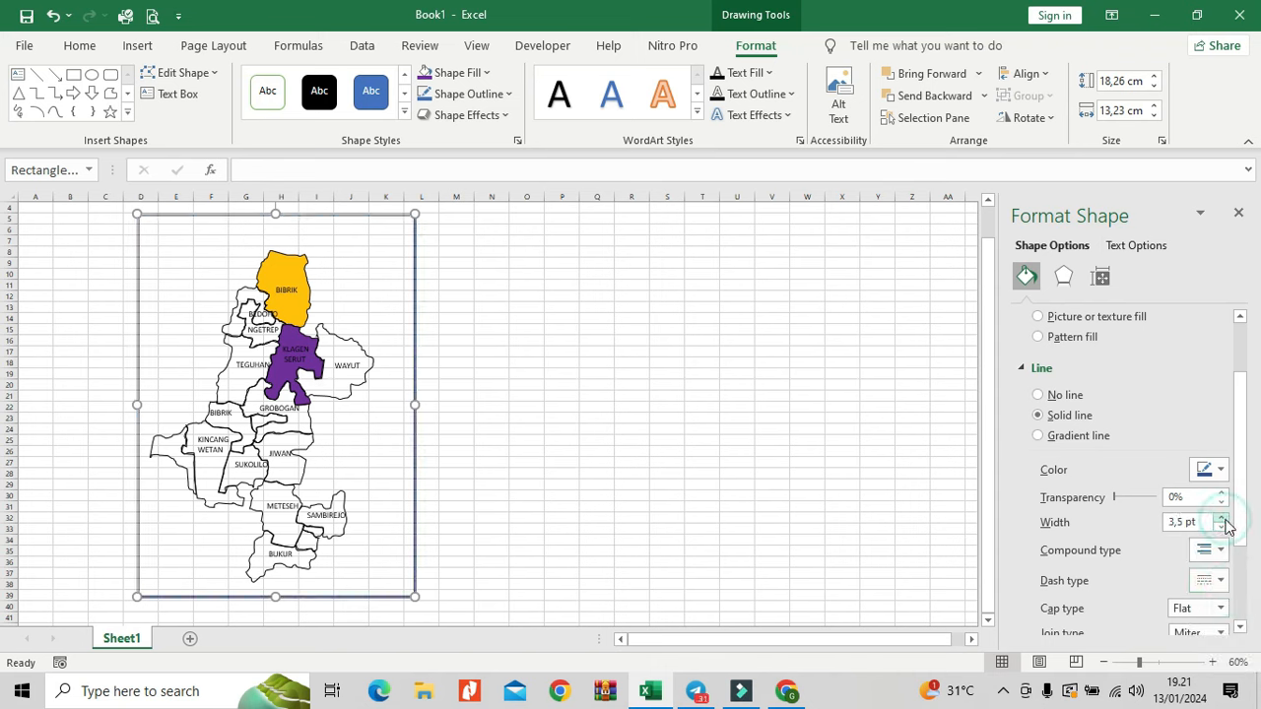
click(1218, 471)
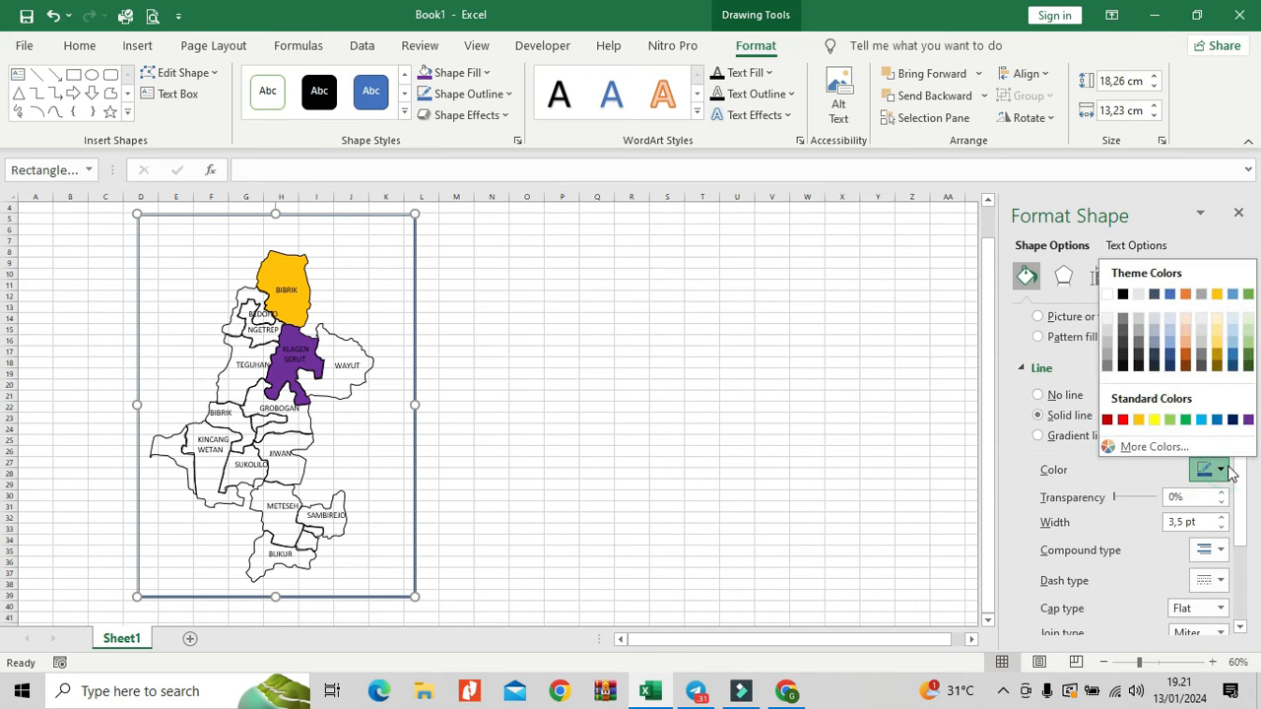
click(1120, 295)
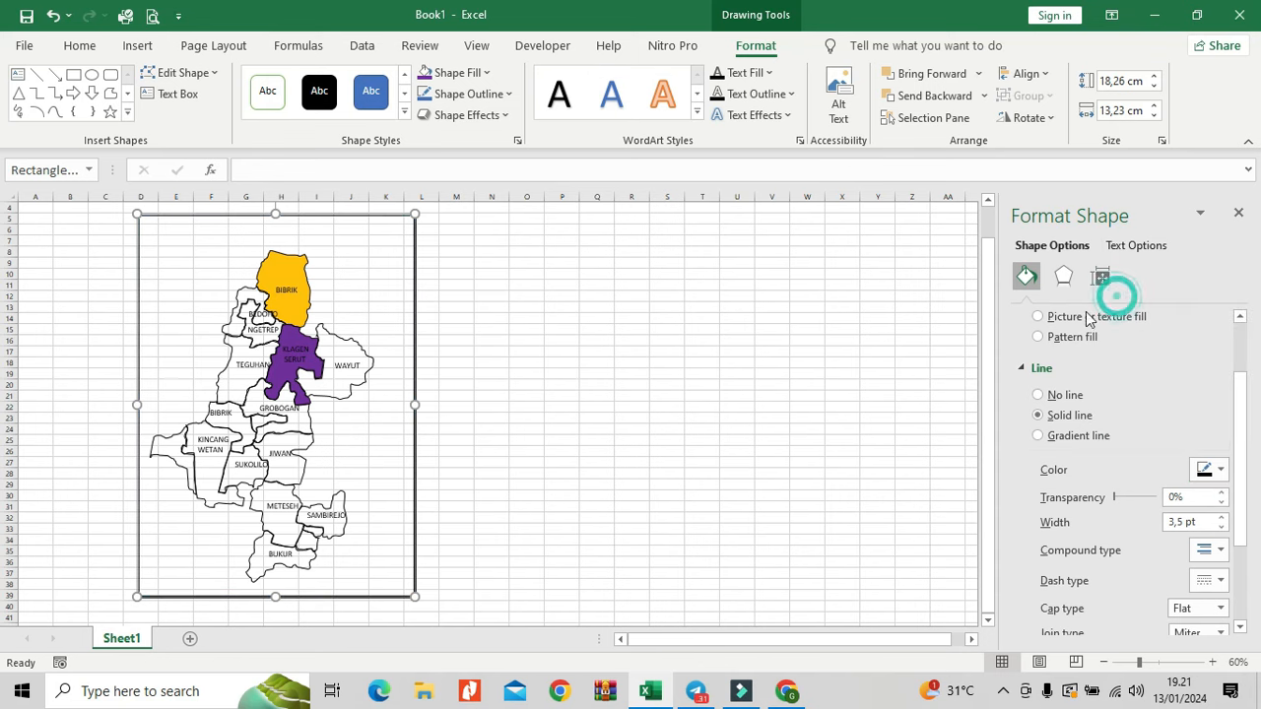
click(526, 362)
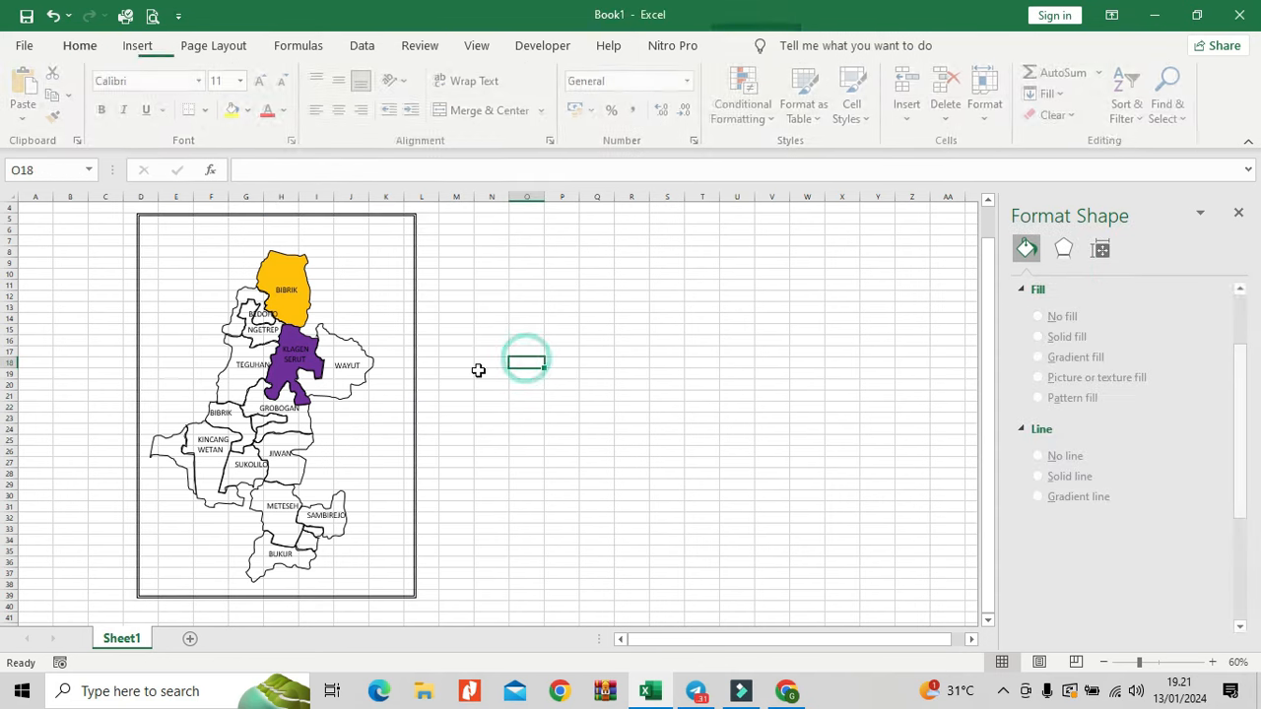
Step: Group the rectangular frame together with the map group and deselect the result
click(379, 212)
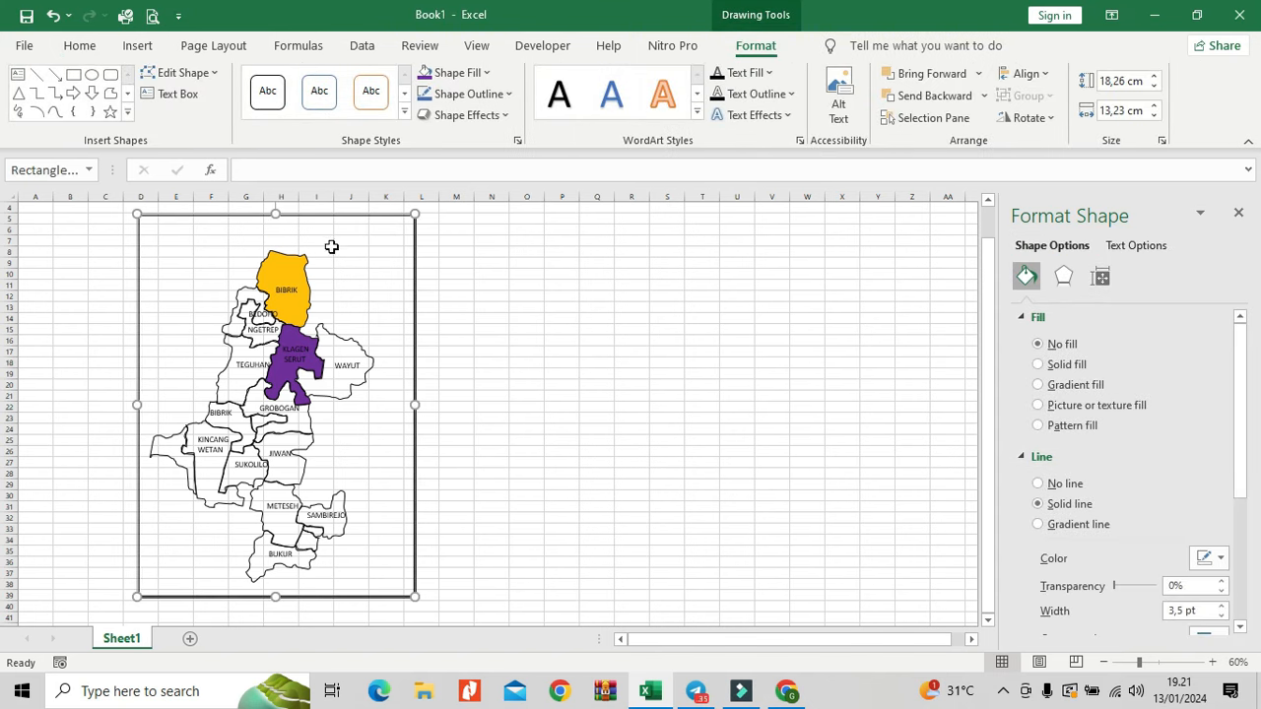
click(457, 251)
click(411, 218)
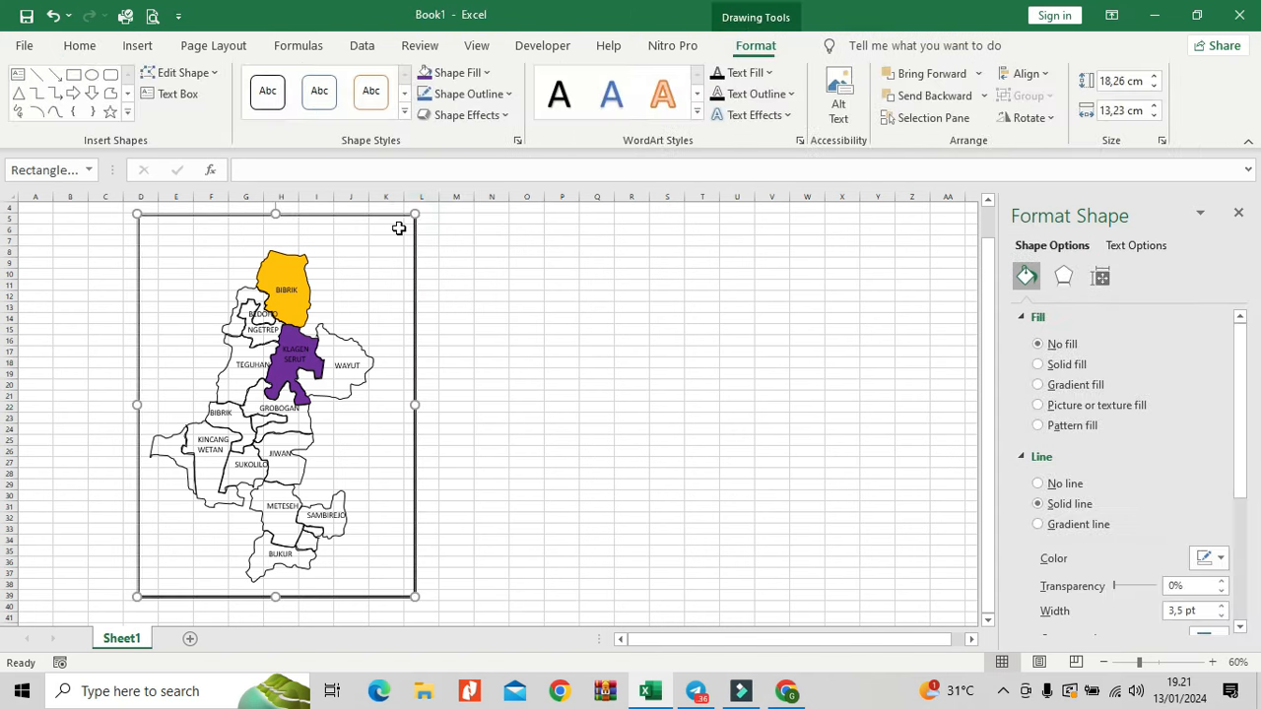
ctrl+click(298, 274)
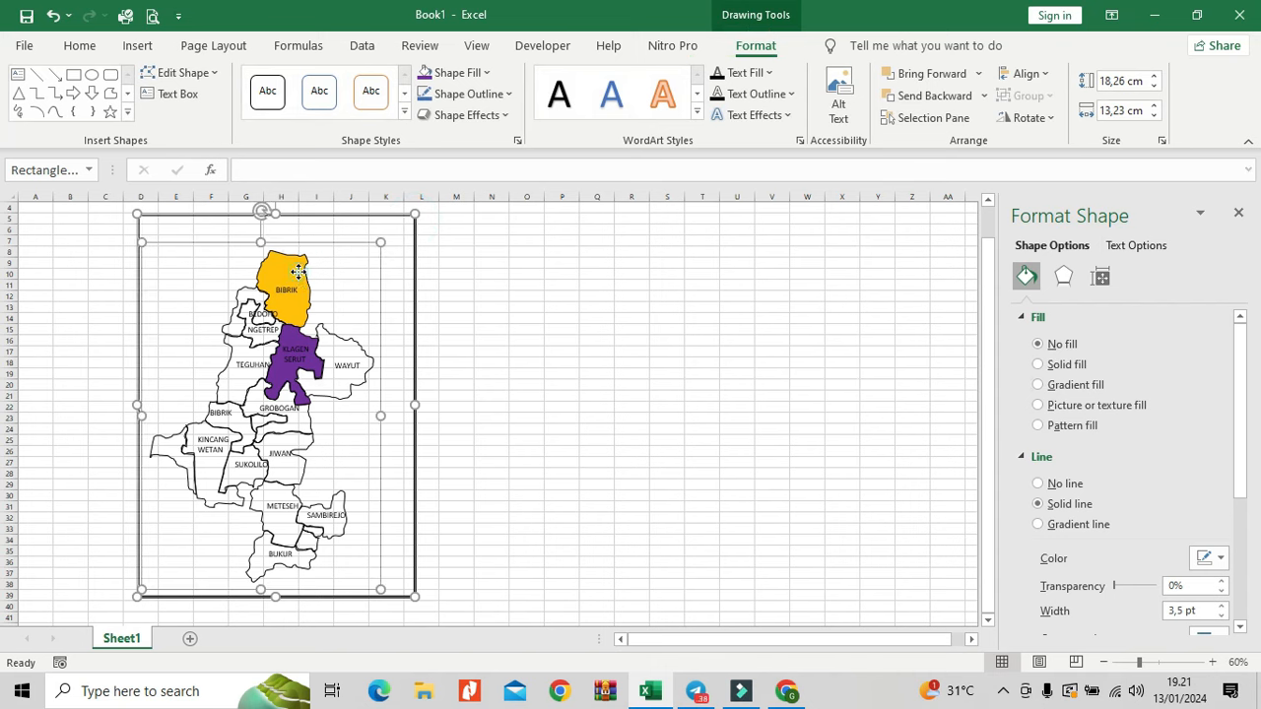
right_click(298, 274)
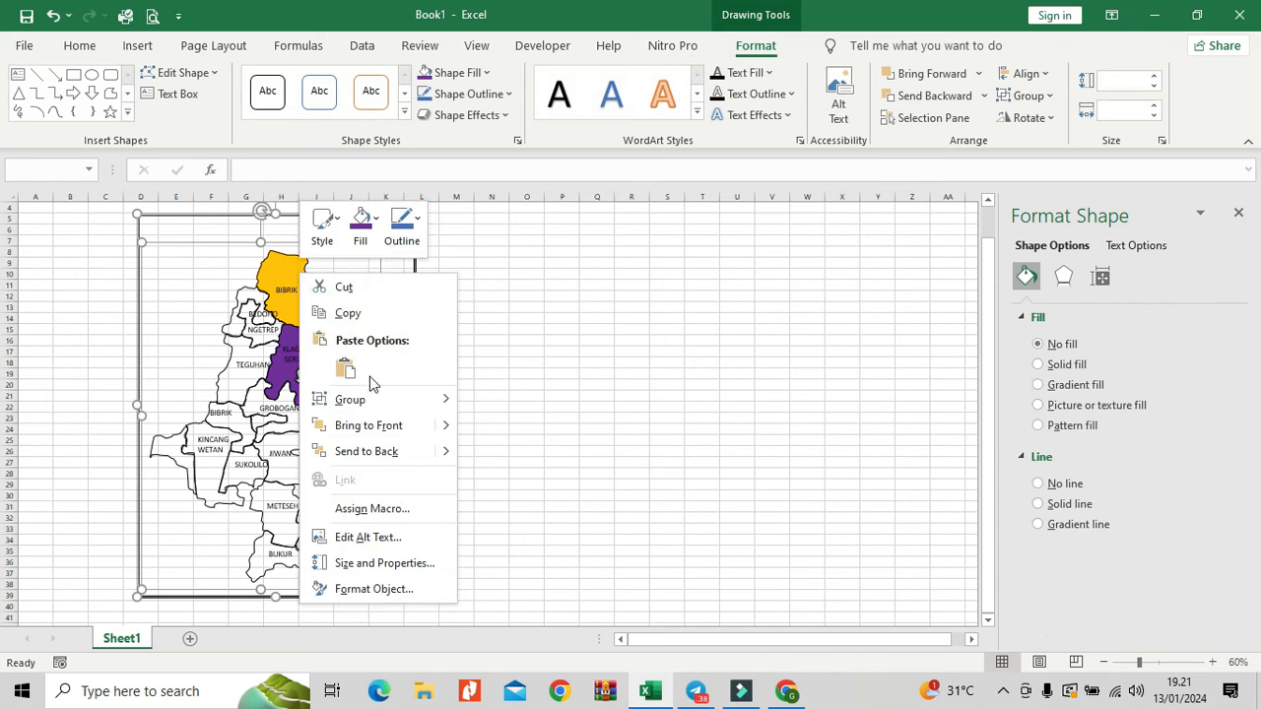
mouse_move(372, 400)
click(507, 403)
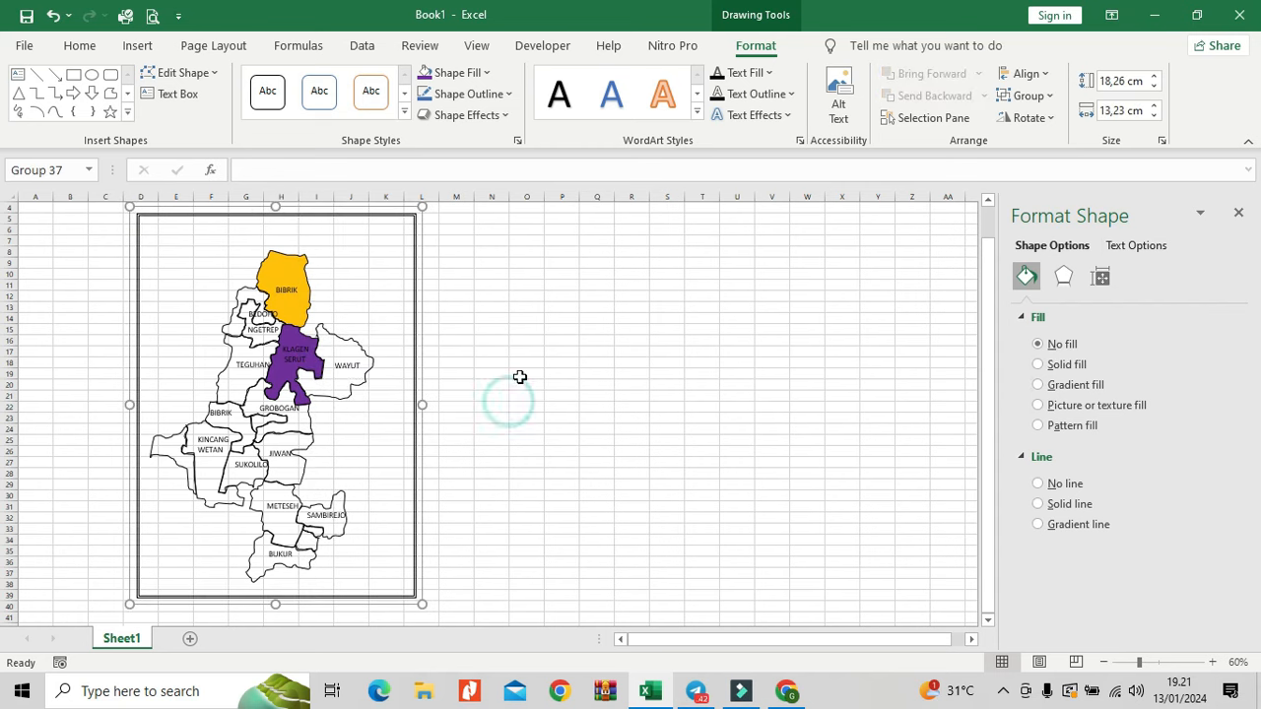
click(524, 331)
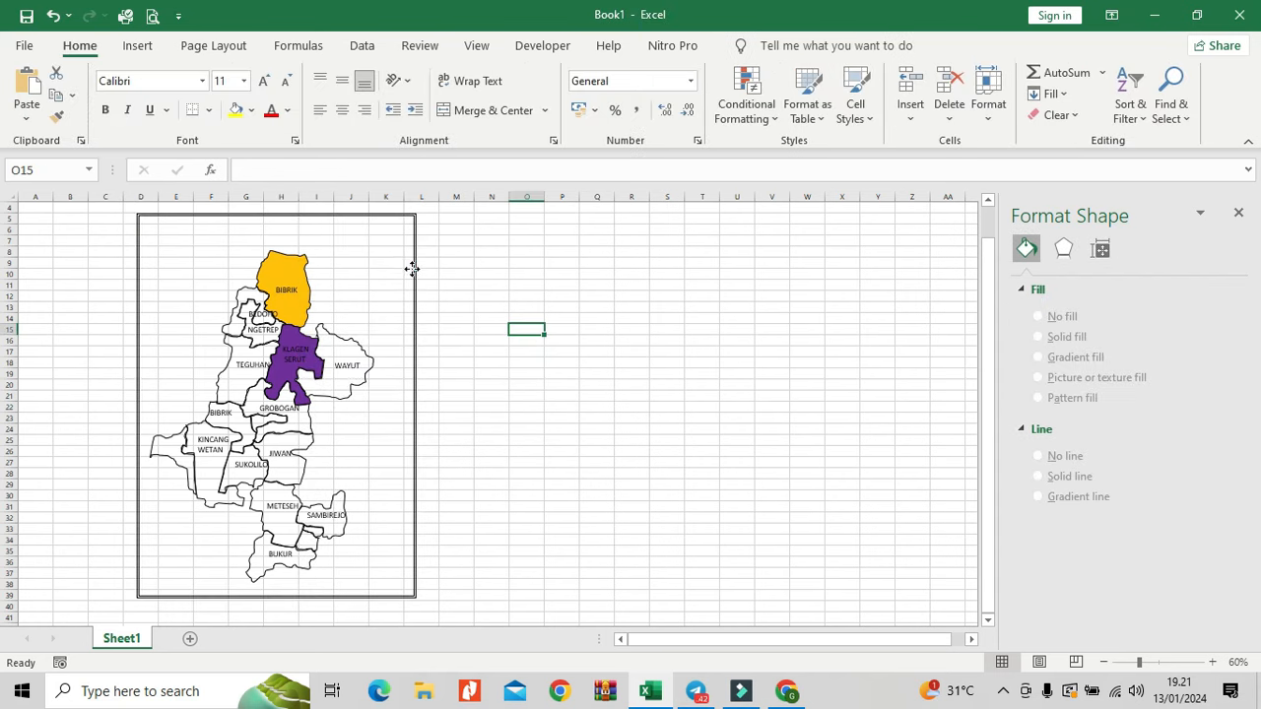
Step: Start inserting a picture from this device and open the peta folder on Local Disk (D:)
click(409, 274)
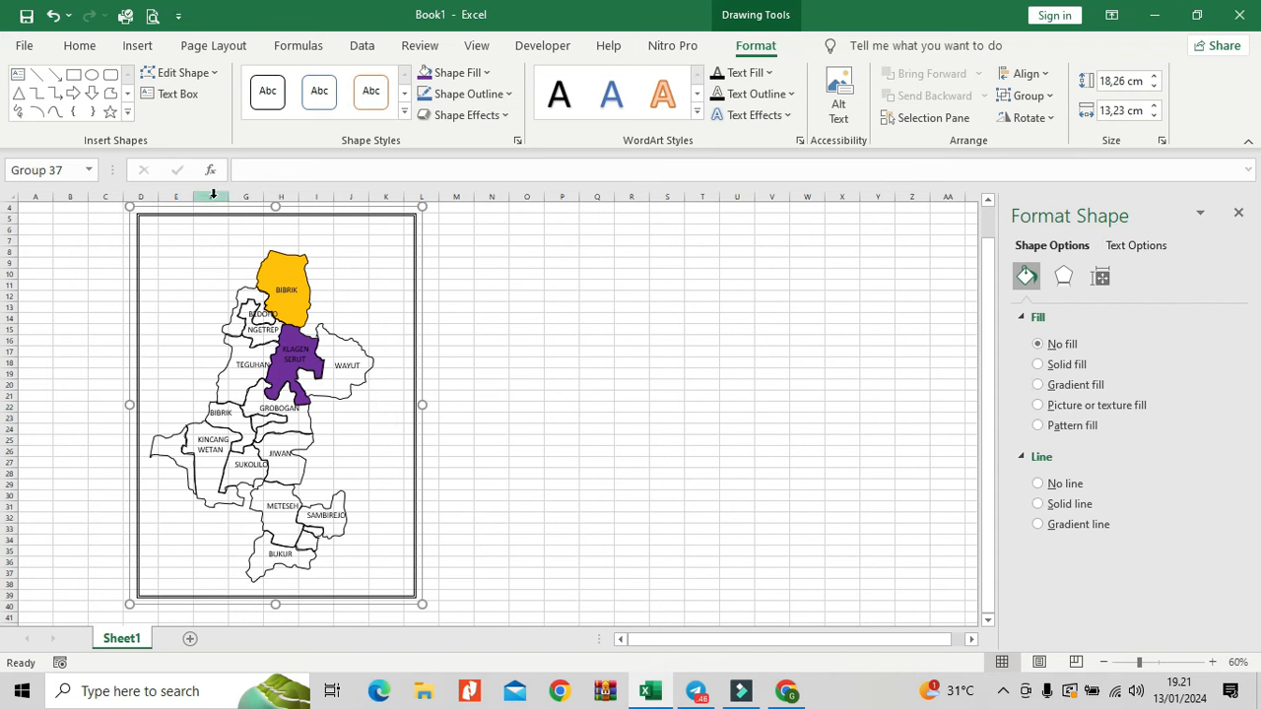
click(144, 46)
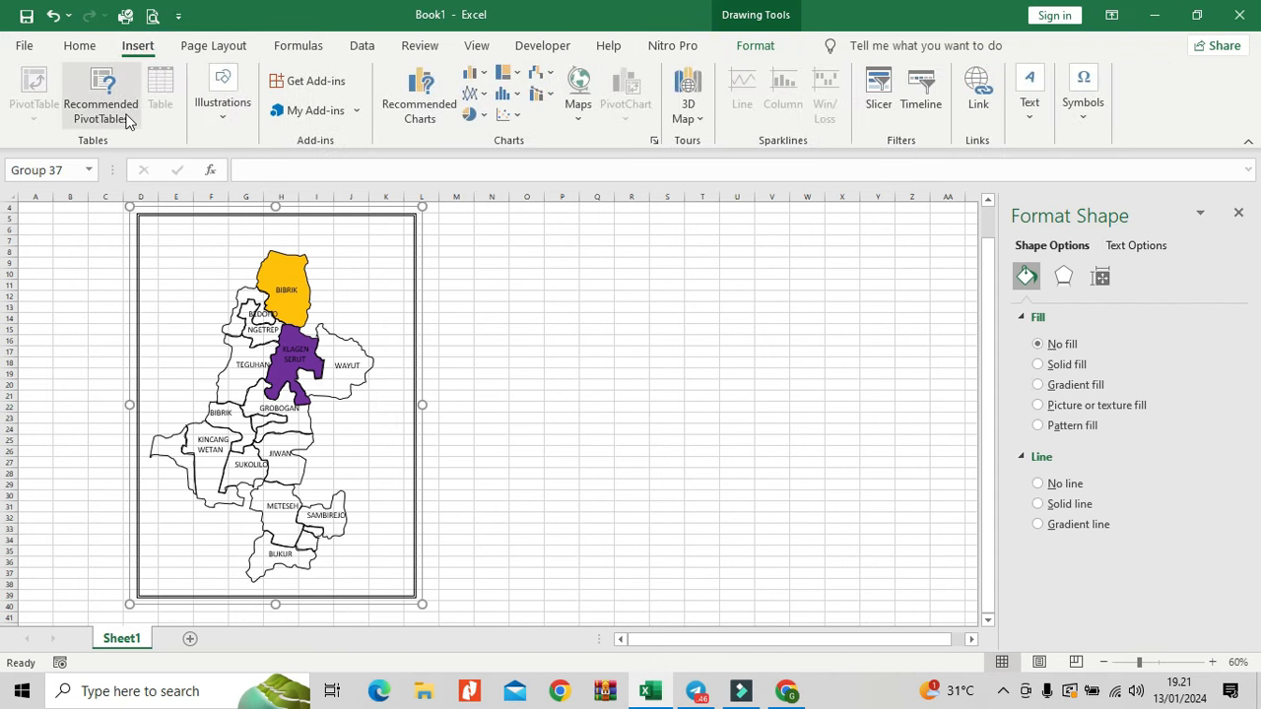
click(218, 103)
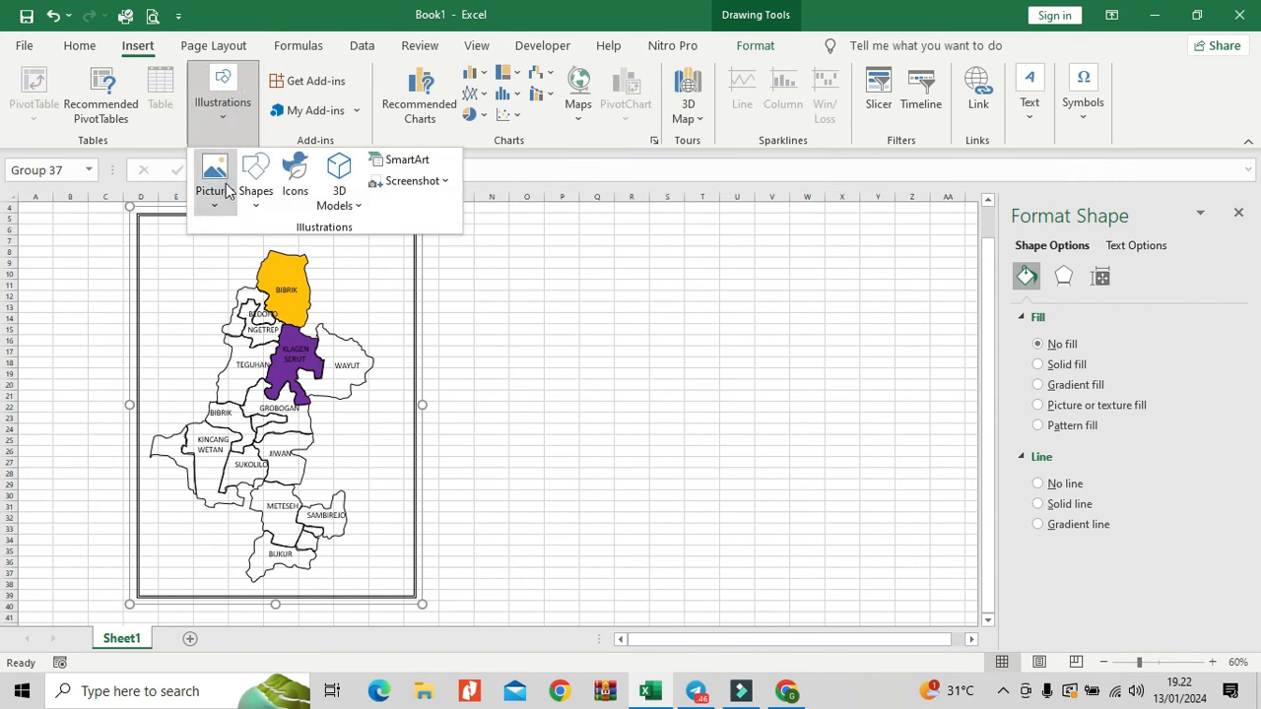
click(217, 187)
click(258, 258)
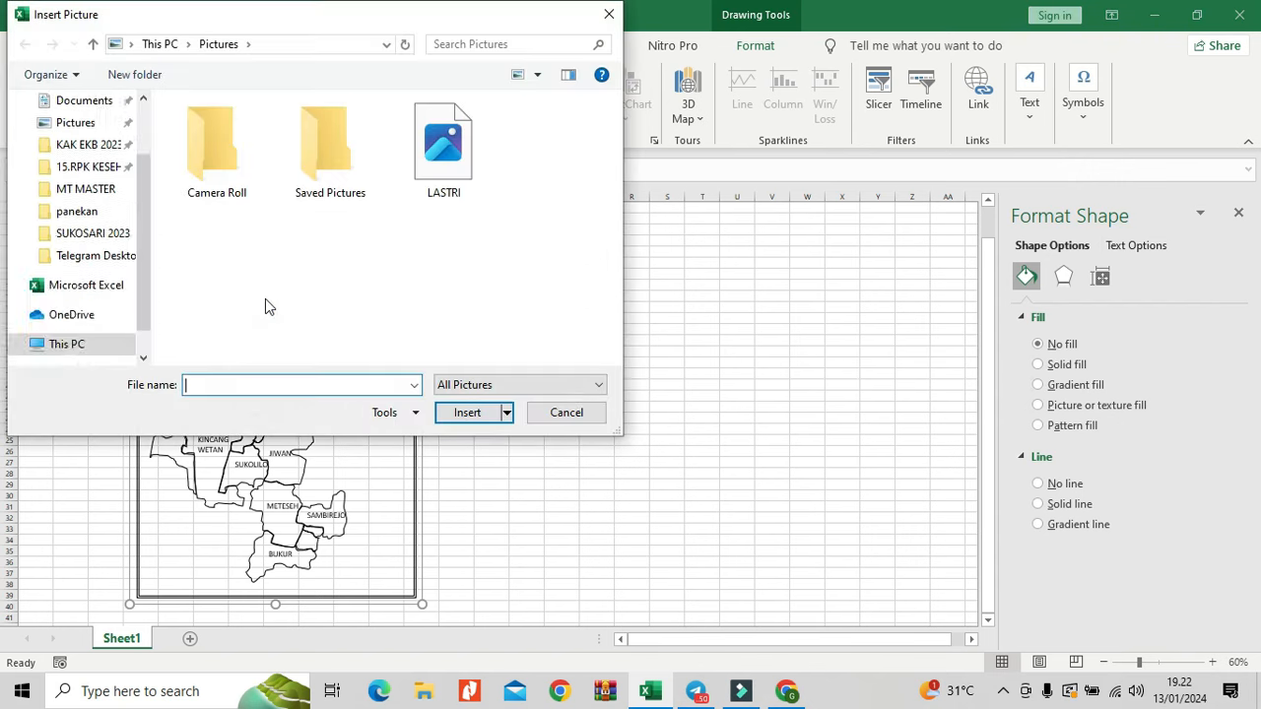
click(123, 307)
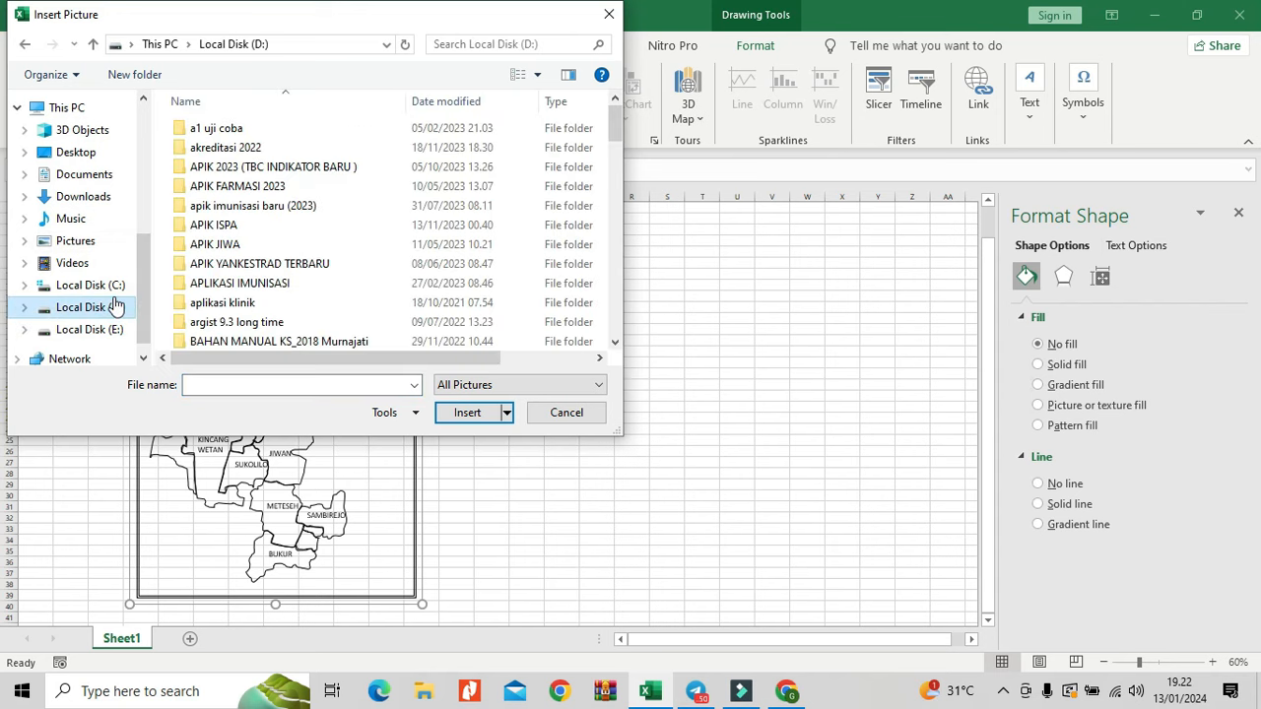
scroll(275, 271, down, 3)
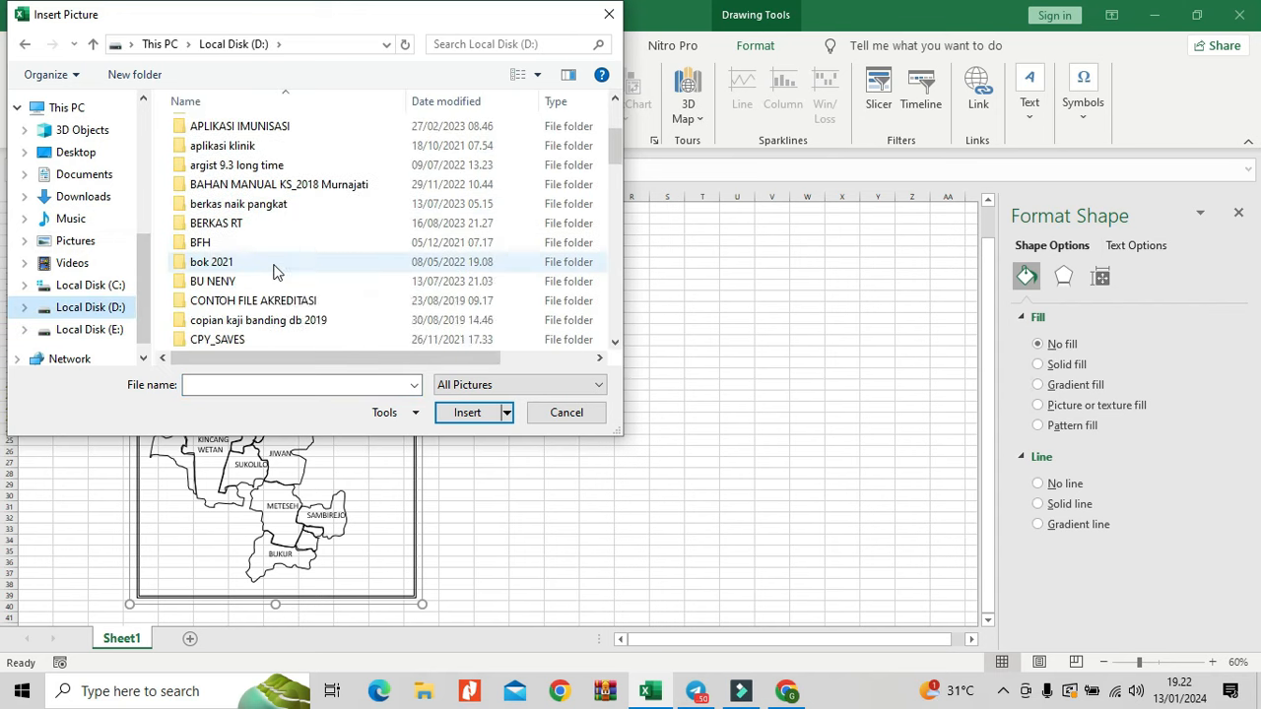
scroll(274, 271, down, 9)
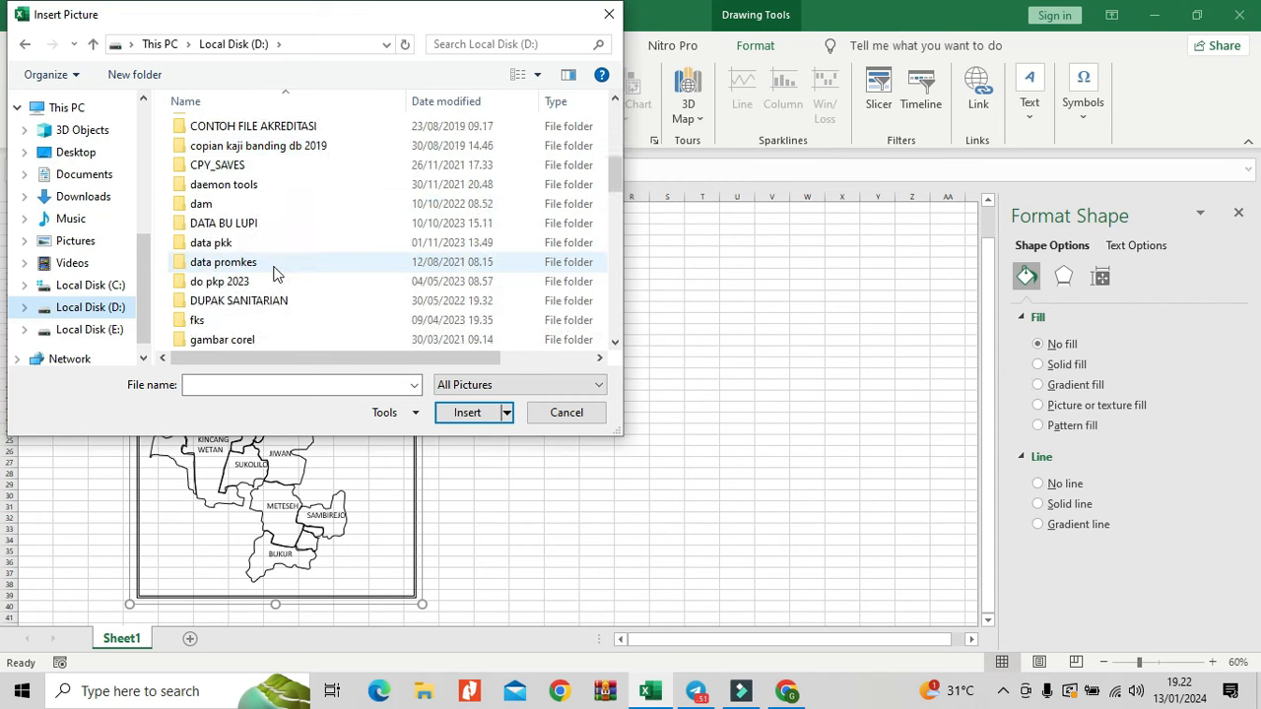
scroll(276, 273, down, 4)
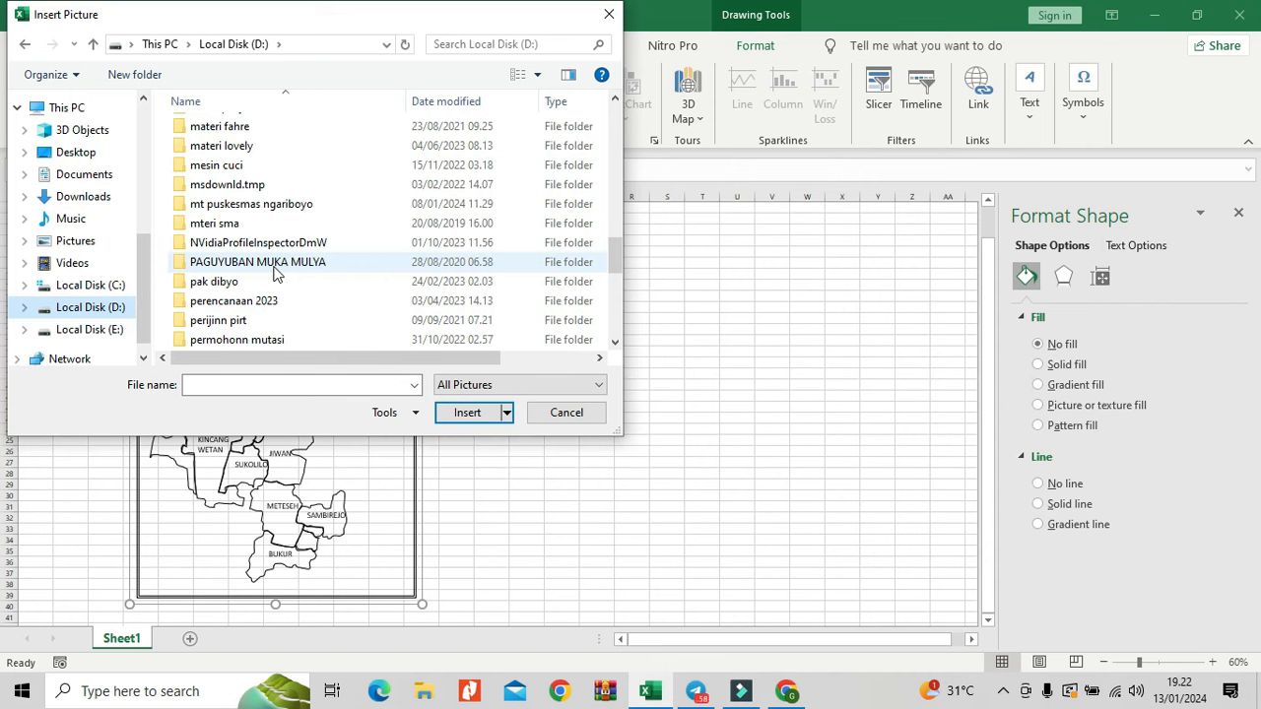
scroll(275, 270, down, 1)
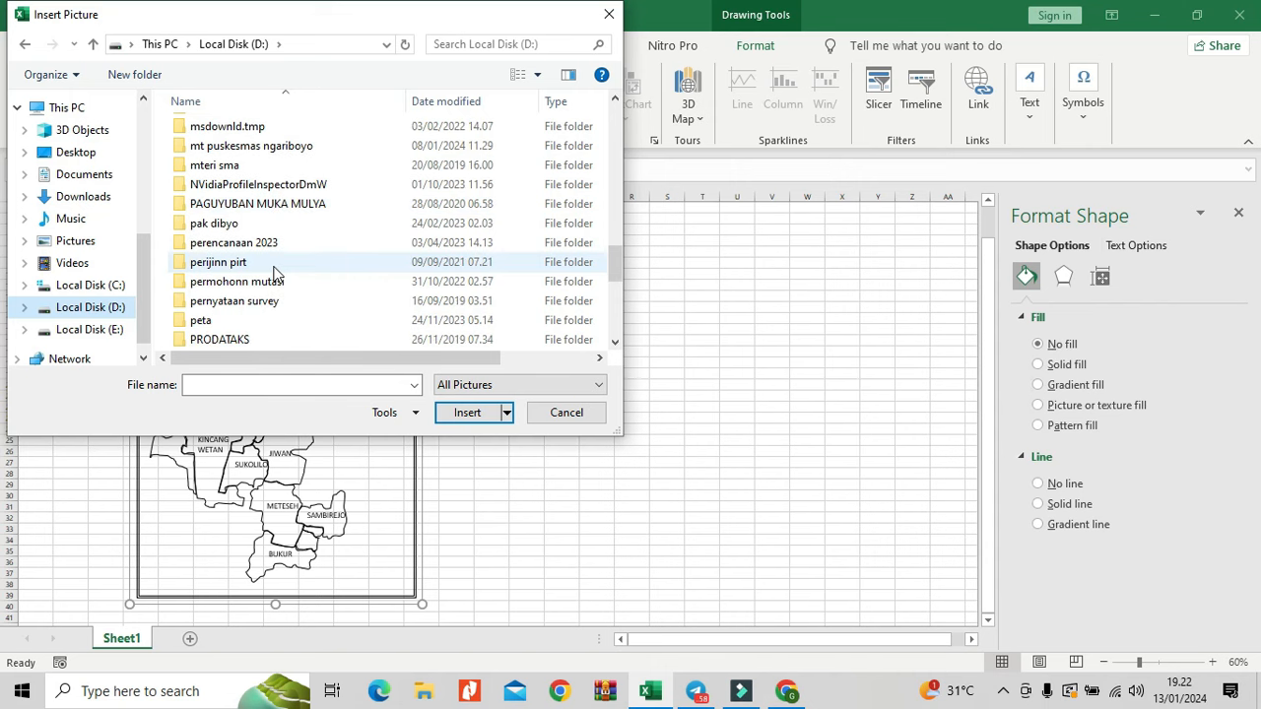
double_click(212, 322)
Step: Insert the compass picture "arah mata angin" from the peta folder into the sheet
scroll(258, 256, down, 3)
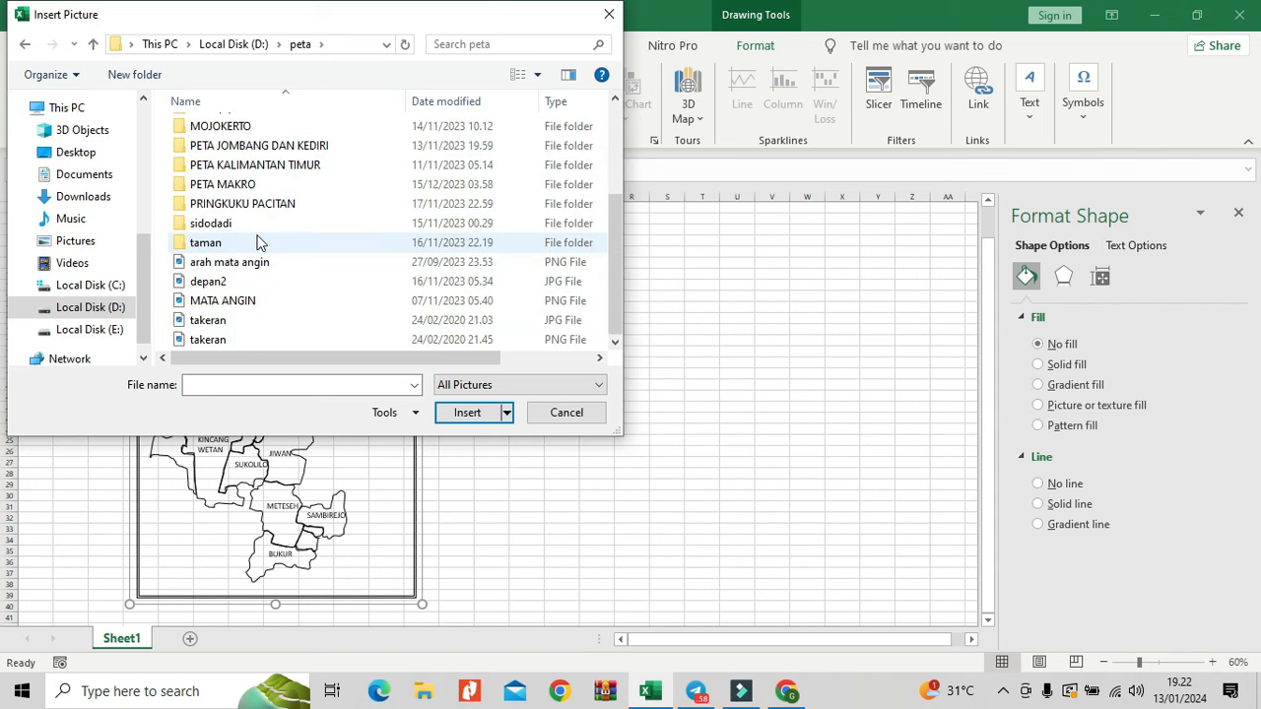
click(255, 270)
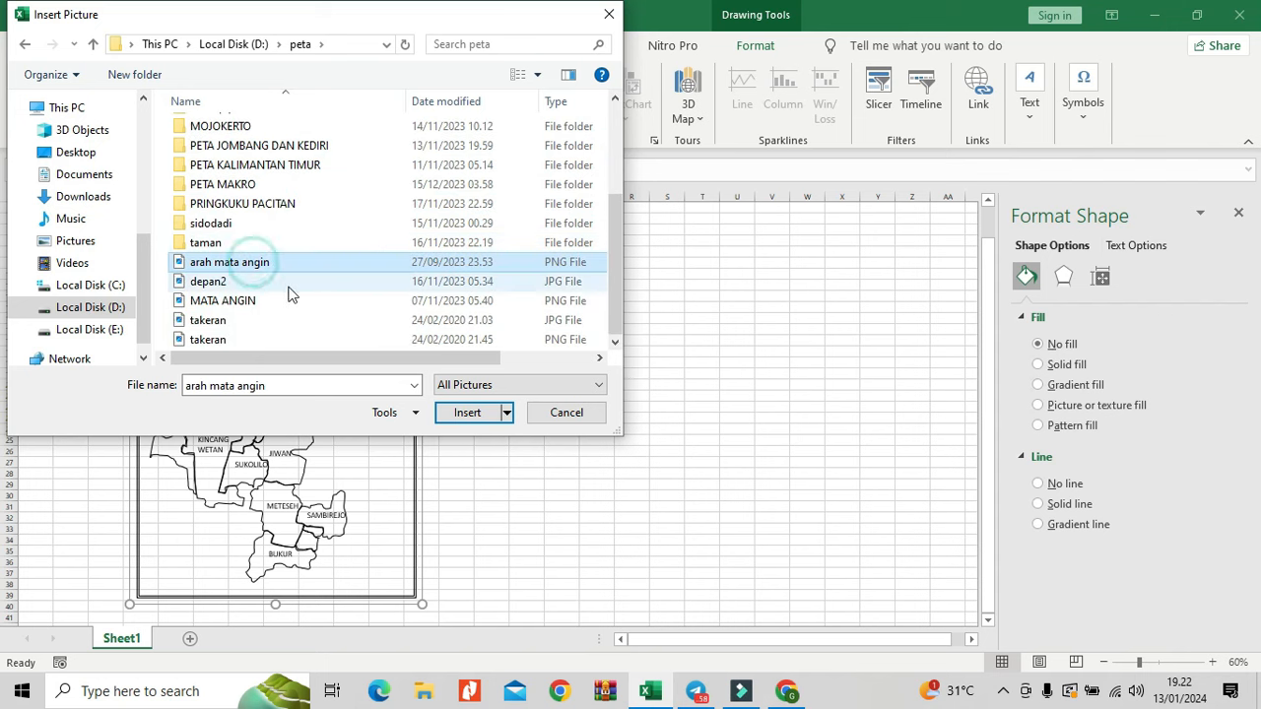
click(459, 412)
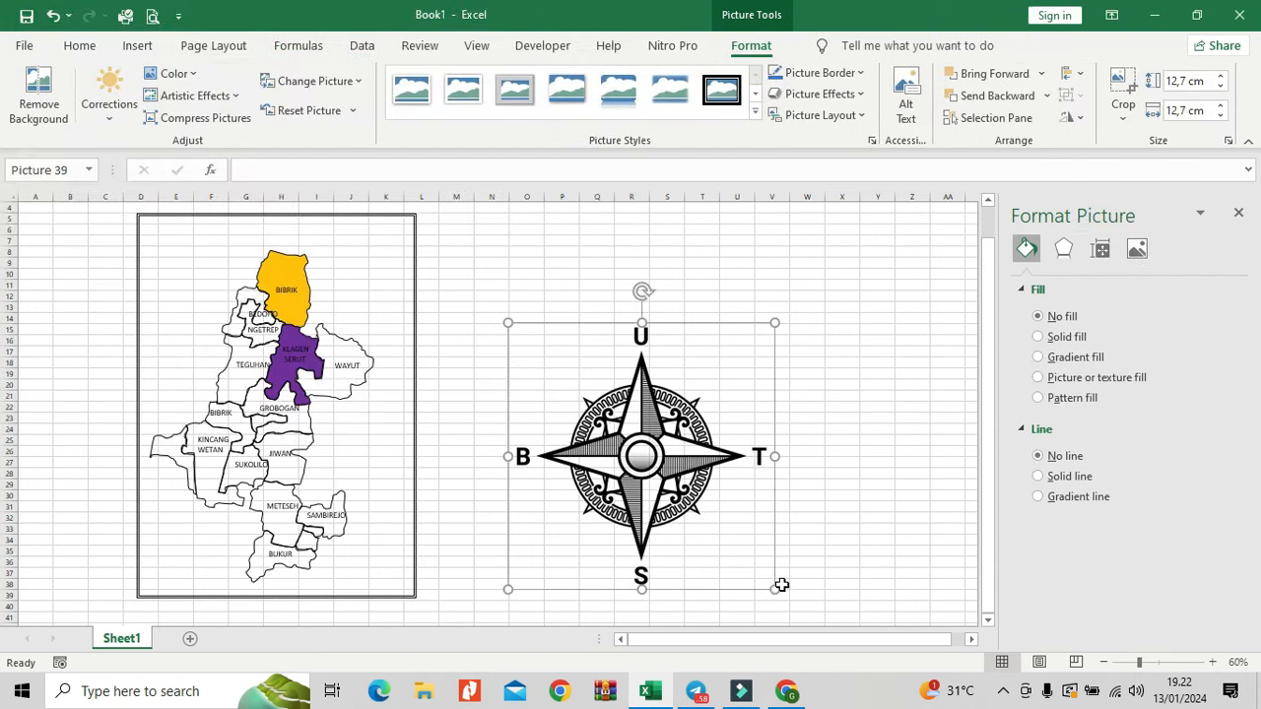
Step: Shrink the compass picture and place it inside the frame in the empty area east of Jiwan
drag(774, 591, 372, 463)
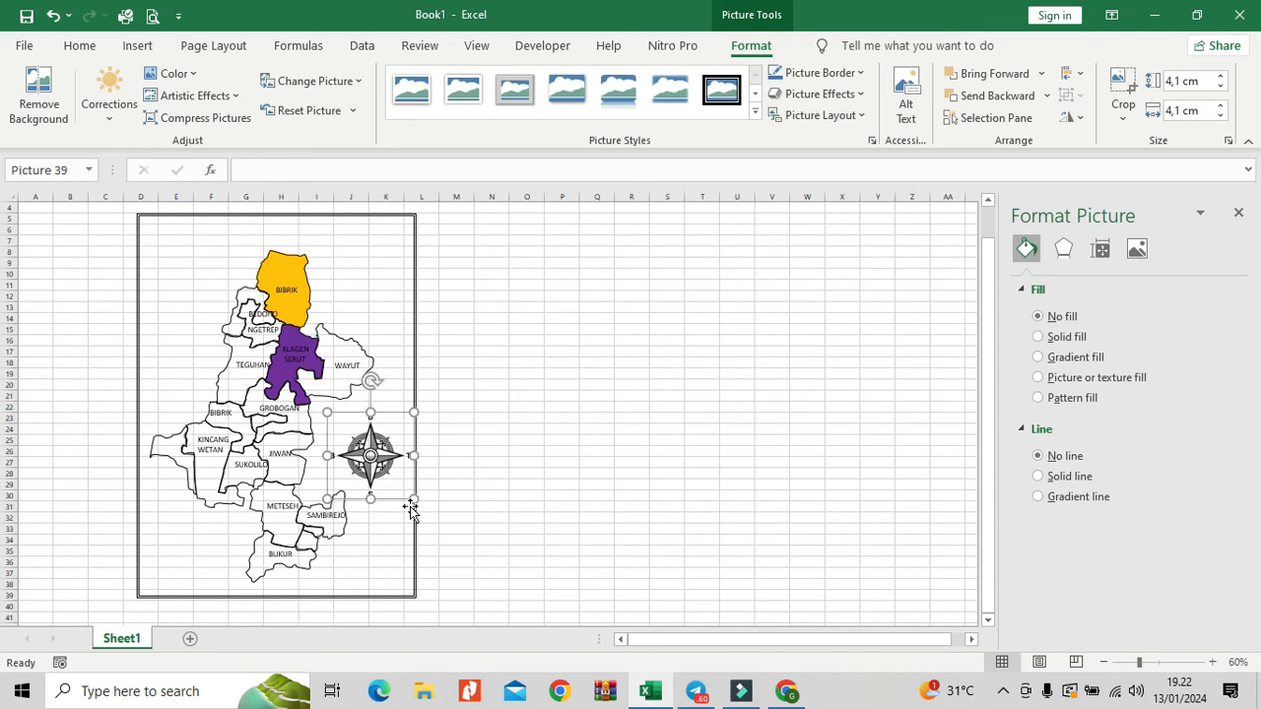
drag(417, 506, 399, 484)
mouse_move(368, 432)
mouse_down()
mouse_move(384, 535)
mouse_move(364, 447)
mouse_up()
click(490, 317)
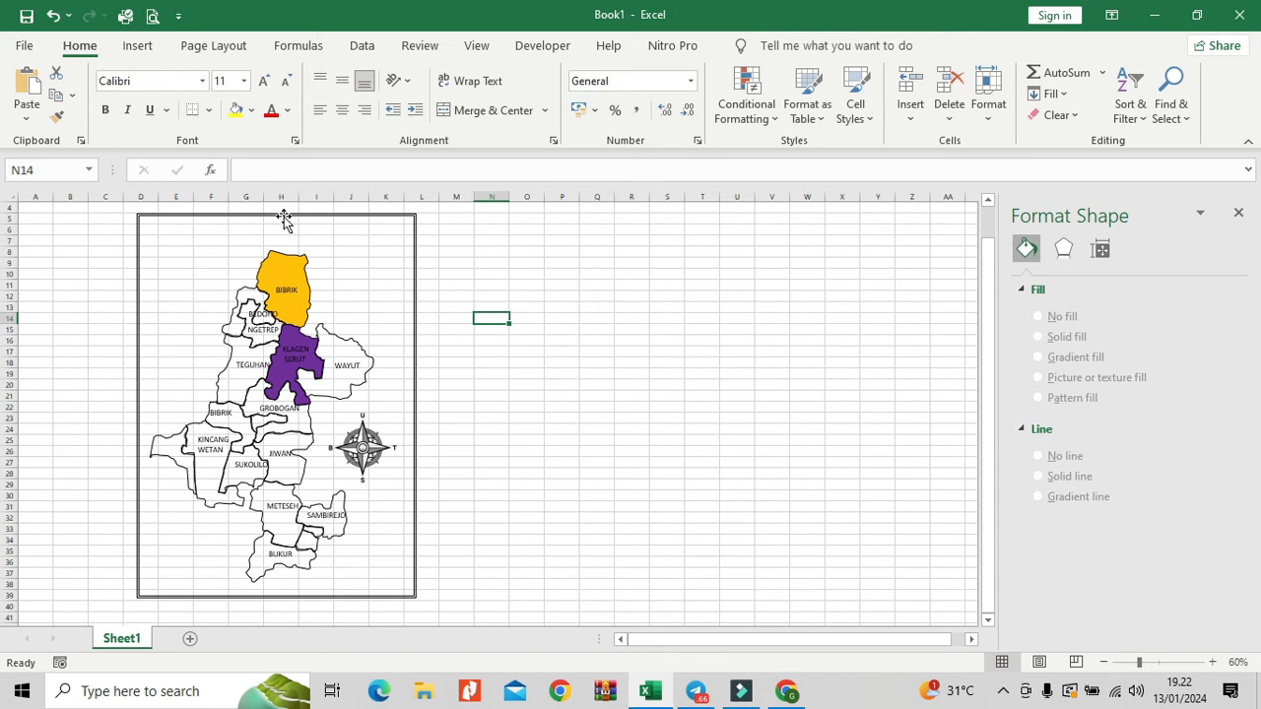
Step: Duplicate the BIBRIK text label and place the copy above the map, inside the top of the frame
click(148, 46)
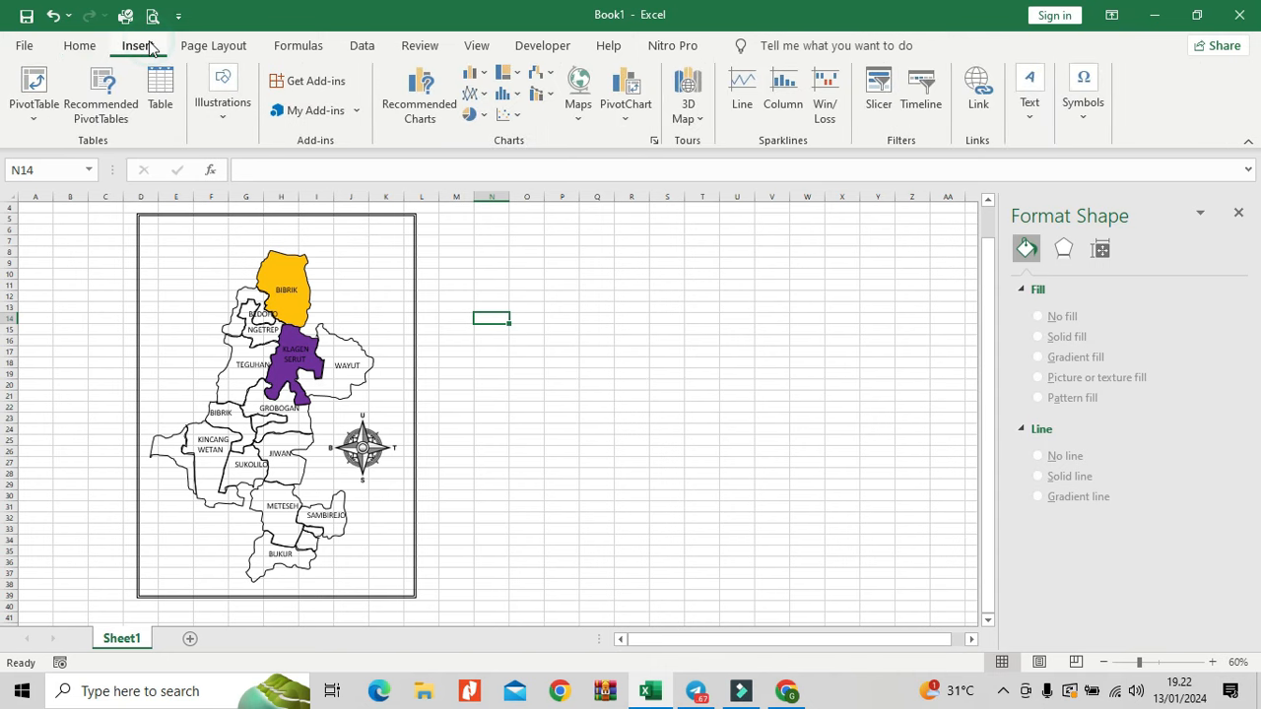
click(296, 288)
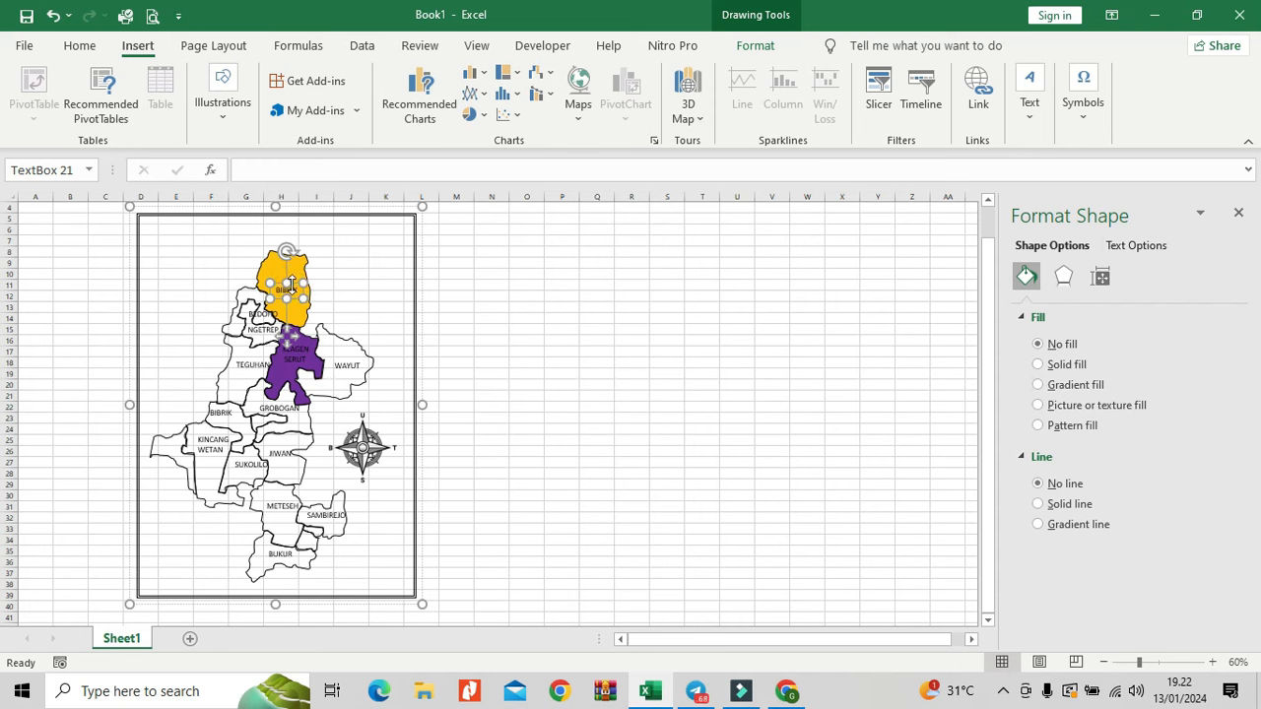
click(353, 274)
key(ctrl+v)
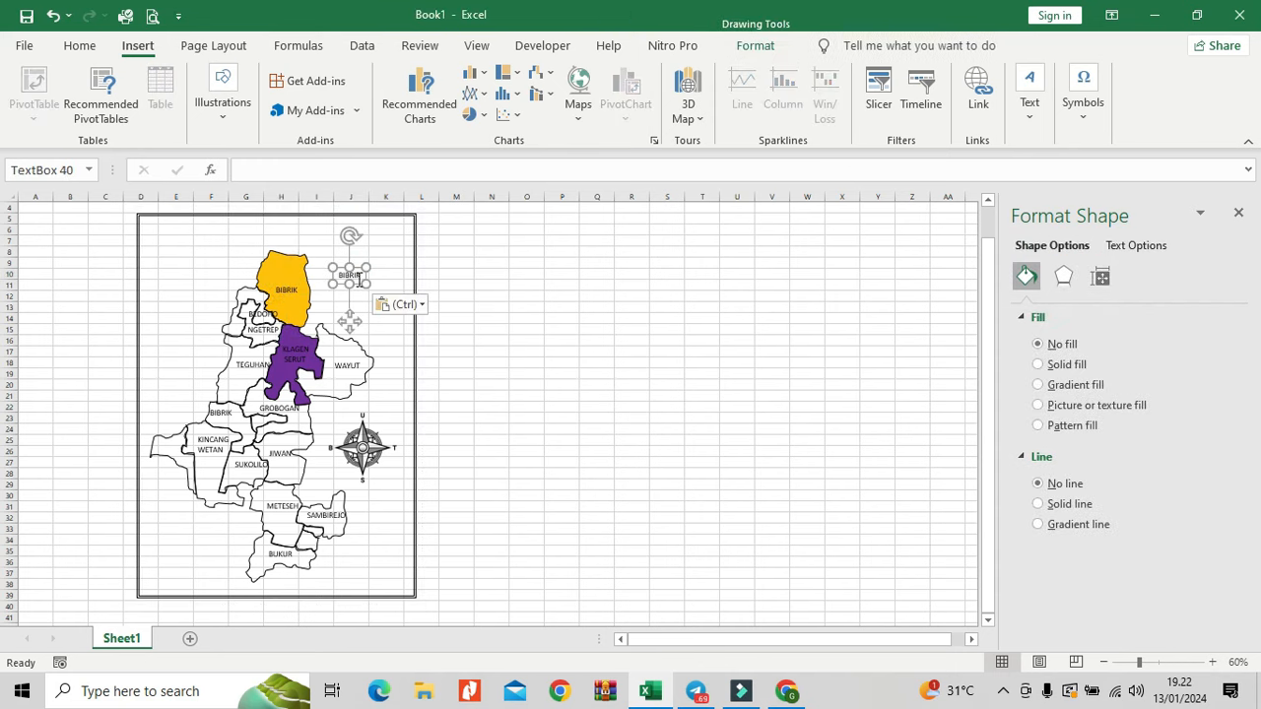
drag(357, 273, 259, 224)
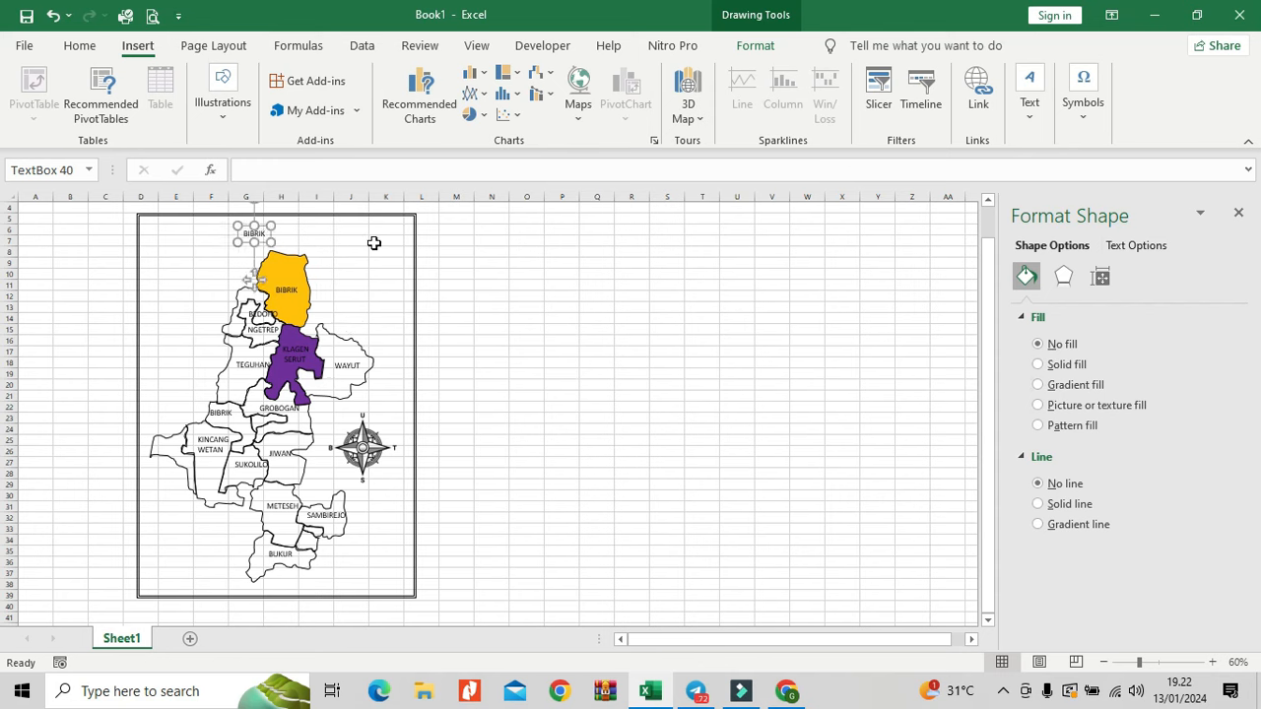
Step: Set the copied label's font size to 20, widen its text box across the frame, and centre the text
click(83, 46)
click(244, 82)
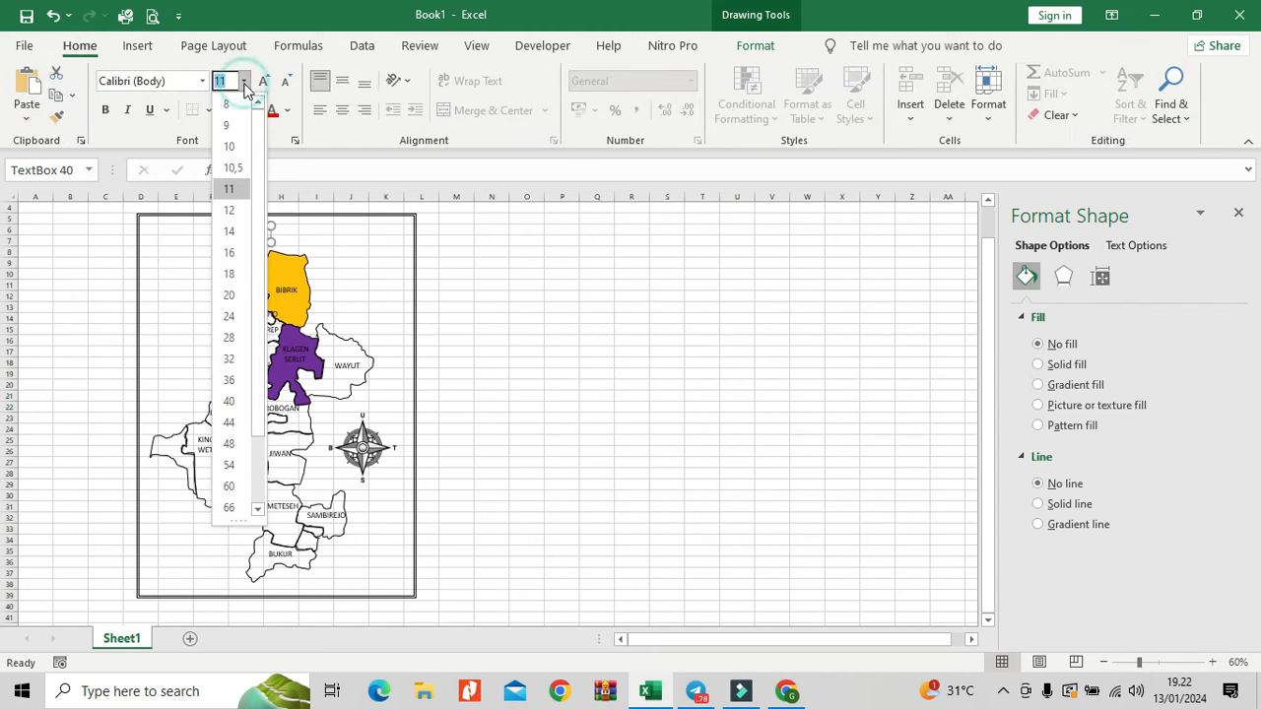
click(236, 295)
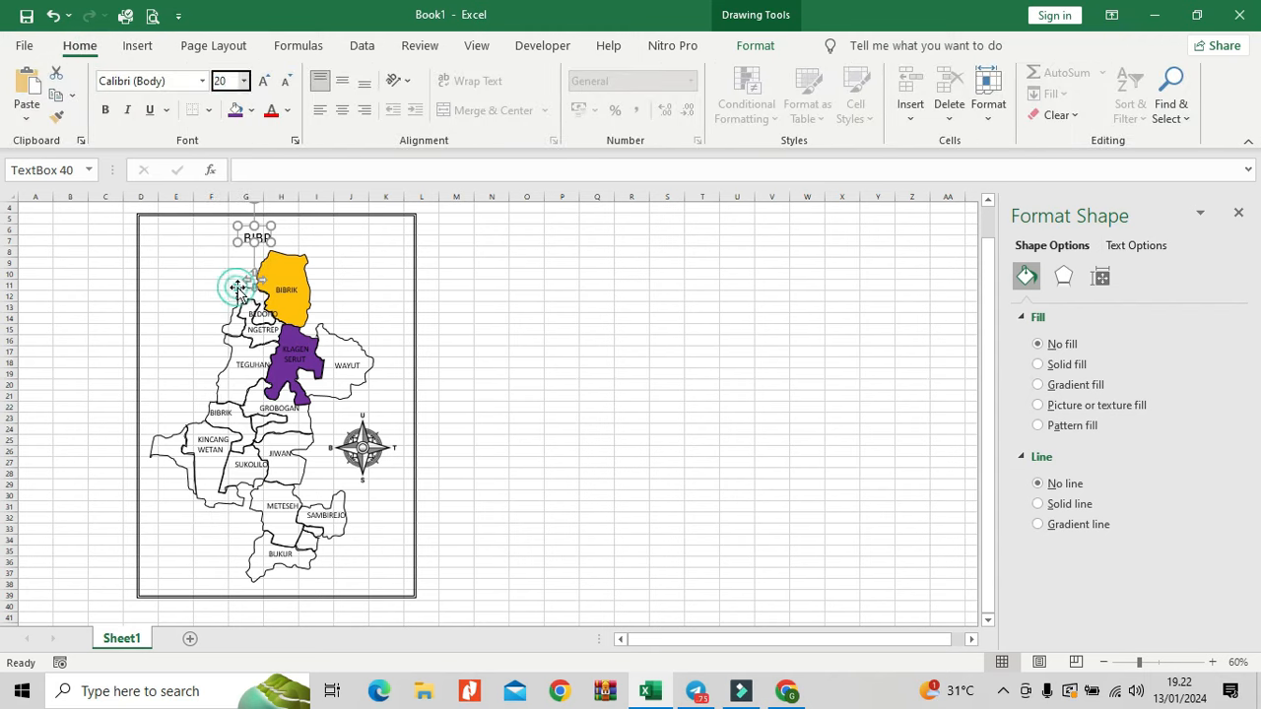
drag(269, 235, 403, 242)
drag(233, 247, 158, 248)
click(341, 112)
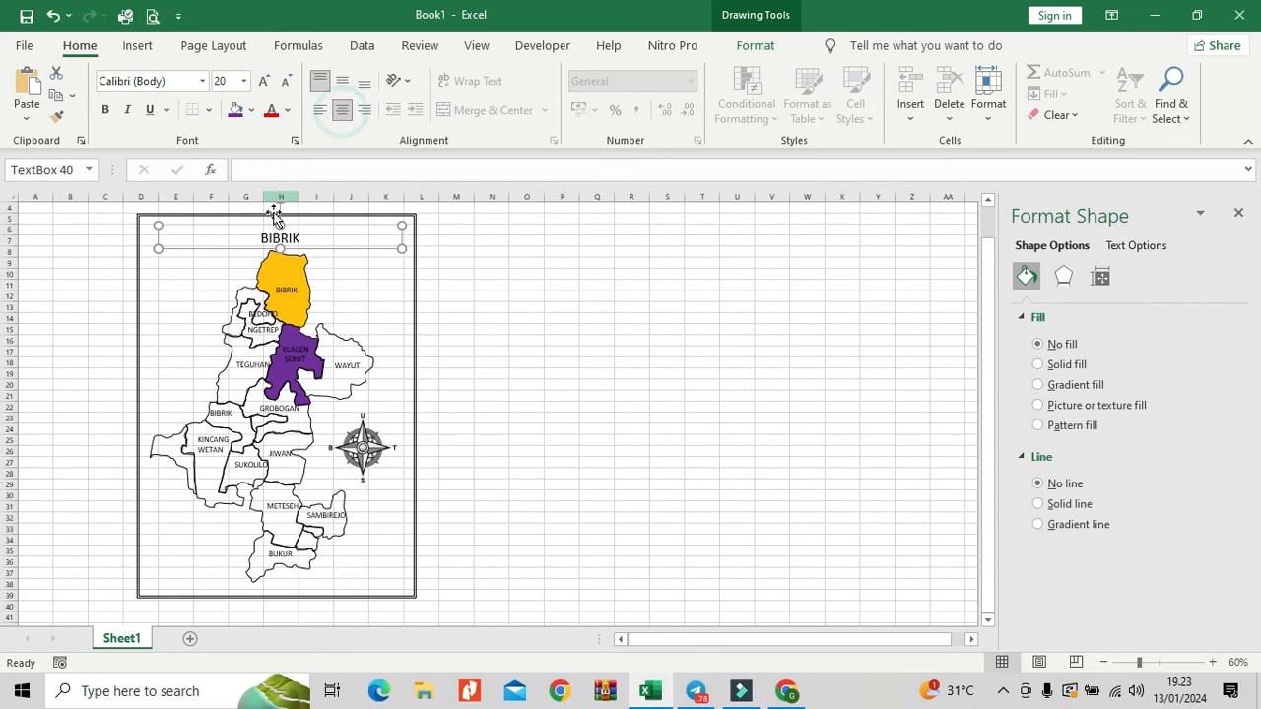
Step: Replace the copied label's text with the title "PETA KECAMATAN JIWAN" and move it slightly up, closer to the frame's upper edge
double_click(281, 241)
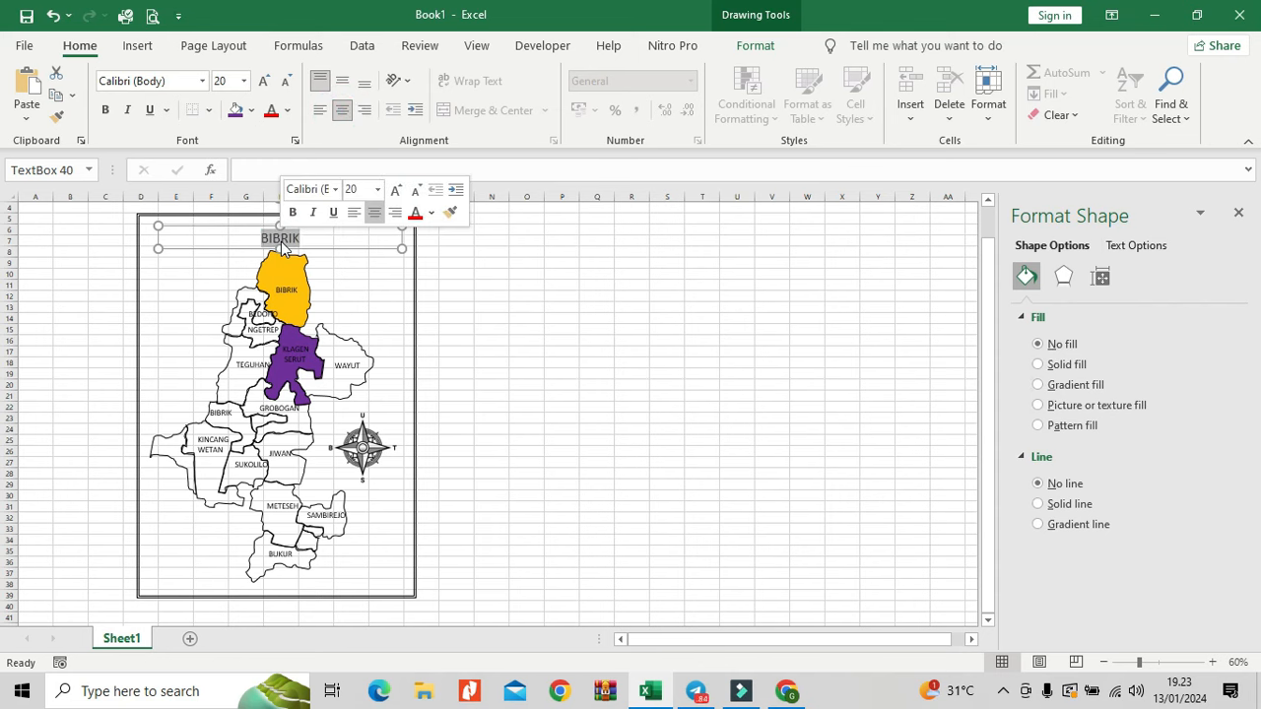
text(PETA KECAMATAN JIWA)
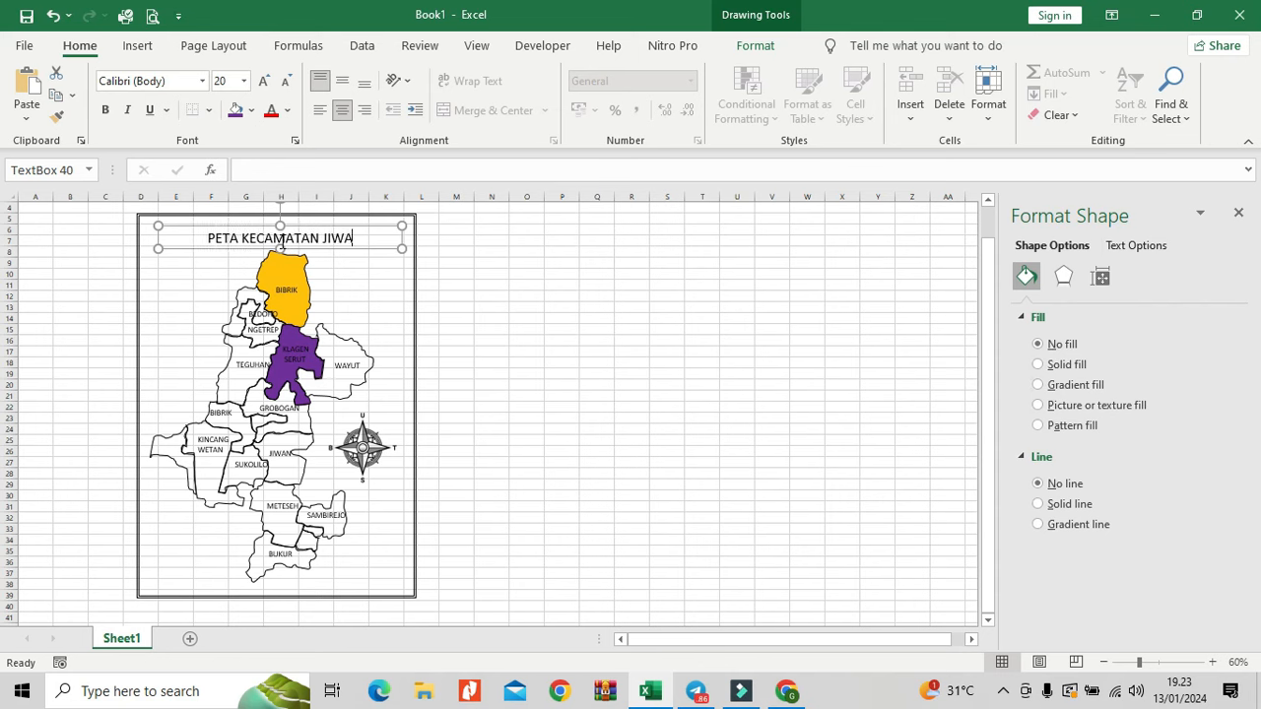
text(N)
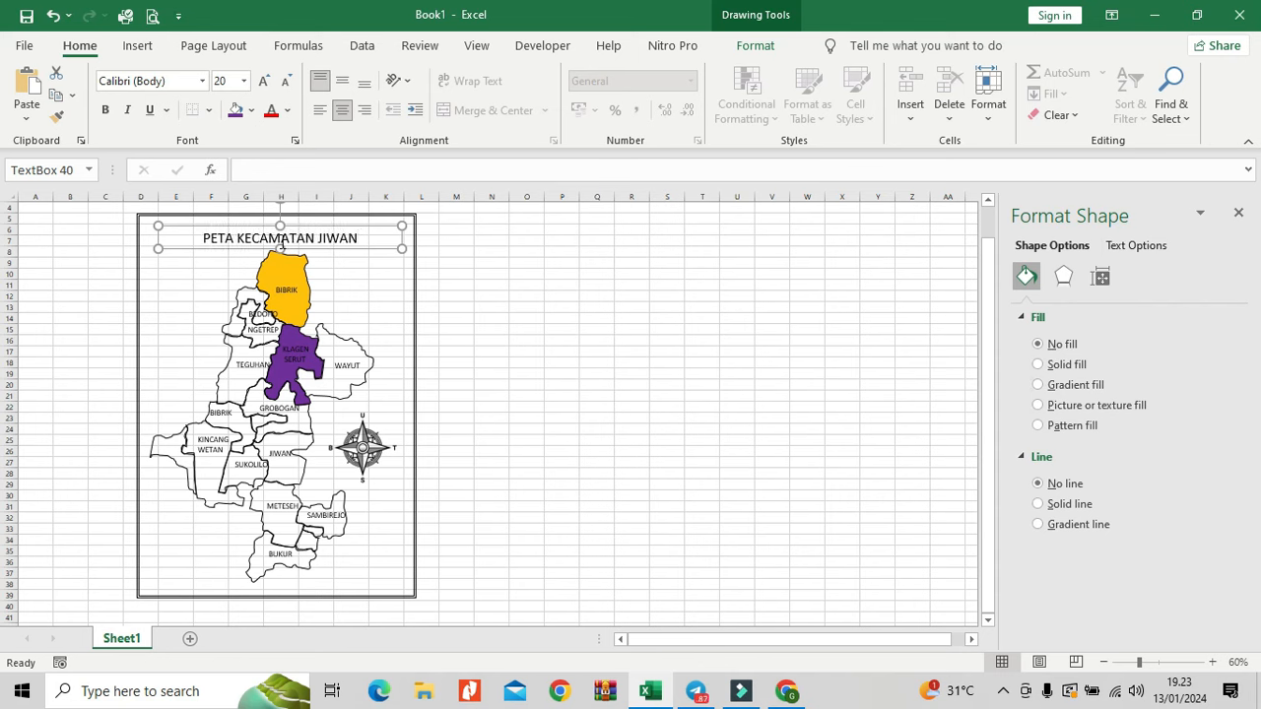
drag(381, 227, 382, 212)
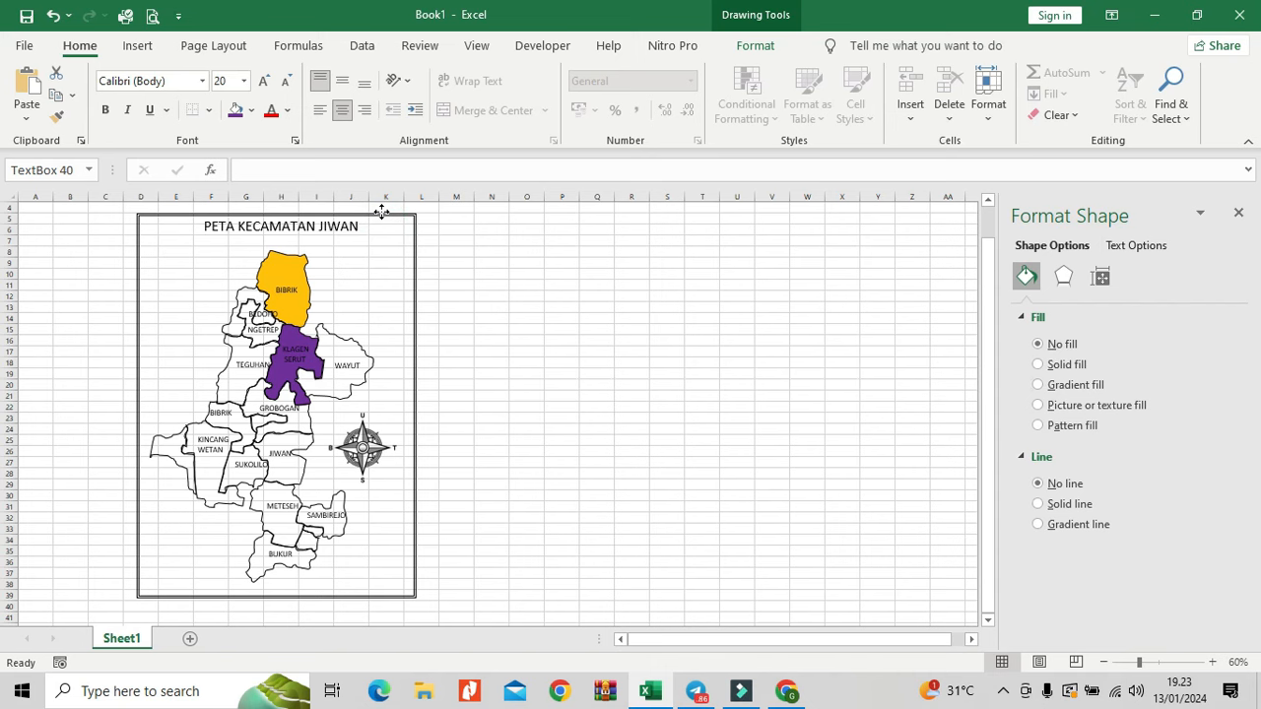
click(459, 228)
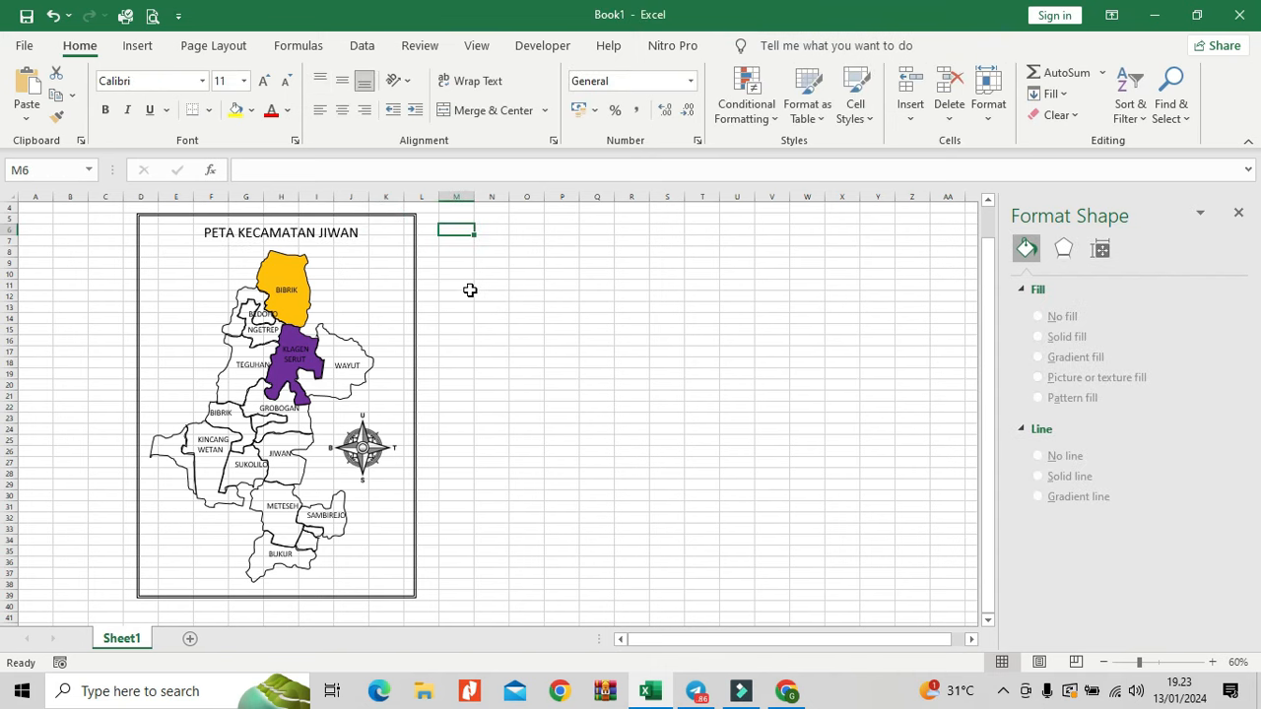
Step: Rename the worksheet as "KEC. JIWAN"
right_click(121, 643)
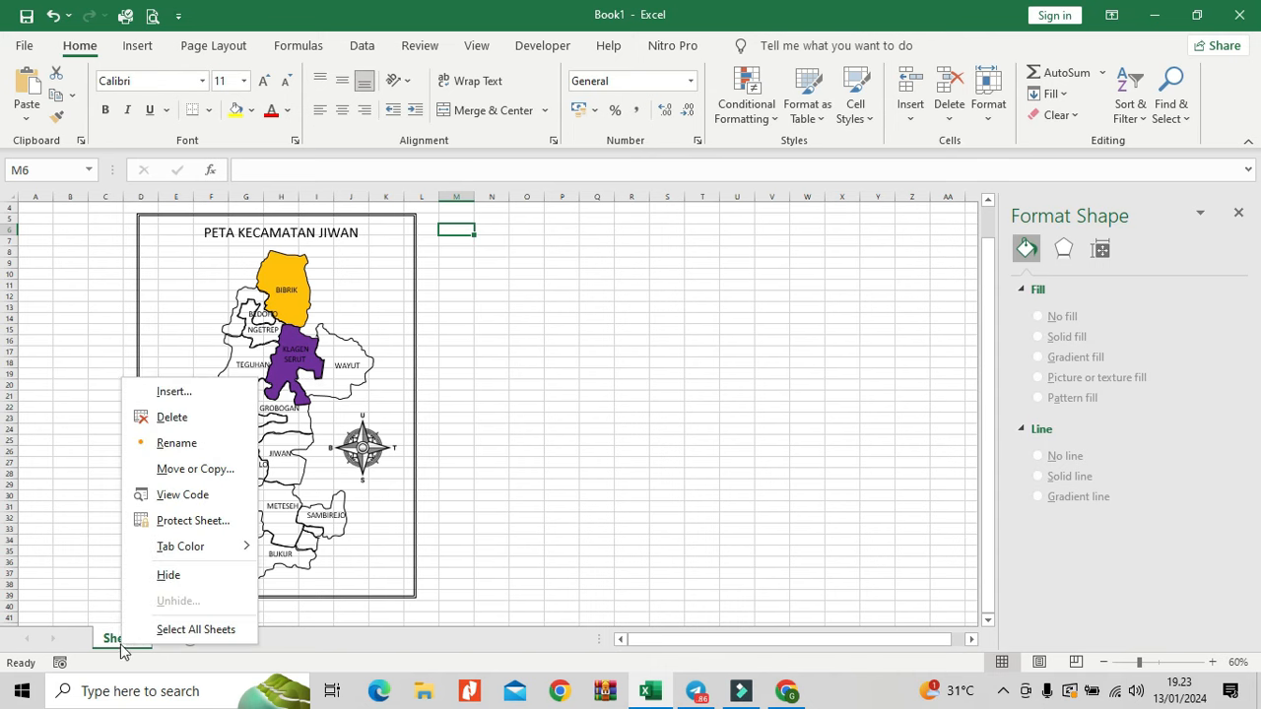
click(172, 448)
text(KEC. )
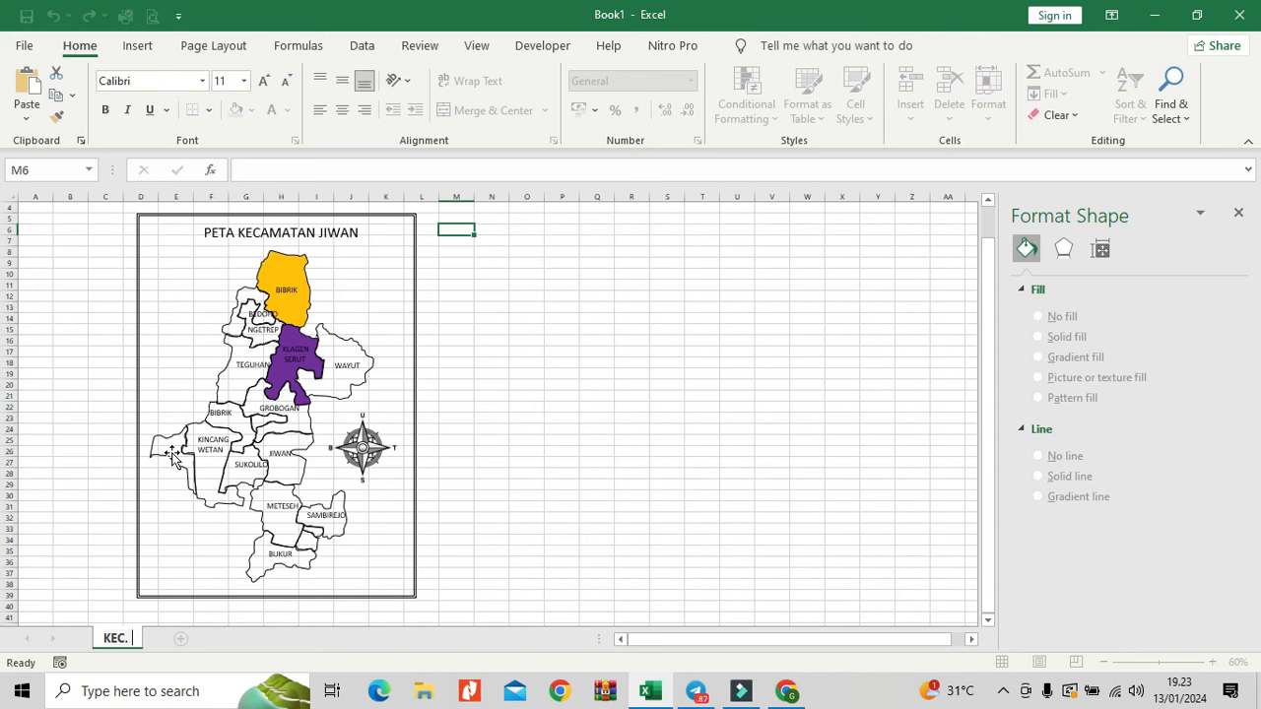
text(JIWAN)
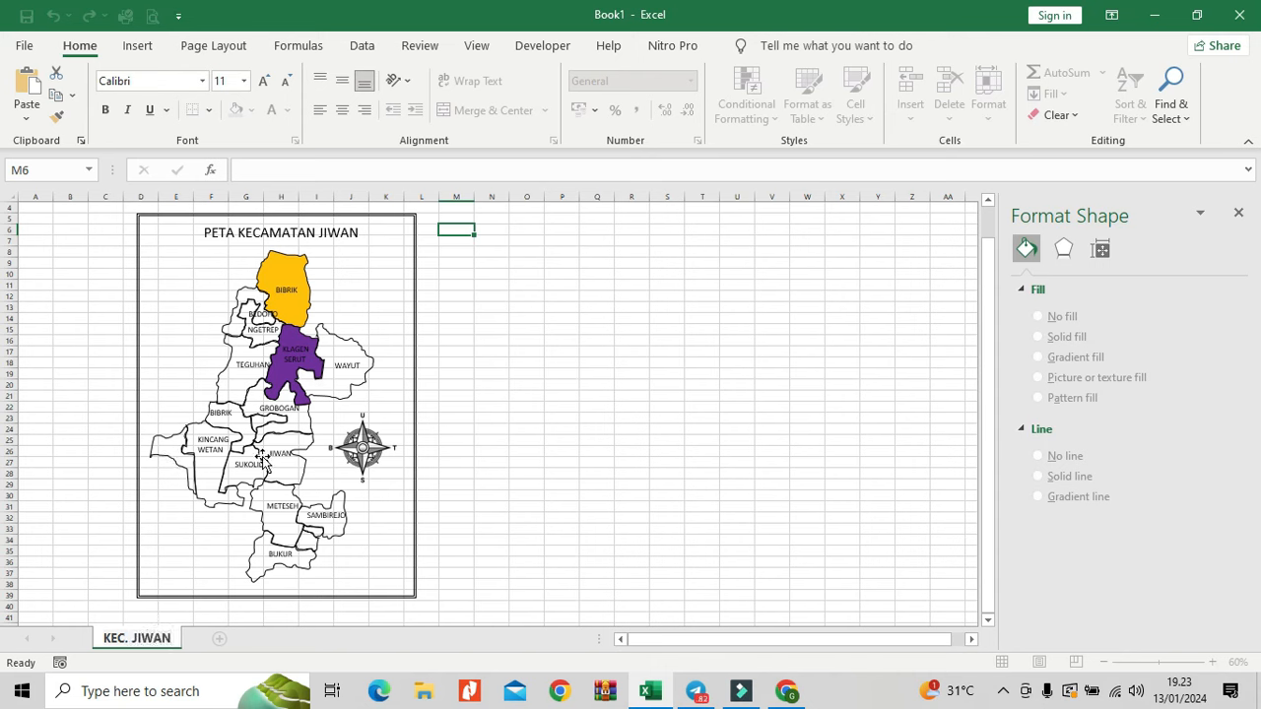
click(488, 406)
Step: Apply a gradient fill to the whole framed map group
click(353, 392)
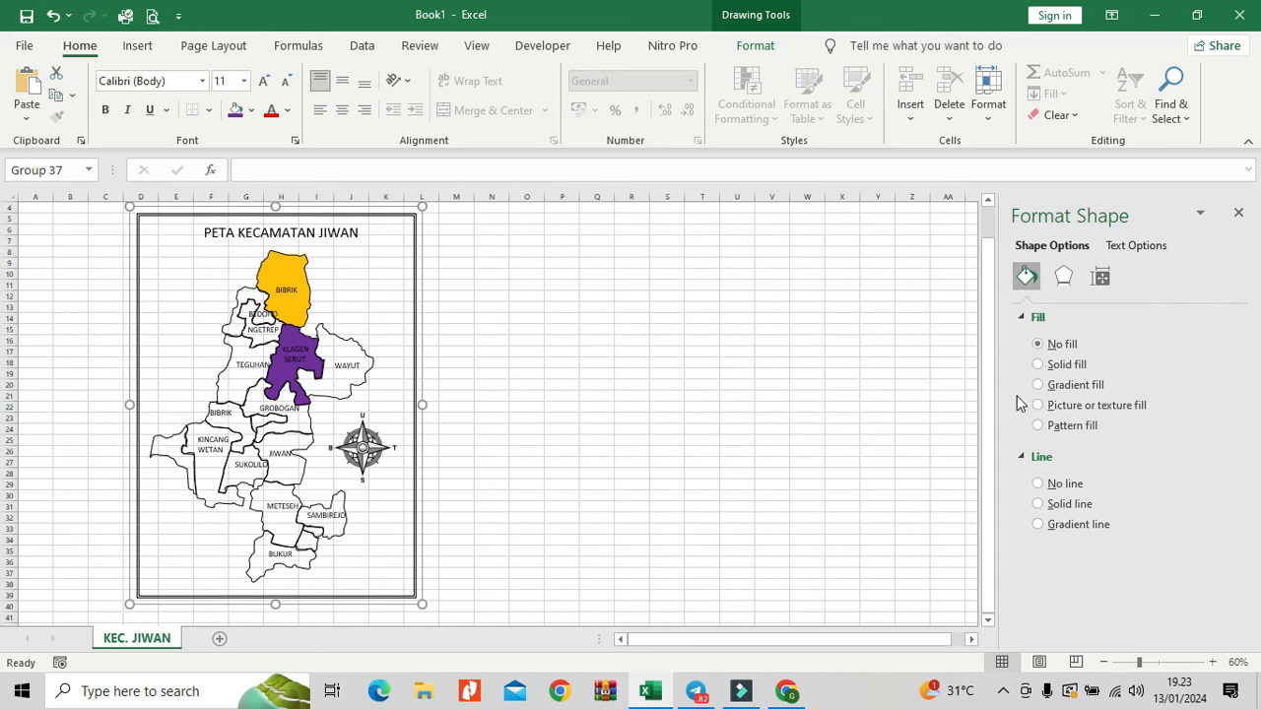
click(1052, 386)
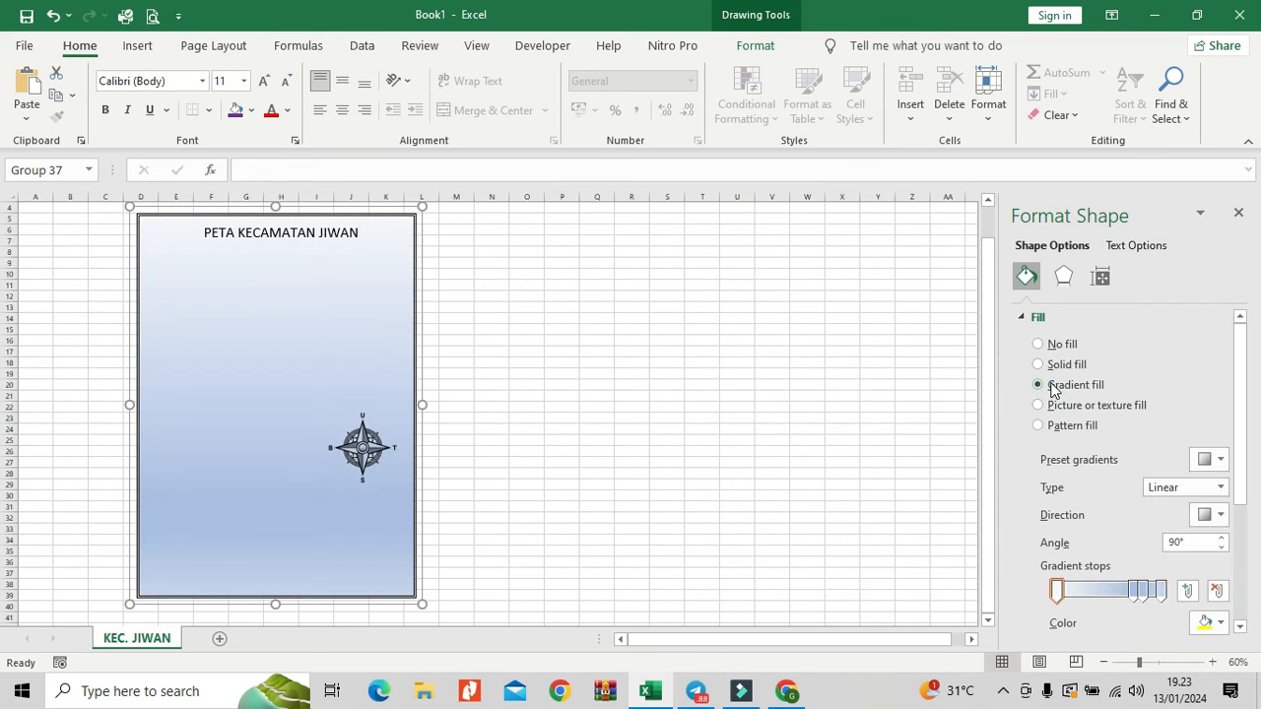
Step: Try to uncover the map by sending the whole framed group to the back and backward
right_click(413, 256)
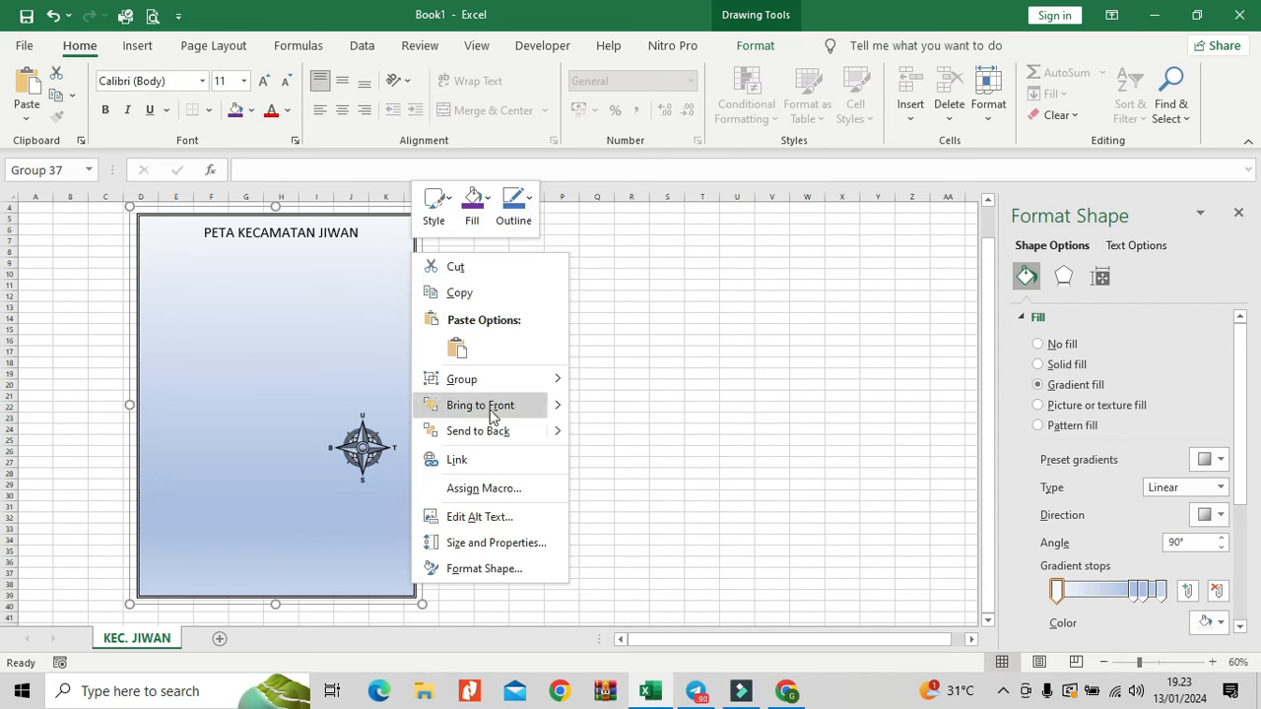
click(502, 436)
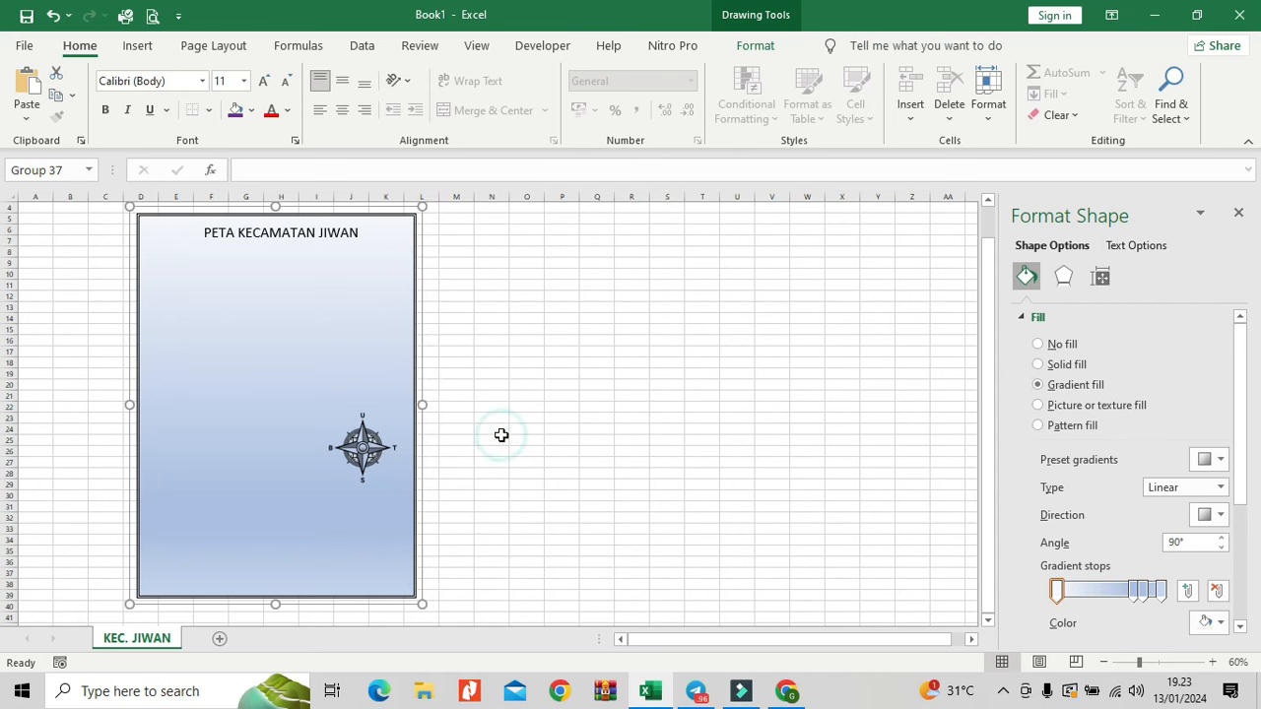
right_click(413, 307)
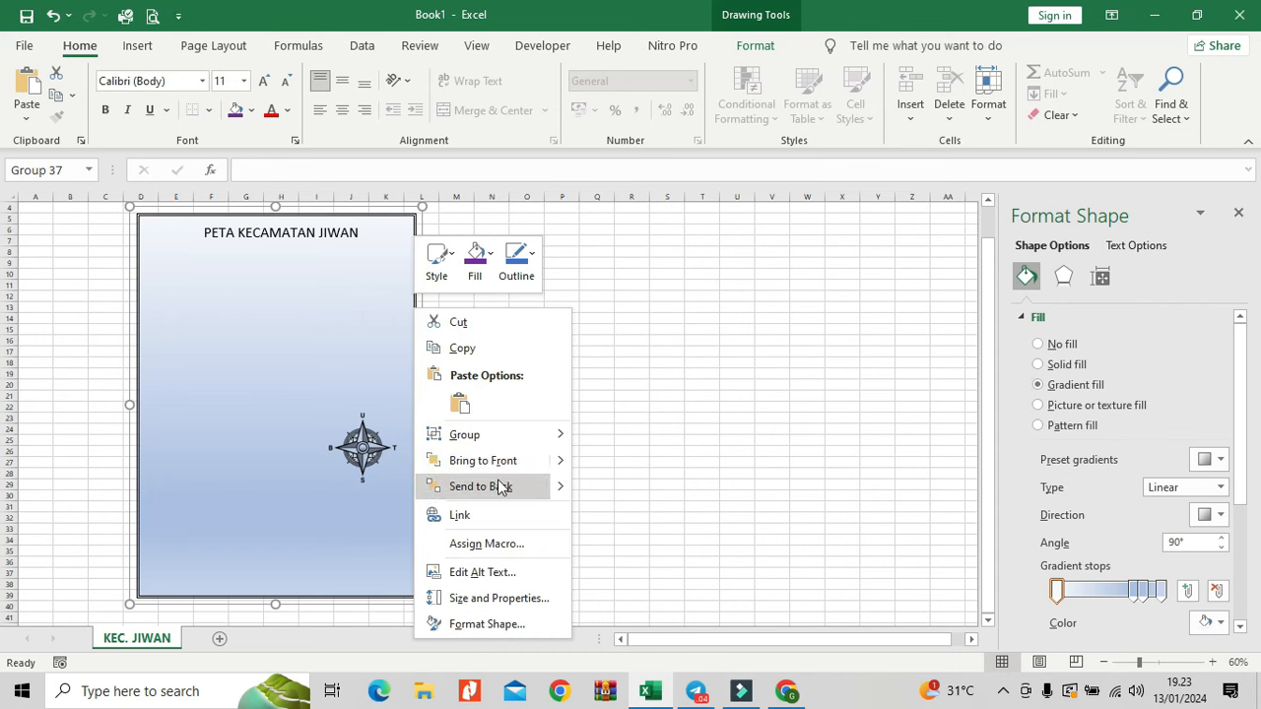
mouse_move(557, 492)
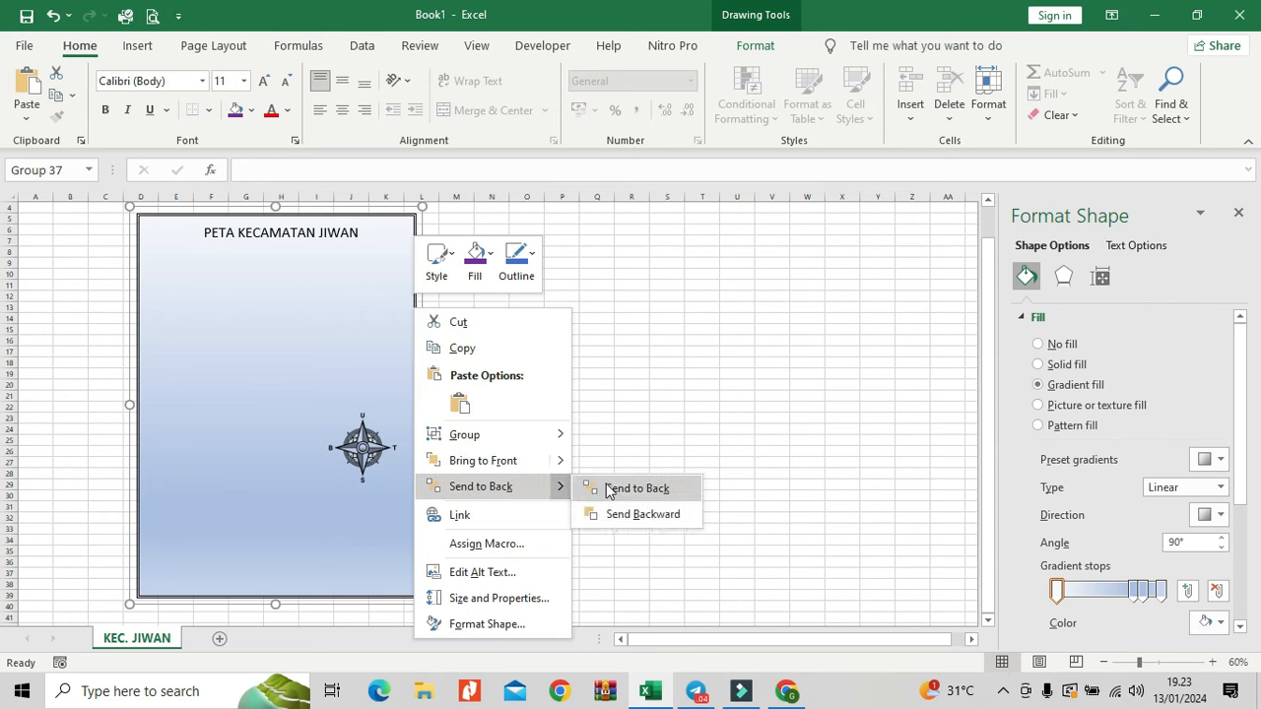
click(640, 514)
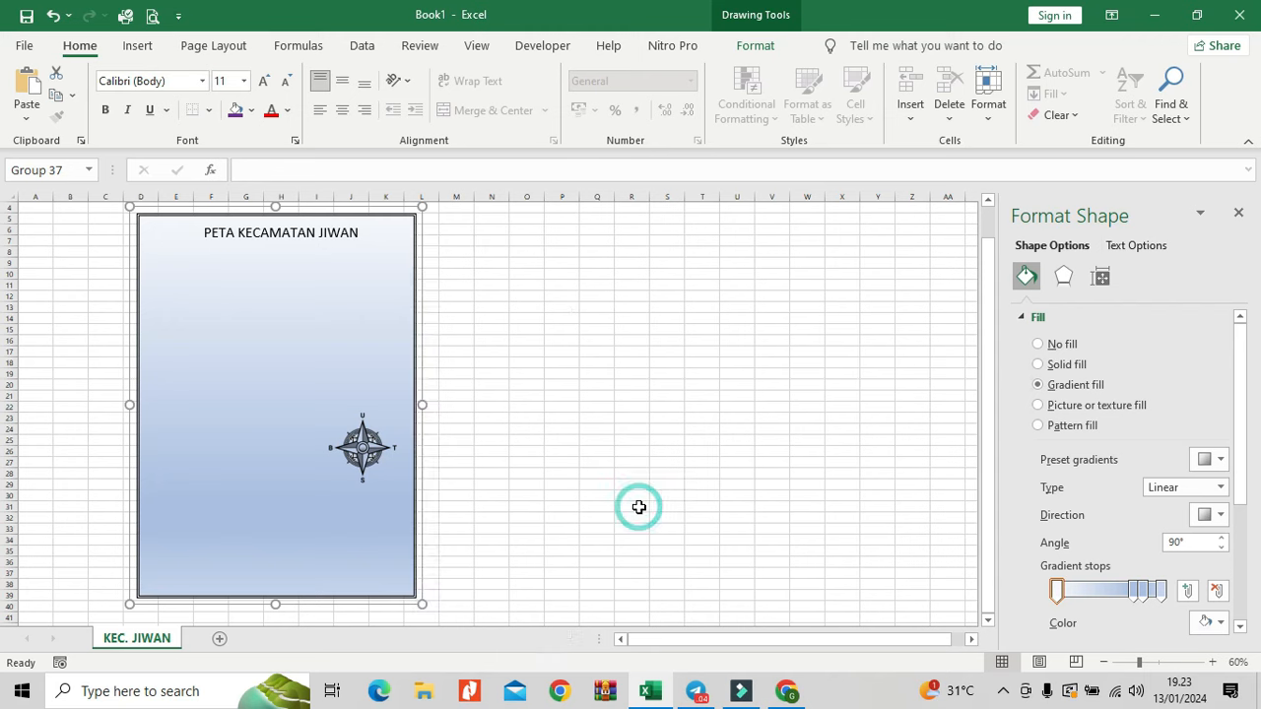
right_click(384, 309)
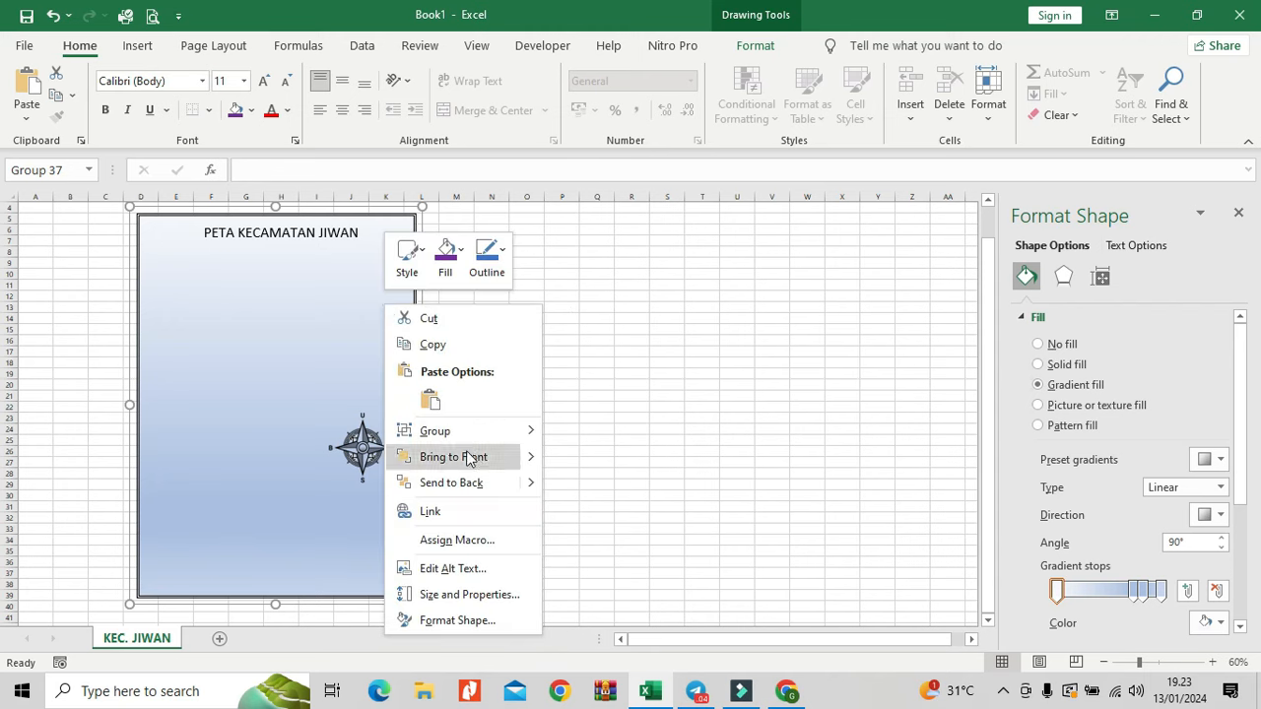
click(481, 481)
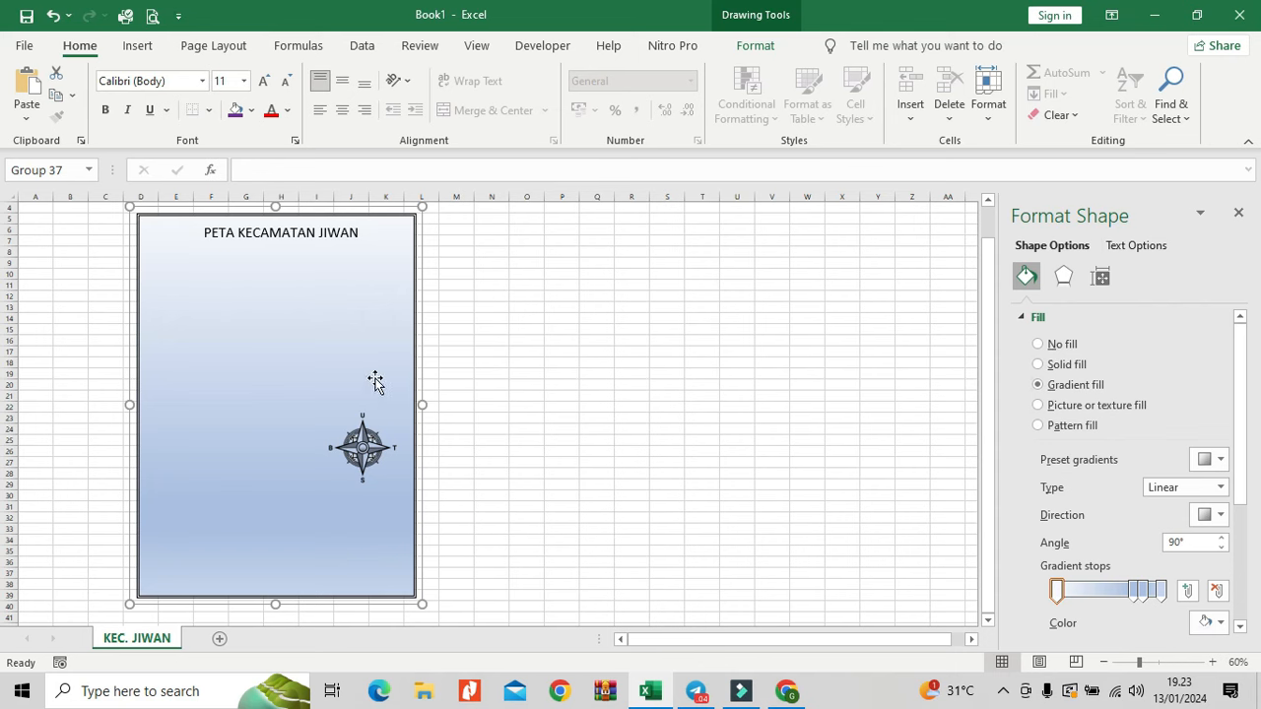
Step: Select only the frame rectangle within the group and send it to the back, behind the village shapes
click(346, 270)
right_click(347, 274)
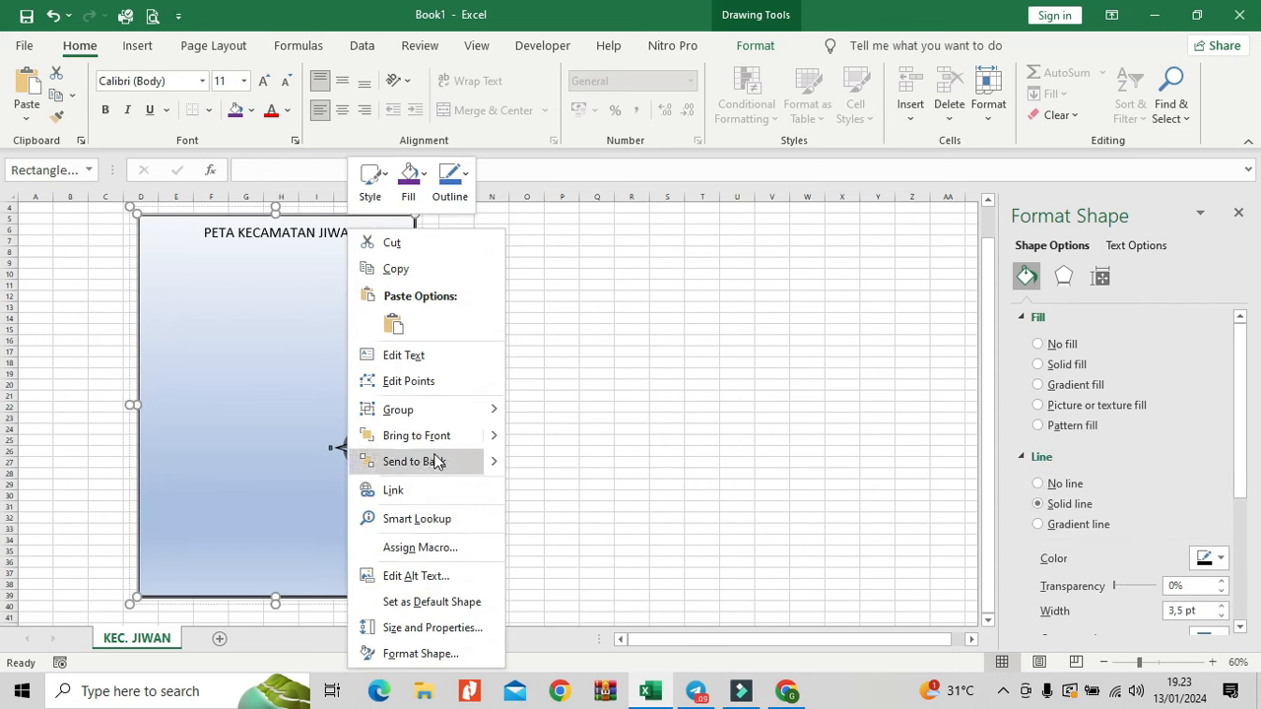
mouse_move(500, 461)
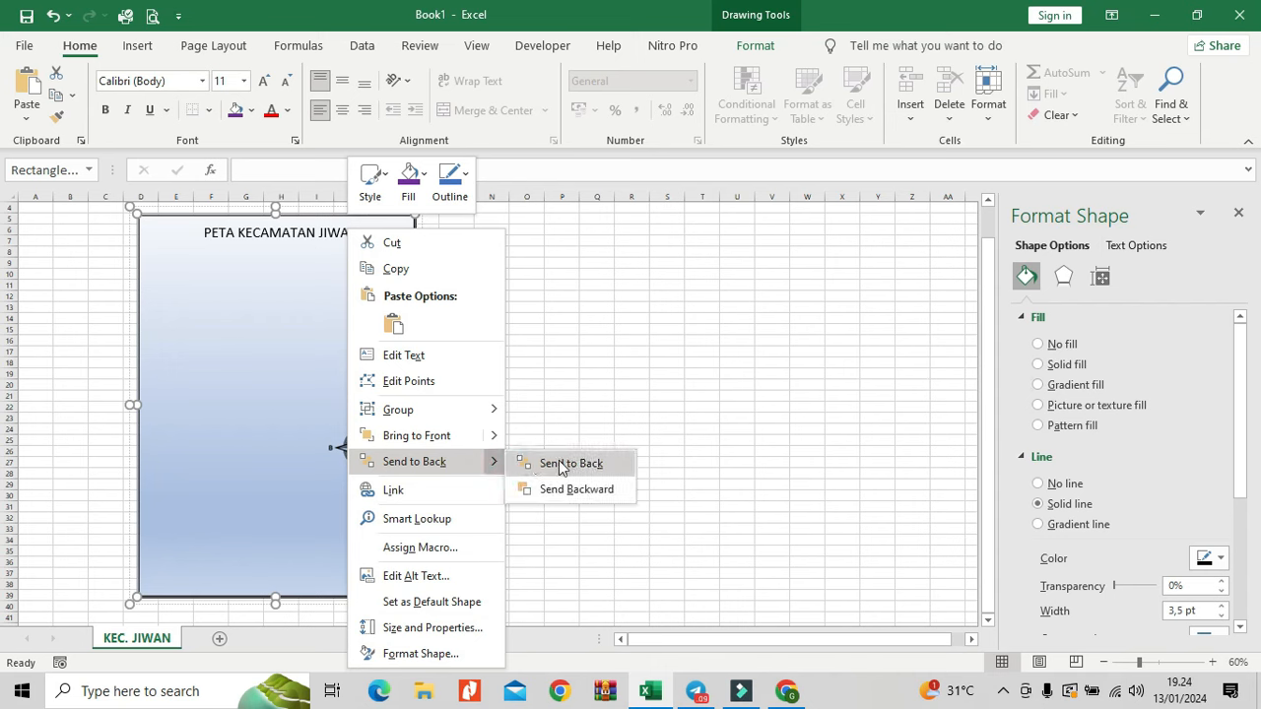
click(558, 459)
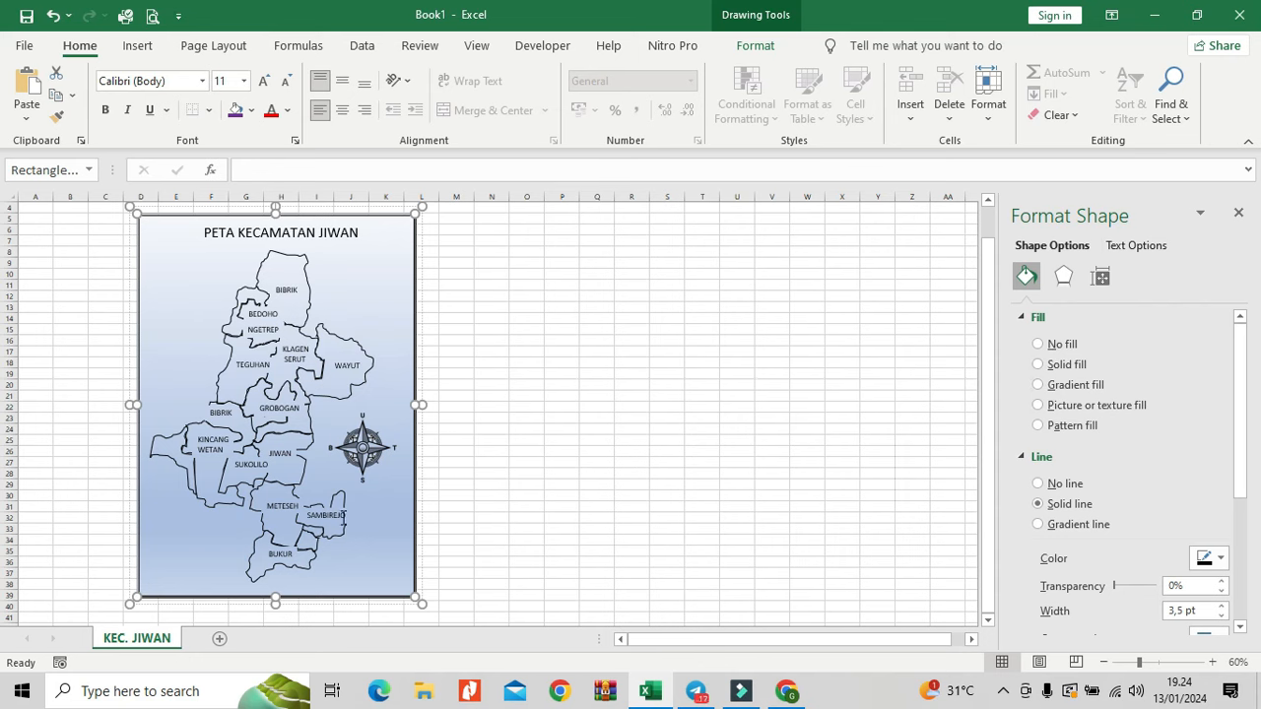
Step: Select the village name labels from Bibrik down to Bukur together, set them to no fill, and deselect them
click(335, 517)
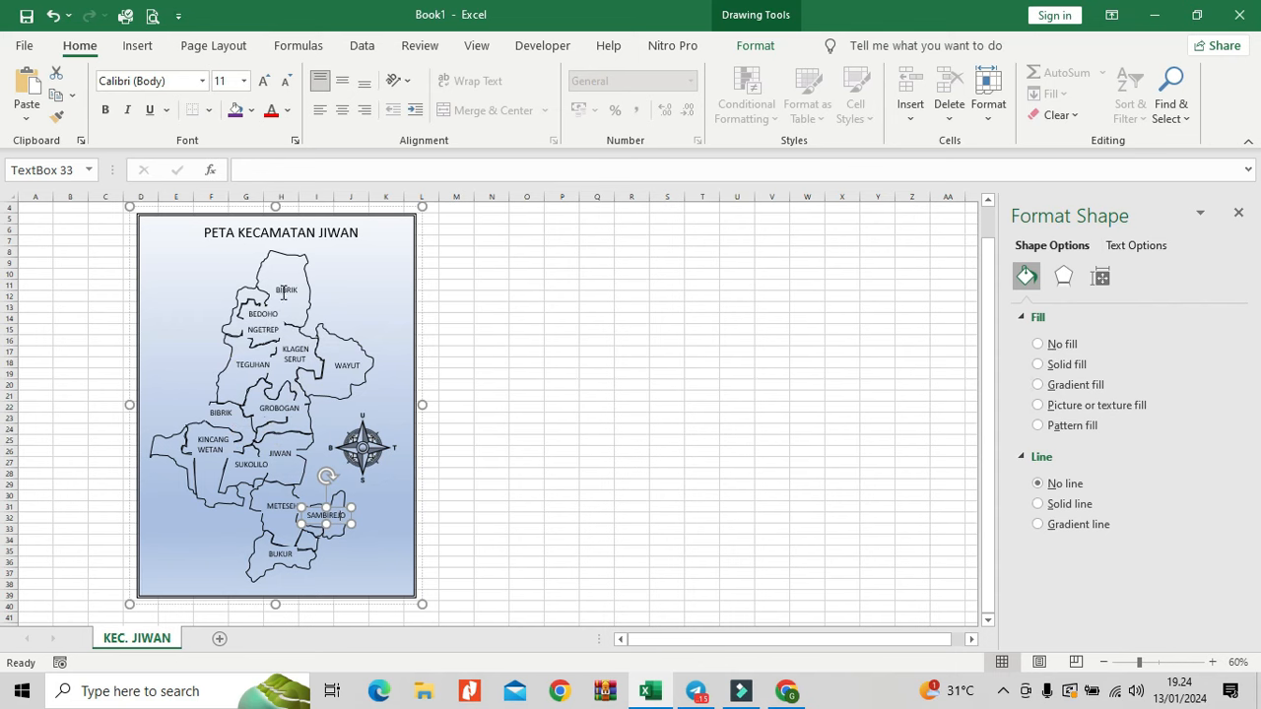
drag(283, 292, 294, 313)
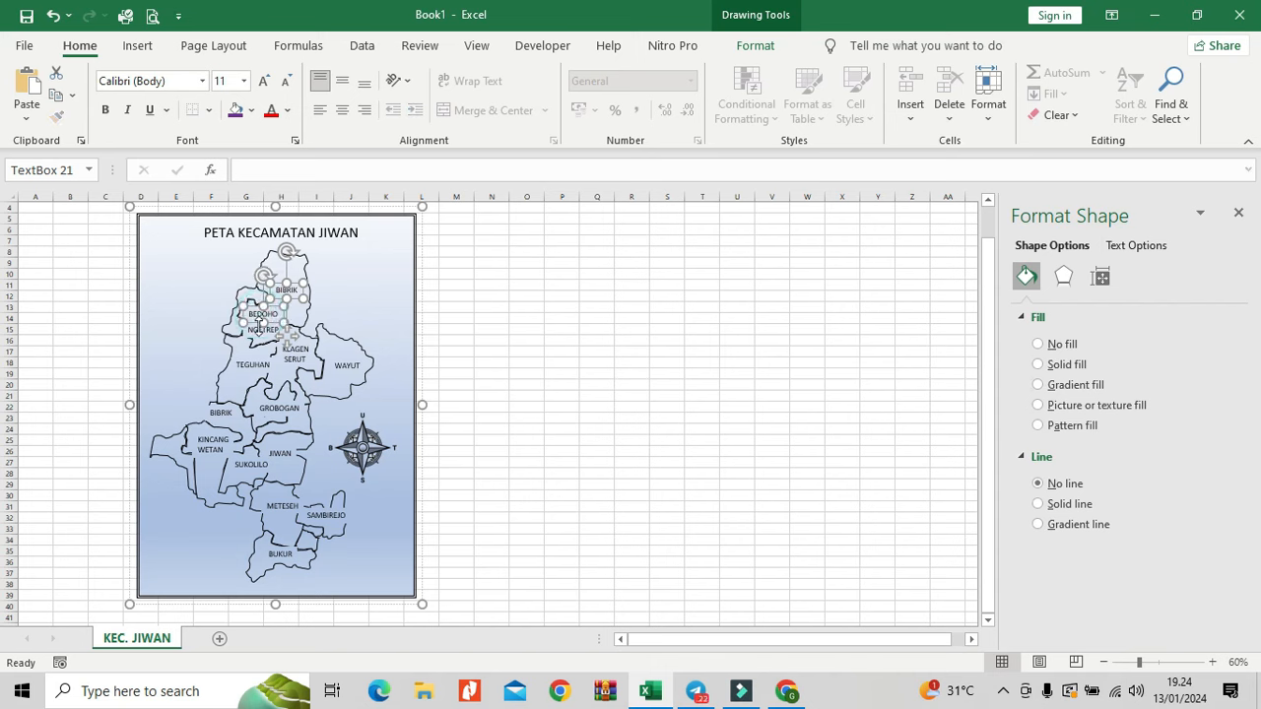
shift+click(256, 314)
shift+click(263, 330)
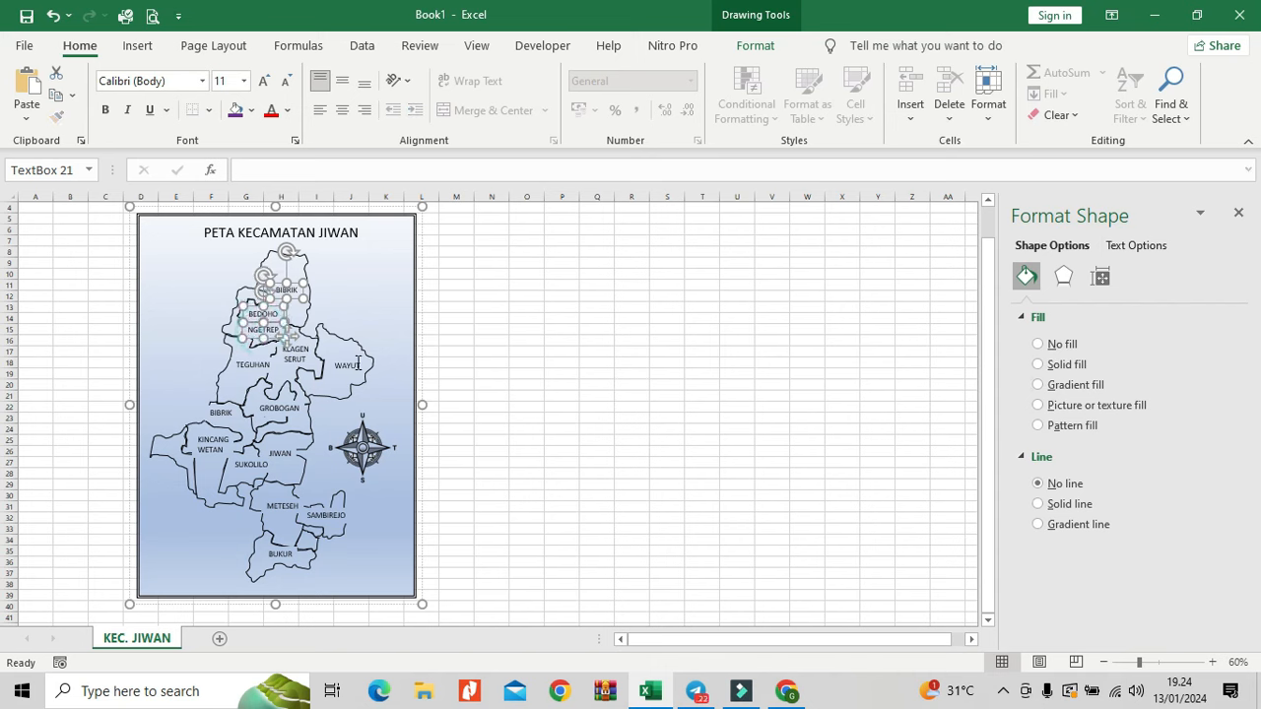
shift+click(352, 366)
shift+click(295, 355)
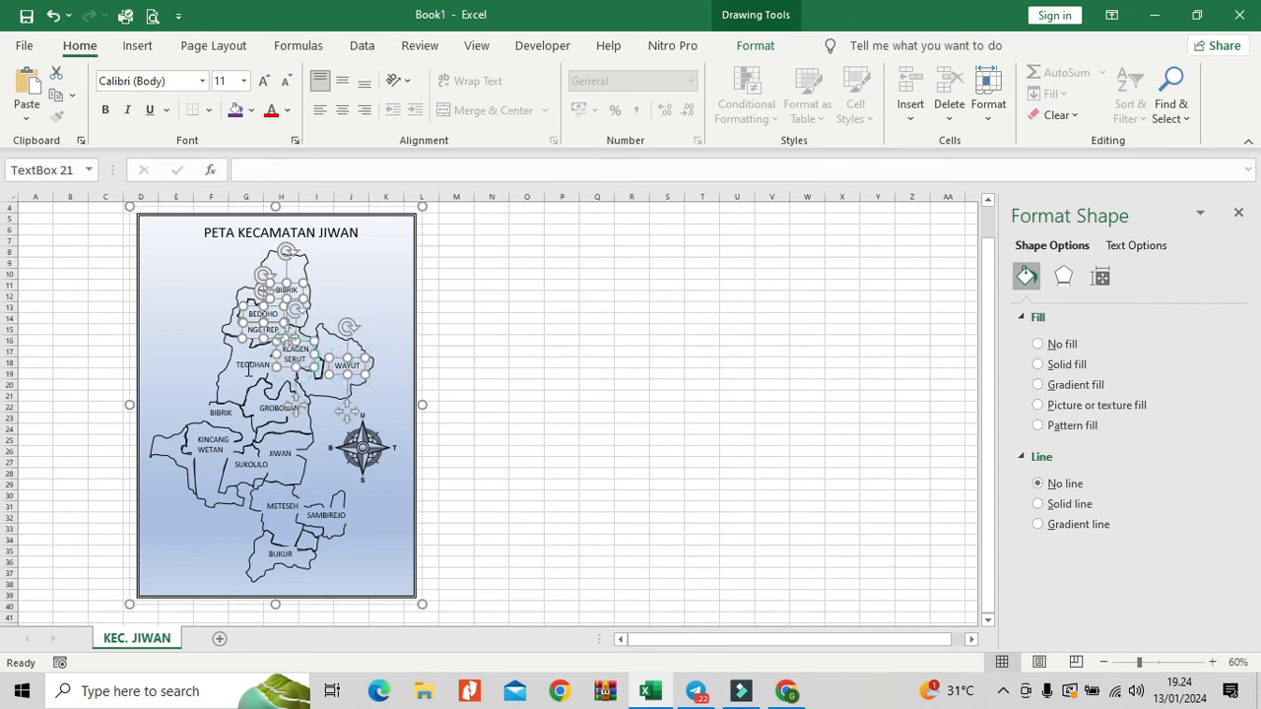
shift+click(251, 364)
shift+click(269, 405)
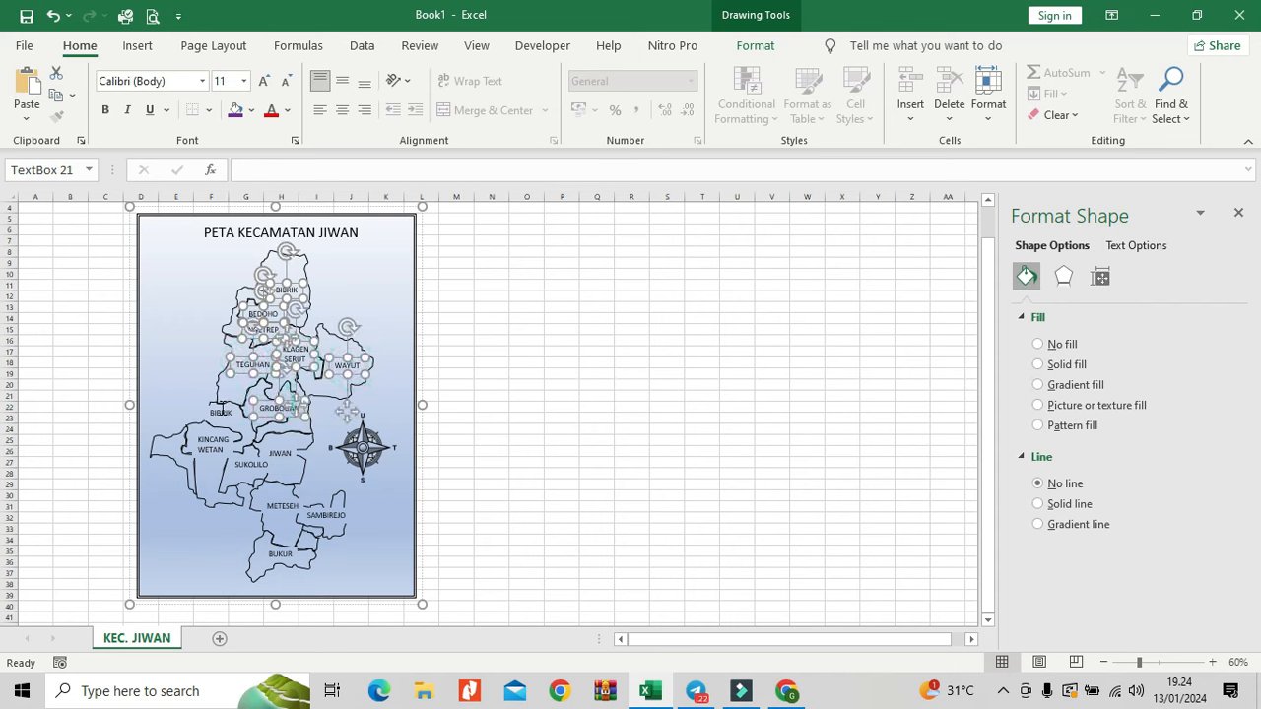
shift+click(220, 412)
shift+click(211, 444)
shift+click(250, 464)
shift+click(279, 453)
shift+click(281, 502)
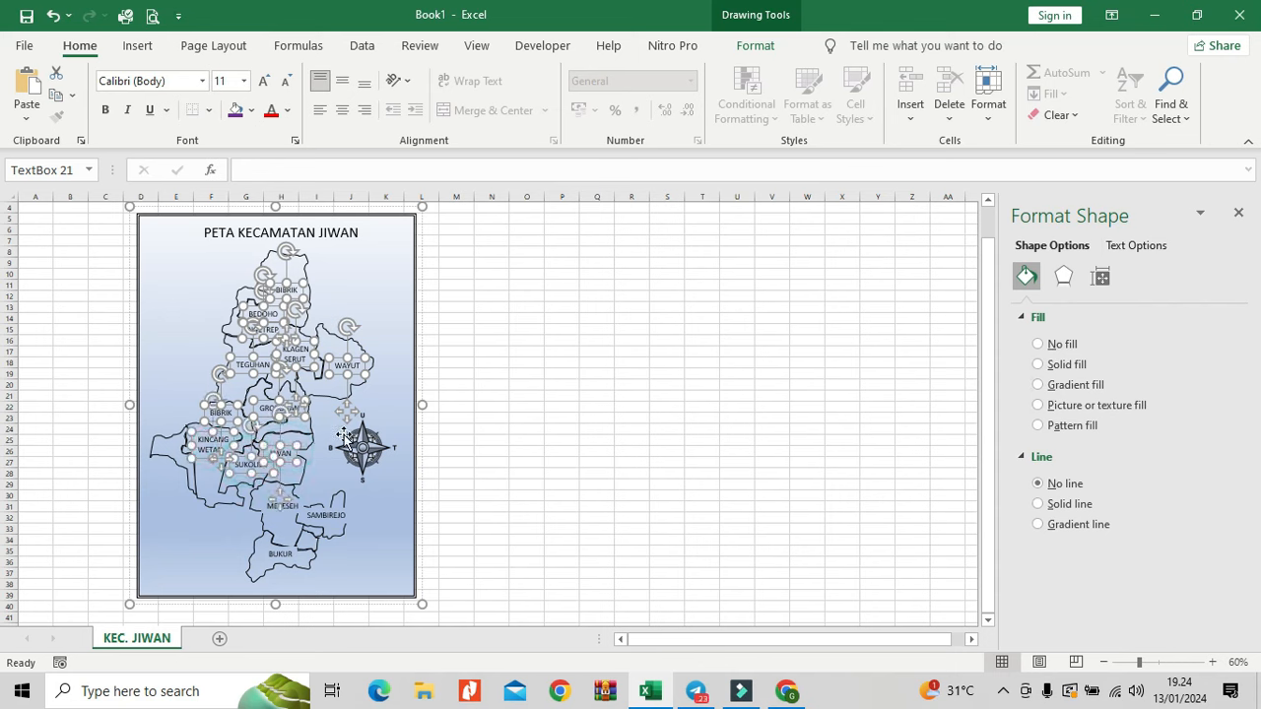
shift+click(332, 514)
shift+click(280, 554)
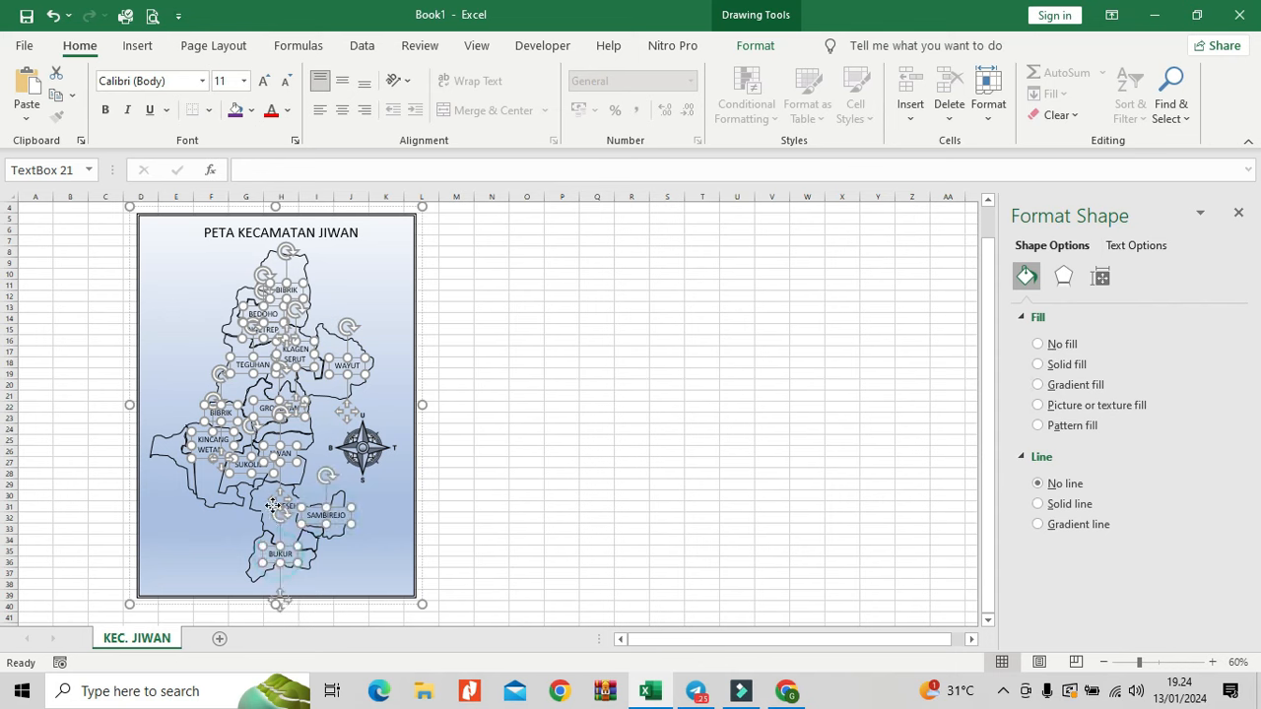
click(1067, 345)
click(497, 430)
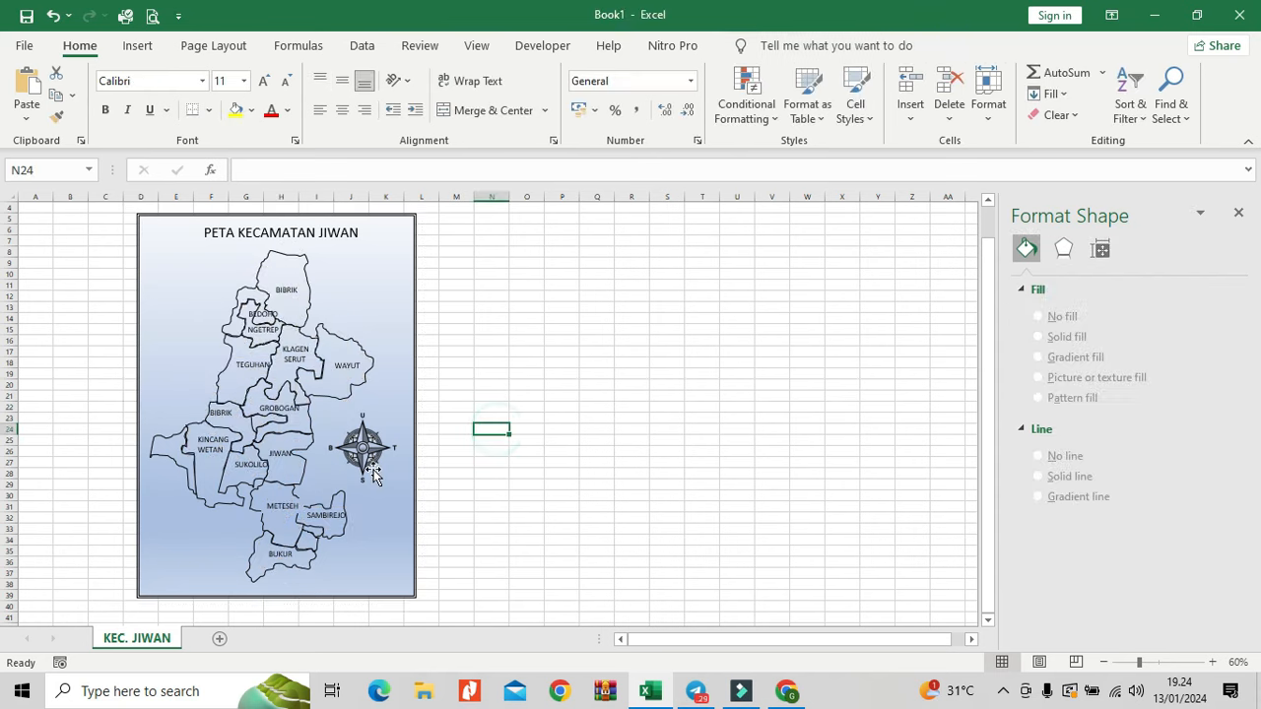
Step: Set the Meteseh village label to no fill, then deselect the labels
click(283, 509)
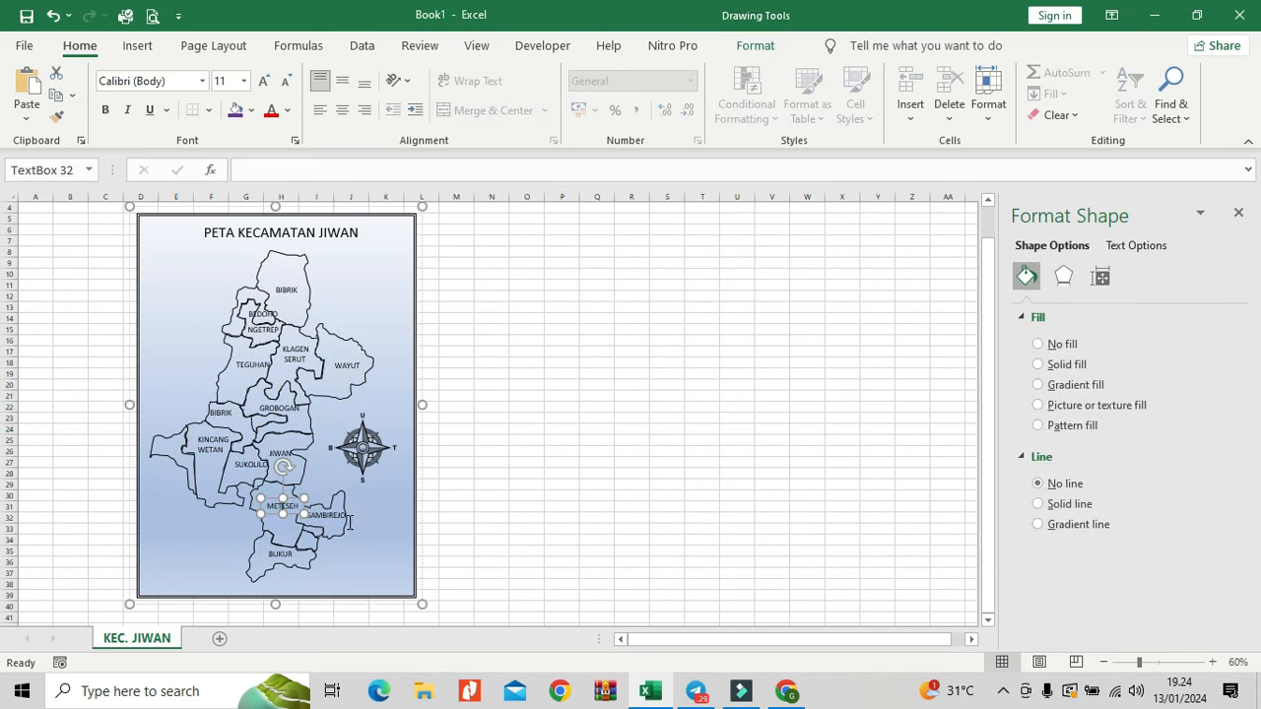
click(1038, 344)
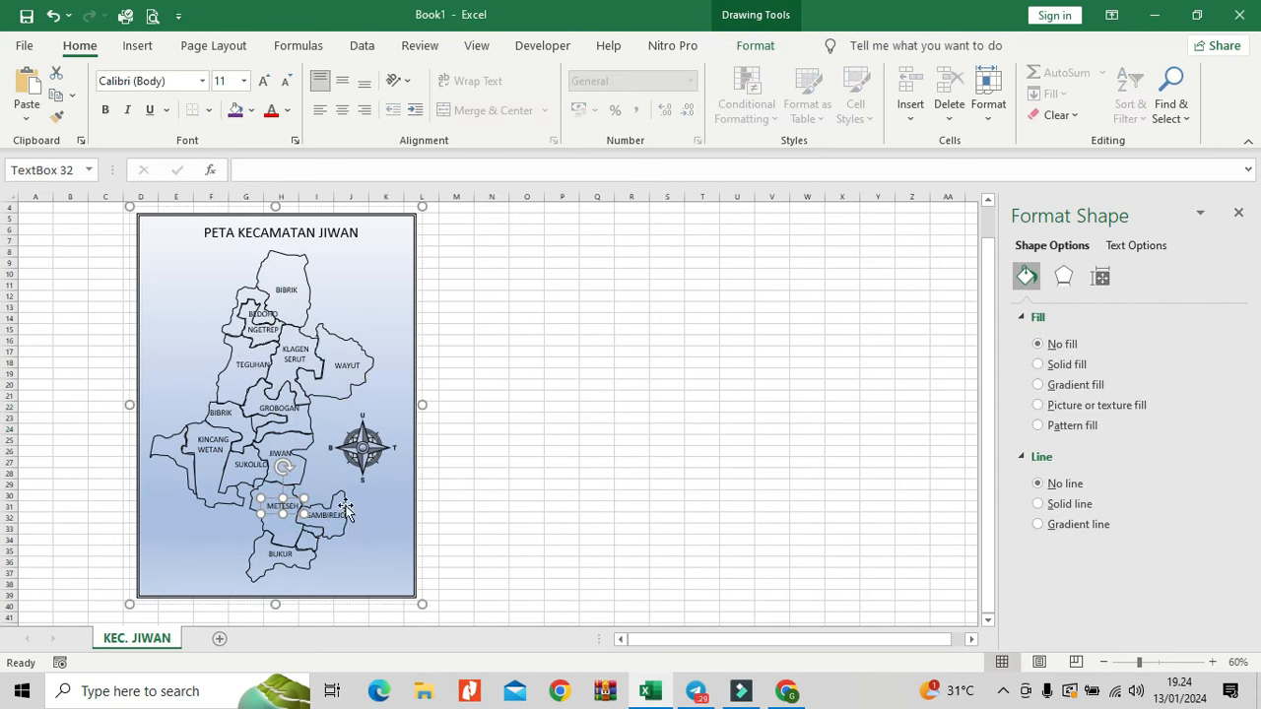
click(489, 484)
click(200, 440)
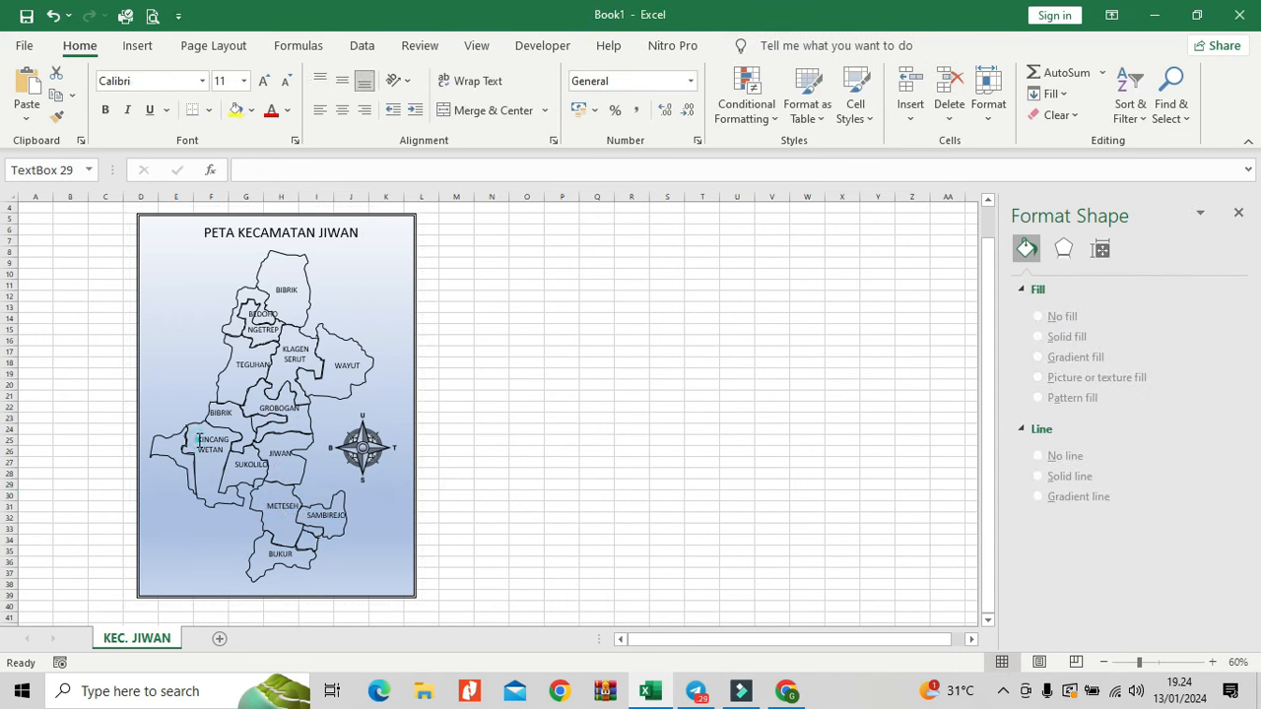
click(485, 405)
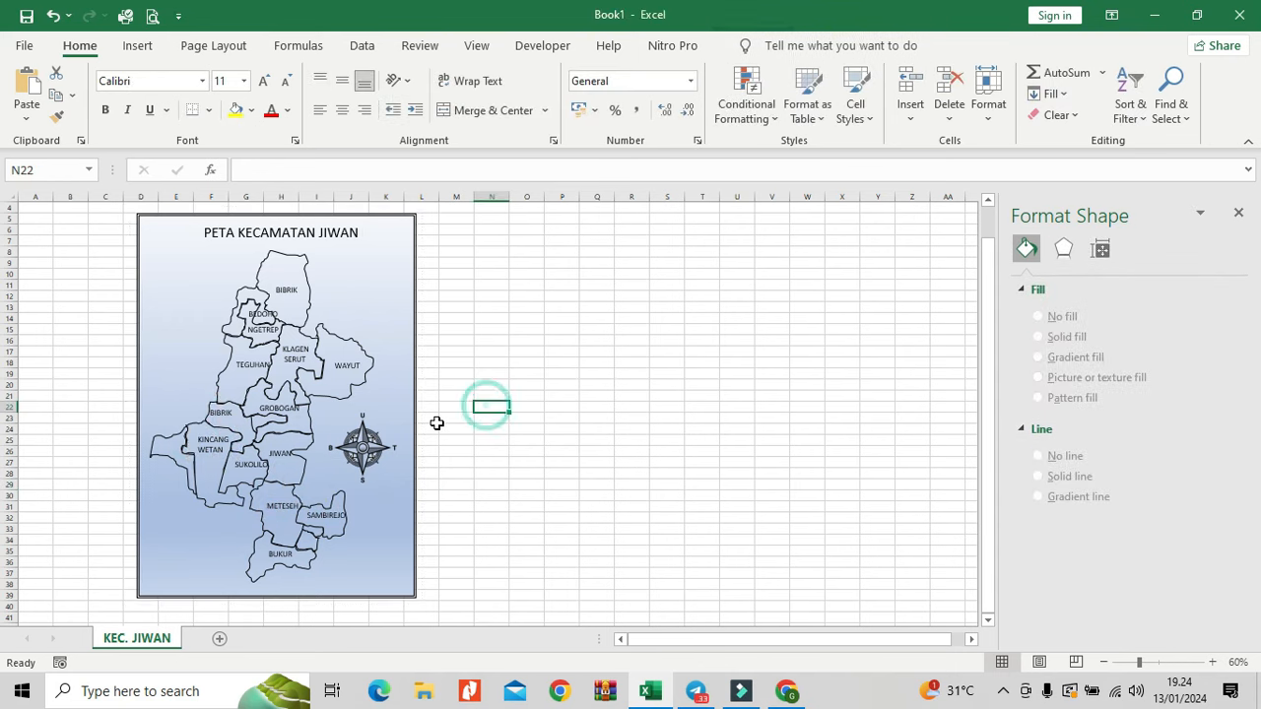
Step: Fill the northernmost Bibrik village shape with gold and the Wayut village shape with light green
click(301, 259)
click(301, 259)
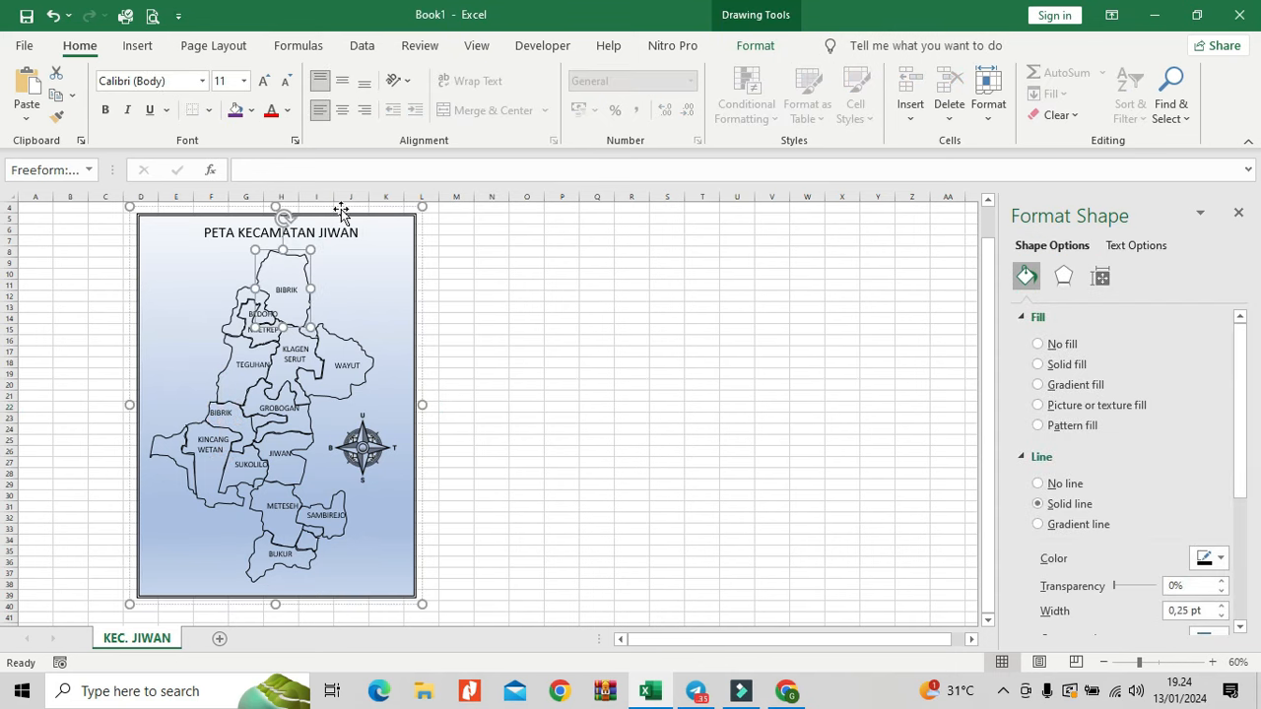
click(253, 109)
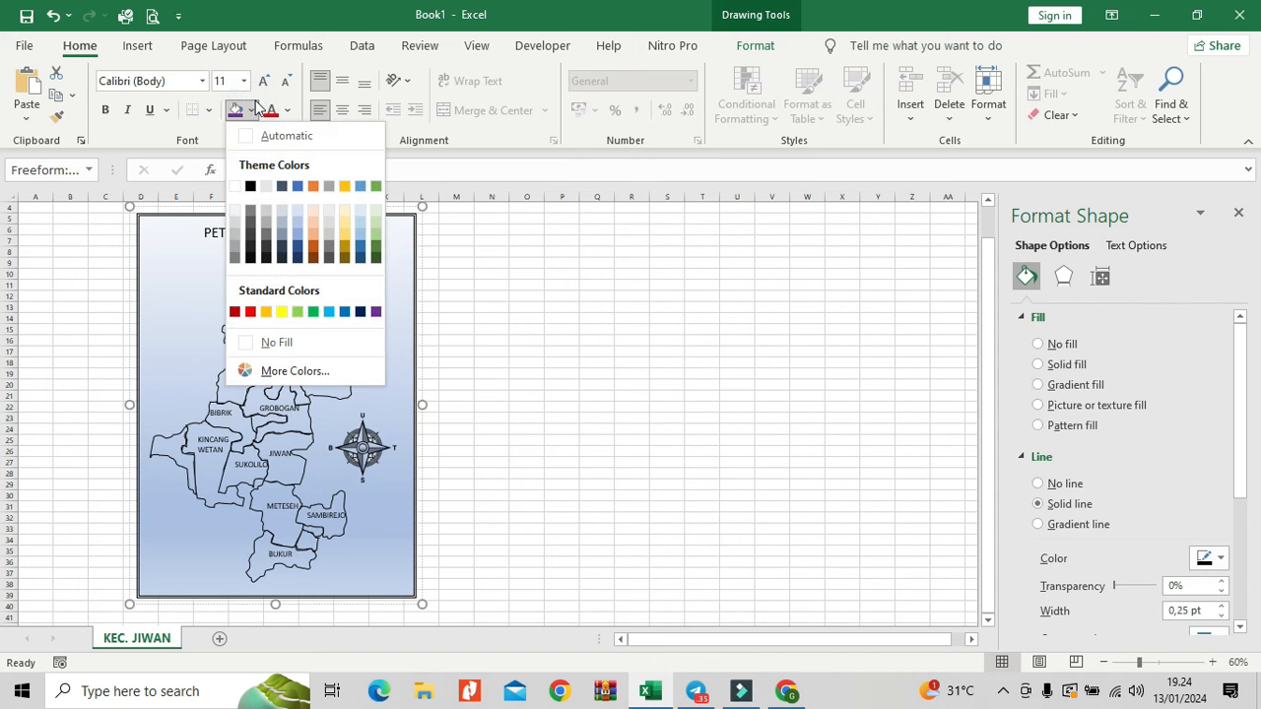
click(344, 187)
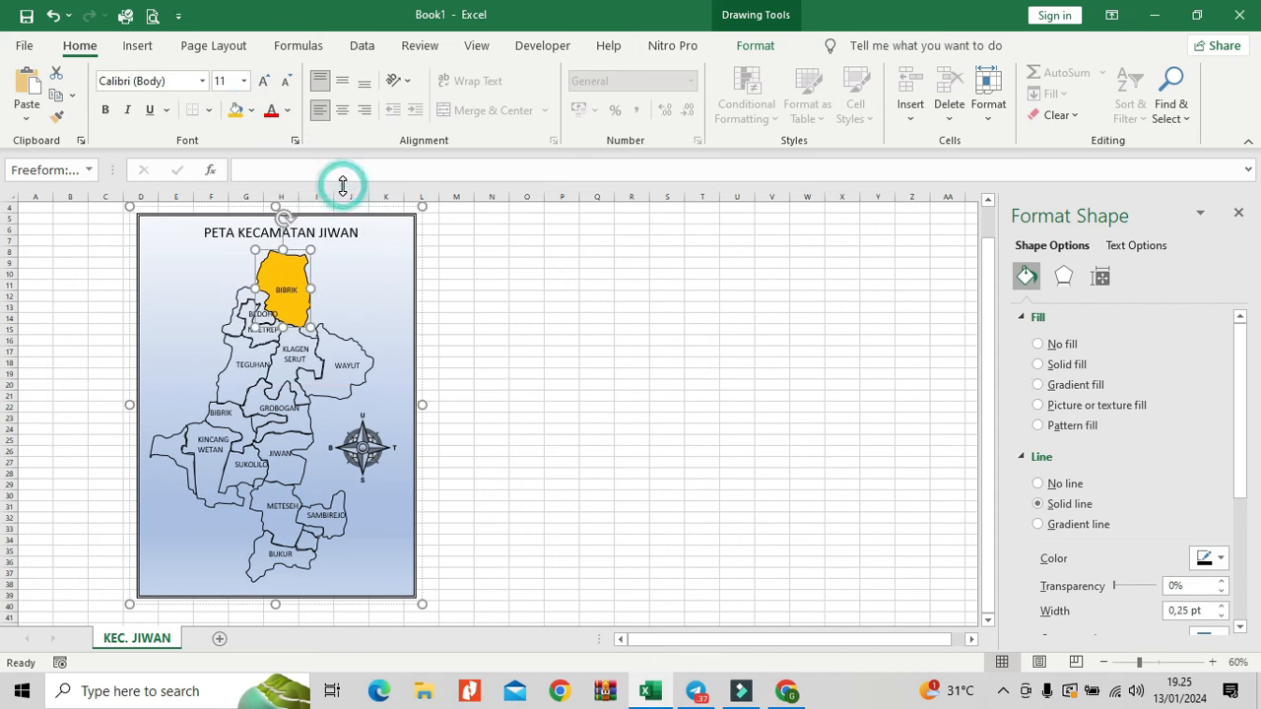
click(350, 344)
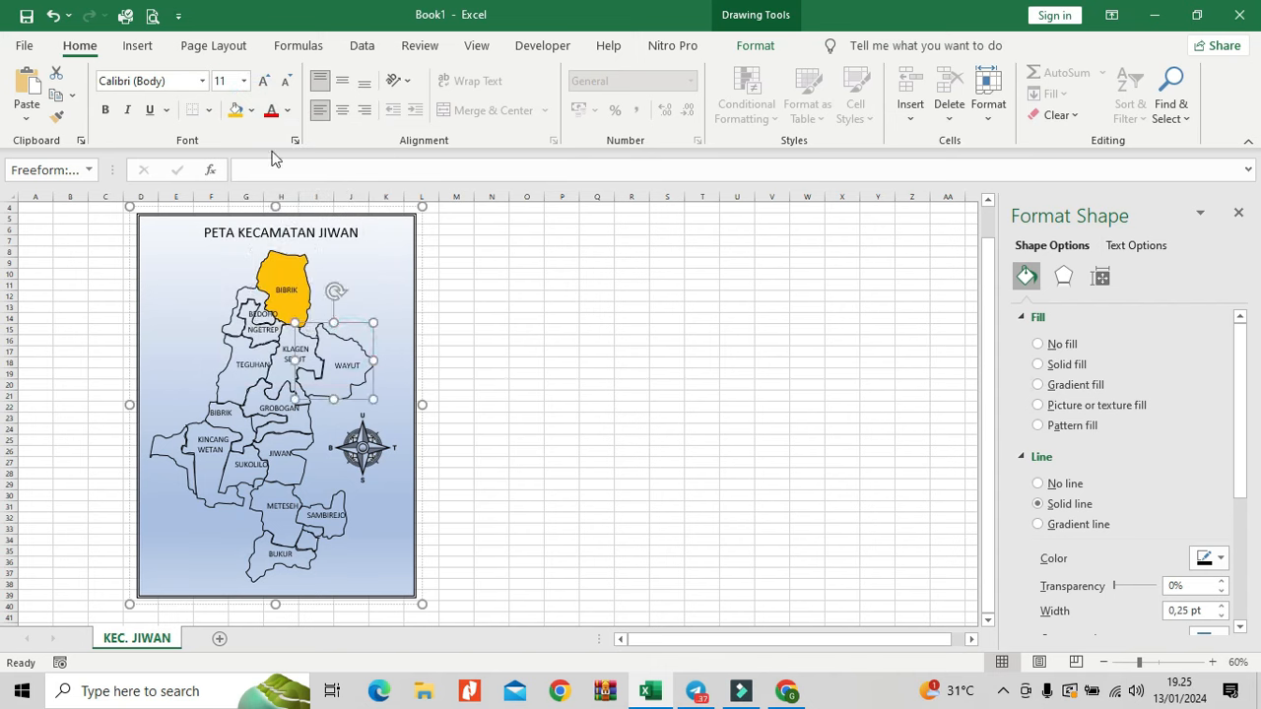
click(252, 110)
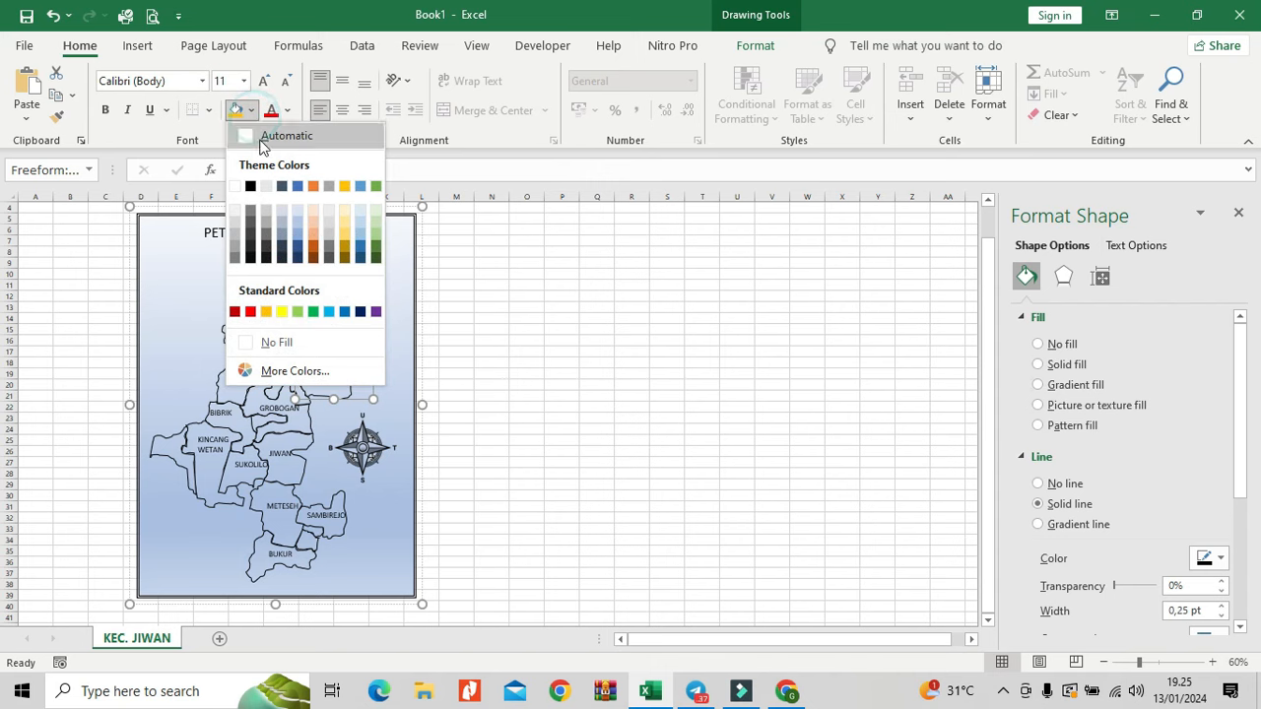
click(298, 313)
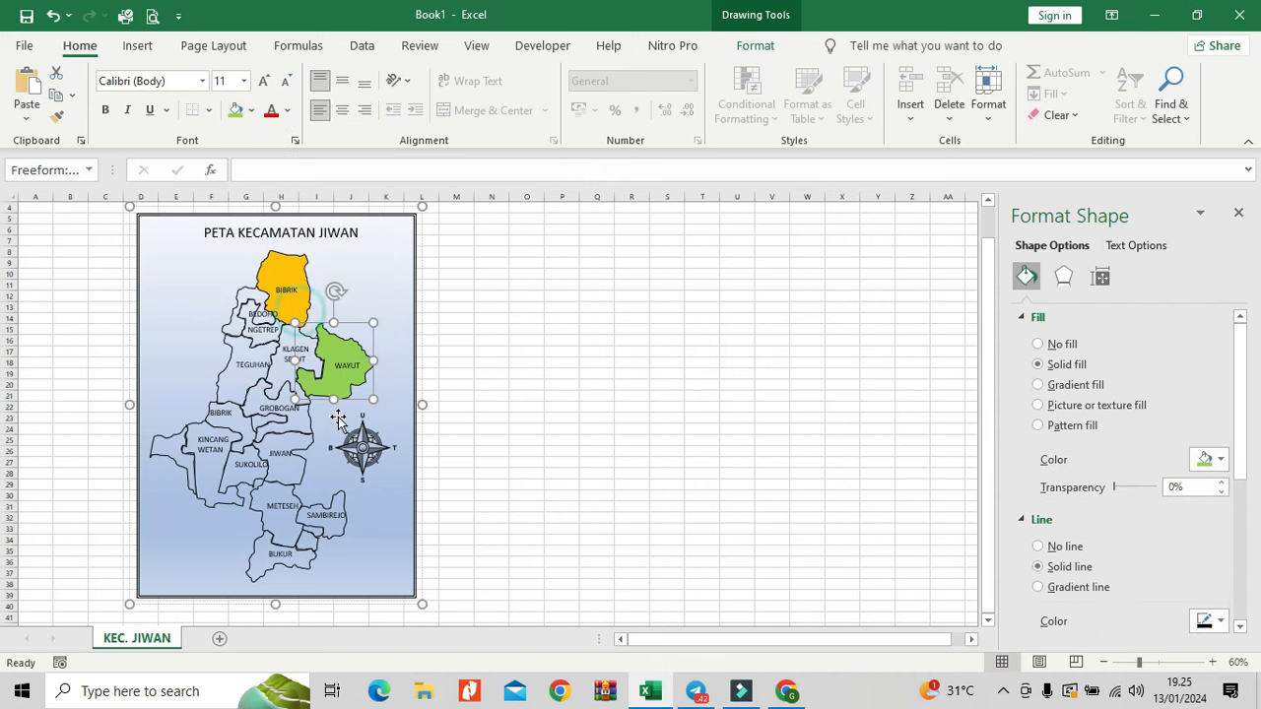
Step: Fill the Jiwan village shape with red and the Bukur village shape with blue
click(291, 474)
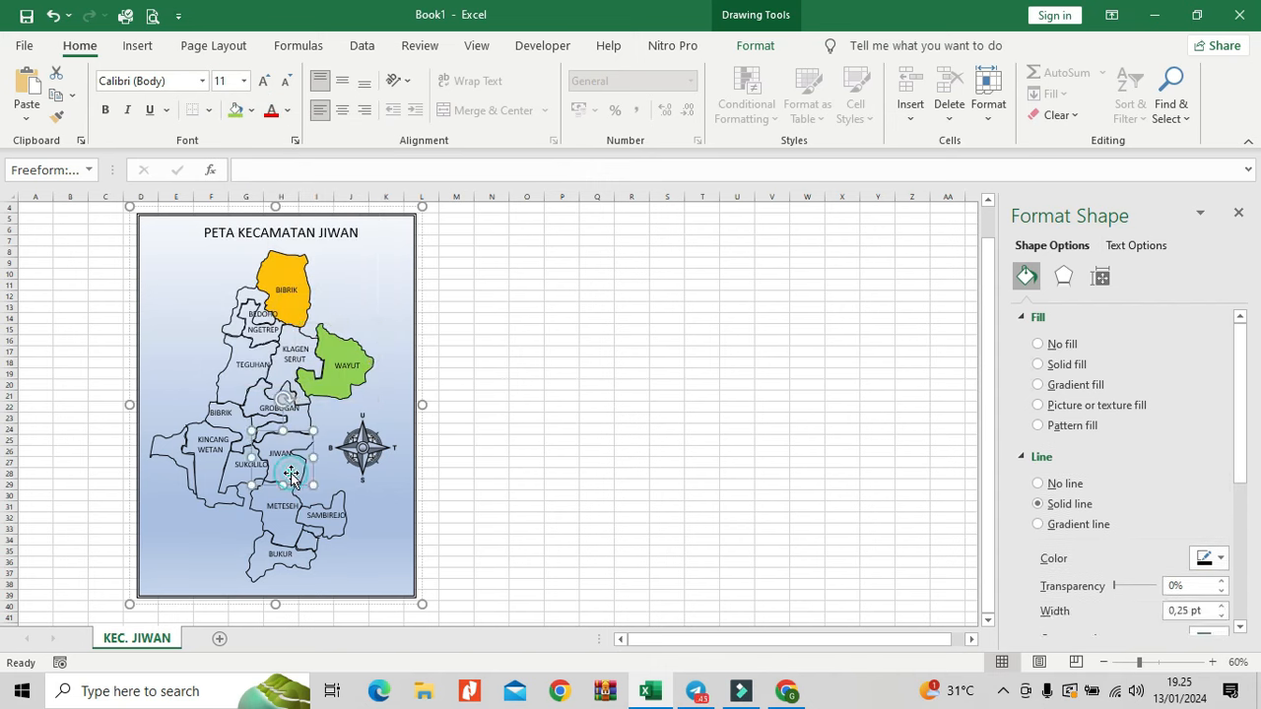
click(251, 110)
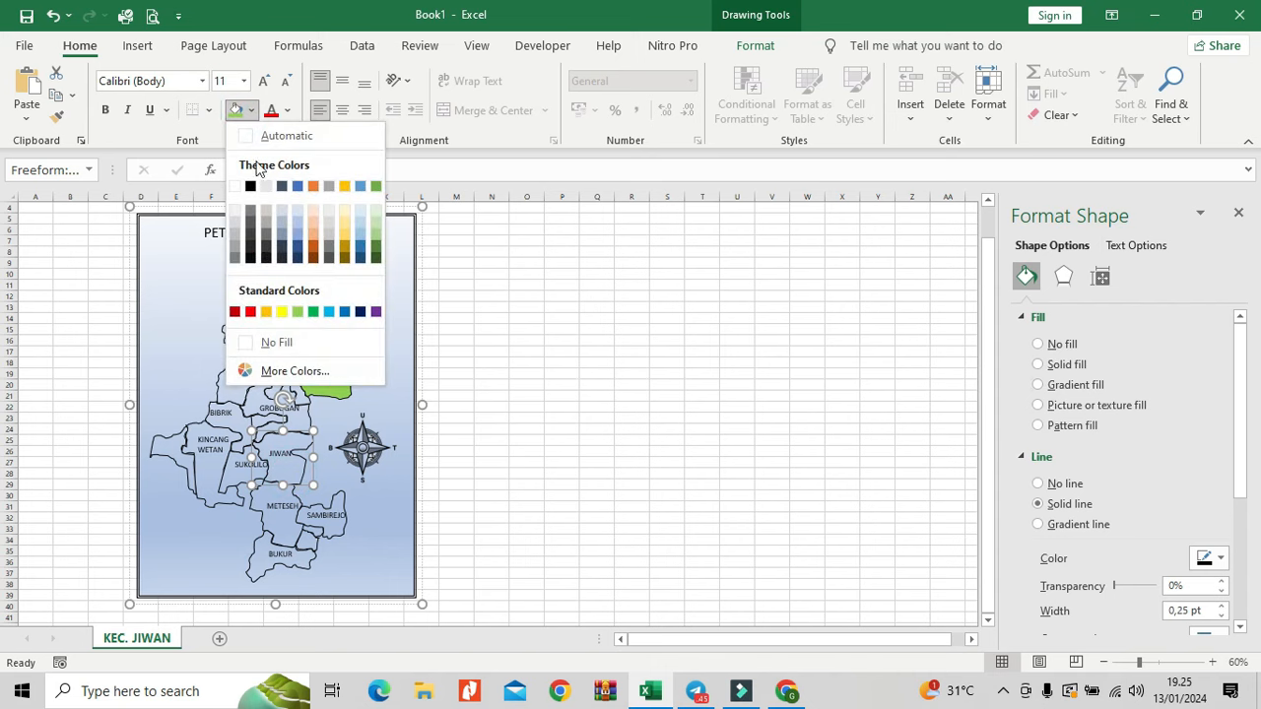
click(250, 312)
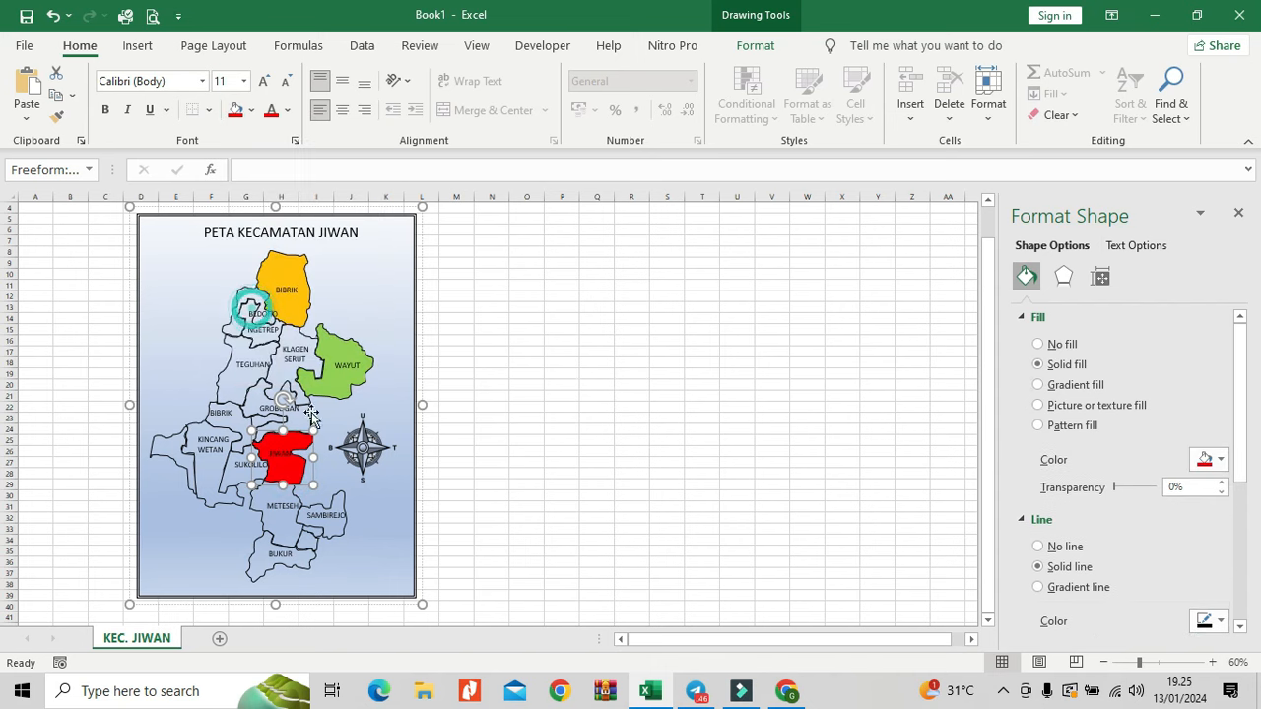
click(292, 571)
click(250, 110)
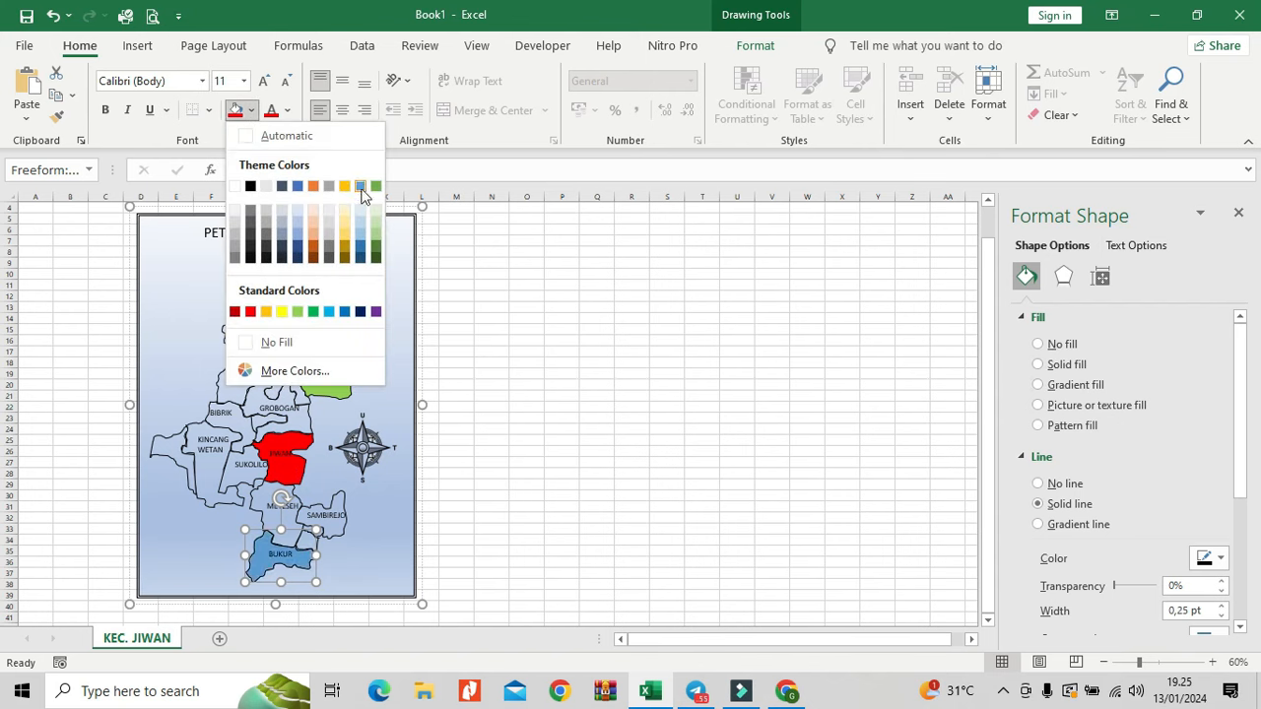
click(360, 187)
Step: Fill the western Bibrik village shape above Kincang Wetan with green and deselect it
click(242, 415)
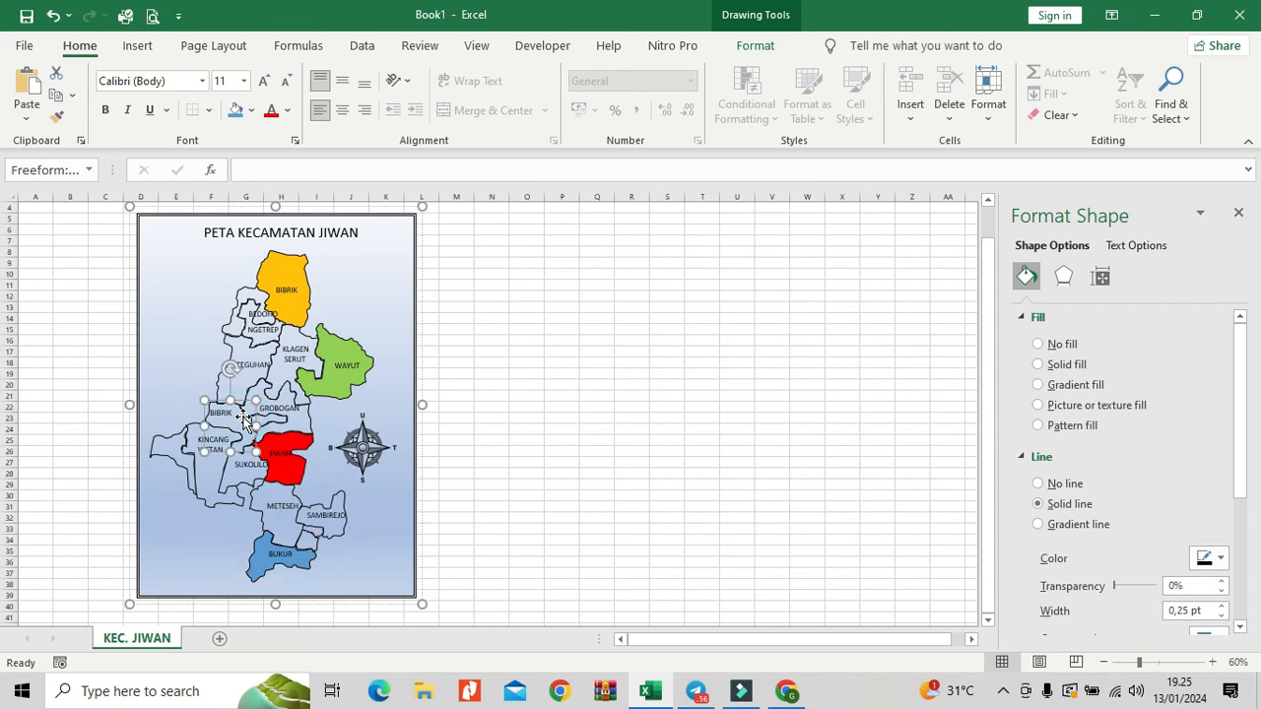
click(252, 110)
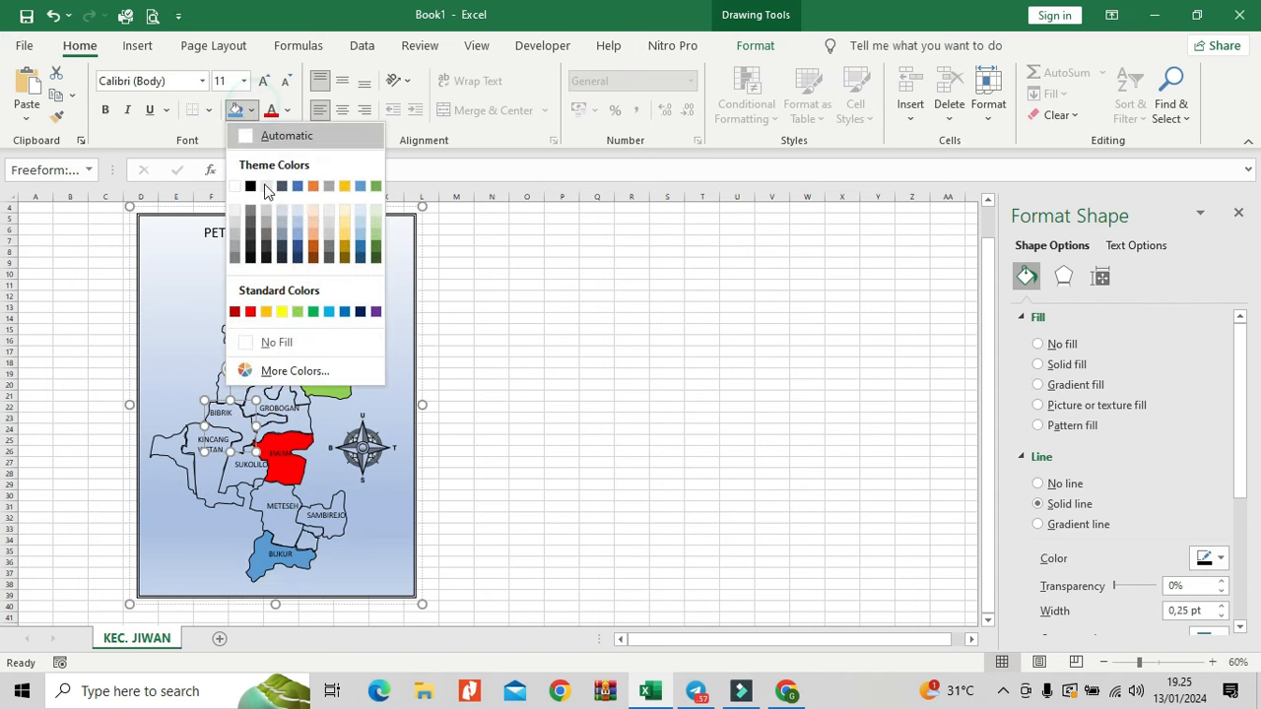
click(313, 311)
click(460, 310)
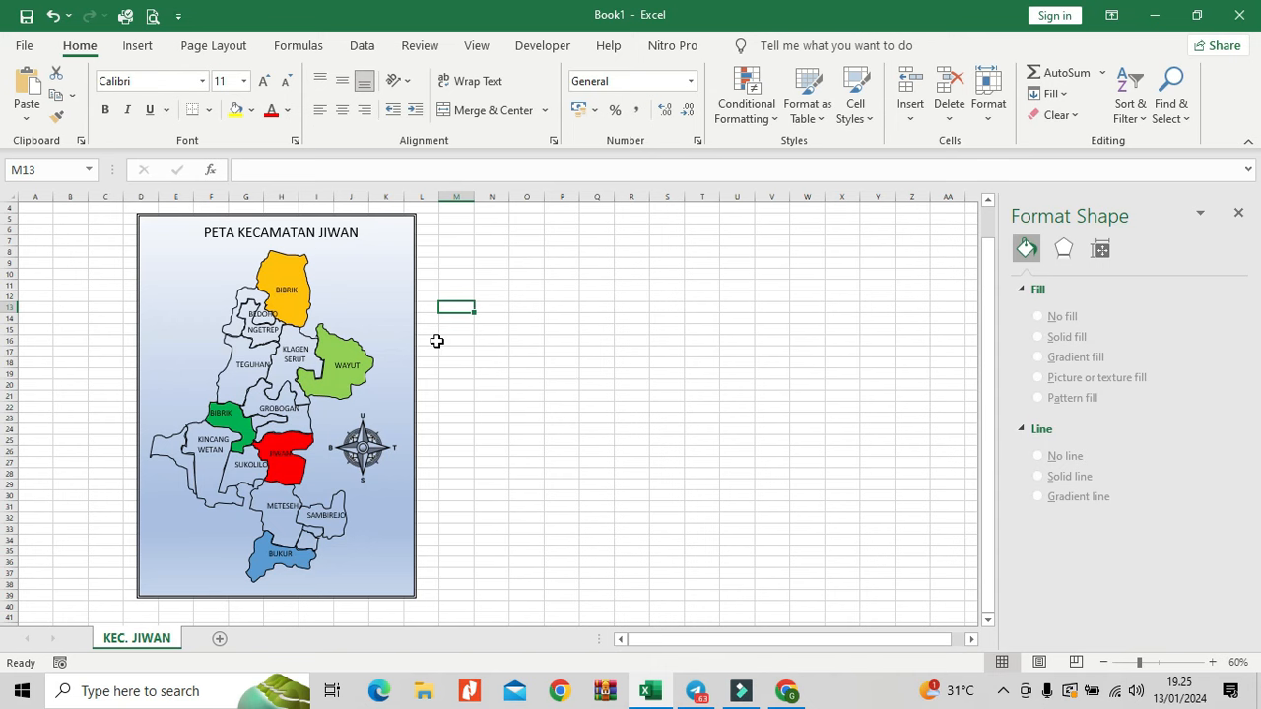
Step: Check the fill settings of the compass picture and the map title text box
click(384, 453)
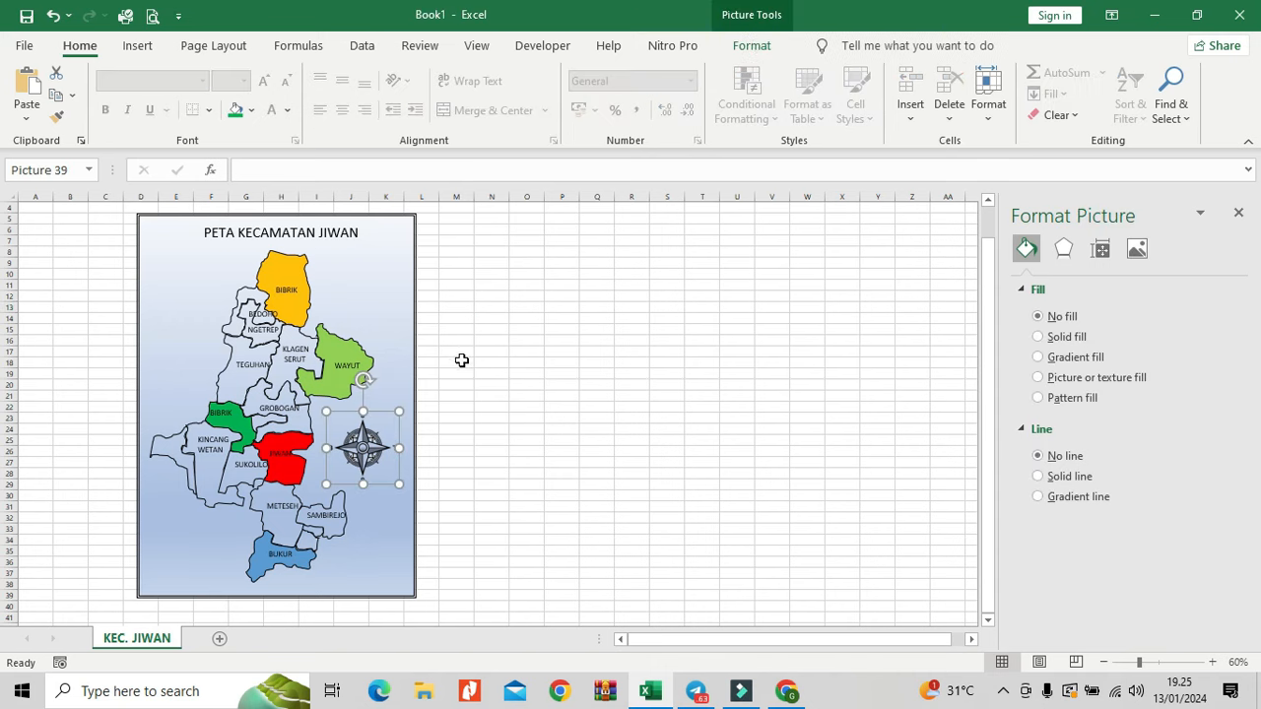
click(459, 328)
click(198, 238)
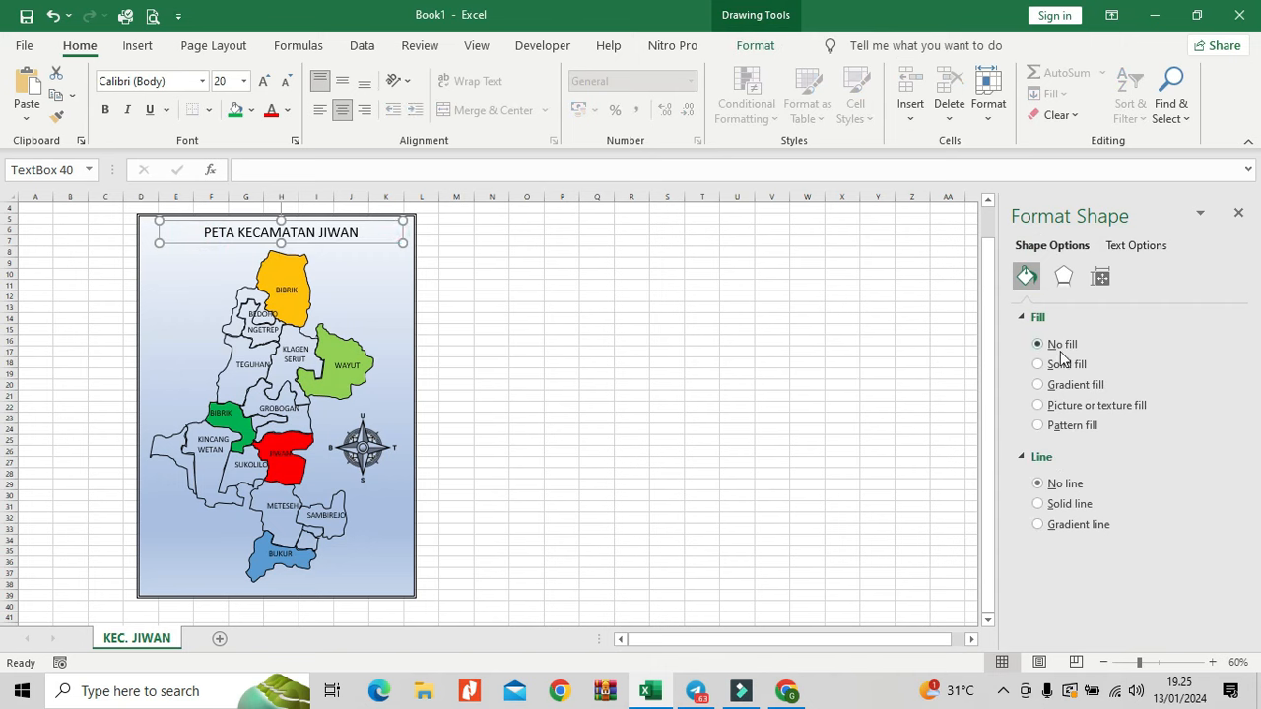
click(477, 296)
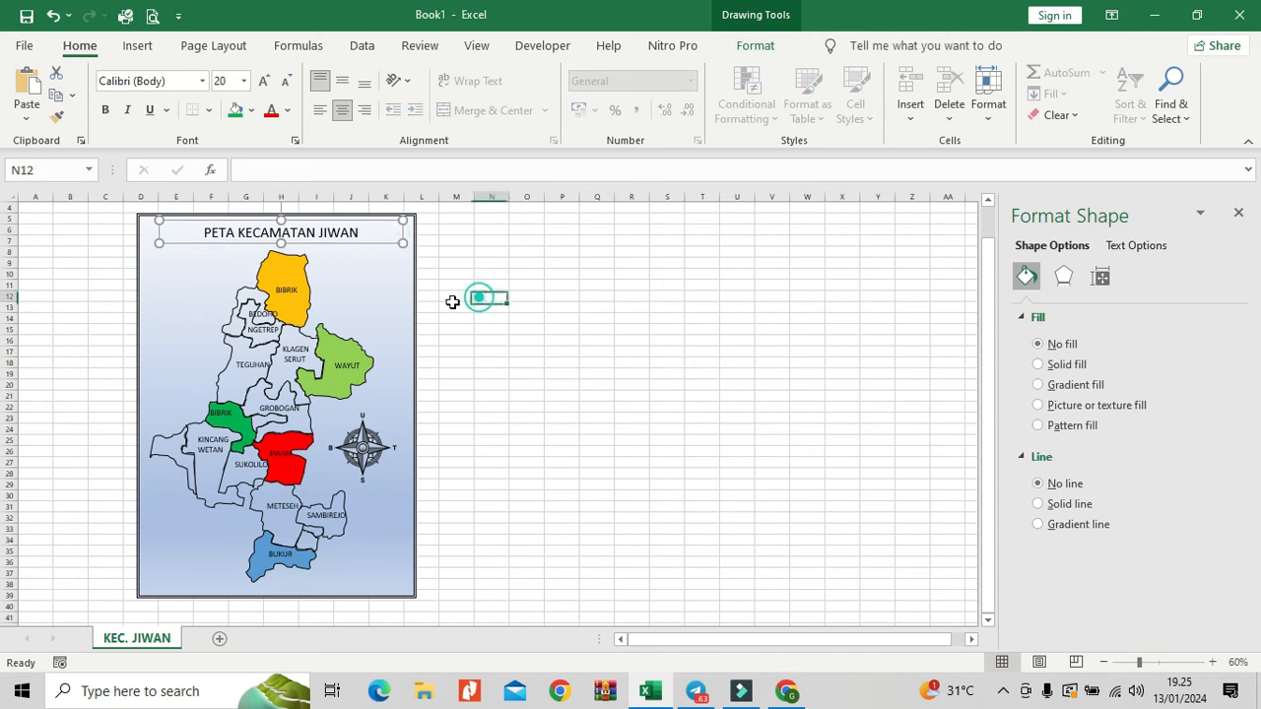
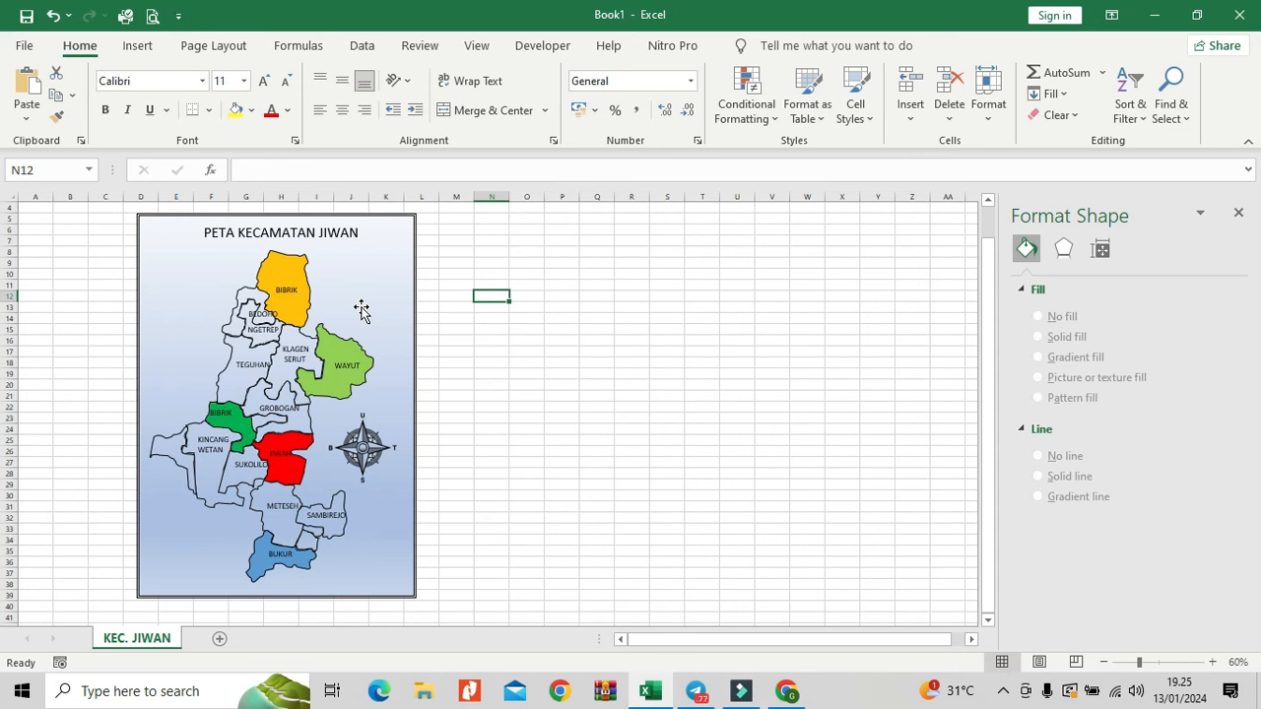
Step: Select the compass, the title and the framed map together and combine them into one group
click(359, 307)
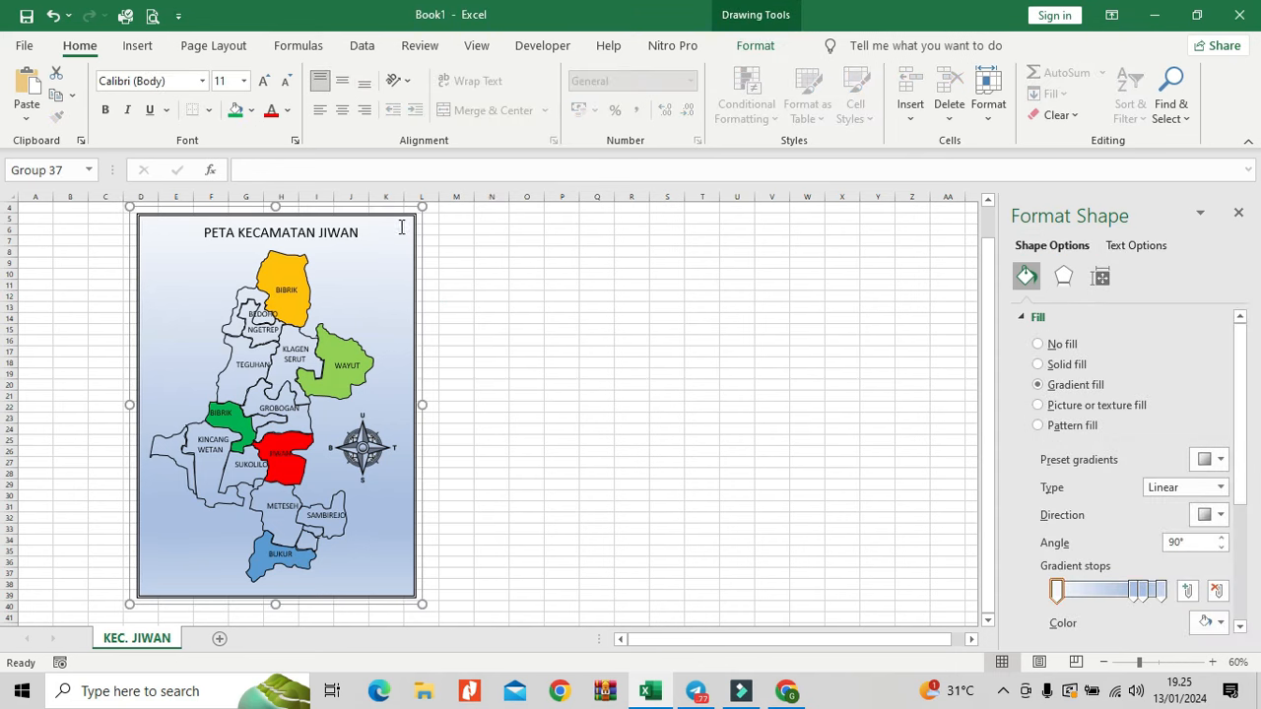
click(363, 230)
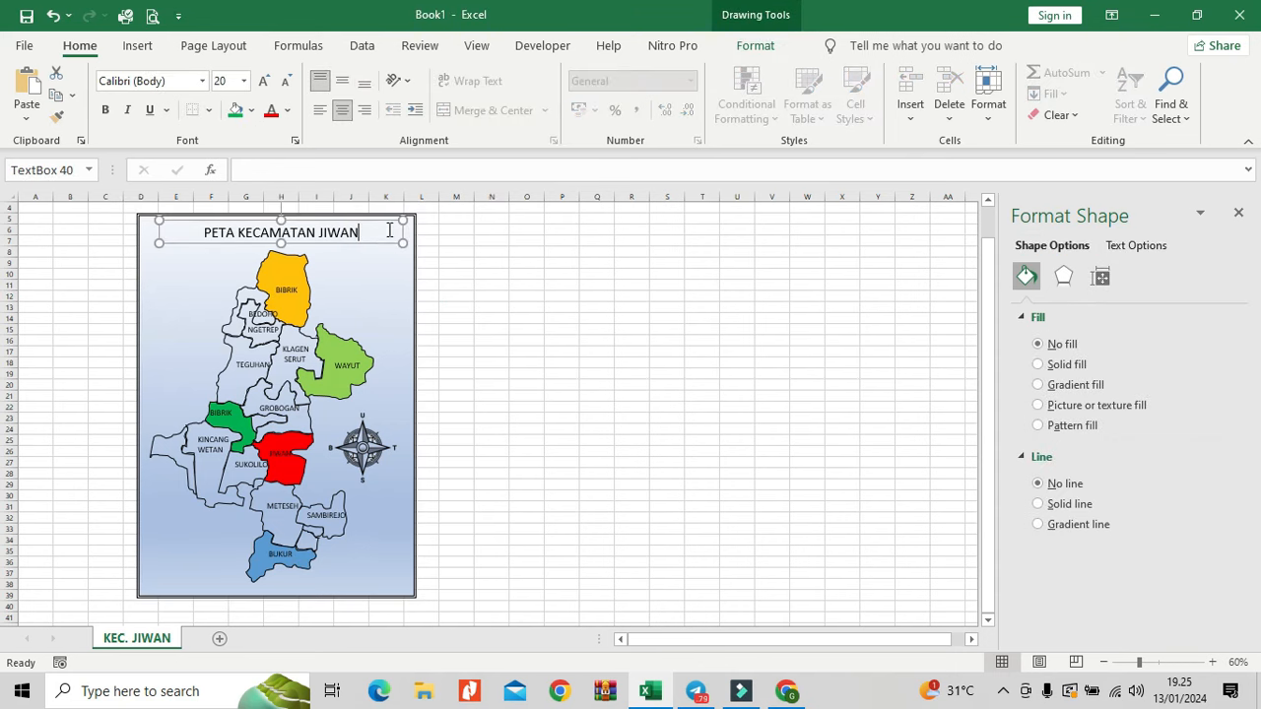
click(366, 430)
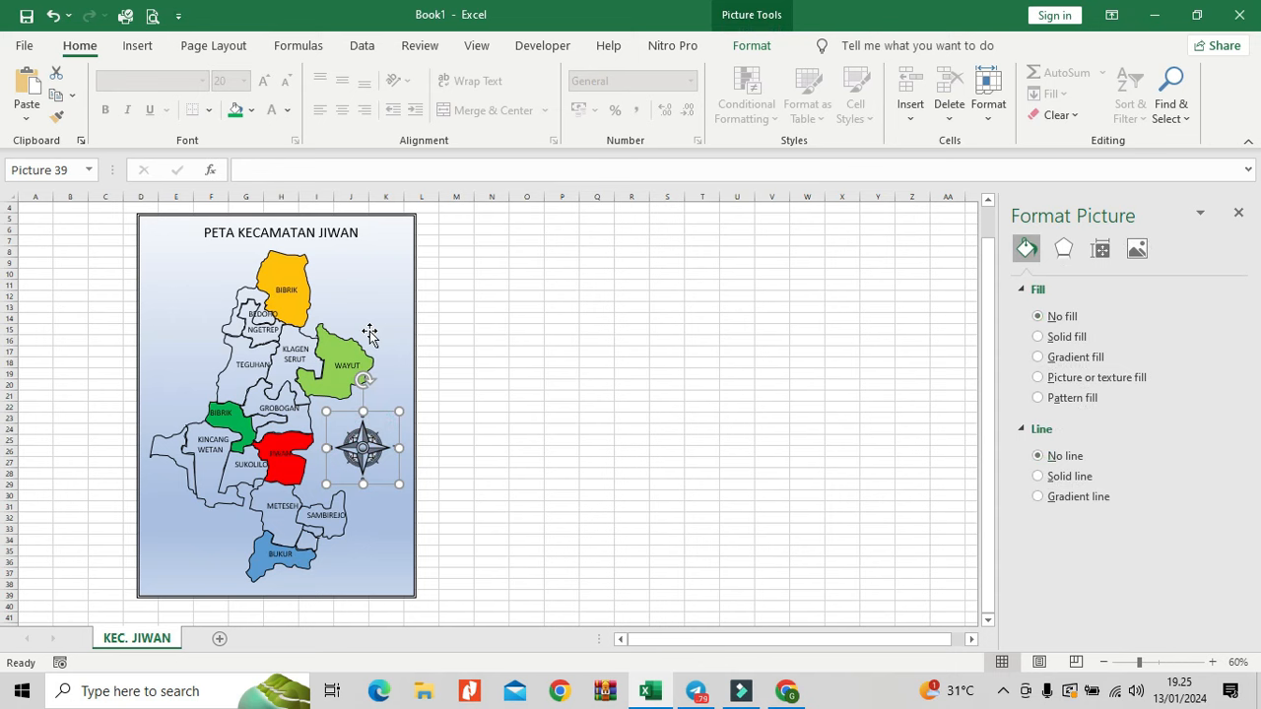
shift+click(326, 229)
click(414, 272)
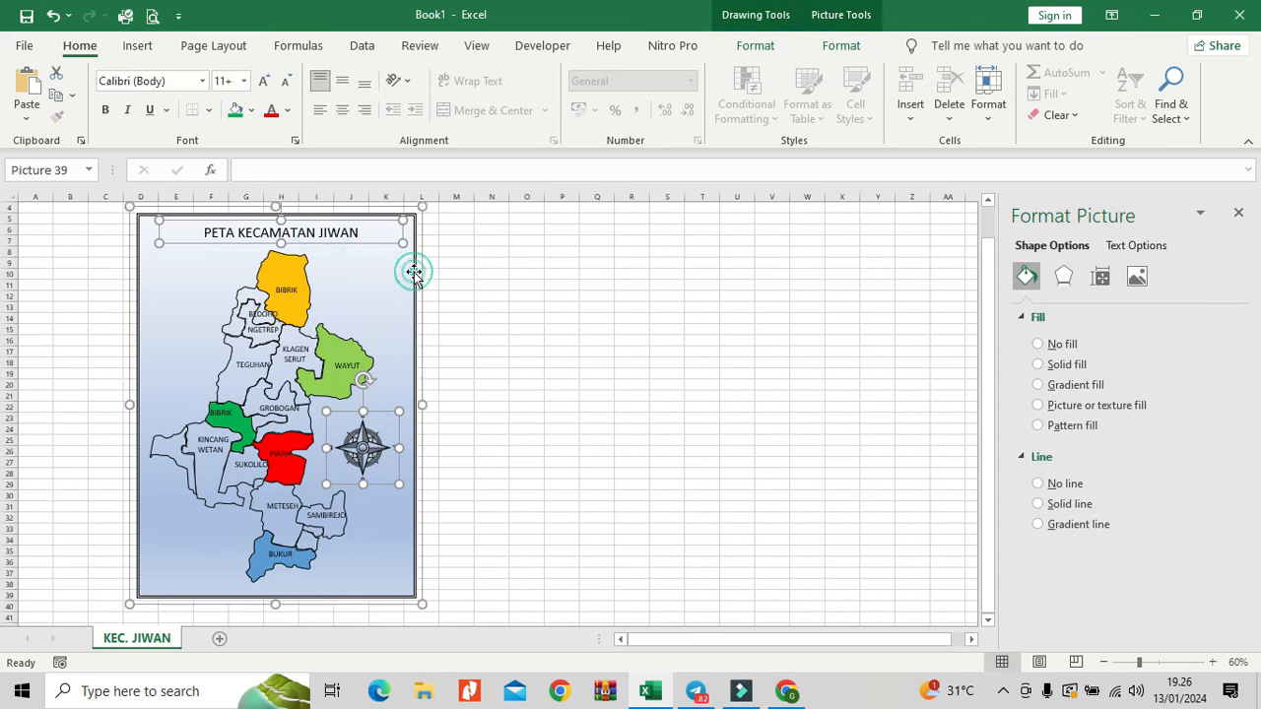
right_click(417, 274)
mouse_move(500, 397)
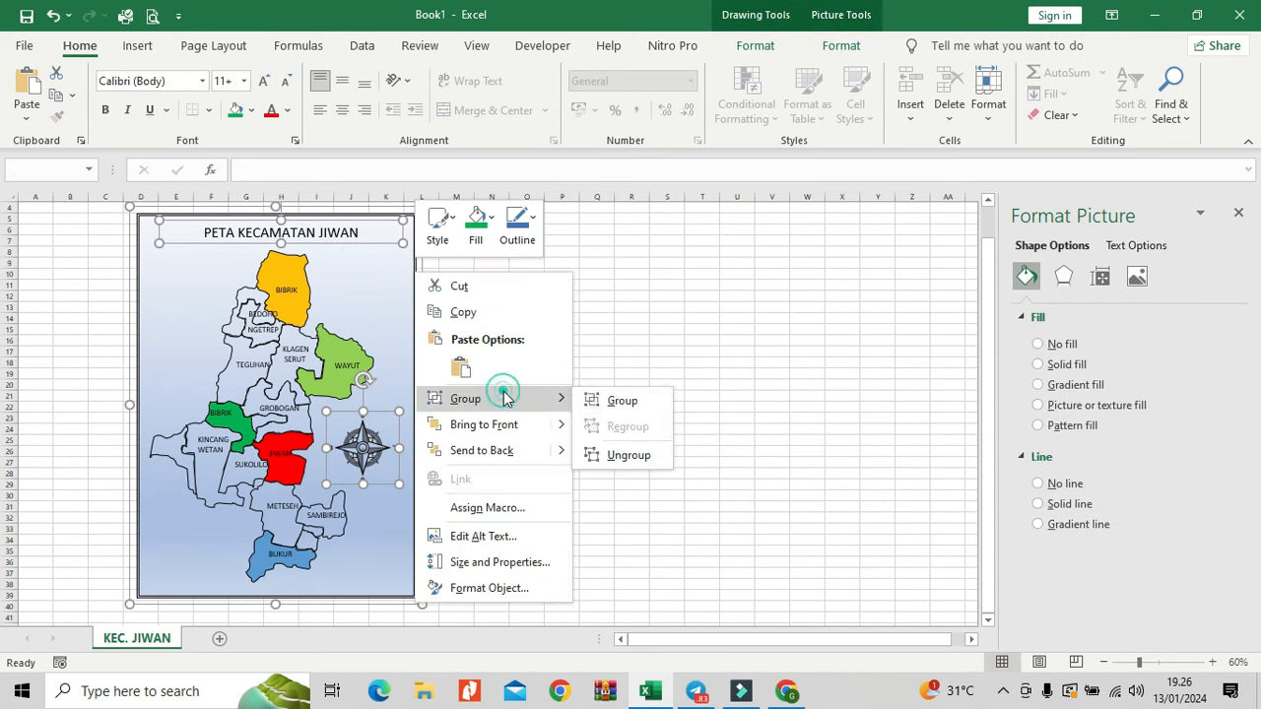
click(599, 397)
click(597, 317)
Step: Copy the combined map group with its title and compass
click(410, 262)
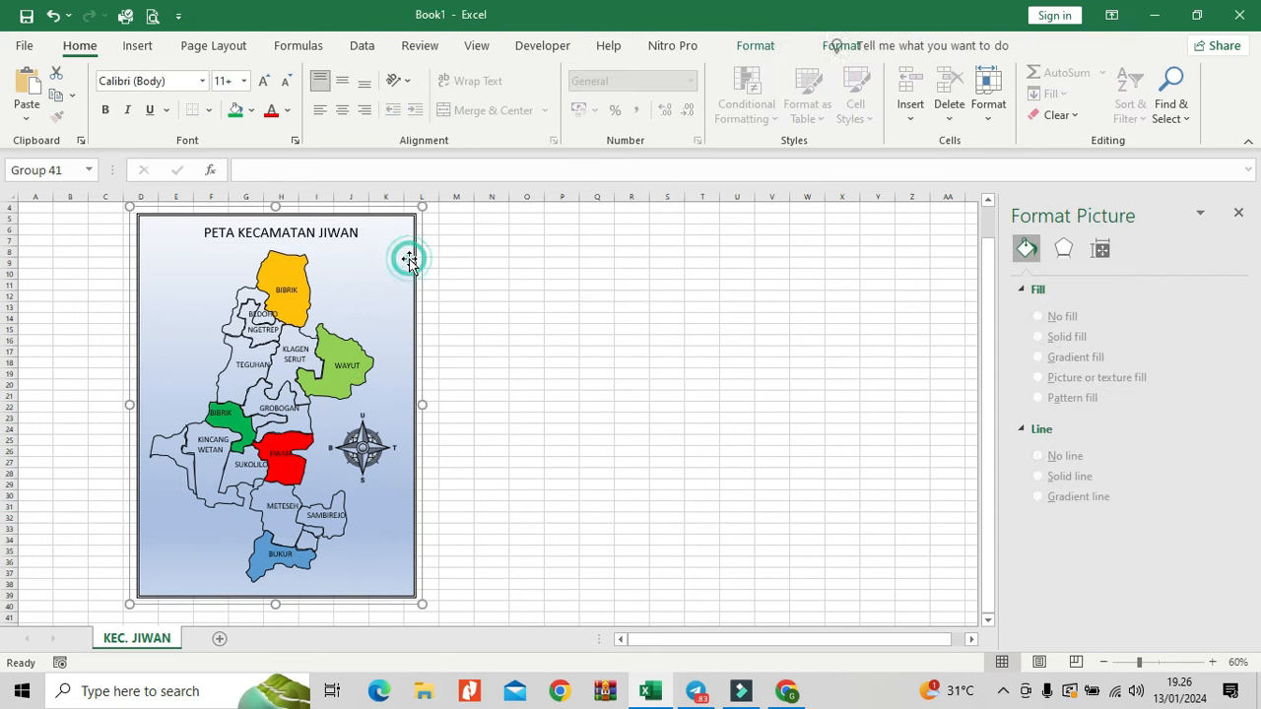
right_click(409, 262)
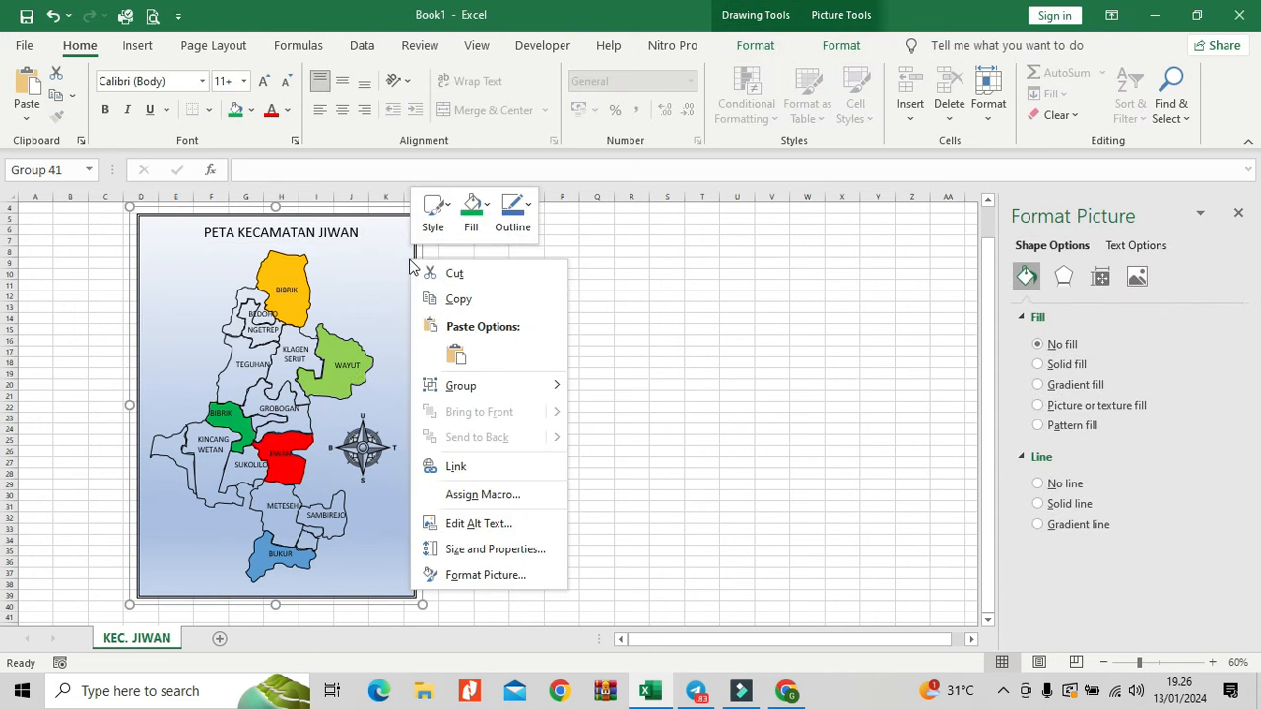
click(466, 301)
Step: Open Word and create a new blank document
click(187, 696)
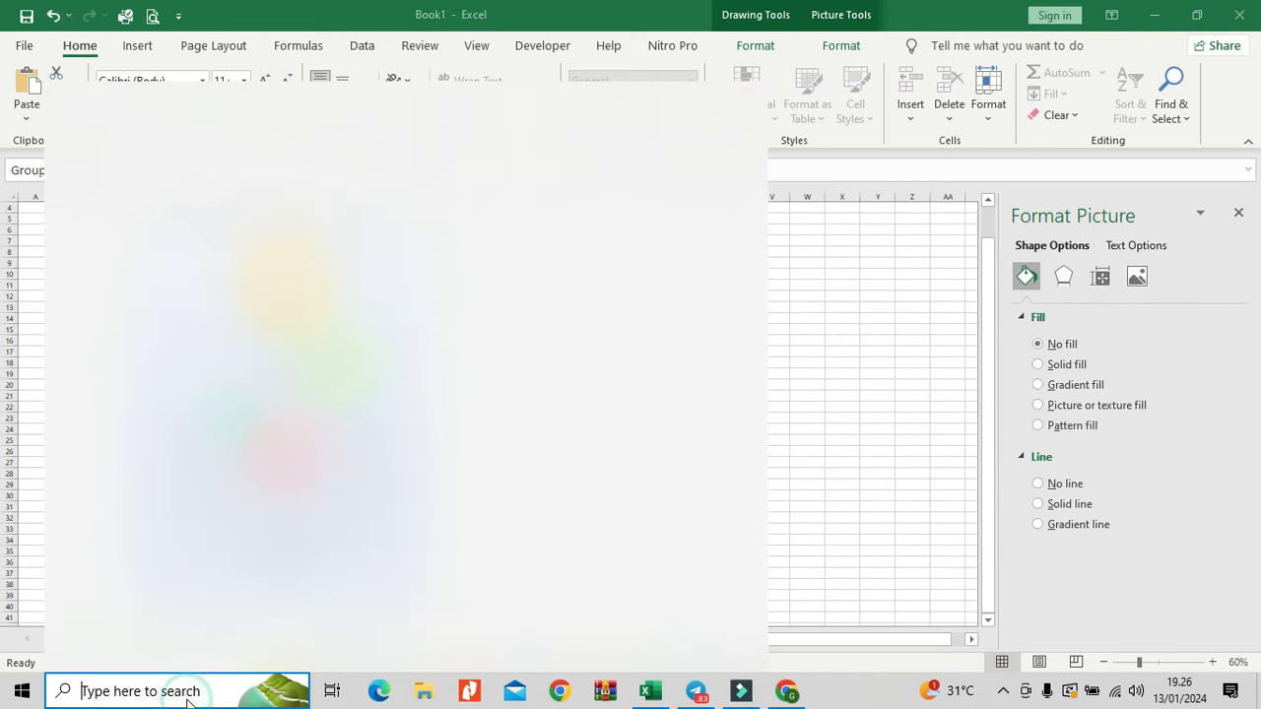
click(564, 202)
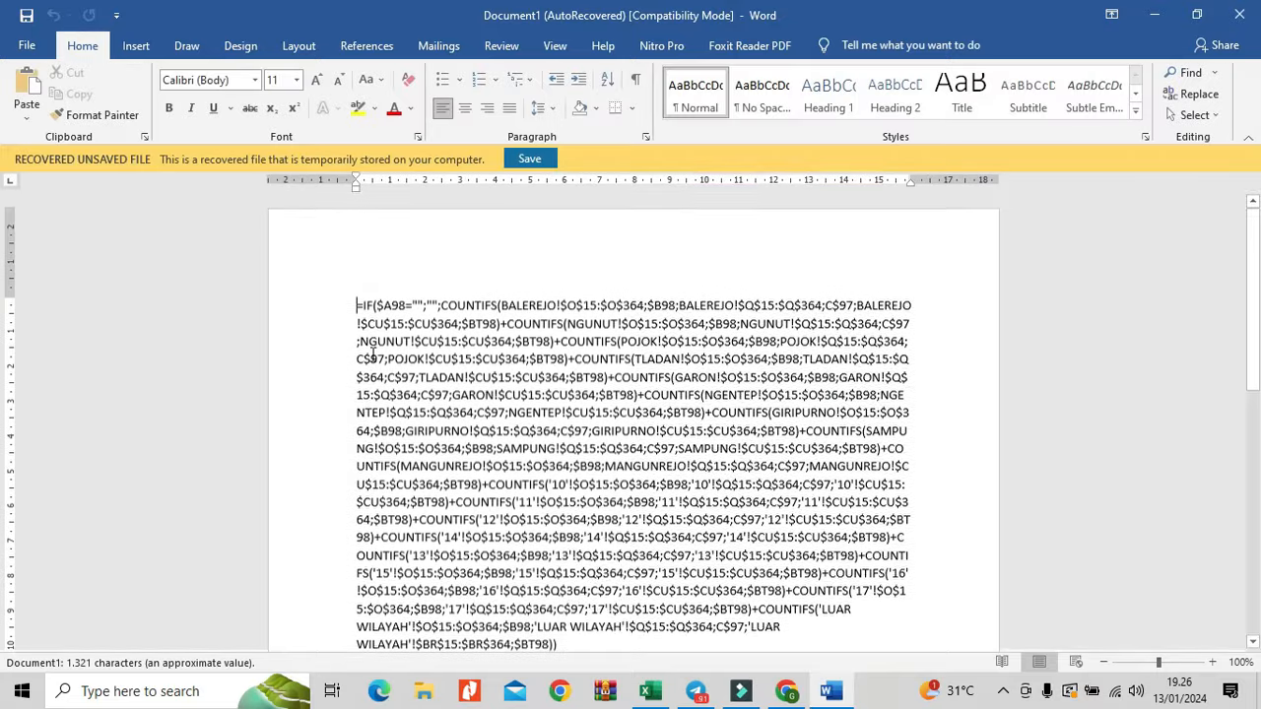
click(27, 46)
click(47, 130)
click(267, 217)
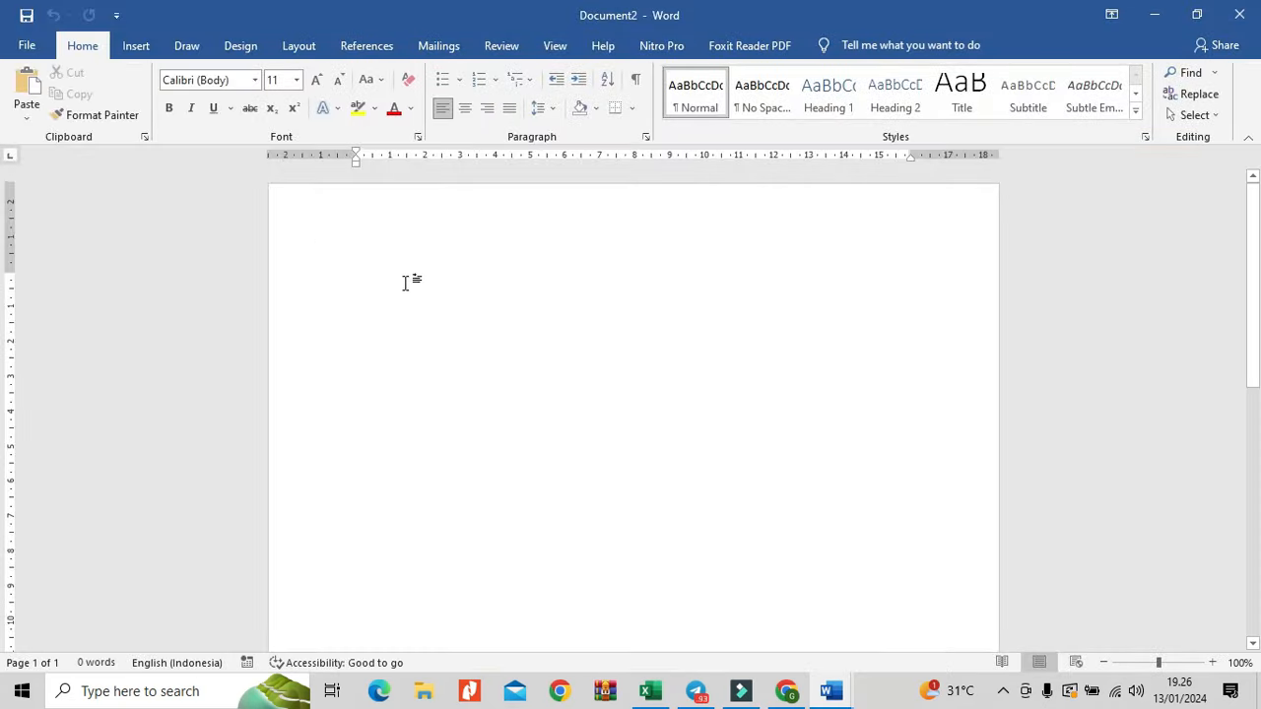
Step: Centre the empty paragraph and paste the copied map group into the document
click(464, 107)
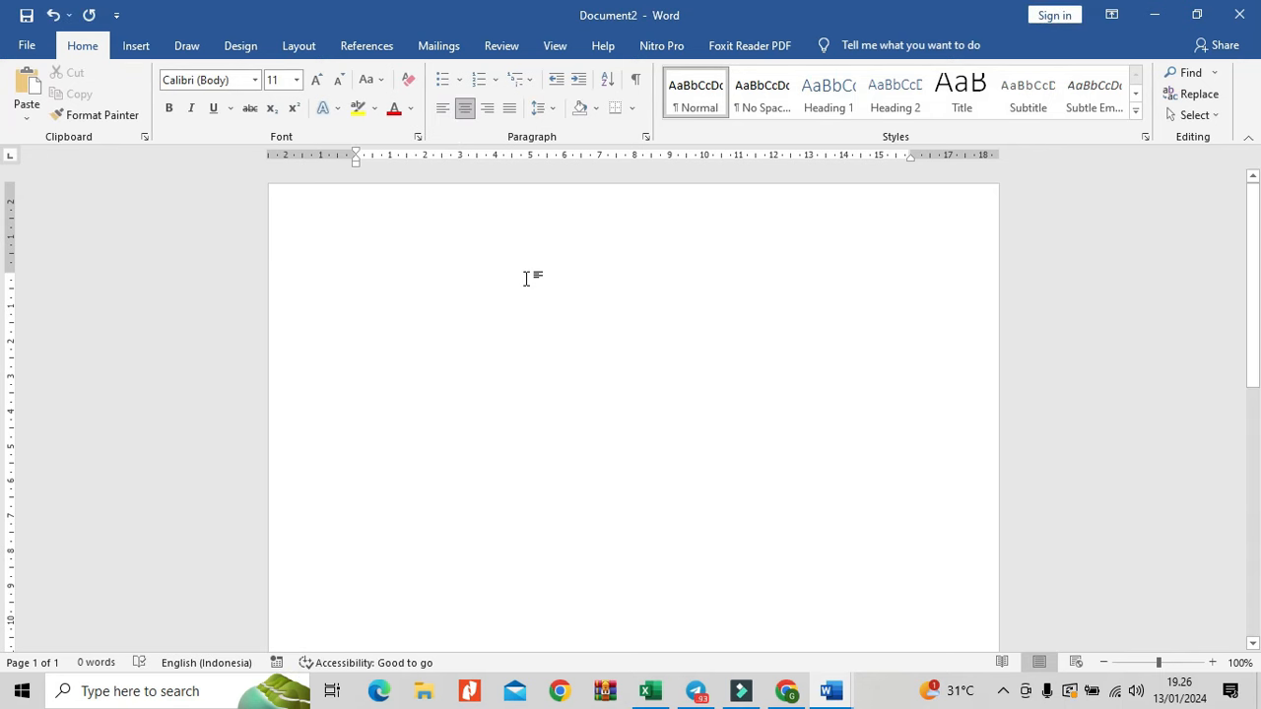
right_click(592, 284)
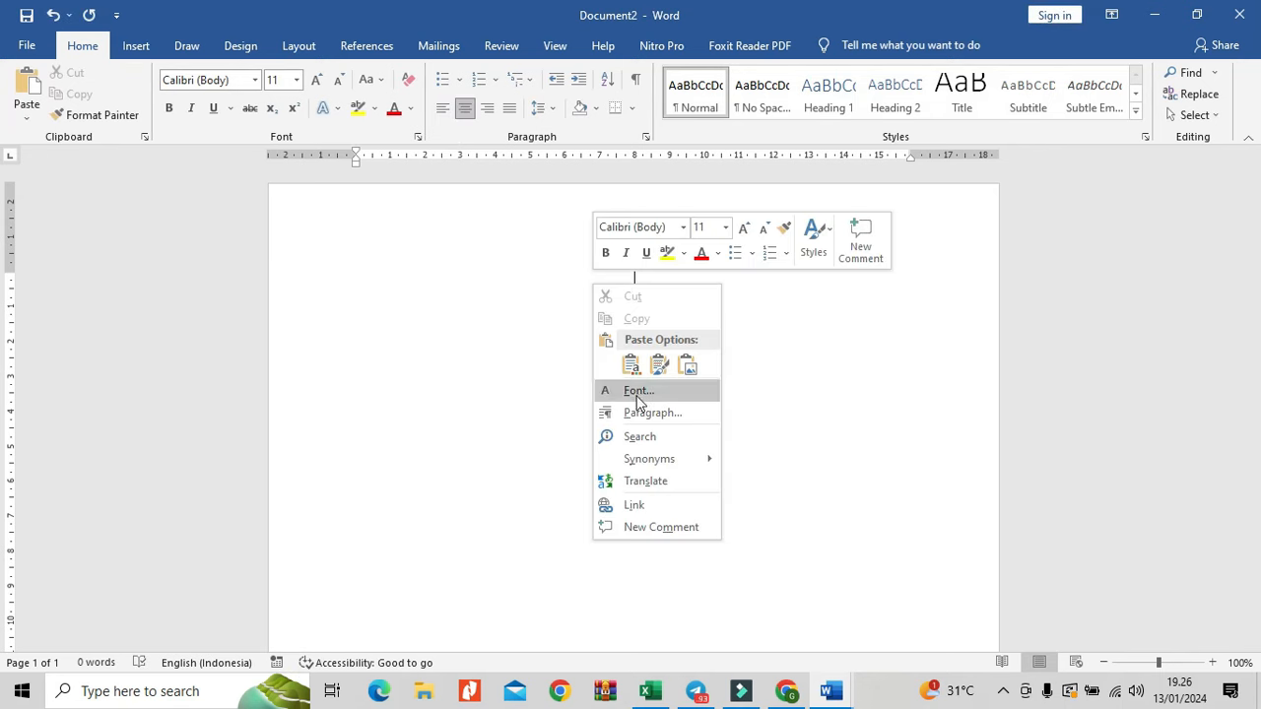
click(632, 366)
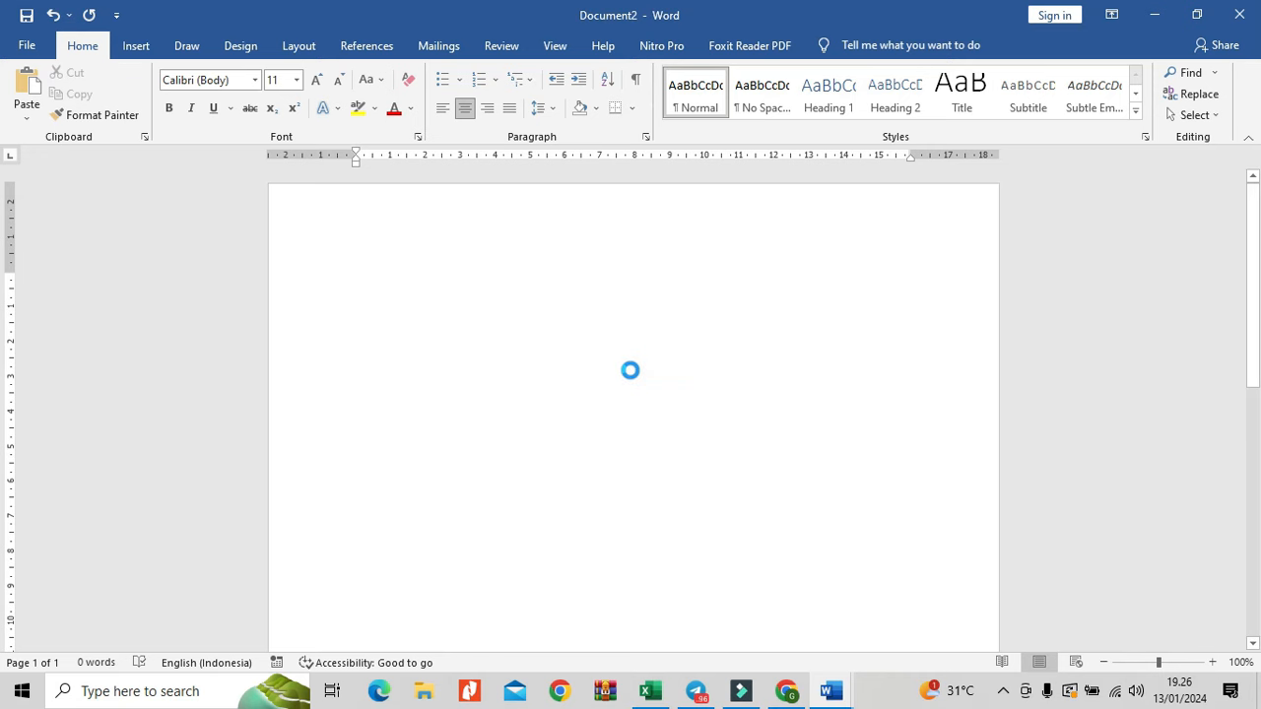
scroll(632, 370, down, 3)
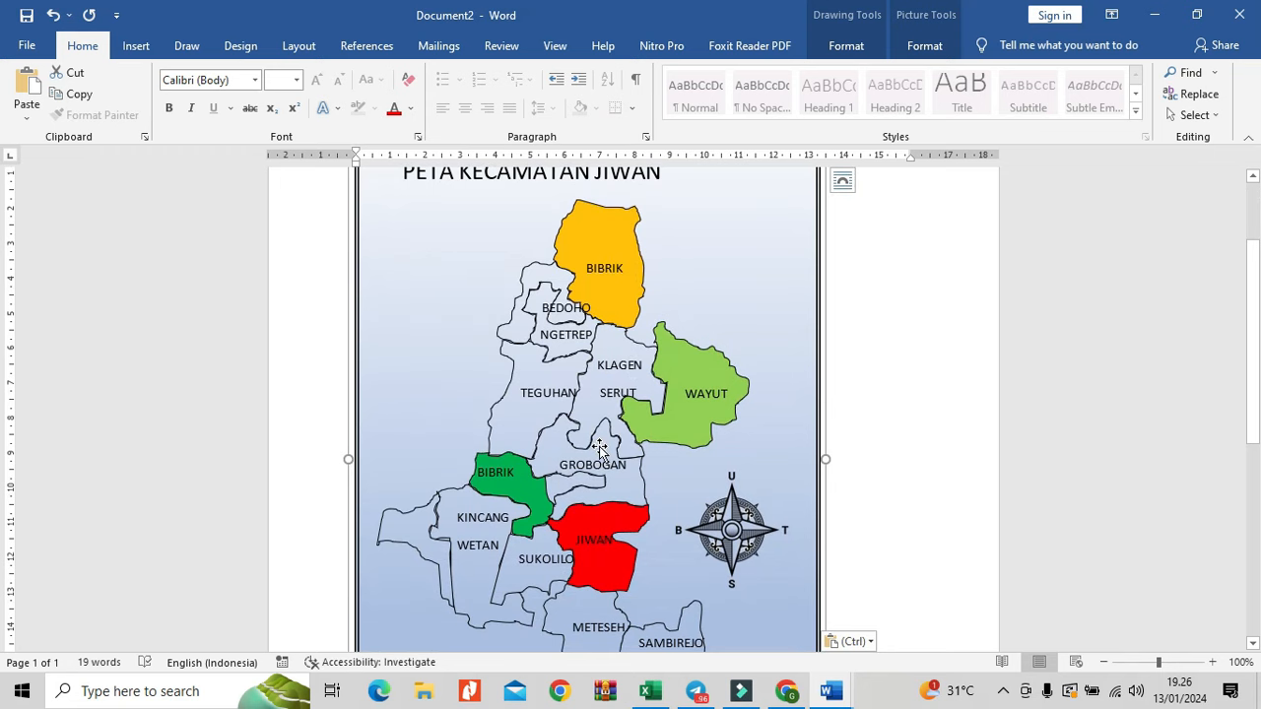
Step: Enlarge the pasted map group from its corner until the frame is about 15 cm wide on the page
scroll(623, 283, up, 3)
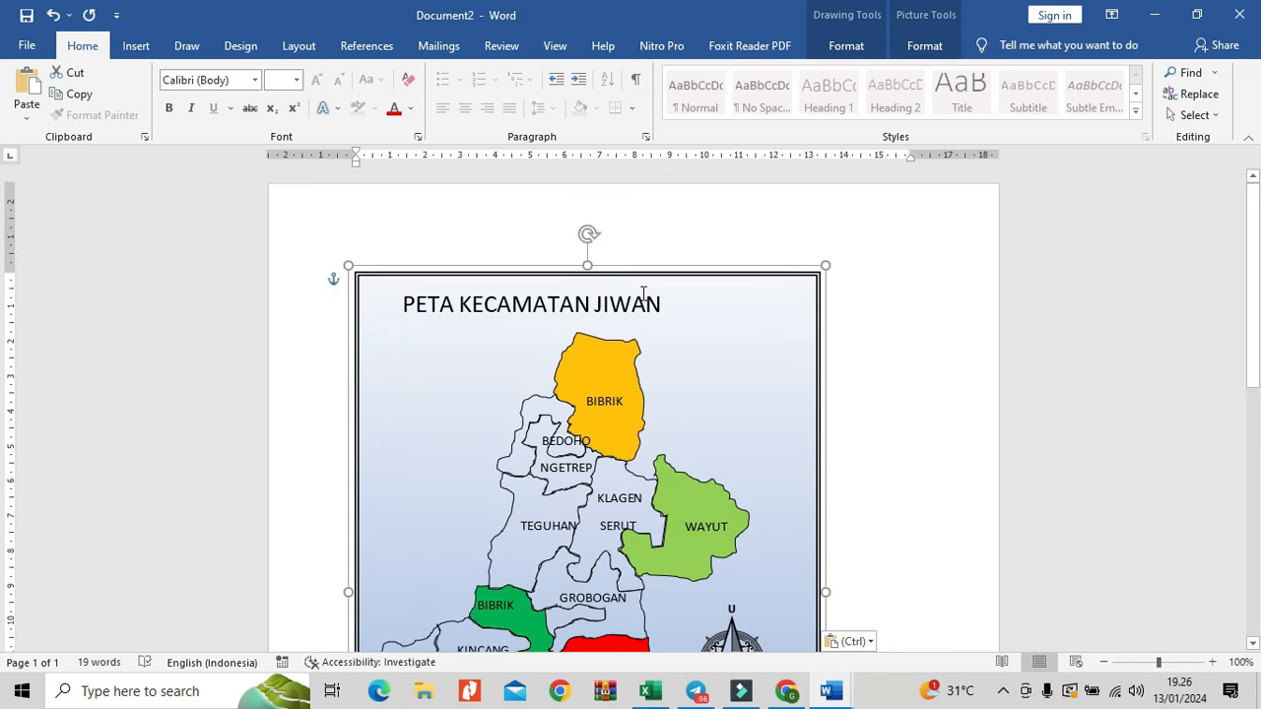
drag(823, 264, 881, 227)
scroll(841, 281, down, 3)
scroll(842, 281, down, 3)
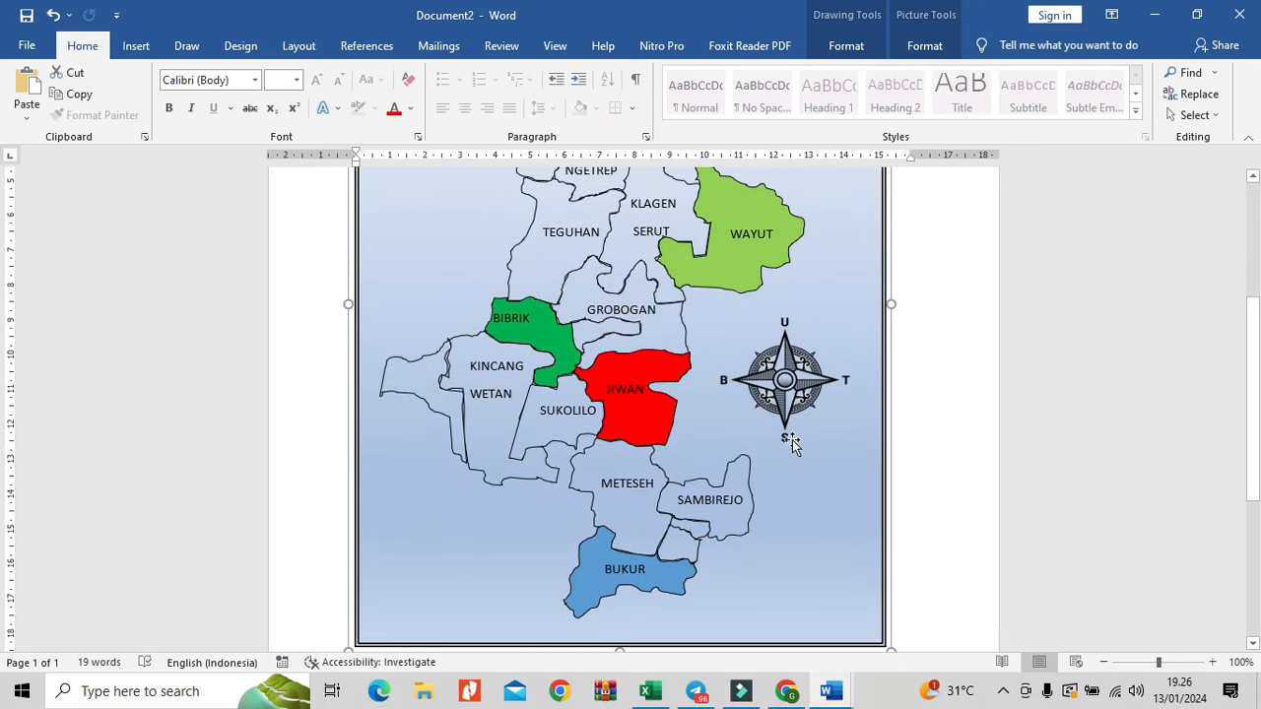
Step: Select the frame rectangle inside the map group and set its fill to No fill
click(743, 483)
click(835, 419)
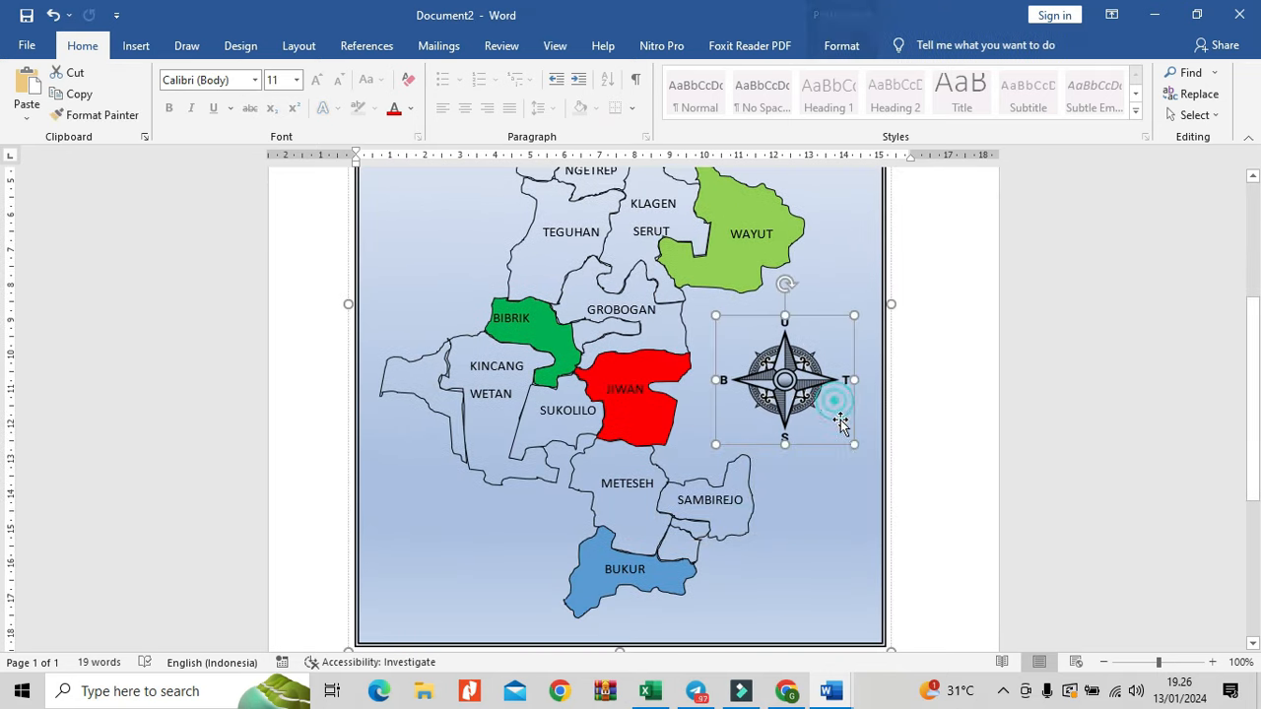
click(830, 490)
scroll(838, 496, up, 5)
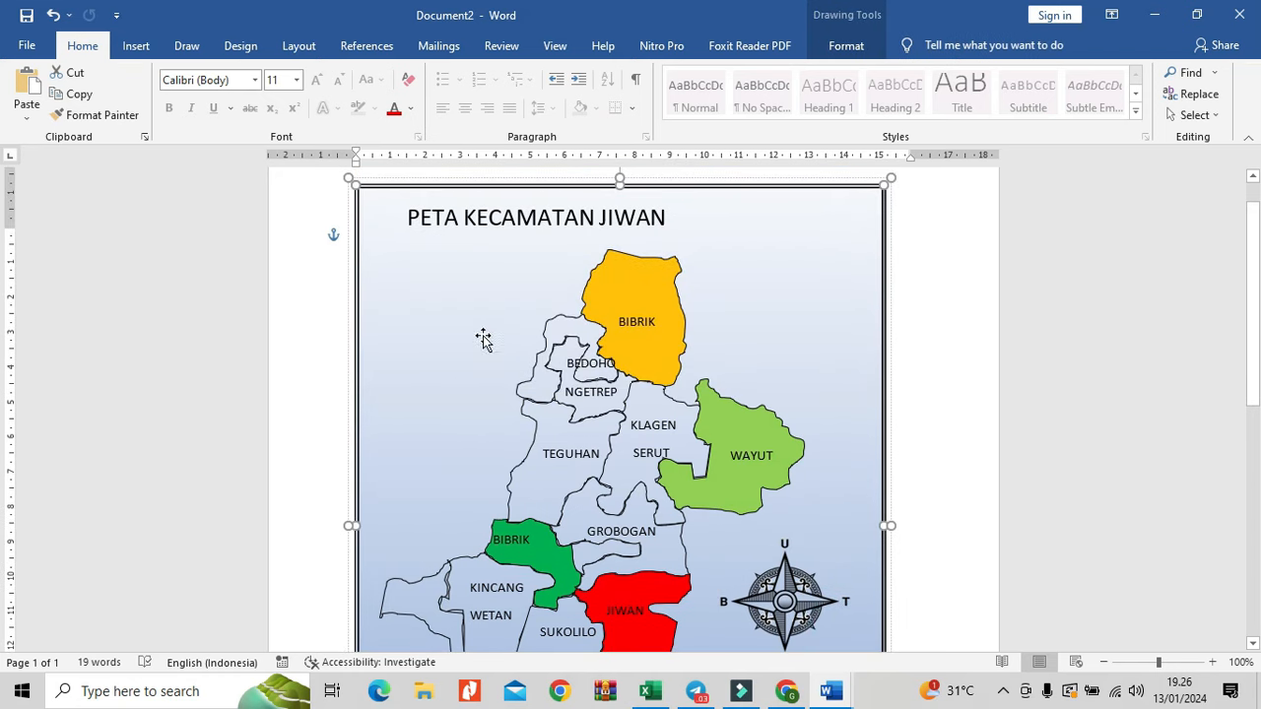
right_click(842, 198)
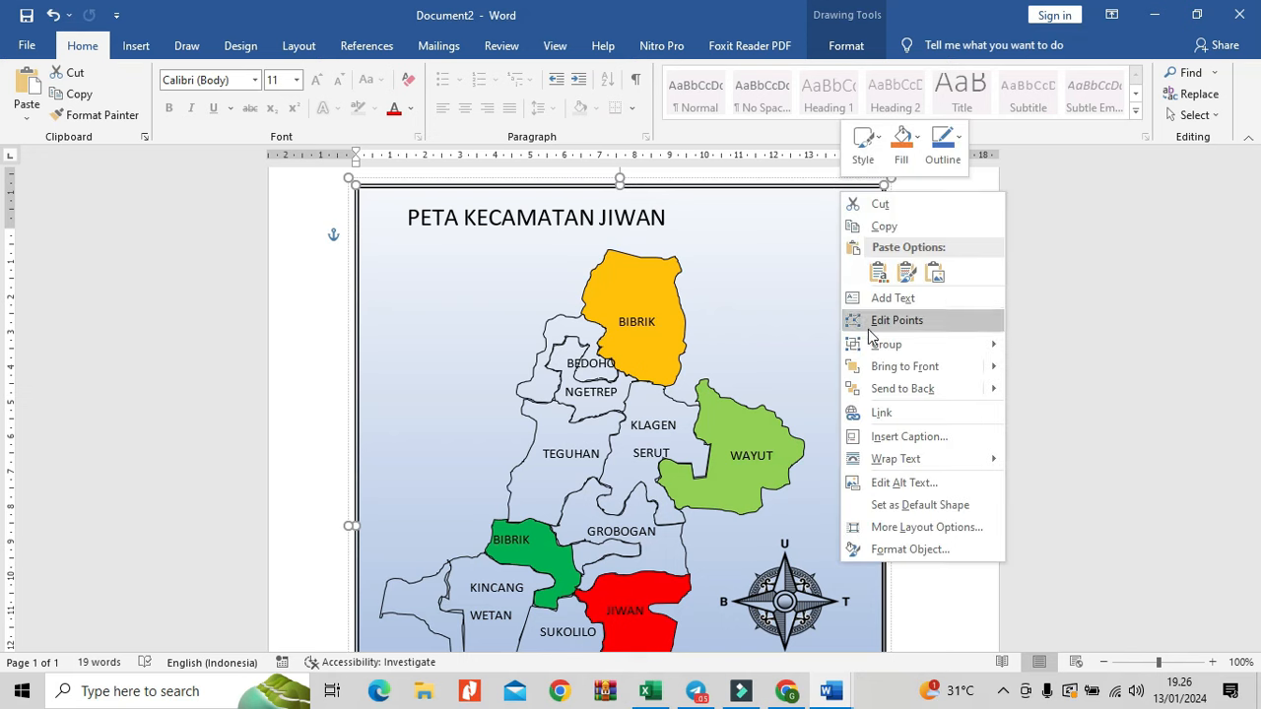
click(936, 558)
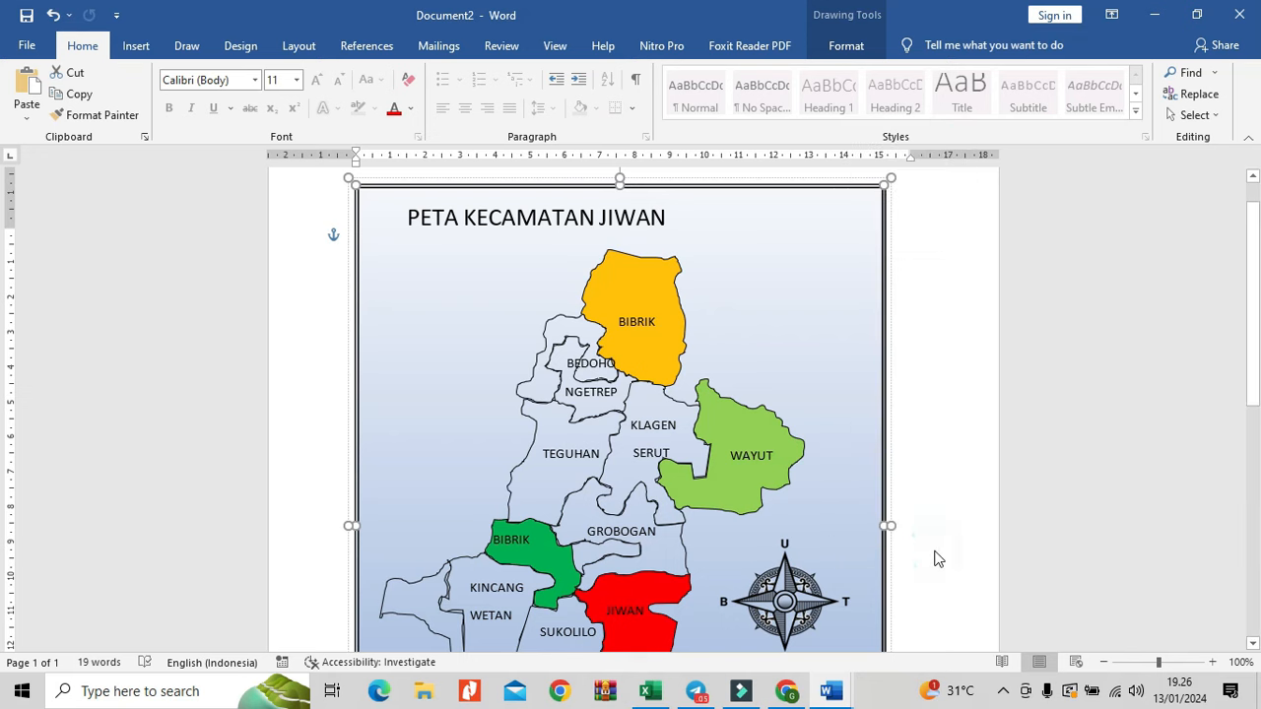
click(1057, 245)
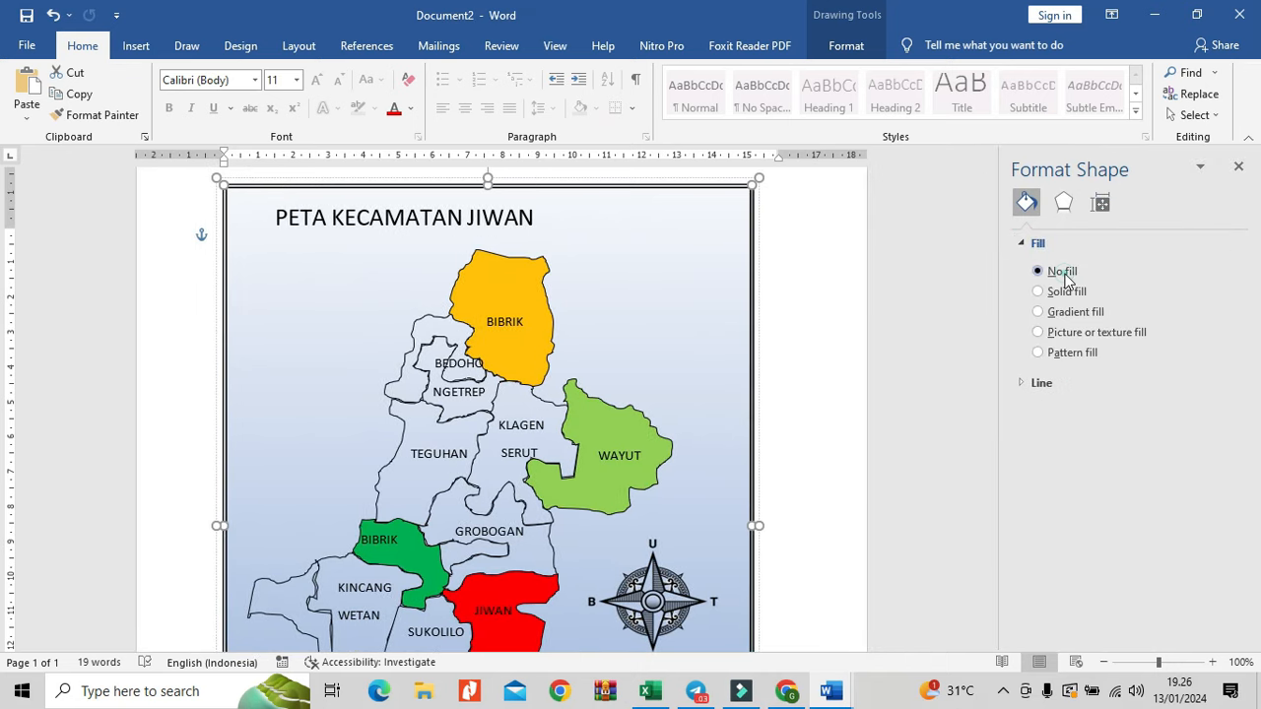
click(1061, 272)
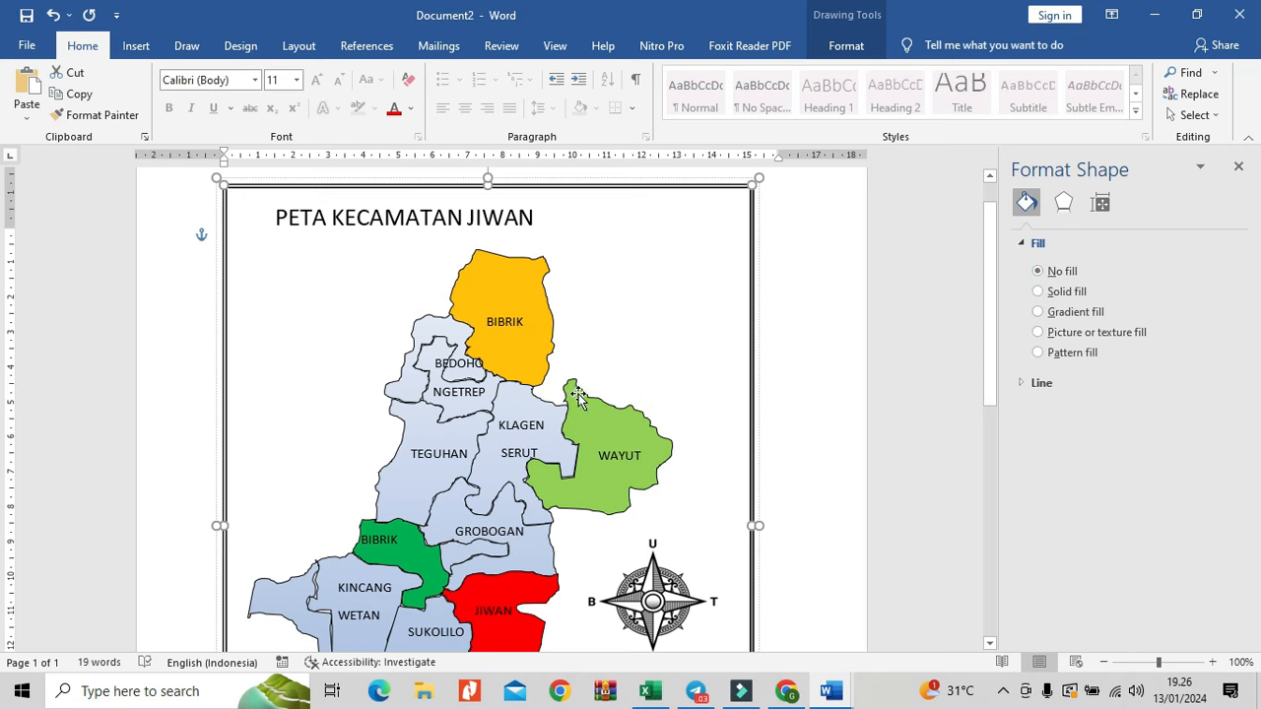
Step: Give the KLAGEN SERUT village shape a solid purple fill and deselect the map
click(520, 402)
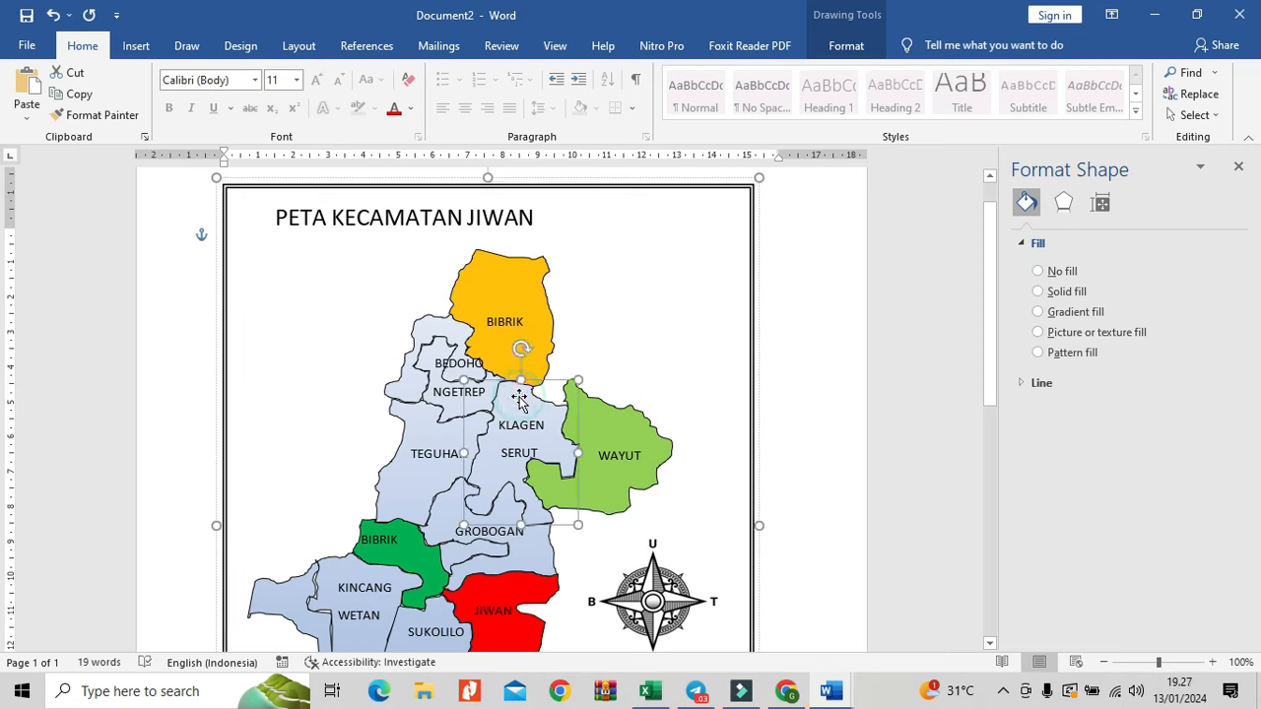
click(1067, 292)
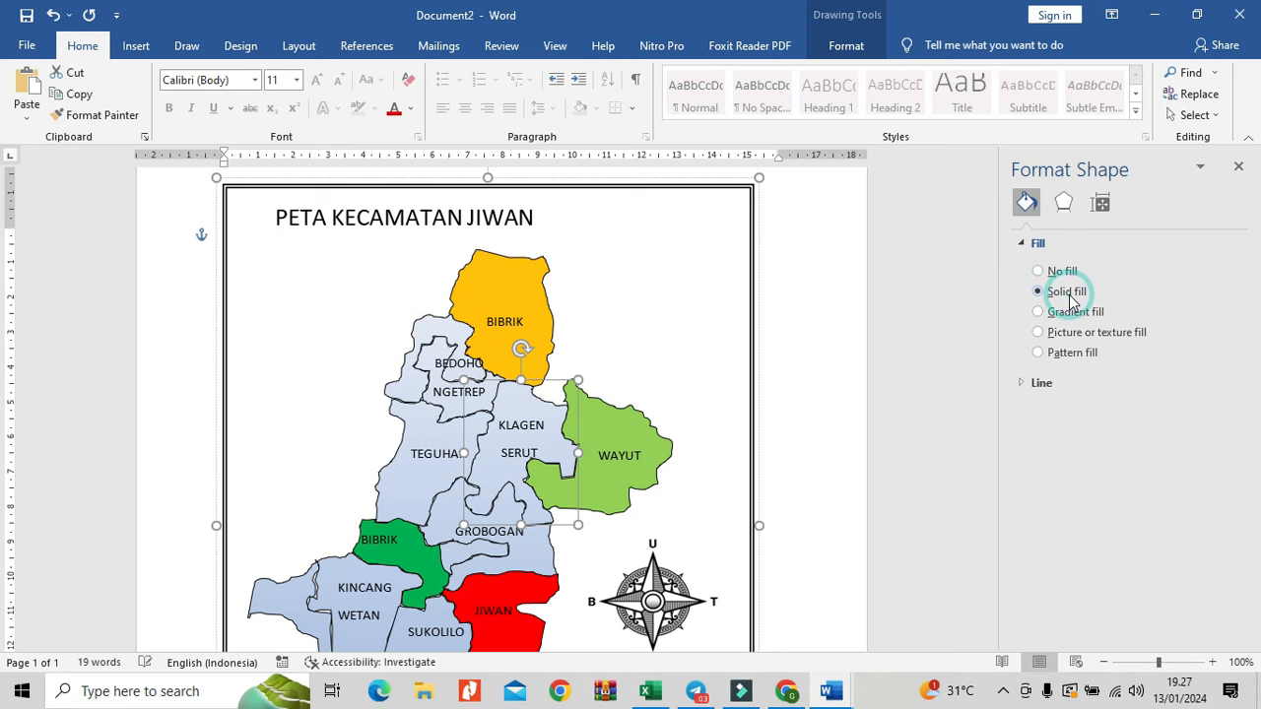
click(1219, 386)
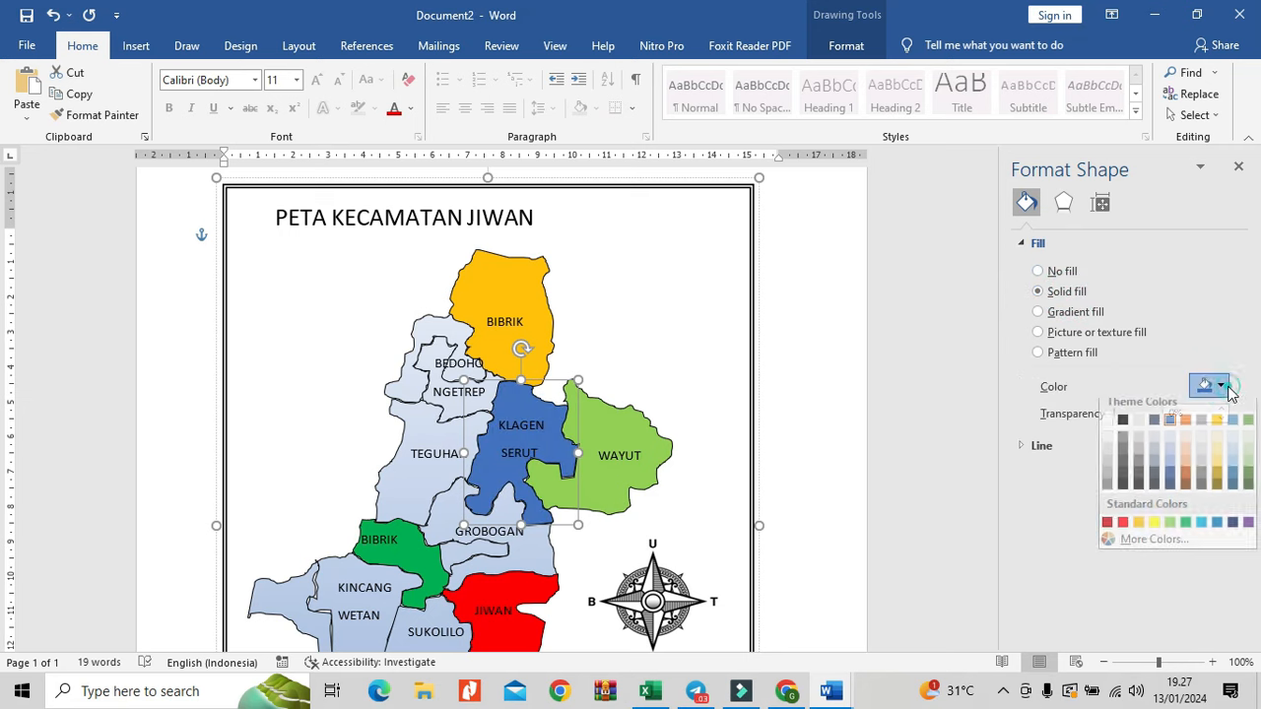
click(1249, 529)
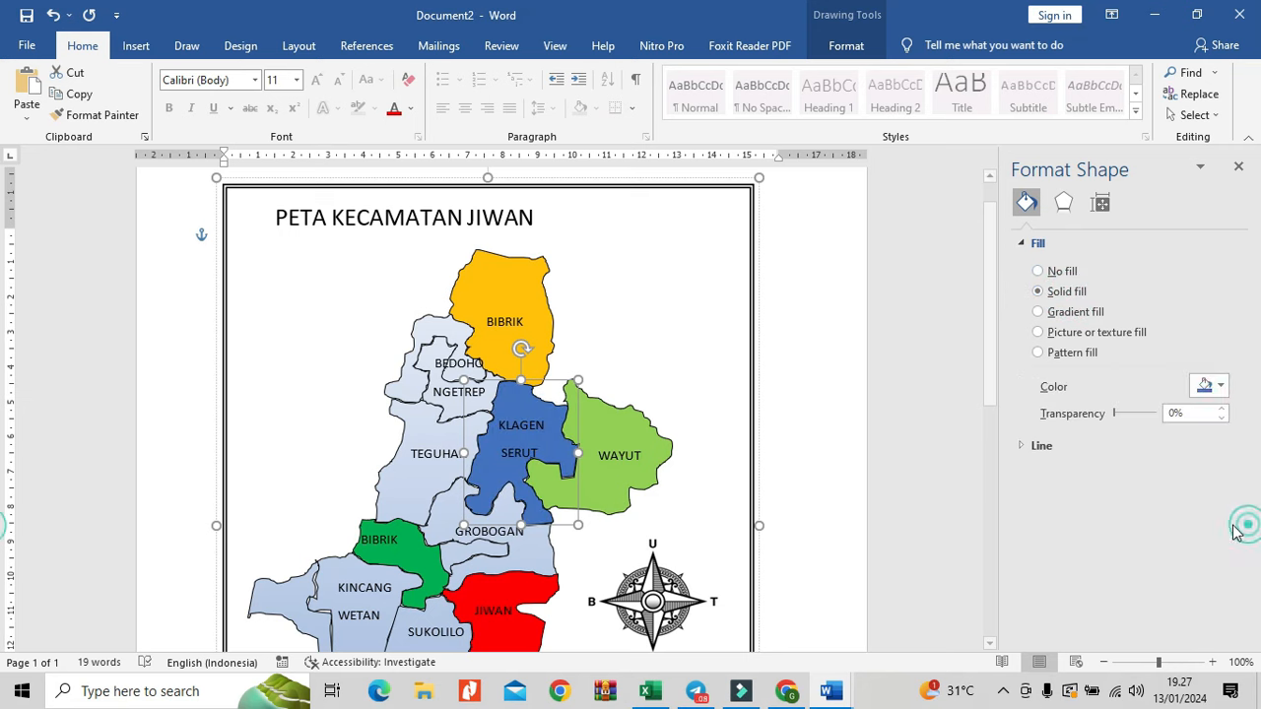
click(678, 370)
click(815, 302)
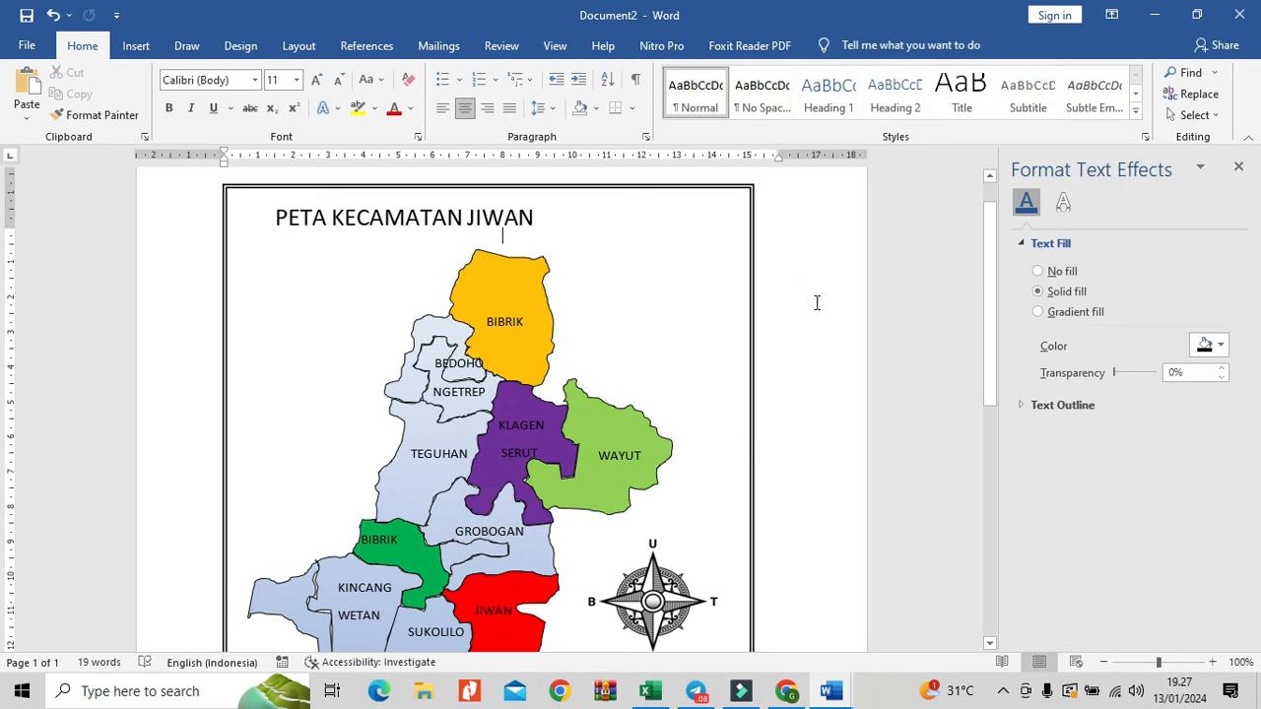
Step: Switch to the Excel workbook and start saving it to a location on This PC
click(649, 691)
click(497, 349)
click(494, 260)
click(20, 15)
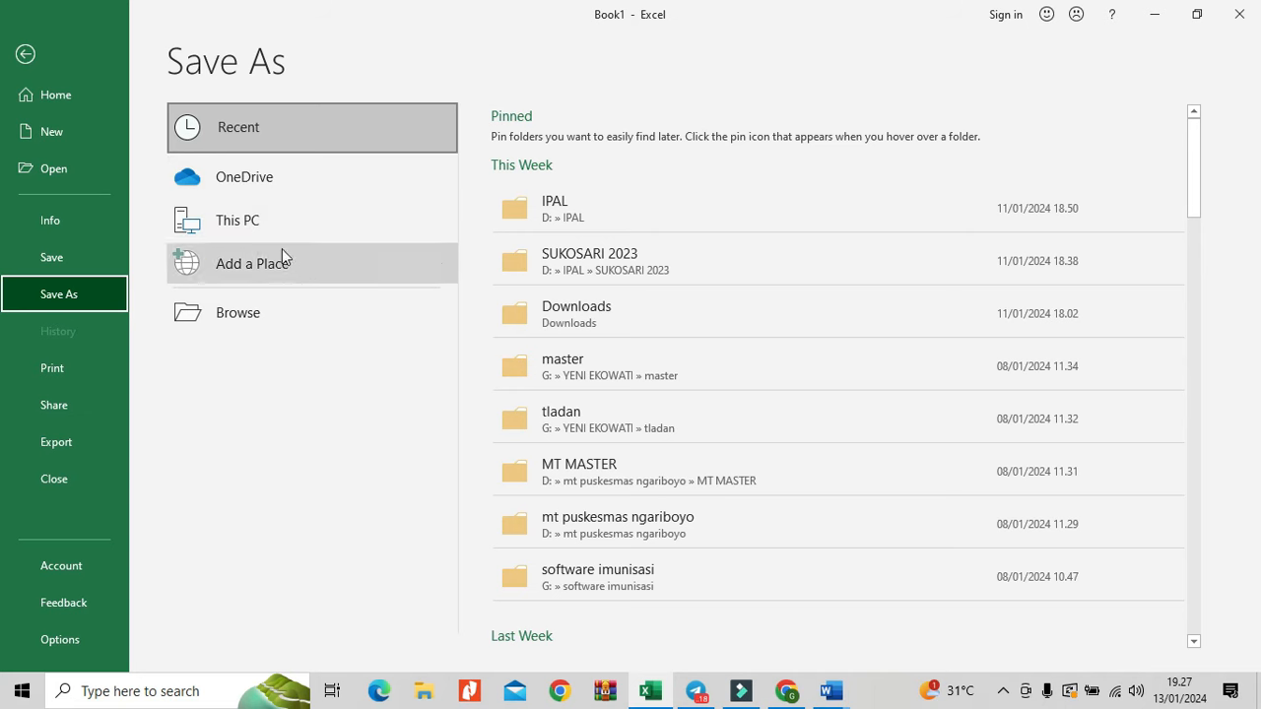
click(262, 221)
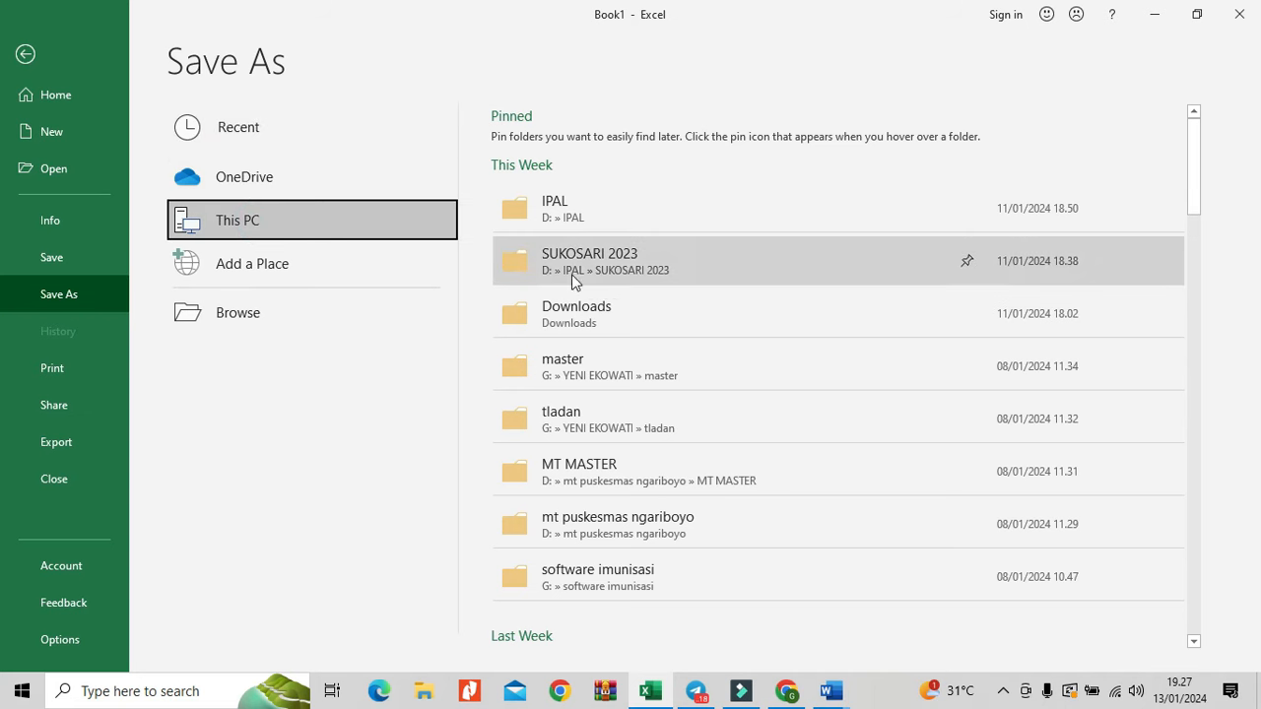
click(243, 217)
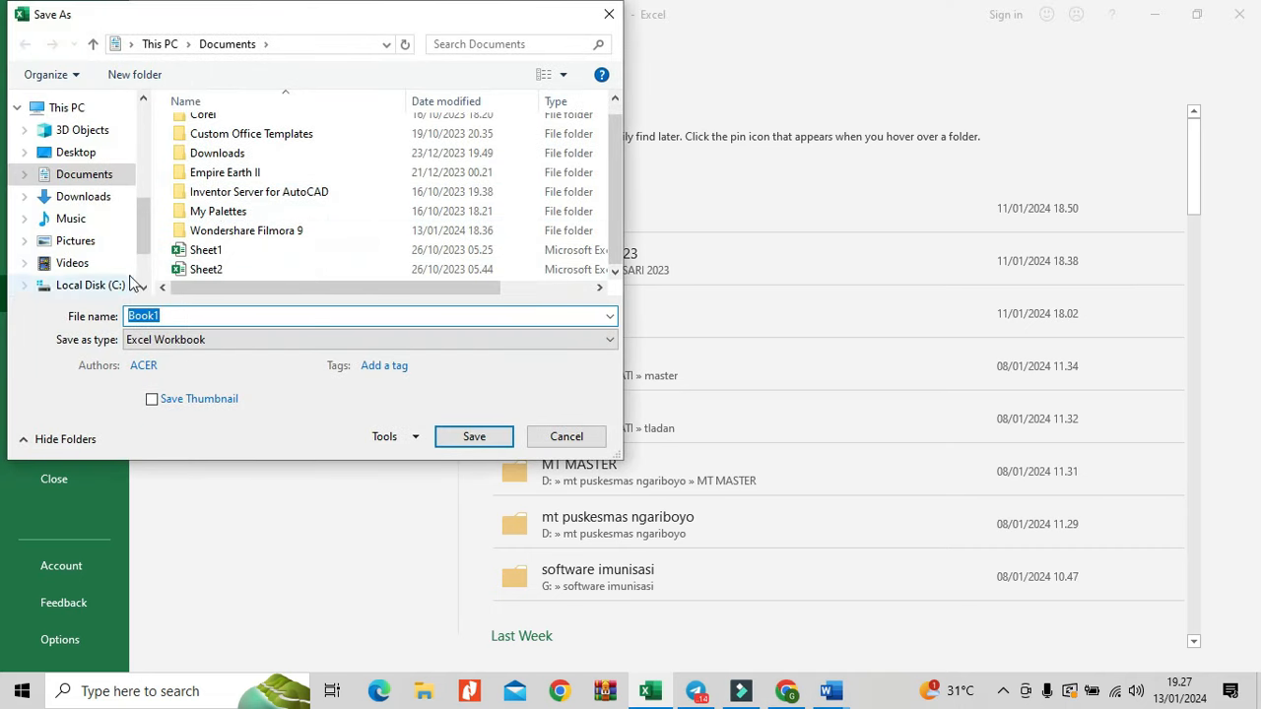
Step: Choose the KAB MADIUN folder inside peta on Local Disk (D:) as the save location
drag(145, 242, 137, 267)
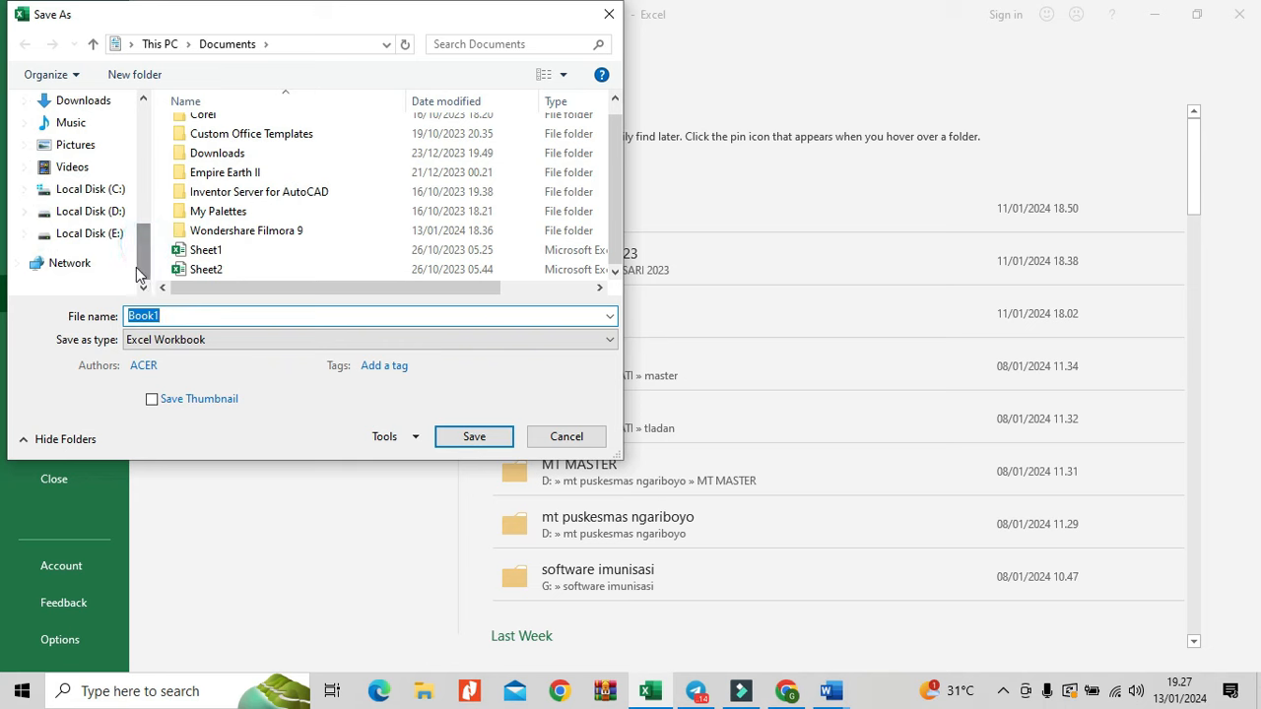
click(91, 212)
scroll(286, 234, down, 10)
scroll(293, 236, down, 12)
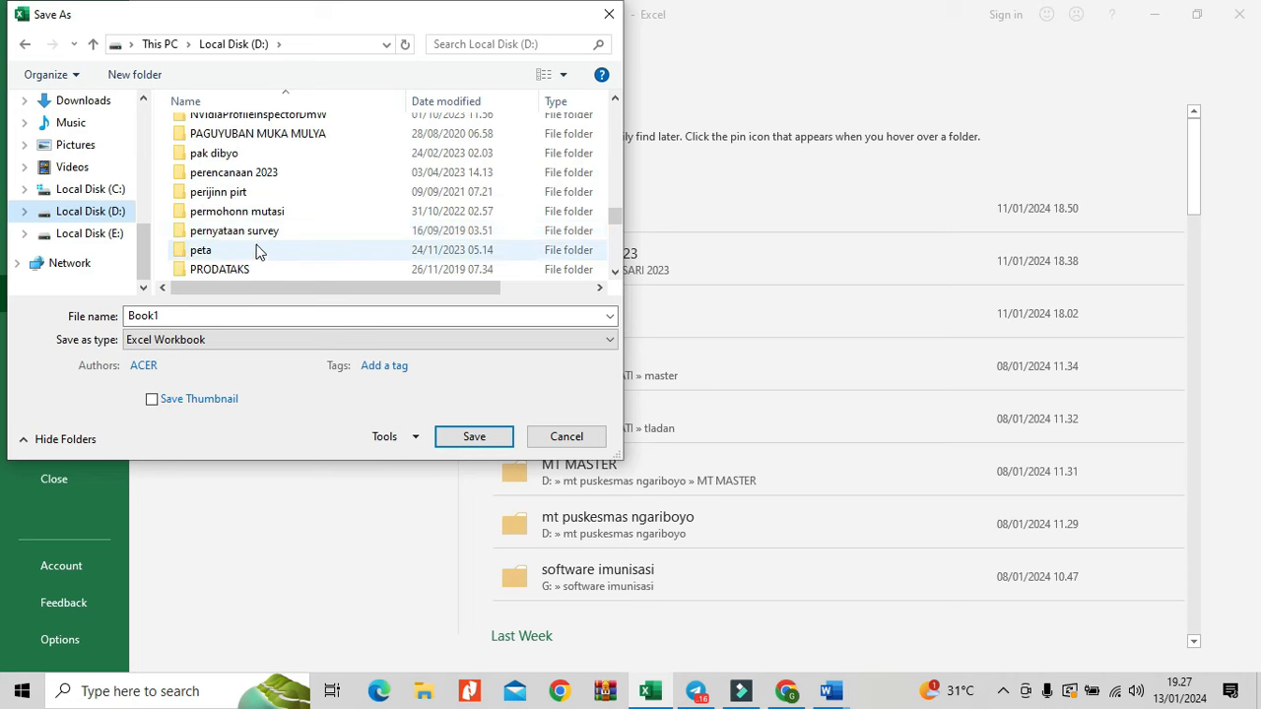
double_click(185, 252)
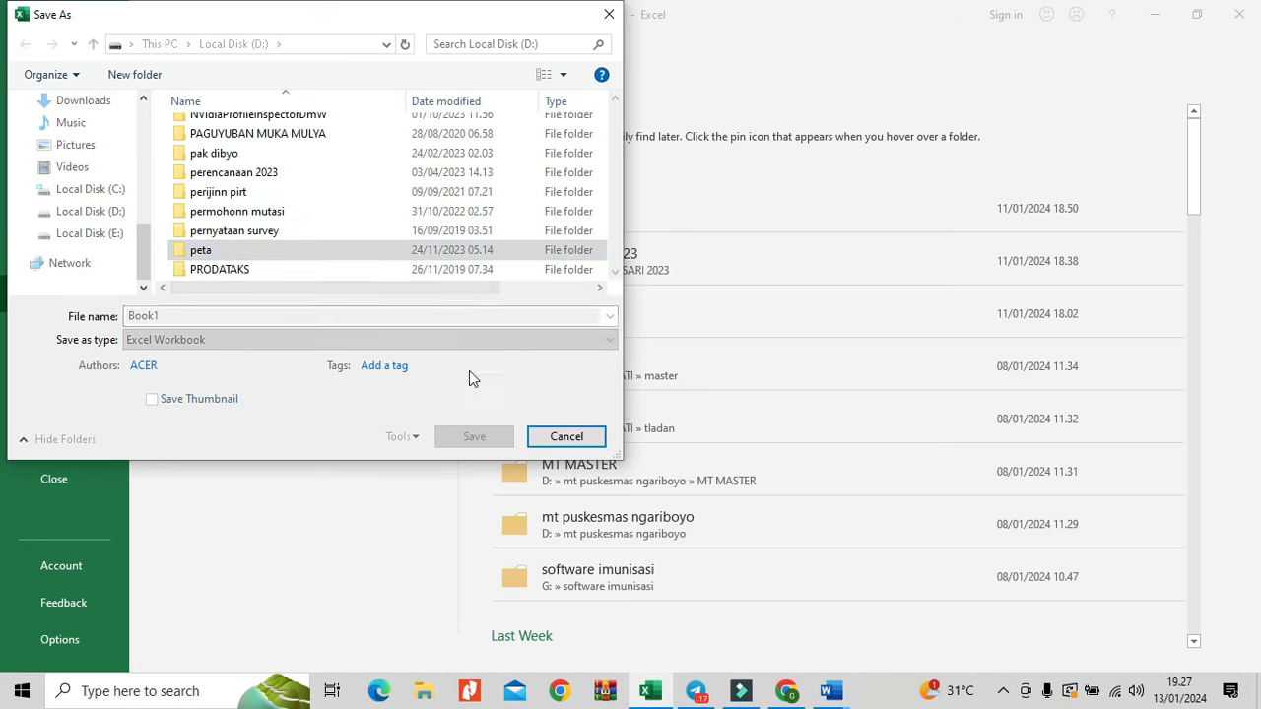
double_click(247, 244)
Step: Name the workbook KEC JIWAN and save it as an Excel Workbook
double_click(146, 317)
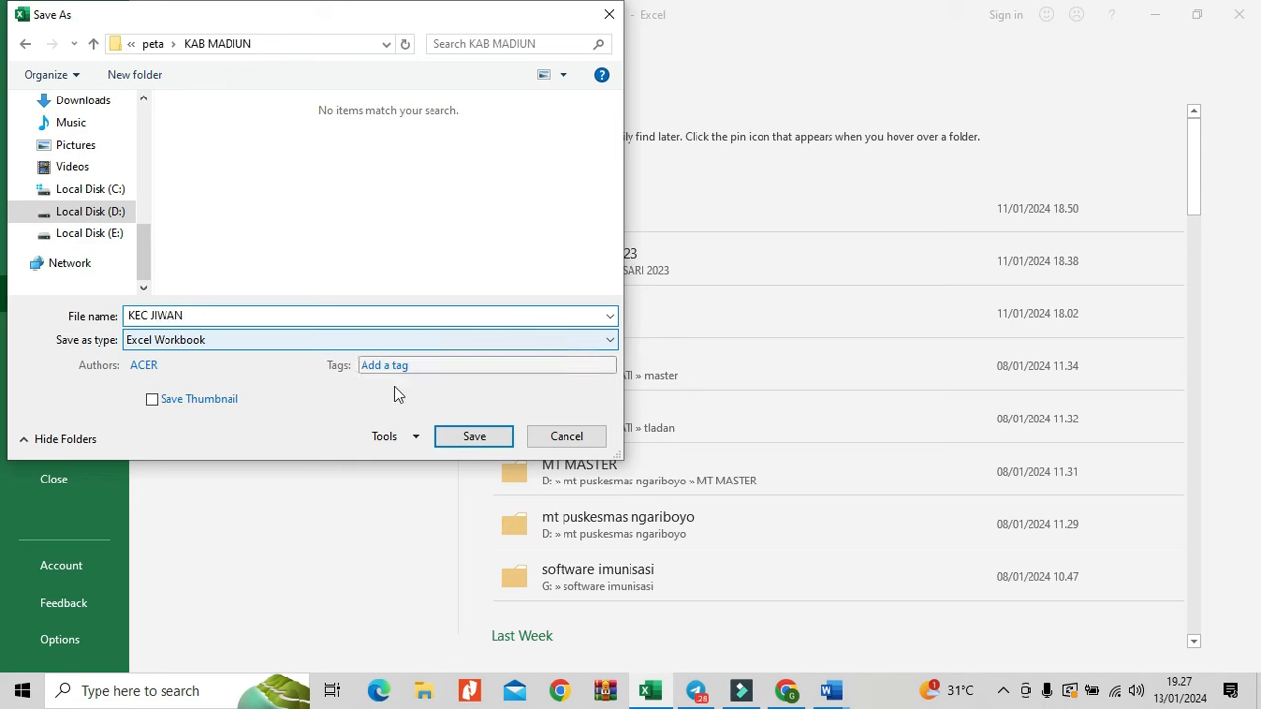
click(450, 436)
click(501, 417)
click(502, 343)
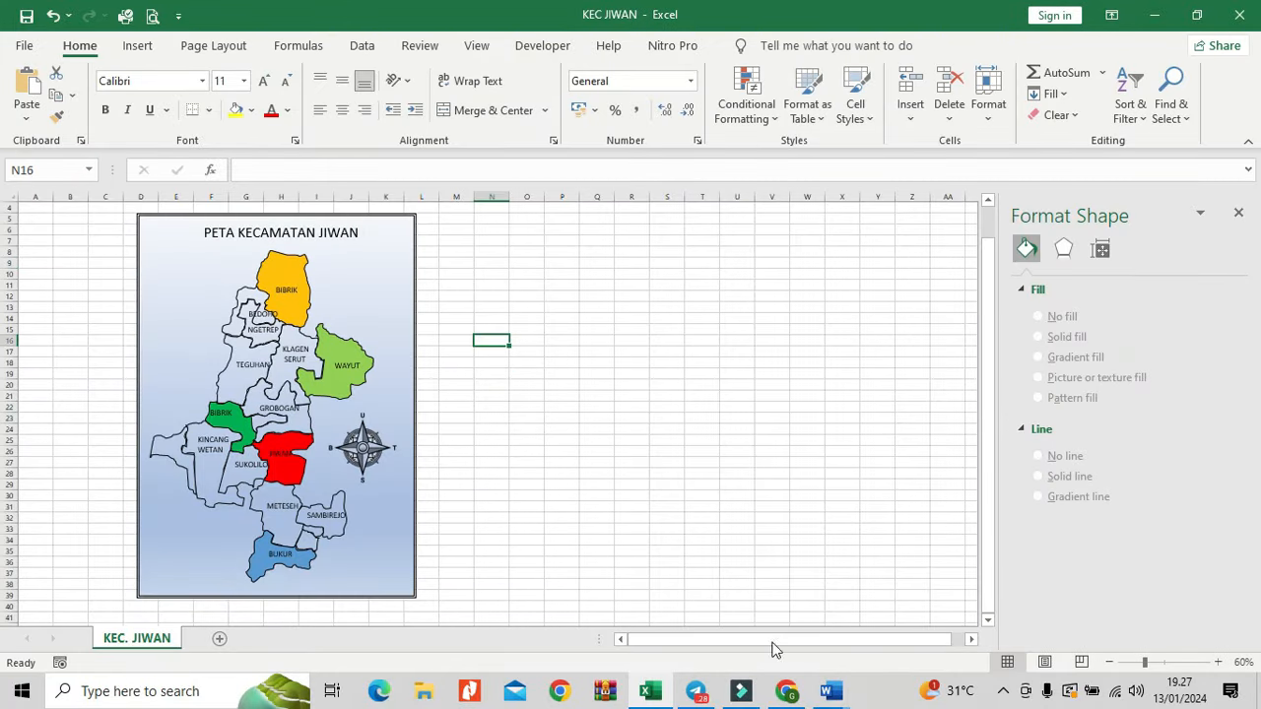